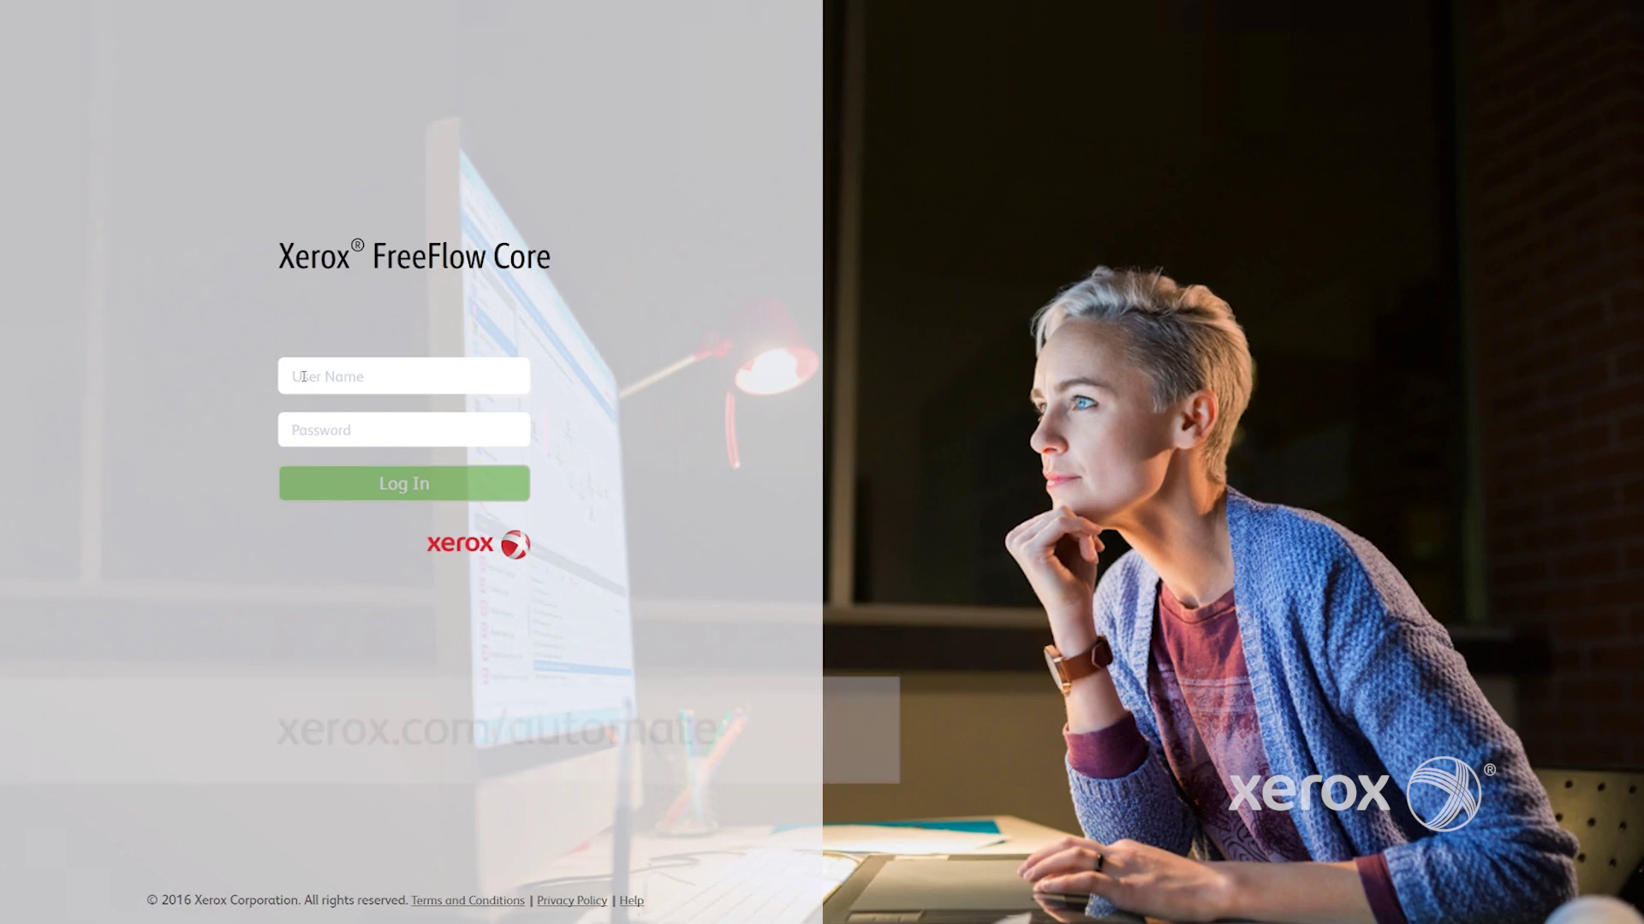
Enter the user name admin and the account password on the FreeFlow Core login page
{"action": "left_click", "coordinate": [304, 377]}
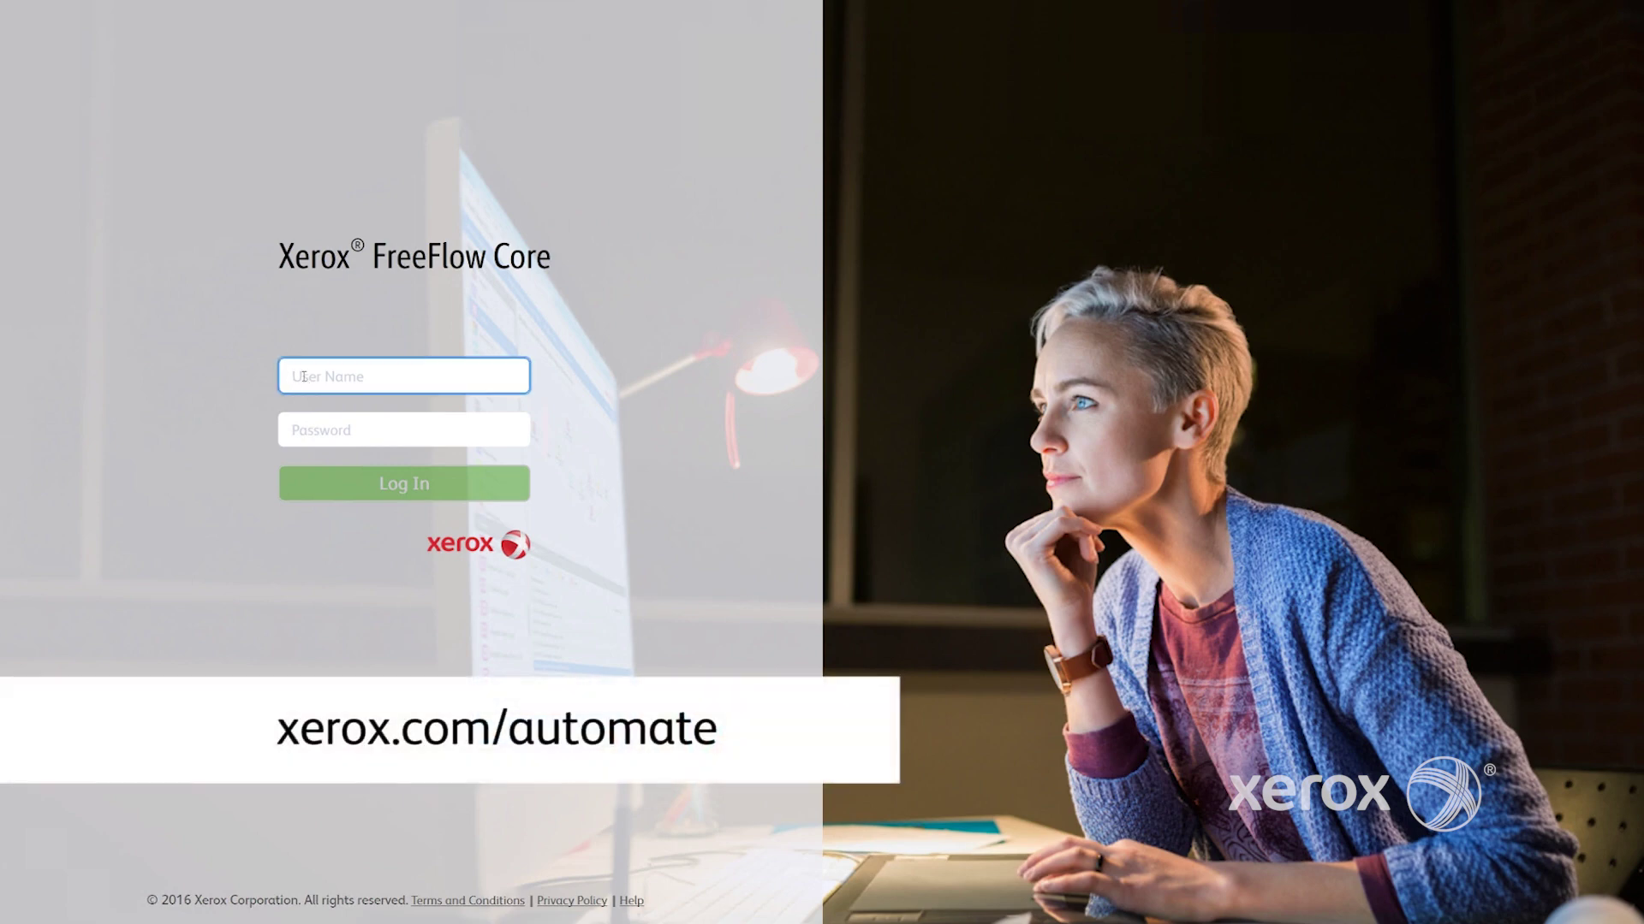
{"action": "type", "text": "admin"}
{"action": "left_click", "coordinate": [339, 425]}
{"action": "type", "text": "••••••••"}
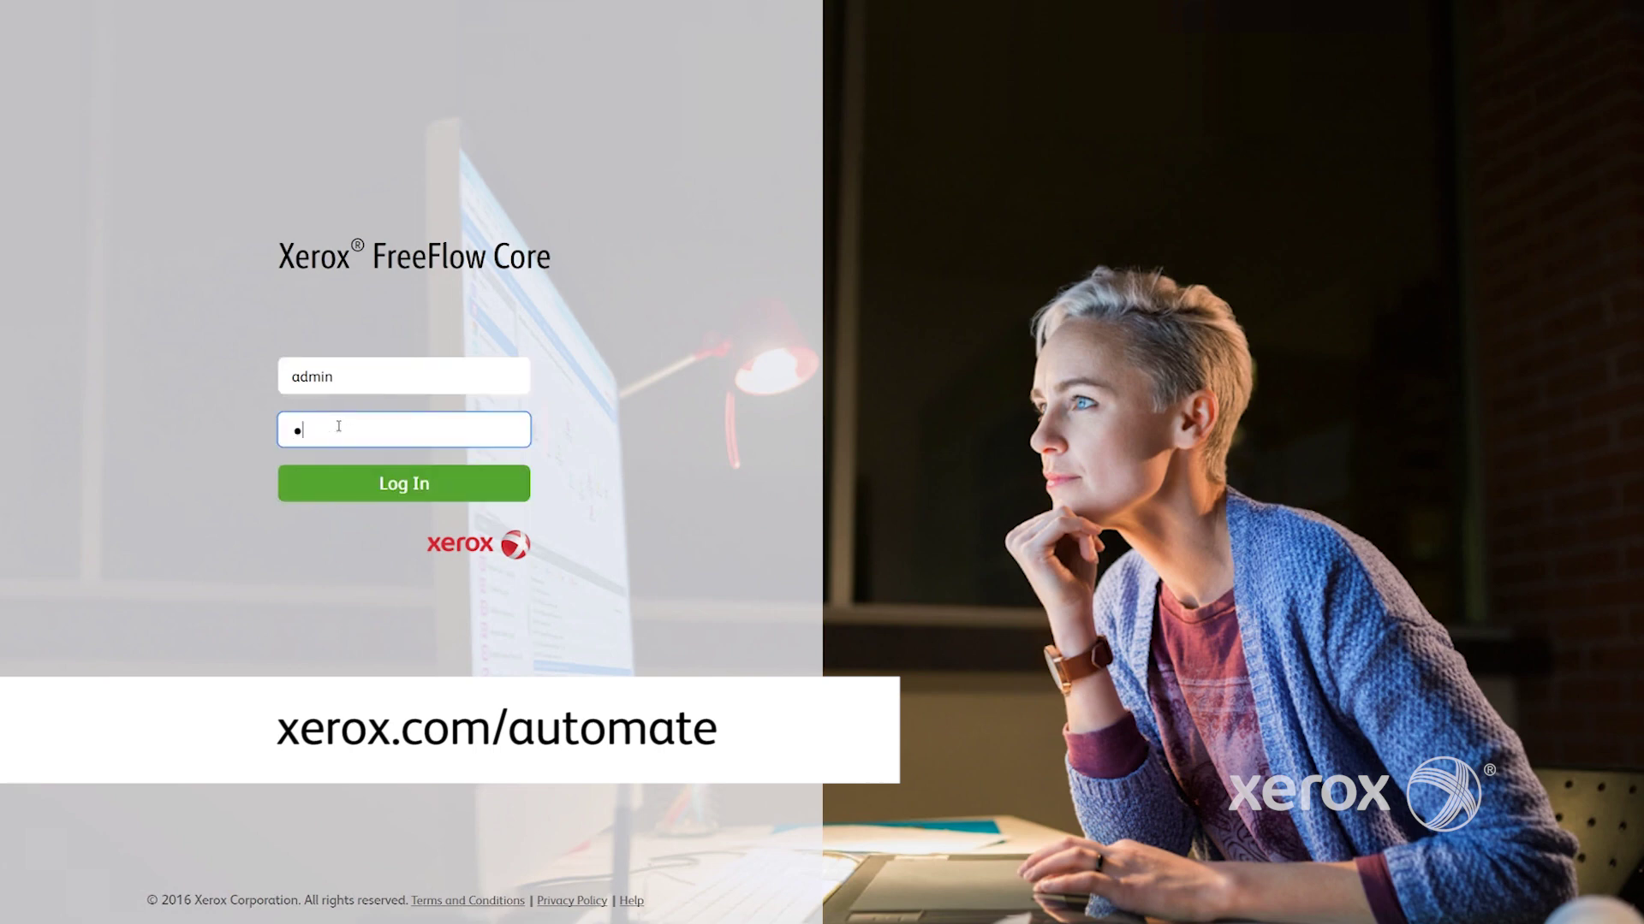
{"action": "type", "text": "••"}
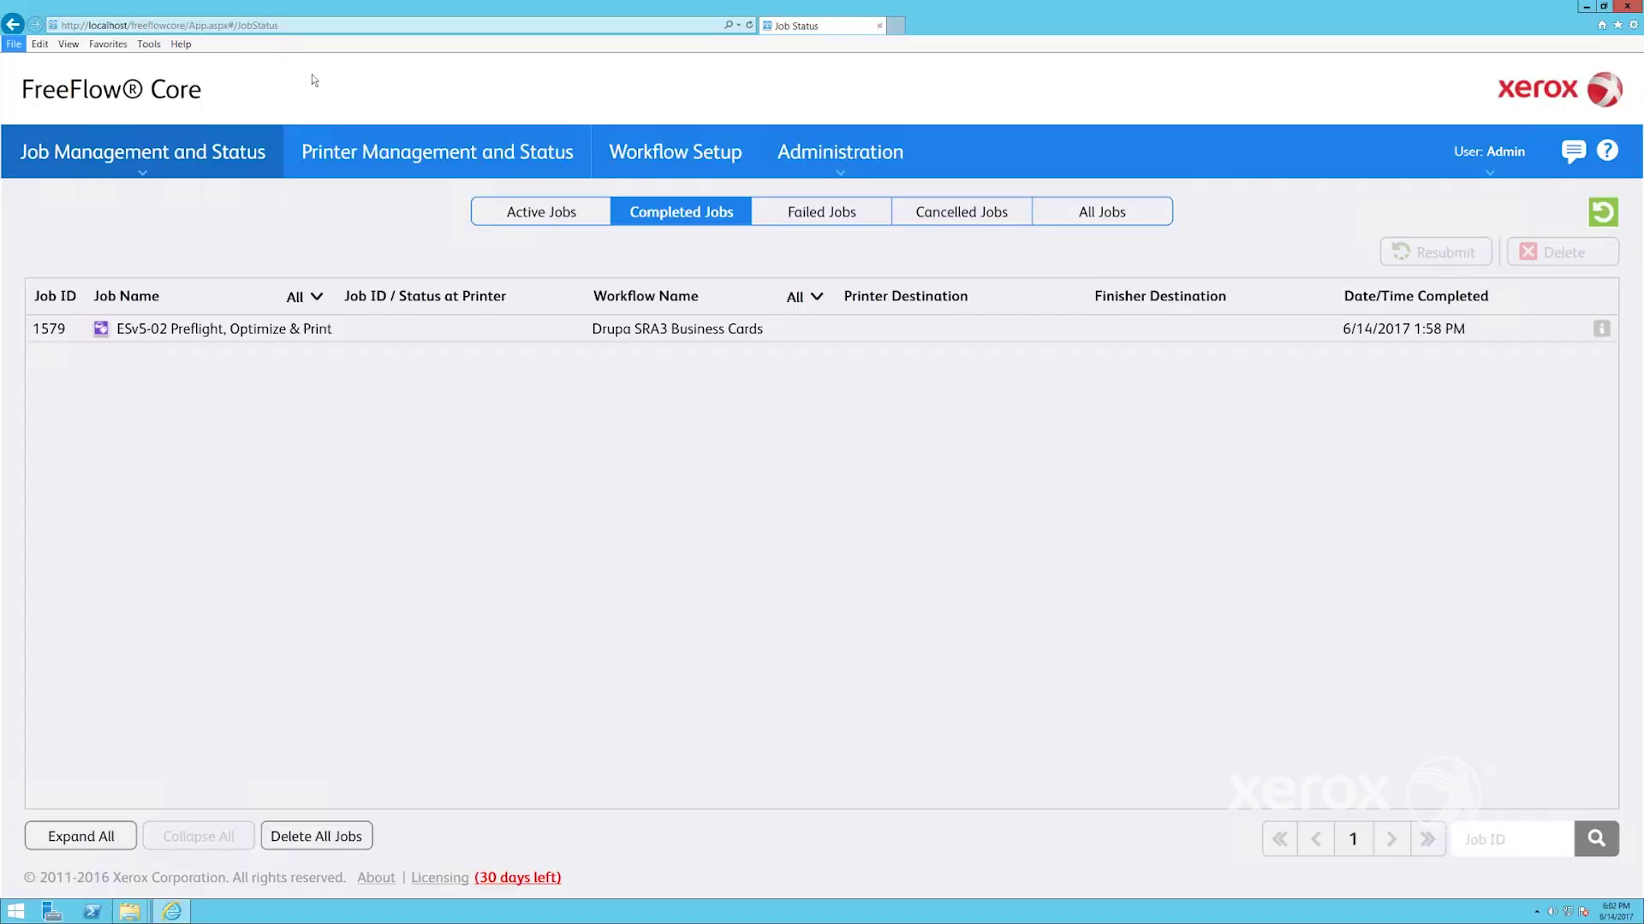
Start a new workflow in Workflow Setup and place a Preflight step on its canvas
{"action": "left_click", "coordinate": [674, 157]}
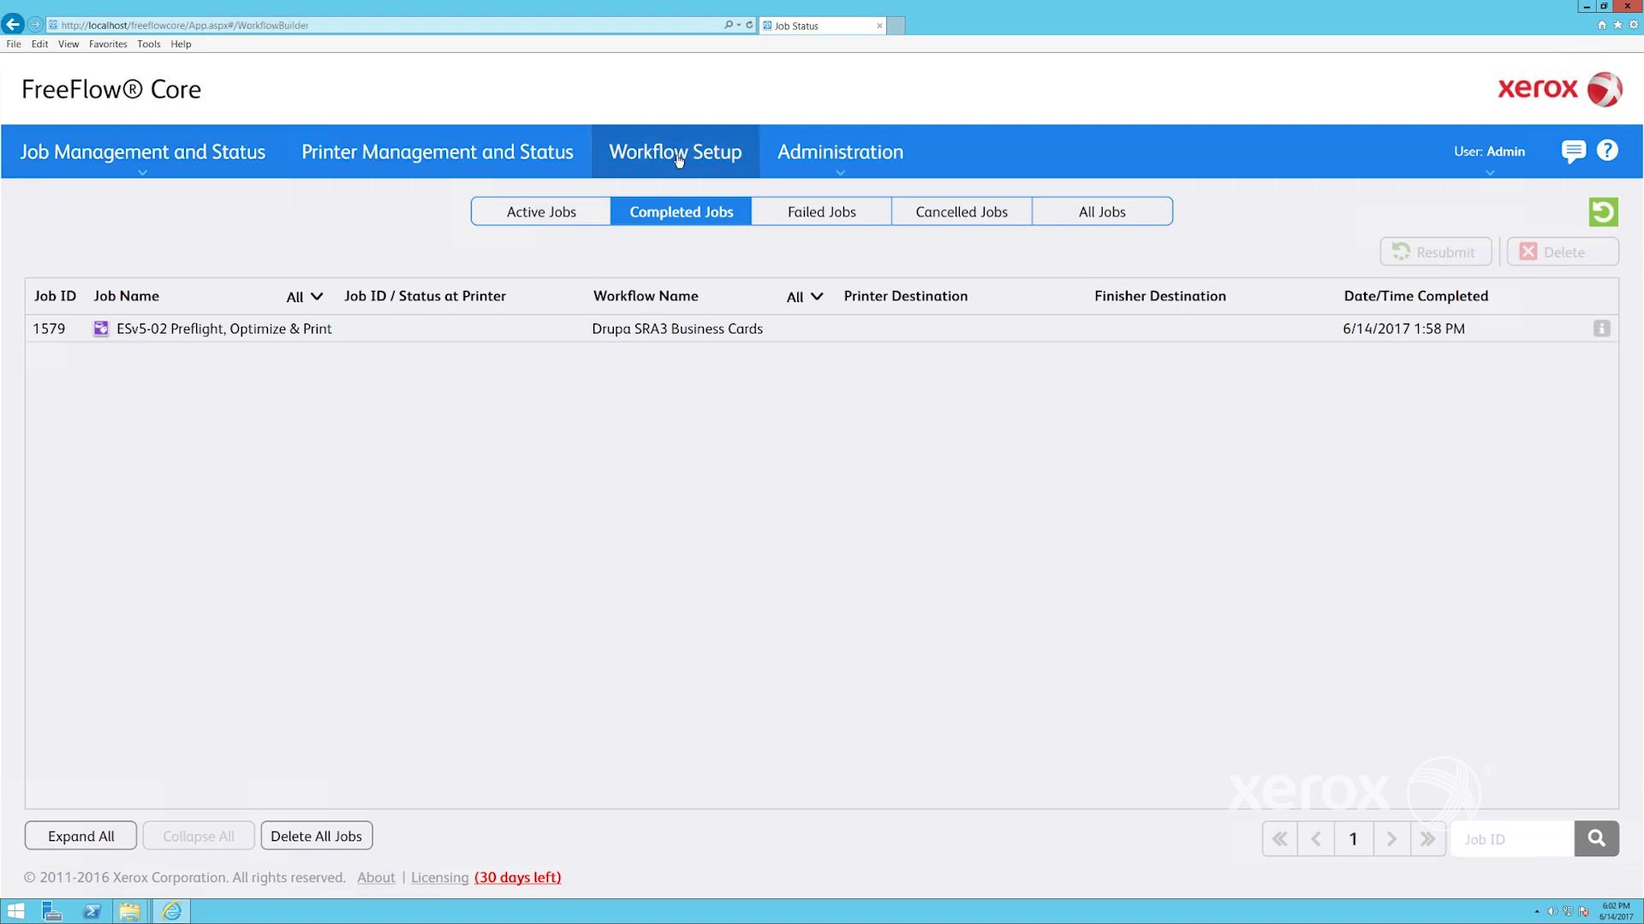
{"action": "left_click", "coordinate": [428, 746]}
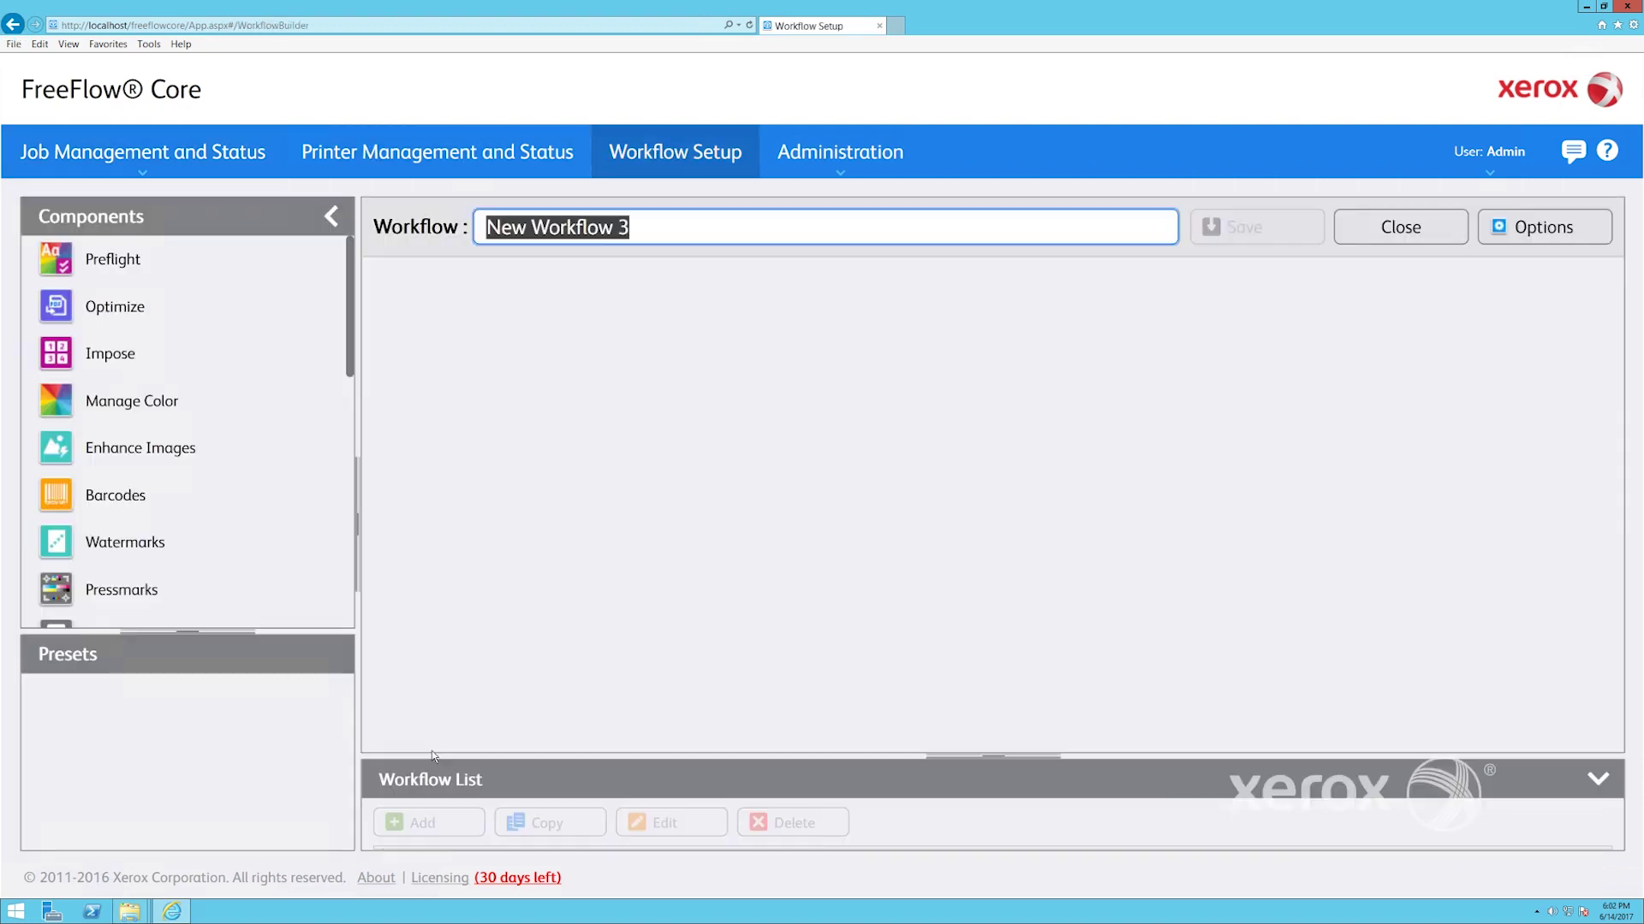
{"action": "left_click", "coordinate": [121, 267]}
{"action": "left_click_drag", "start_coordinate": [292, 291], "coordinate": [1010, 517]}
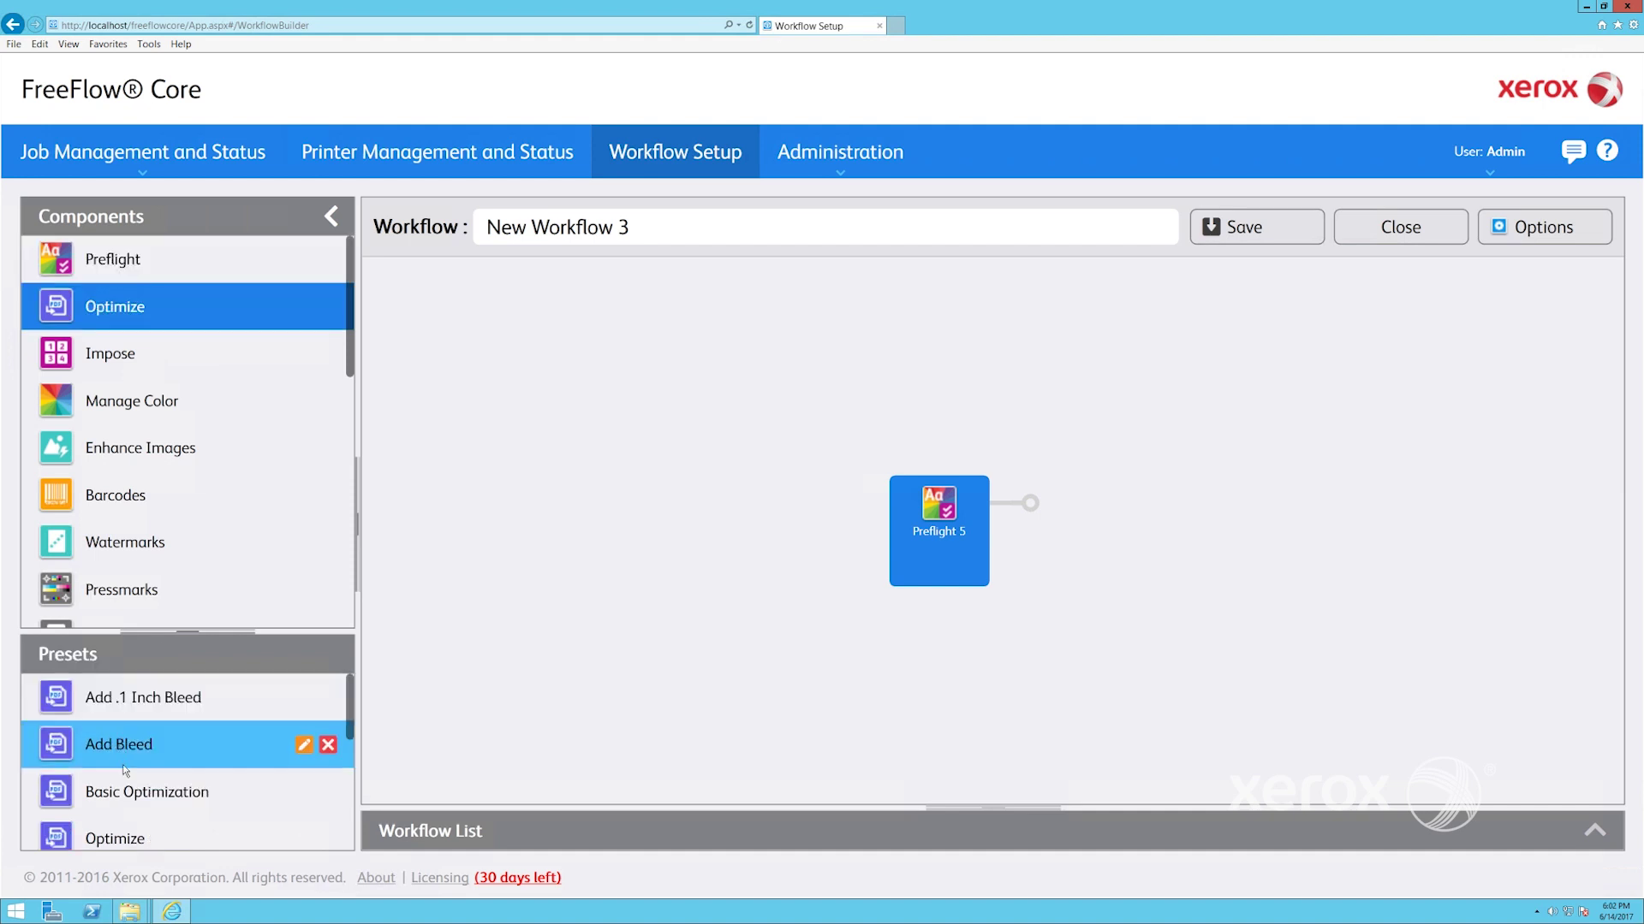
Browse the Workflow List from ESv5-01 Preflight & Print to ESv5-02 Preflight, Optimize & Print
{"action": "left_click", "coordinate": [1003, 831]}
{"action": "left_click", "coordinate": [1003, 808]}
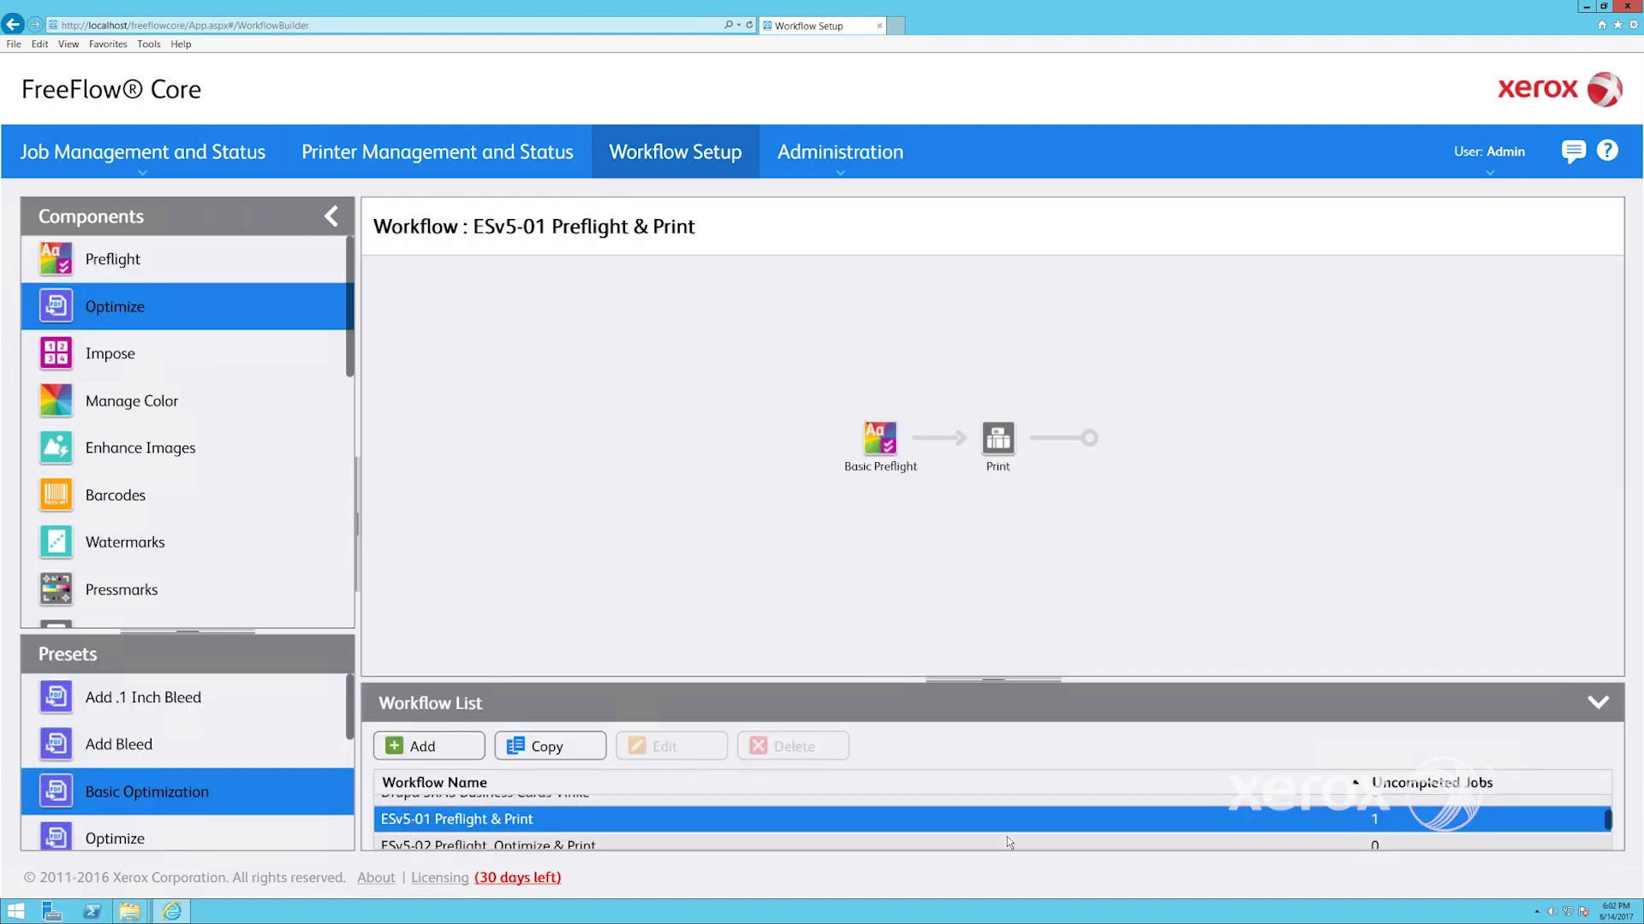
{"action": "left_click", "coordinate": [1008, 843]}
{"action": "scroll", "coordinate": [1010, 843], "scroll_direction": "down", "scroll_amount": 1}
{"action": "left_click", "coordinate": [1010, 845]}
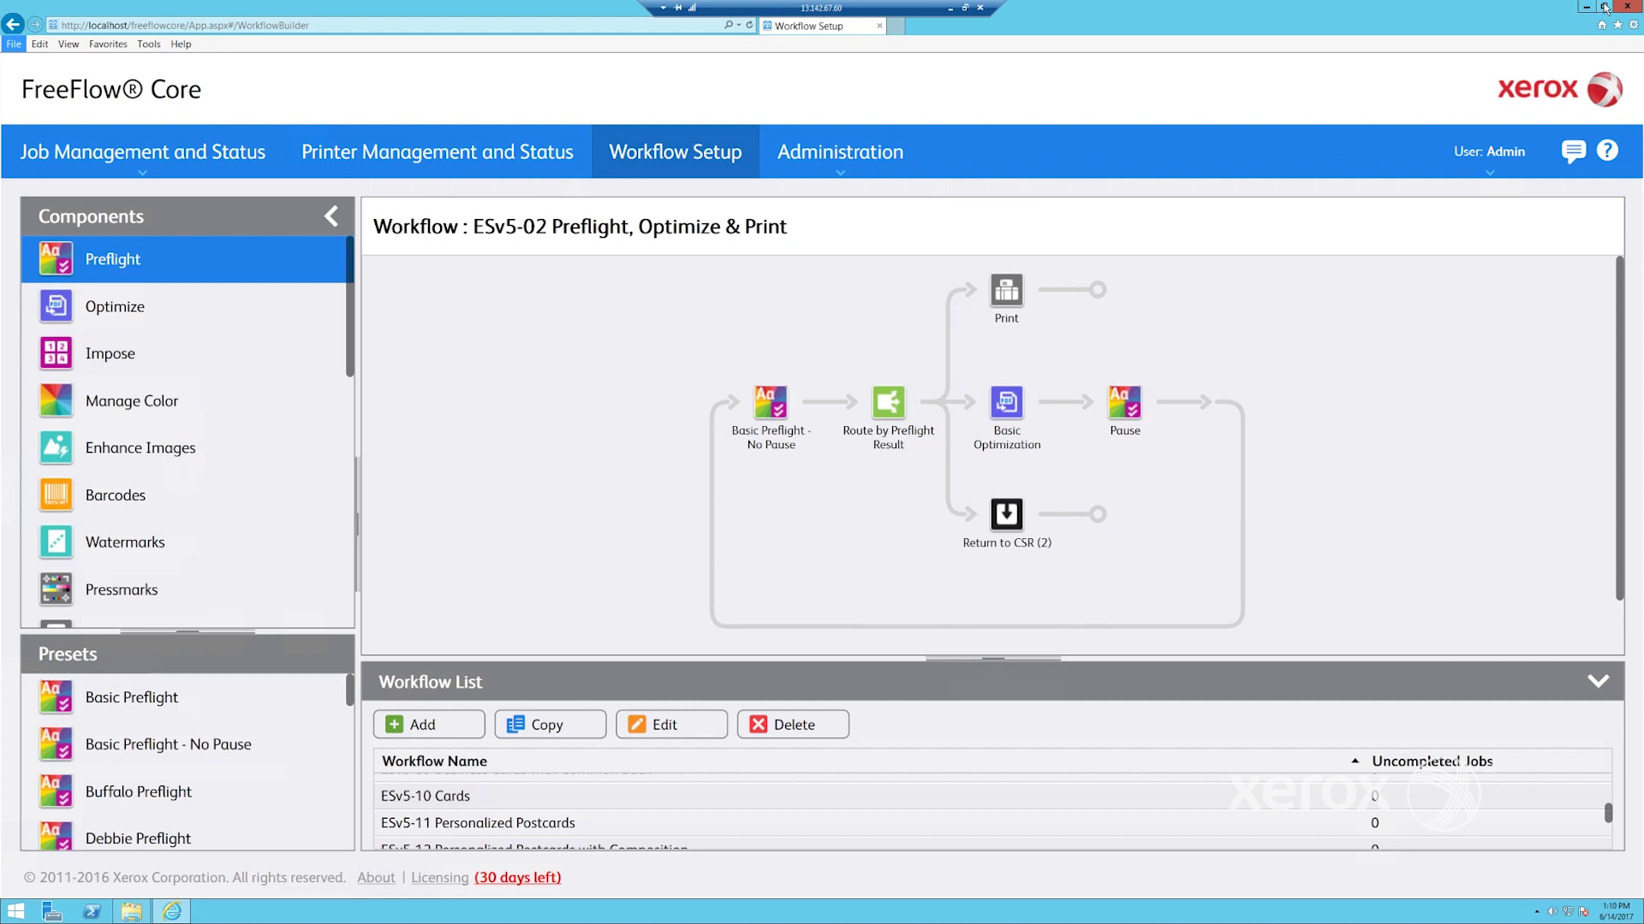
Open the Hot Folders and EasyStarts v5 desktop folders and arrange their windows side by side
{"action": "left_click", "coordinate": [1605, 8]}
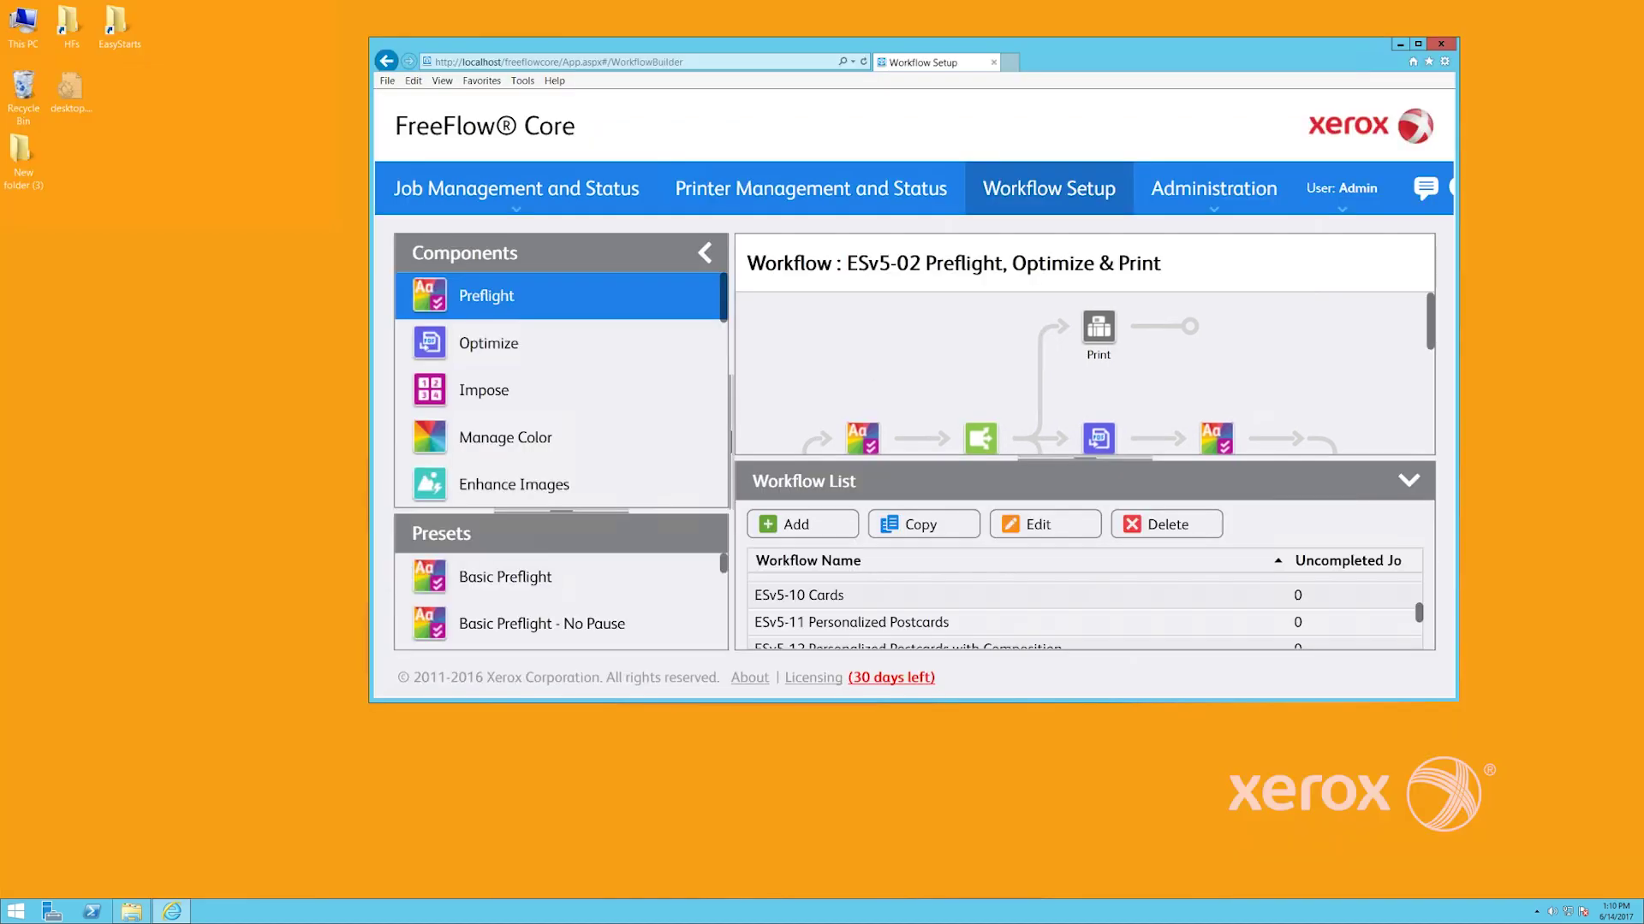
{"action": "double_click", "coordinate": [69, 25]}
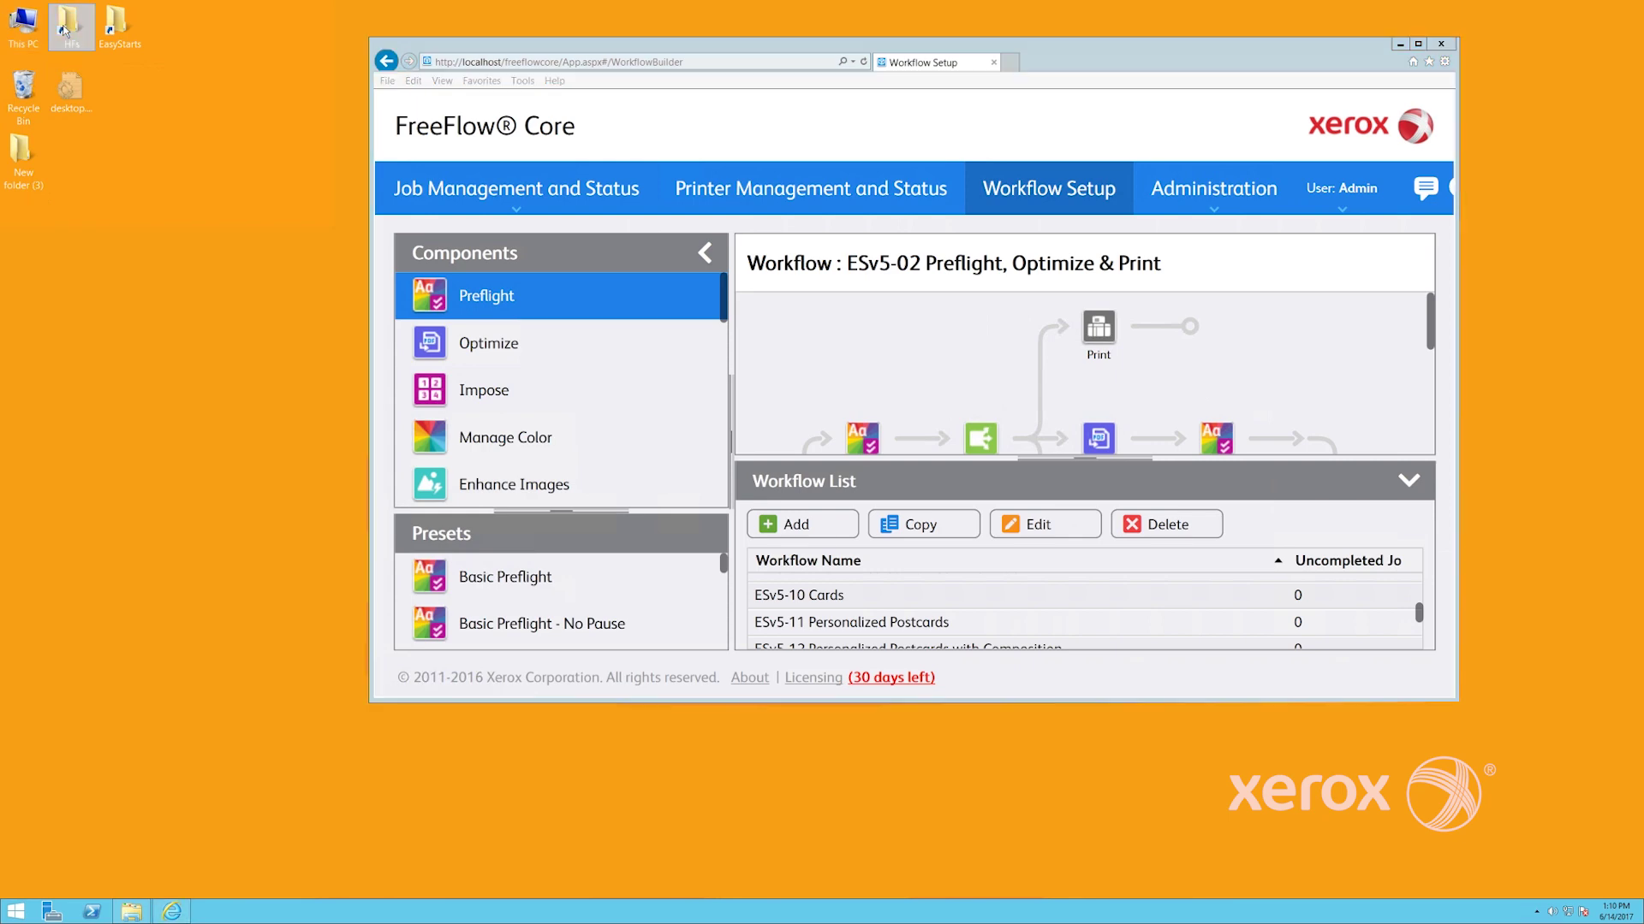
{"action": "double_click", "coordinate": [111, 34]}
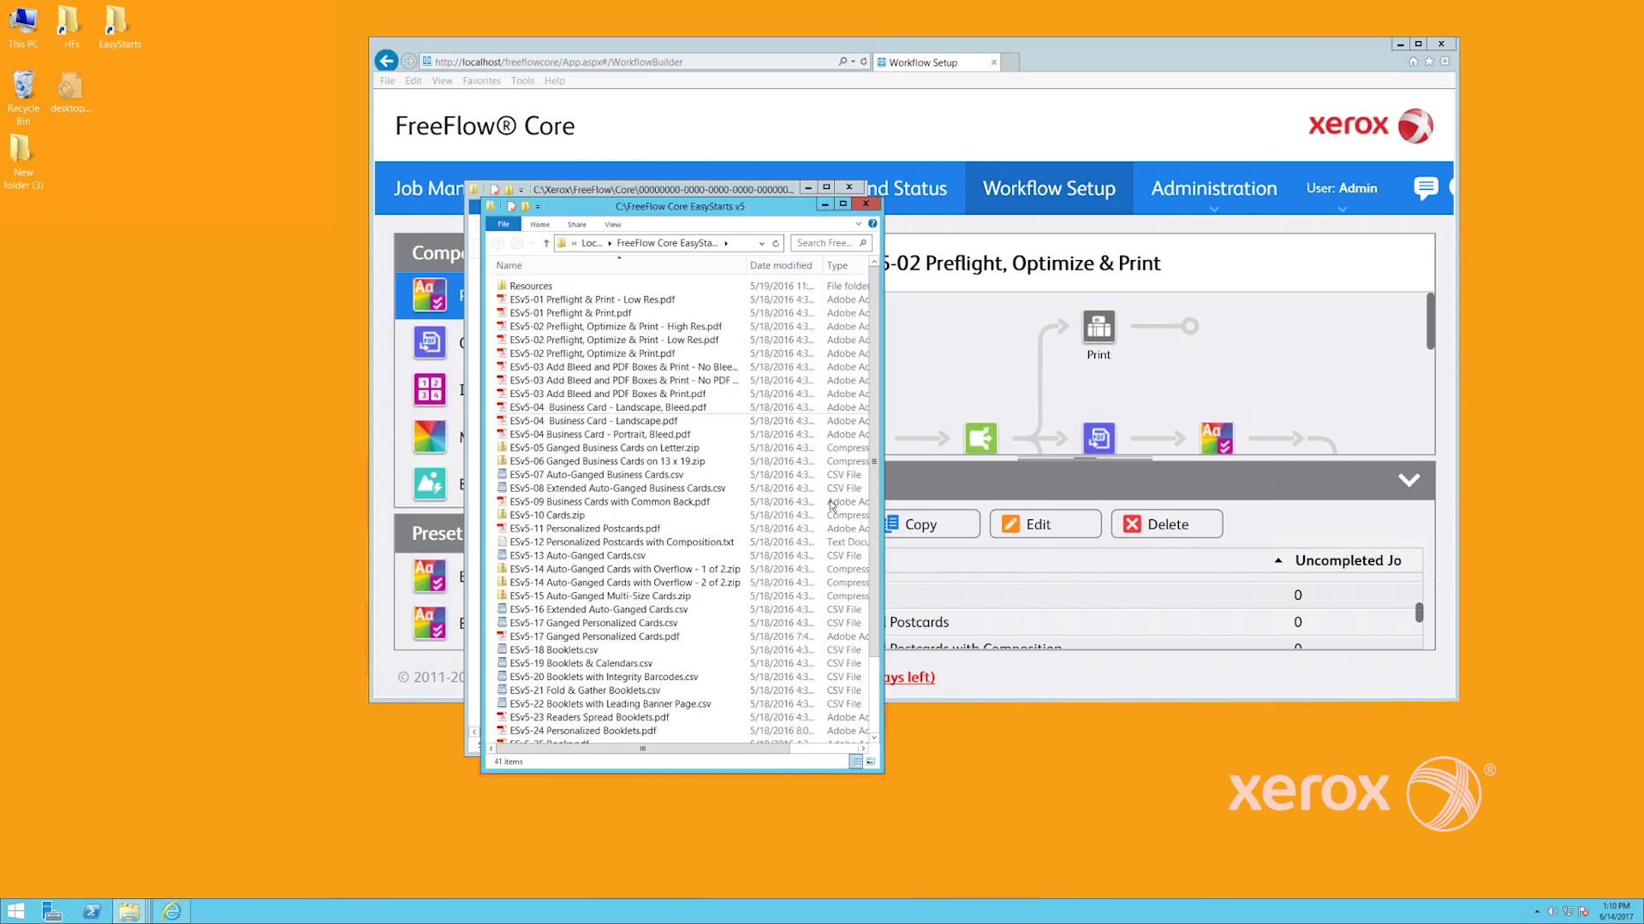
{"action": "left_click_drag", "start_coordinate": [699, 214], "coordinate": [911, 212]}
{"action": "left_click_drag", "start_coordinate": [610, 194], "coordinate": [444, 190]}
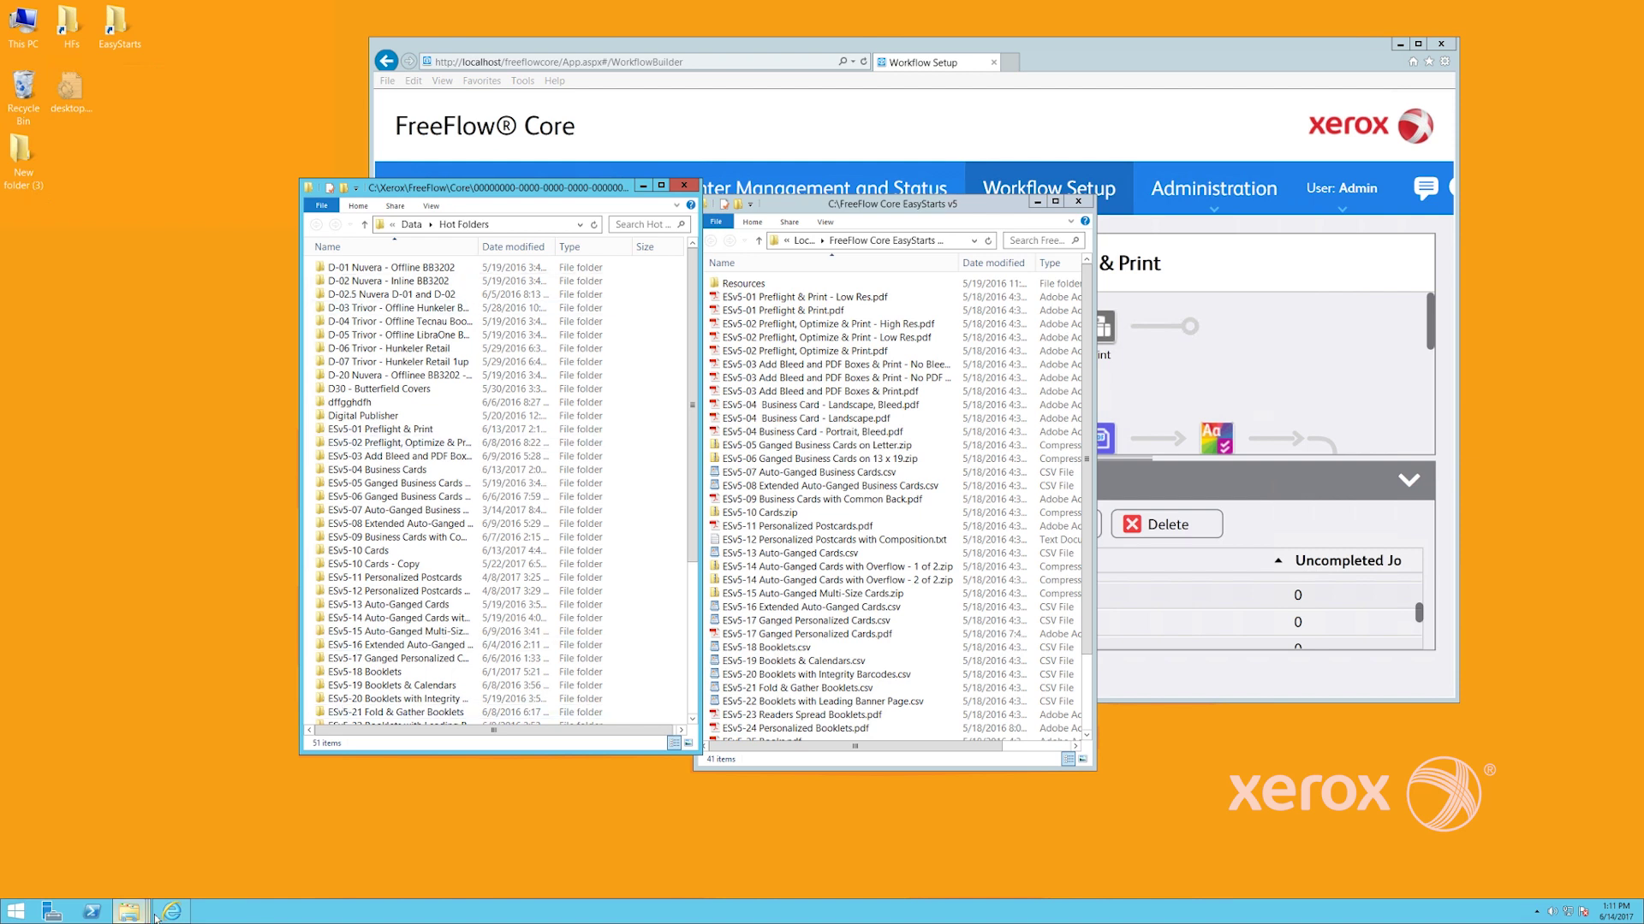
{"action": "mouse_move", "coordinate": [171, 913]}
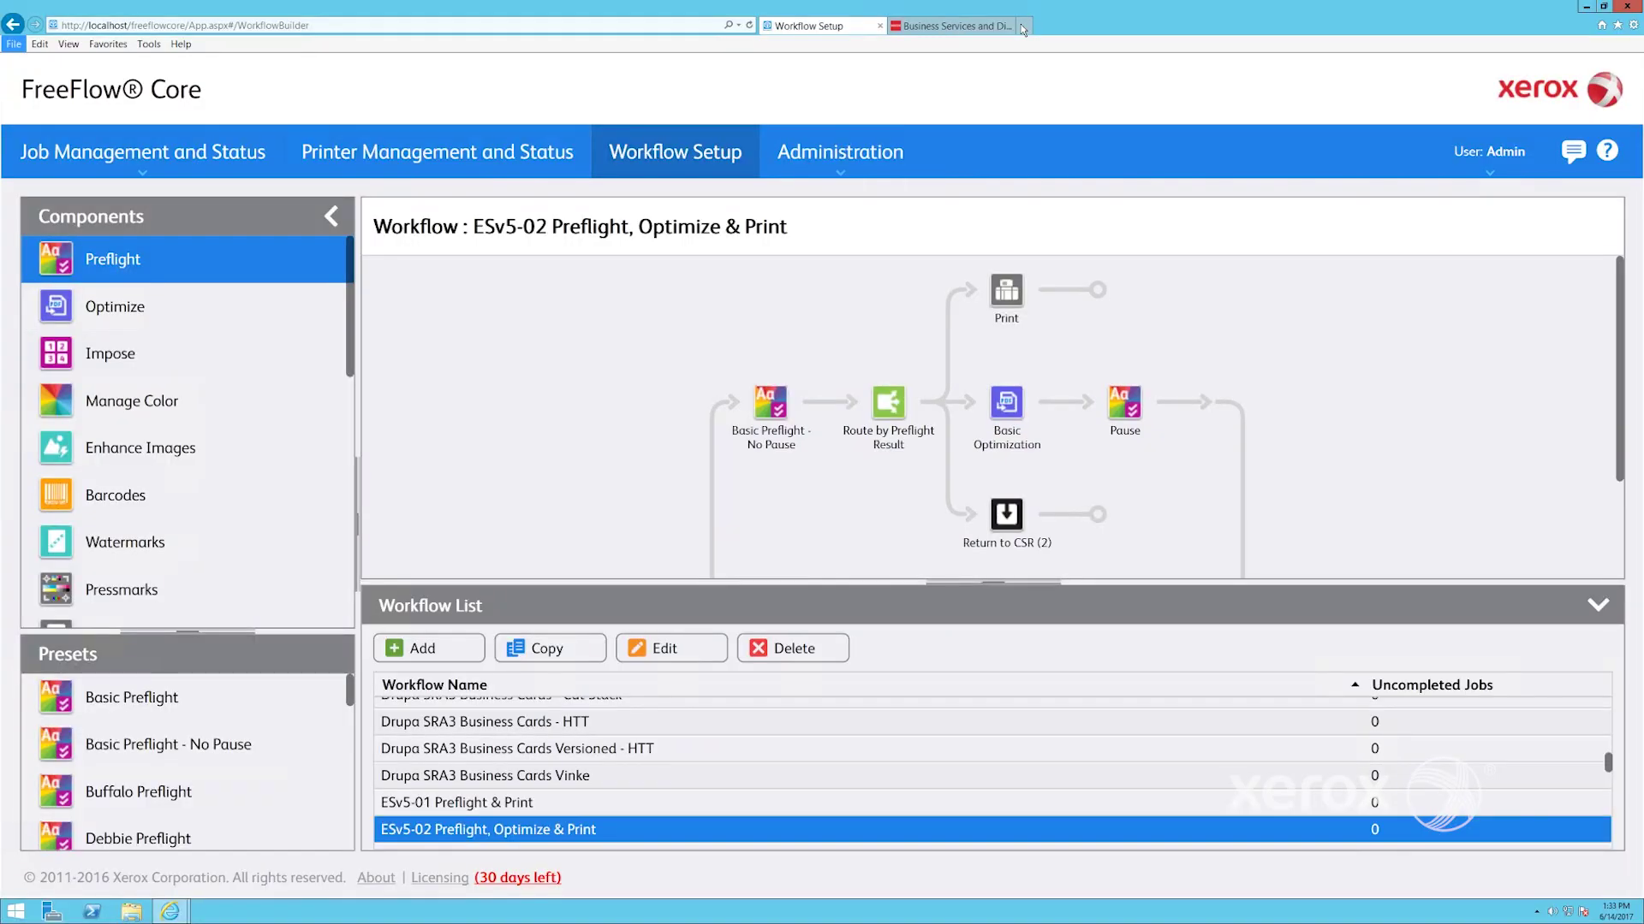
On xerox.com, go to Support & Drivers > Software & Platforms > FreeFlow > FreeFlow Core downloads
{"action": "left_click", "coordinate": [993, 26]}
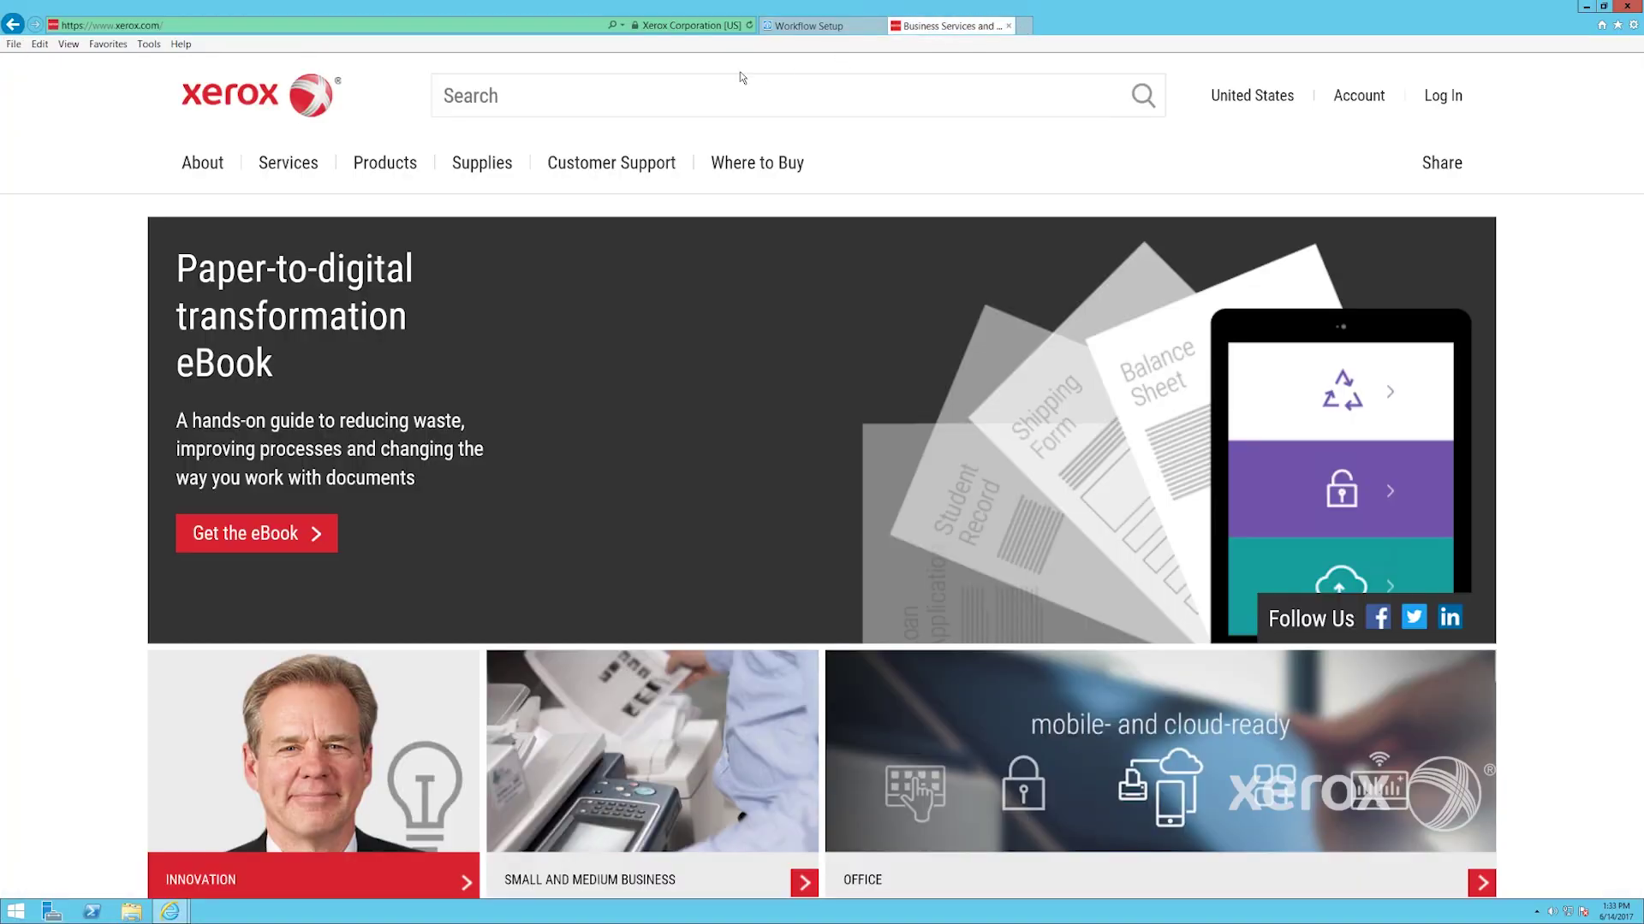
{"action": "mouse_move", "coordinate": [611, 167]}
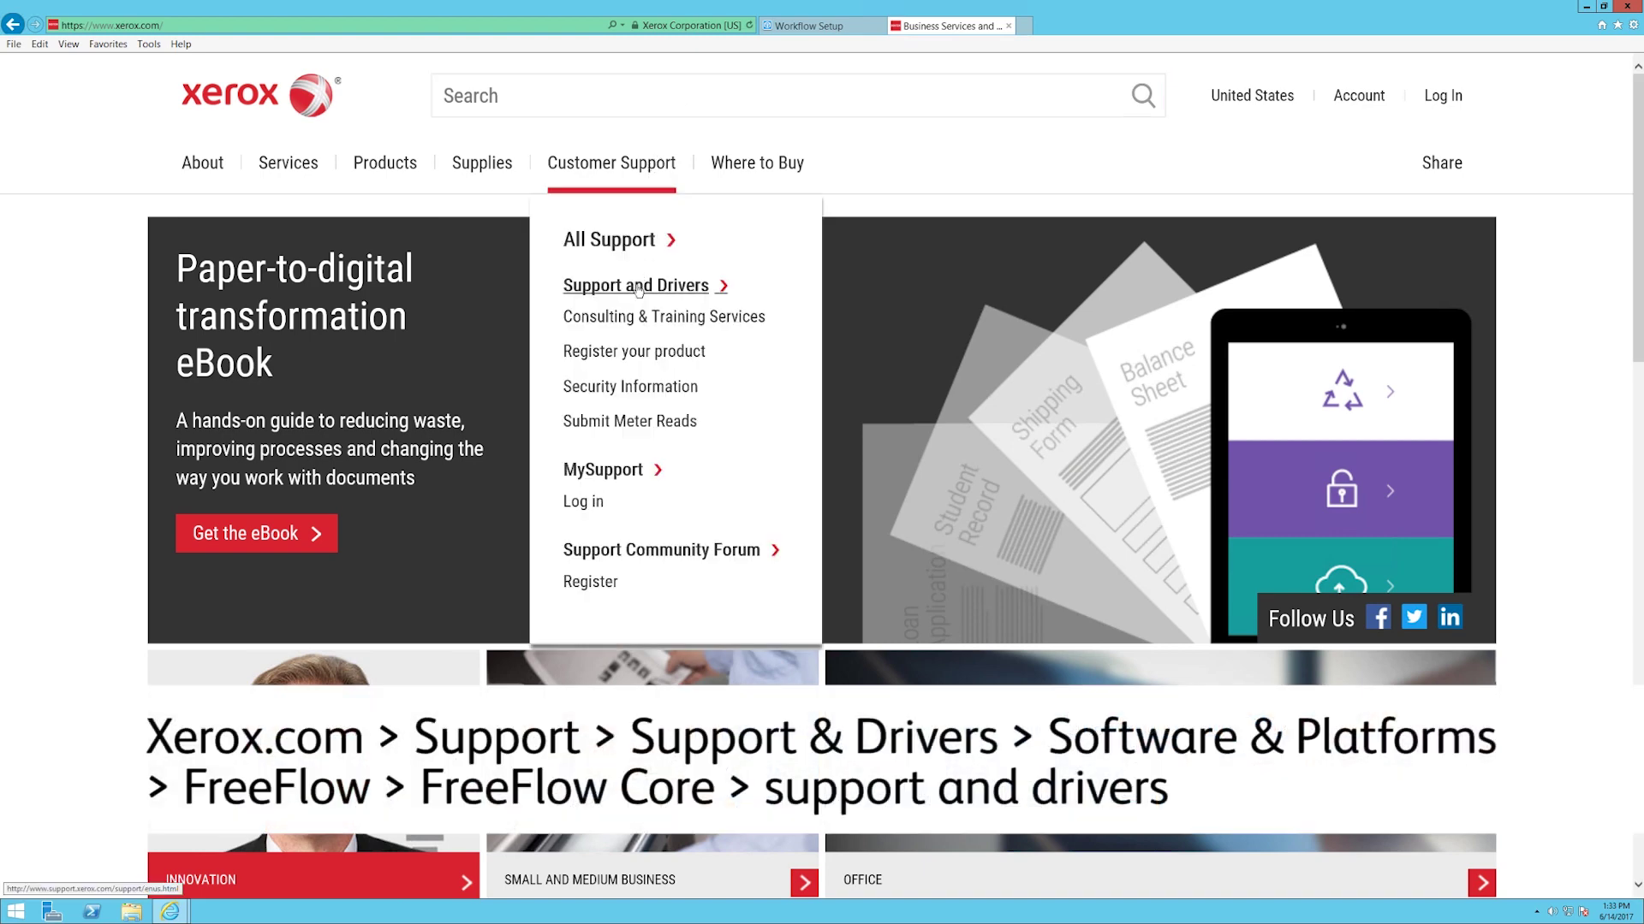
{"action": "left_click", "coordinate": [638, 287]}
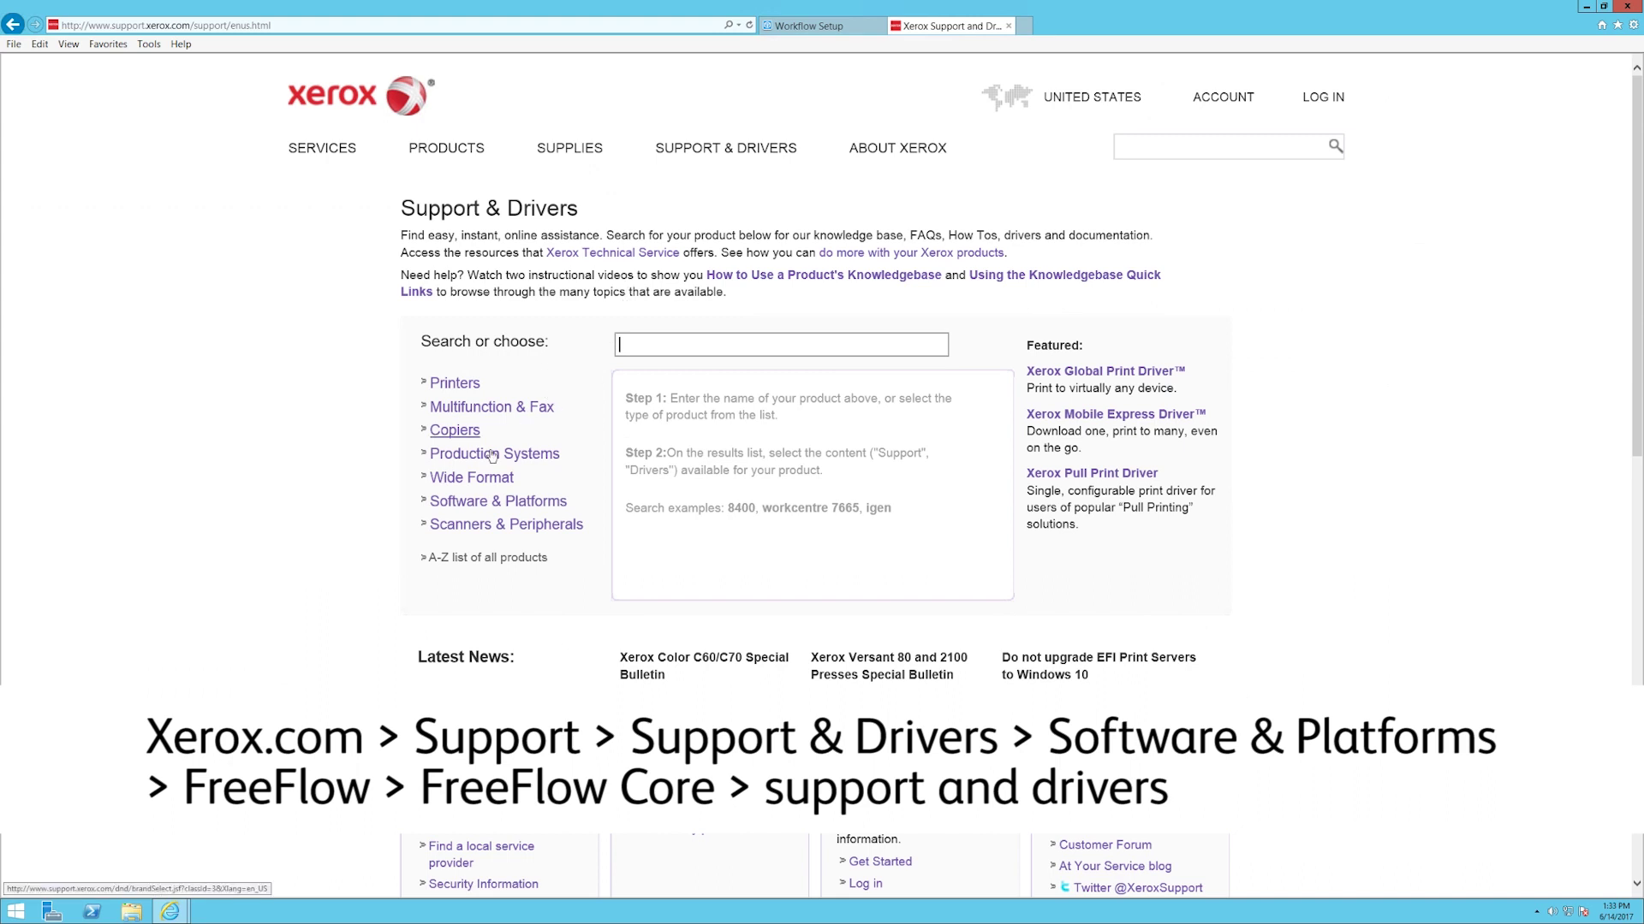
{"action": "left_click", "coordinate": [483, 511]}
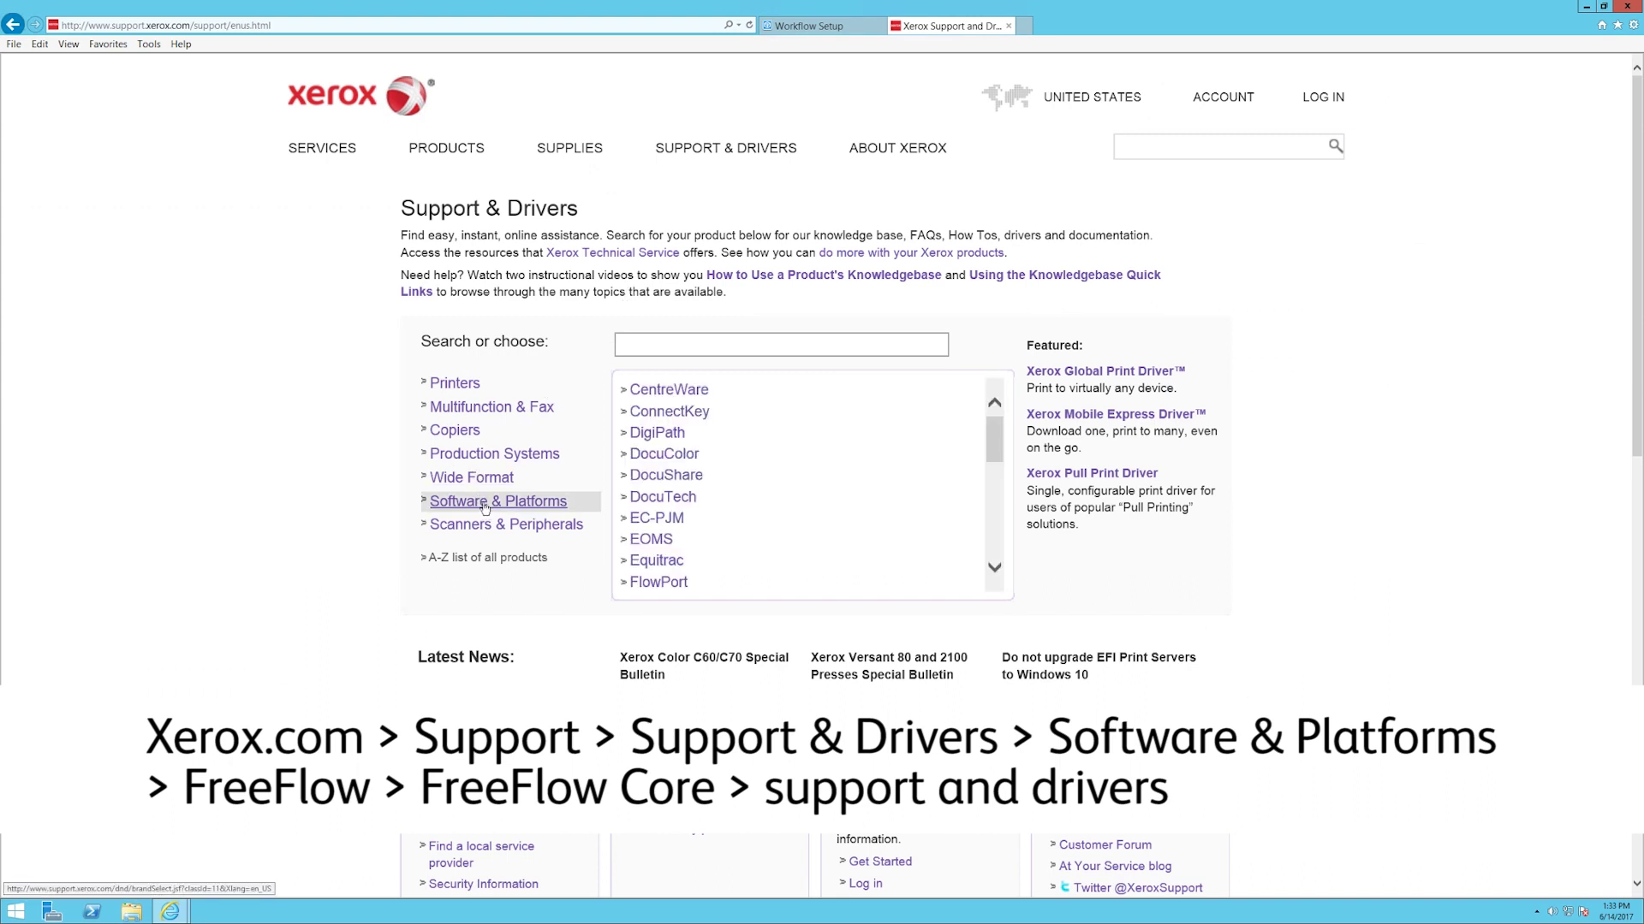
{"action": "scroll", "coordinate": [657, 419], "scroll_direction": "down", "scroll_amount": 3}
{"action": "left_click", "coordinate": [656, 420]}
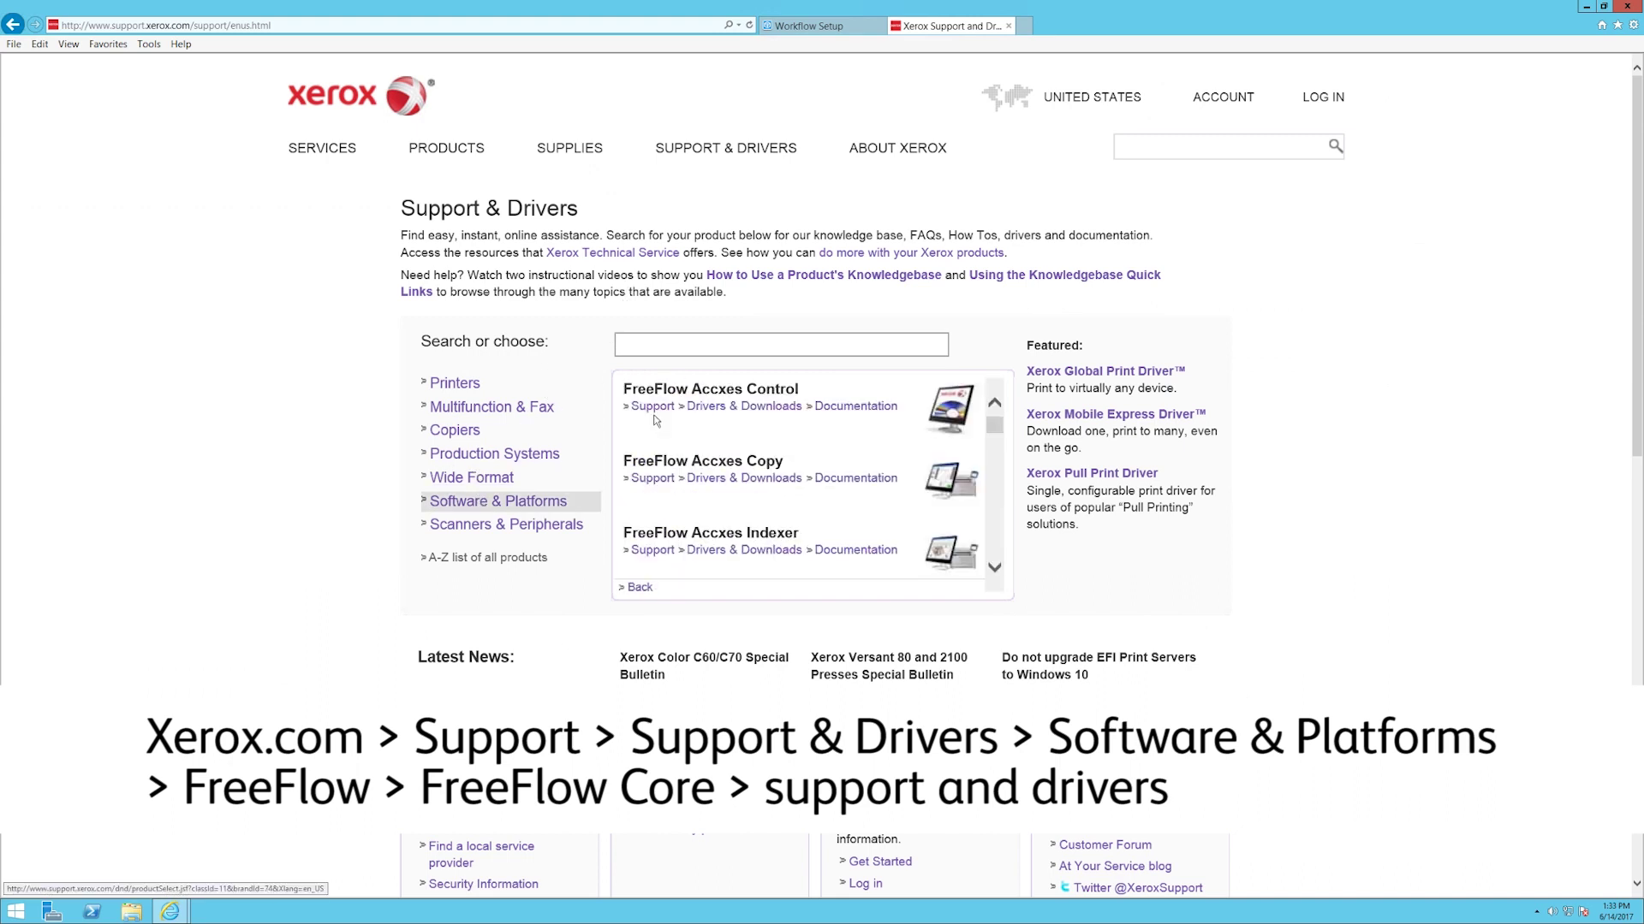
{"action": "scroll", "coordinate": [971, 501], "scroll_direction": "down", "scroll_amount": 3}
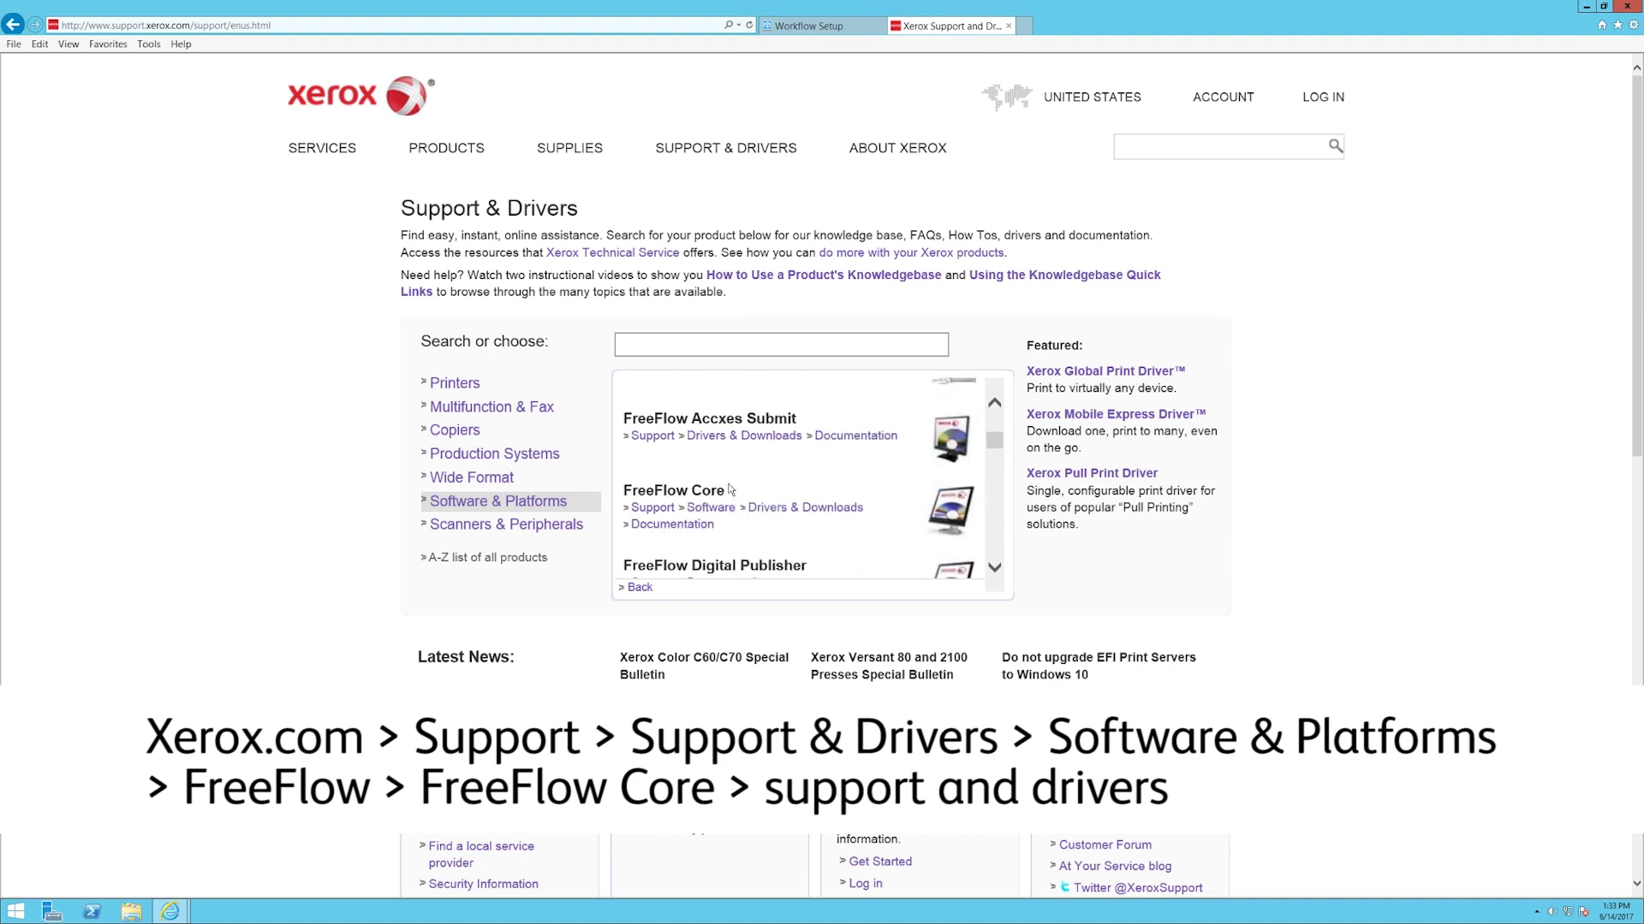
{"action": "left_click", "coordinate": [781, 507]}
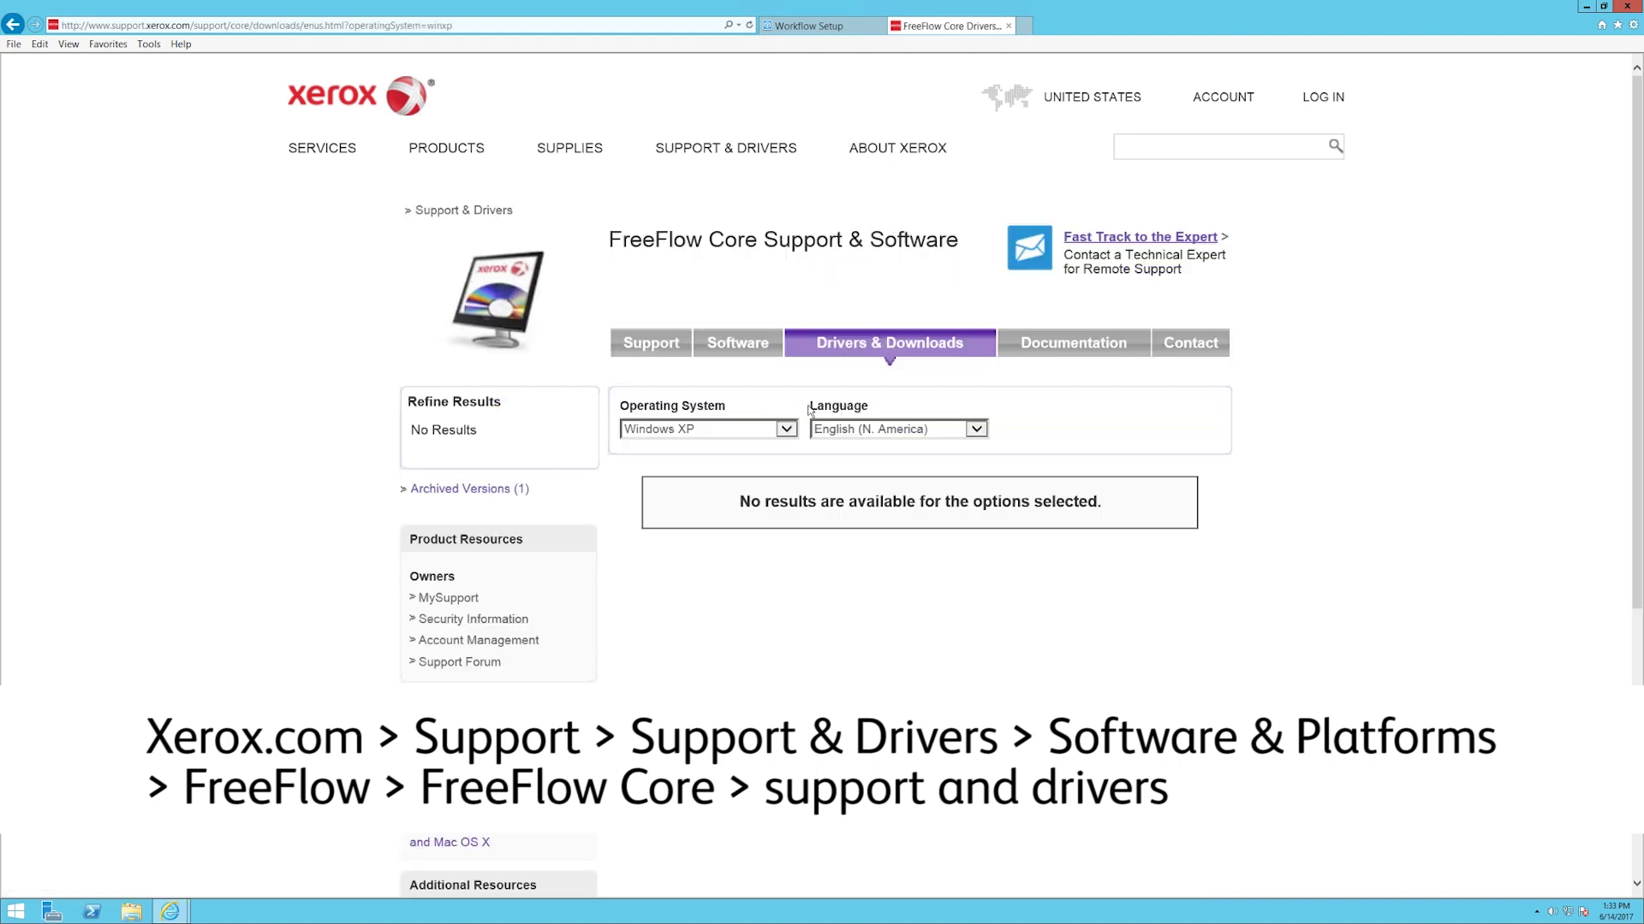
Pick Windows Server 2012 R2 x64, start saving the Easy Starts zip to the desktop, then cancel
{"action": "left_click", "coordinate": [797, 432]}
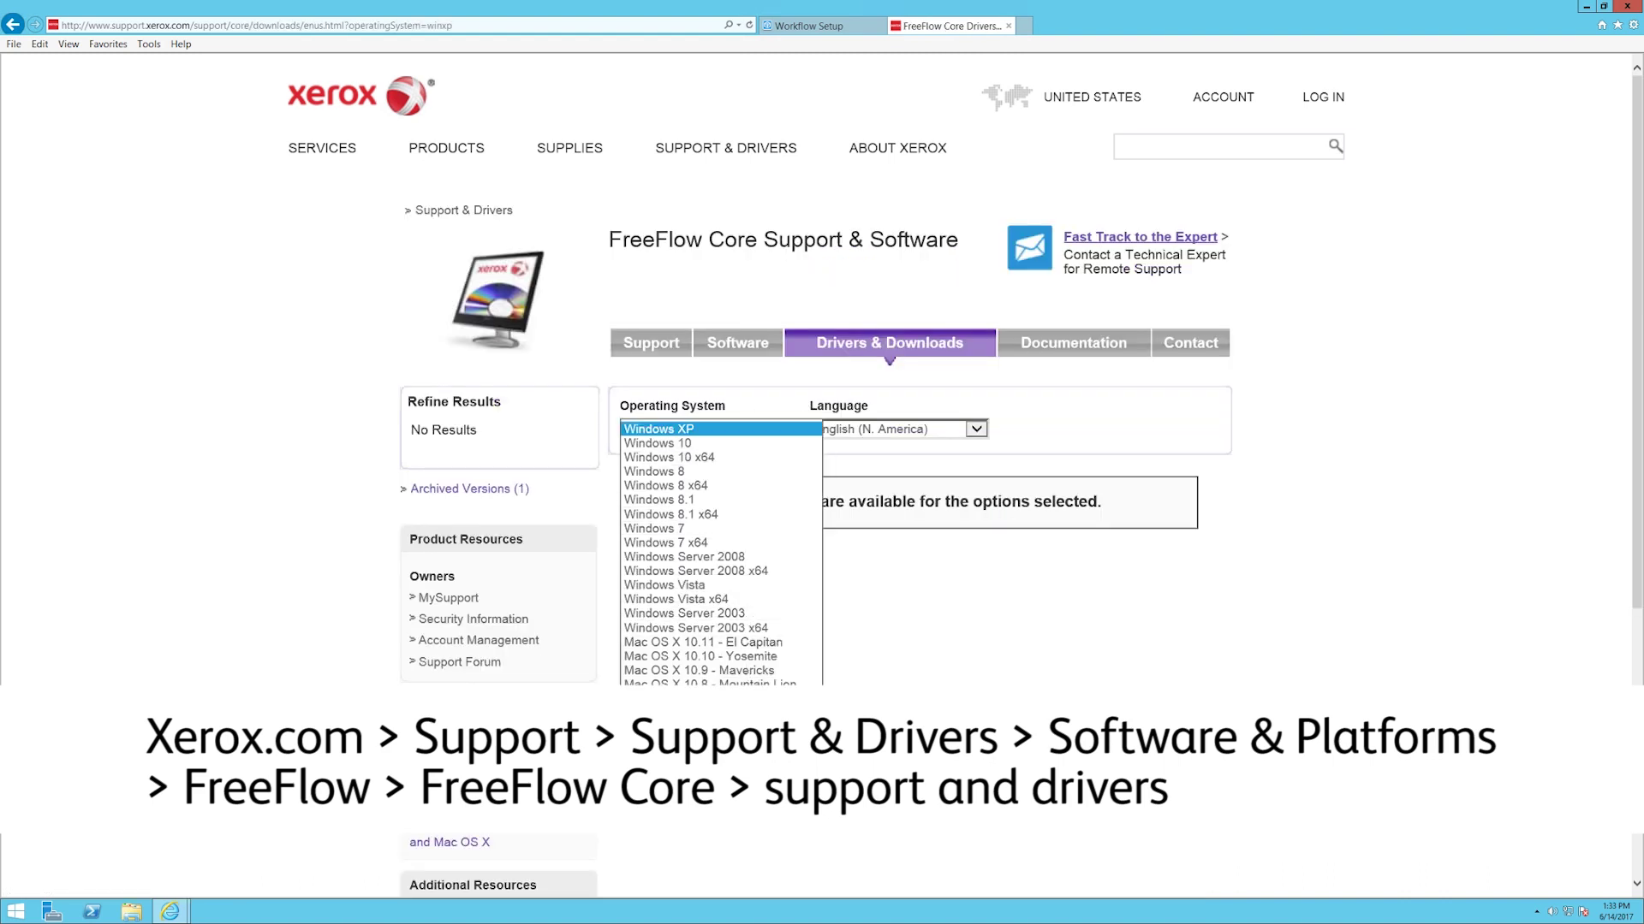
{"action": "left_click", "coordinate": [694, 741]}
{"action": "scroll", "coordinate": [817, 546], "scroll_direction": "down", "scroll_amount": 8}
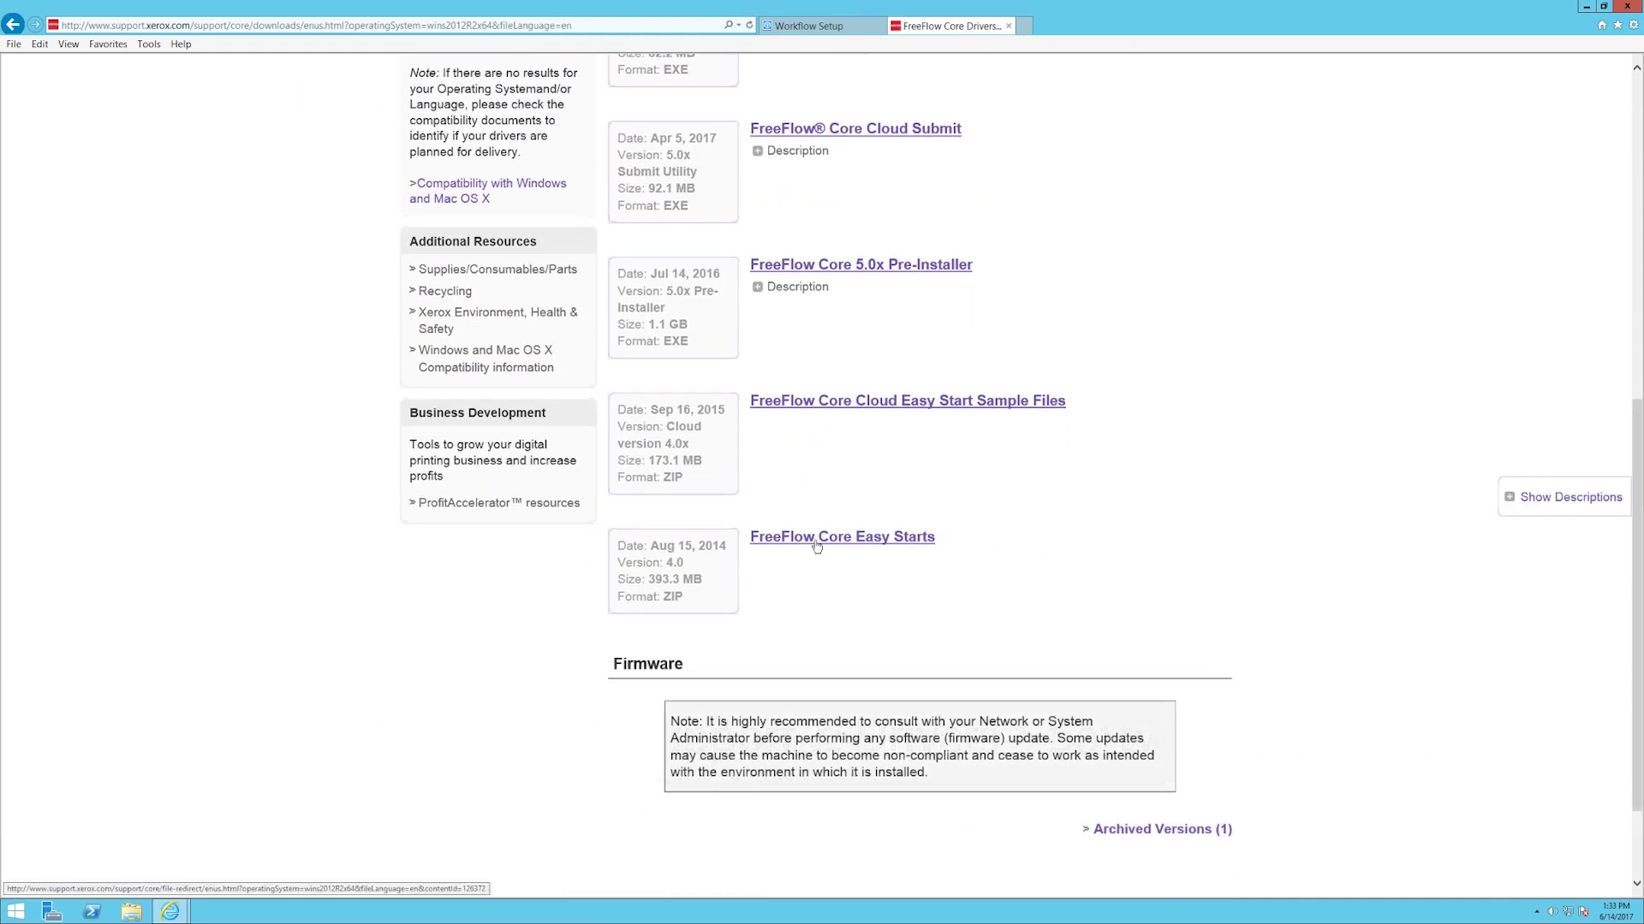
{"action": "left_click", "coordinate": [818, 546]}
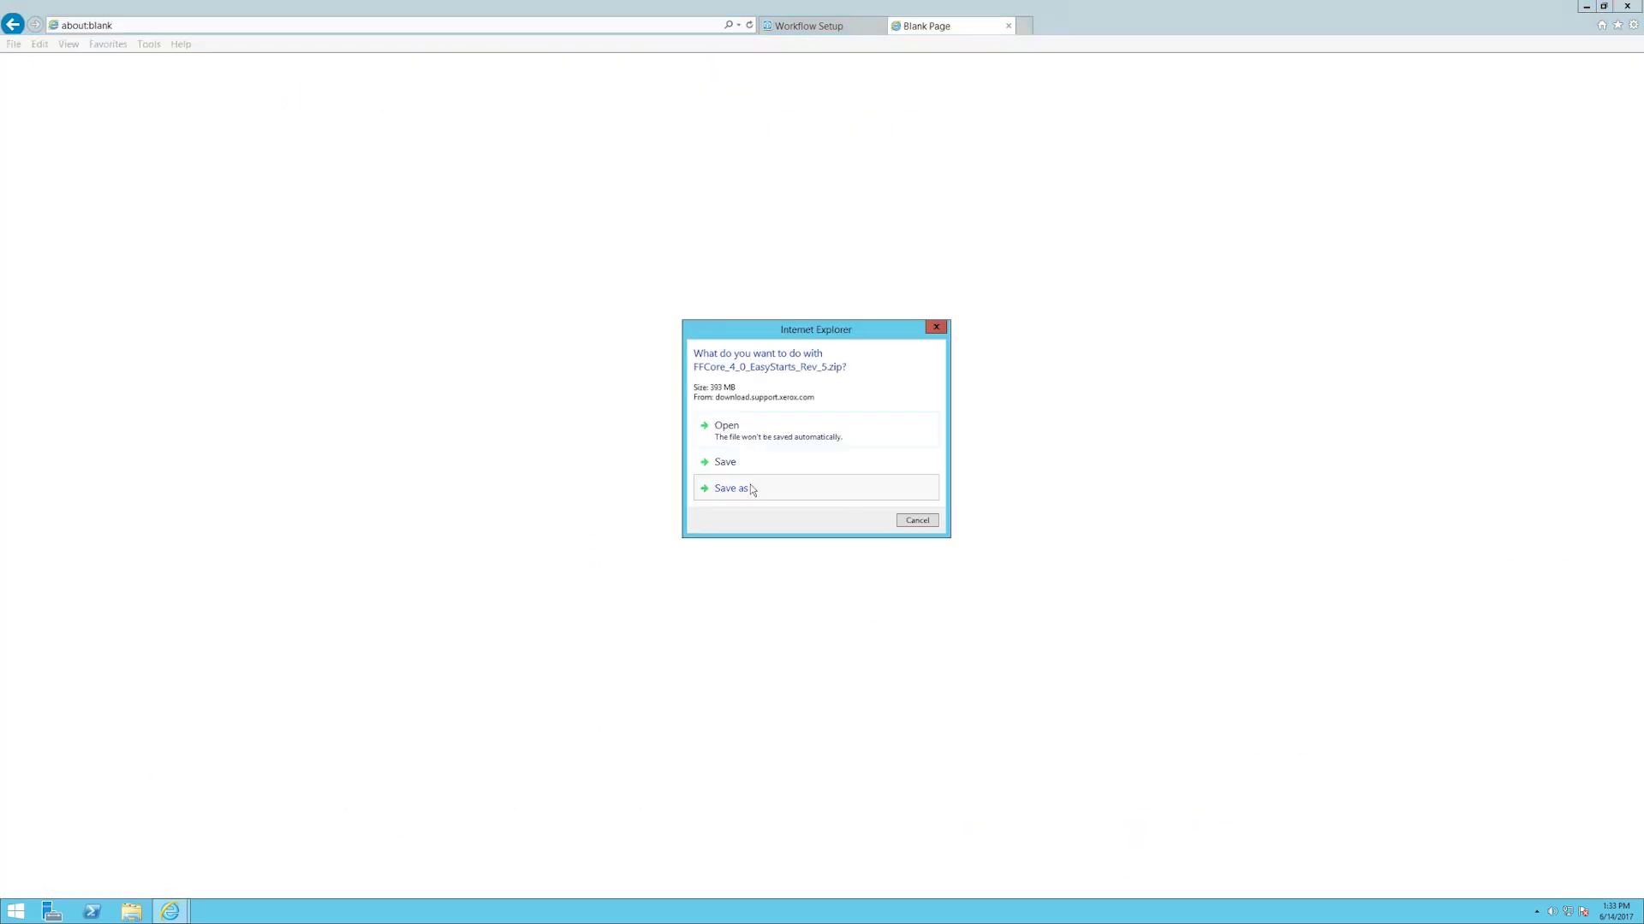
{"action": "left_click", "coordinate": [748, 491]}
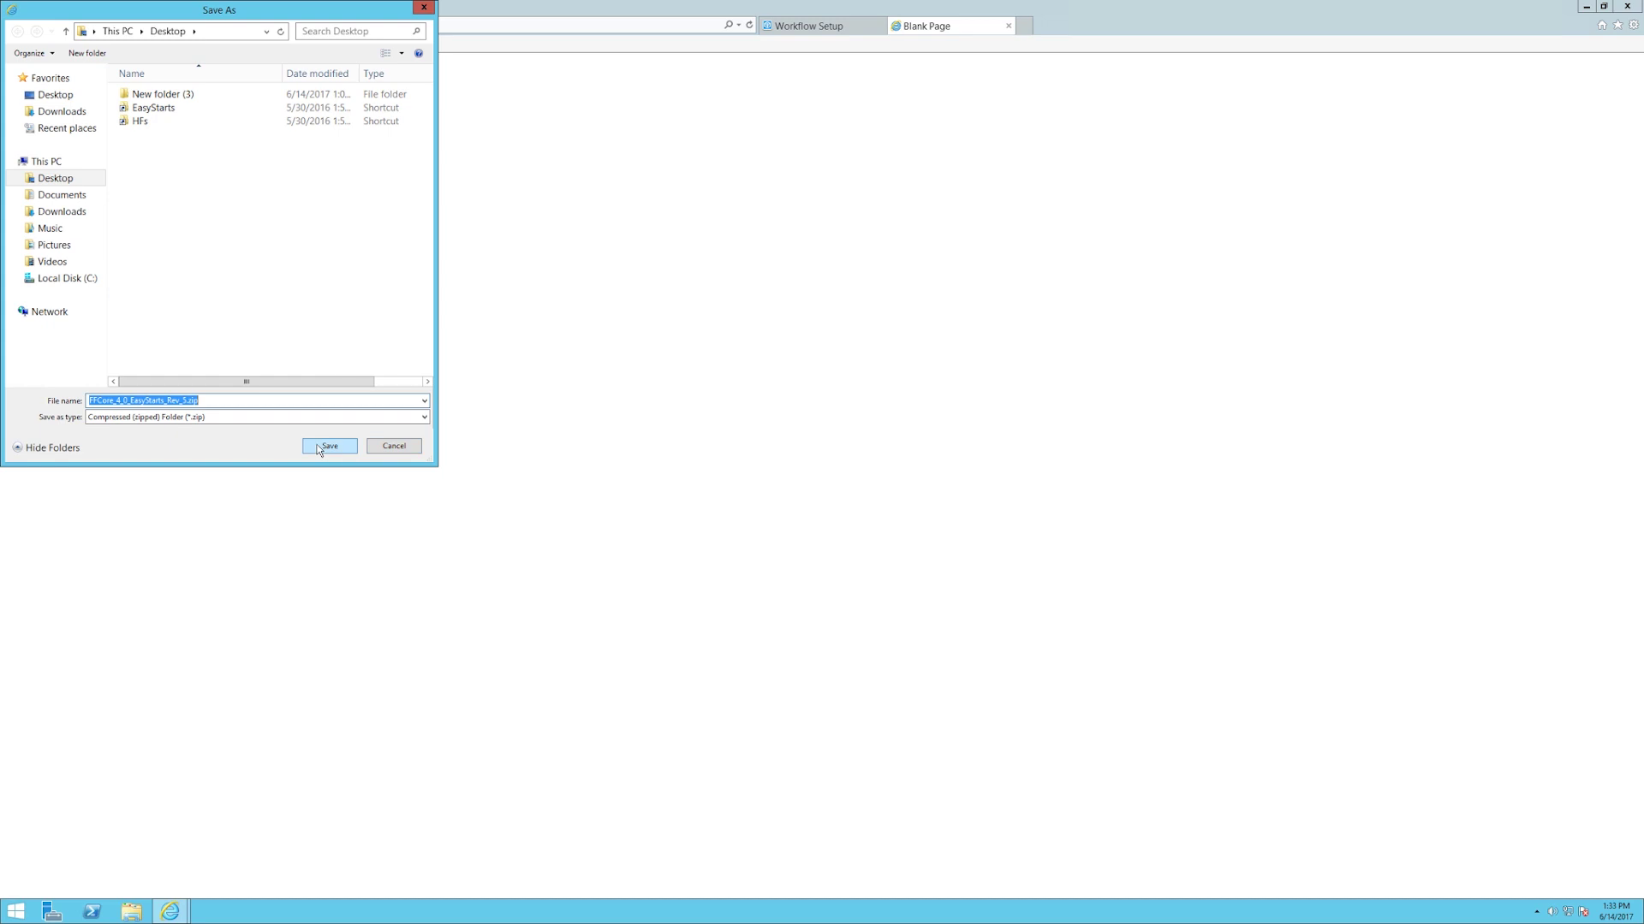
{"action": "left_click", "coordinate": [329, 446]}
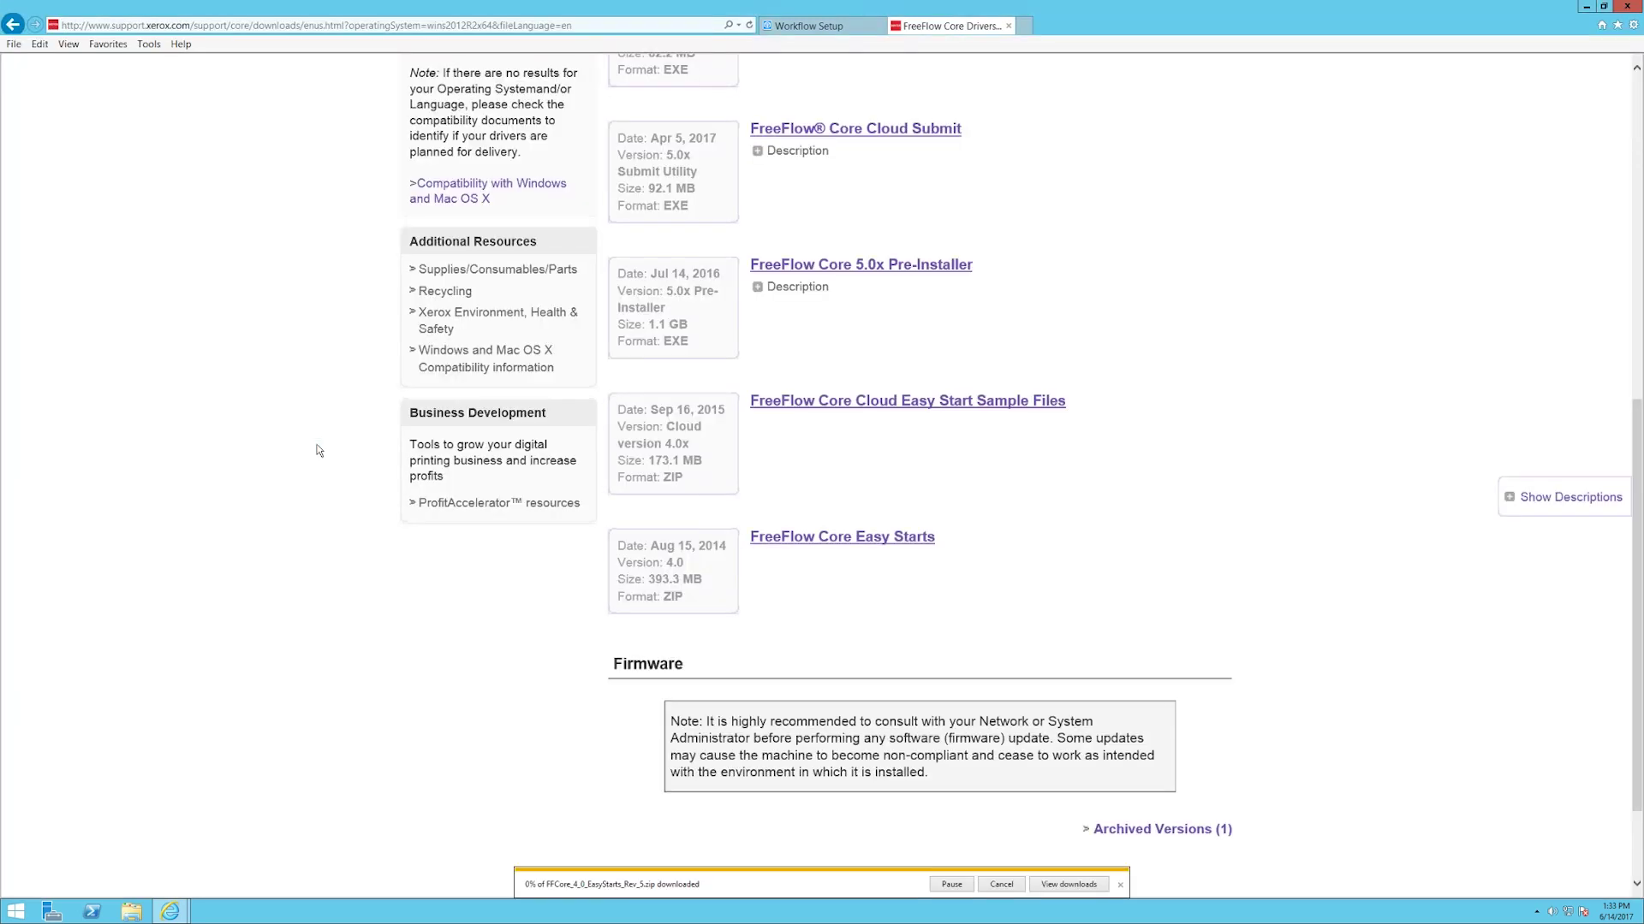
{"action": "left_click", "coordinate": [999, 886]}
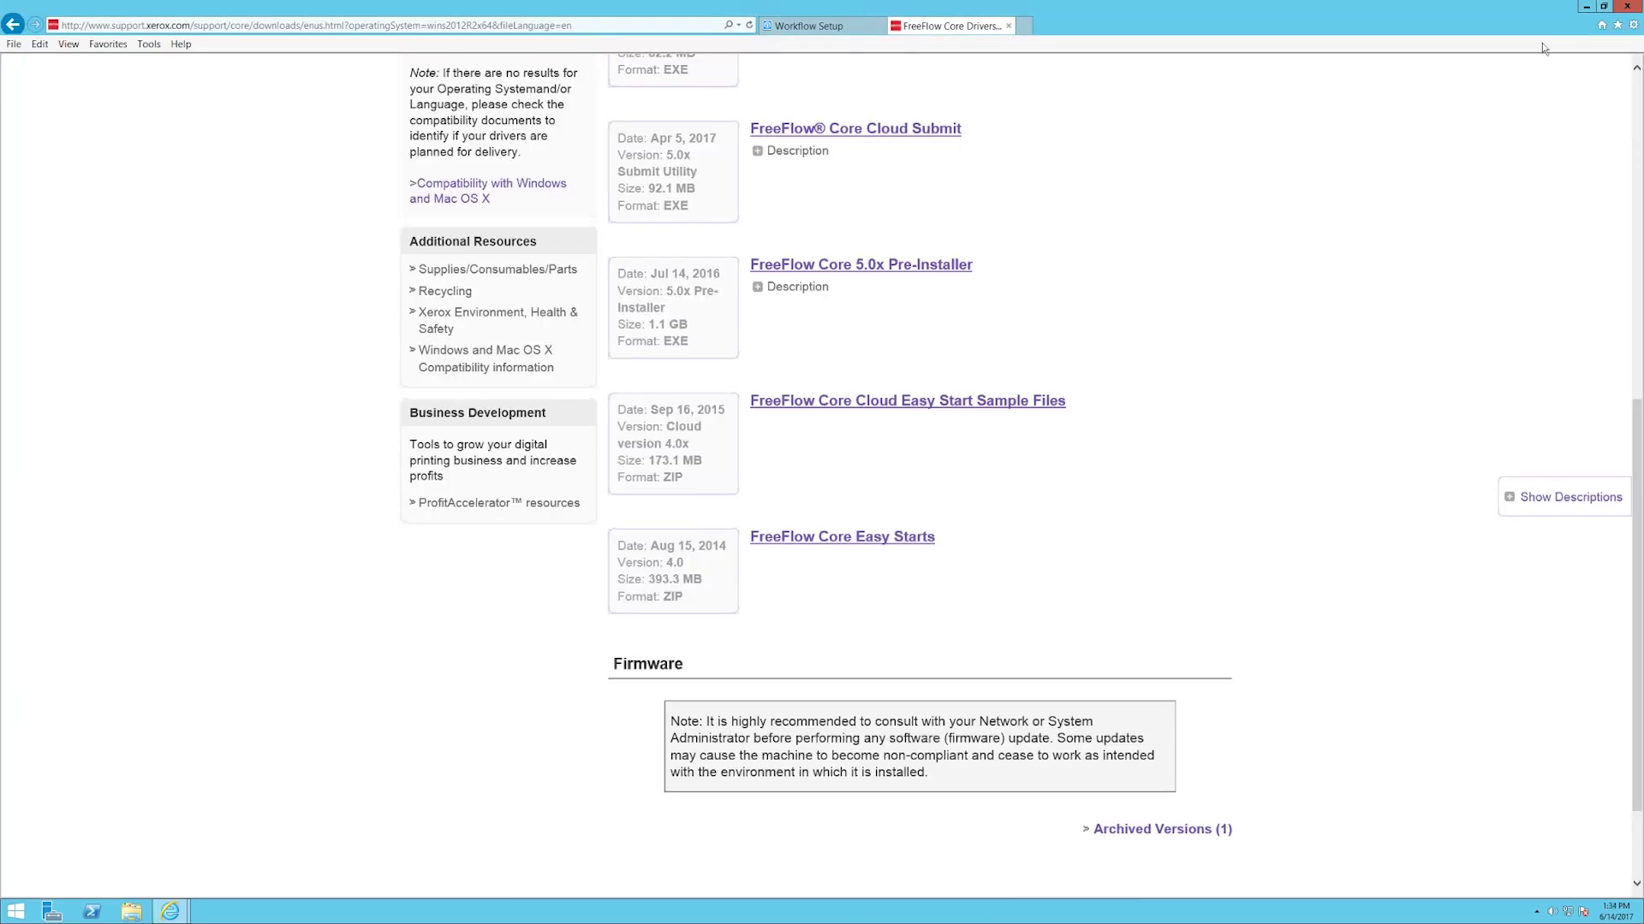
Minimize the browser and open the FreeFlow Core EasyStarts v5 folder from the desktop
{"action": "left_click", "coordinate": [1590, 9]}
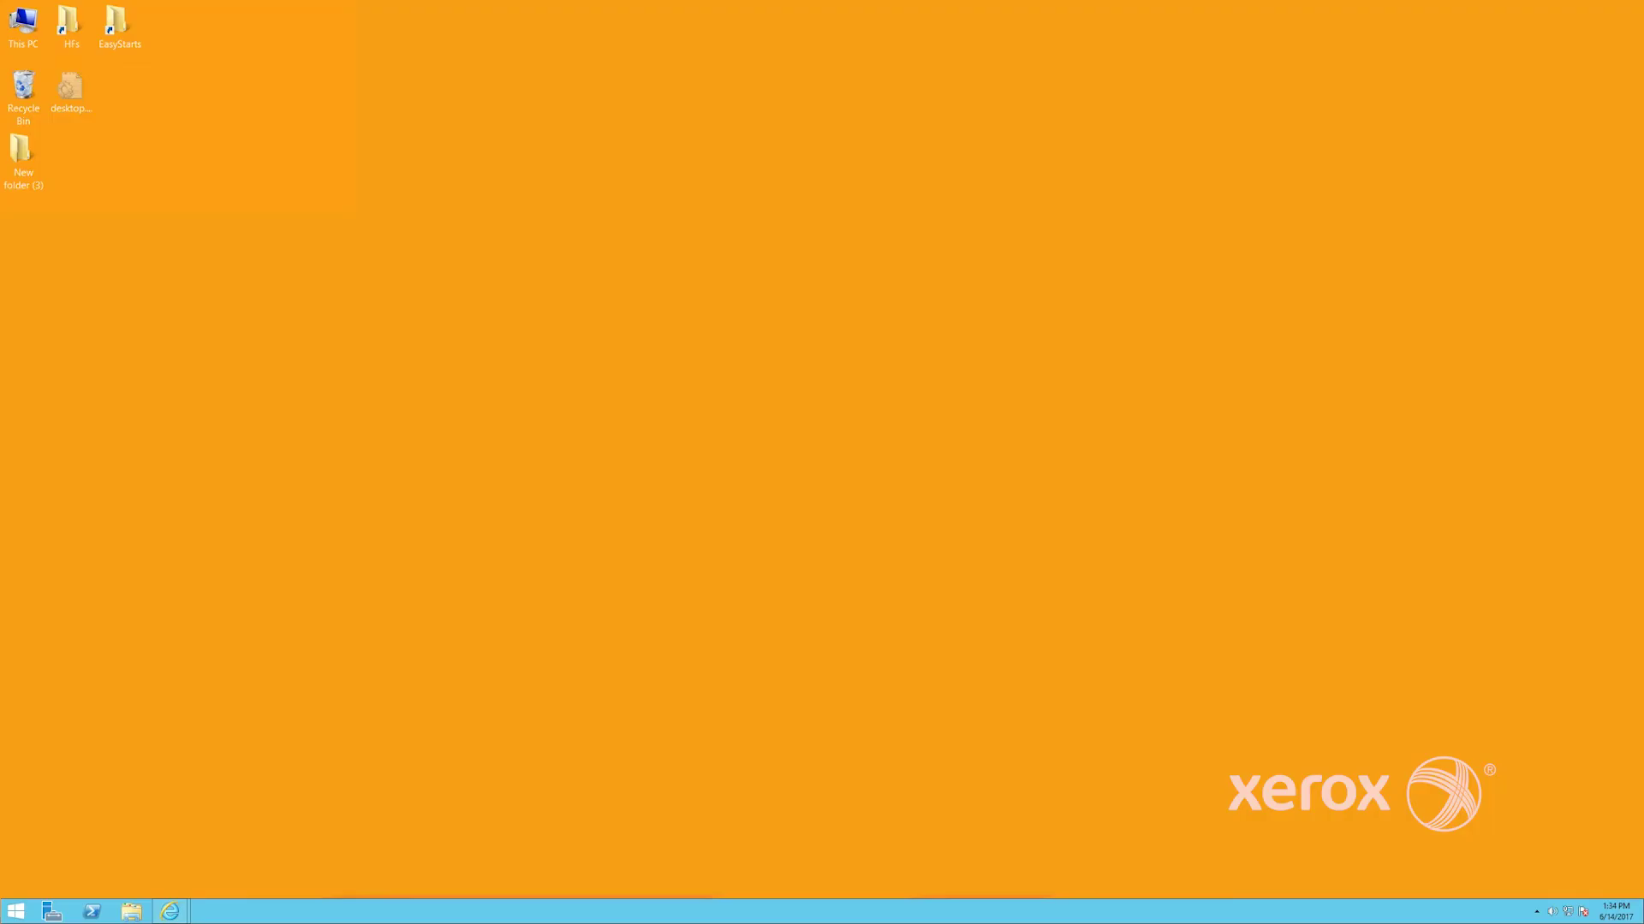
{"action": "left_click", "coordinate": [113, 45]}
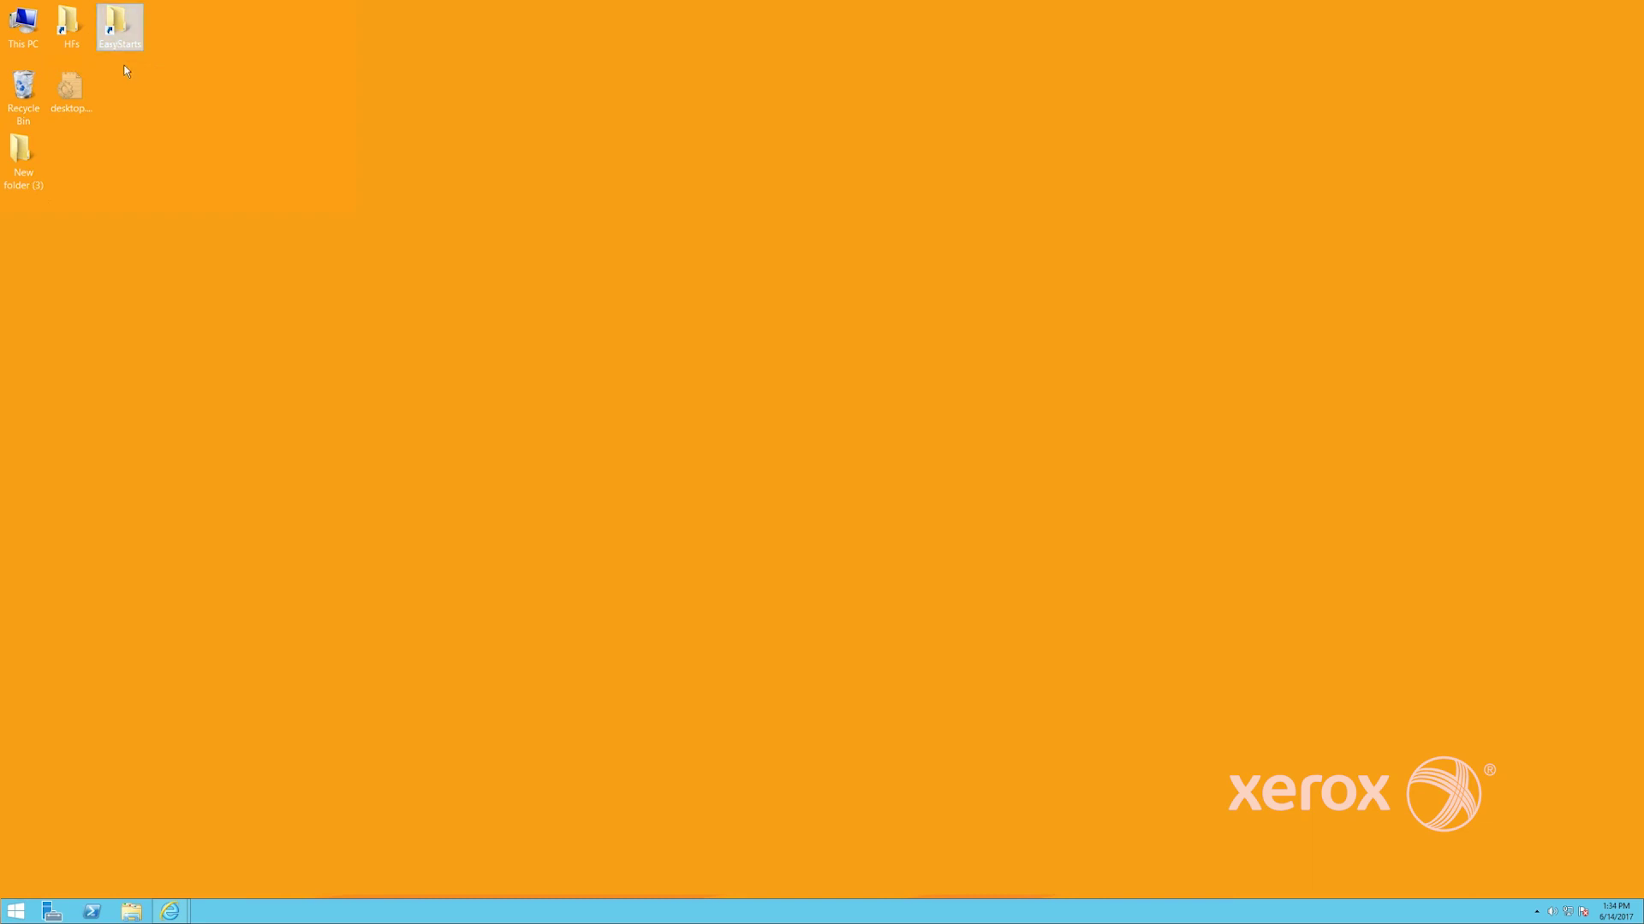
{"action": "double_click", "coordinate": [120, 45]}
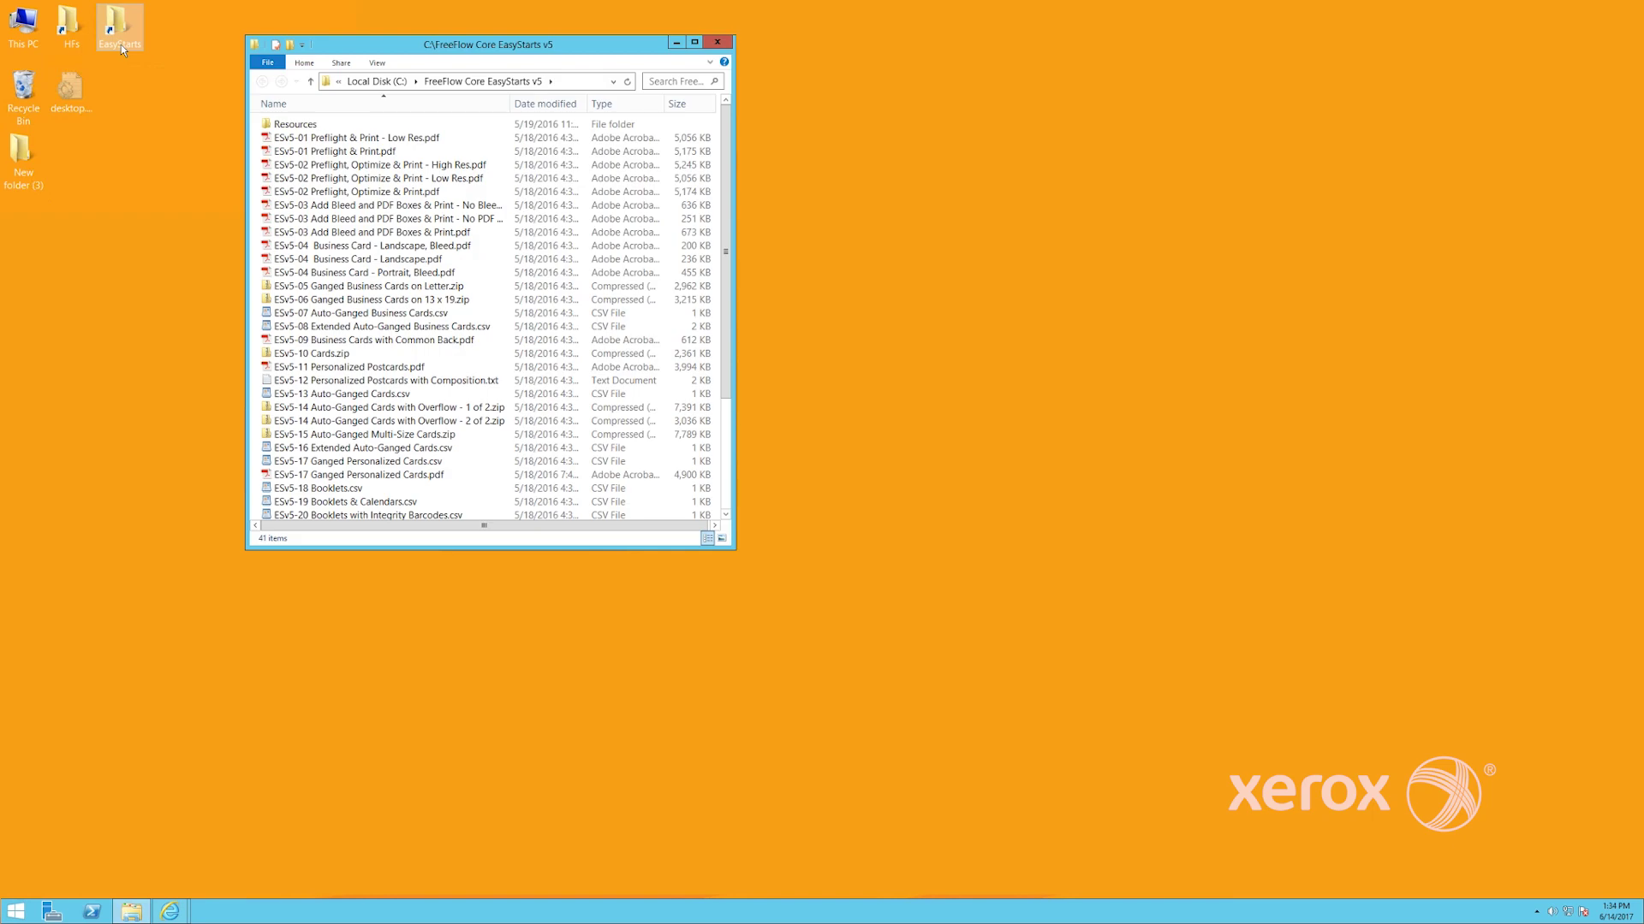
Browse This PC to C:\Xerox\FreeFlow\Core\00000000…\Data\Hot Folders
{"action": "double_click", "coordinate": [38, 44]}
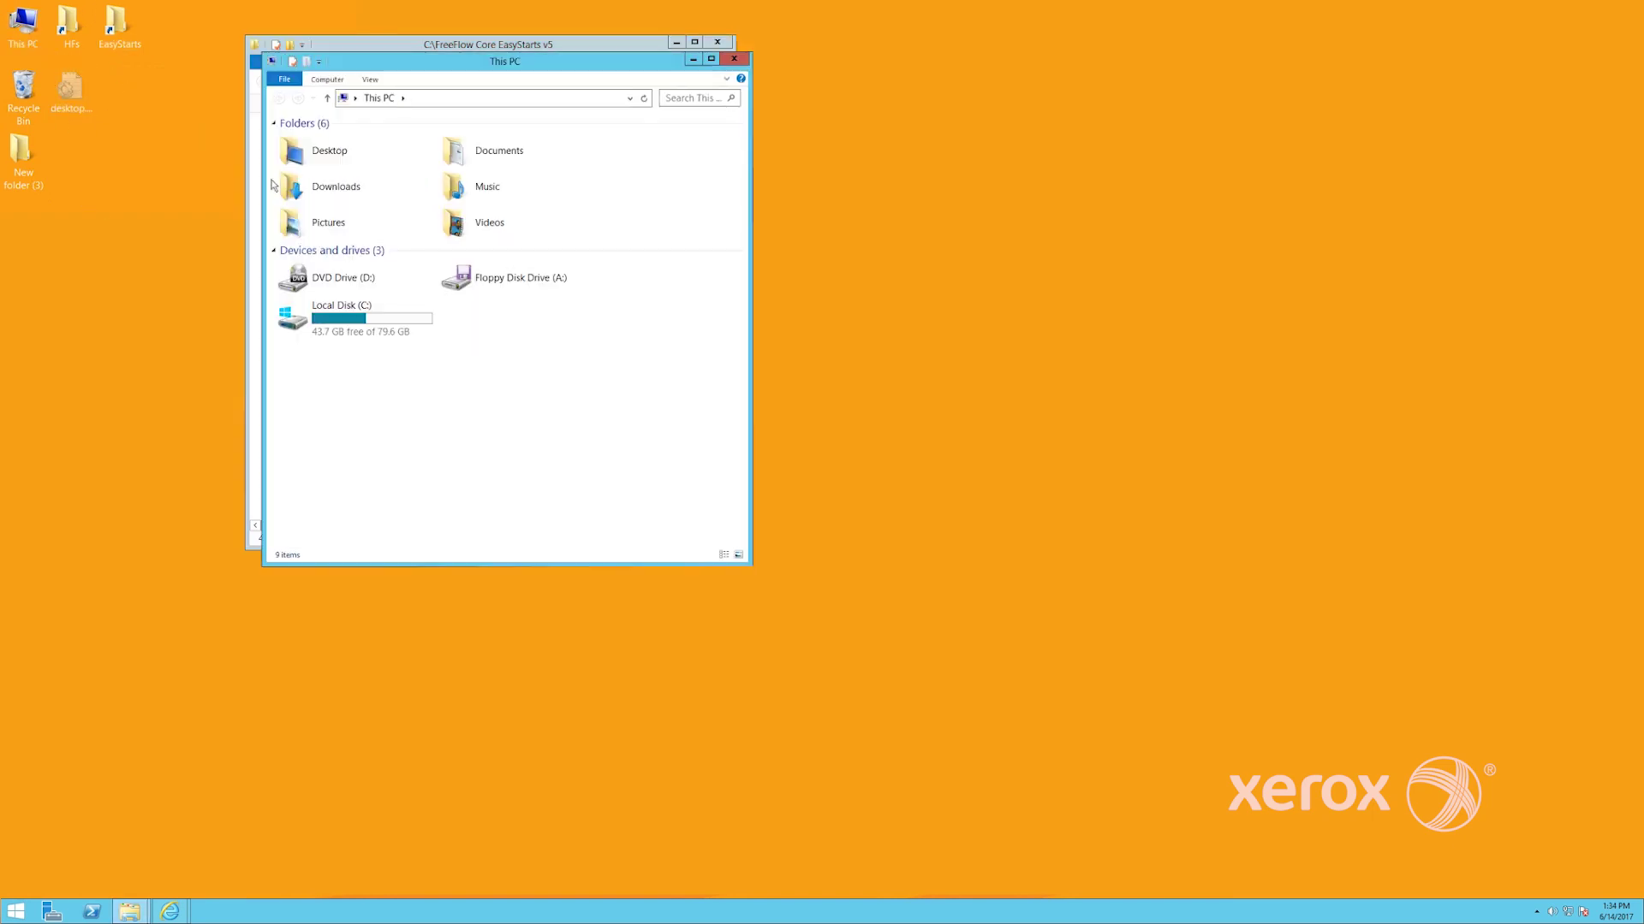
{"action": "left_click", "coordinate": [369, 329]}
{"action": "double_click", "coordinate": [369, 329]}
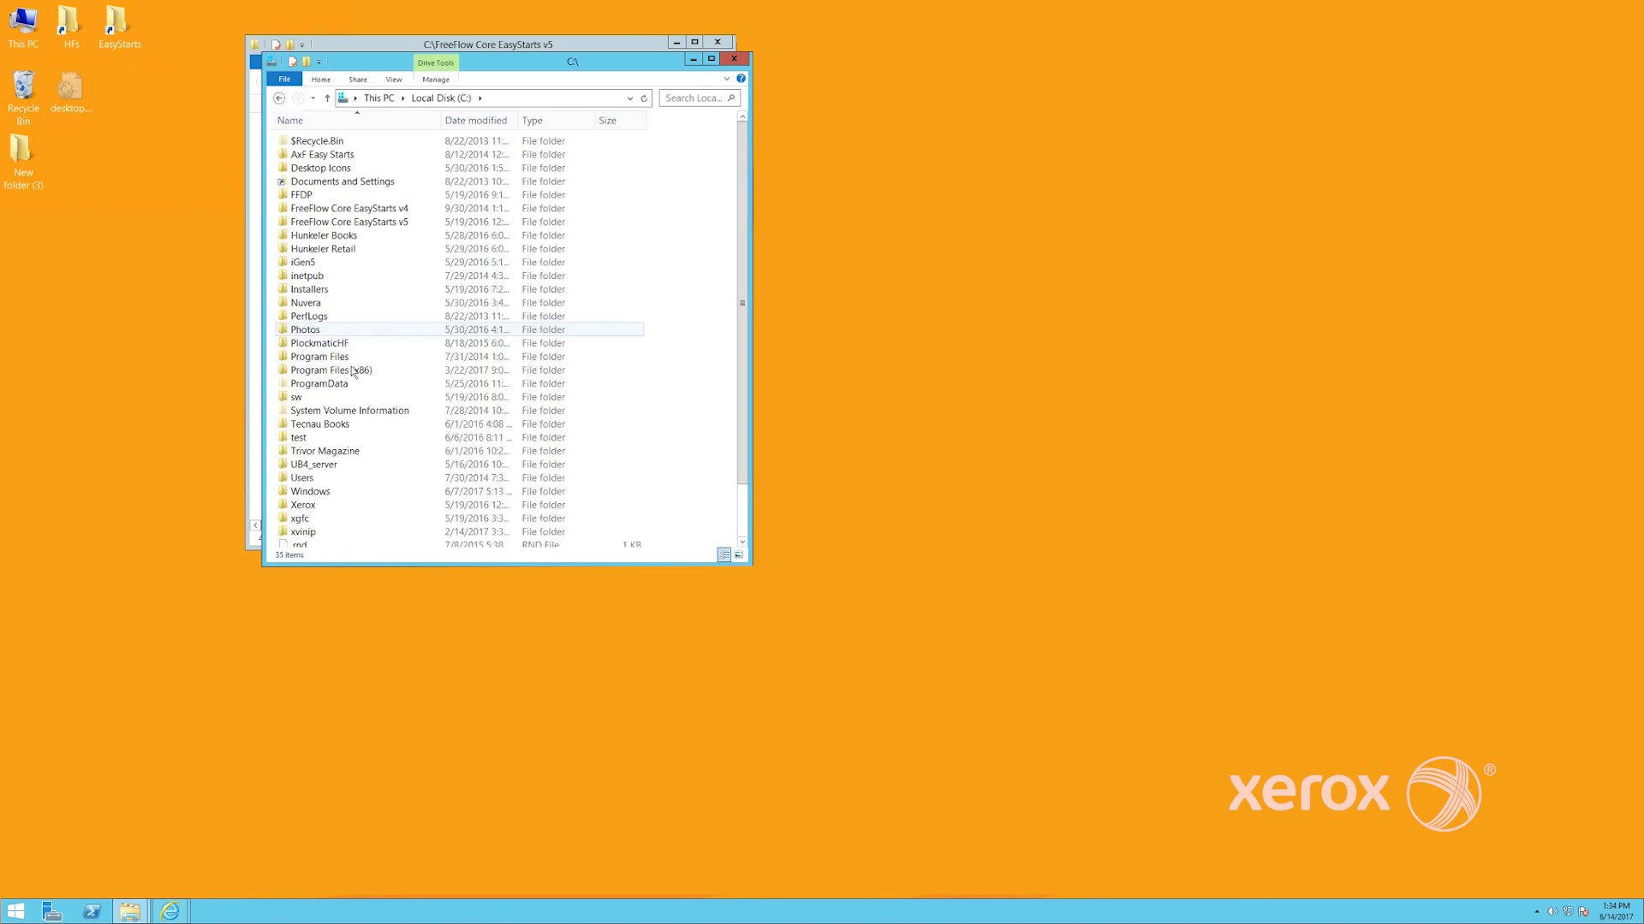
{"action": "double_click", "coordinate": [313, 500]}
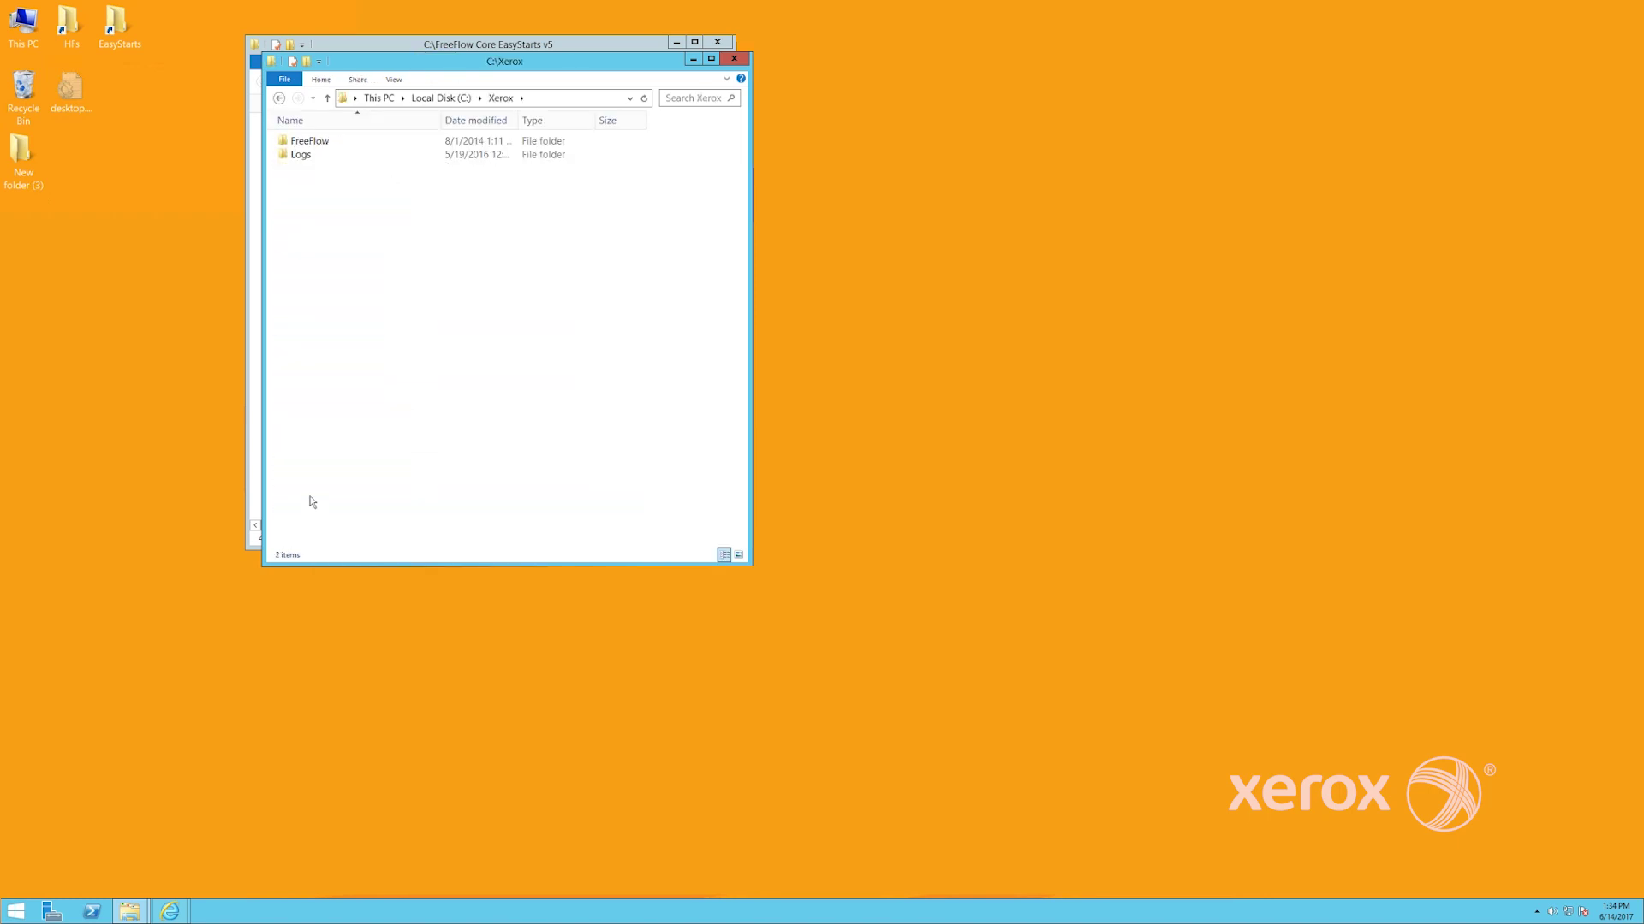
{"action": "double_click", "coordinate": [310, 142]}
{"action": "left_click", "coordinate": [311, 146]}
{"action": "double_click", "coordinate": [311, 142]}
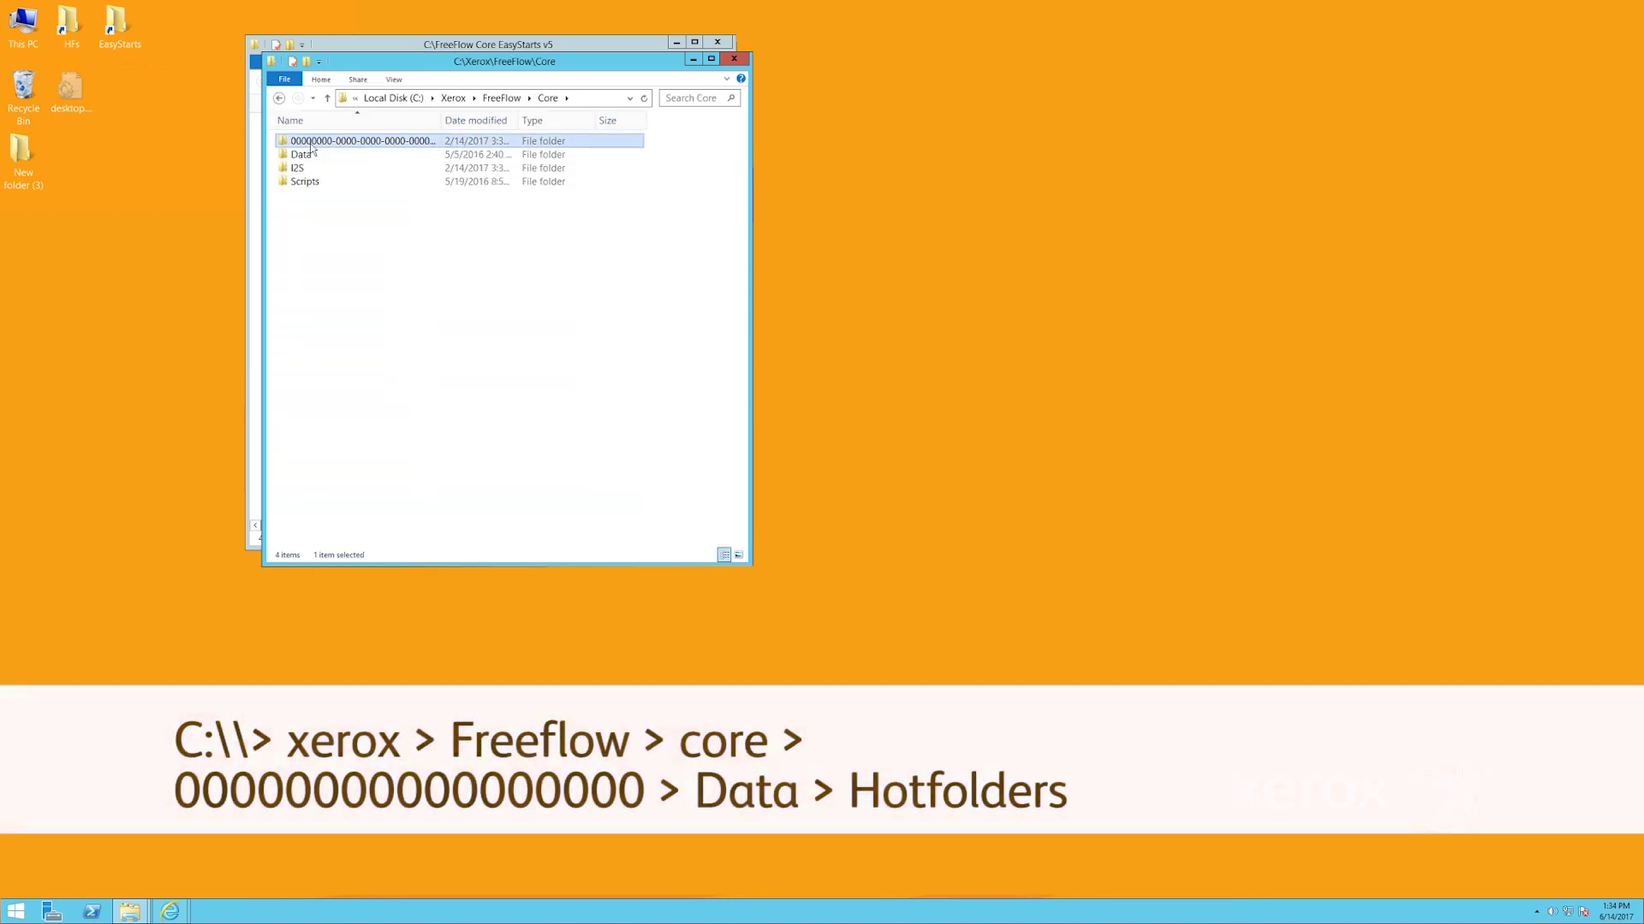
{"action": "double_click", "coordinate": [310, 142]}
{"action": "double_click", "coordinate": [312, 154]}
{"action": "double_click", "coordinate": [315, 182]}
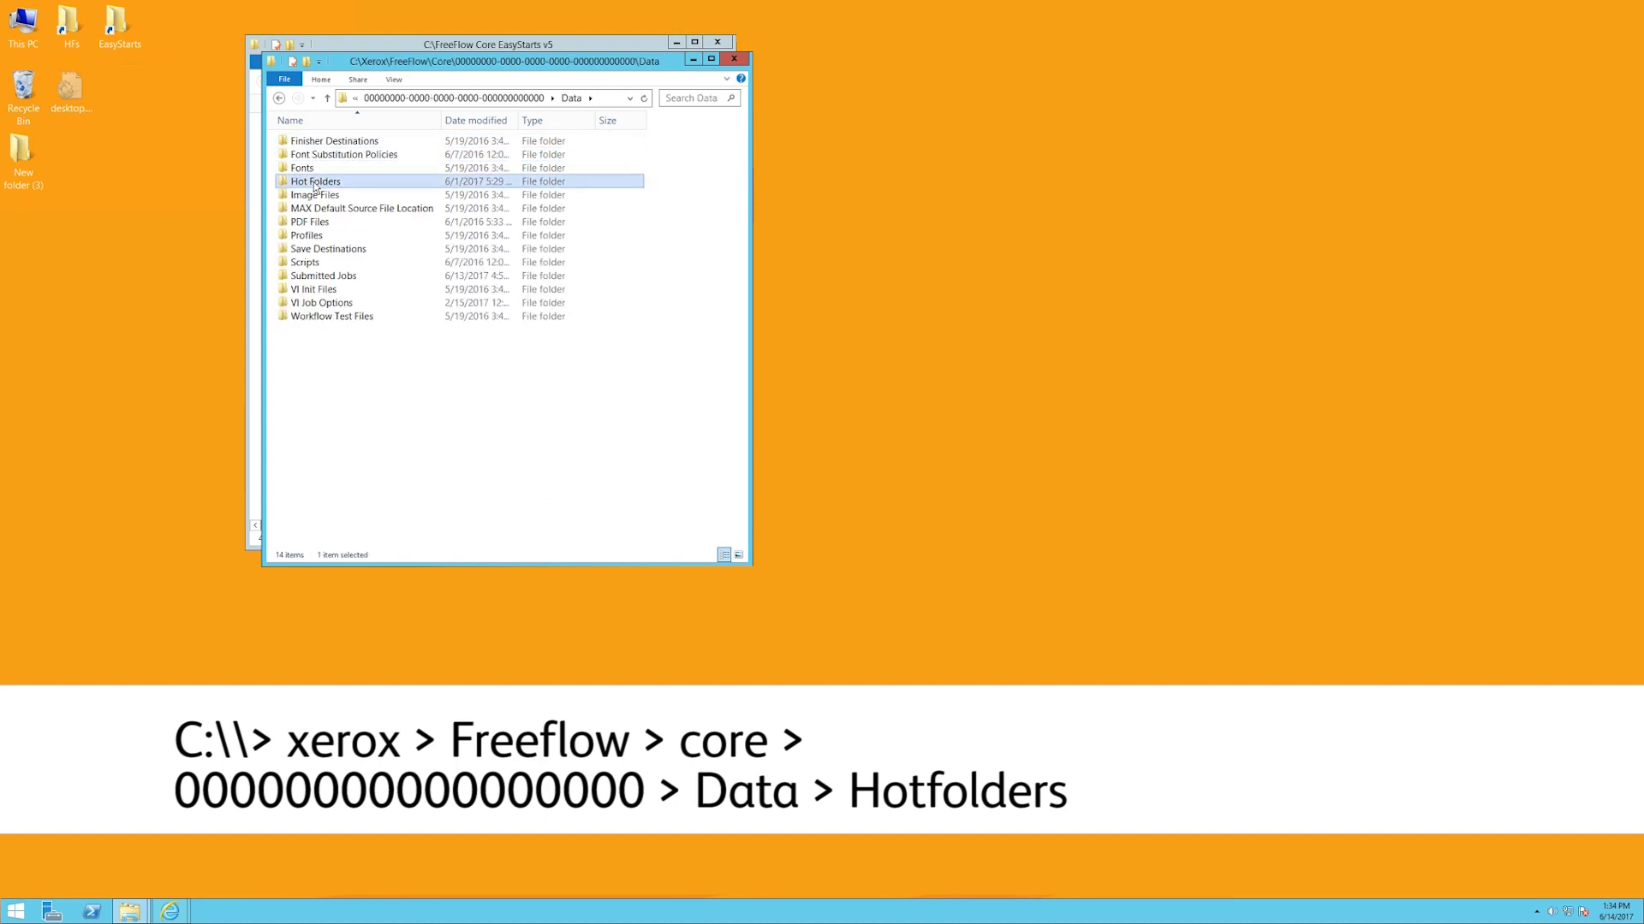
Check the Hot Folders right-click menu, arrange both Explorer windows, and return to FreeFlow Core
{"action": "right_click", "coordinate": [648, 252]}
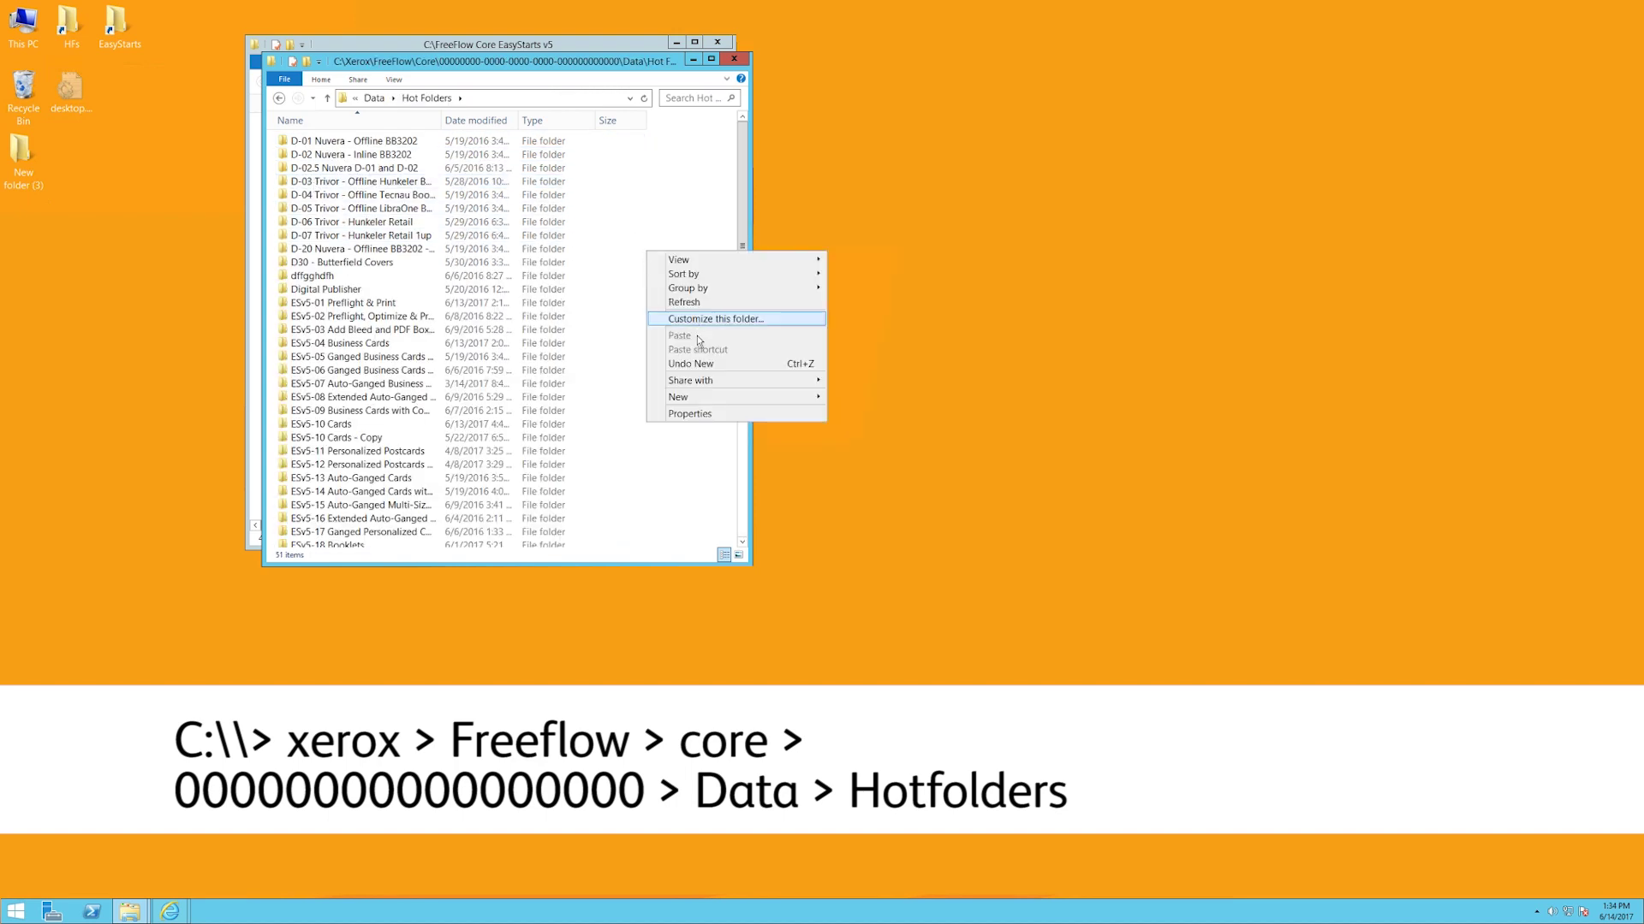
{"action": "mouse_move", "coordinate": [709, 399]}
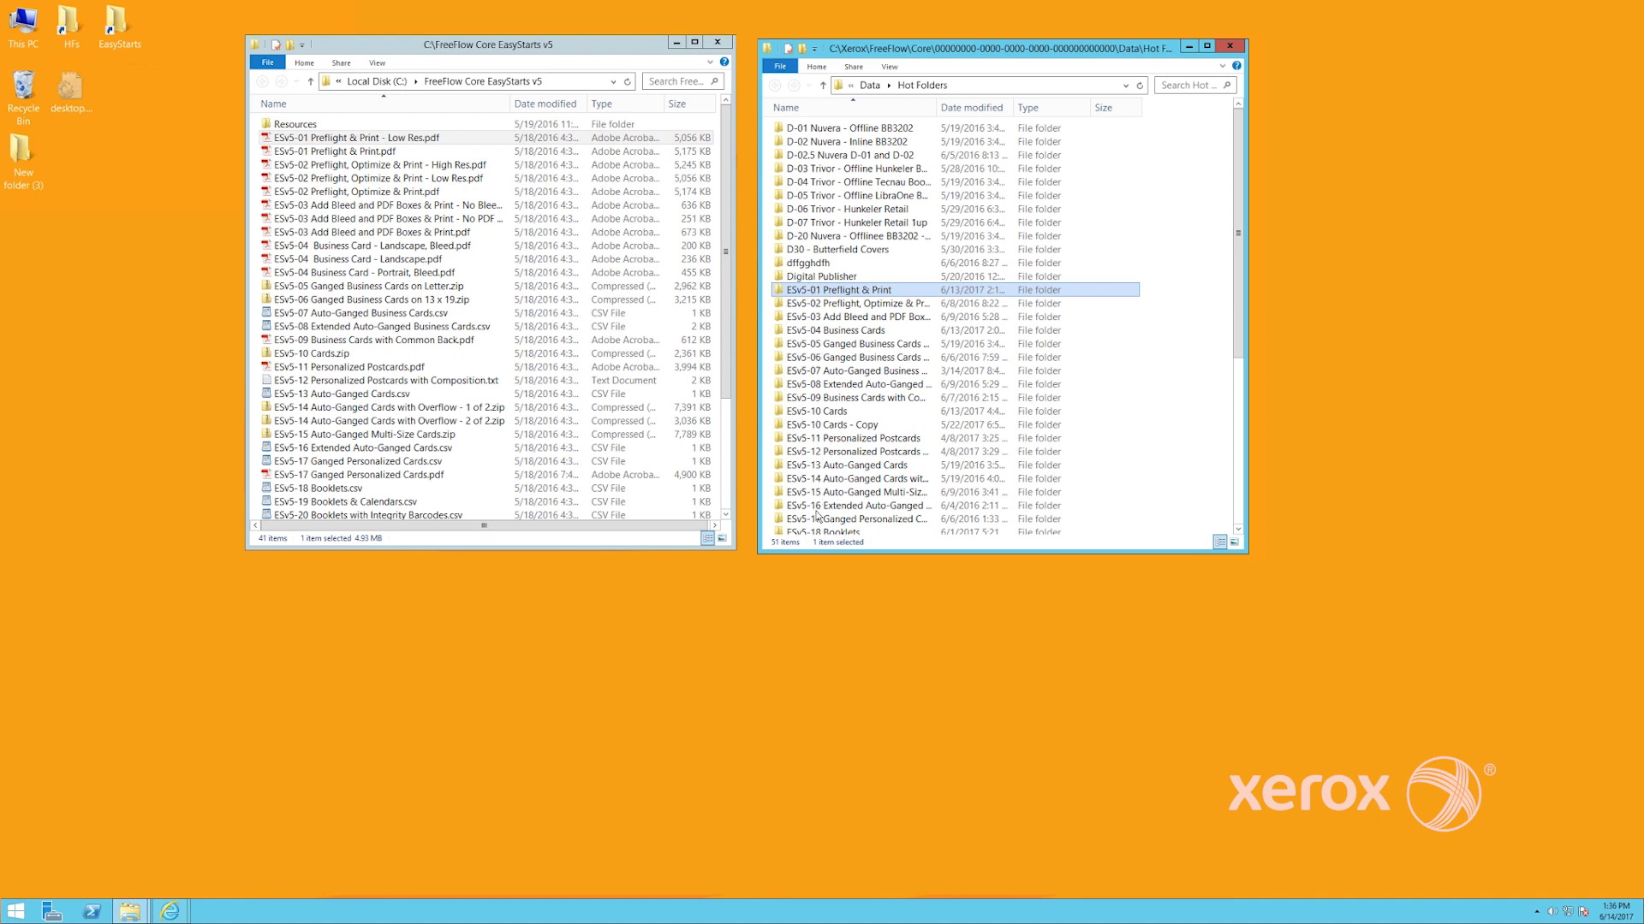
{"action": "left_click", "coordinate": [347, 139]}
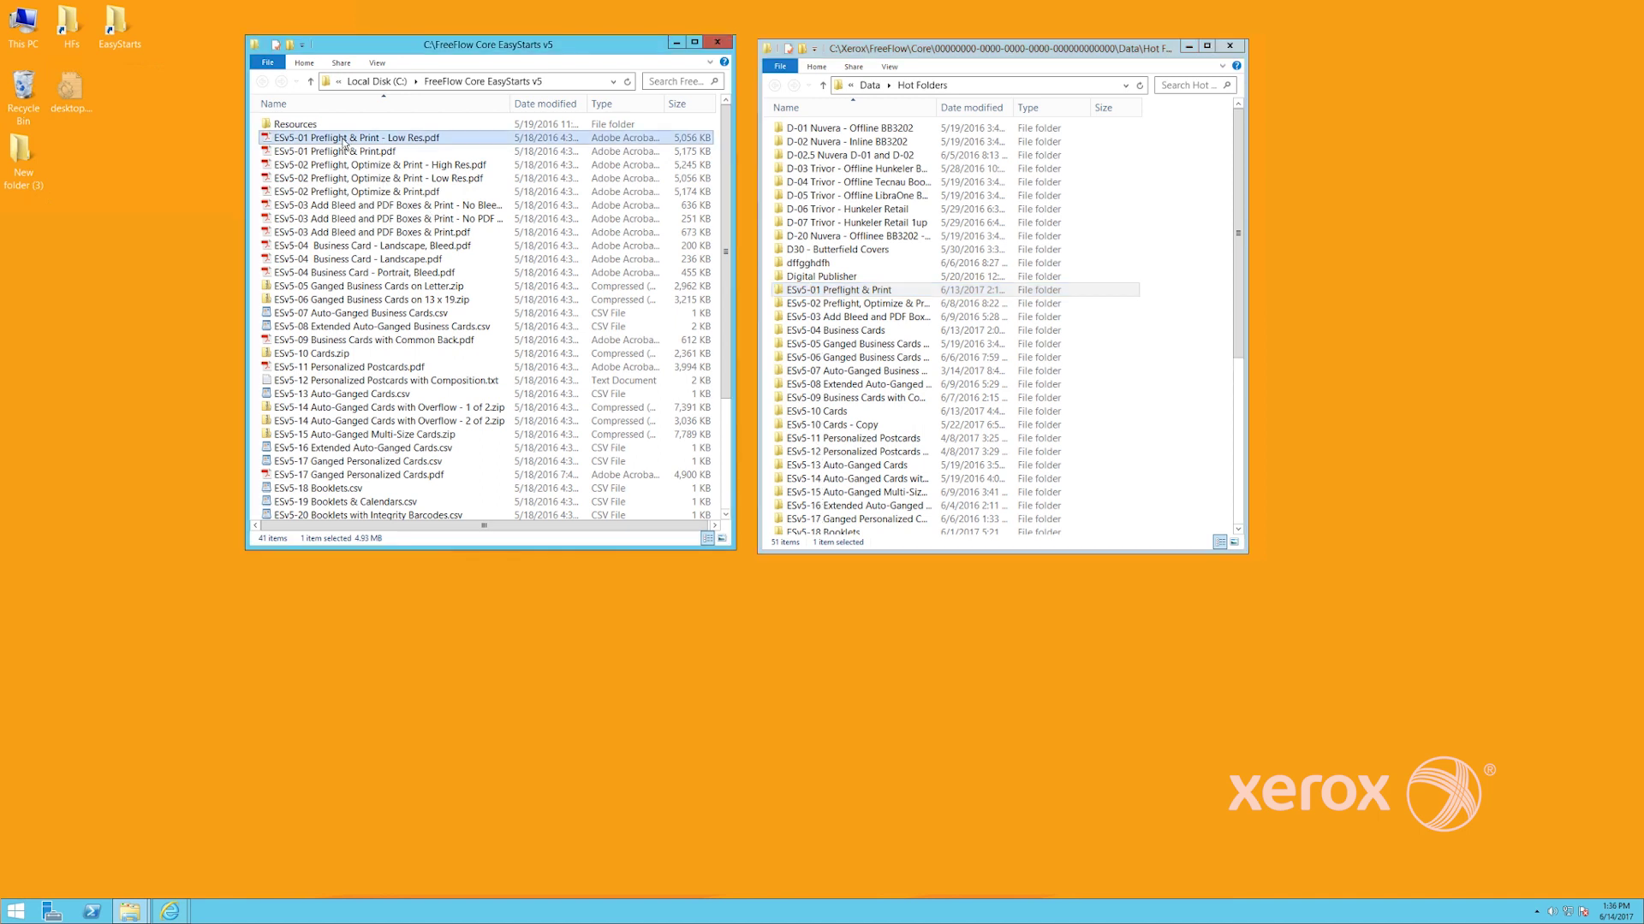
{"action": "left_click", "coordinate": [808, 293]}
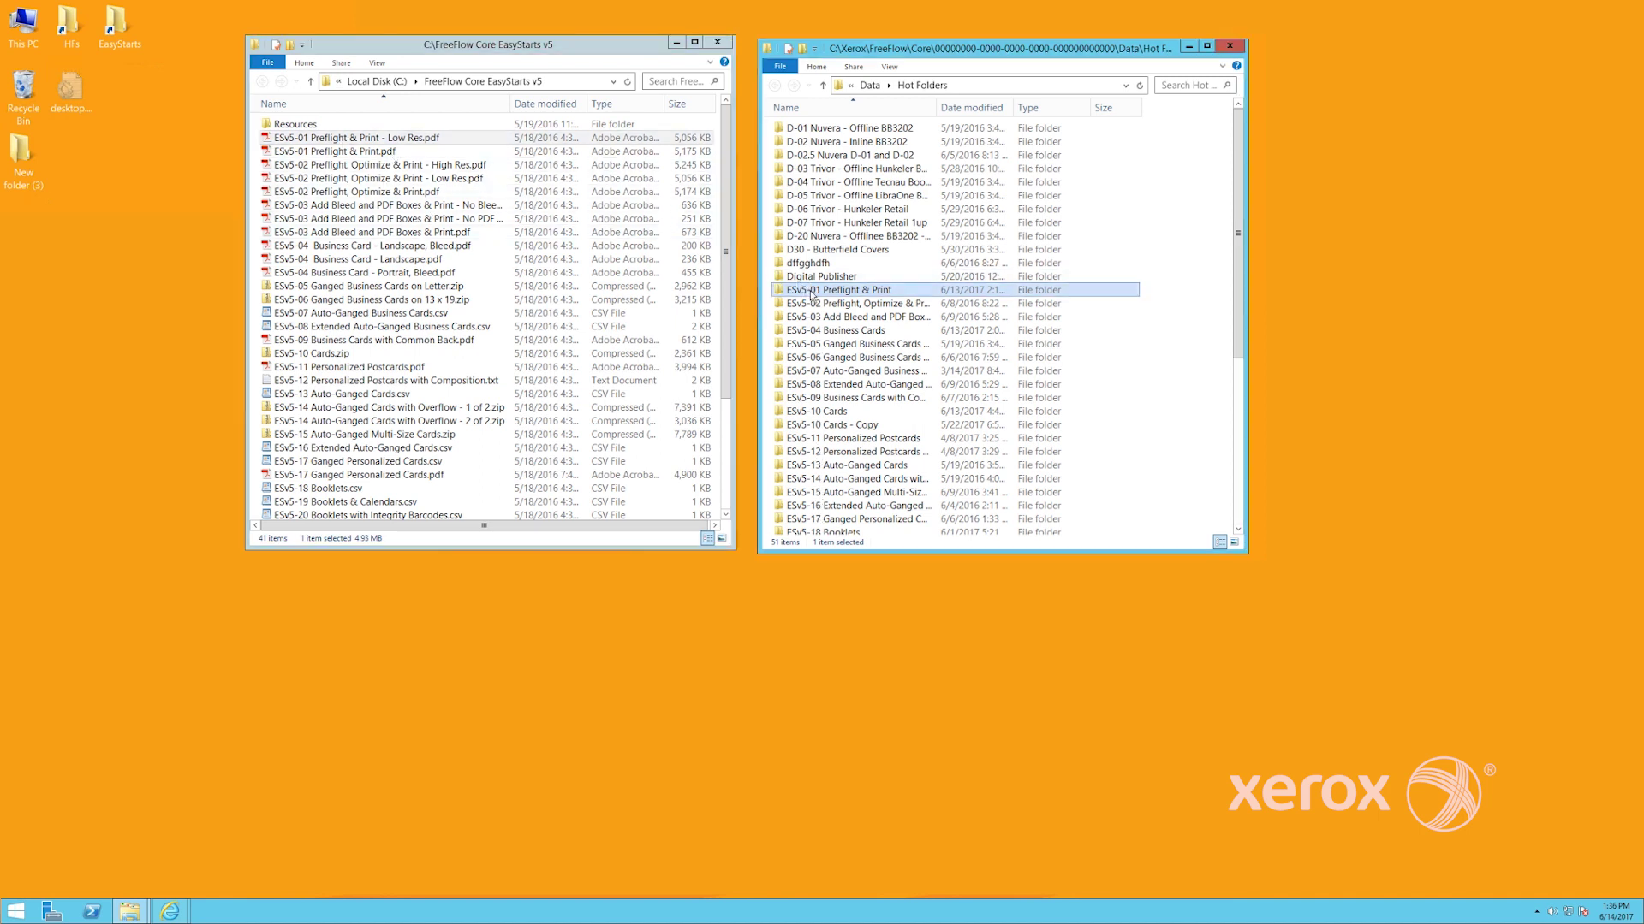
{"action": "left_click", "coordinate": [170, 912]}
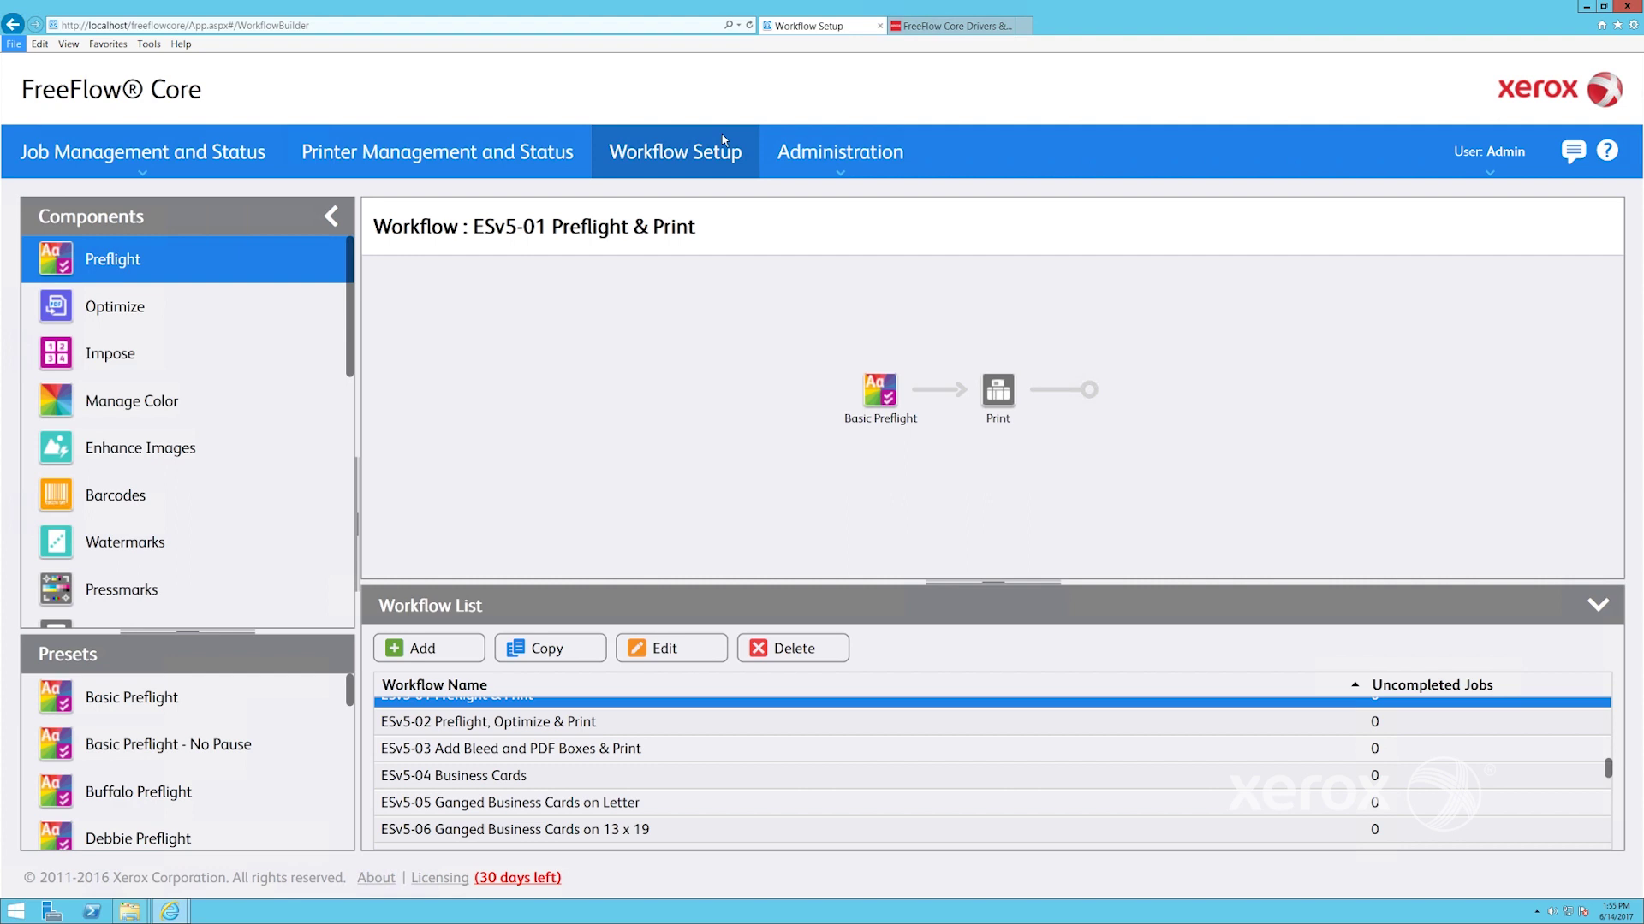
Open Job Management and Status, hide job properties, and select jobs 1576, 1575 and 1574-1
{"action": "left_click", "coordinate": [838, 170]}
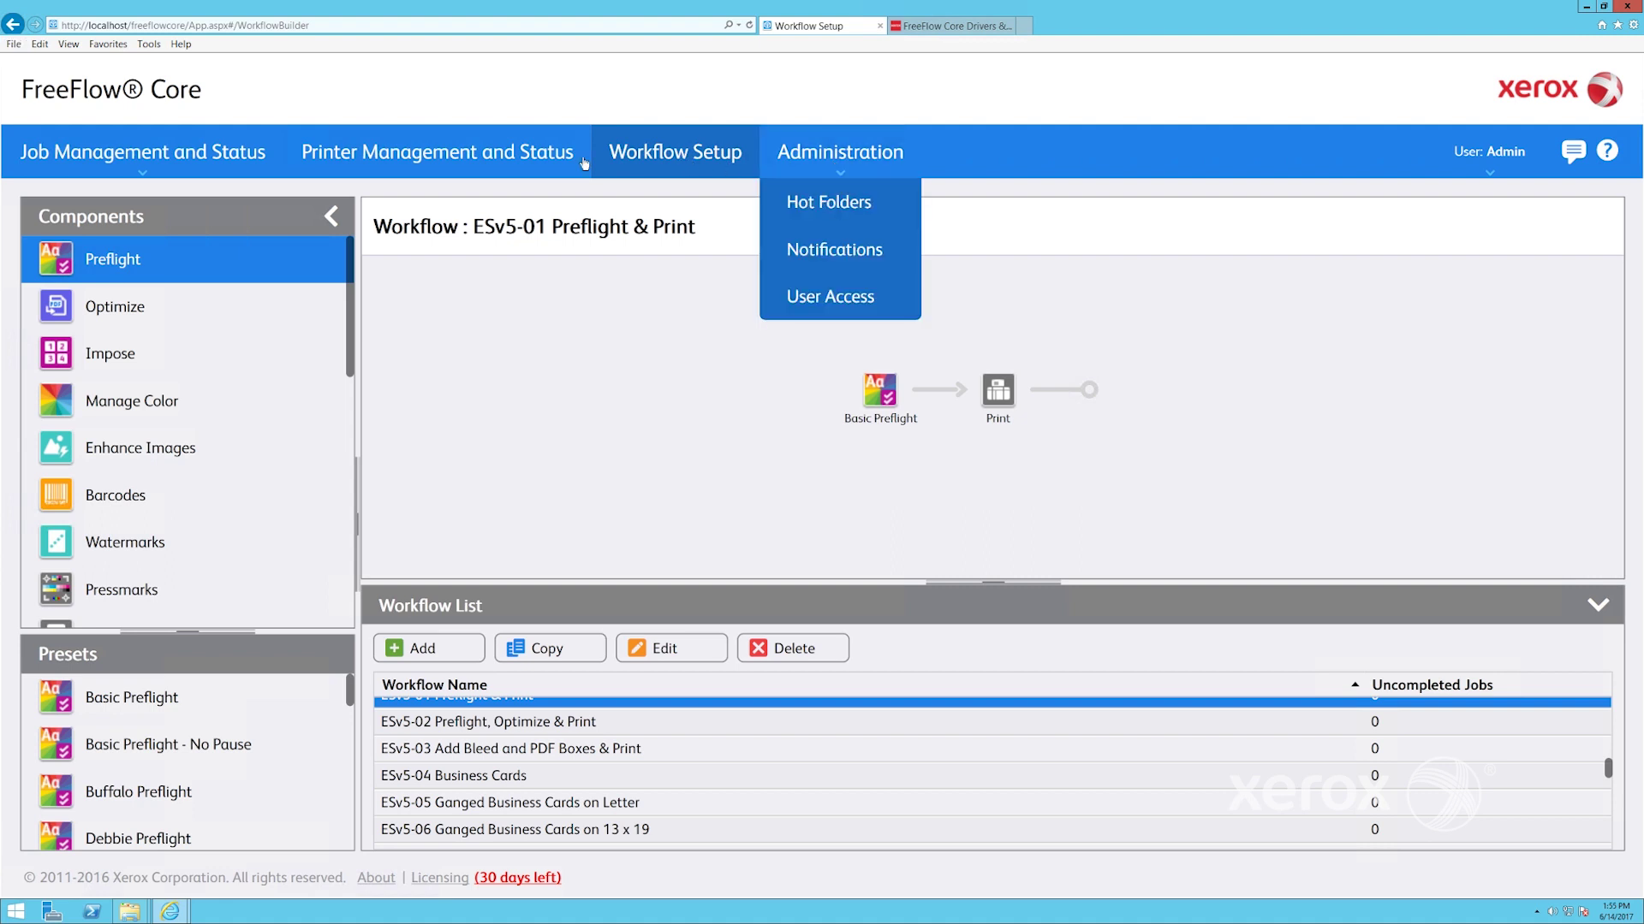
{"action": "left_click", "coordinate": [493, 163]}
{"action": "left_click", "coordinate": [127, 160]}
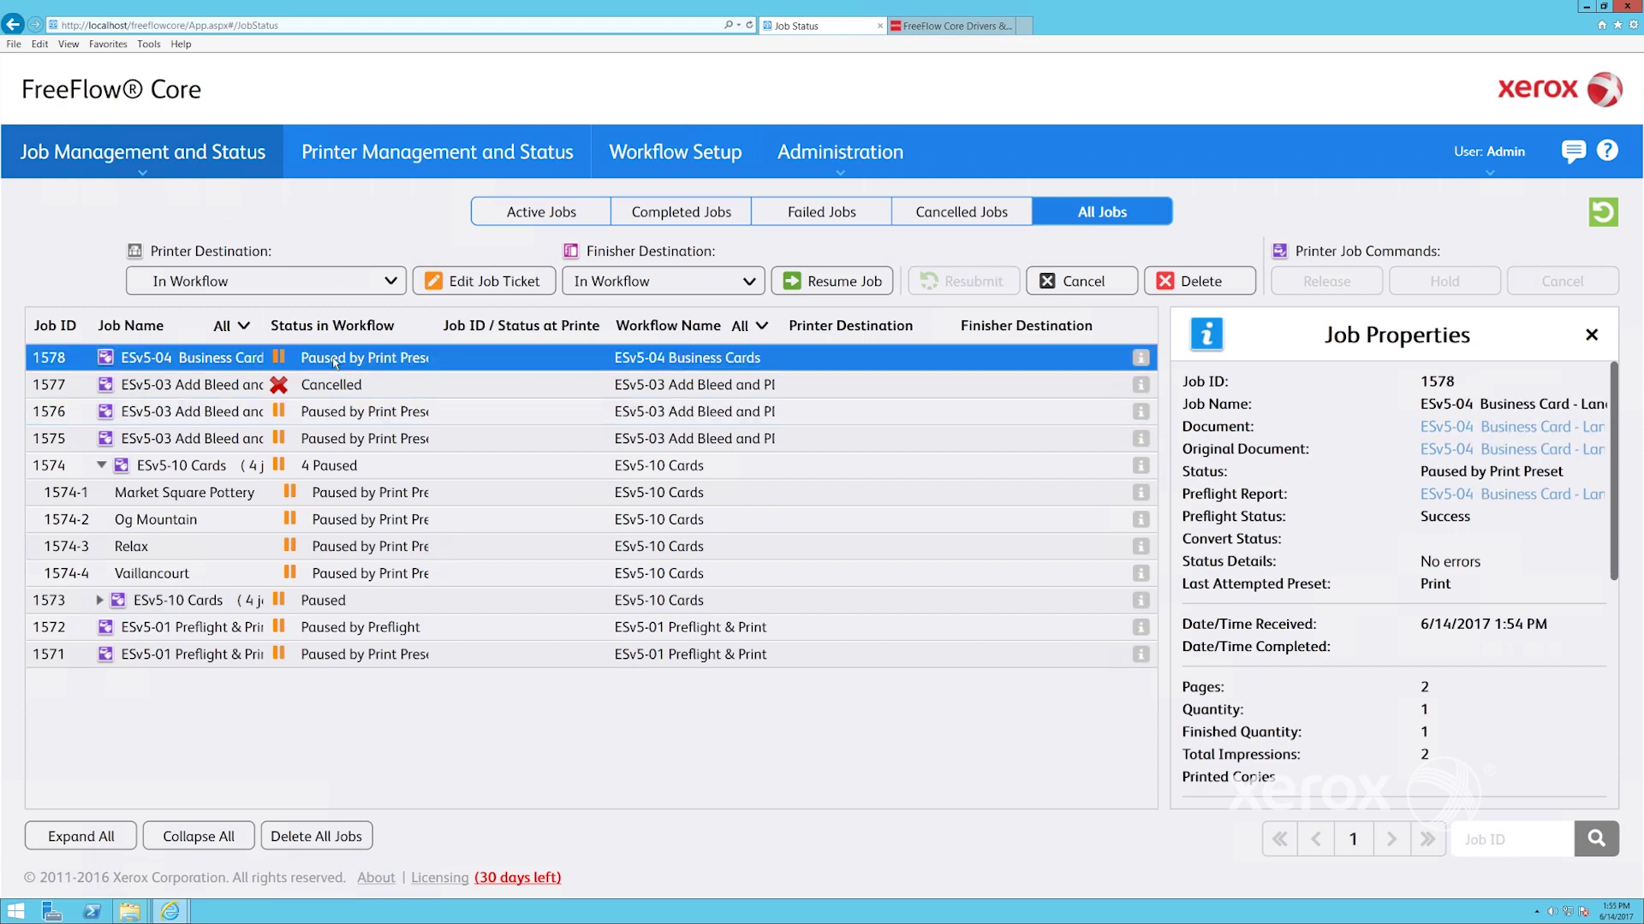
{"action": "left_click", "coordinate": [1591, 335]}
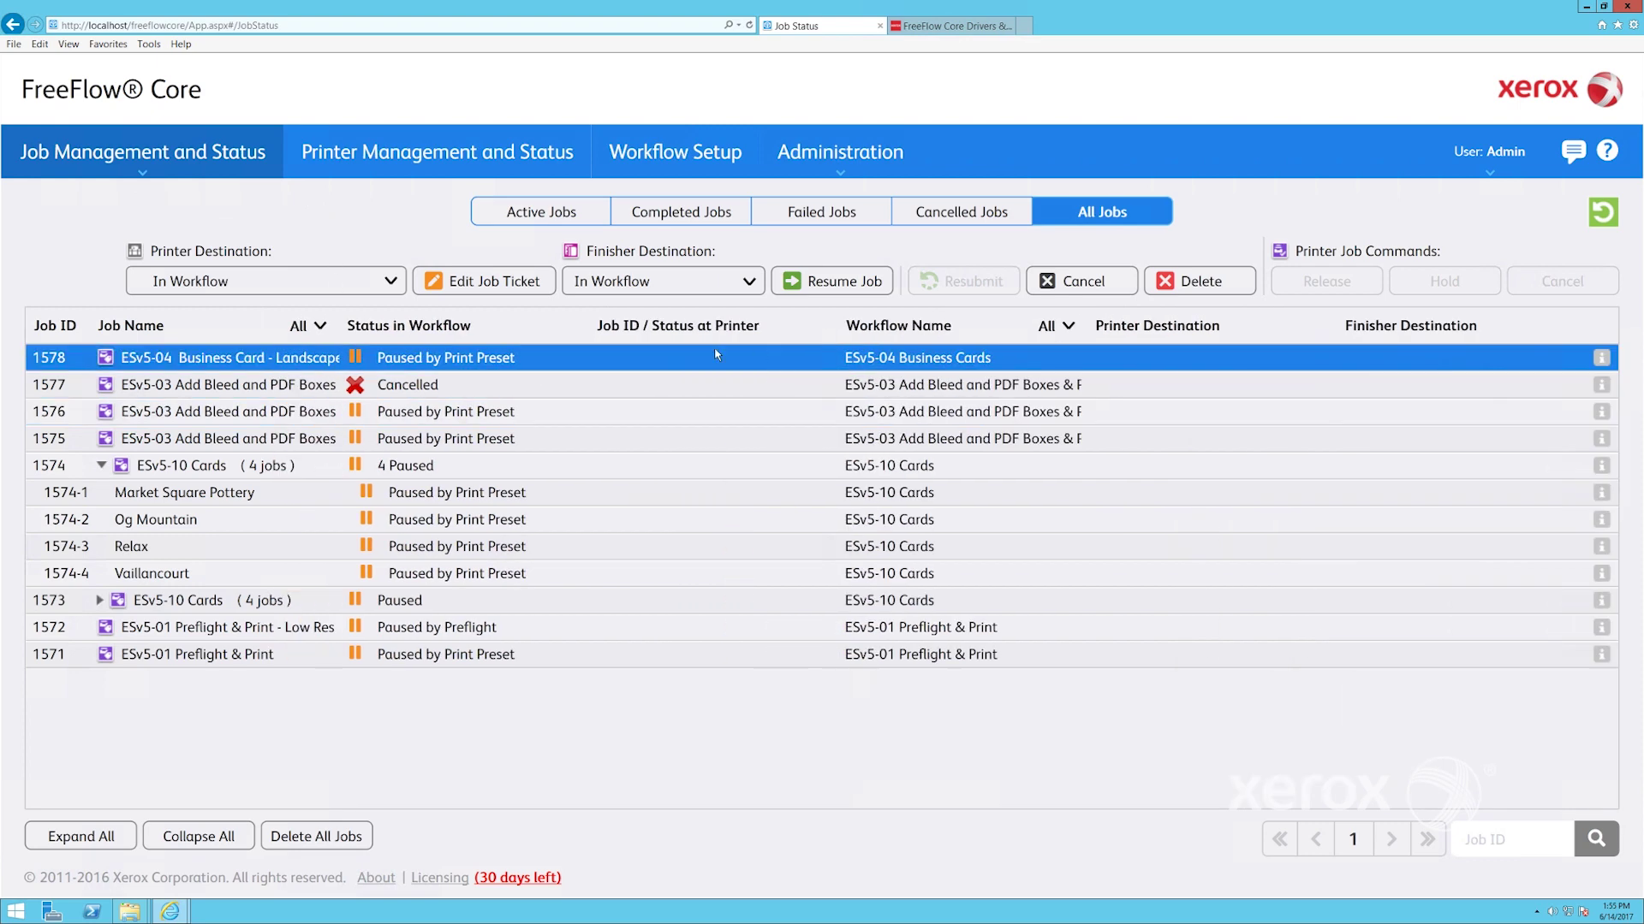
{"action": "left_click", "coordinate": [444, 411]}
{"action": "left_click", "coordinate": [439, 438]}
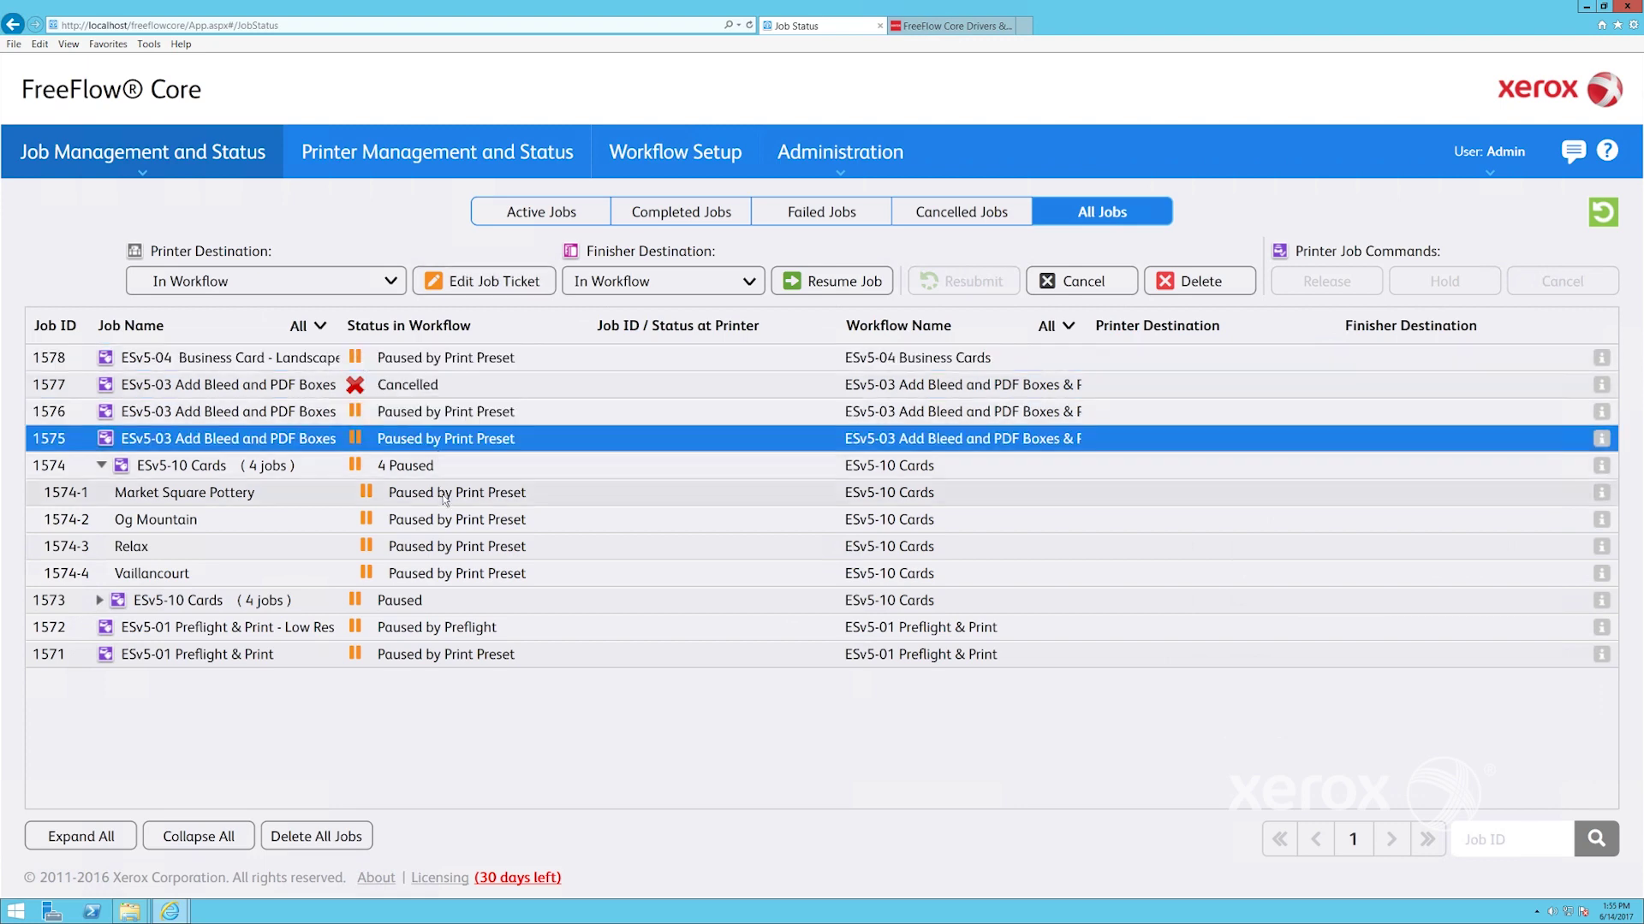
{"action": "left_click", "coordinate": [444, 493]}
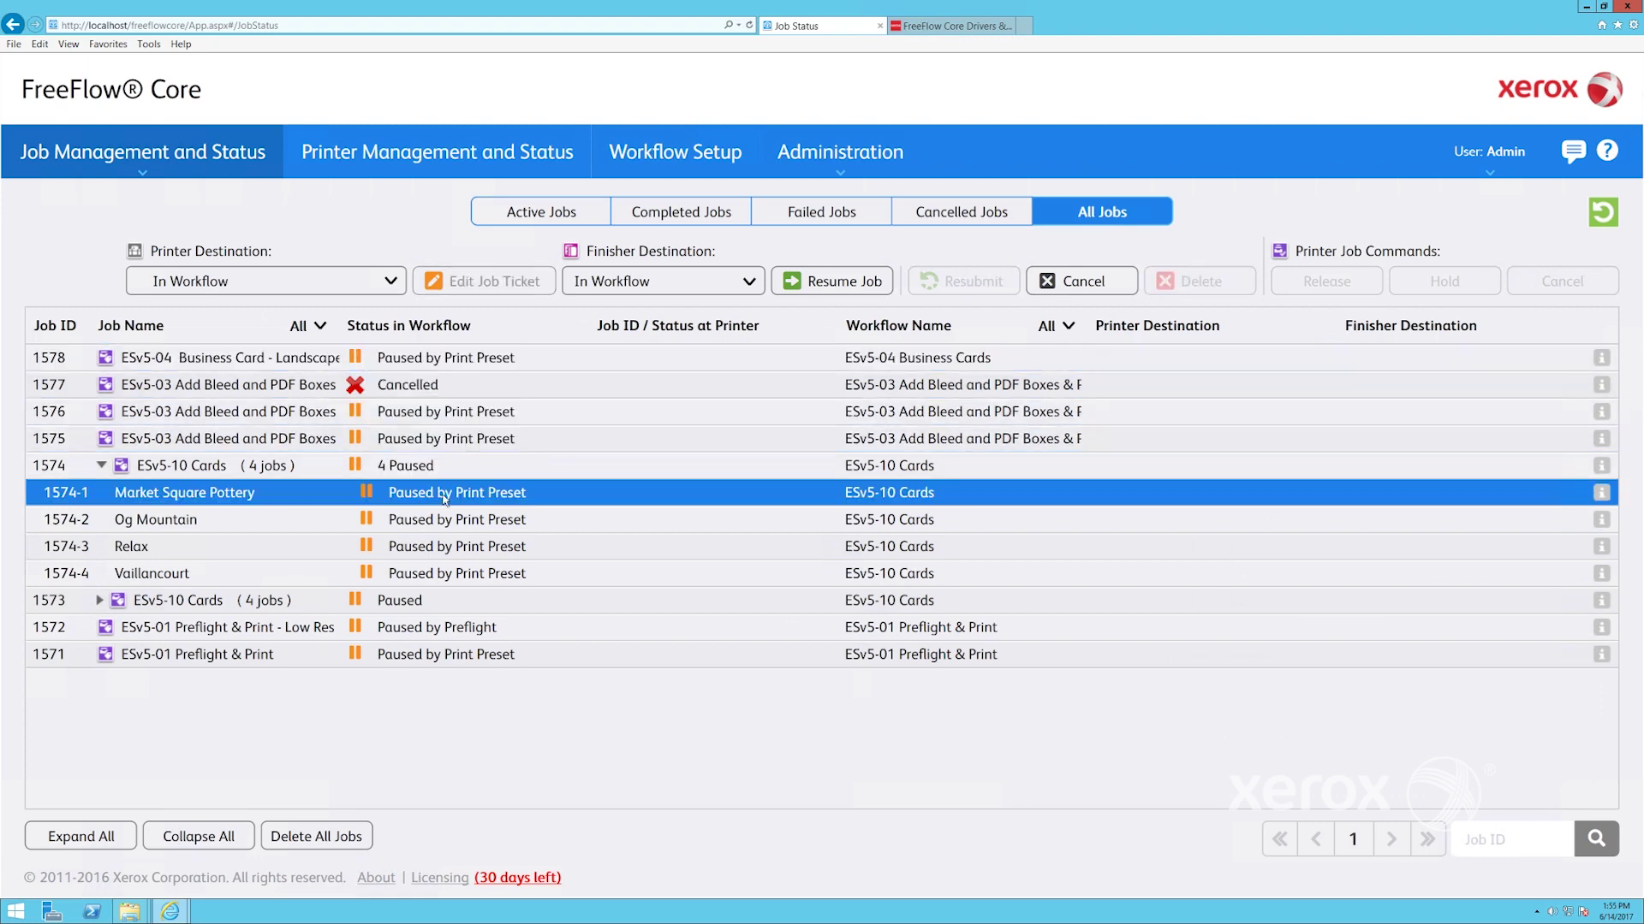
Filter by Active, Completed, Failed, Cancelled and All Jobs, then download job 1578's preflight report
{"action": "left_click", "coordinate": [537, 213]}
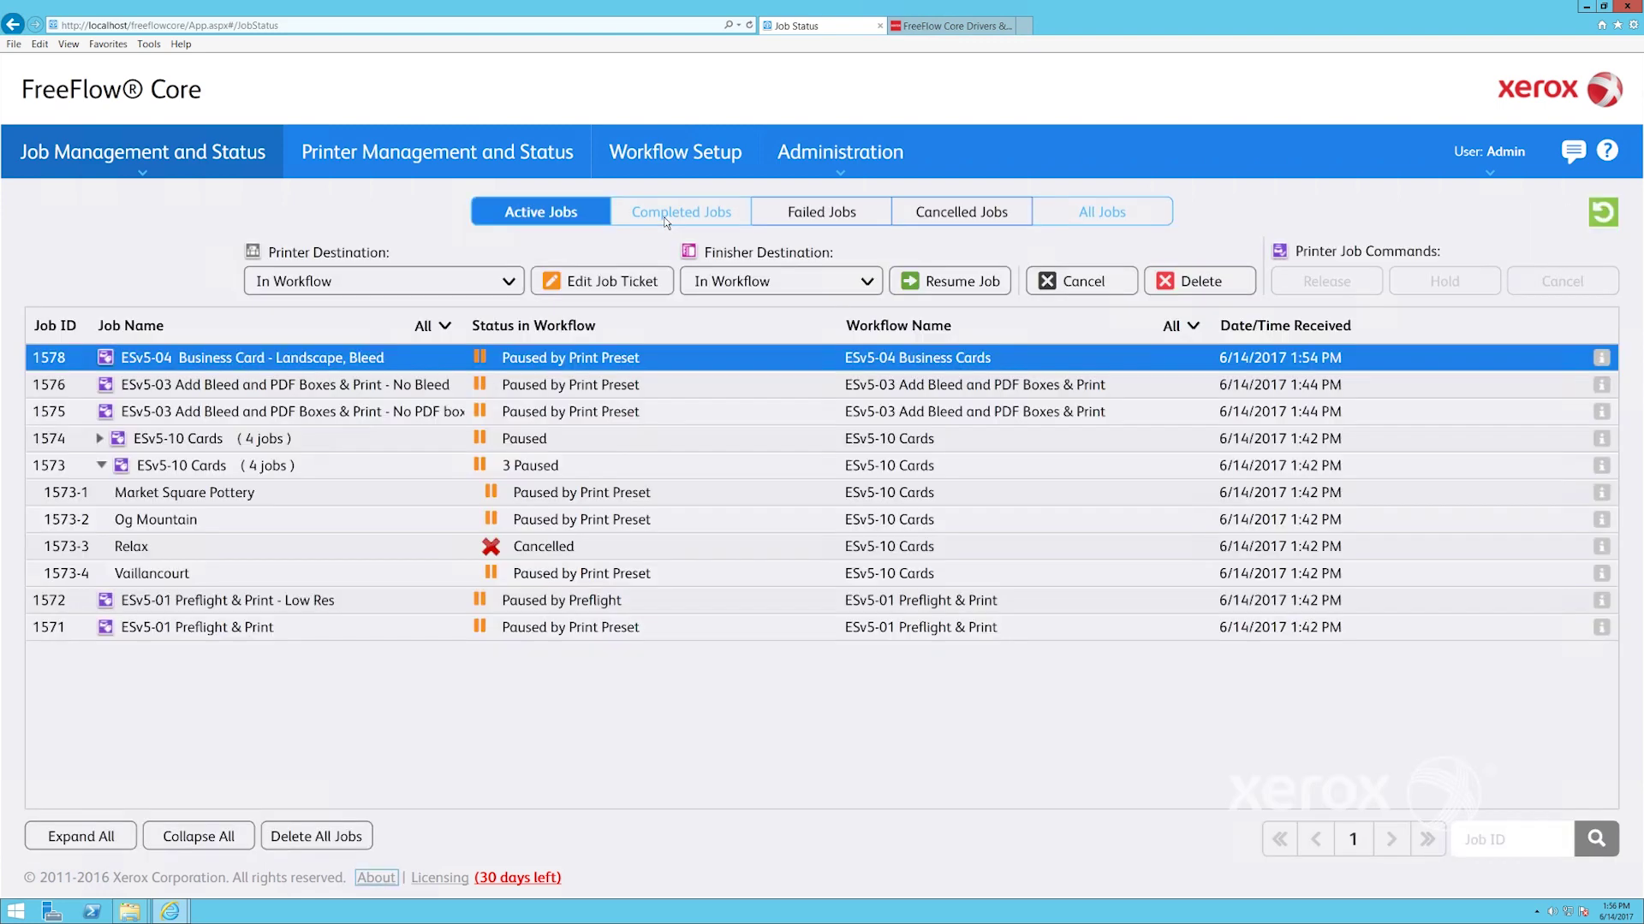
{"action": "left_click", "coordinate": [664, 220]}
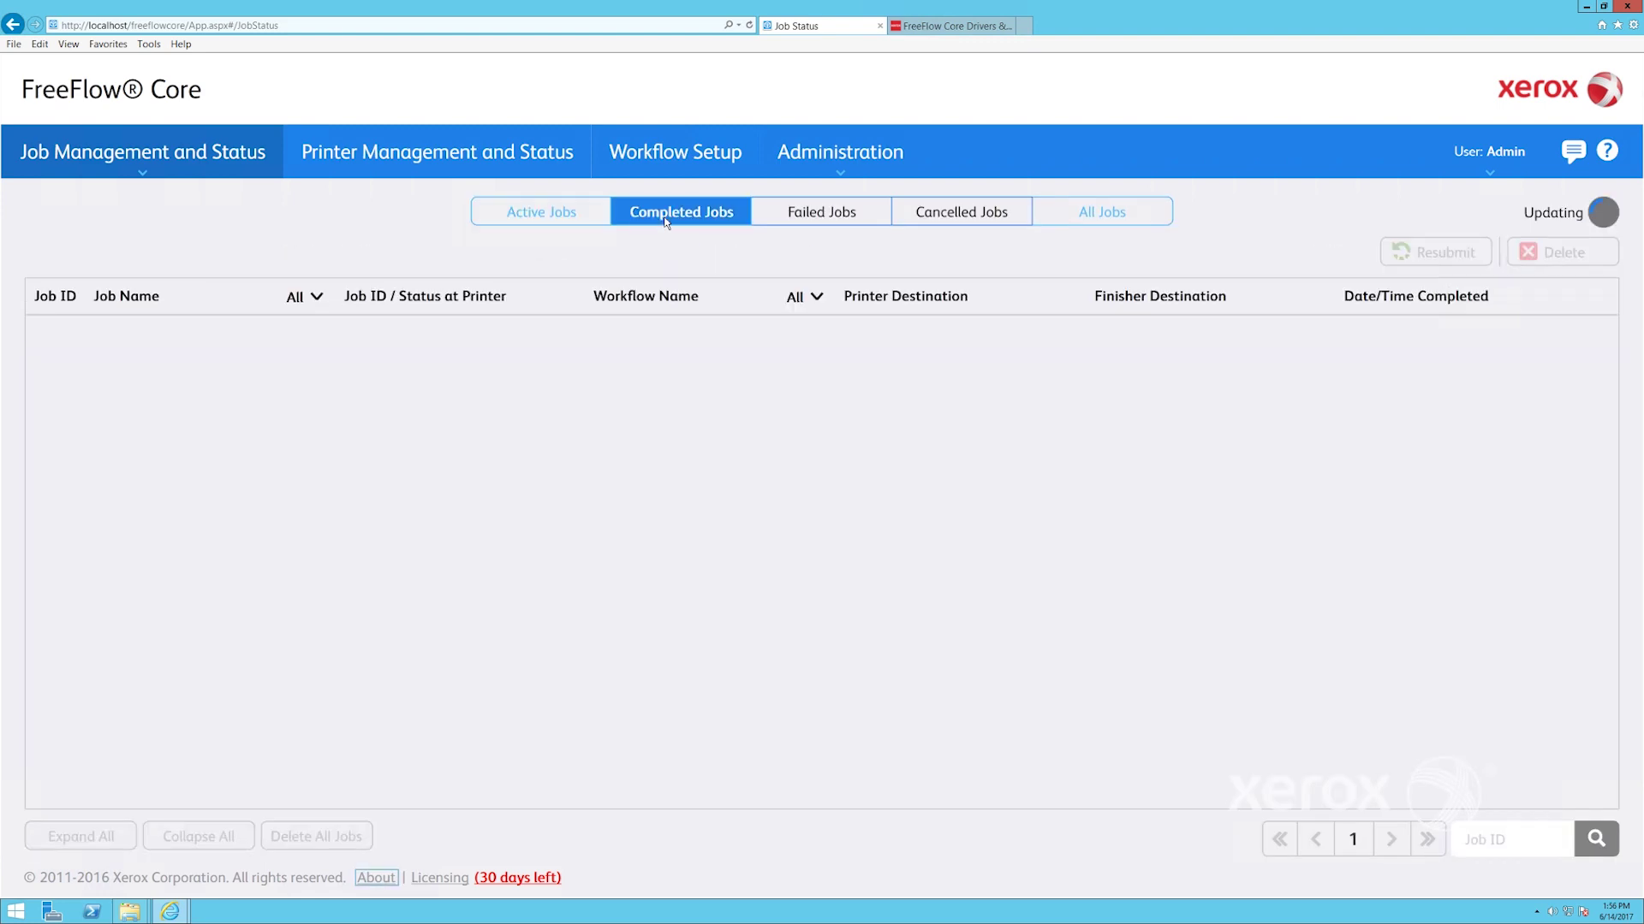
{"action": "left_click", "coordinate": [811, 216]}
{"action": "left_click", "coordinate": [960, 220]}
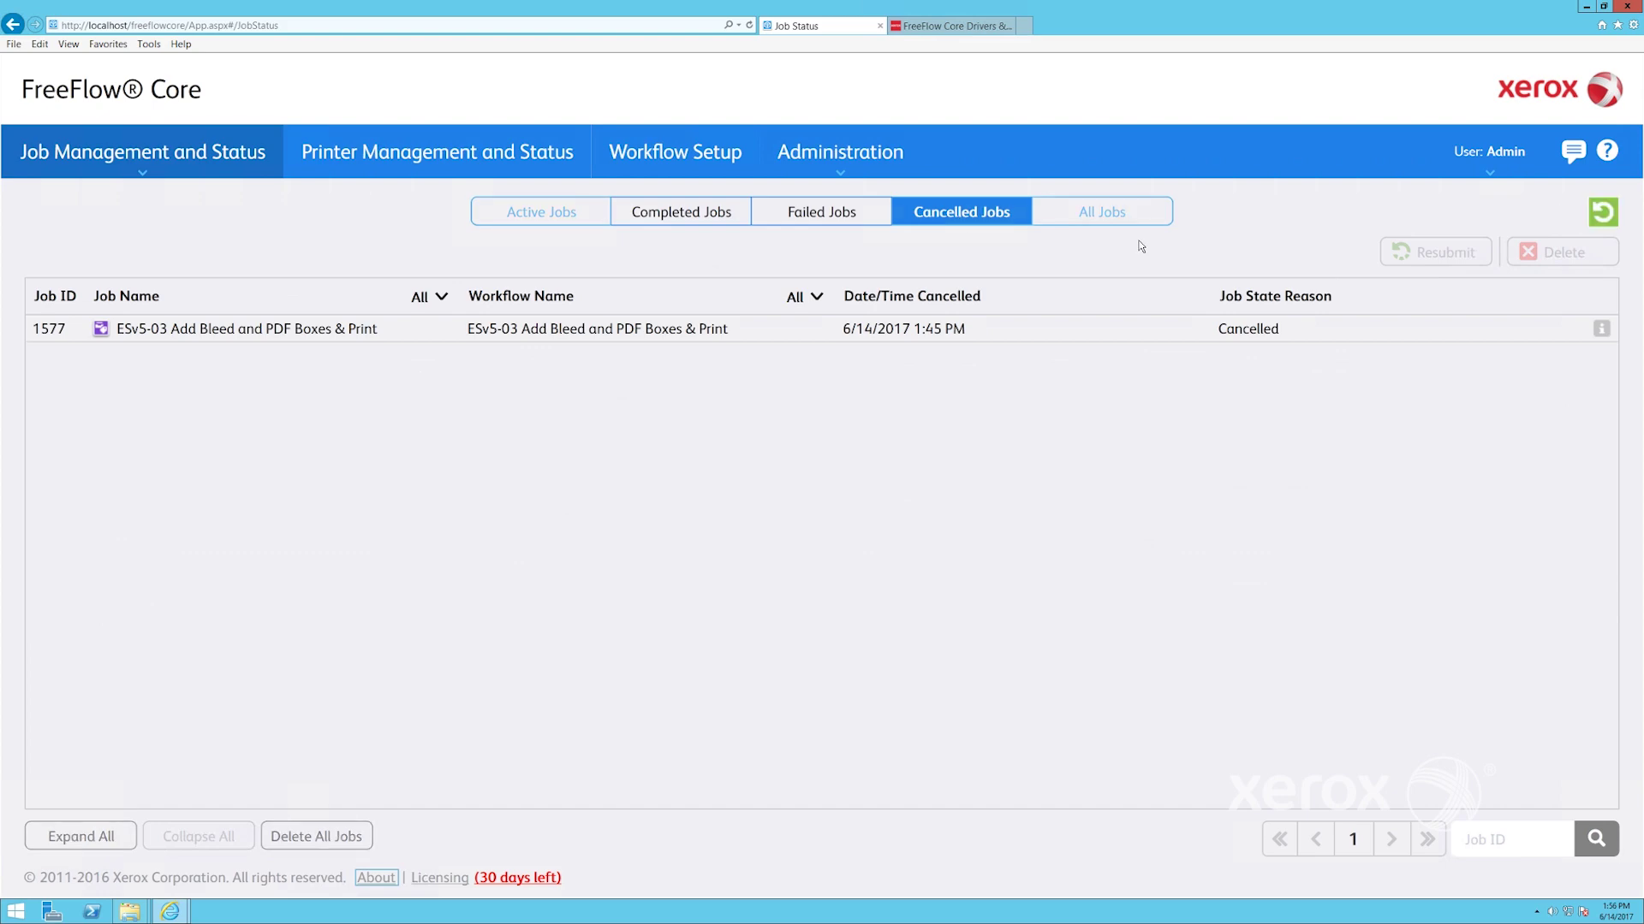
{"action": "left_click", "coordinate": [1117, 216]}
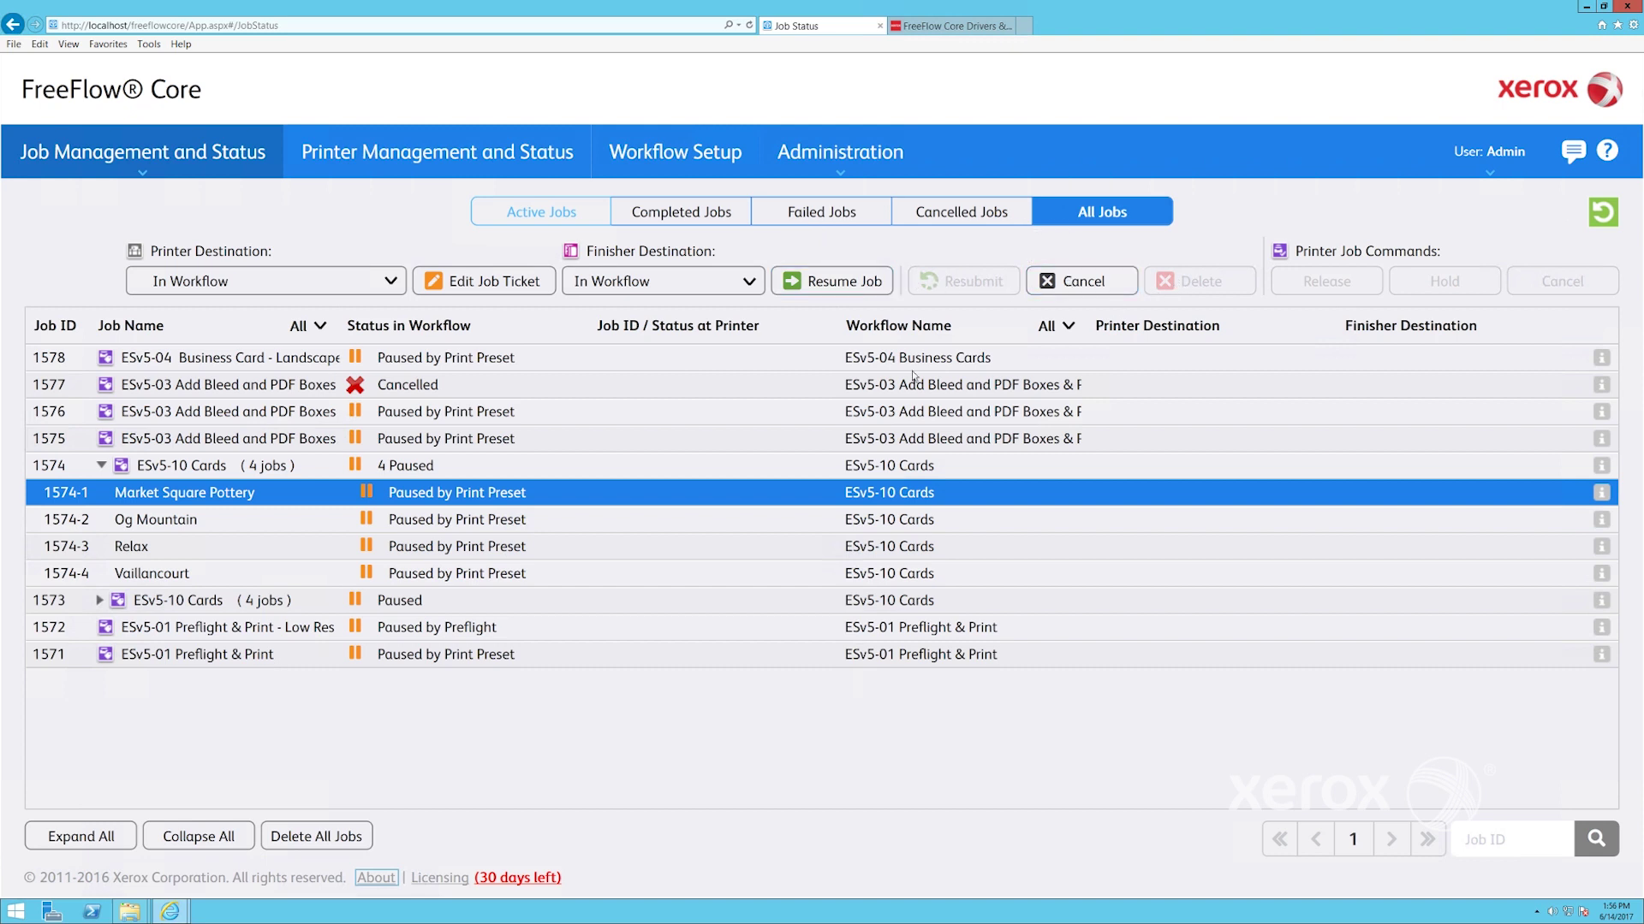
{"action": "left_click", "coordinate": [1601, 359]}
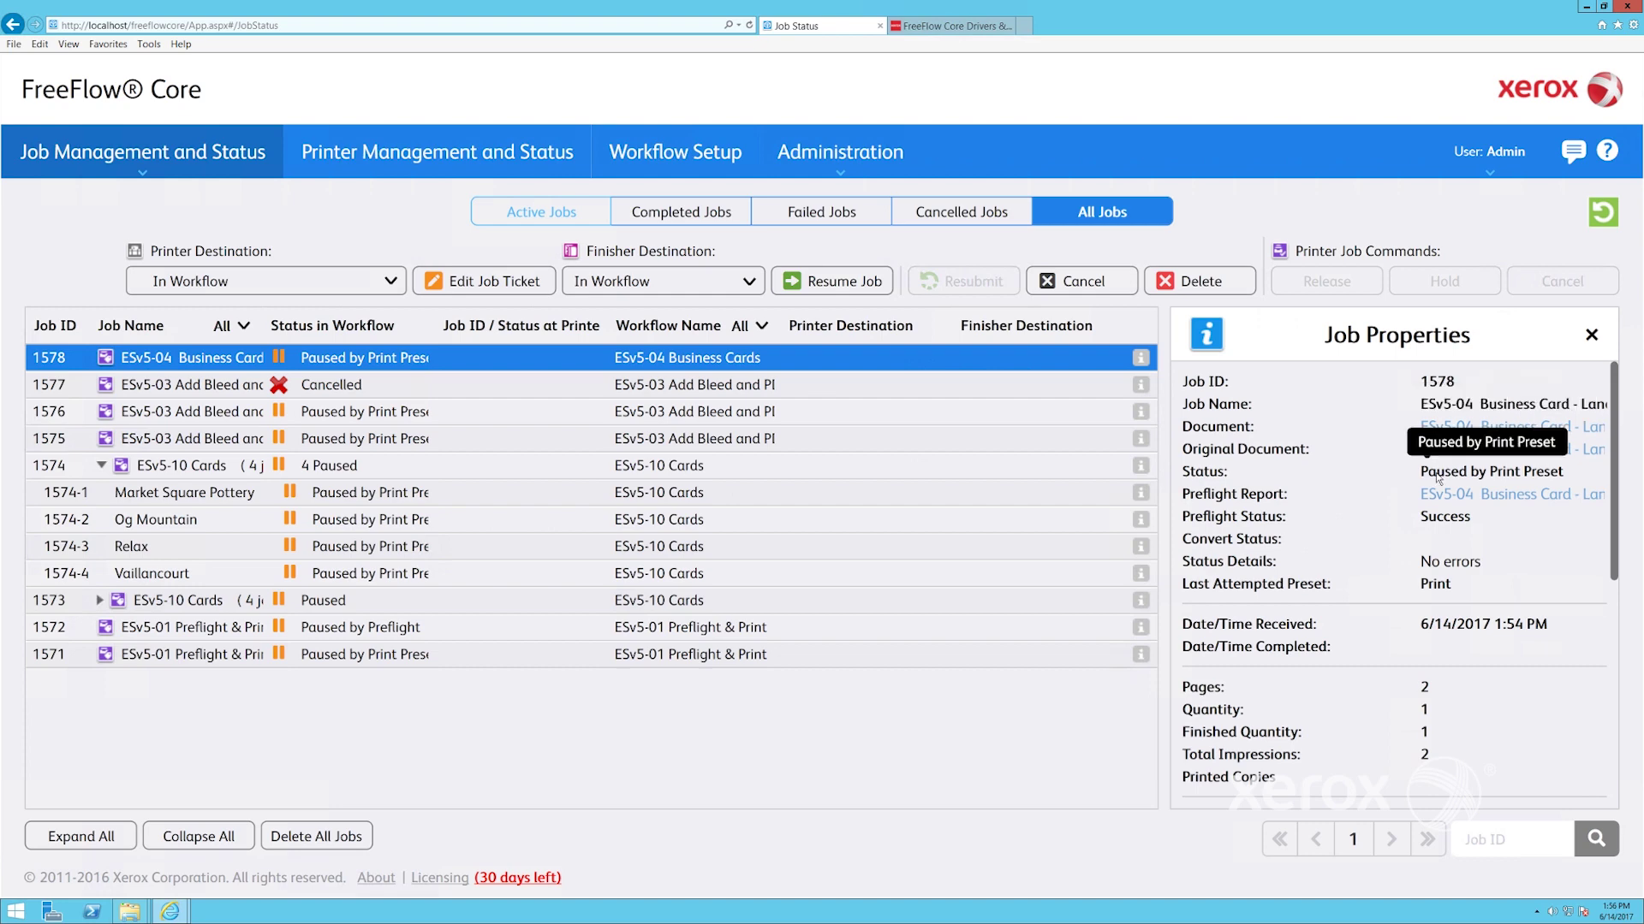
{"action": "left_click", "coordinate": [1440, 495]}
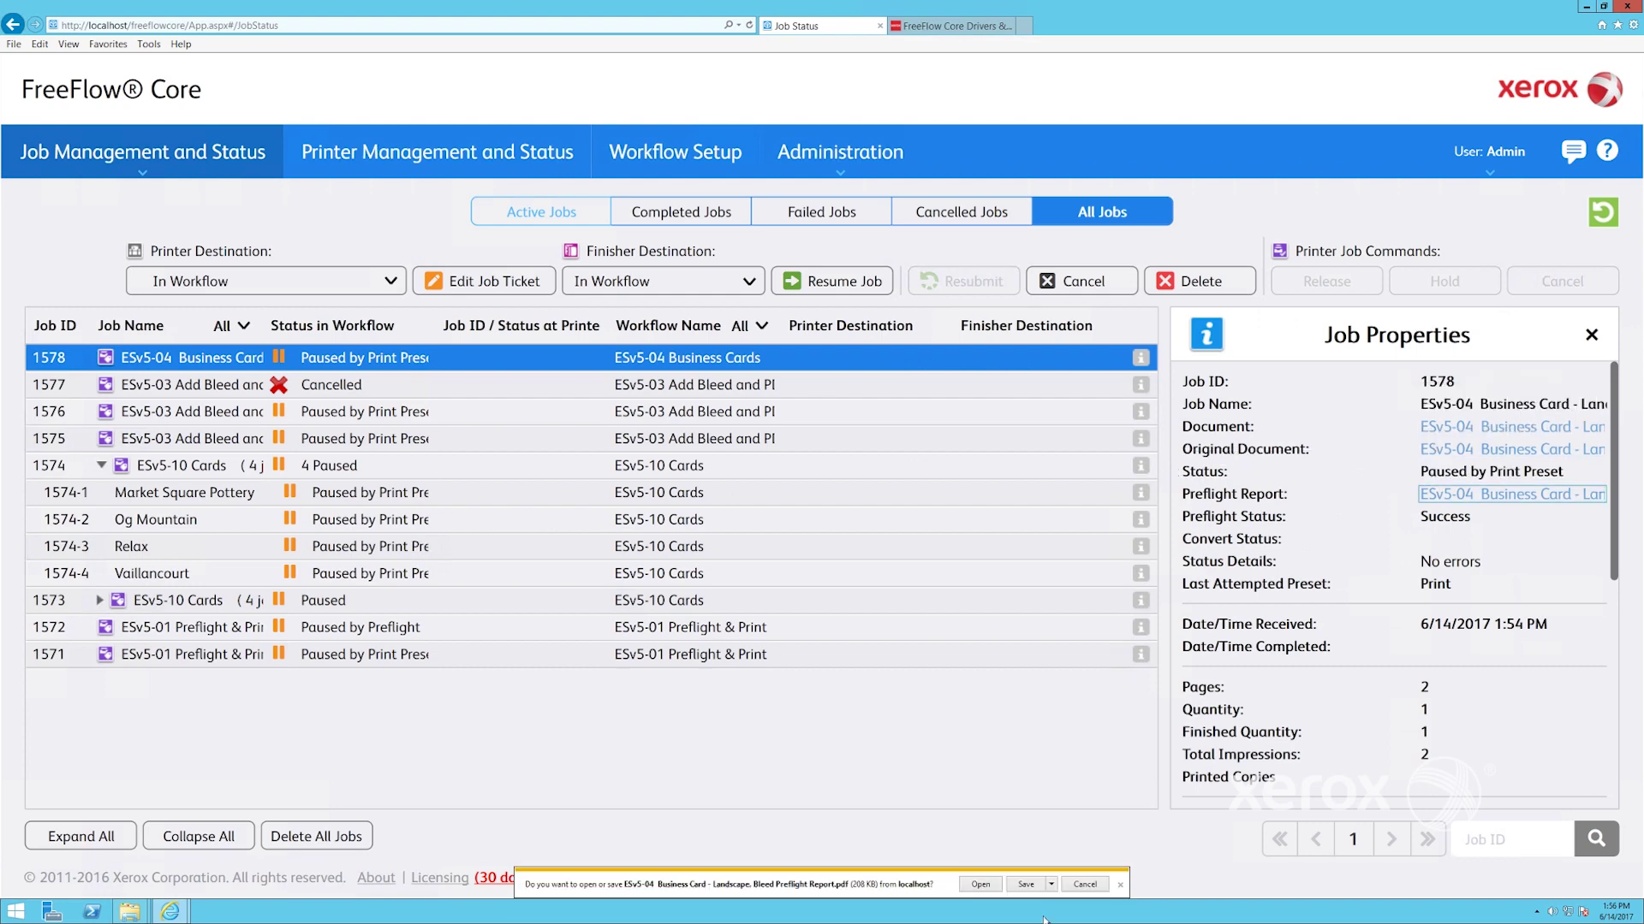
Open job 1578's preflight report in Acrobat, scroll through it, and close it
{"action": "left_click", "coordinate": [976, 890]}
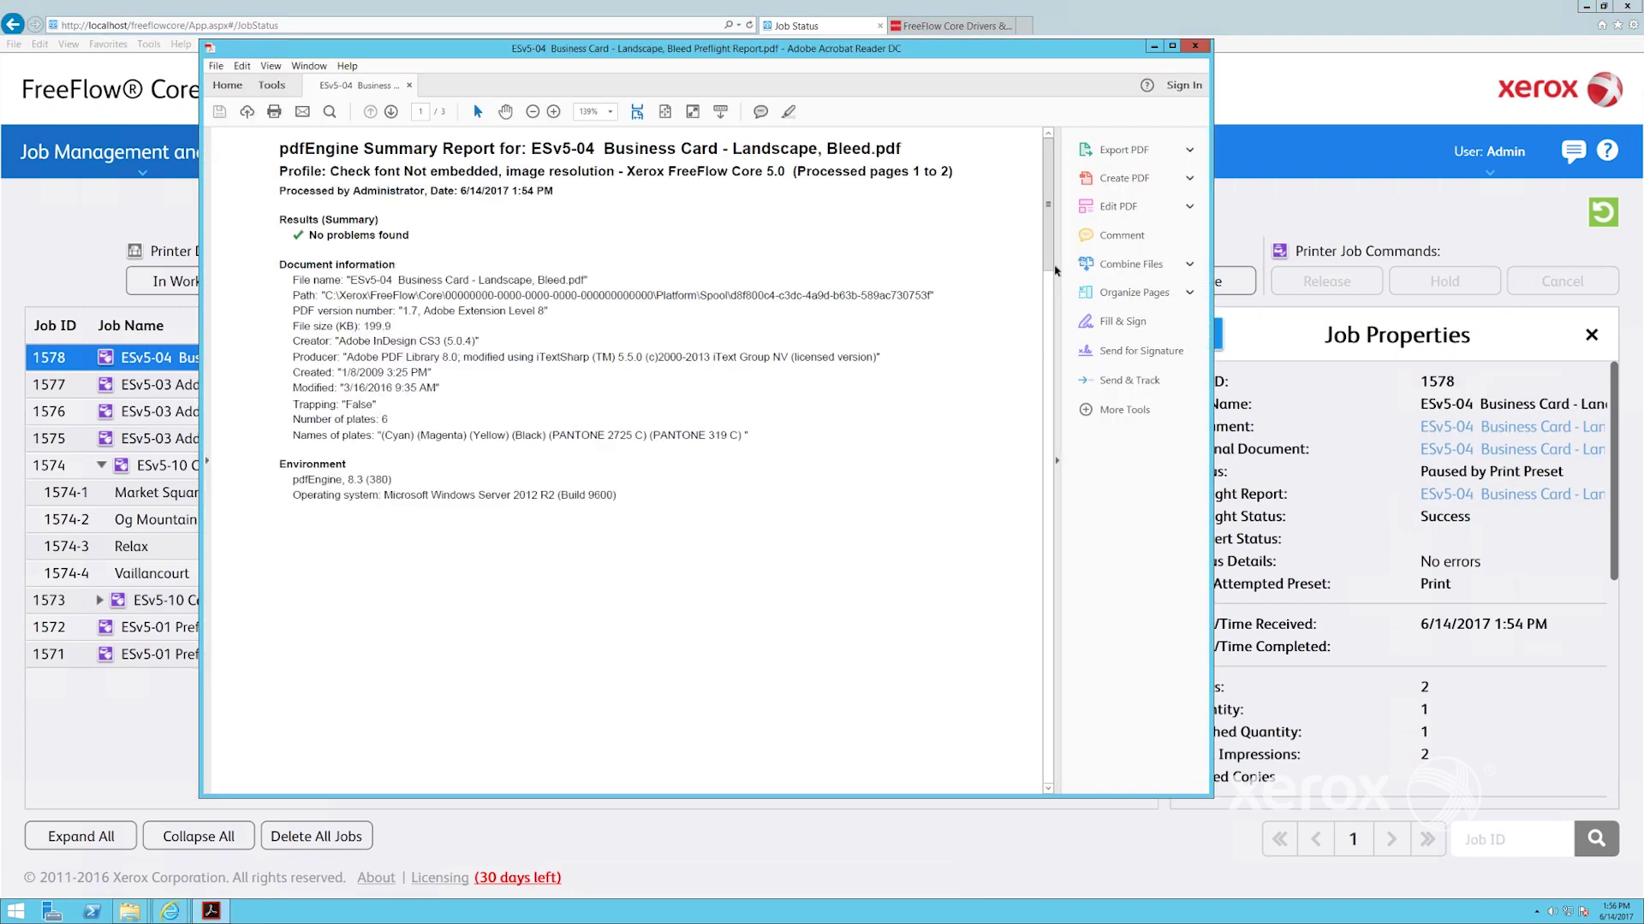
{"action": "scroll", "coordinate": [1045, 381], "scroll_direction": "down", "scroll_amount": 5}
{"action": "scroll", "coordinate": [1045, 381], "scroll_direction": "down", "scroll_amount": 5}
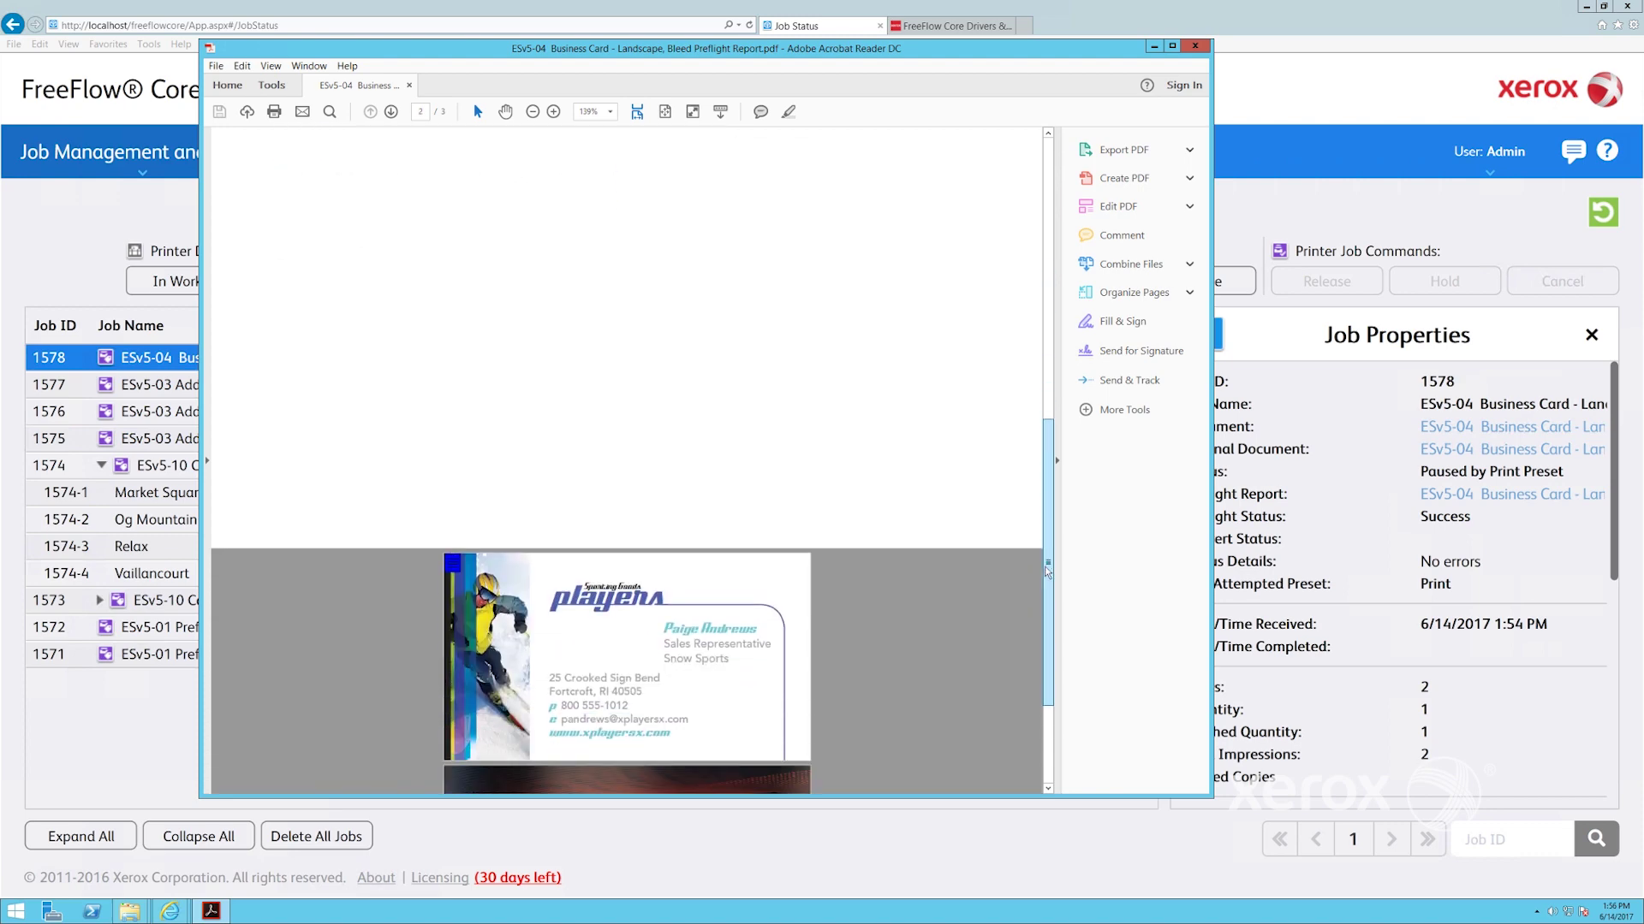
{"action": "left_click", "coordinate": [1195, 46]}
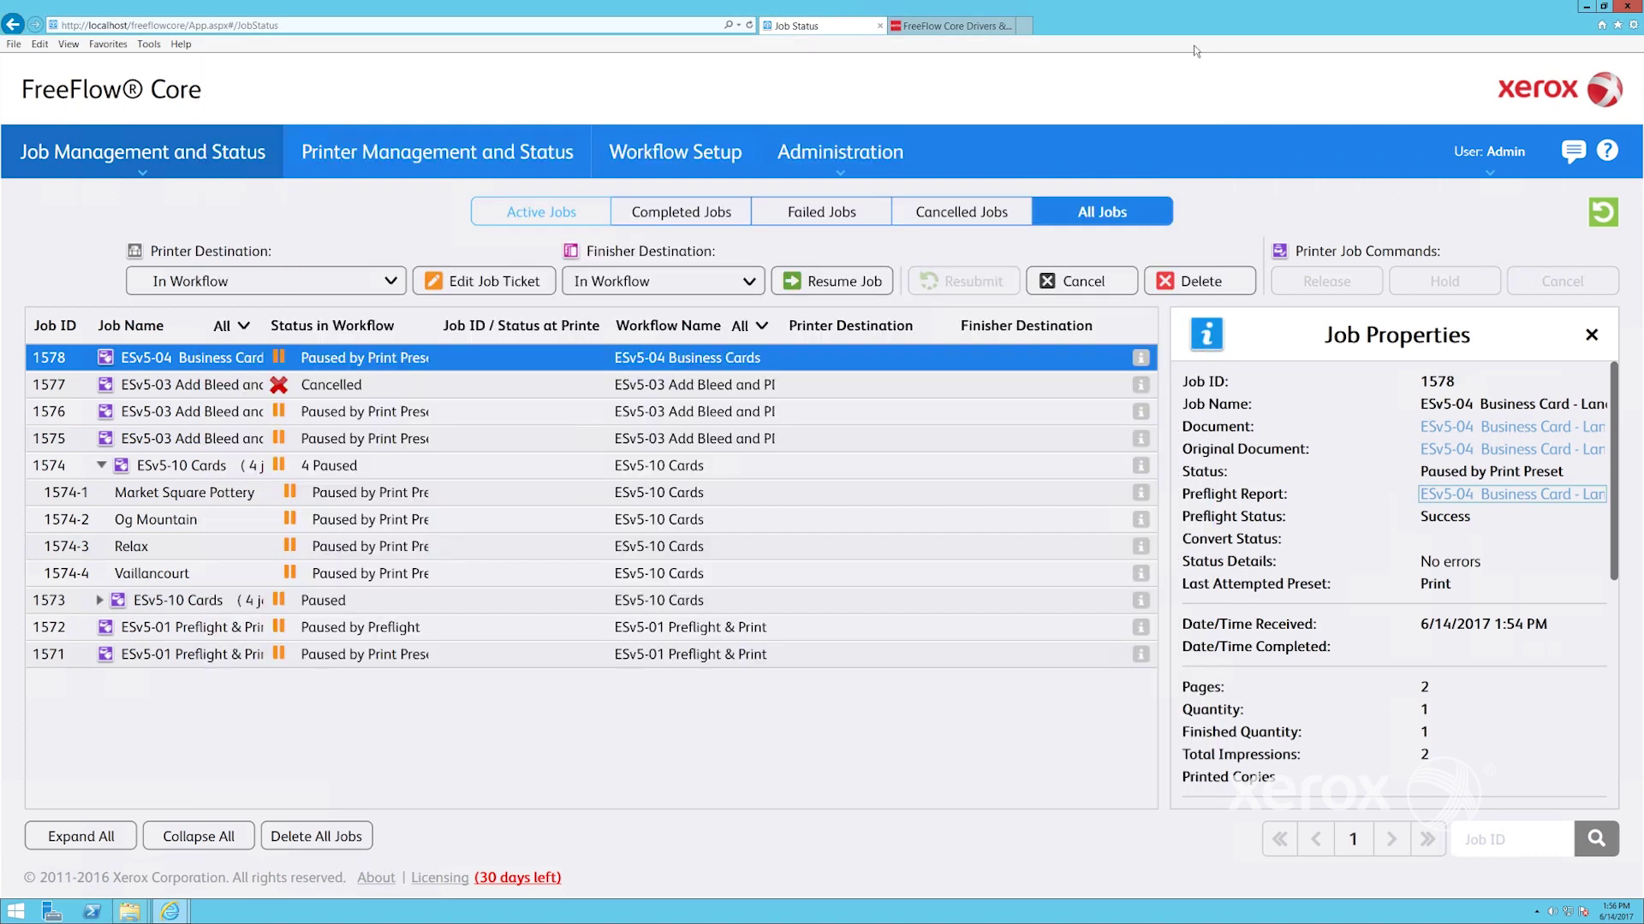
Download and view the original and imposed processed business card PDFs, then close all tabs
{"action": "left_click", "coordinate": [1468, 450]}
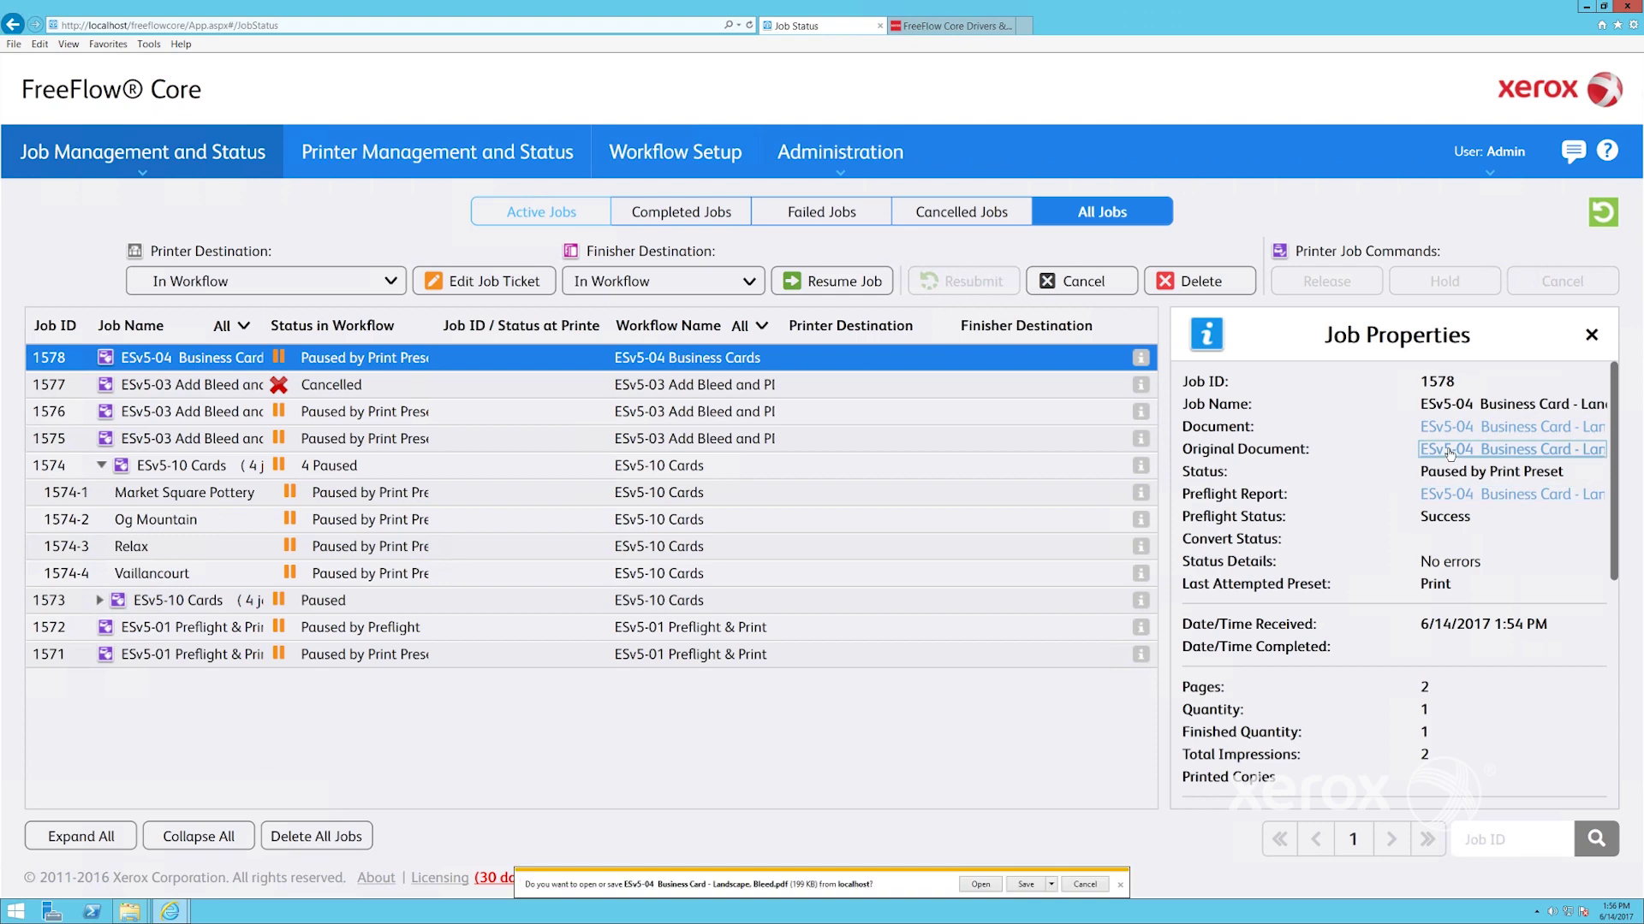
{"action": "left_click", "coordinate": [981, 885]}
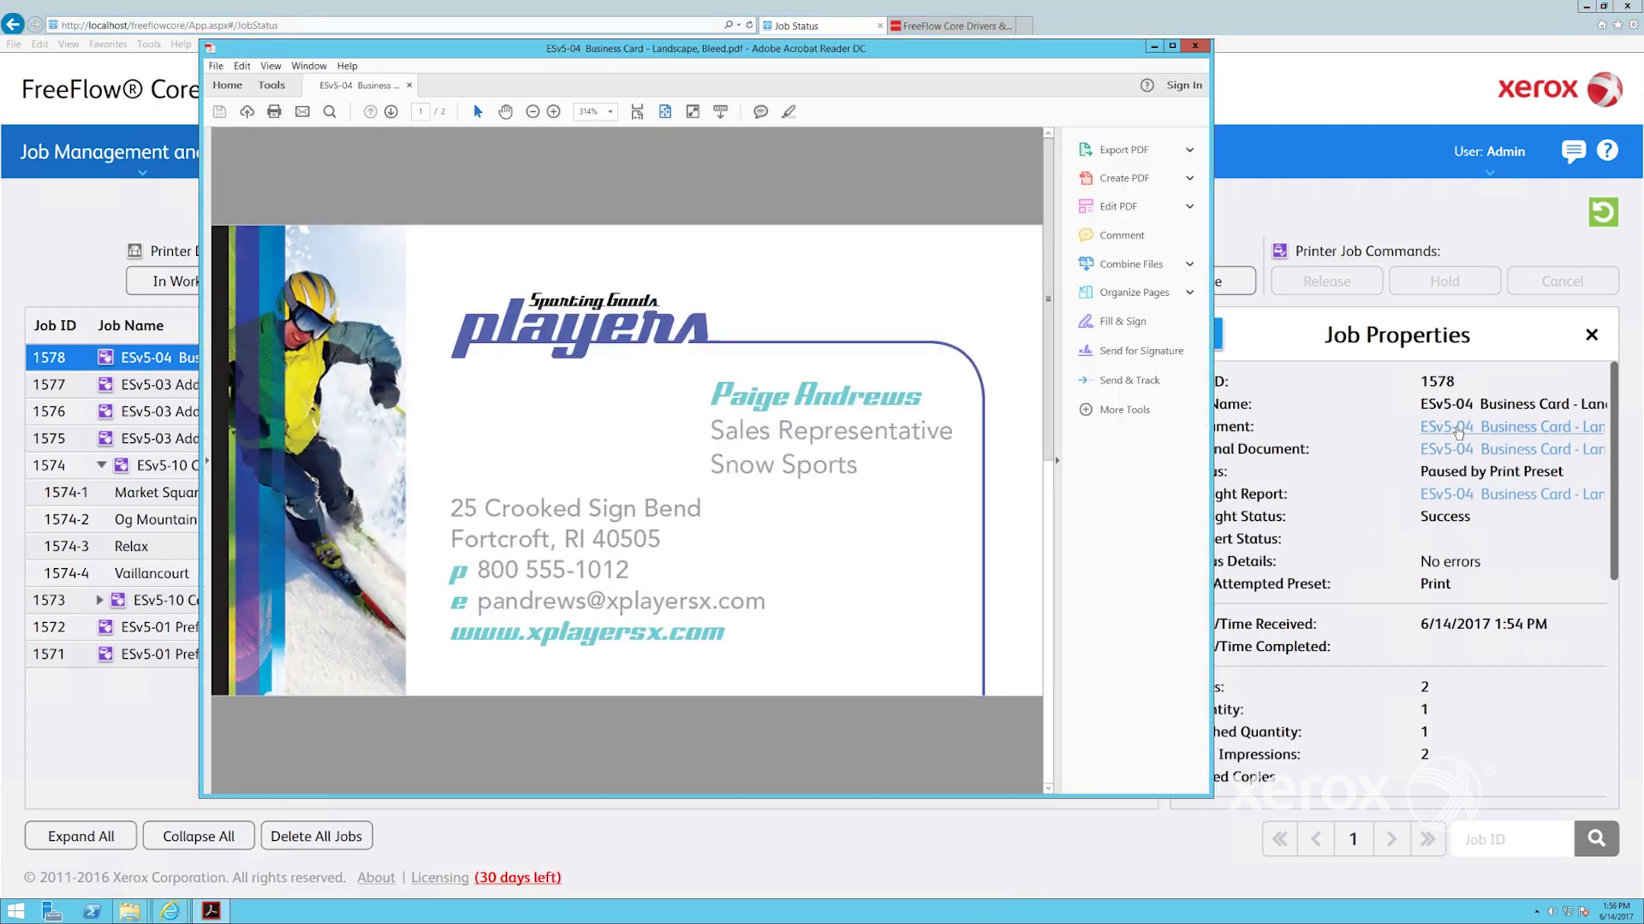
{"action": "left_click", "coordinate": [1457, 432]}
{"action": "left_click", "coordinate": [981, 886]}
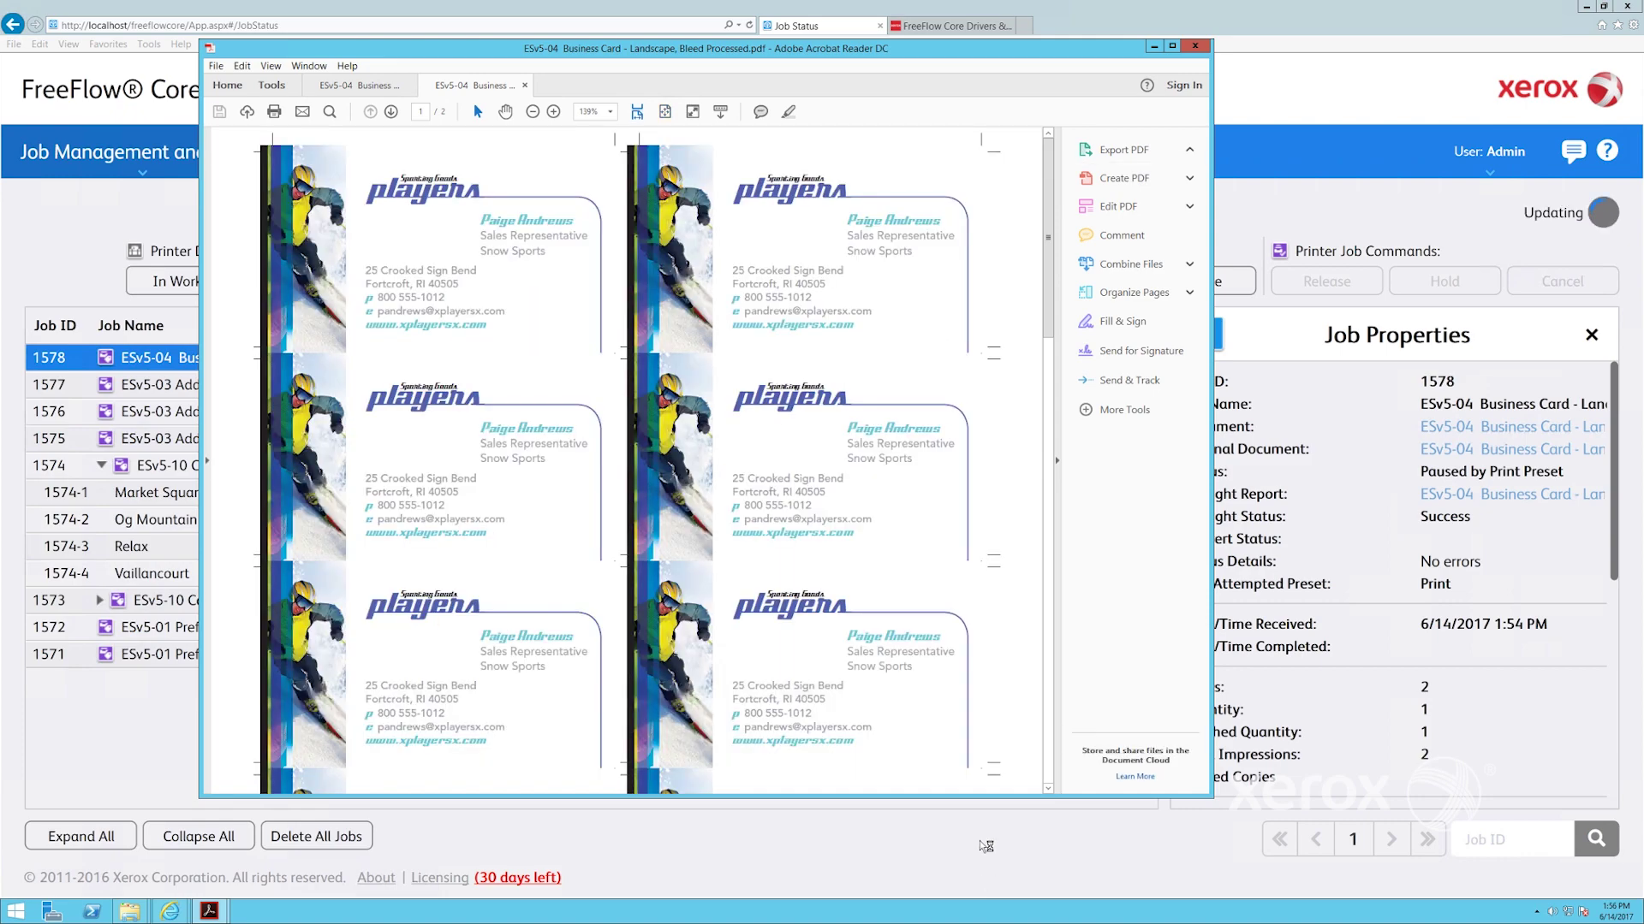
{"action": "left_click_drag", "start_coordinate": [1046, 326], "coordinate": [1033, 777]}
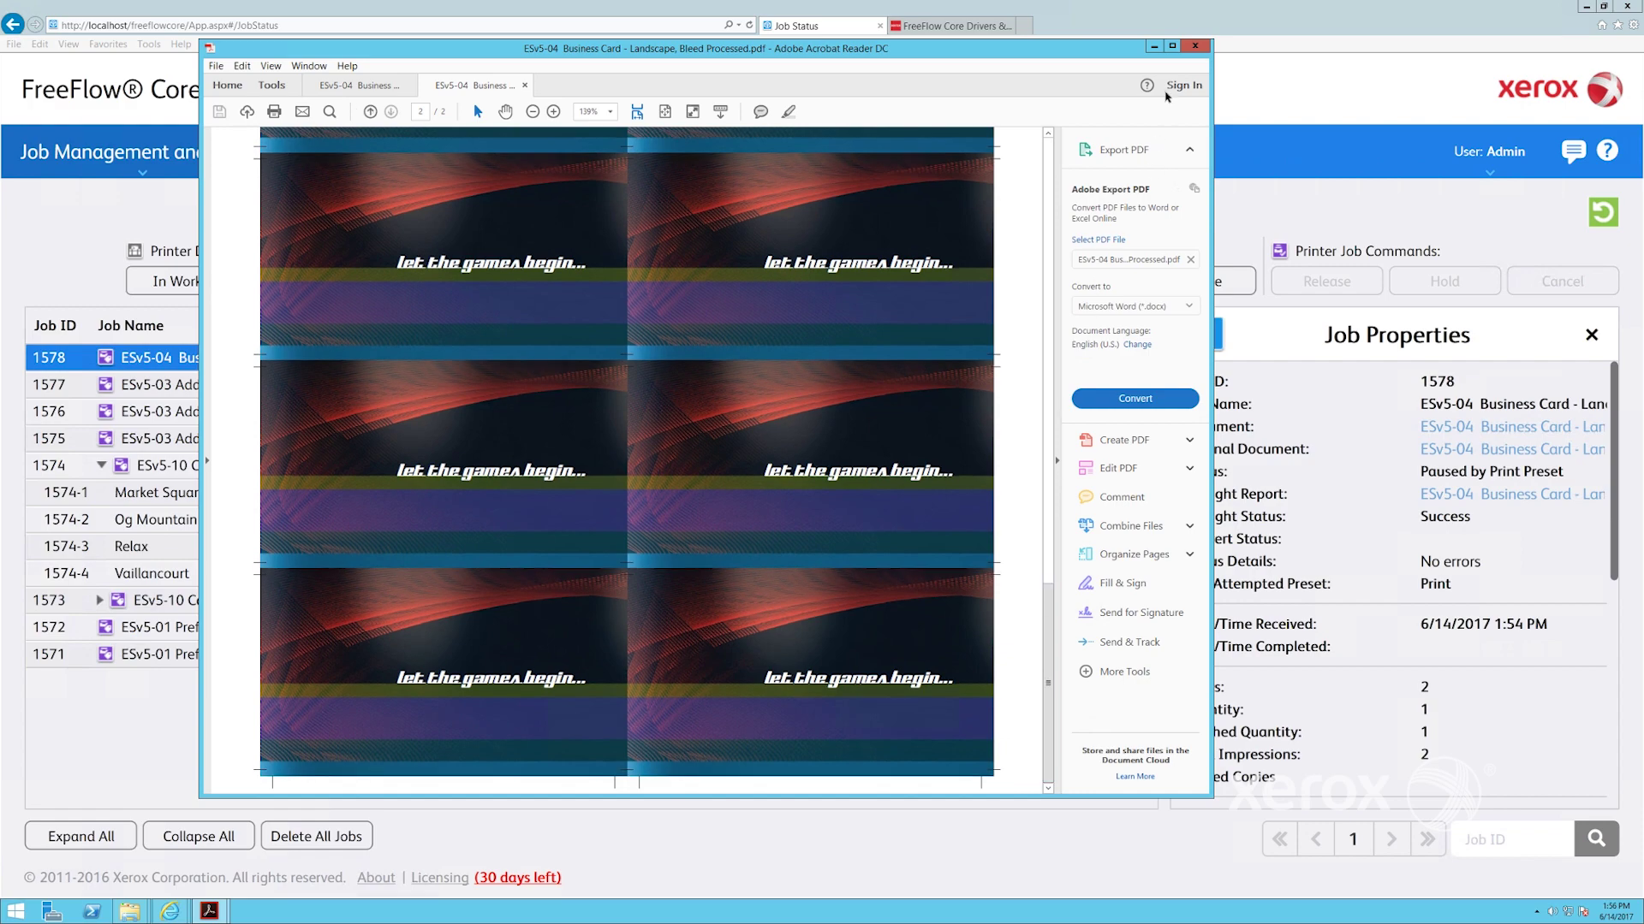
{"action": "left_click", "coordinate": [1195, 46]}
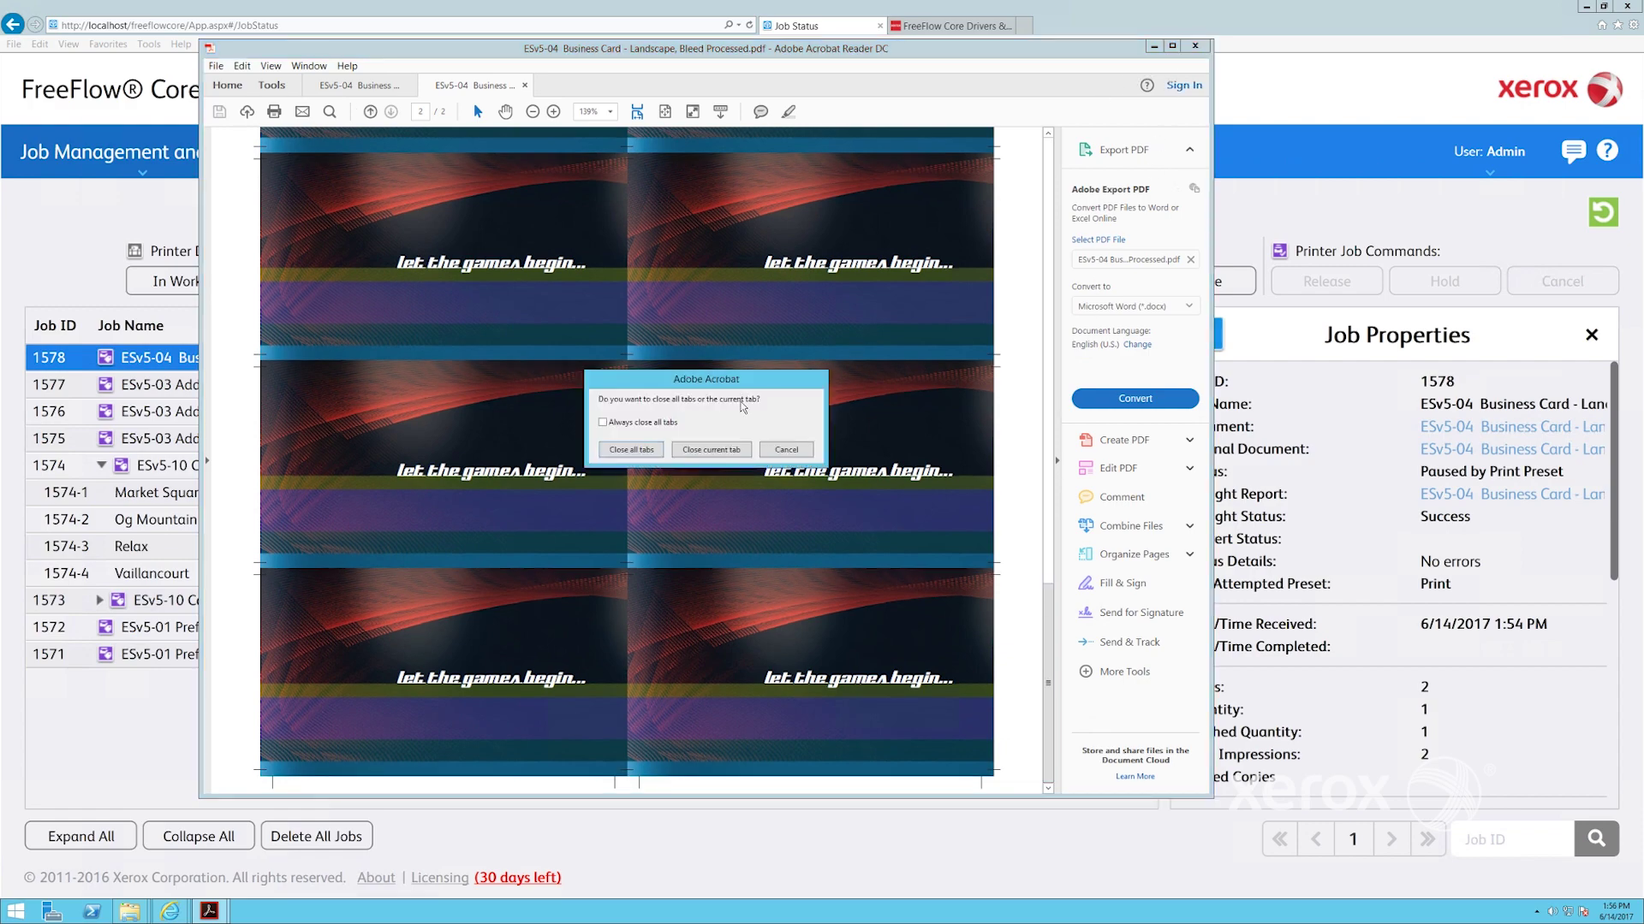
{"action": "left_click", "coordinate": [728, 451]}
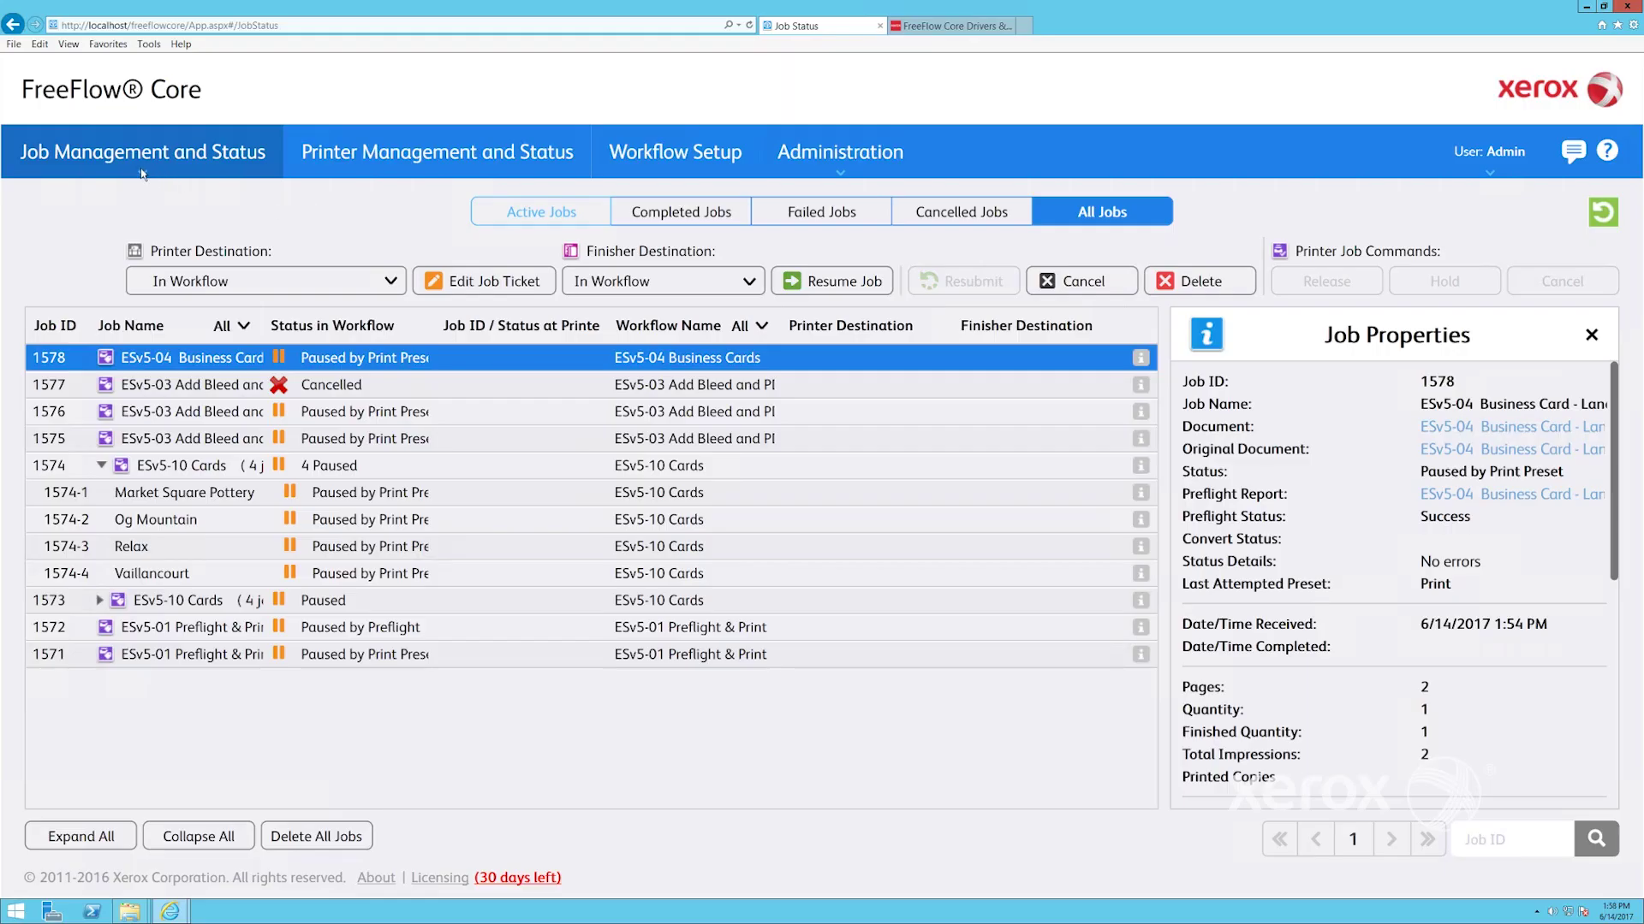
Start a new job and add the ESv5-02 low-res PDF from the Desktop
{"action": "mouse_move", "coordinate": [142, 174]}
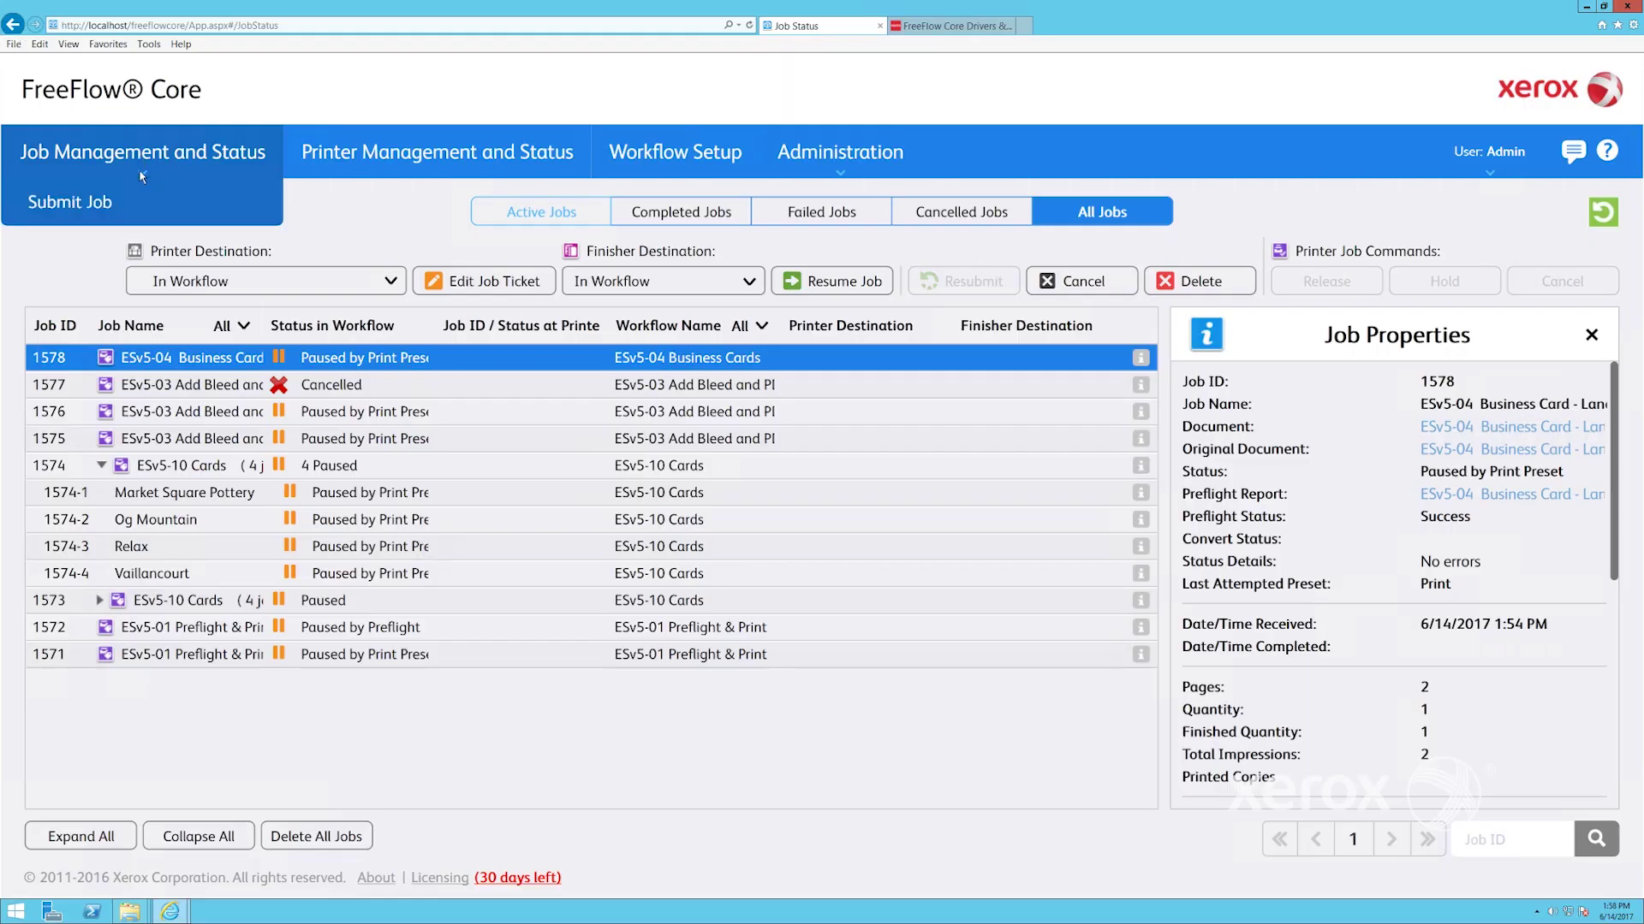
{"action": "left_click", "coordinate": [77, 203]}
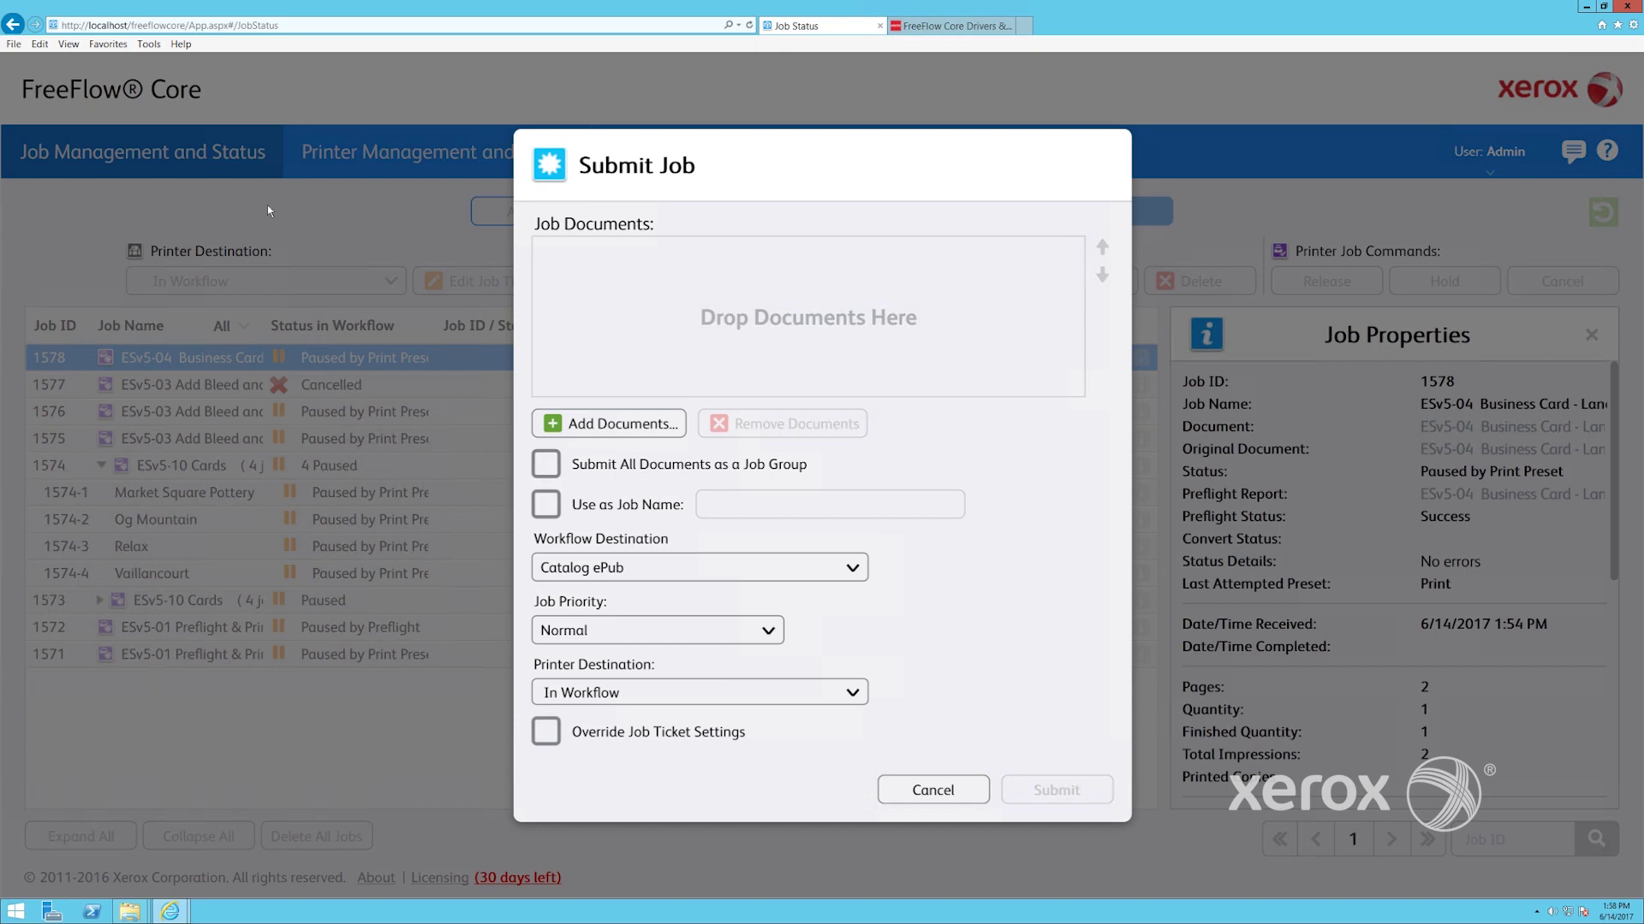
{"action": "left_click", "coordinate": [608, 424]}
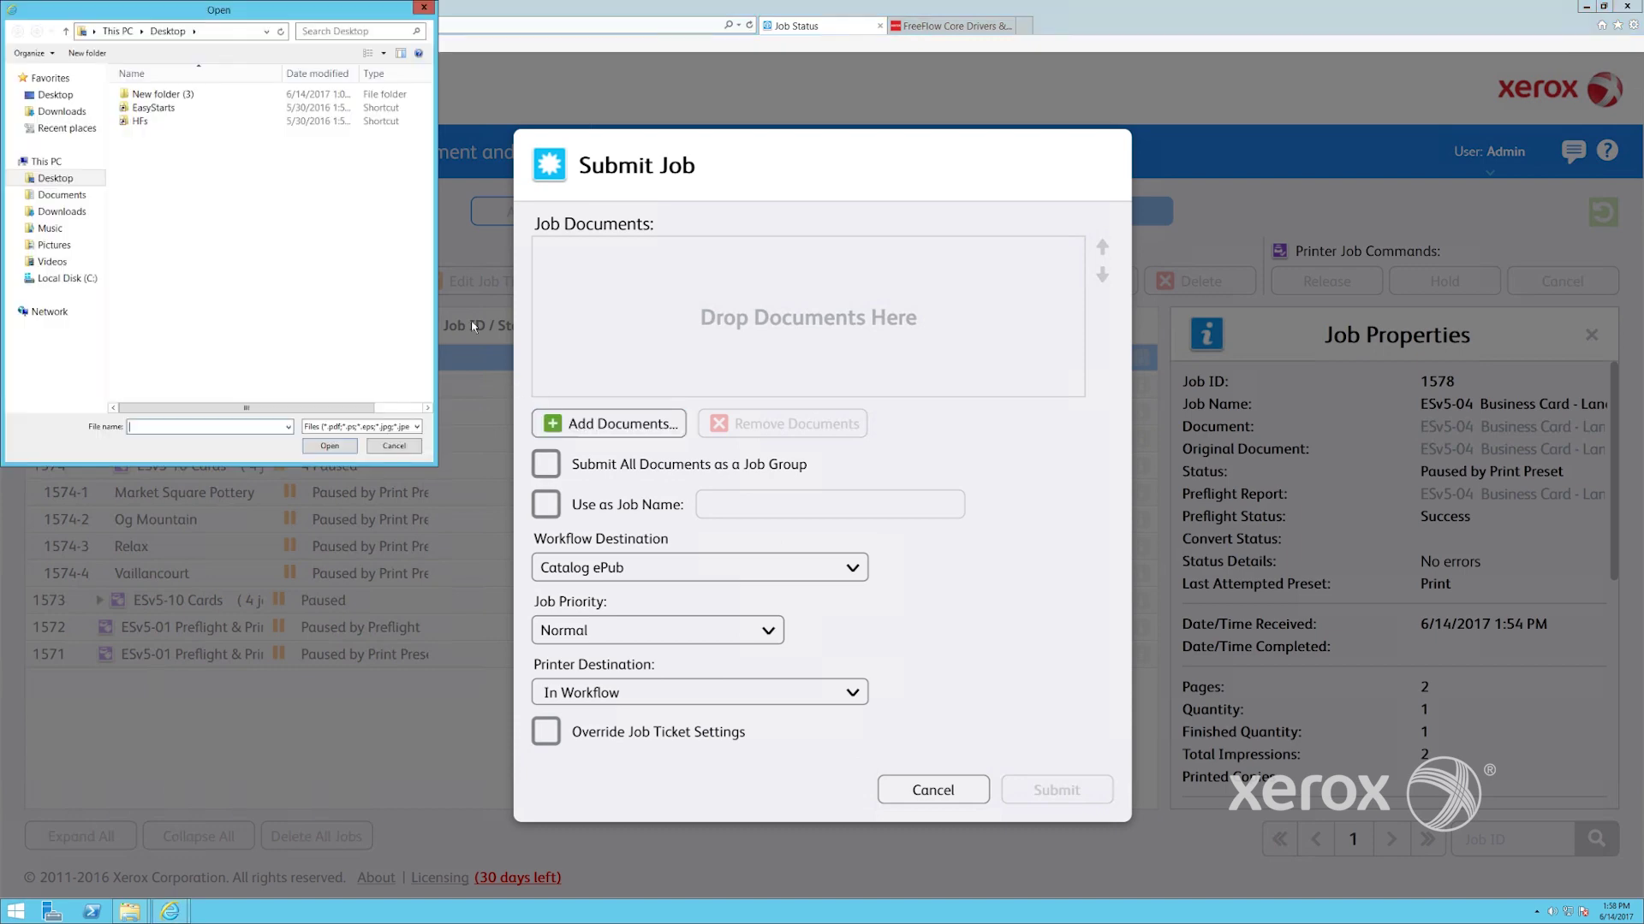
{"action": "left_click", "coordinate": [65, 101]}
{"action": "double_click", "coordinate": [171, 268]}
{"action": "left_click", "coordinate": [147, 160]}
{"action": "left_click", "coordinate": [330, 446]}
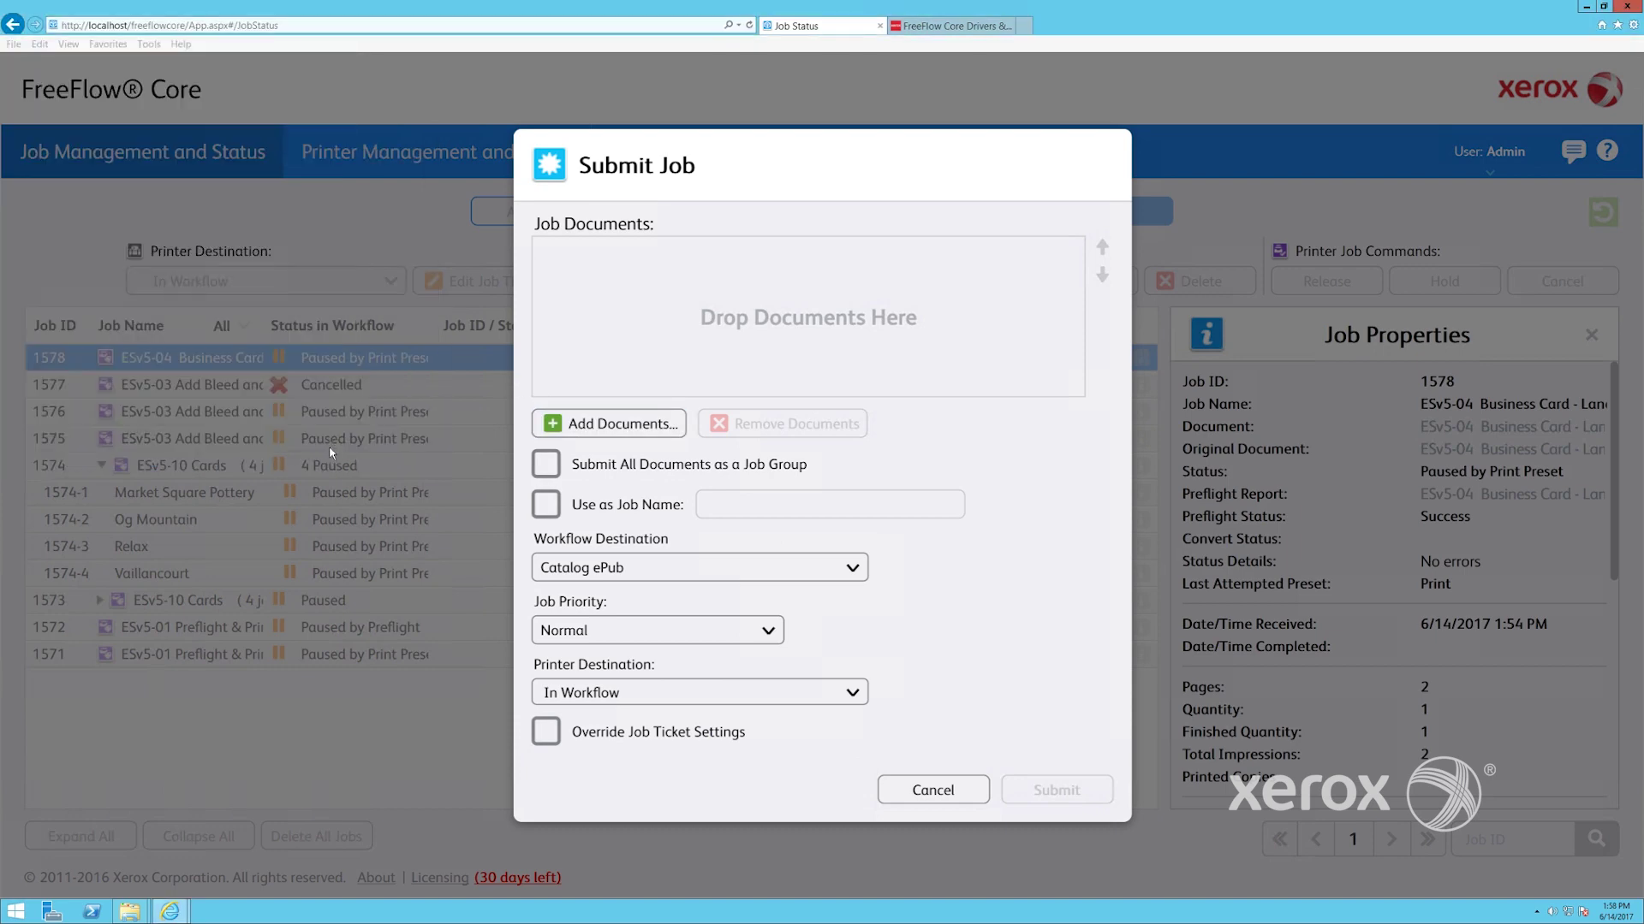
Set the Workflow Destination to Drupa SRA3 Business Cards and submit the job
{"action": "left_click", "coordinate": [716, 603]}
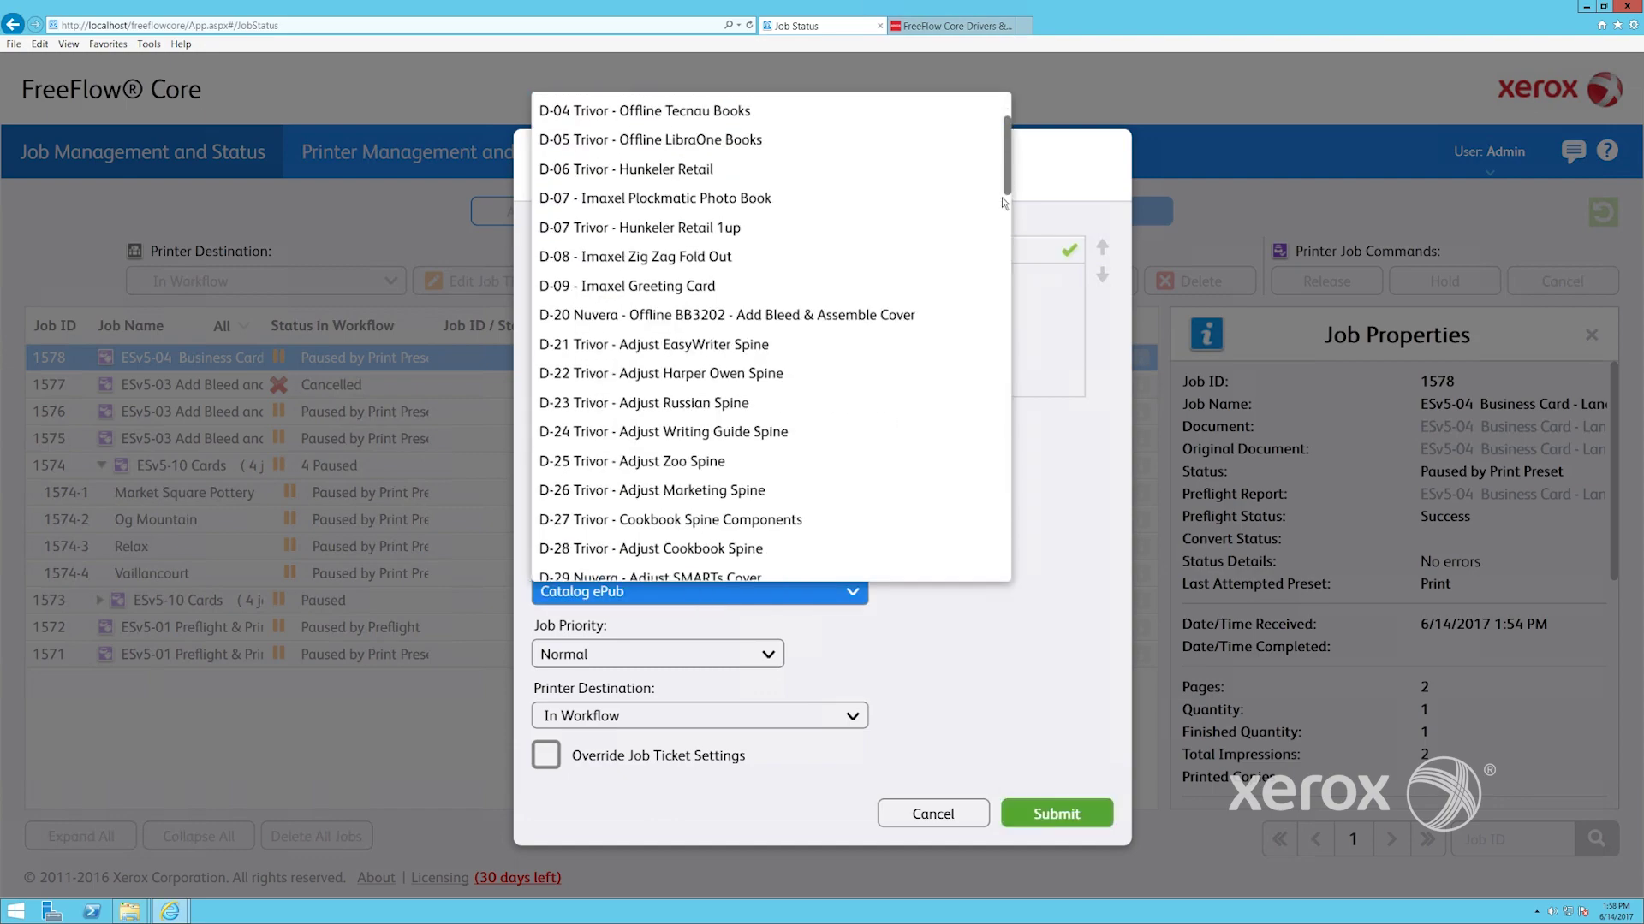
{"action": "scroll", "coordinate": [984, 336], "scroll_direction": "down", "scroll_amount": 10}
{"action": "left_click", "coordinate": [770, 202]}
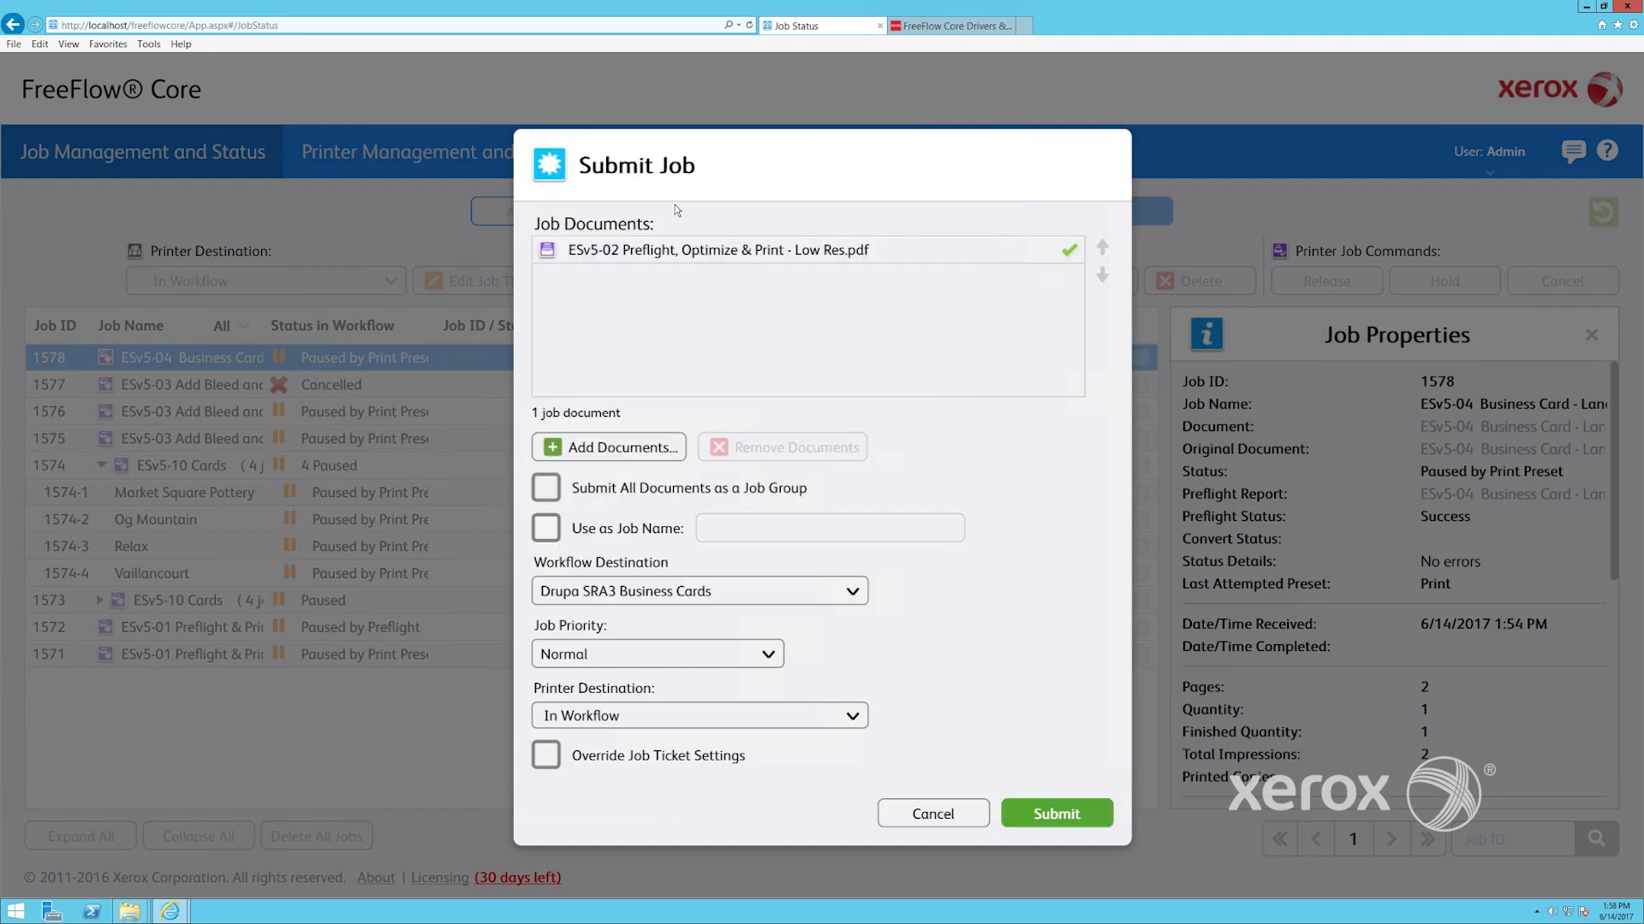
{"action": "left_click", "coordinate": [1051, 817]}
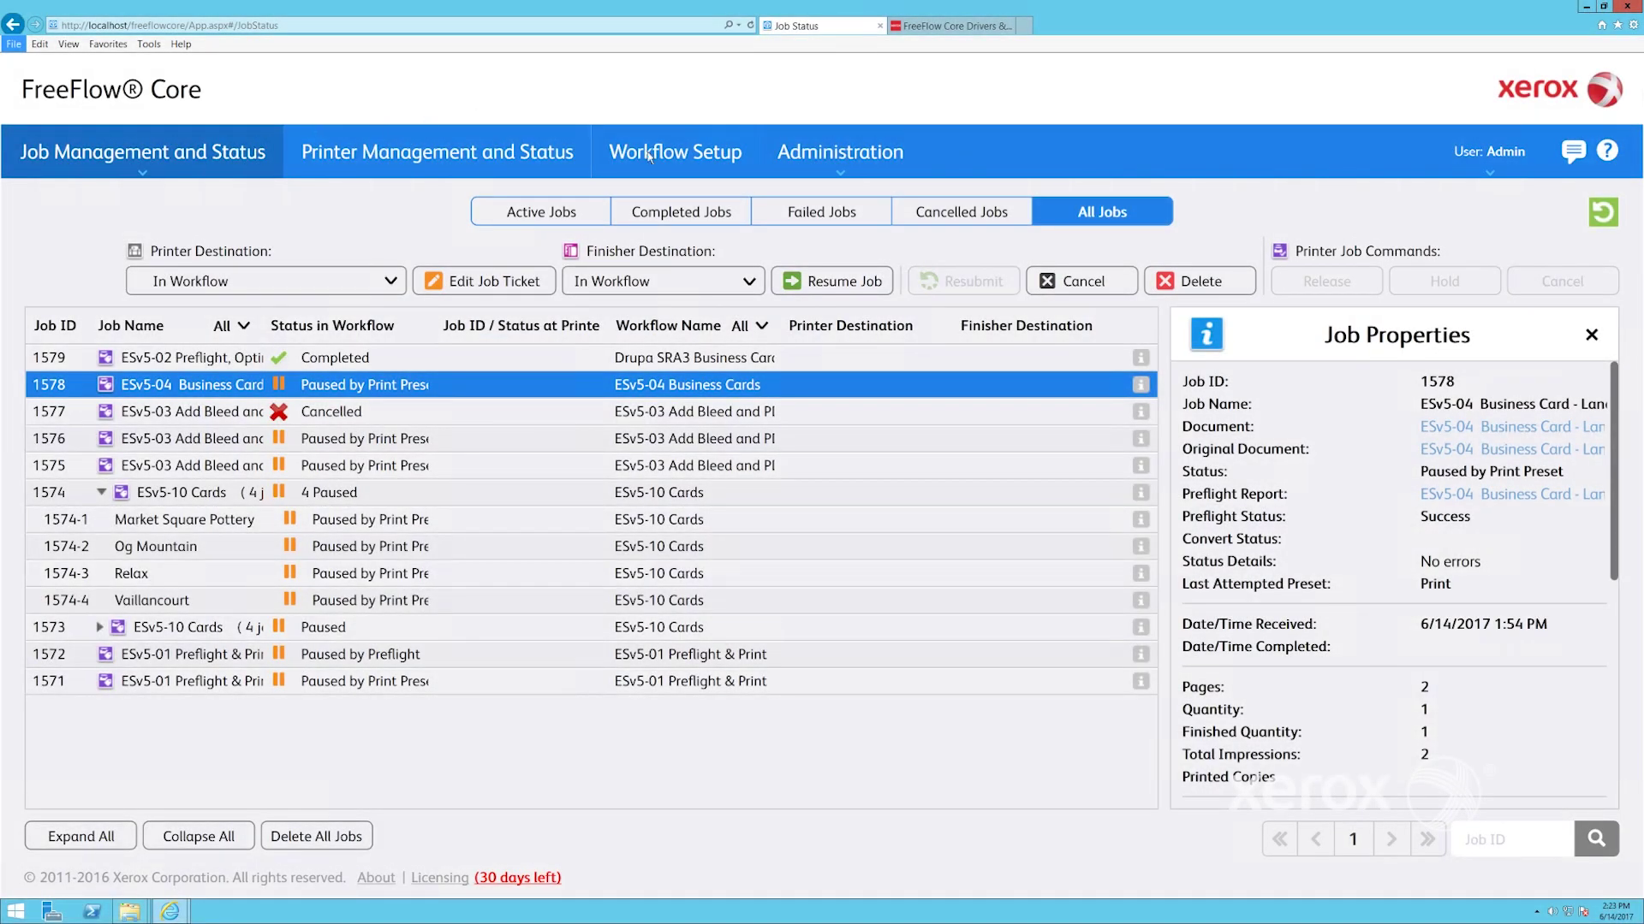
{"action": "left_click", "coordinate": [668, 162]}
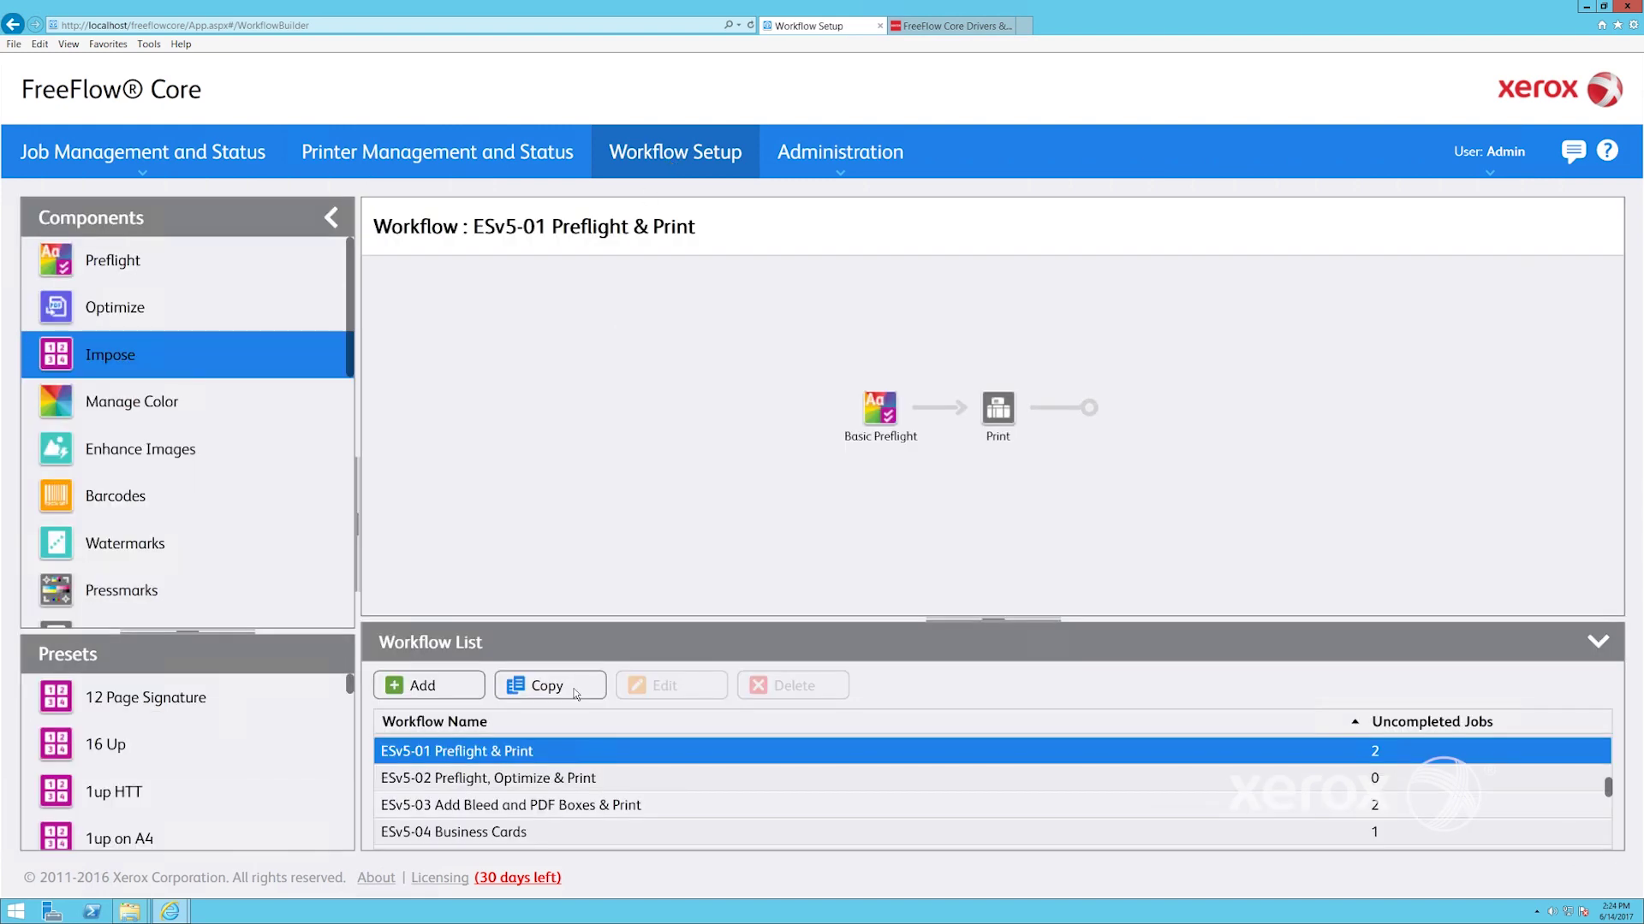
View the ESv5-02, ESv5-03 and ESv5-04 workflow diagrams, then add New Workflow 3
{"action": "left_click", "coordinate": [585, 782]}
{"action": "left_click", "coordinate": [590, 809]}
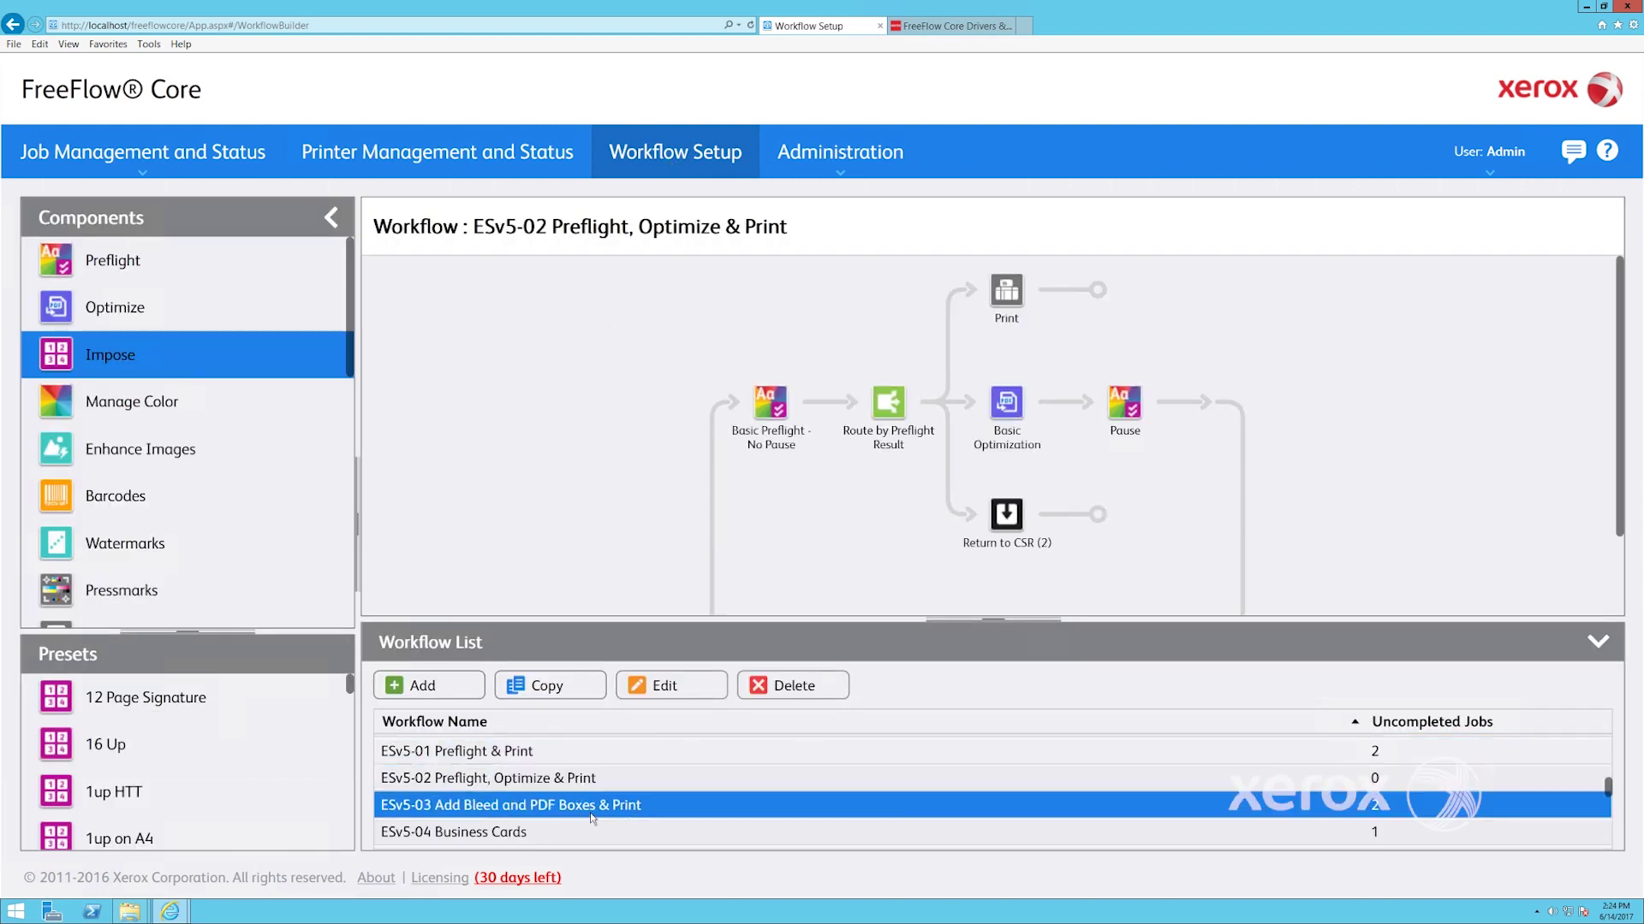
{"action": "left_click", "coordinate": [587, 831]}
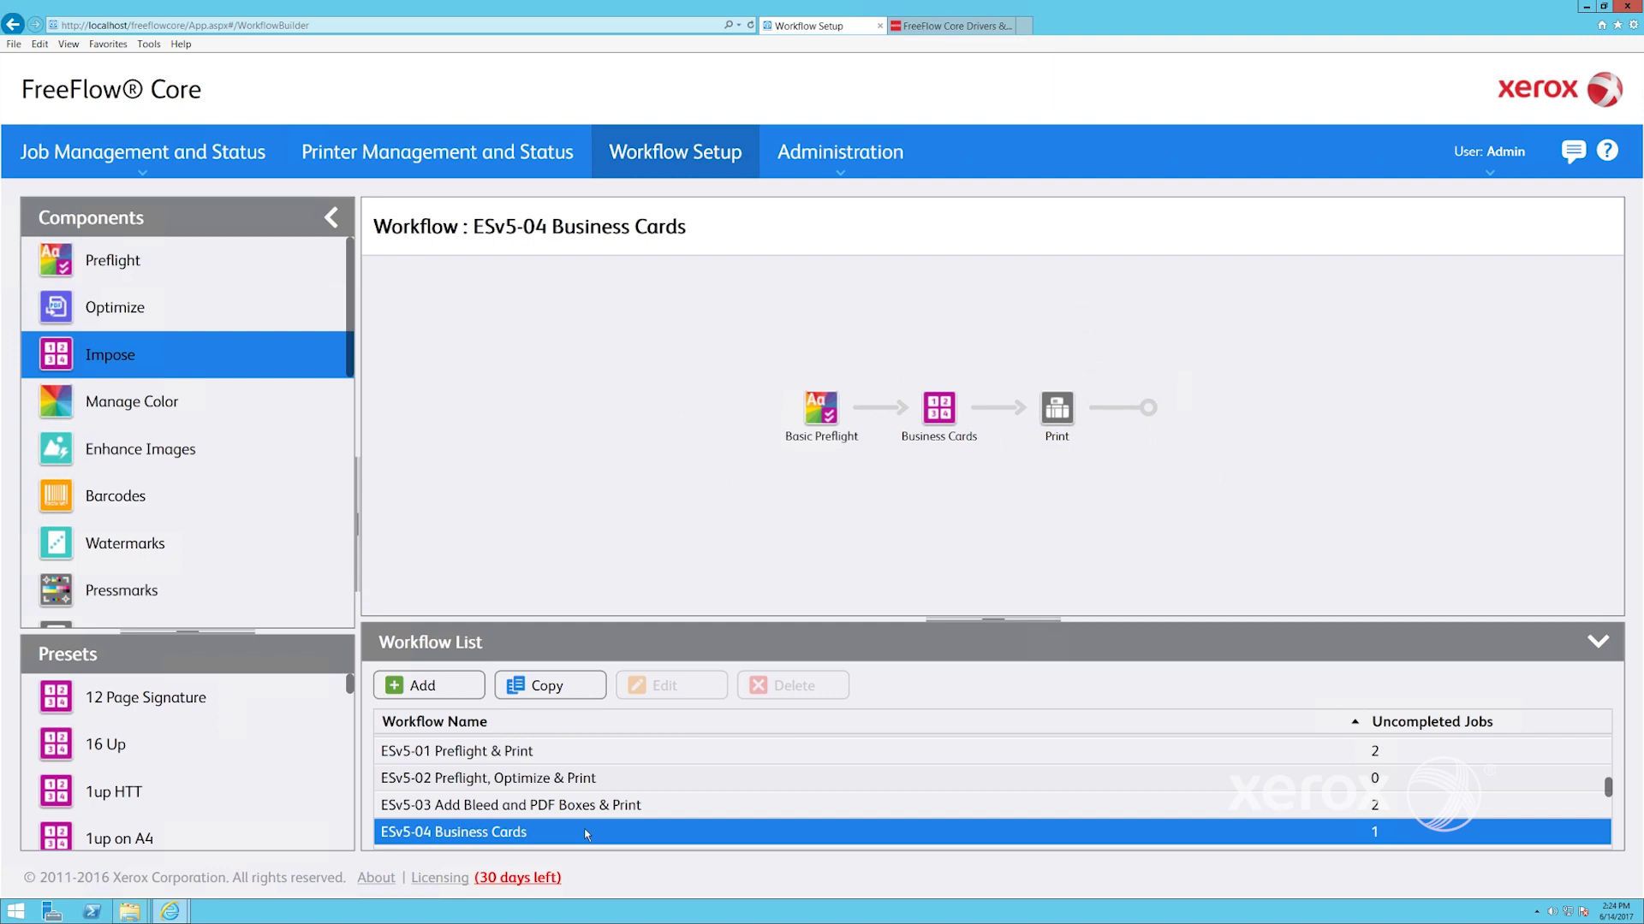
{"action": "left_click", "coordinate": [587, 809]}
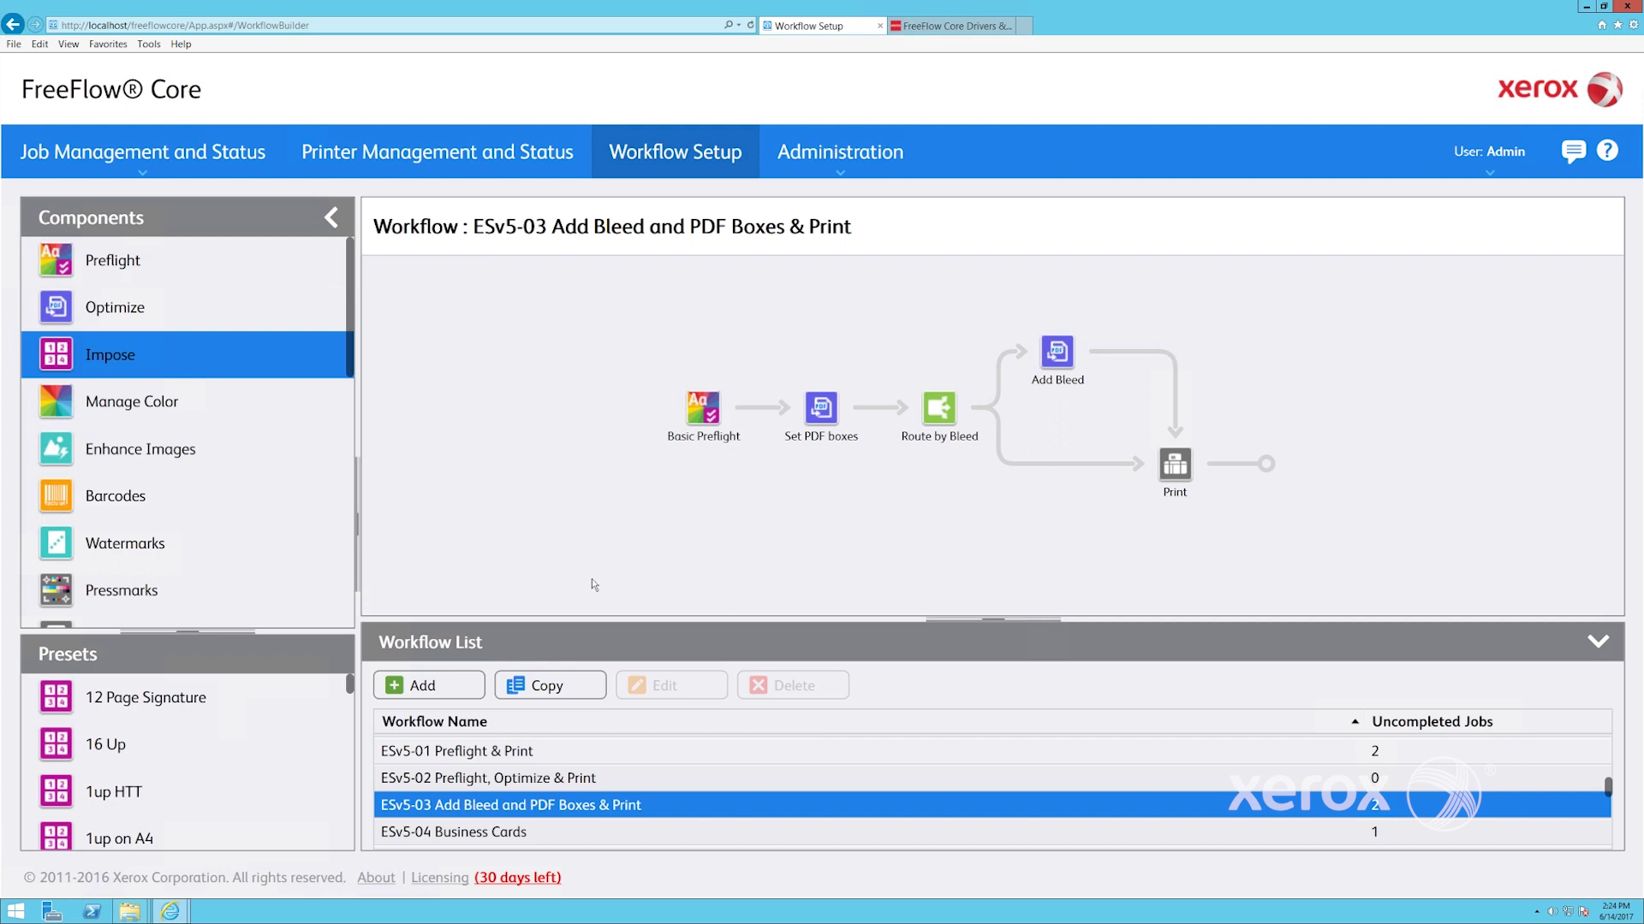
{"action": "left_click", "coordinate": [402, 685]}
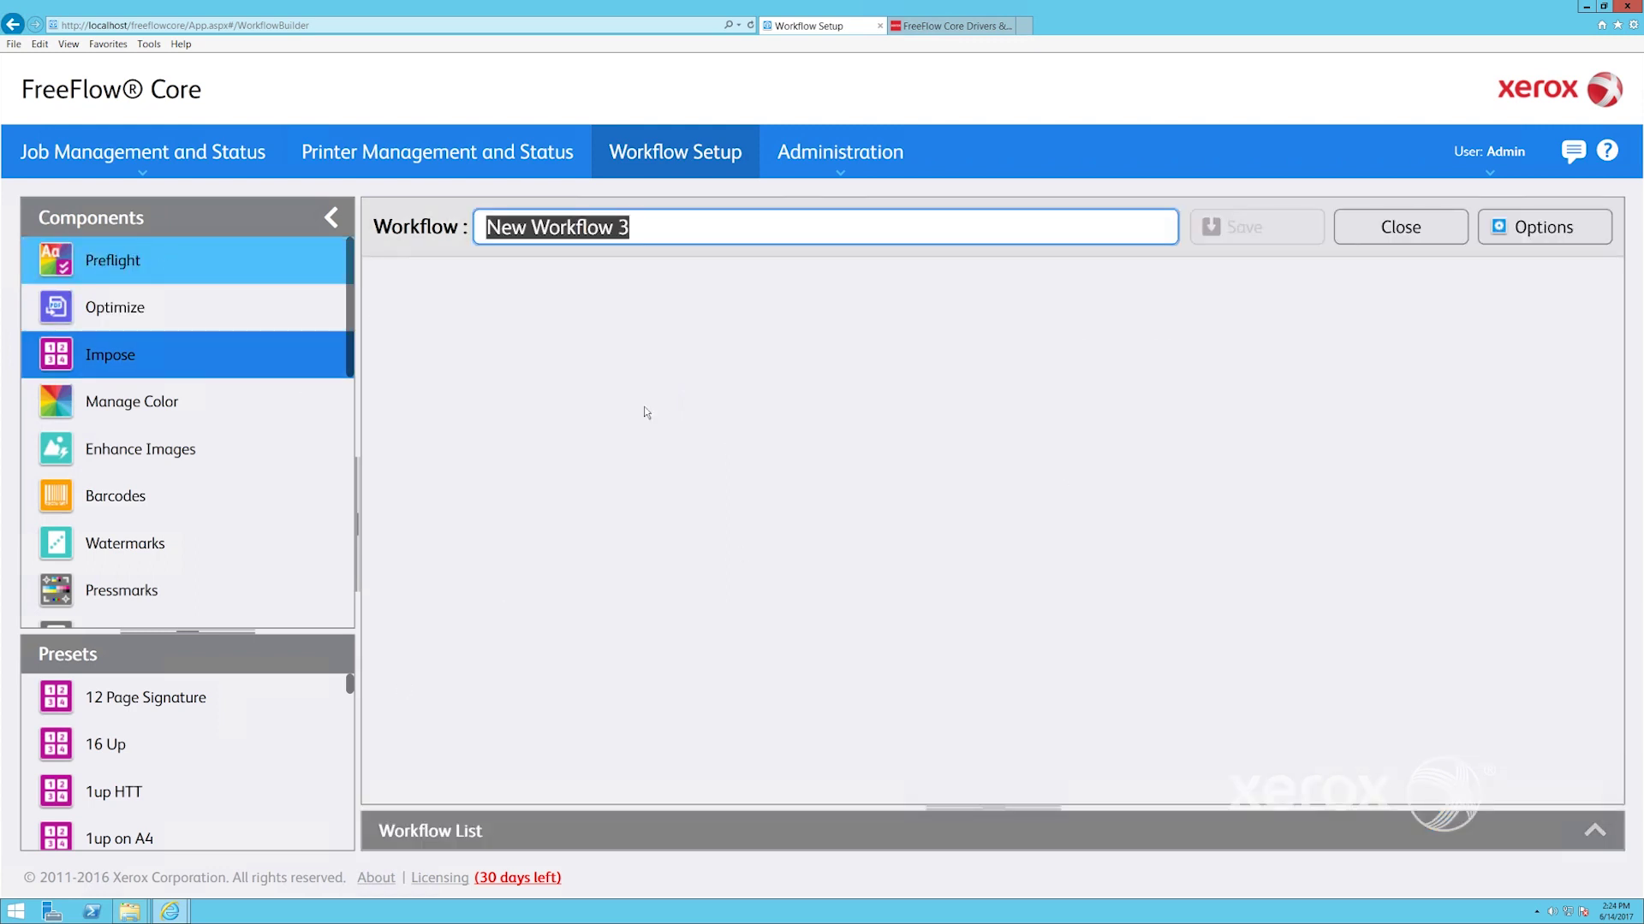
Drop a Preflight 5 step at the canvas centre, browse the Optimize presets, and open its settings
{"action": "left_click_drag", "start_coordinate": [883, 503], "coordinate": [1008, 582]}
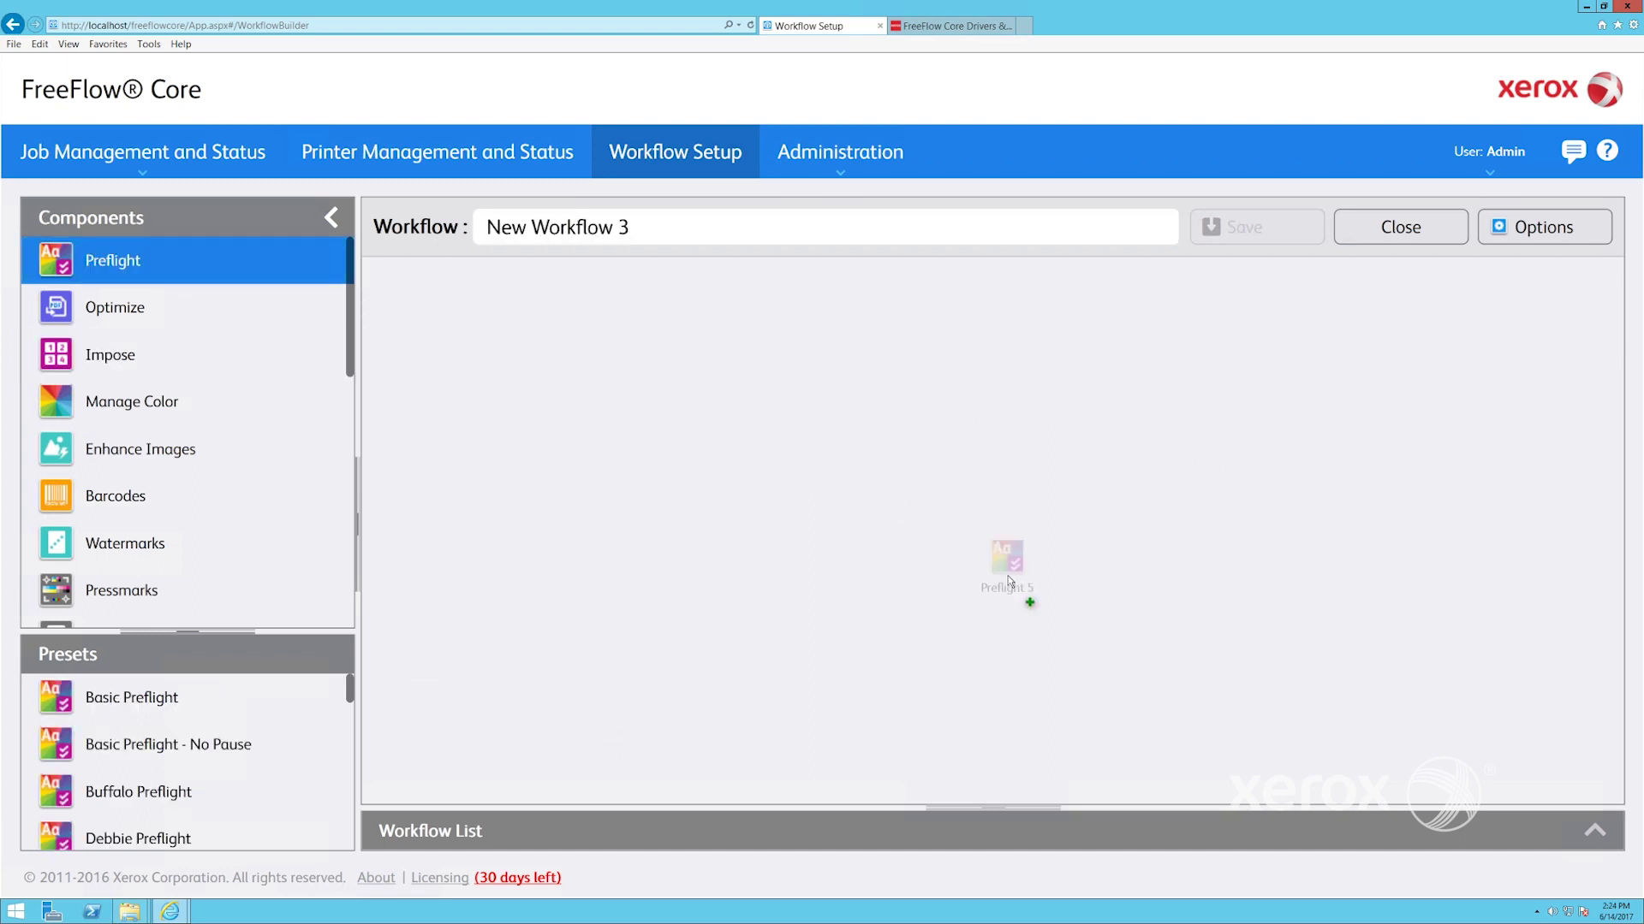
{"action": "left_click_drag", "start_coordinate": [1008, 582], "coordinate": [946, 544]}
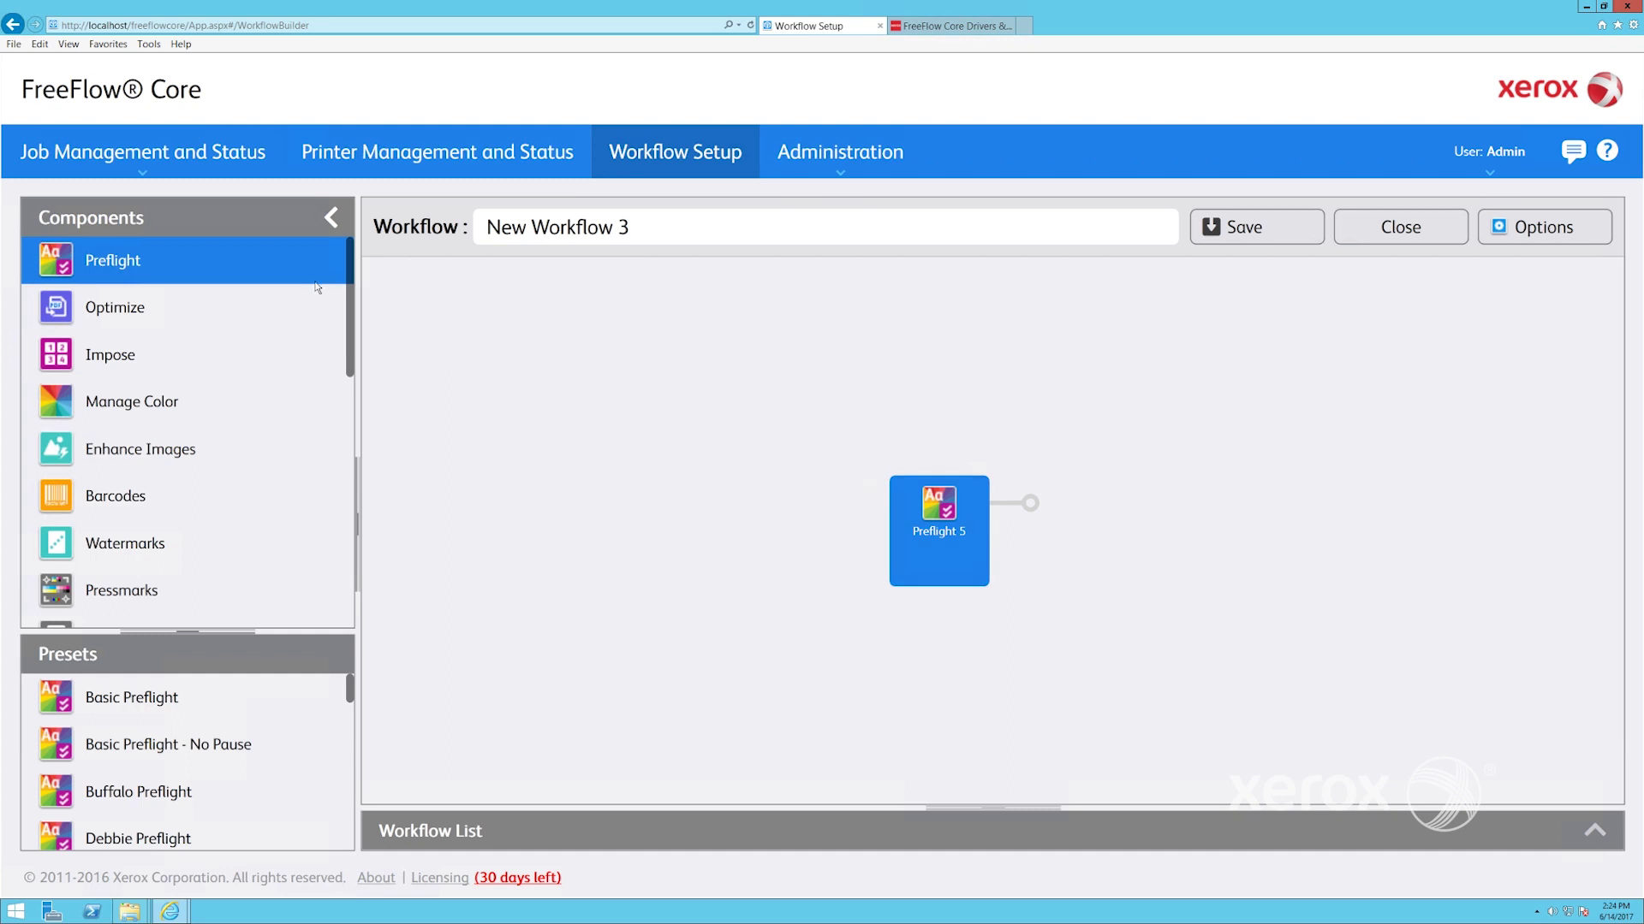
{"action": "left_click", "coordinate": [342, 310]}
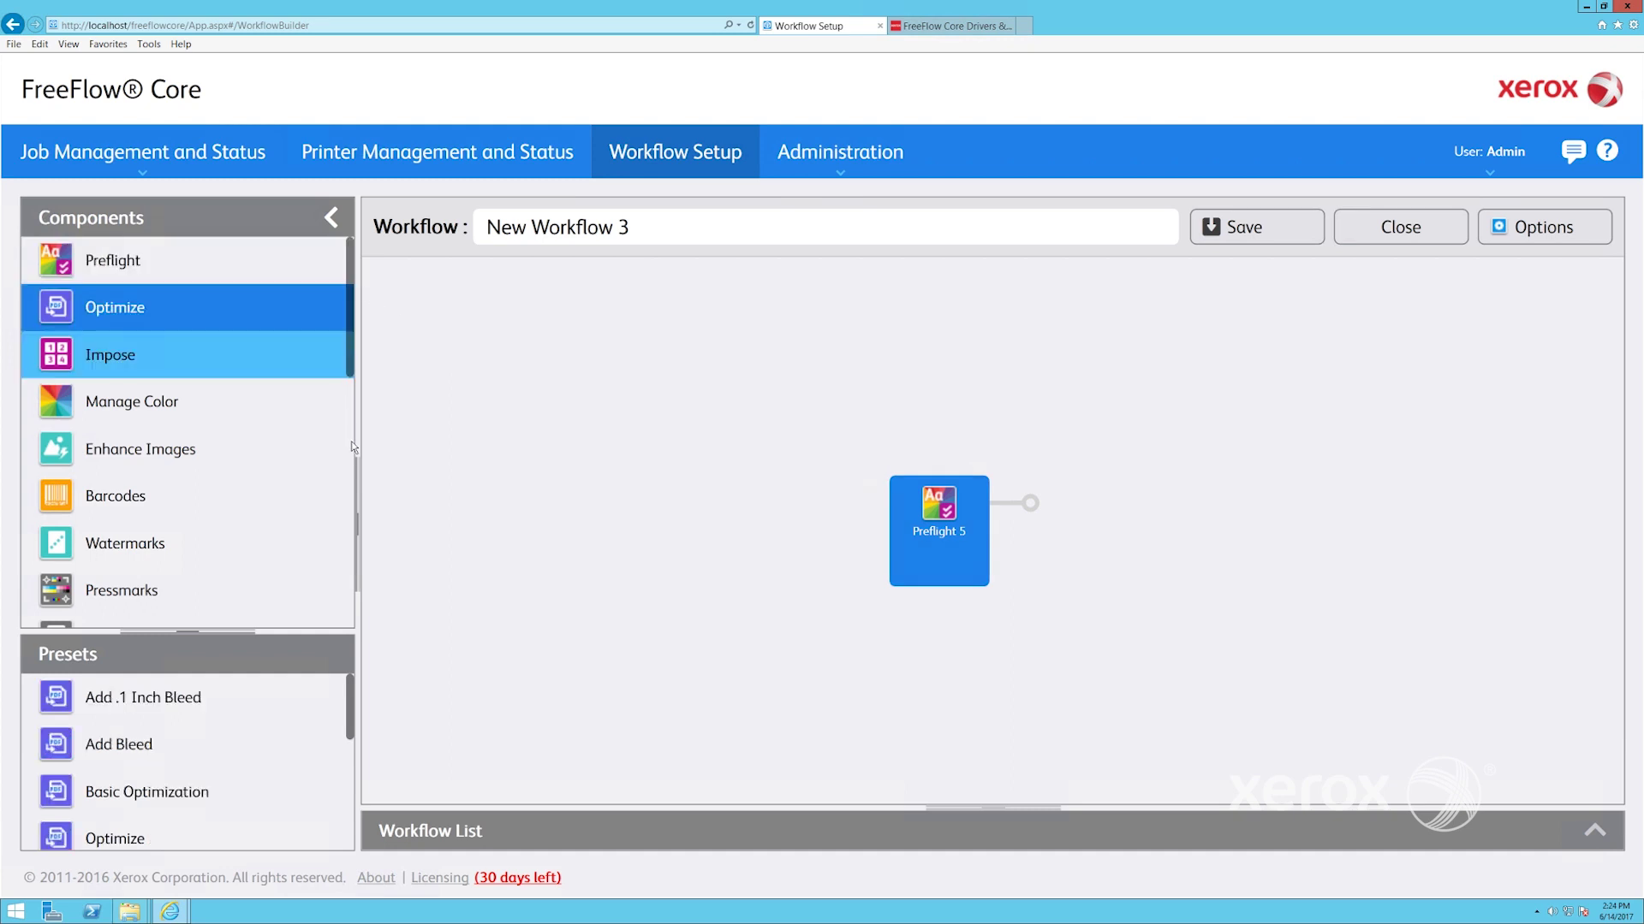
{"action": "scroll", "coordinate": [352, 519], "scroll_direction": "down", "scroll_amount": 5}
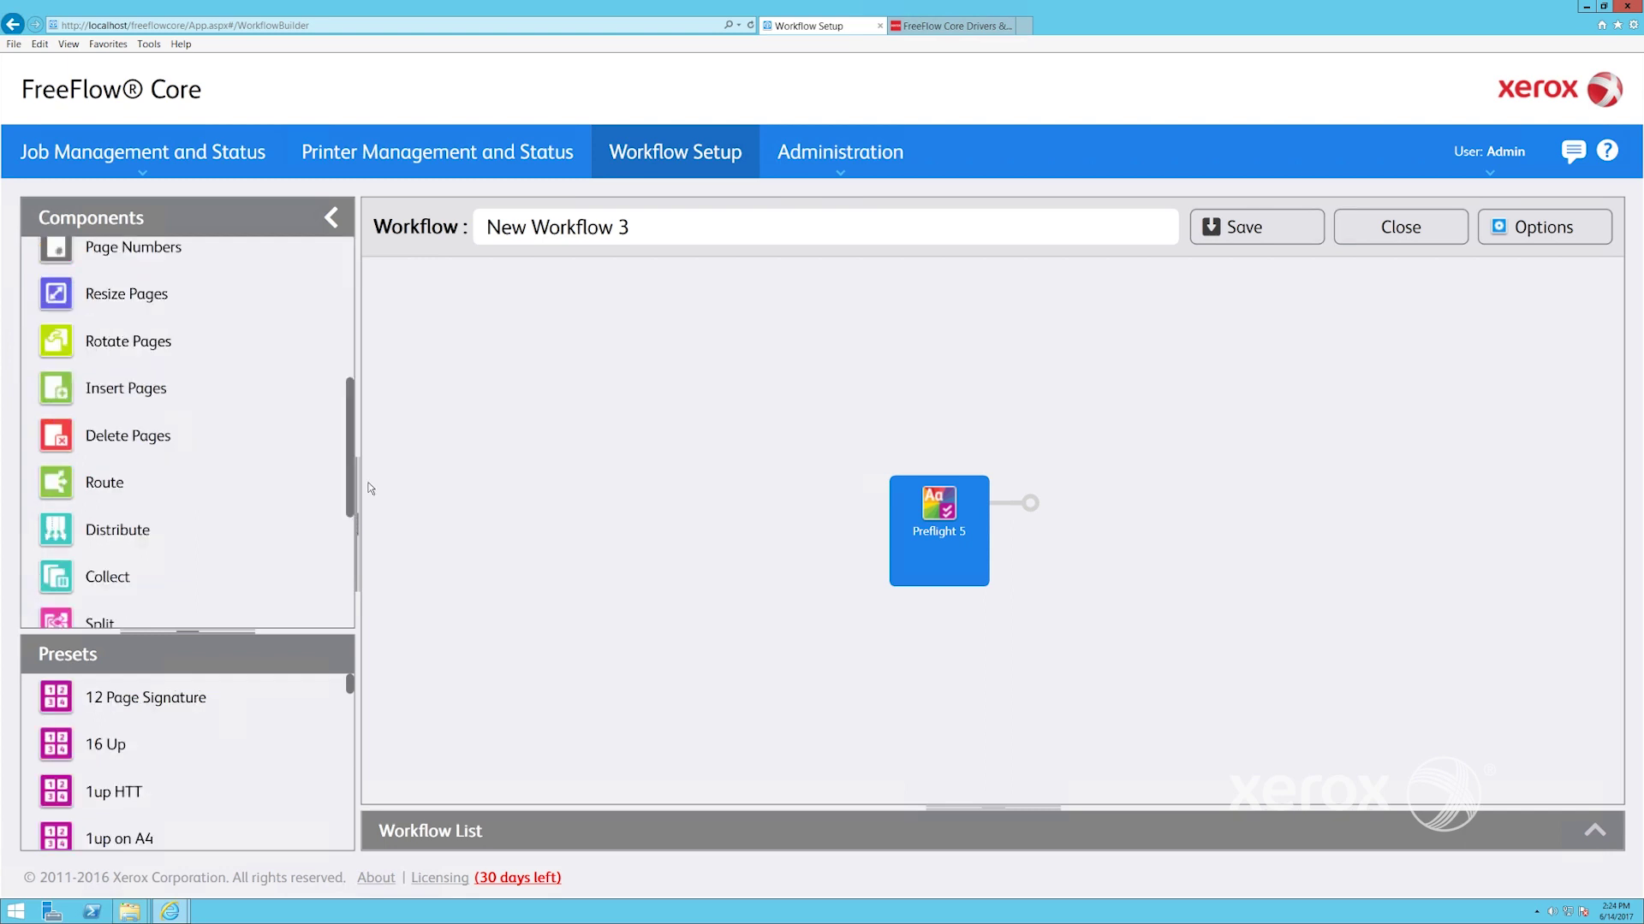
{"action": "scroll", "coordinate": [348, 510], "scroll_direction": "down", "scroll_amount": 5}
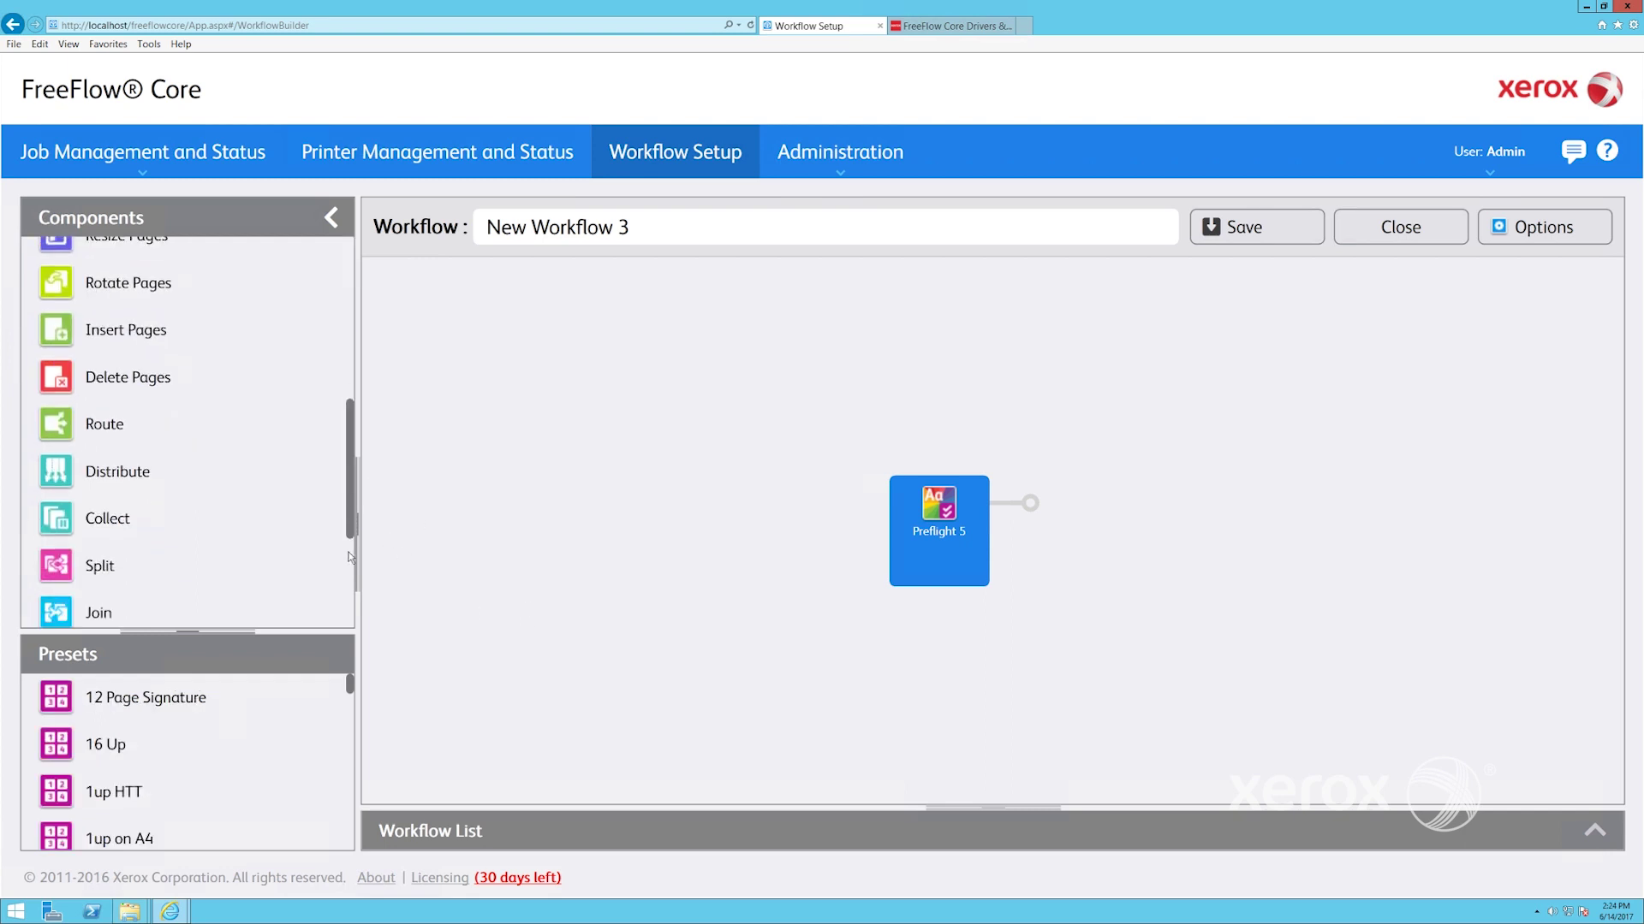
{"action": "scroll", "coordinate": [348, 553], "scroll_direction": "up", "scroll_amount": 10}
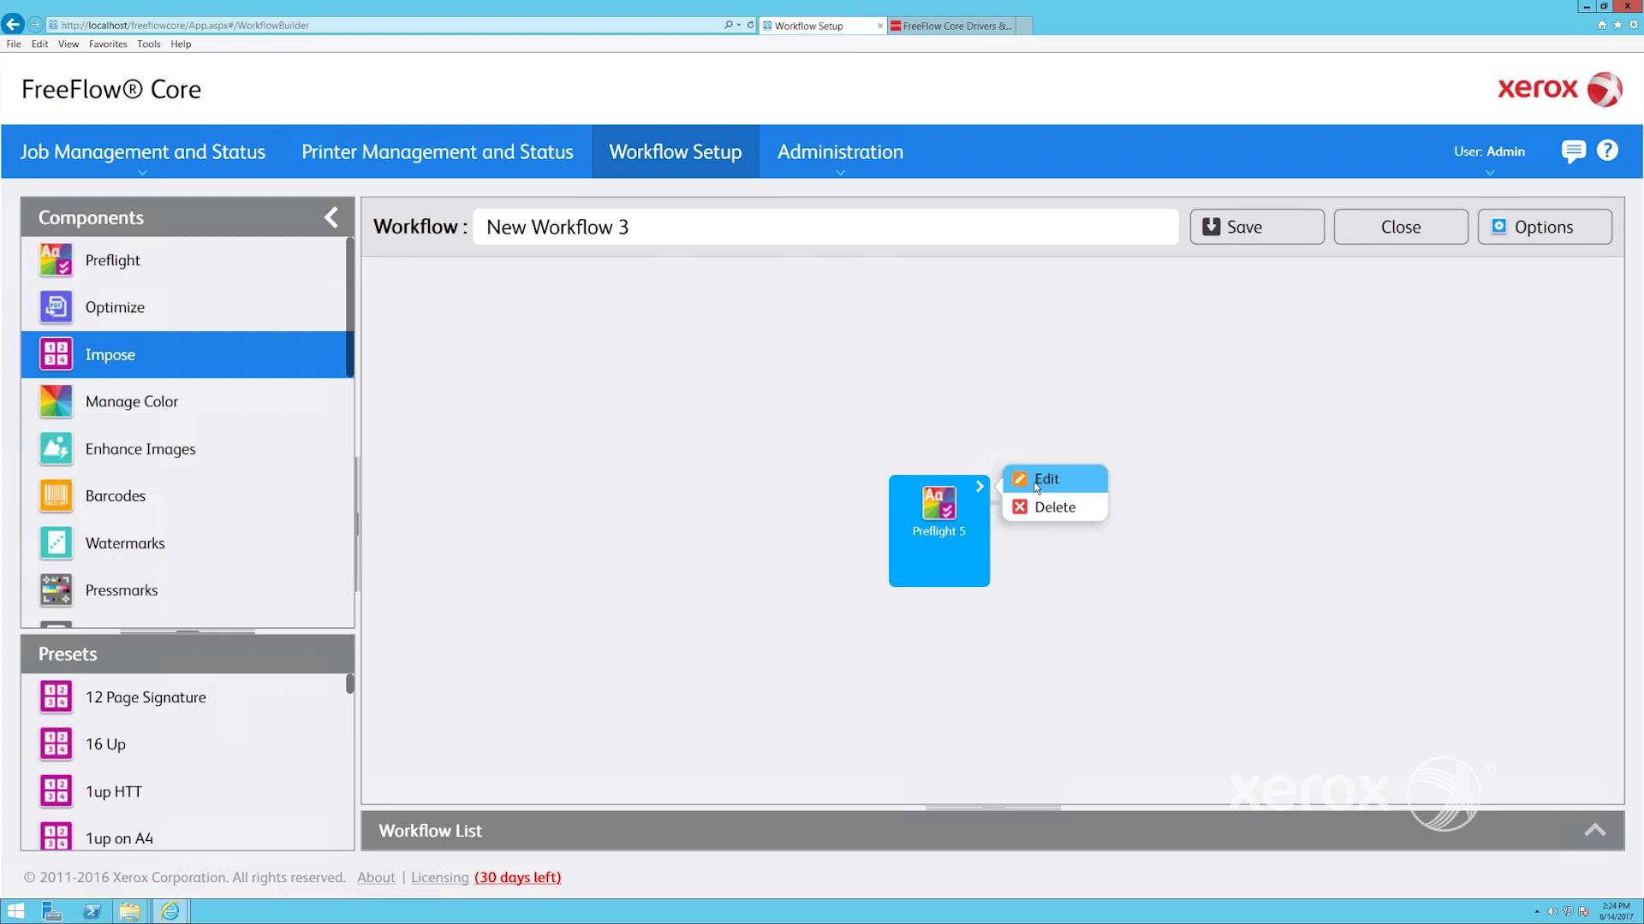
{"action": "left_click", "coordinate": [1037, 485]}
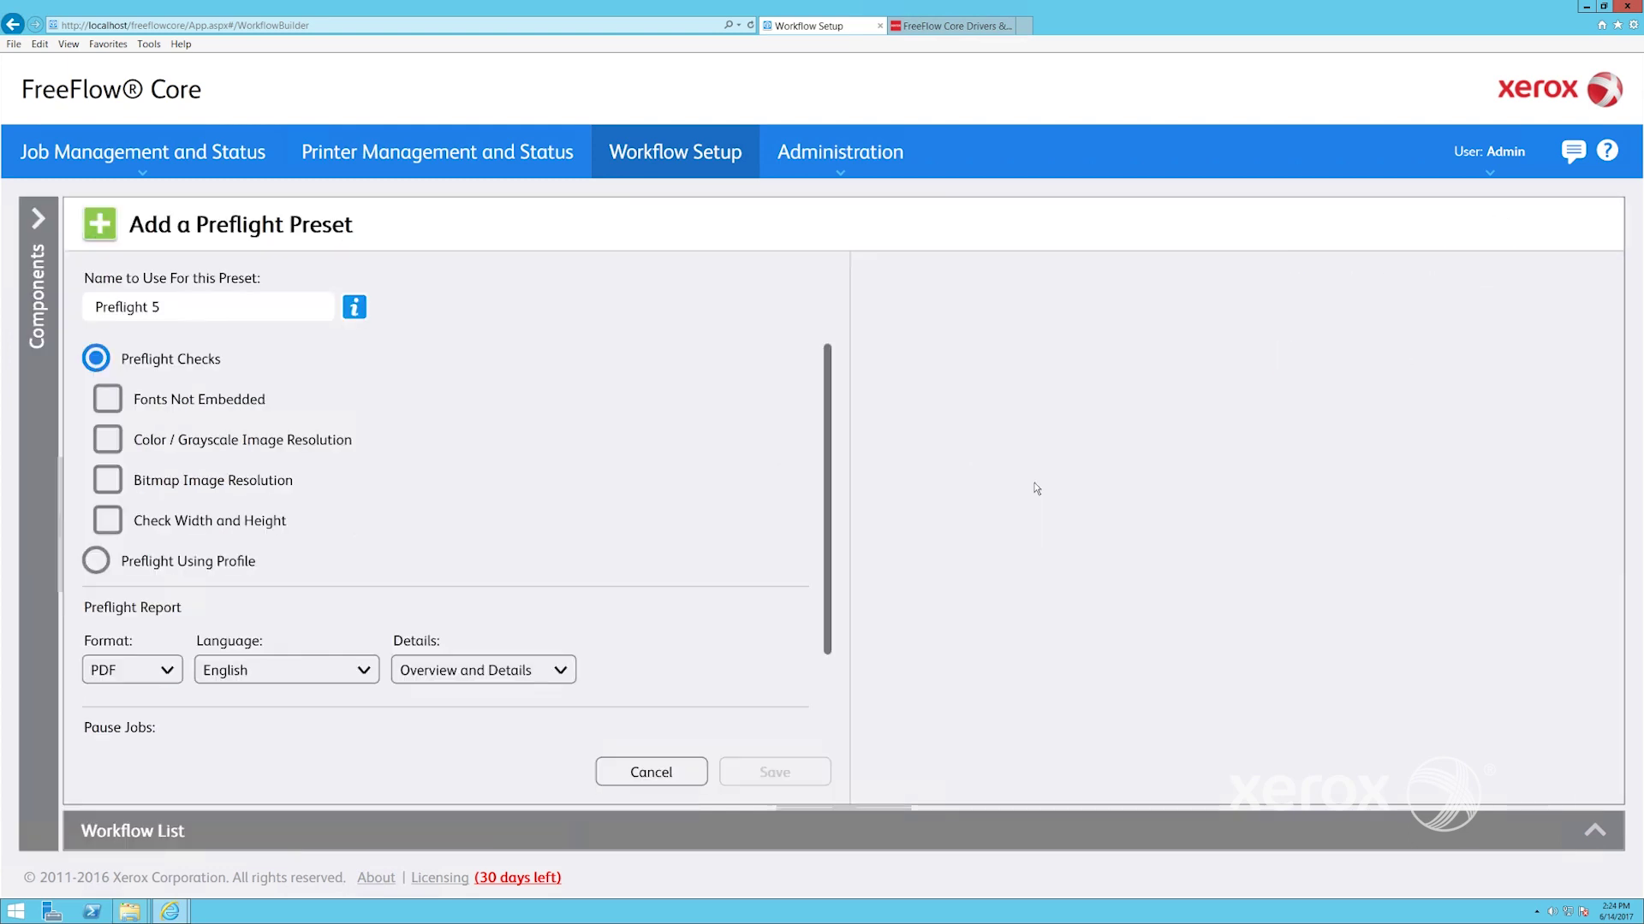
Save the Preflight 5 preset as Preflight 5-test2 with the Fonts Not Embedded check enabled
{"action": "left_click", "coordinate": [168, 307]}
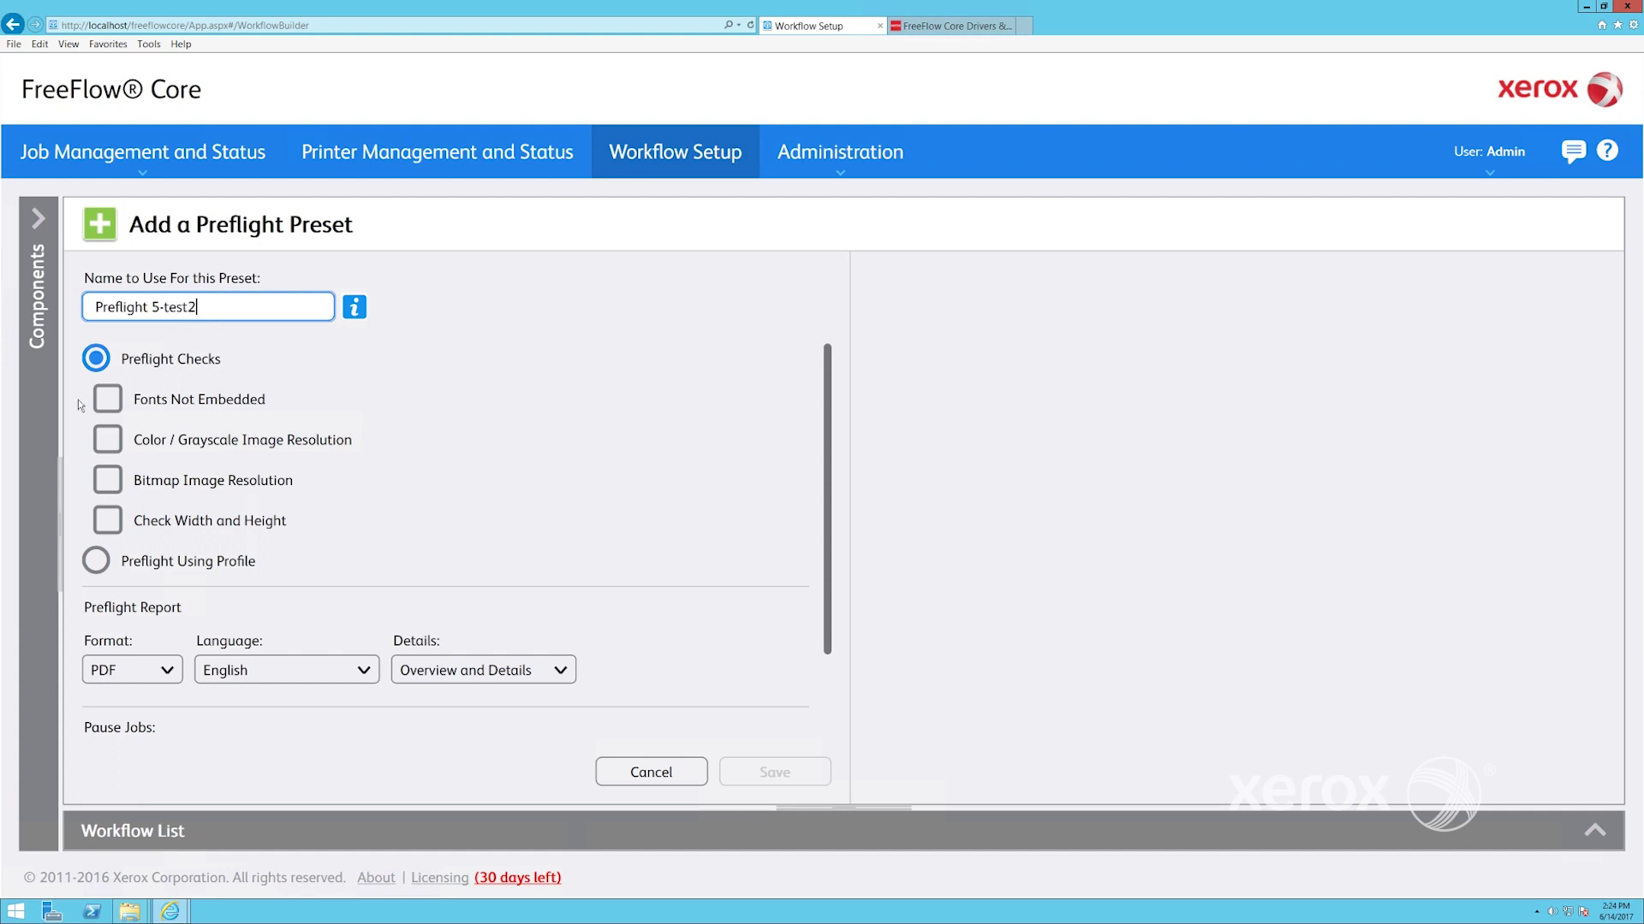
{"action": "left_click", "coordinate": [113, 402]}
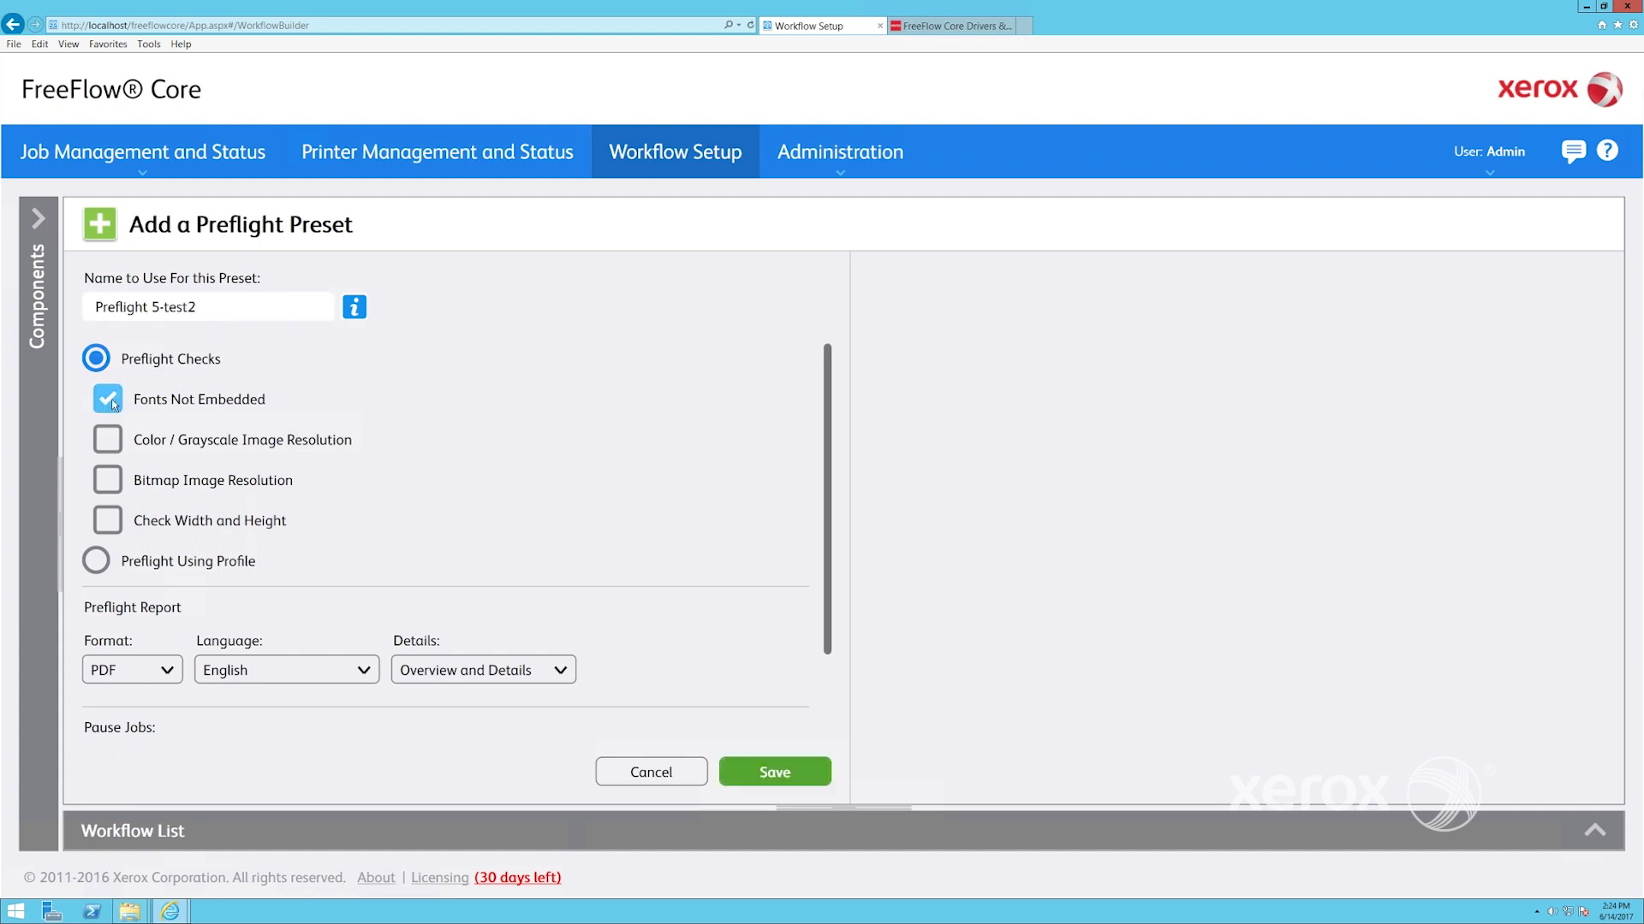
{"action": "left_click", "coordinate": [777, 772]}
{"action": "left_click", "coordinate": [80, 260]}
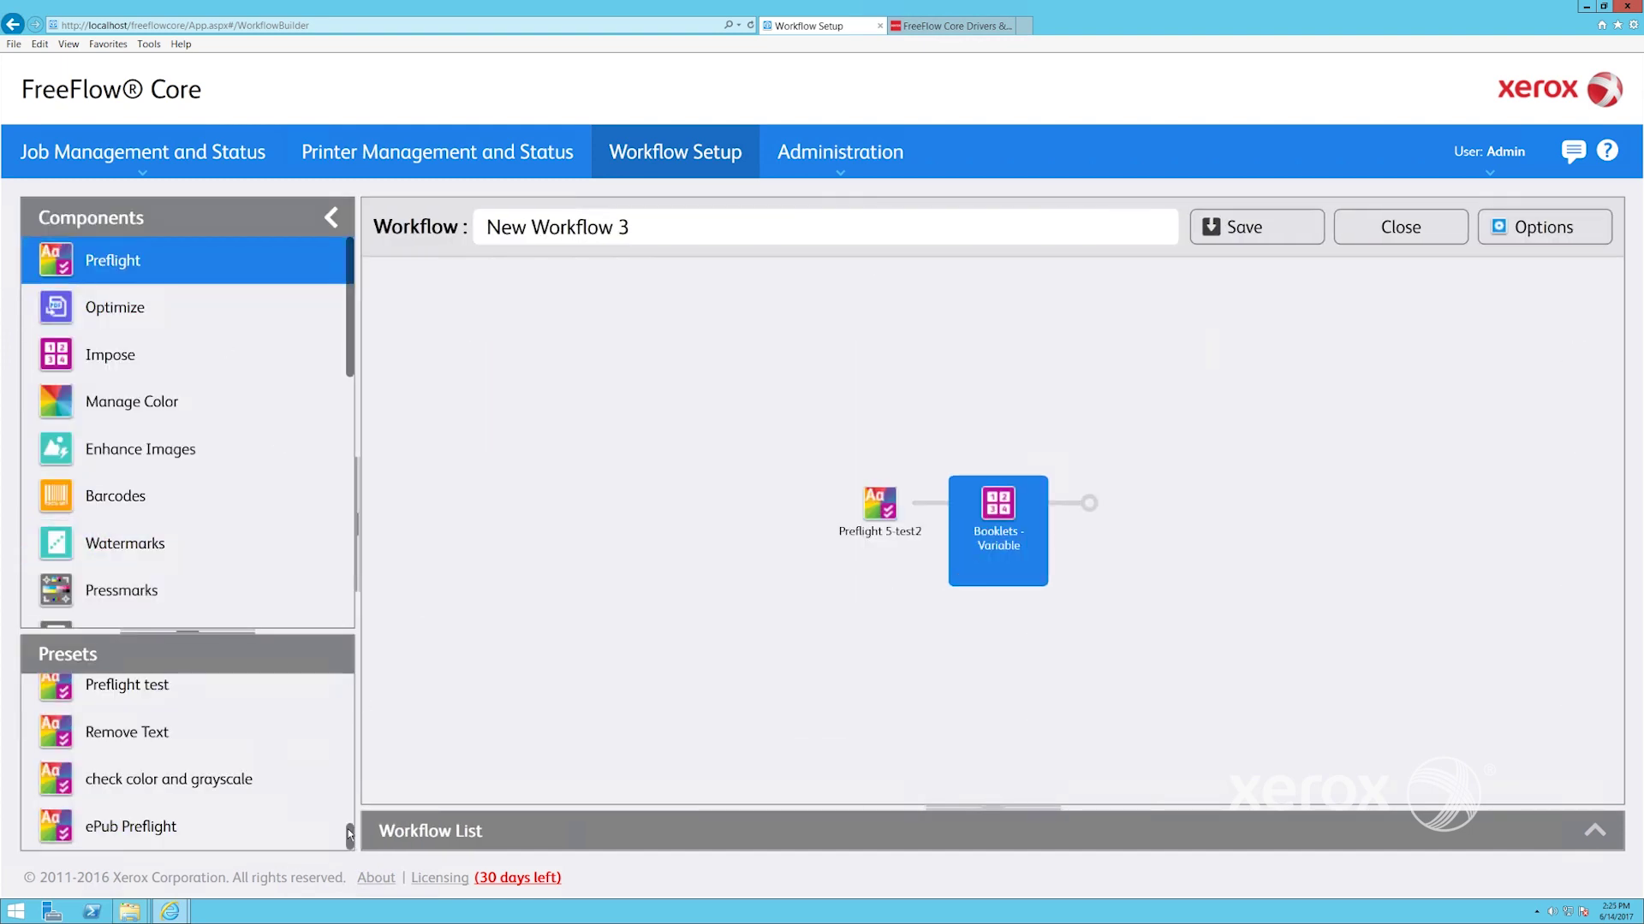
Select the Preflight 5-test2 preset, then bring up ESv5-01 Preflight & Print from the workflow list
{"action": "left_click_drag", "start_coordinate": [351, 834], "coordinate": [351, 790]}
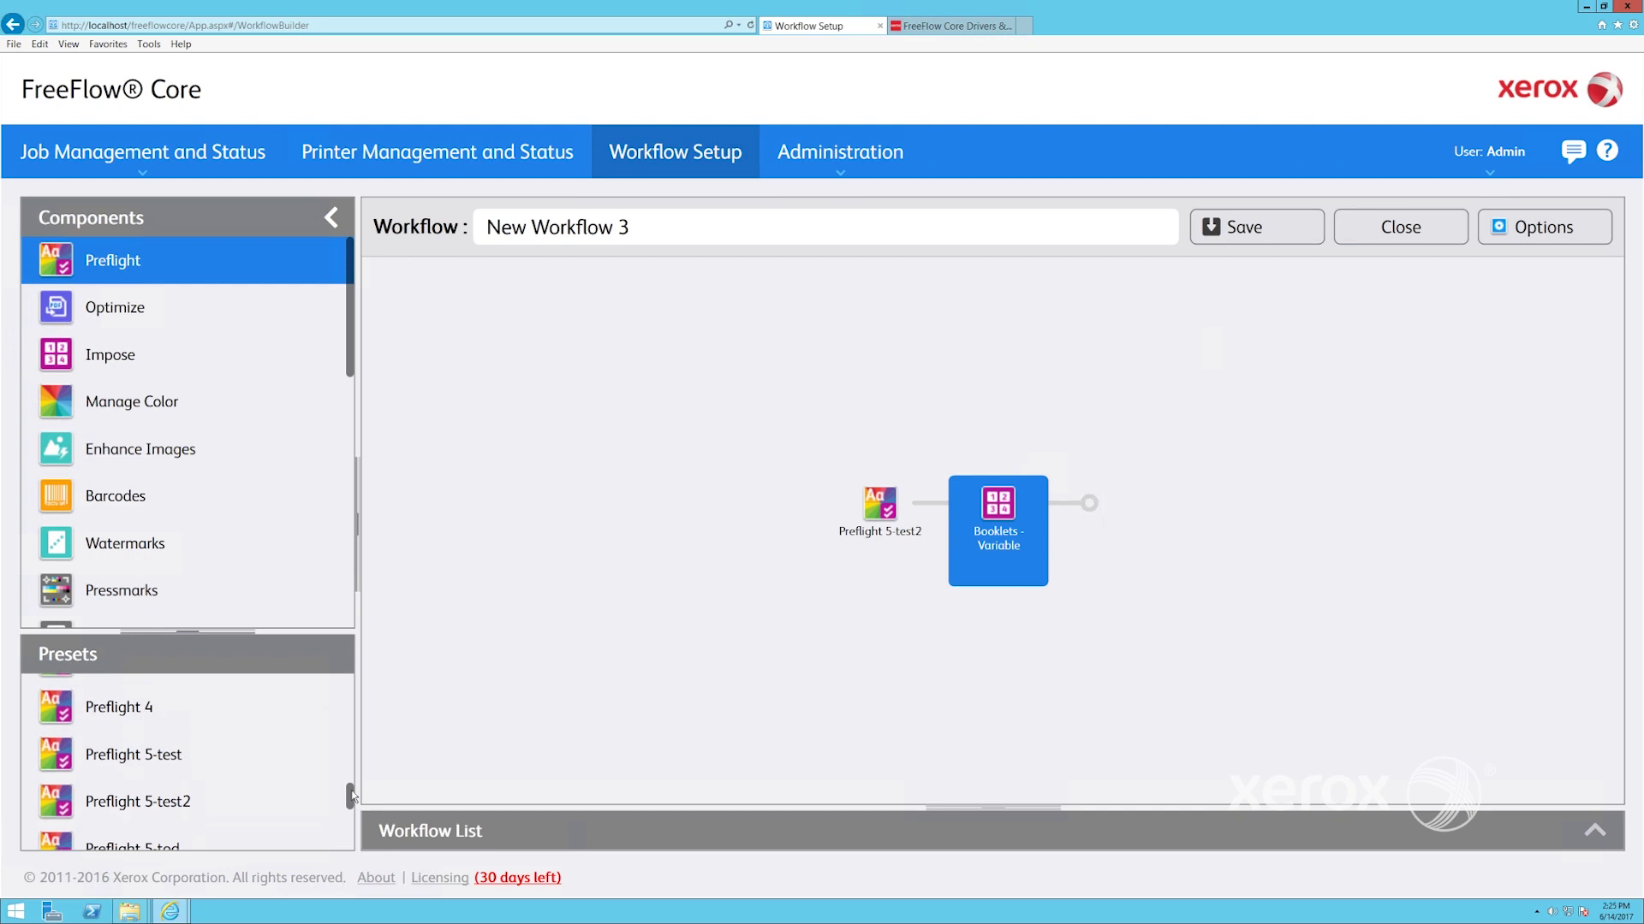
{"action": "left_click", "coordinate": [231, 802]}
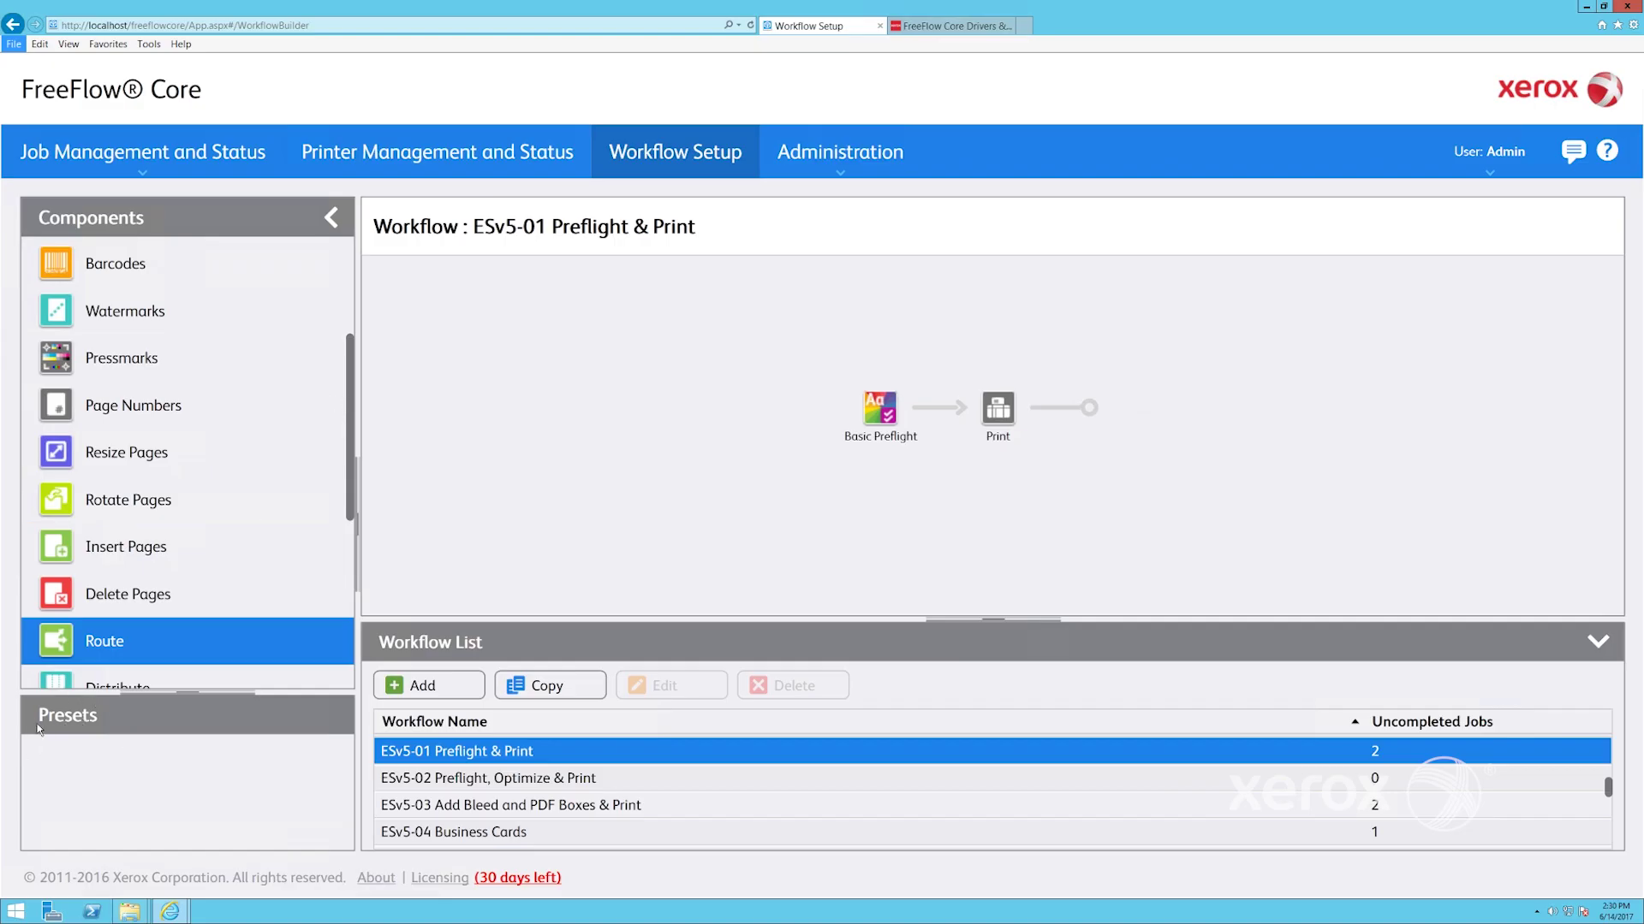
{"action": "left_click", "coordinate": [359, 437]}
Open the Basic Preflight preset, view the workflows that use it, and cancel without changes
{"action": "scroll", "coordinate": [197, 311], "scroll_direction": "up", "scroll_amount": 3}
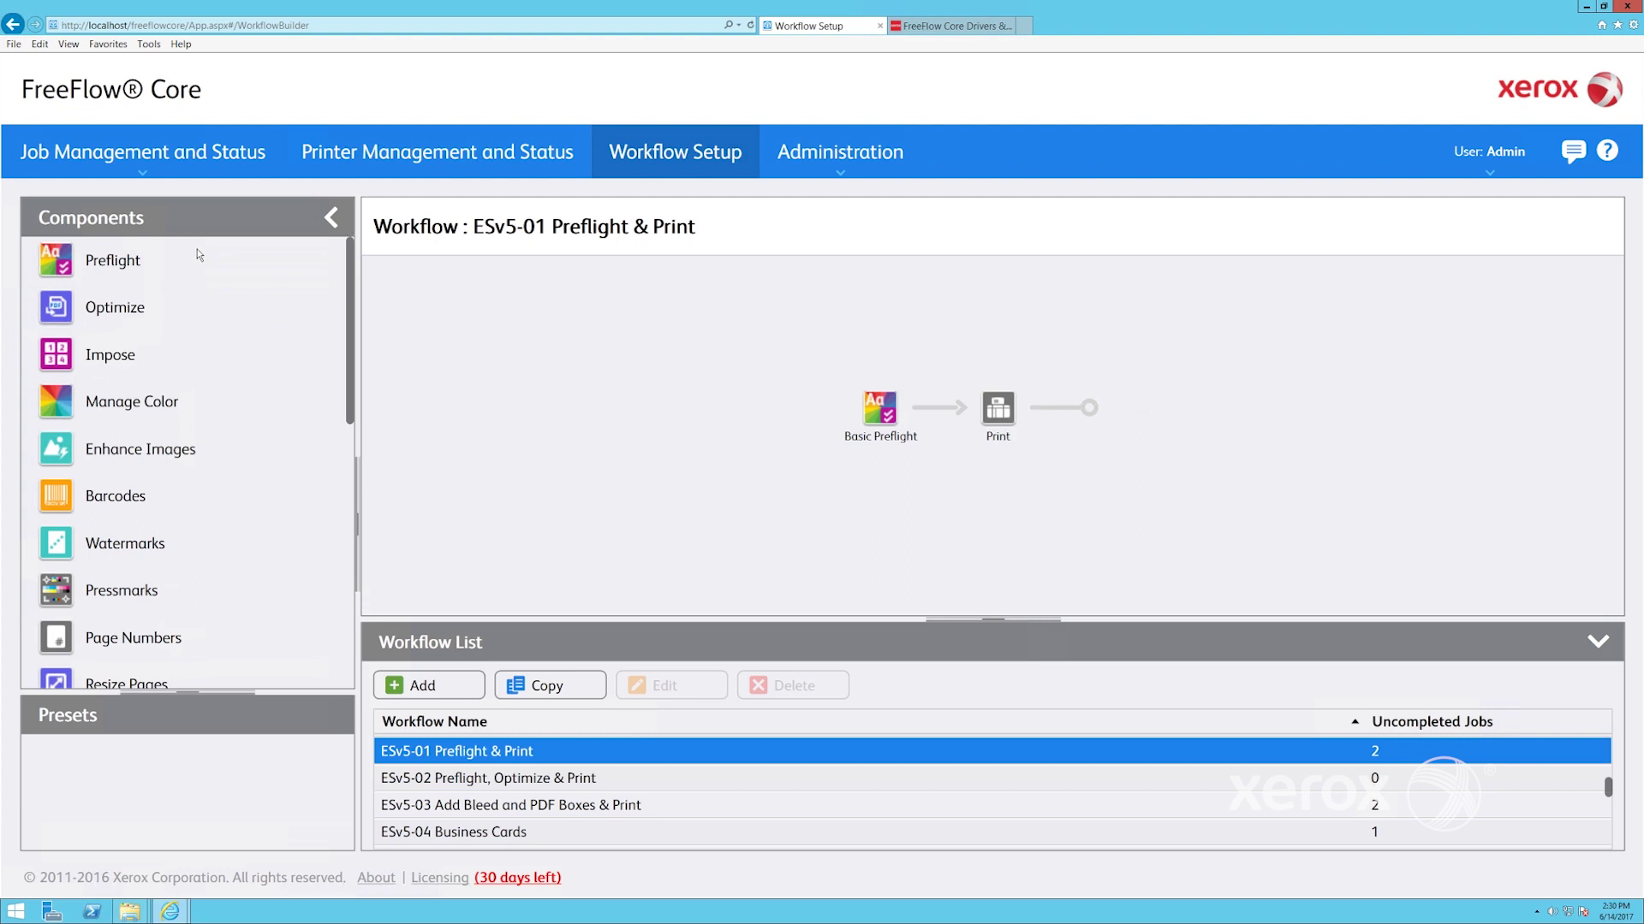
{"action": "left_click", "coordinate": [138, 271]}
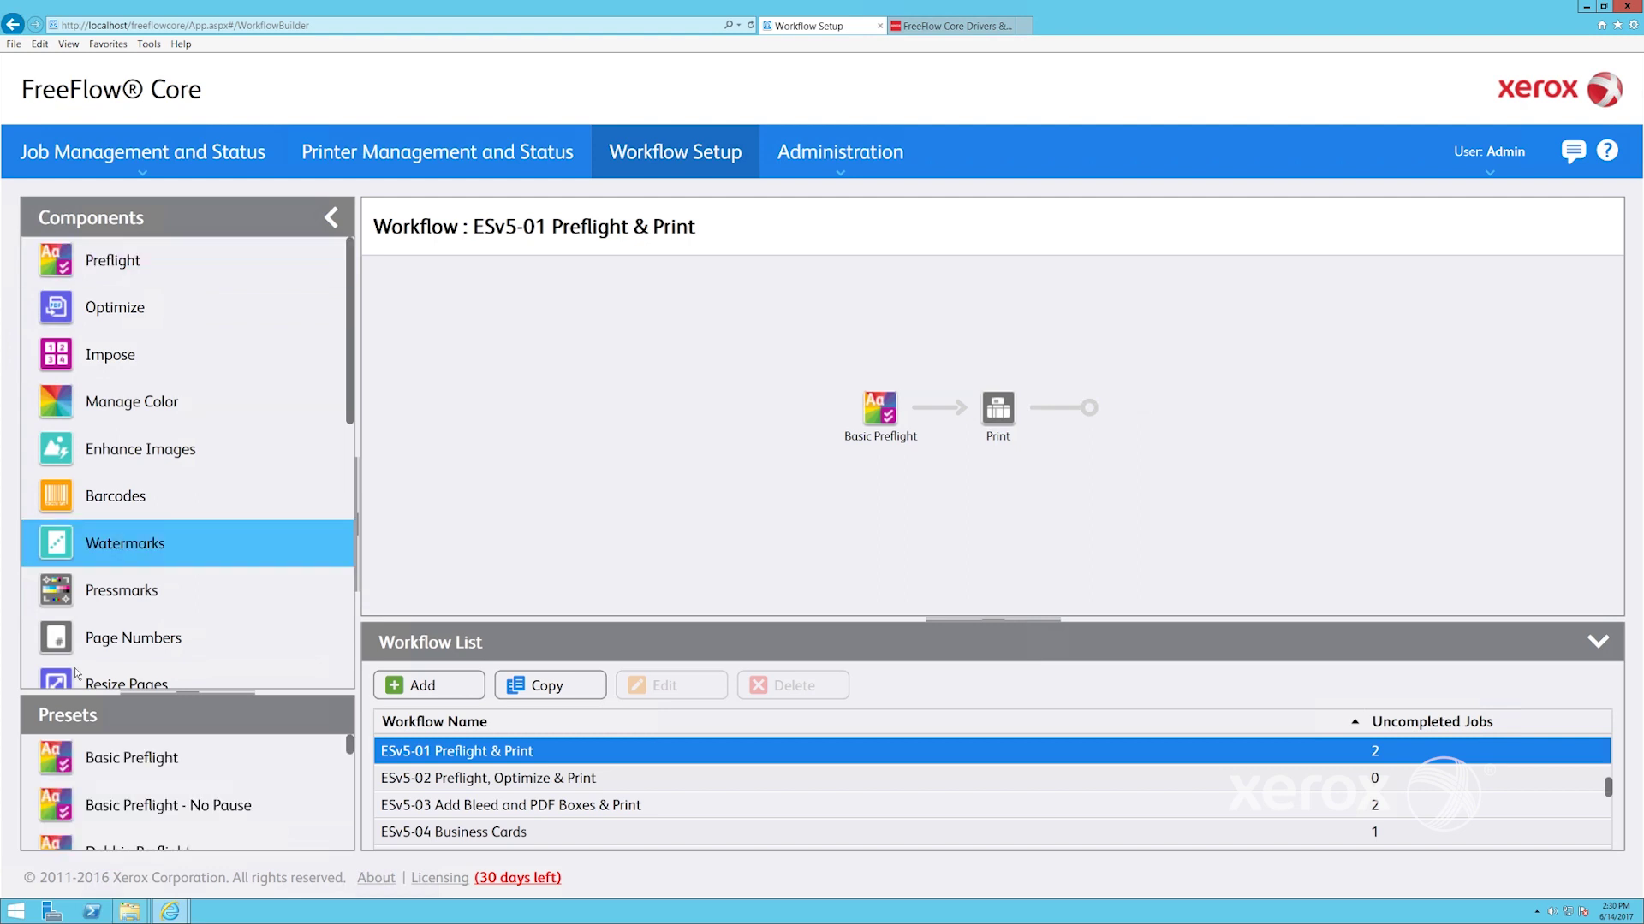
{"action": "left_click_drag", "start_coordinate": [188, 693], "coordinate": [187, 422]}
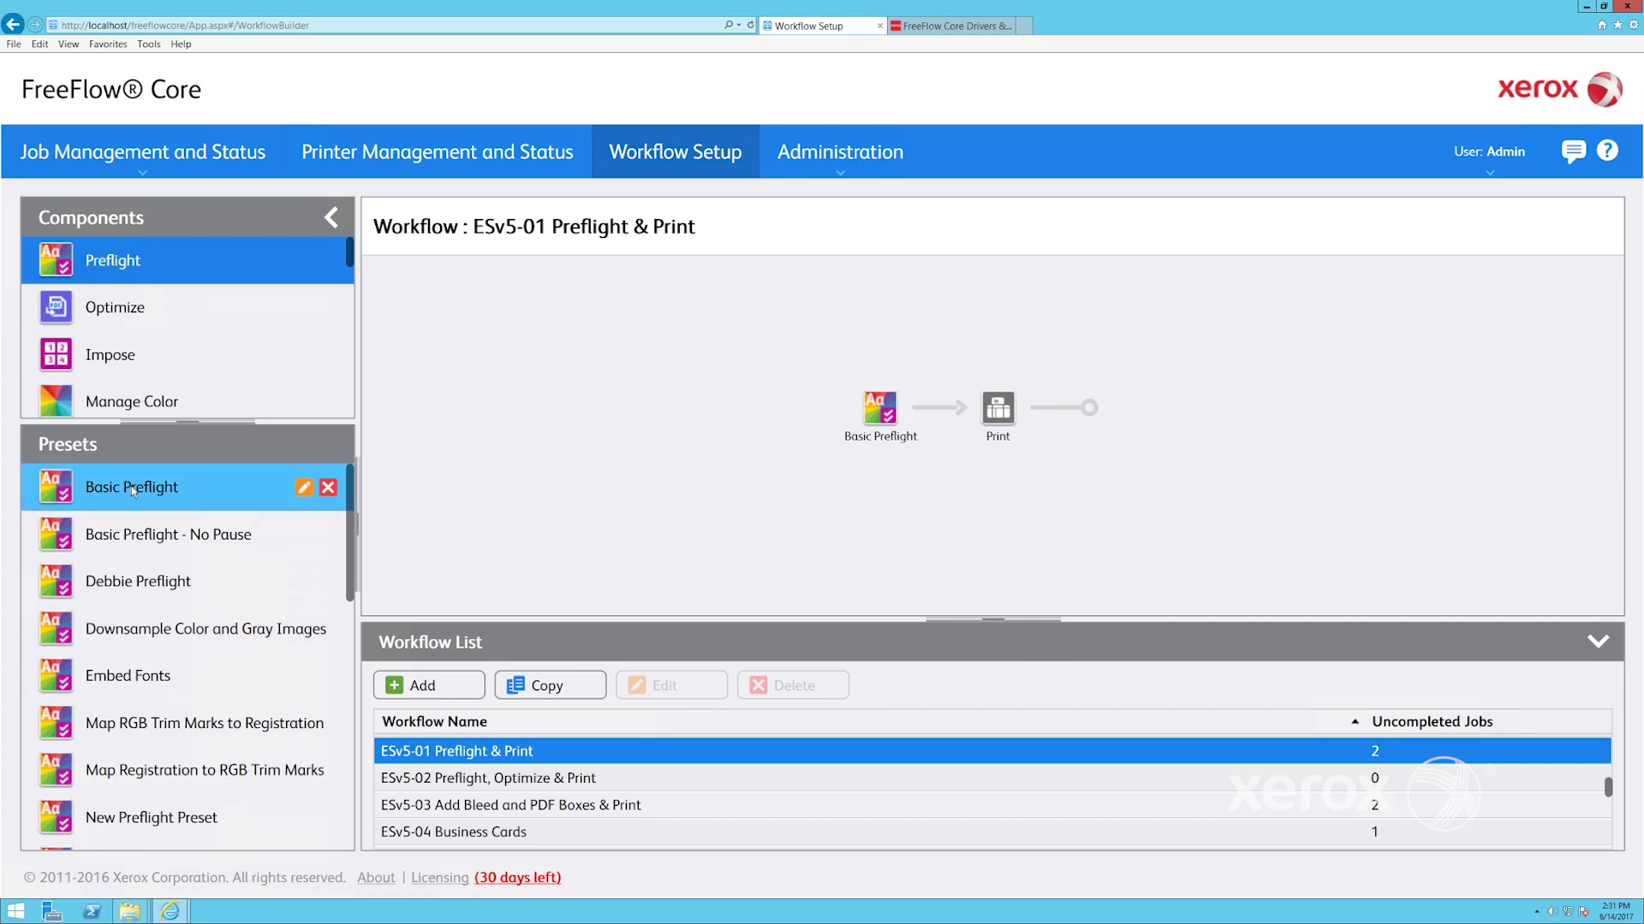
{"action": "left_click", "coordinate": [302, 489]}
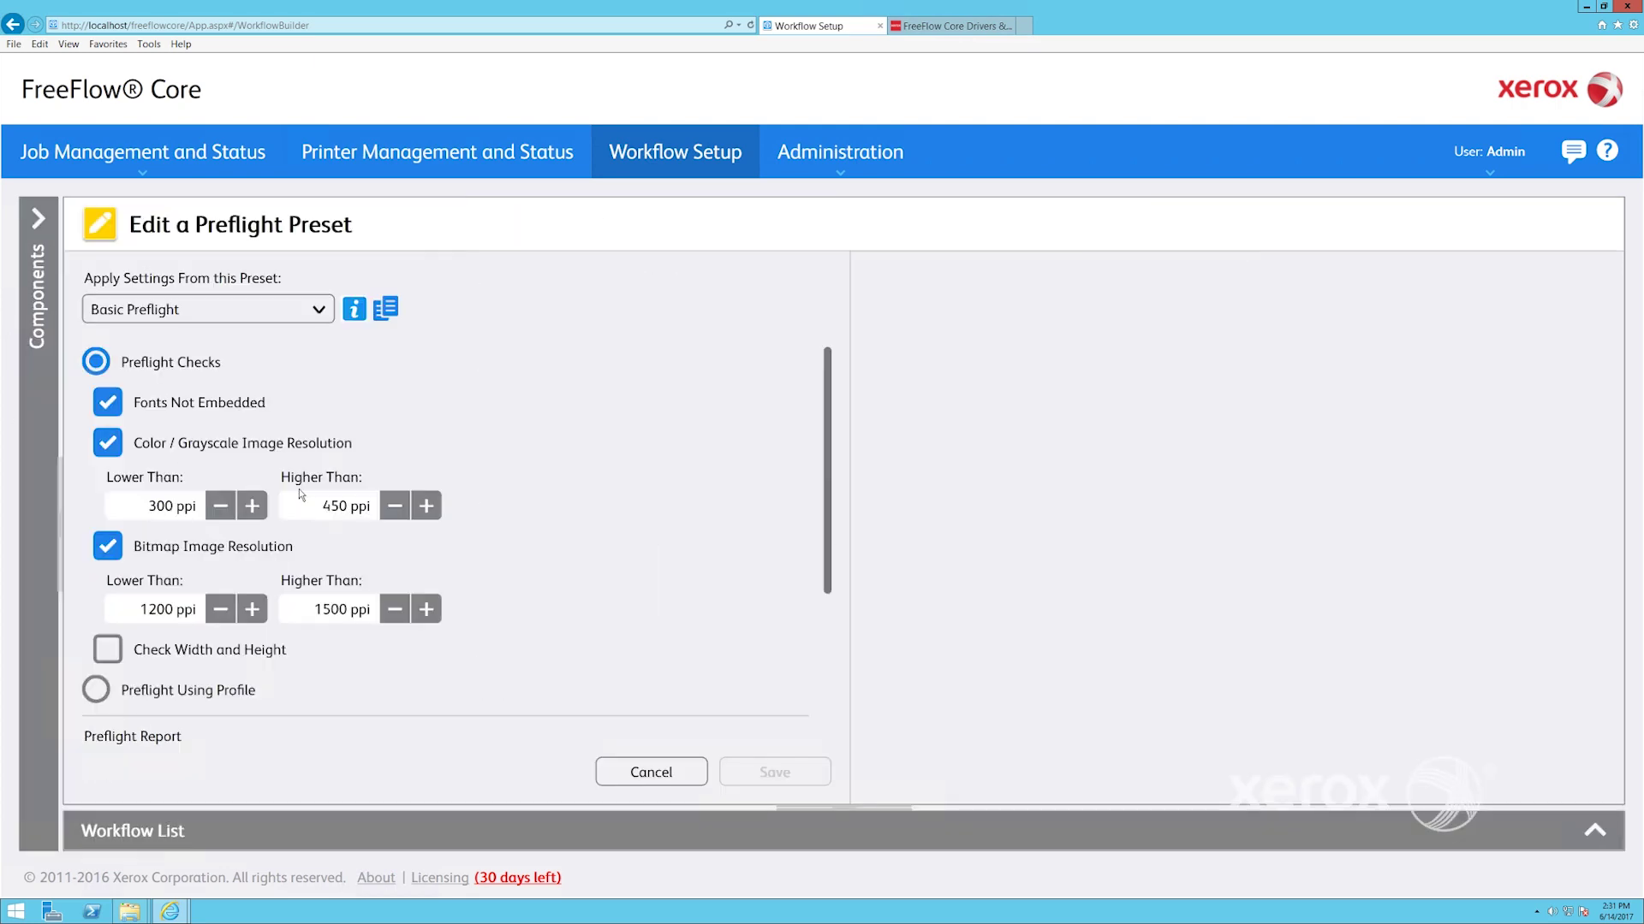
{"action": "left_click", "coordinate": [353, 309]}
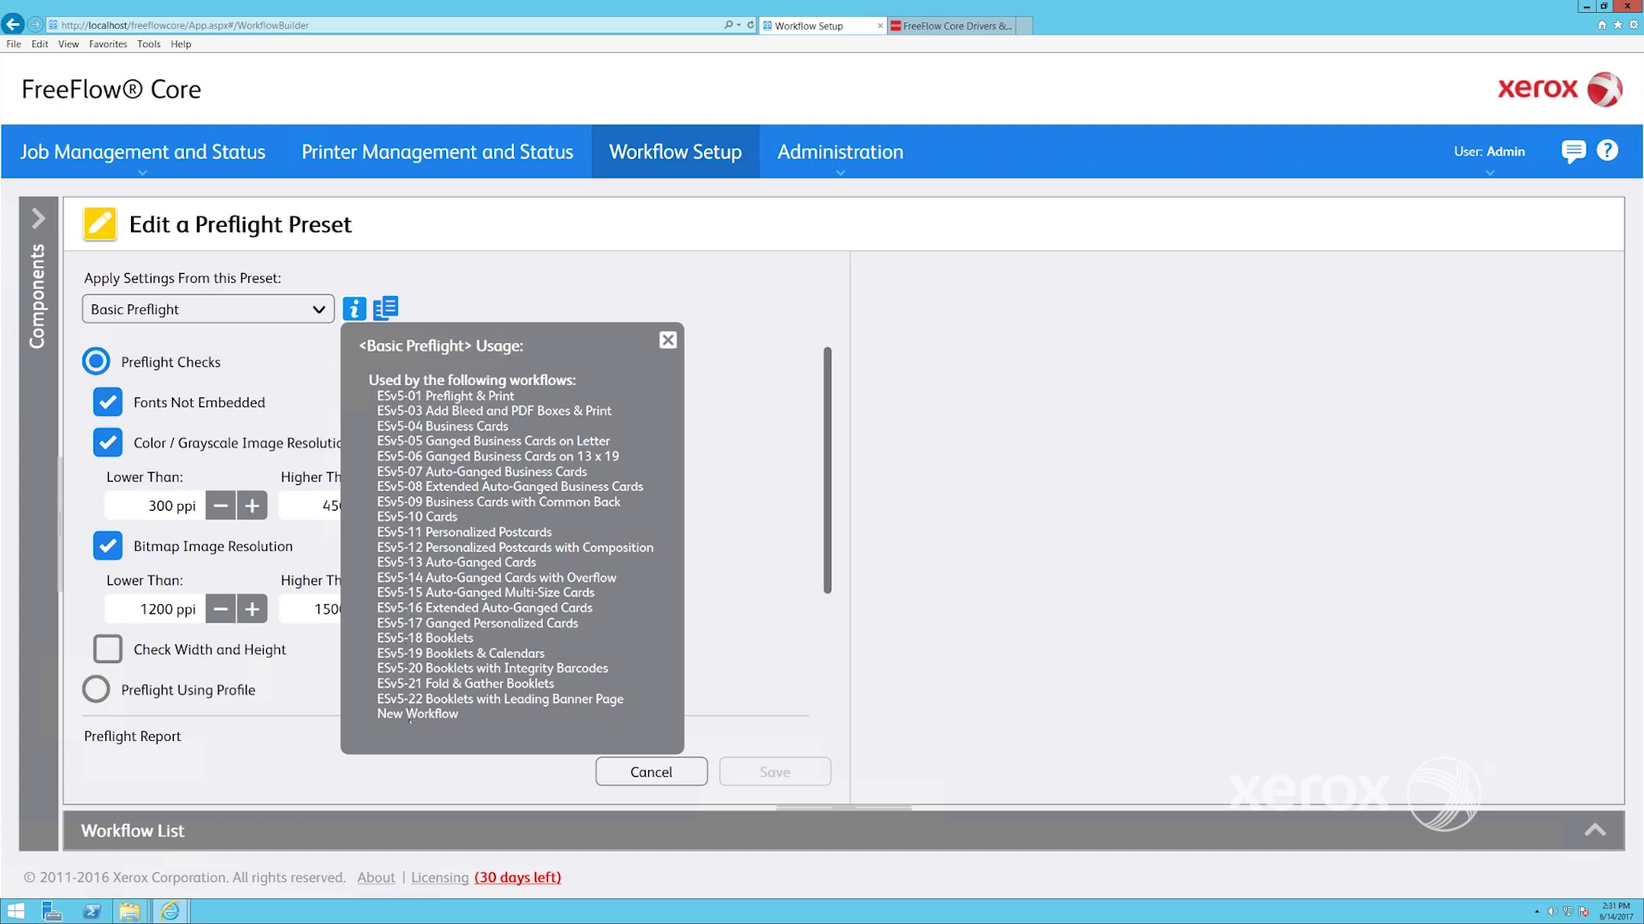
{"action": "left_click", "coordinate": [668, 344]}
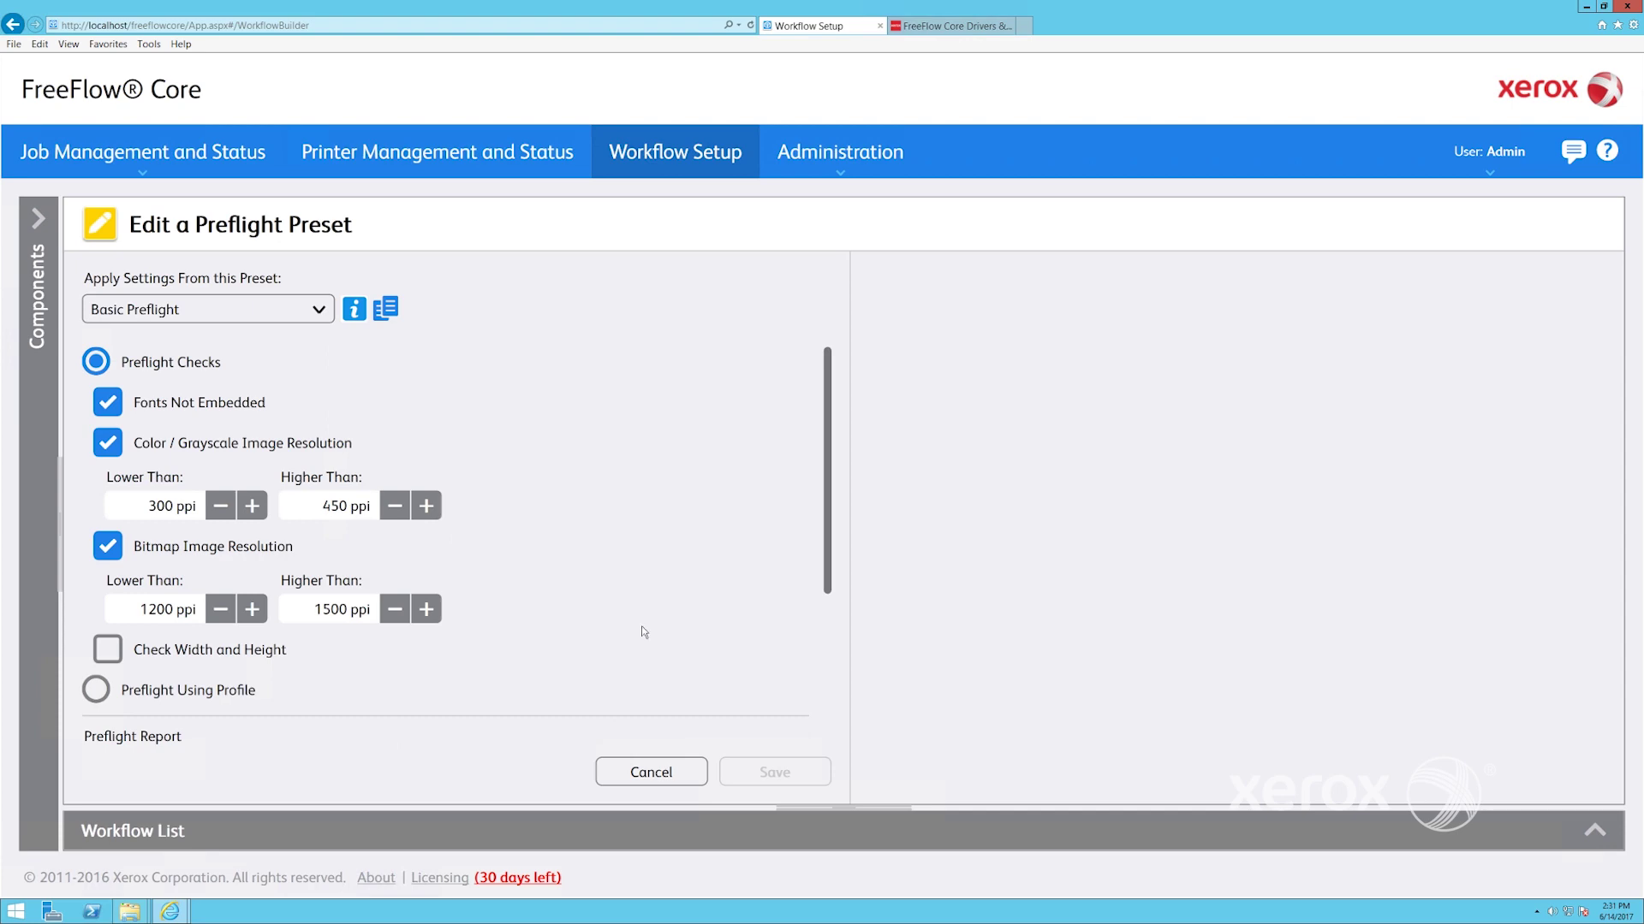
{"action": "left_click", "coordinate": [651, 772]}
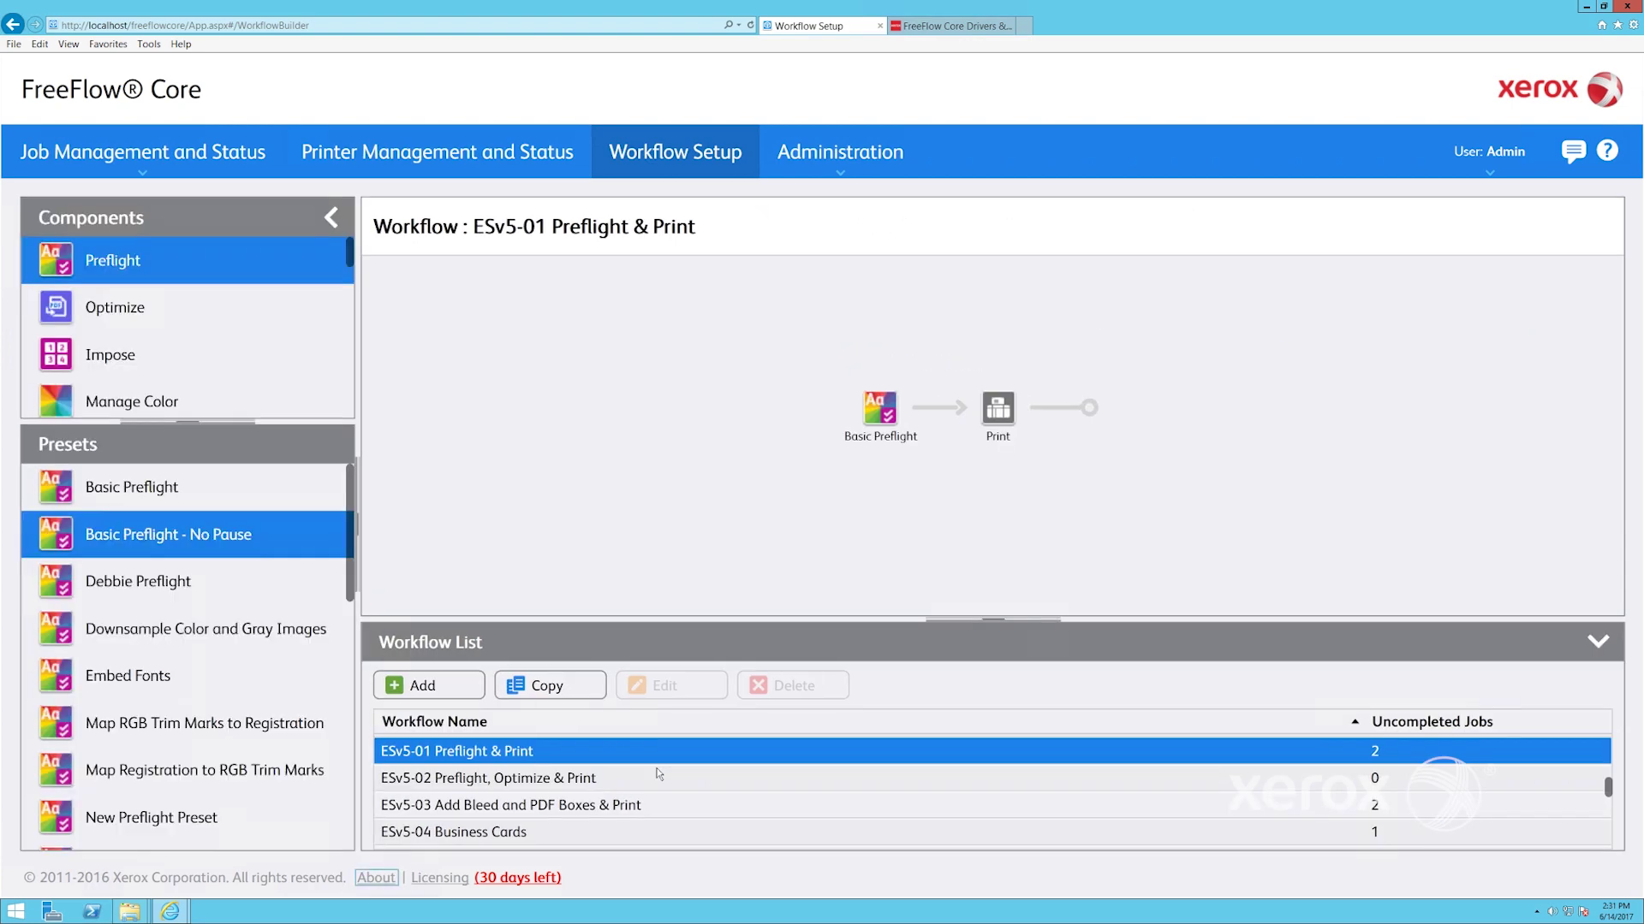
Try to bring up the Basic Preflight - No Pause preset, dismissing the stray context popup
{"action": "right_click", "coordinate": [227, 545]}
{"action": "left_click", "coordinate": [226, 540]}
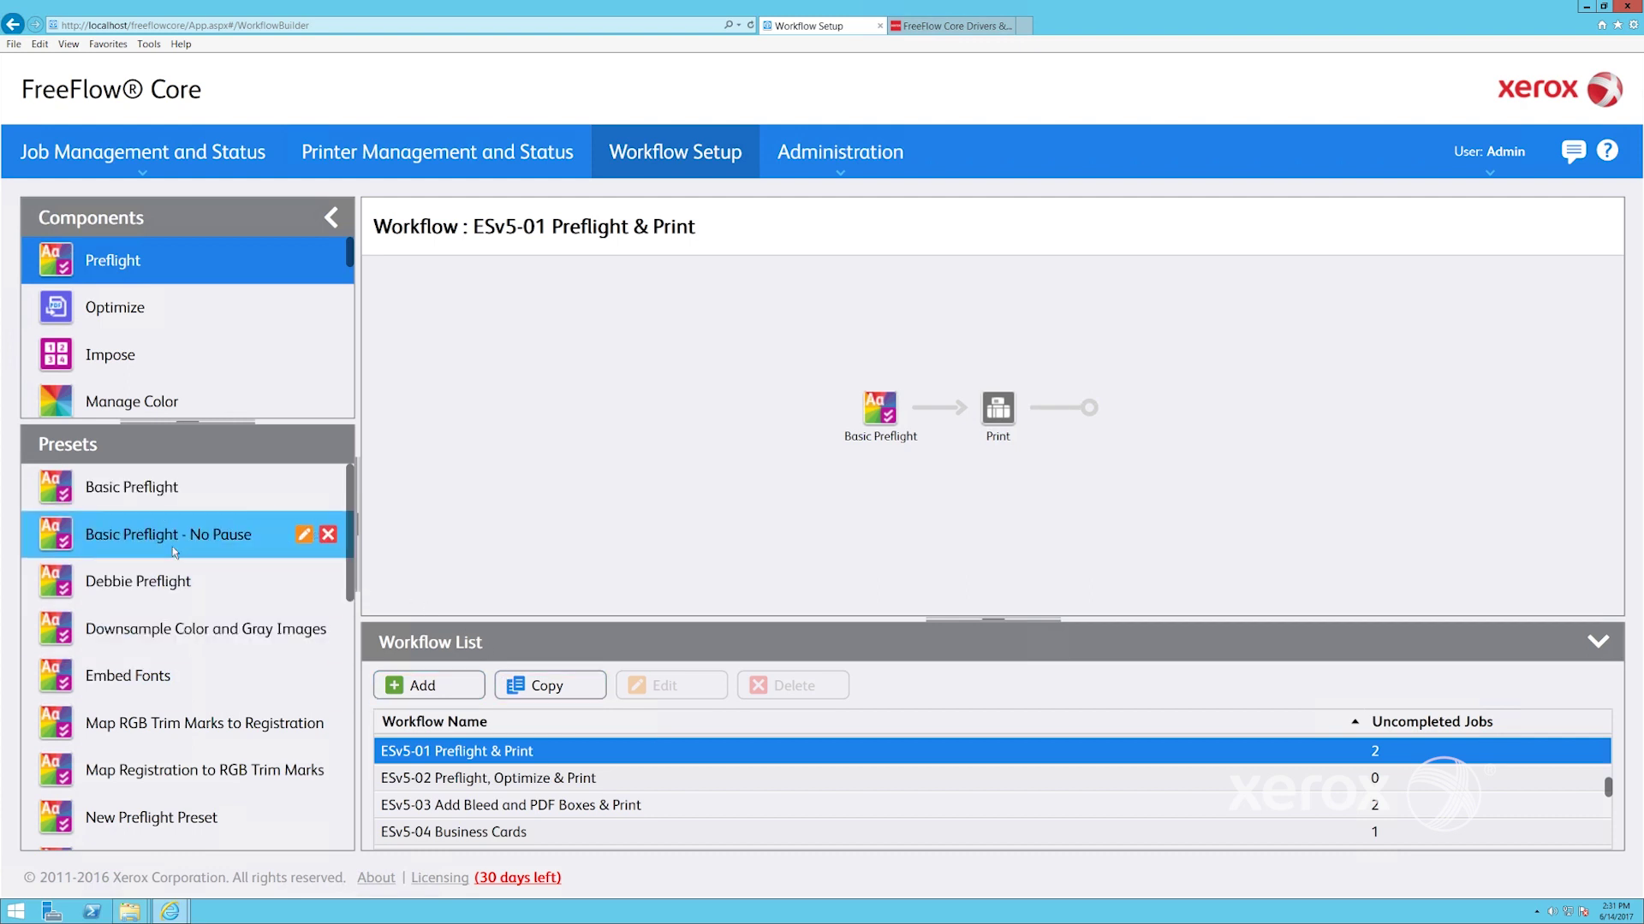
Open the Basic Preflight - No Pause preset, keep it as the applied preset, and cancel
{"action": "left_click", "coordinate": [304, 536]}
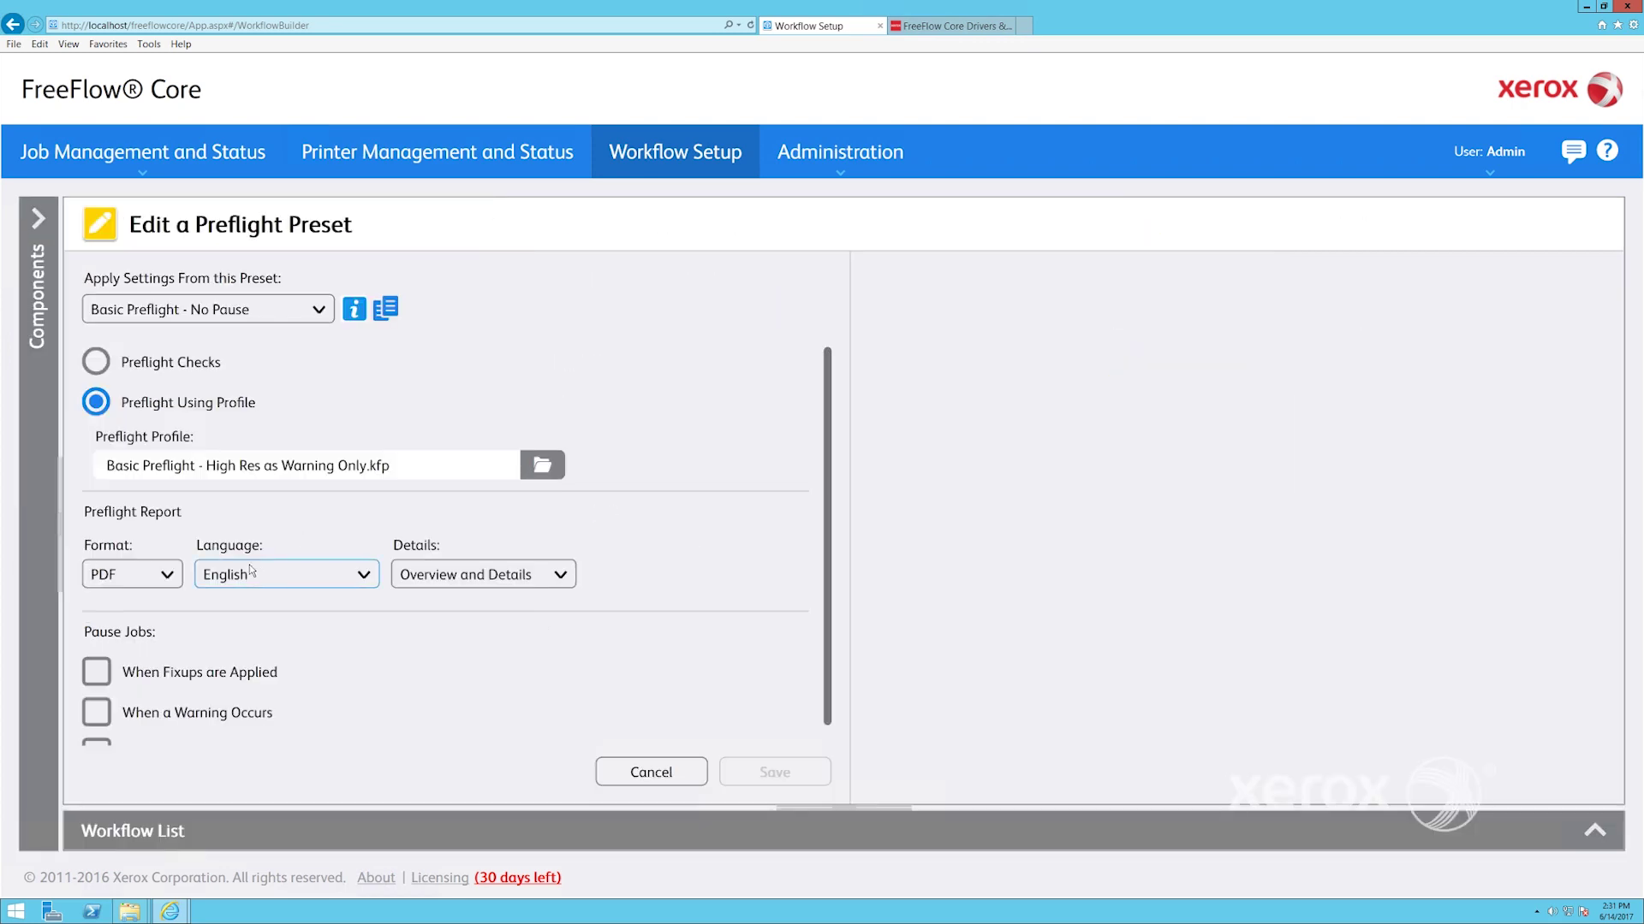
{"action": "left_click", "coordinate": [318, 310]}
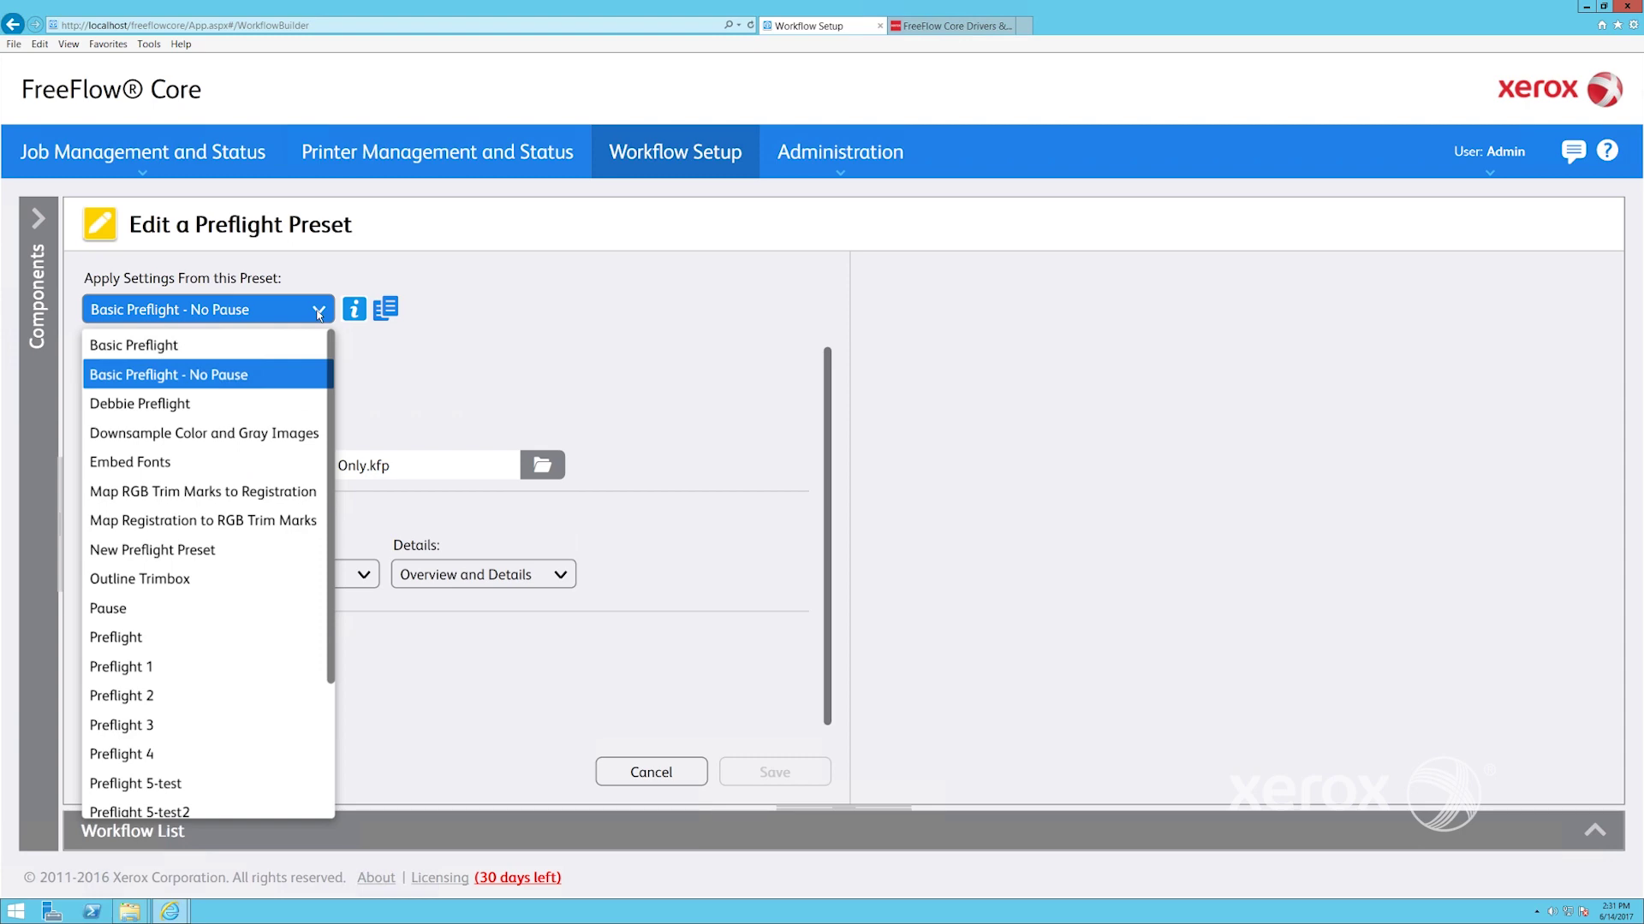
{"action": "left_click", "coordinate": [484, 558]}
{"action": "left_click", "coordinate": [659, 783]}
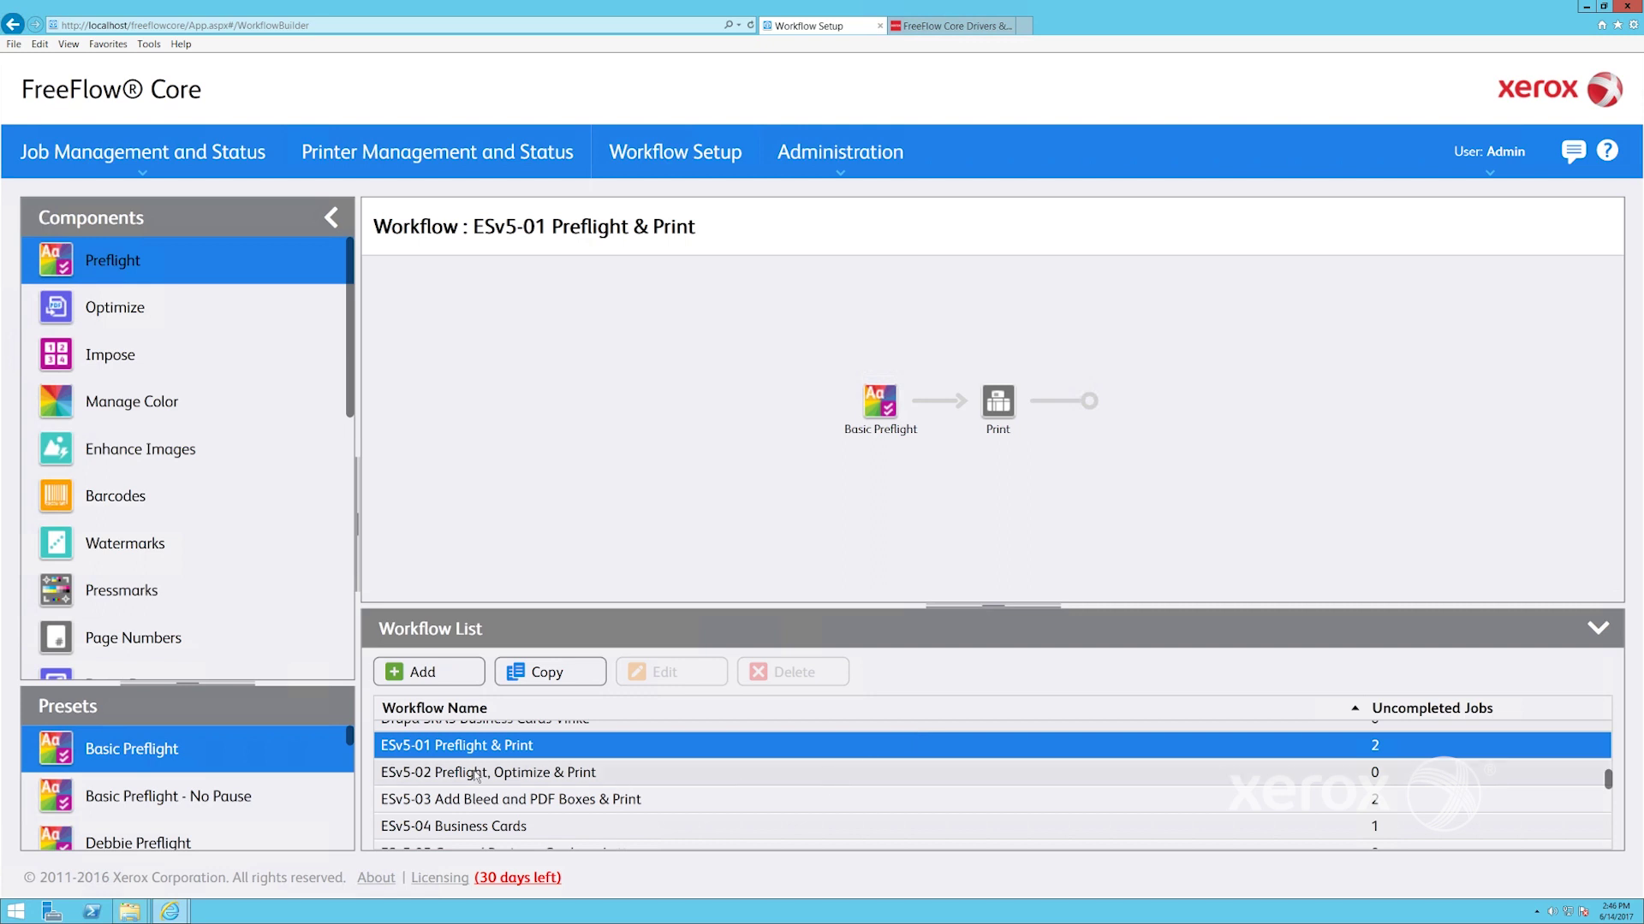
Enlarge the workflow list, view the ESv5-02 through ESv5-07 diagrams, then start a blank workflow
{"action": "left_click_drag", "start_coordinate": [996, 607], "coordinate": [993, 541]}
{"action": "left_click", "coordinate": [407, 709]}
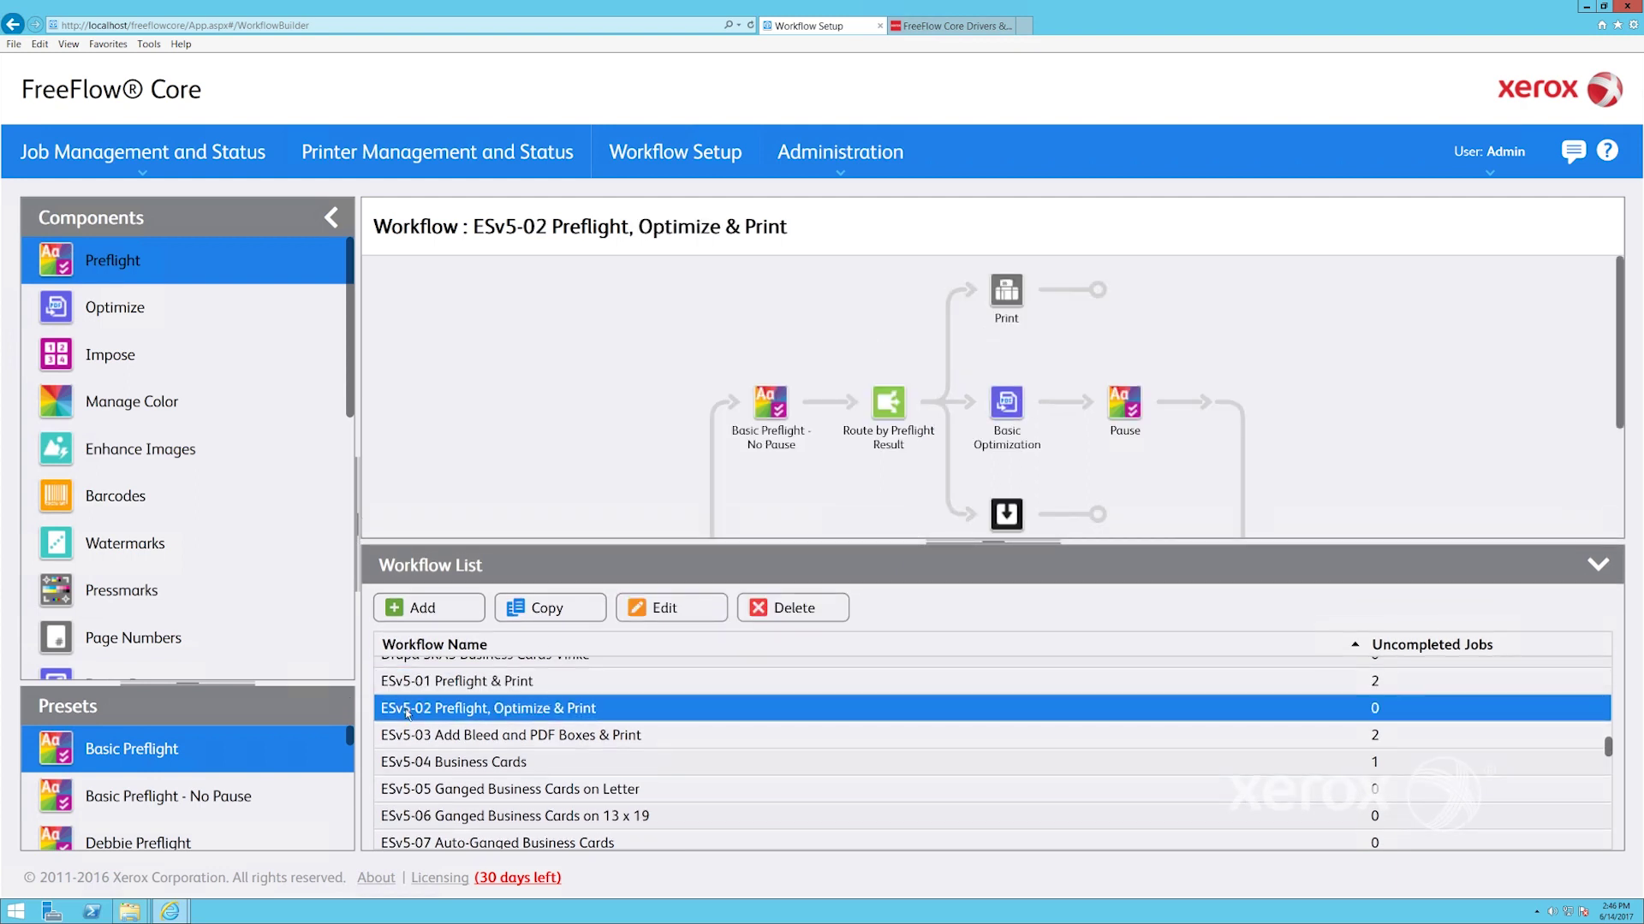
{"action": "left_click", "coordinate": [408, 741]}
{"action": "left_click", "coordinate": [417, 766]}
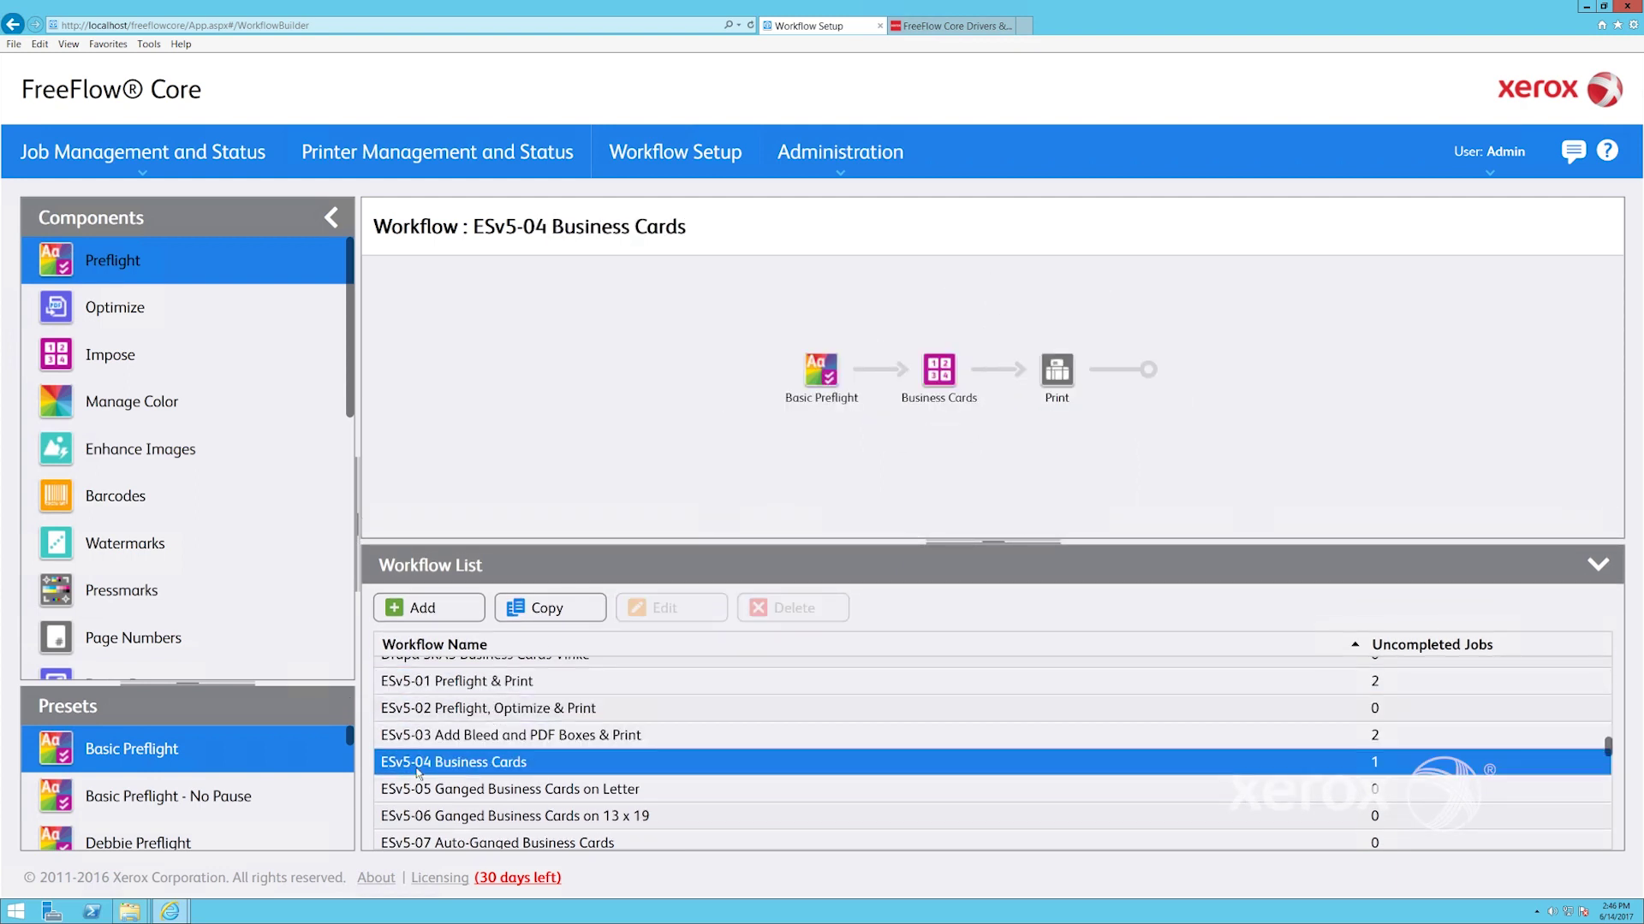
{"action": "left_click", "coordinate": [422, 789]}
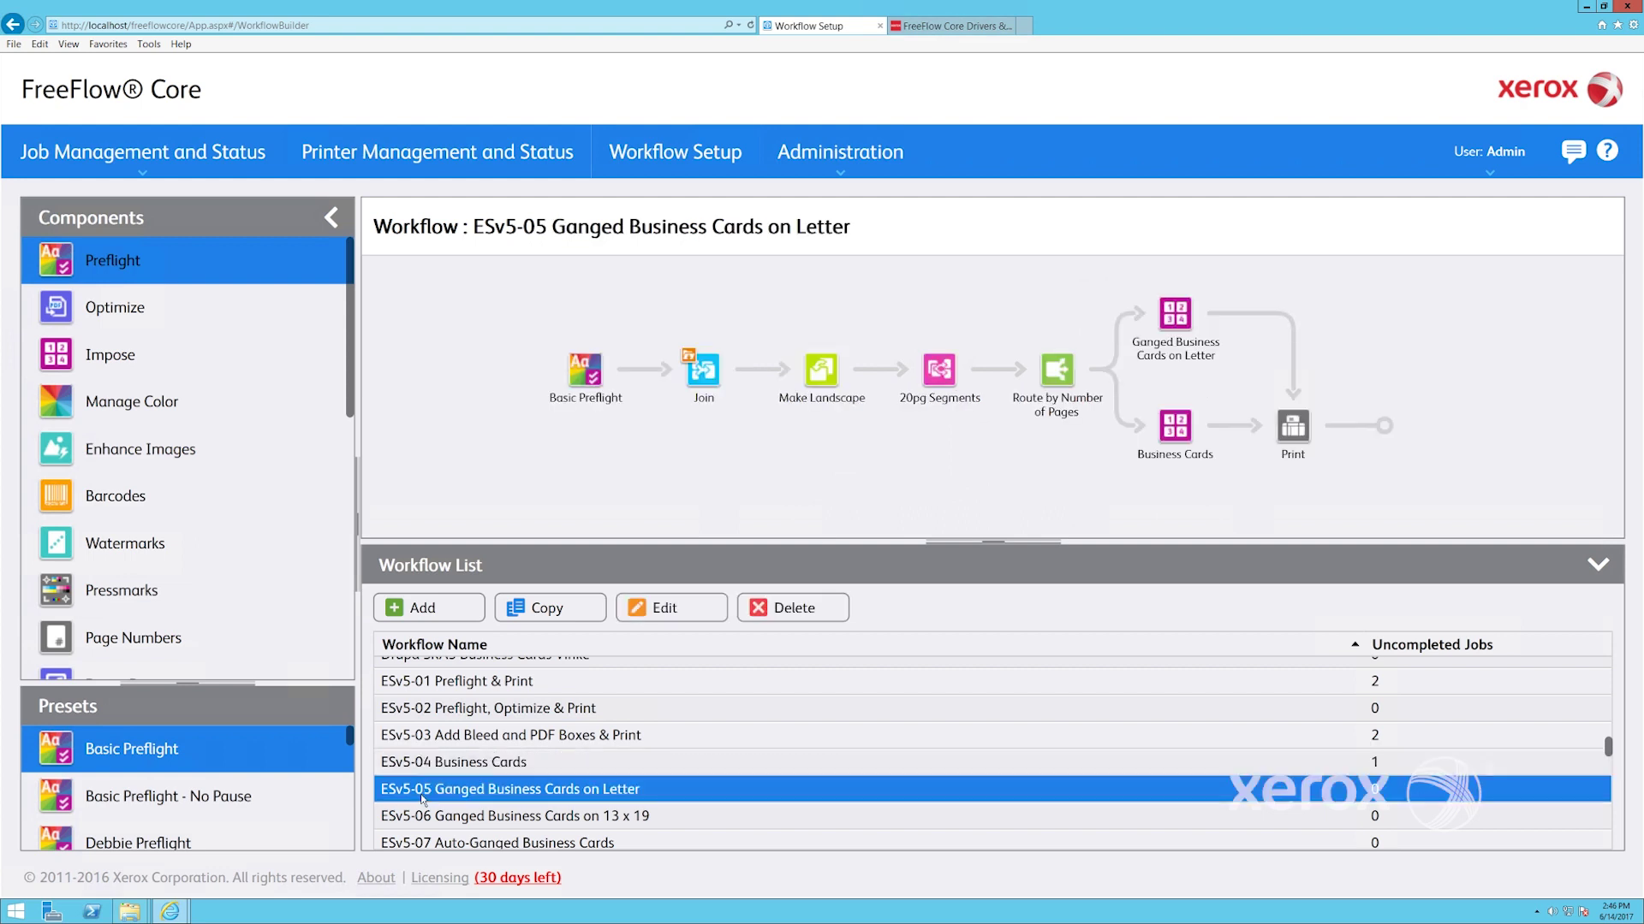
{"action": "left_click", "coordinate": [427, 818]}
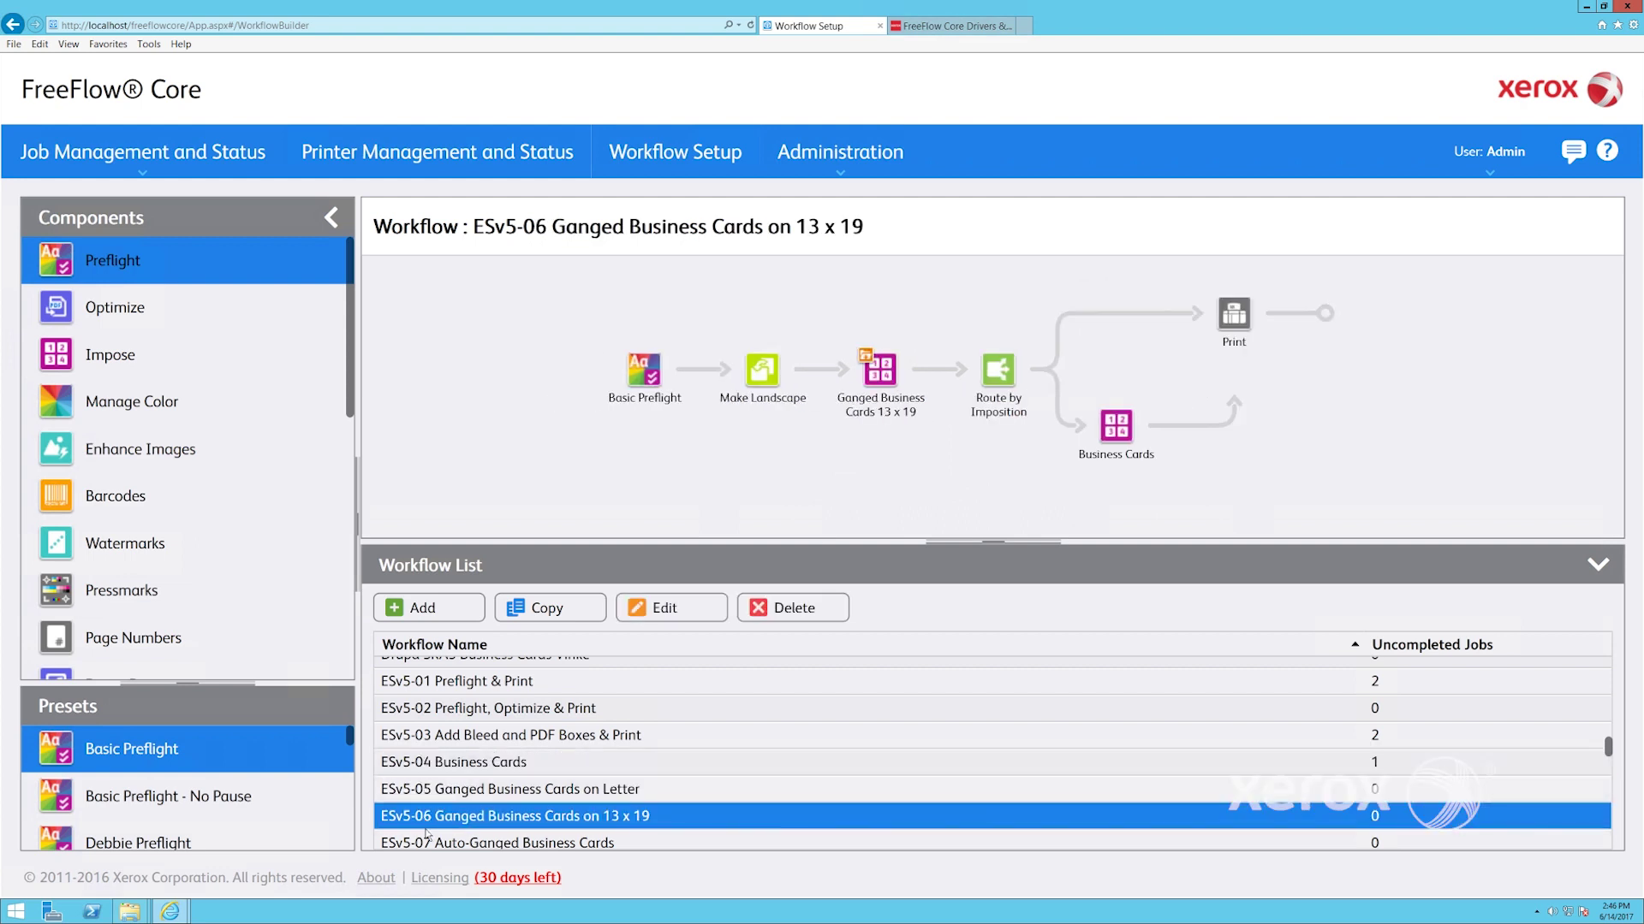
{"action": "left_click", "coordinate": [428, 845]}
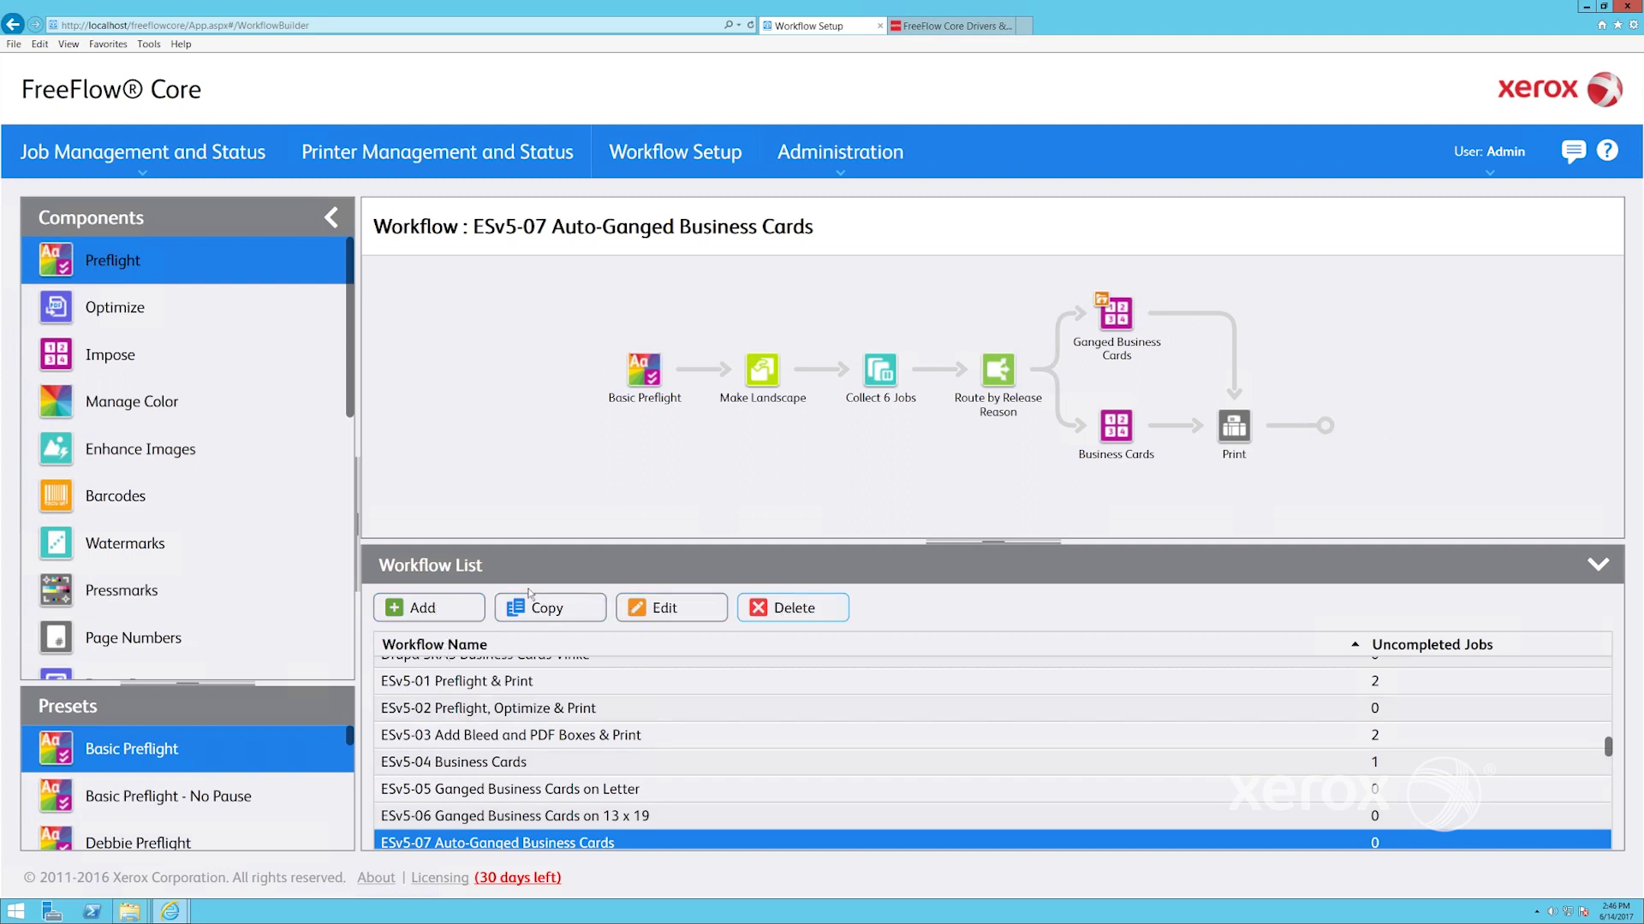
{"action": "left_click", "coordinate": [398, 609]}
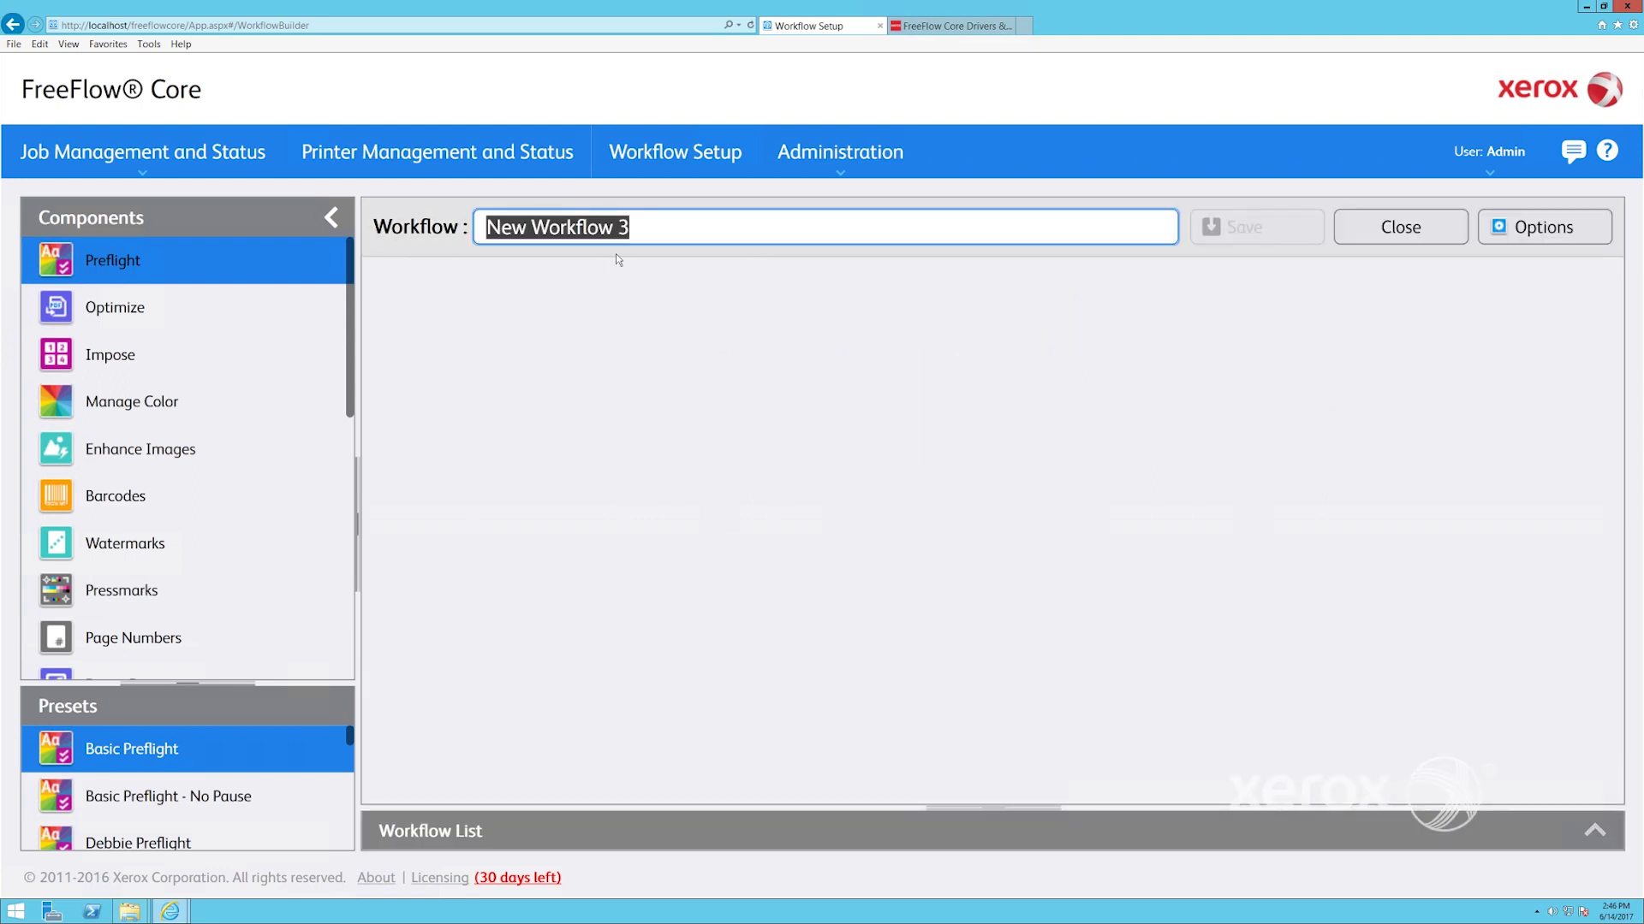
Rename the new workflow from New Workflow 3 to New Workflow 123
{"action": "left_click", "coordinate": [637, 225]}
{"action": "key", "text": "BackSpace"}
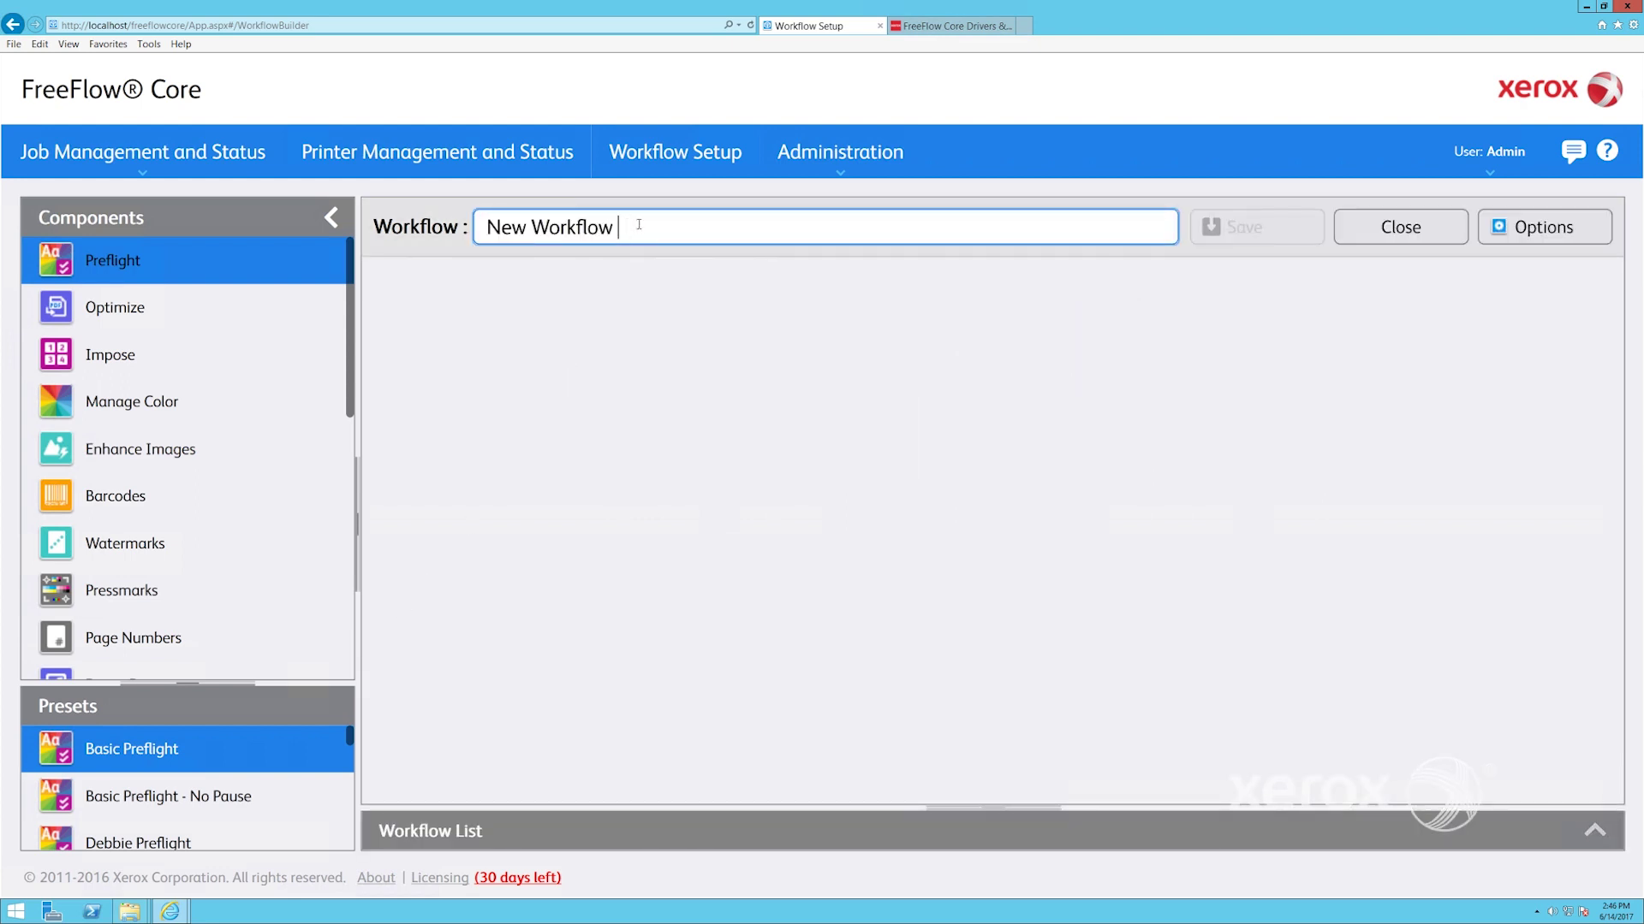
{"action": "type", "text": "123"}
Add a Preflight step followed by a 12 Page Signature imposition step
{"action": "left_click_drag", "start_coordinate": [214, 260], "coordinate": [980, 524]}
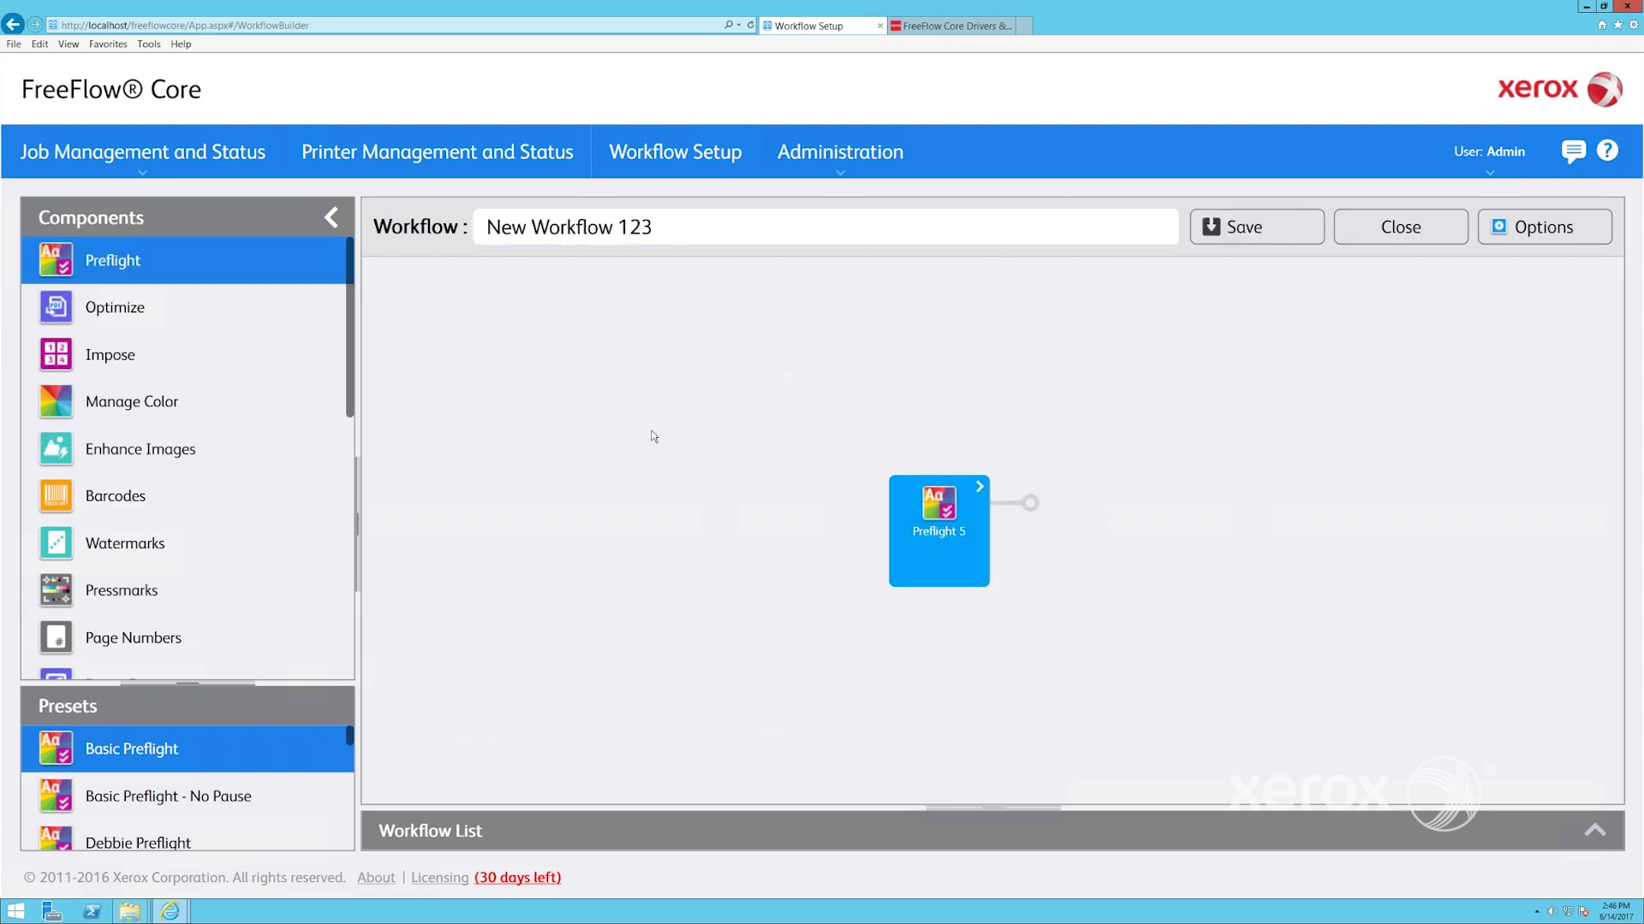
{"action": "left_click", "coordinate": [110, 354]}
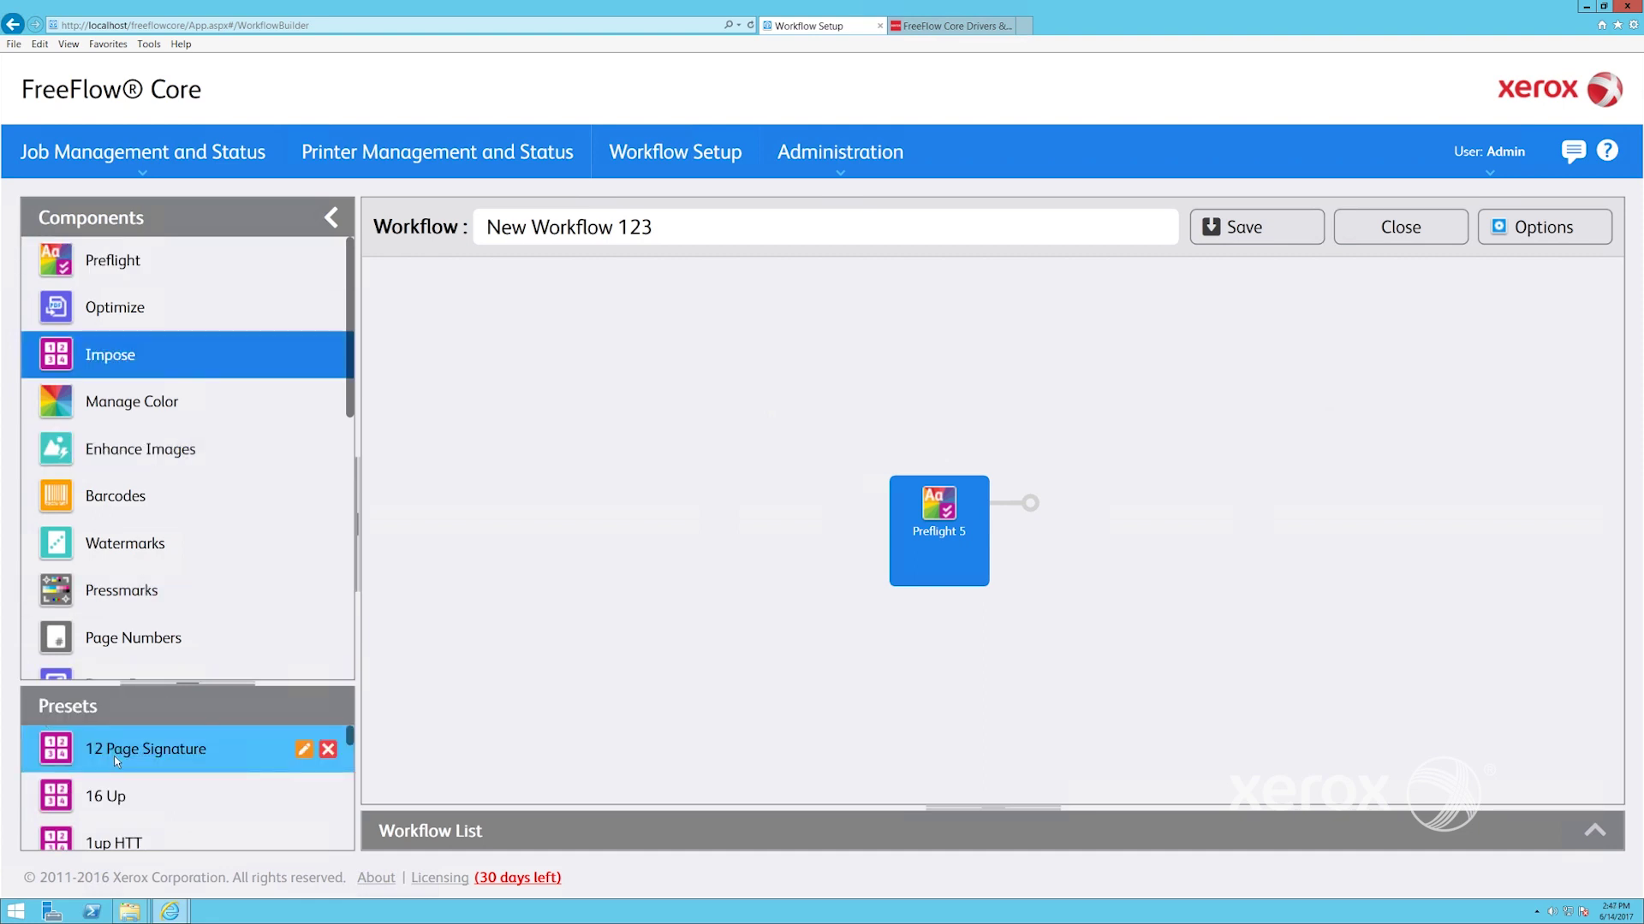
{"action": "left_click", "coordinate": [144, 753]}
{"action": "mouse_move", "coordinate": [551, 678]}
{"action": "left_mouse_down"}
{"action": "mouse_move", "coordinate": [1048, 532]}
{"action": "mouse_move", "coordinate": [1032, 522]}
{"action": "left_mouse_up"}
{"action": "left_click", "coordinate": [920, 486]}
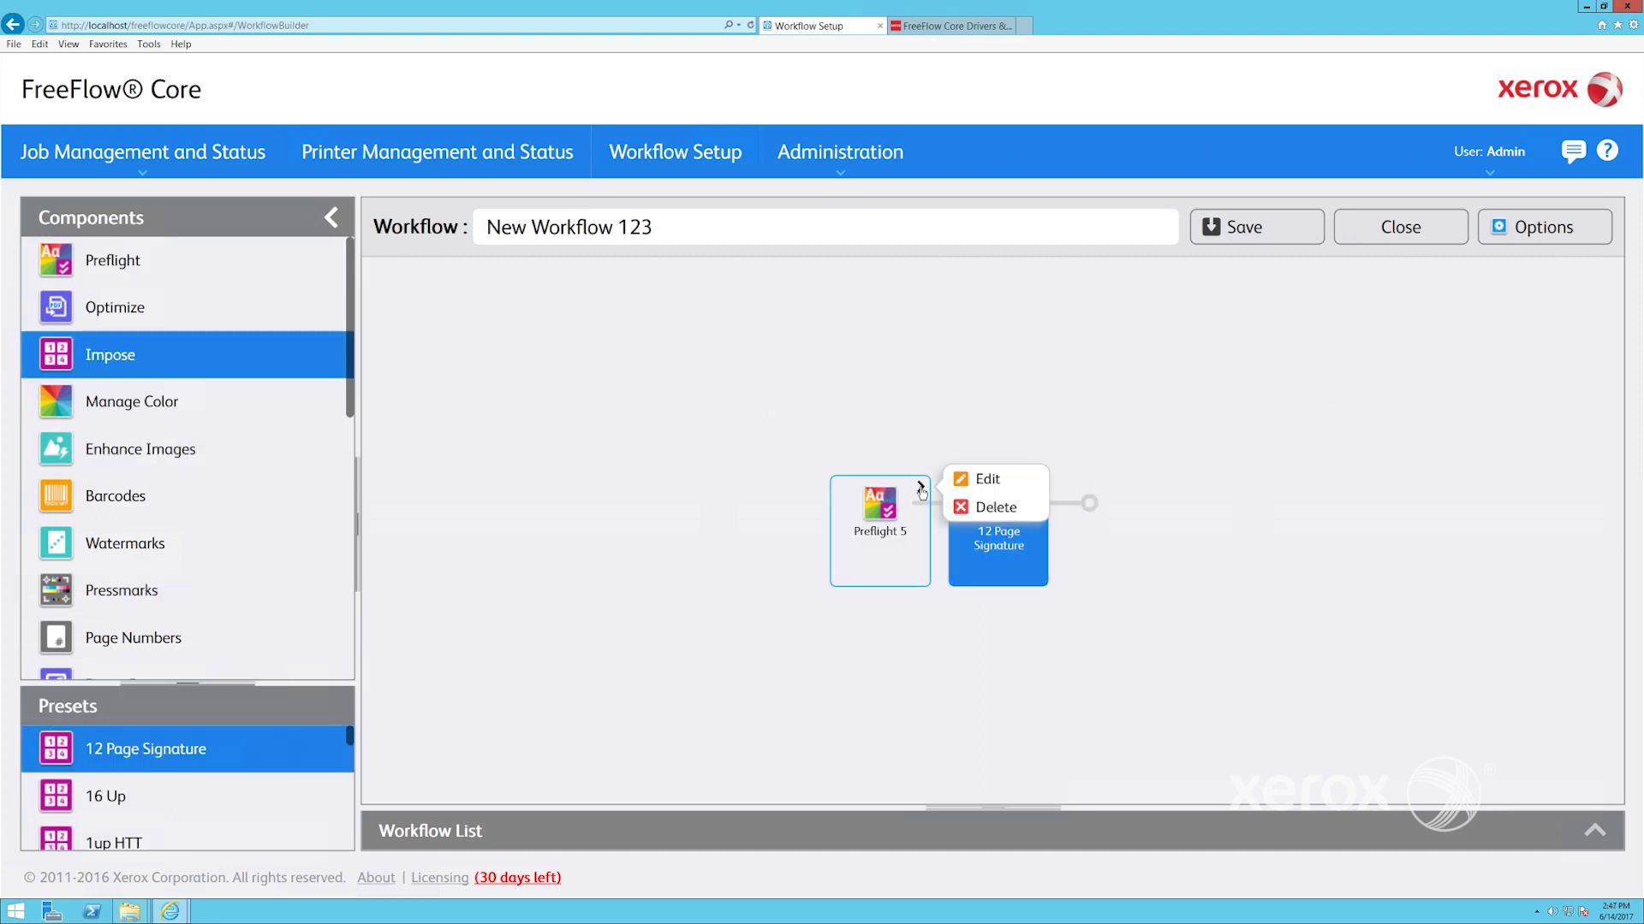
Enable Fonts Not Embedded and 302–453 ppi image resolution checks, saving the preset as Preflight 123
{"action": "left_click", "coordinate": [990, 481]}
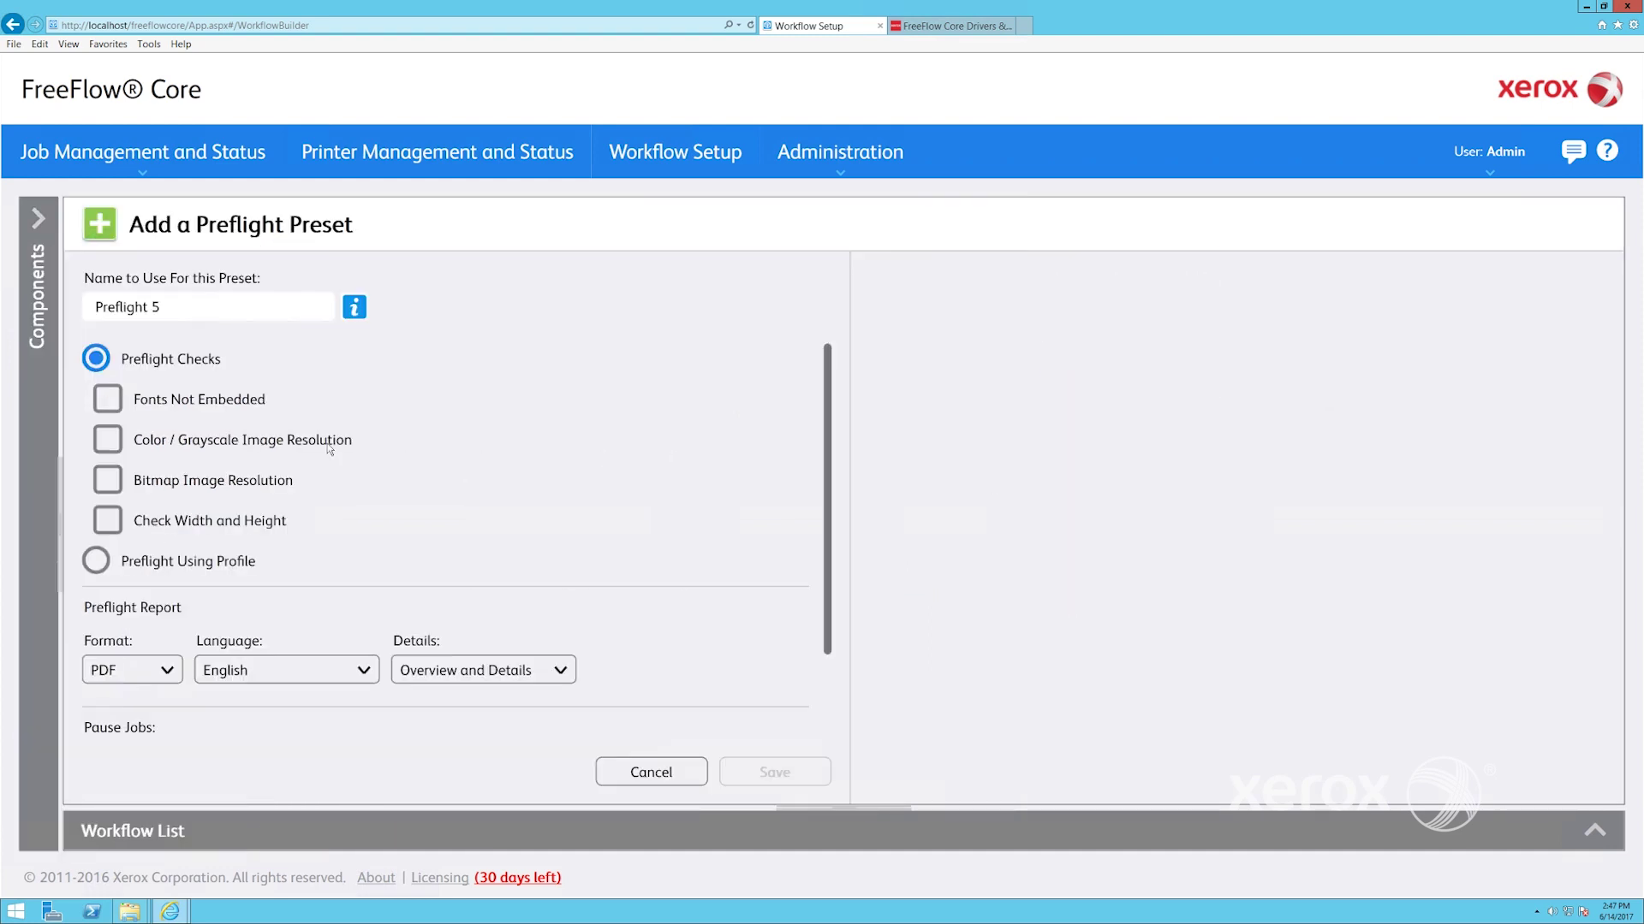
{"action": "left_click", "coordinate": [107, 399]}
{"action": "left_click", "coordinate": [104, 440]}
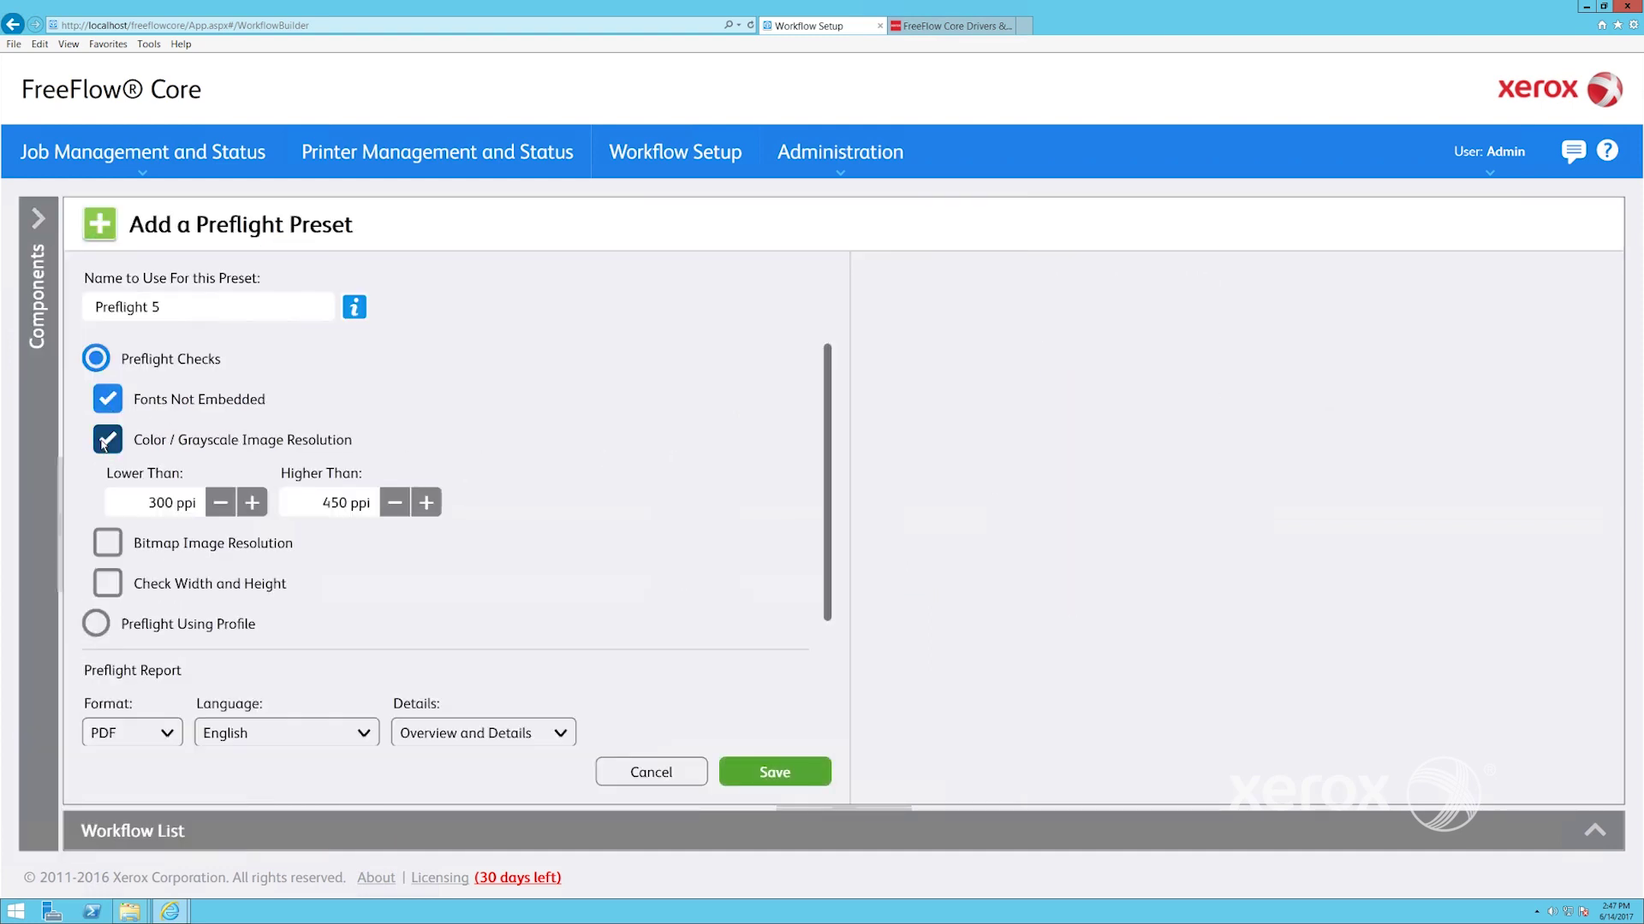
{"action": "left_click", "coordinate": [220, 502]}
{"action": "left_click", "coordinate": [251, 502]}
{"action": "left_click", "coordinate": [252, 503]}
{"action": "left_click", "coordinate": [252, 502]}
{"action": "left_click", "coordinate": [427, 503]}
{"action": "left_click", "coordinate": [426, 503]}
{"action": "left_click", "coordinate": [426, 503]}
{"action": "left_click", "coordinate": [173, 311]}
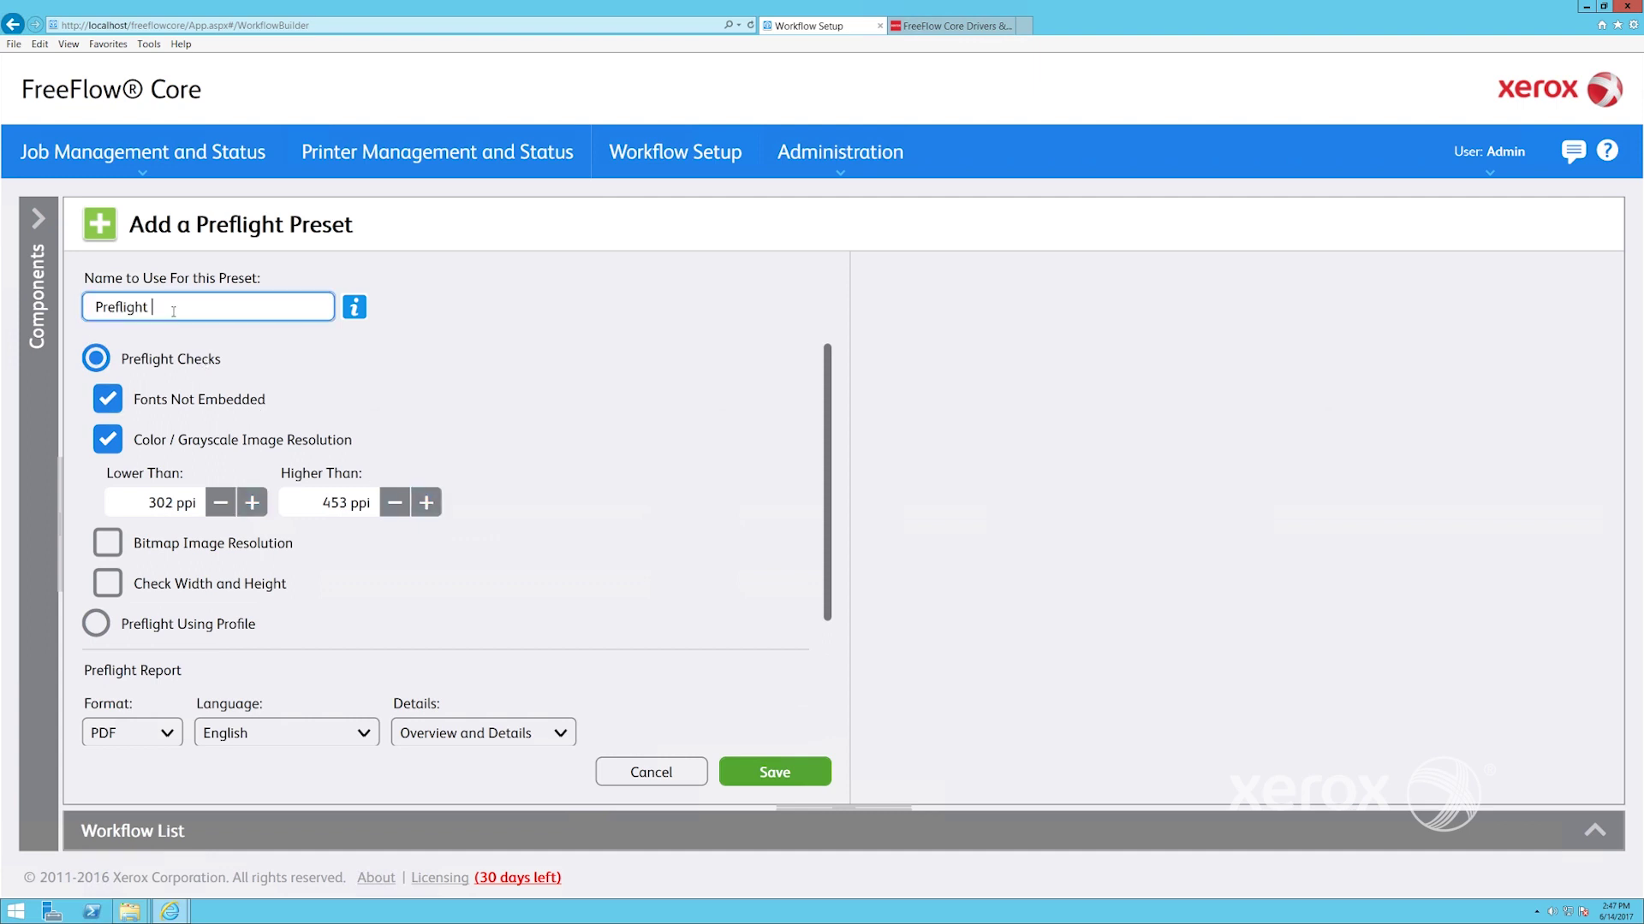
{"action": "type", "text": "123"}
{"action": "left_click", "coordinate": [747, 771]}
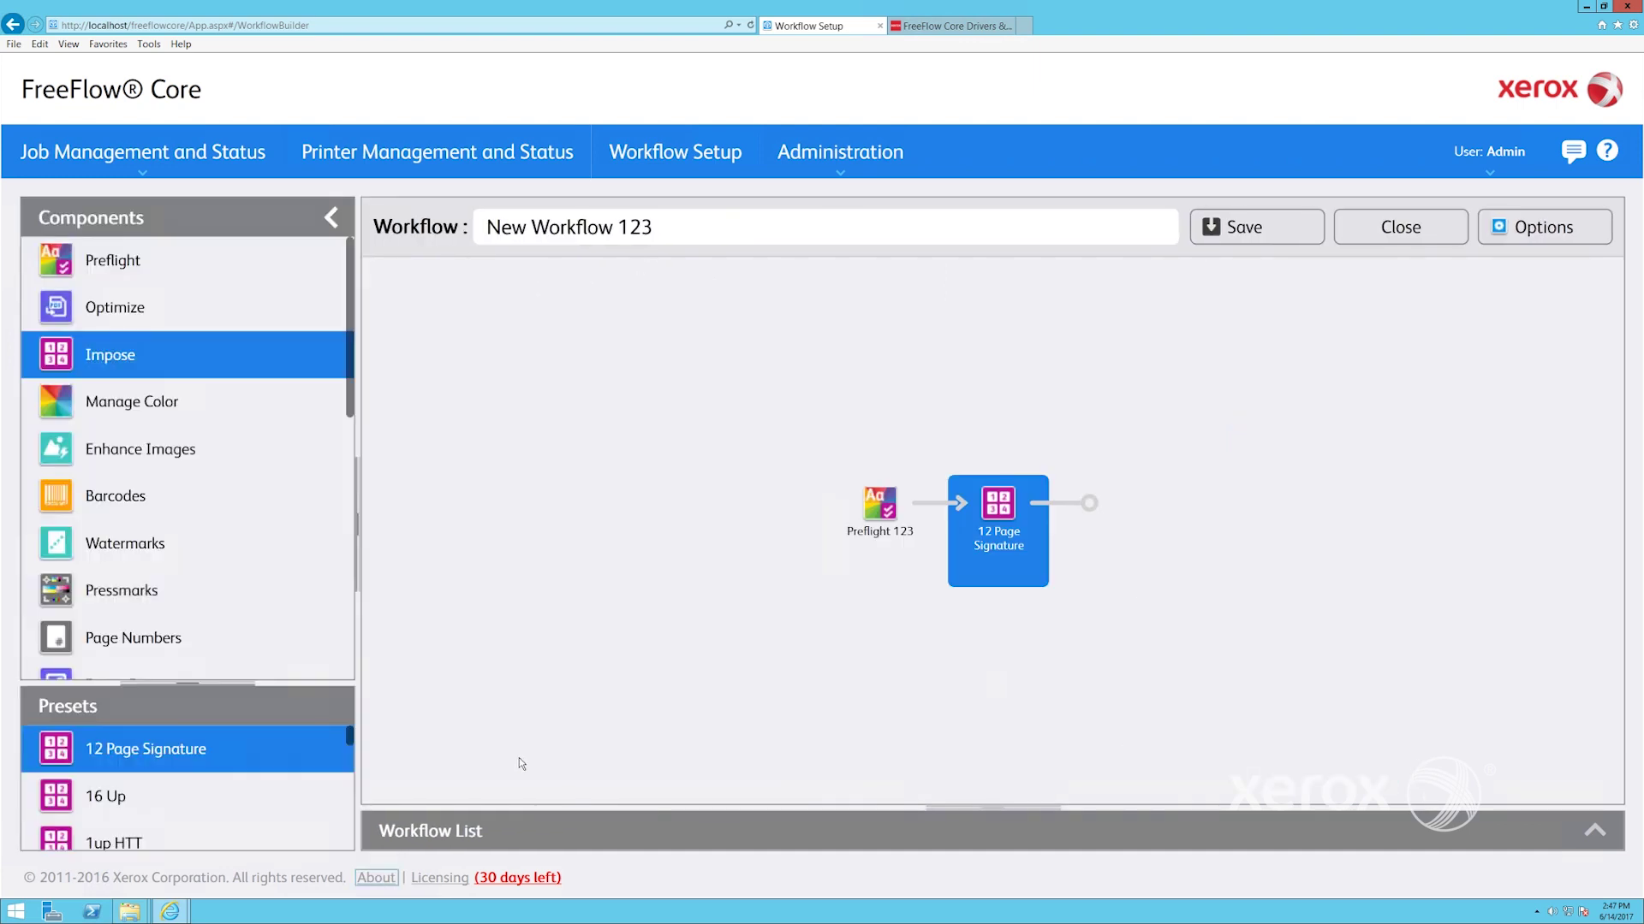
Select the Preflight 123 preset, close the editor, and select New Workflow 123 in the list
{"action": "left_click", "coordinate": [132, 263]}
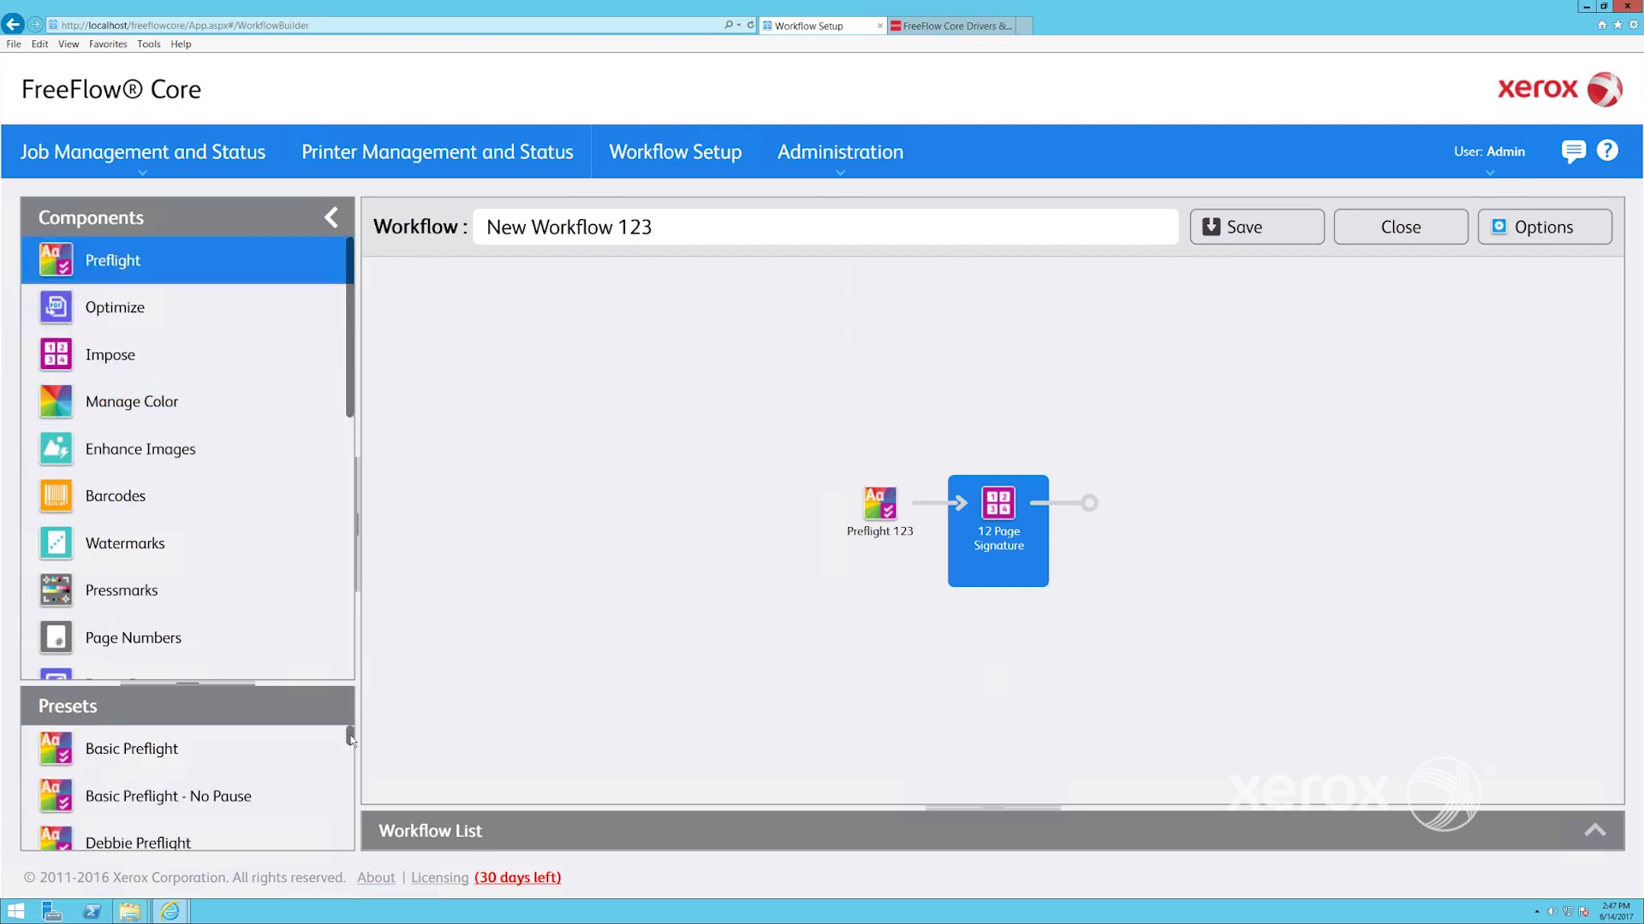
{"action": "left_click_drag", "start_coordinate": [350, 736], "coordinate": [349, 794]}
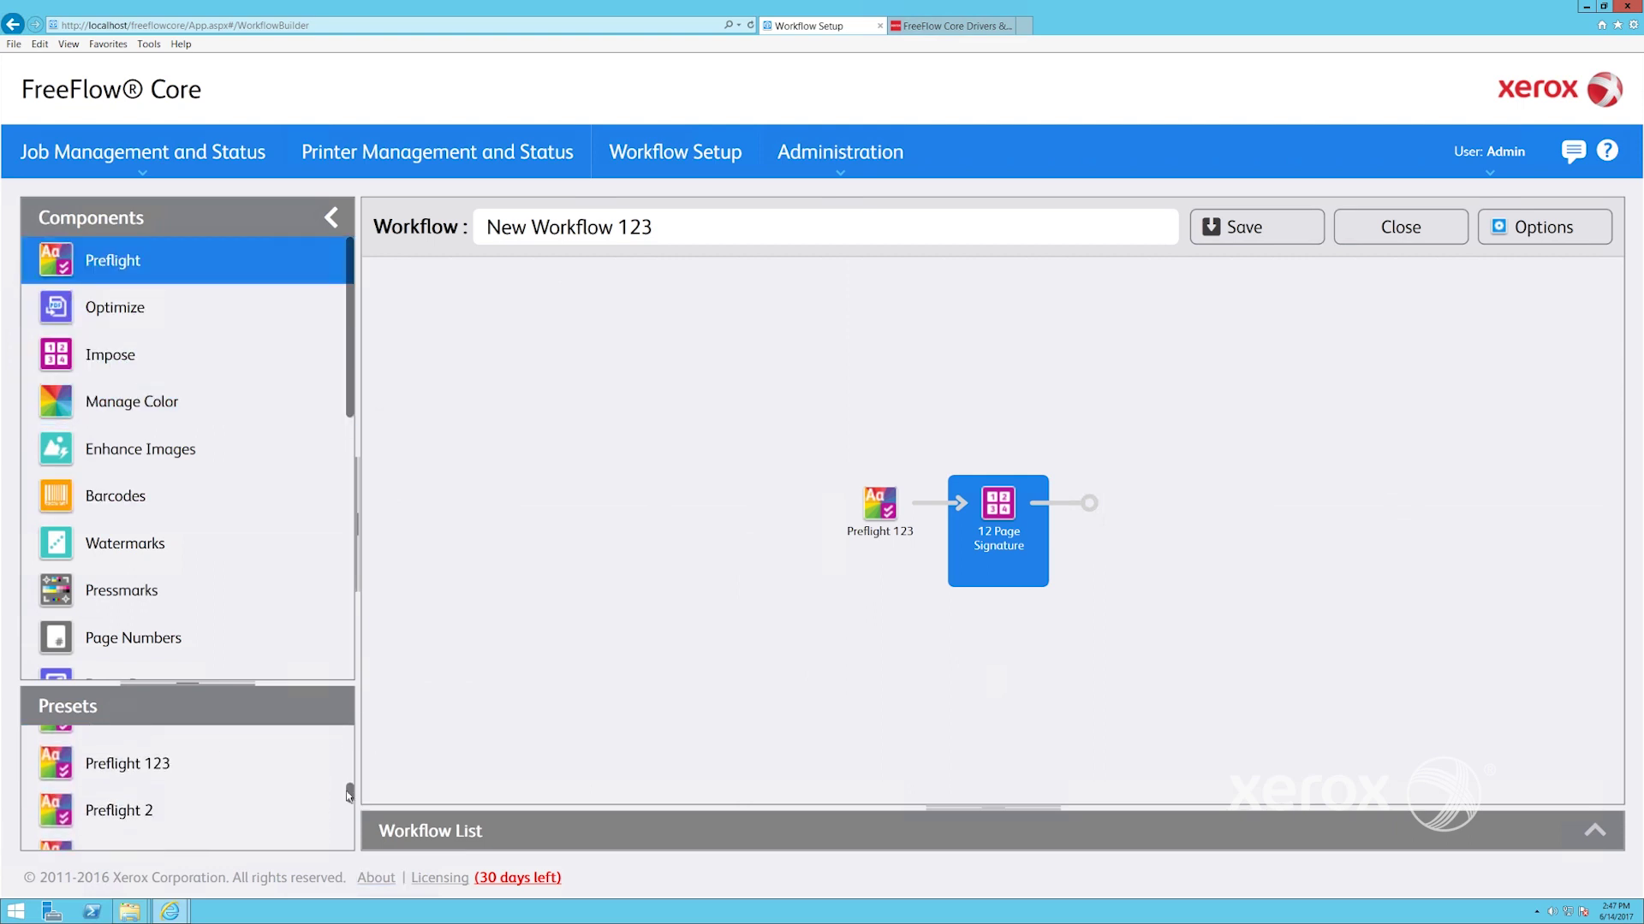
{"action": "left_click", "coordinate": [346, 783]}
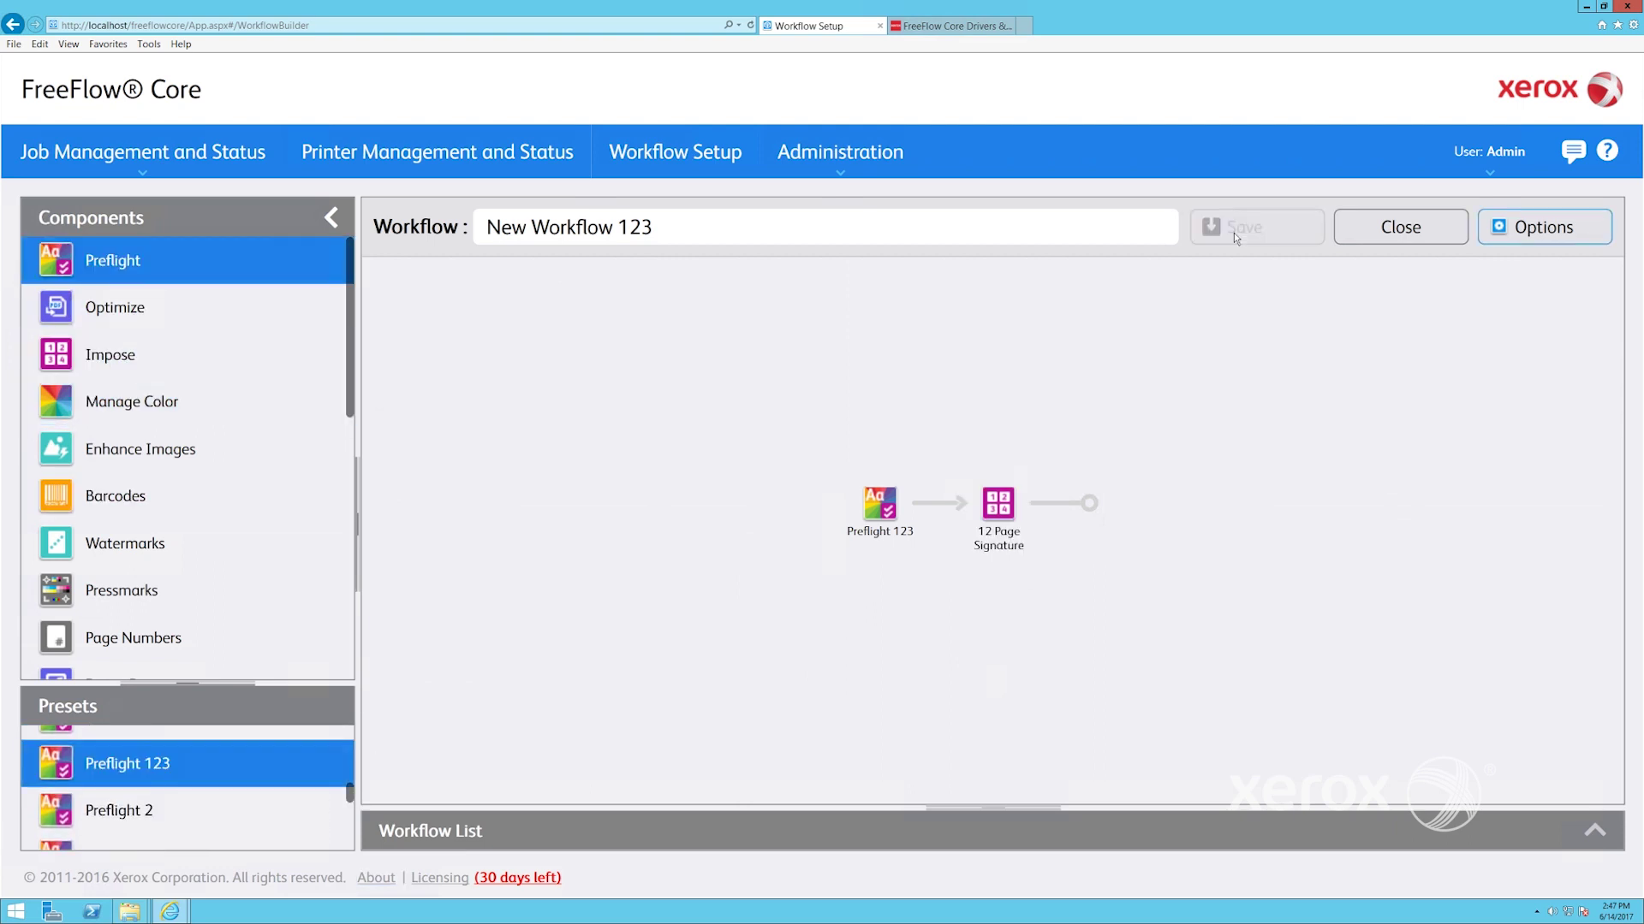
{"action": "left_click", "coordinate": [1382, 230]}
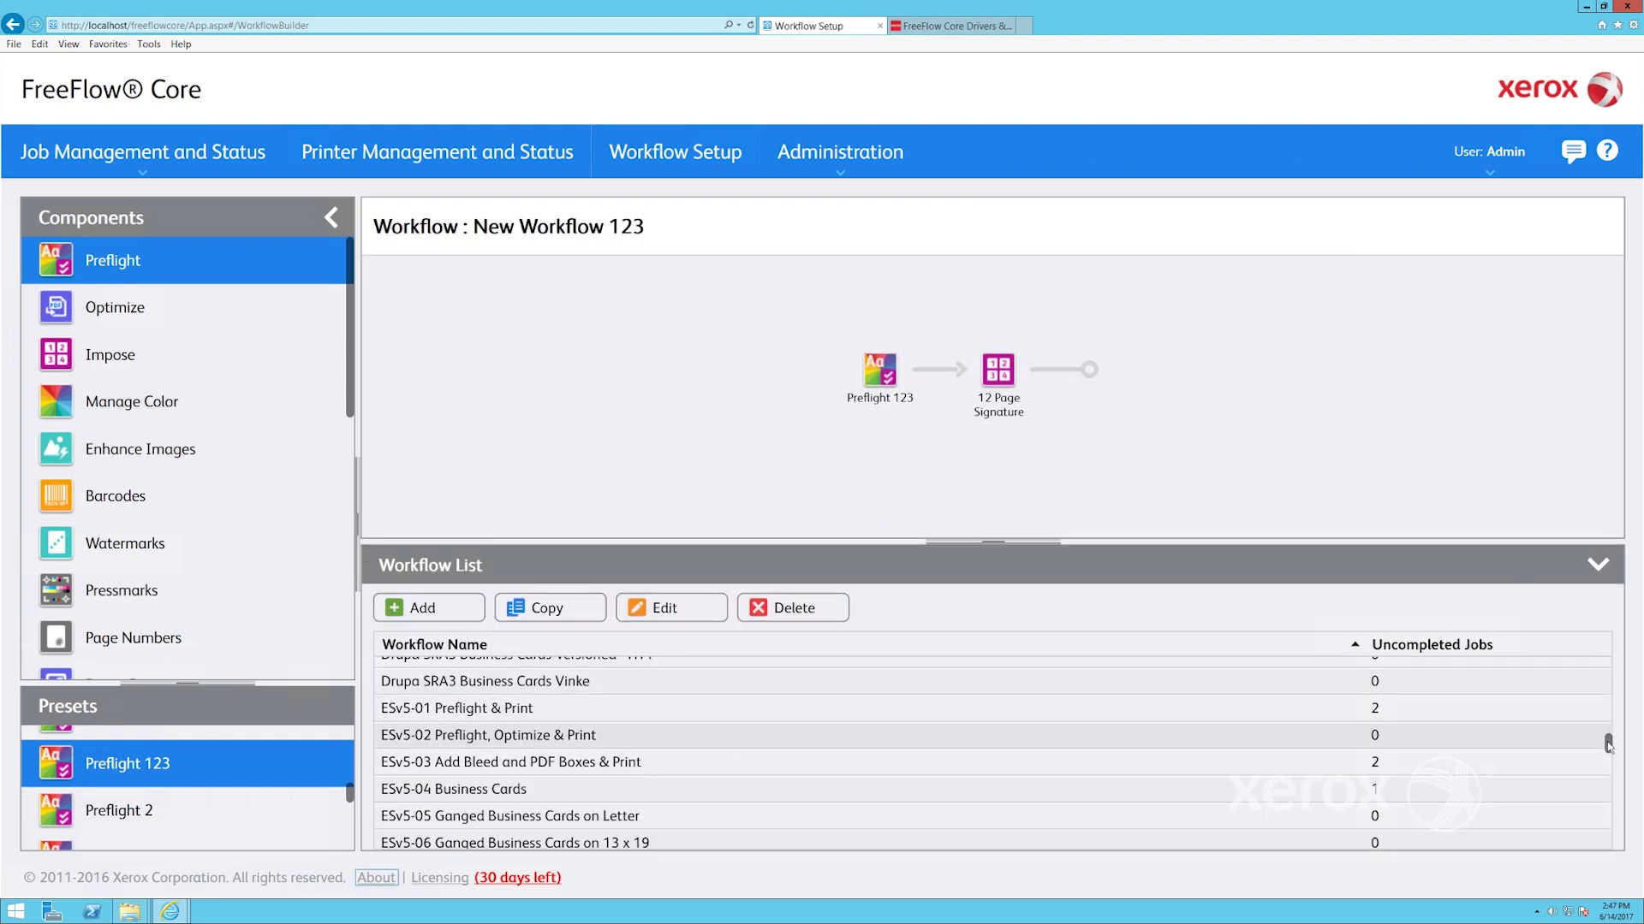
{"action": "left_click_drag", "start_coordinate": [1609, 743], "coordinate": [1612, 818]}
{"action": "left_click", "coordinate": [502, 789]}
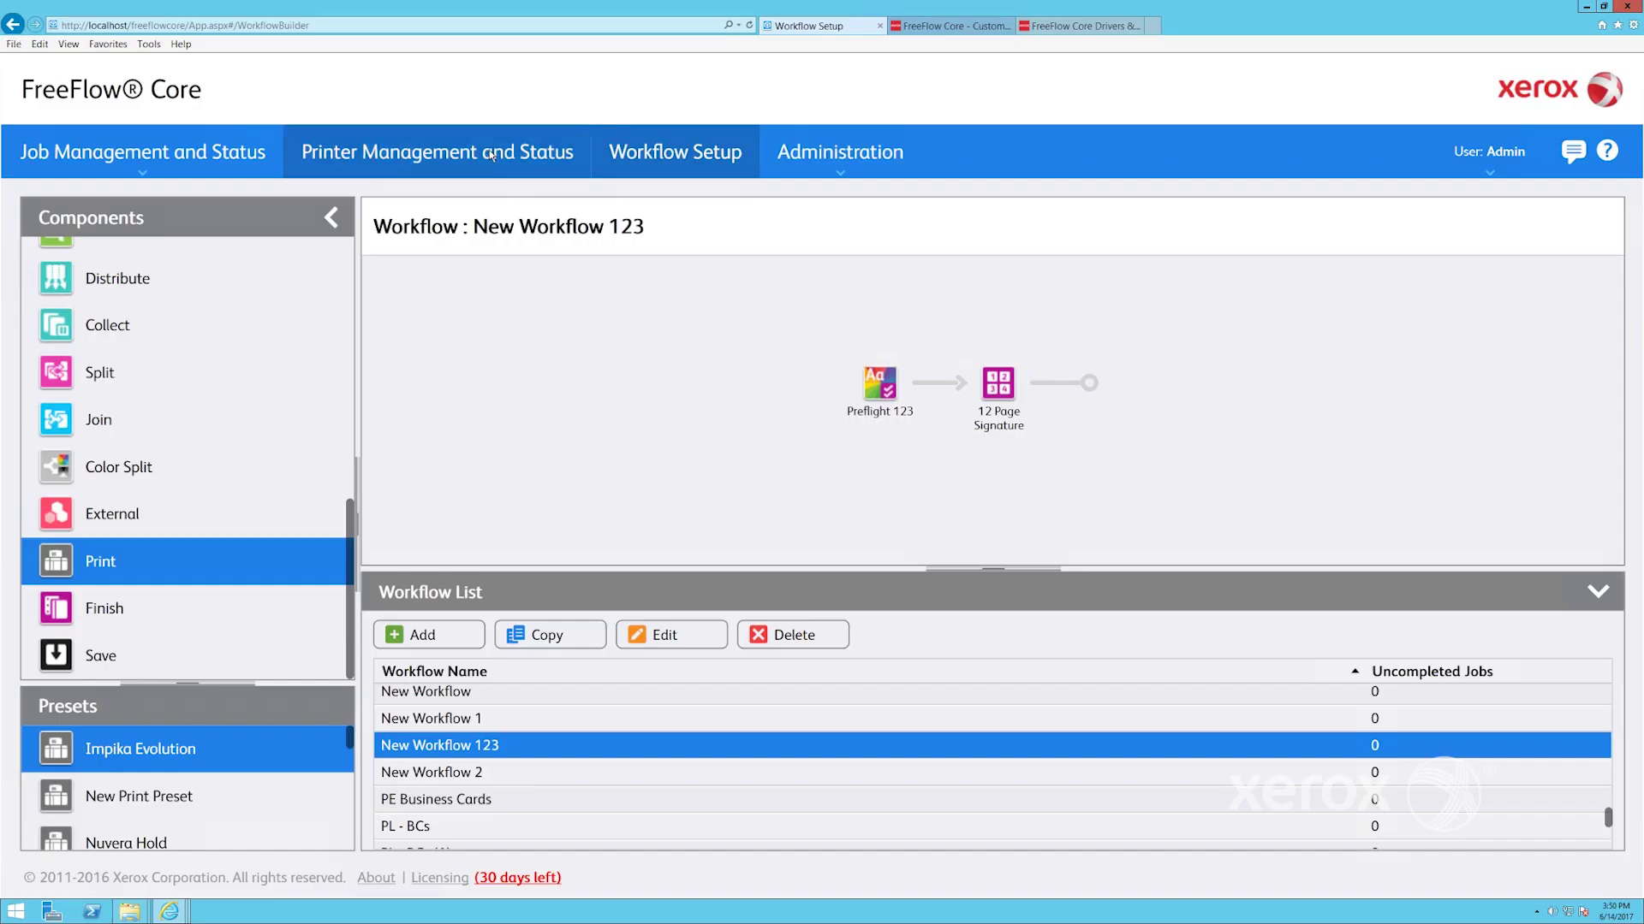
On Printer Management and Status, browse the printers' destinations, ending on the Versant 2100
{"action": "left_click", "coordinate": [490, 155]}
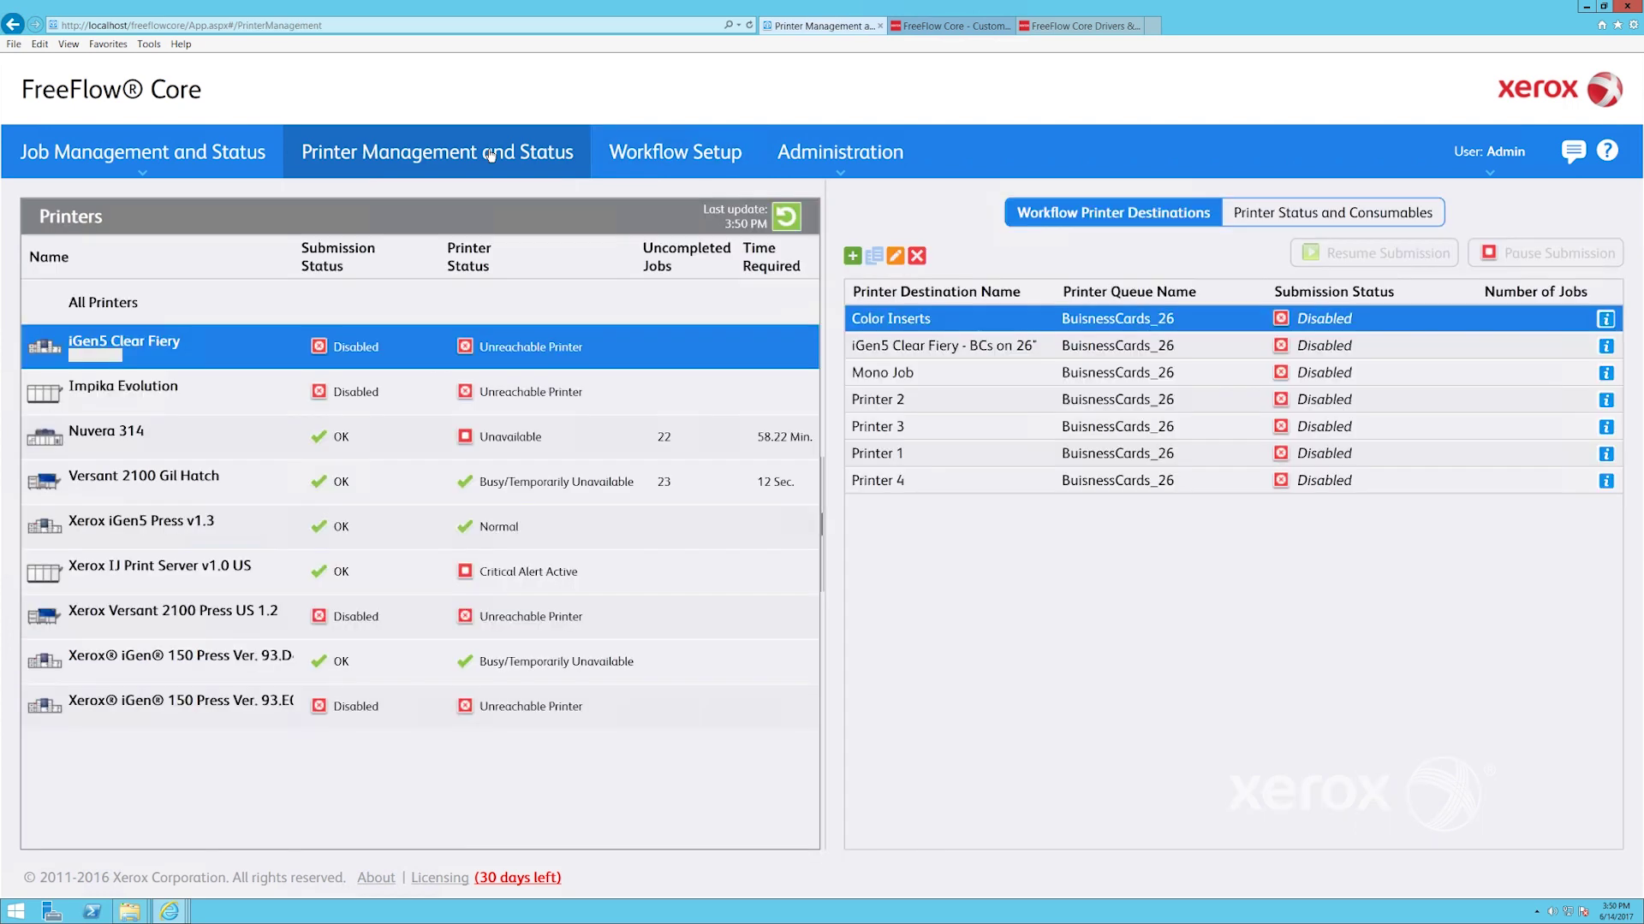
{"action": "left_click", "coordinate": [527, 394]}
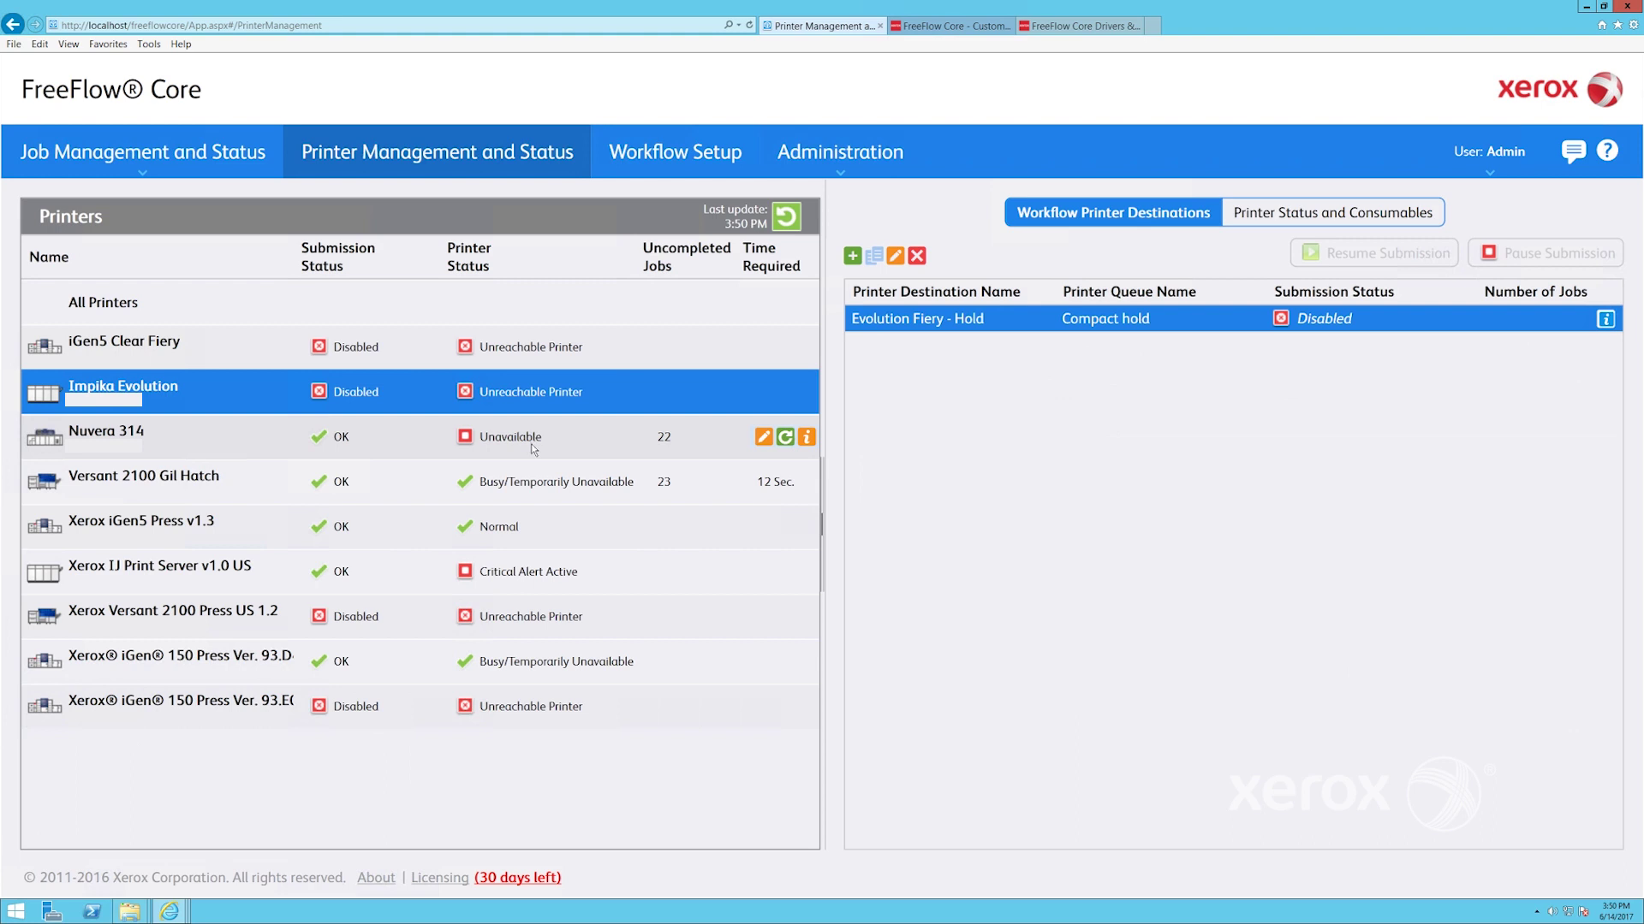
{"action": "left_click", "coordinate": [531, 447]}
{"action": "left_click", "coordinate": [551, 523]}
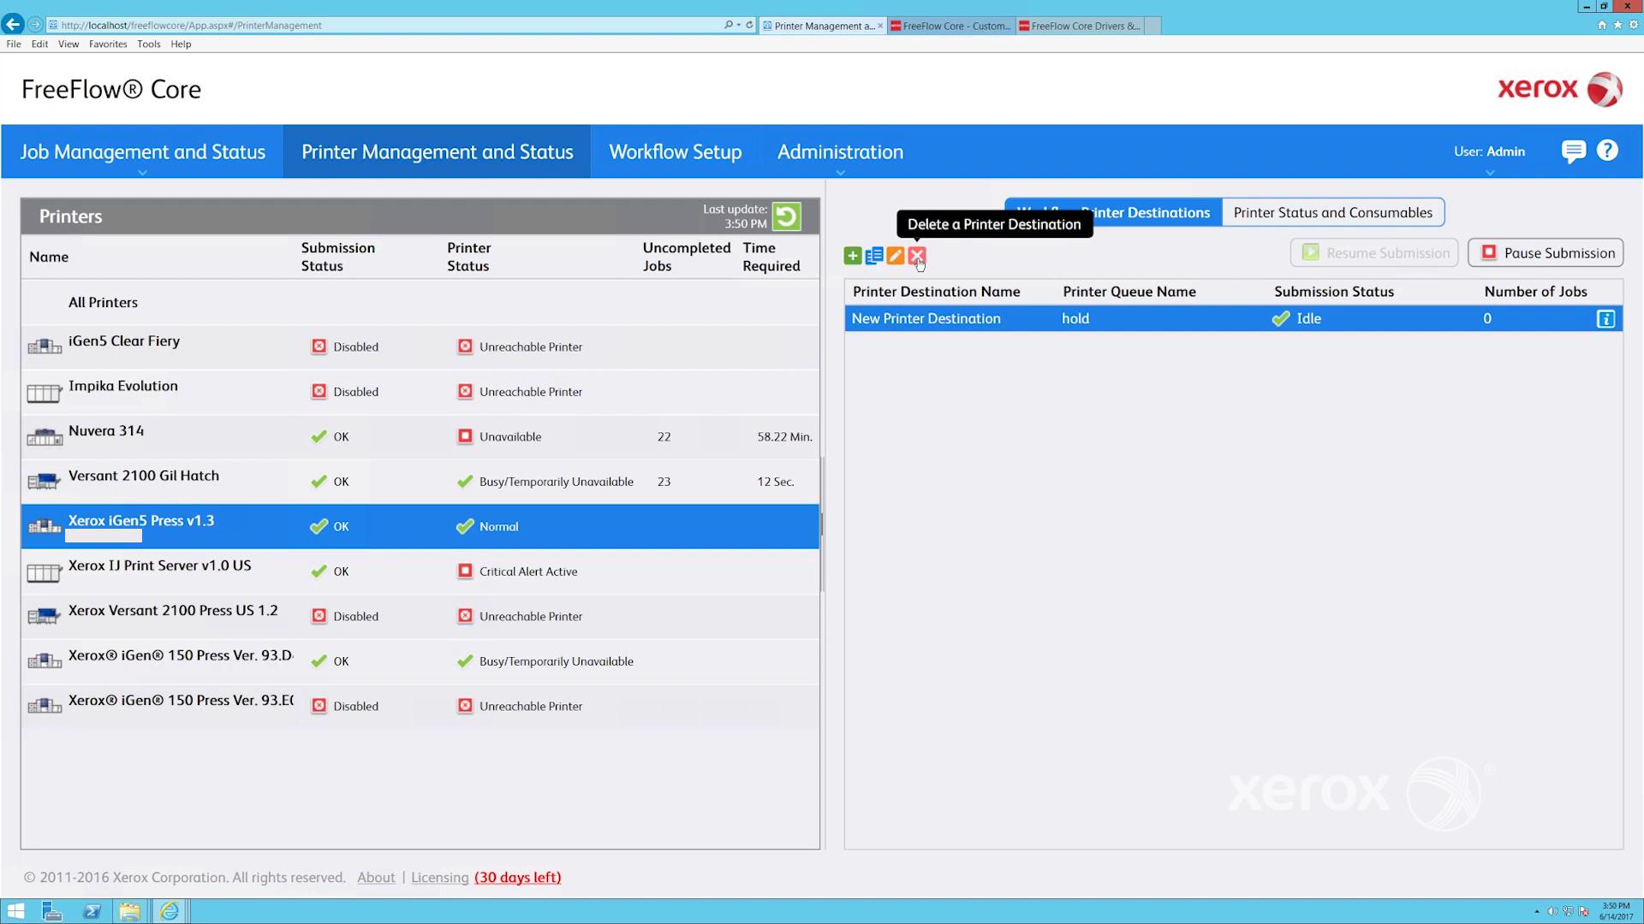
{"action": "left_click", "coordinate": [182, 340]}
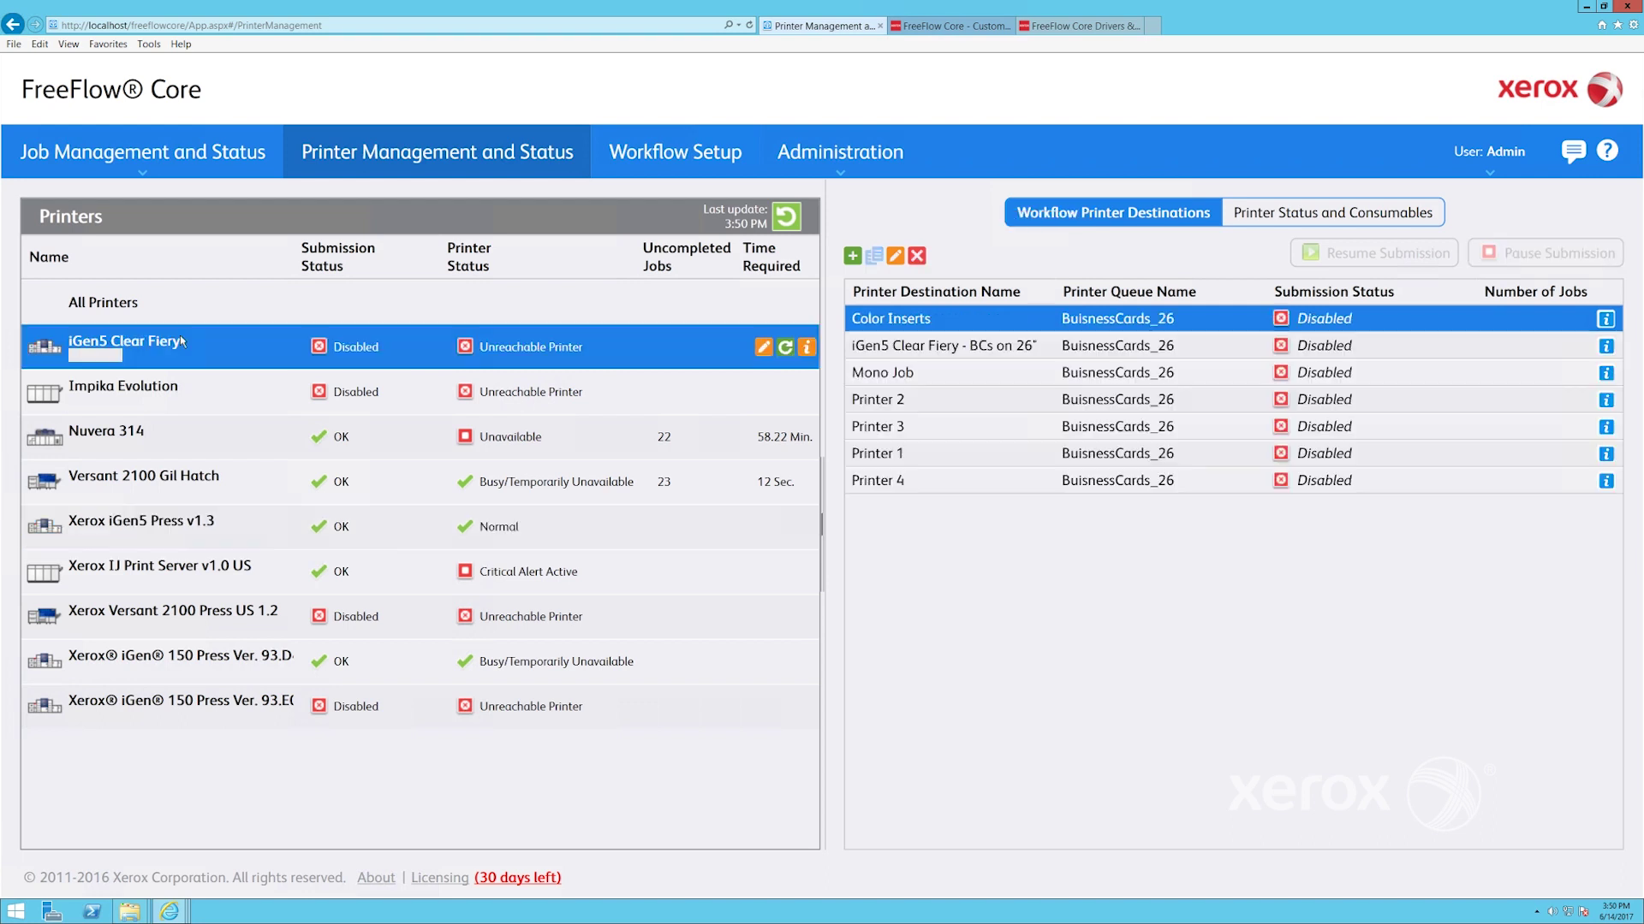
{"action": "left_click", "coordinate": [174, 381]}
{"action": "left_click", "coordinate": [169, 453]}
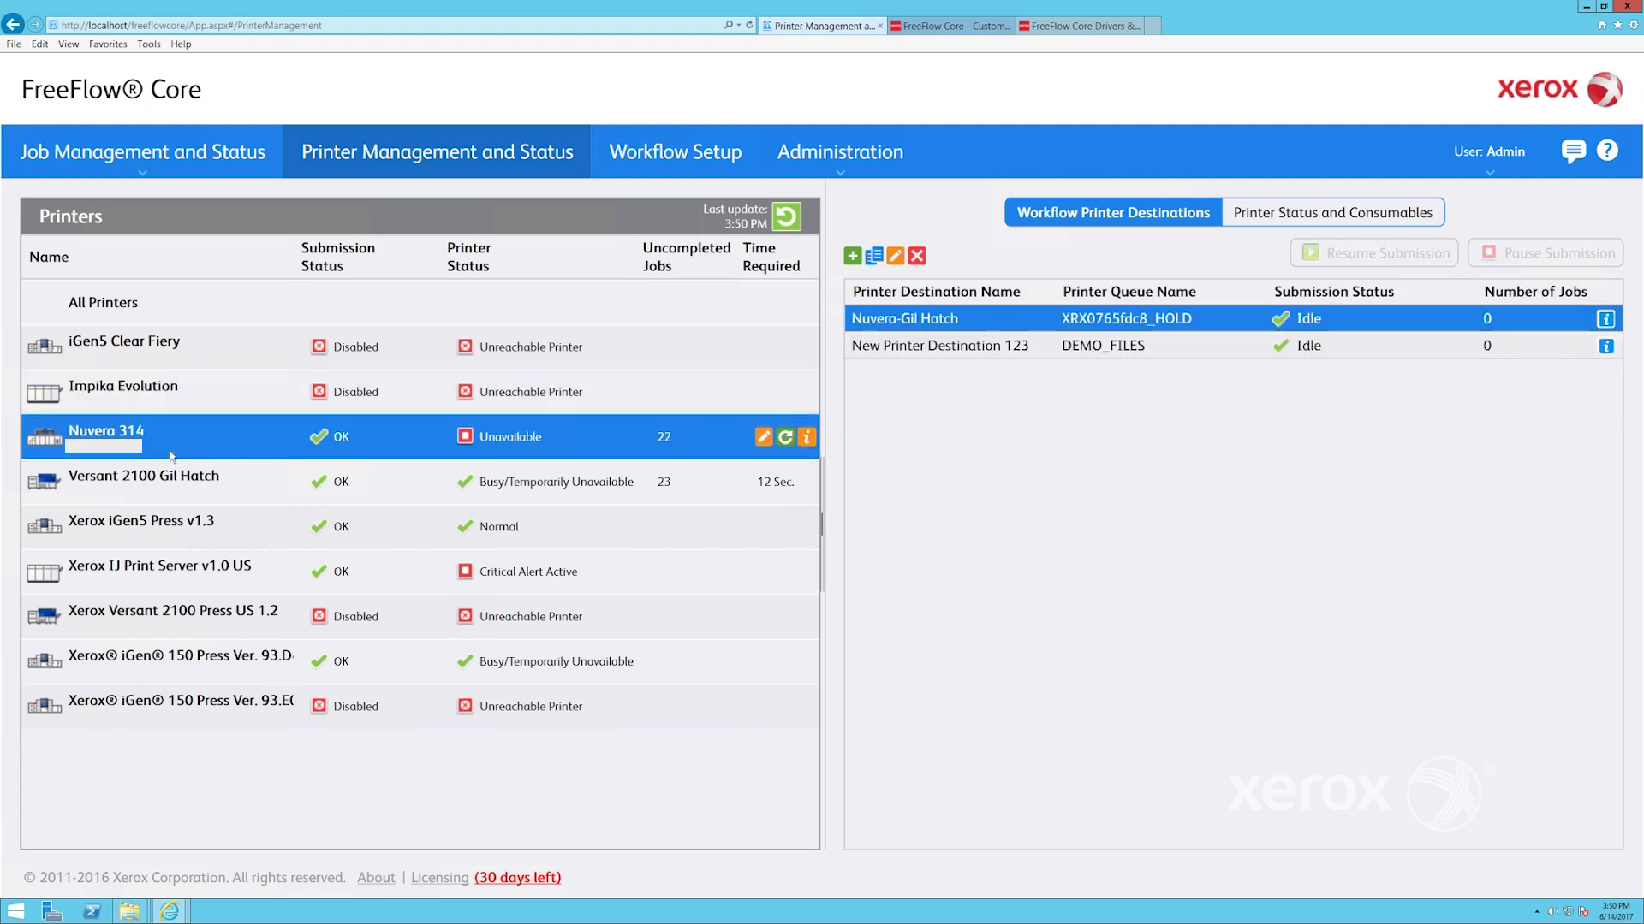
{"action": "left_click", "coordinate": [179, 486]}
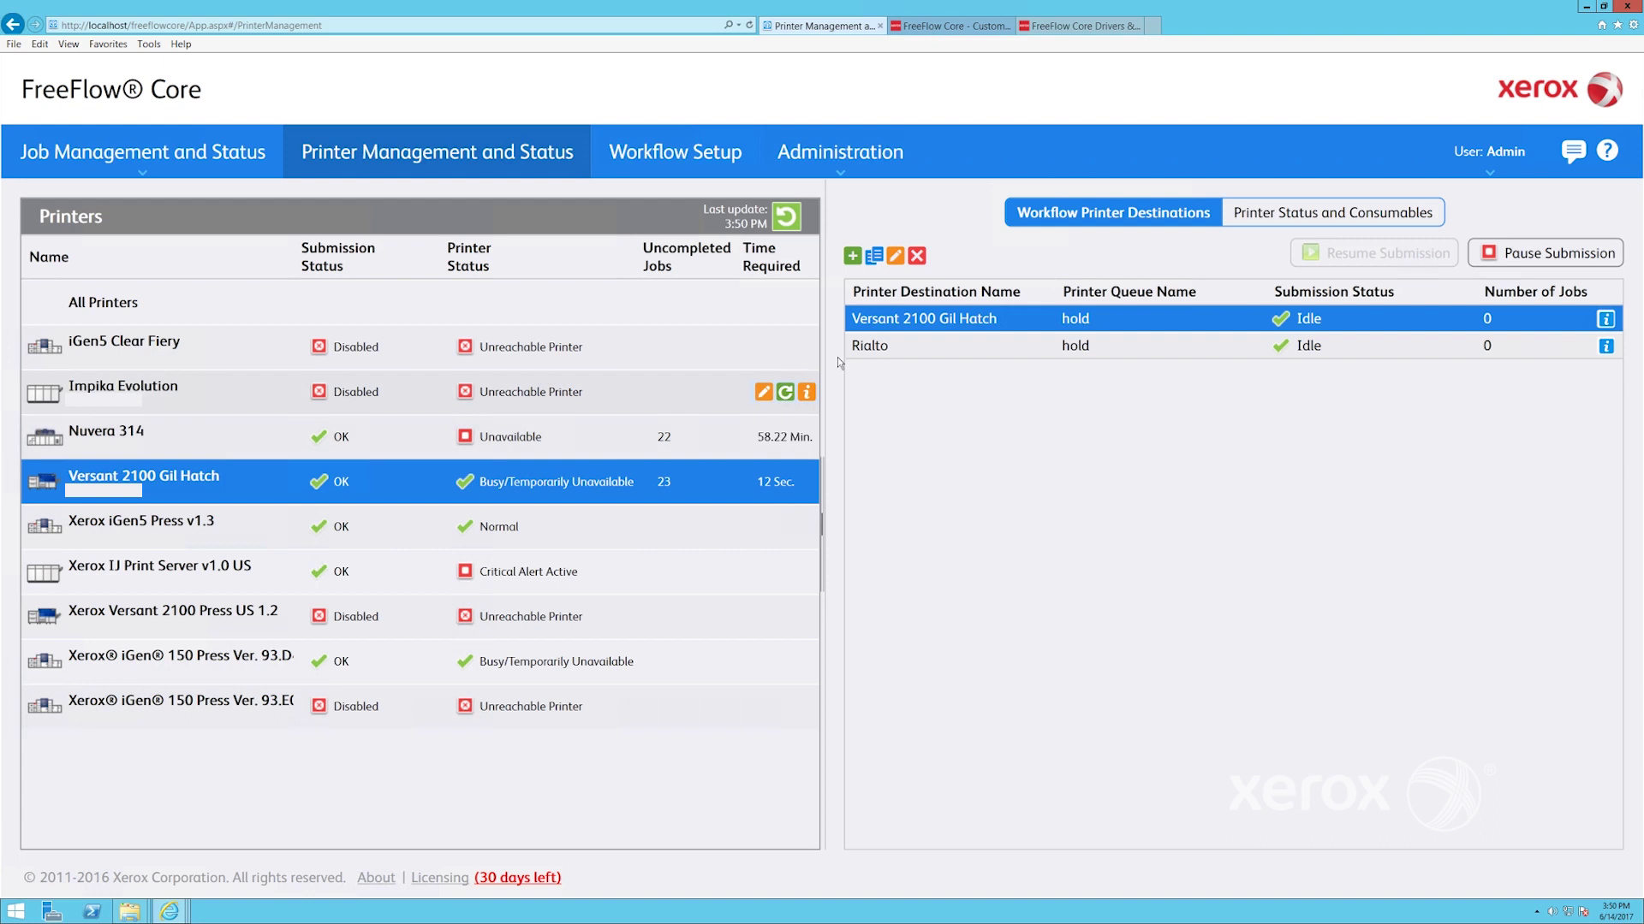
Inspect destinations like Rialto, Mono Job and Printer 2/3, then show the Versant 2100's tray and ink status
{"action": "left_click", "coordinate": [950, 347]}
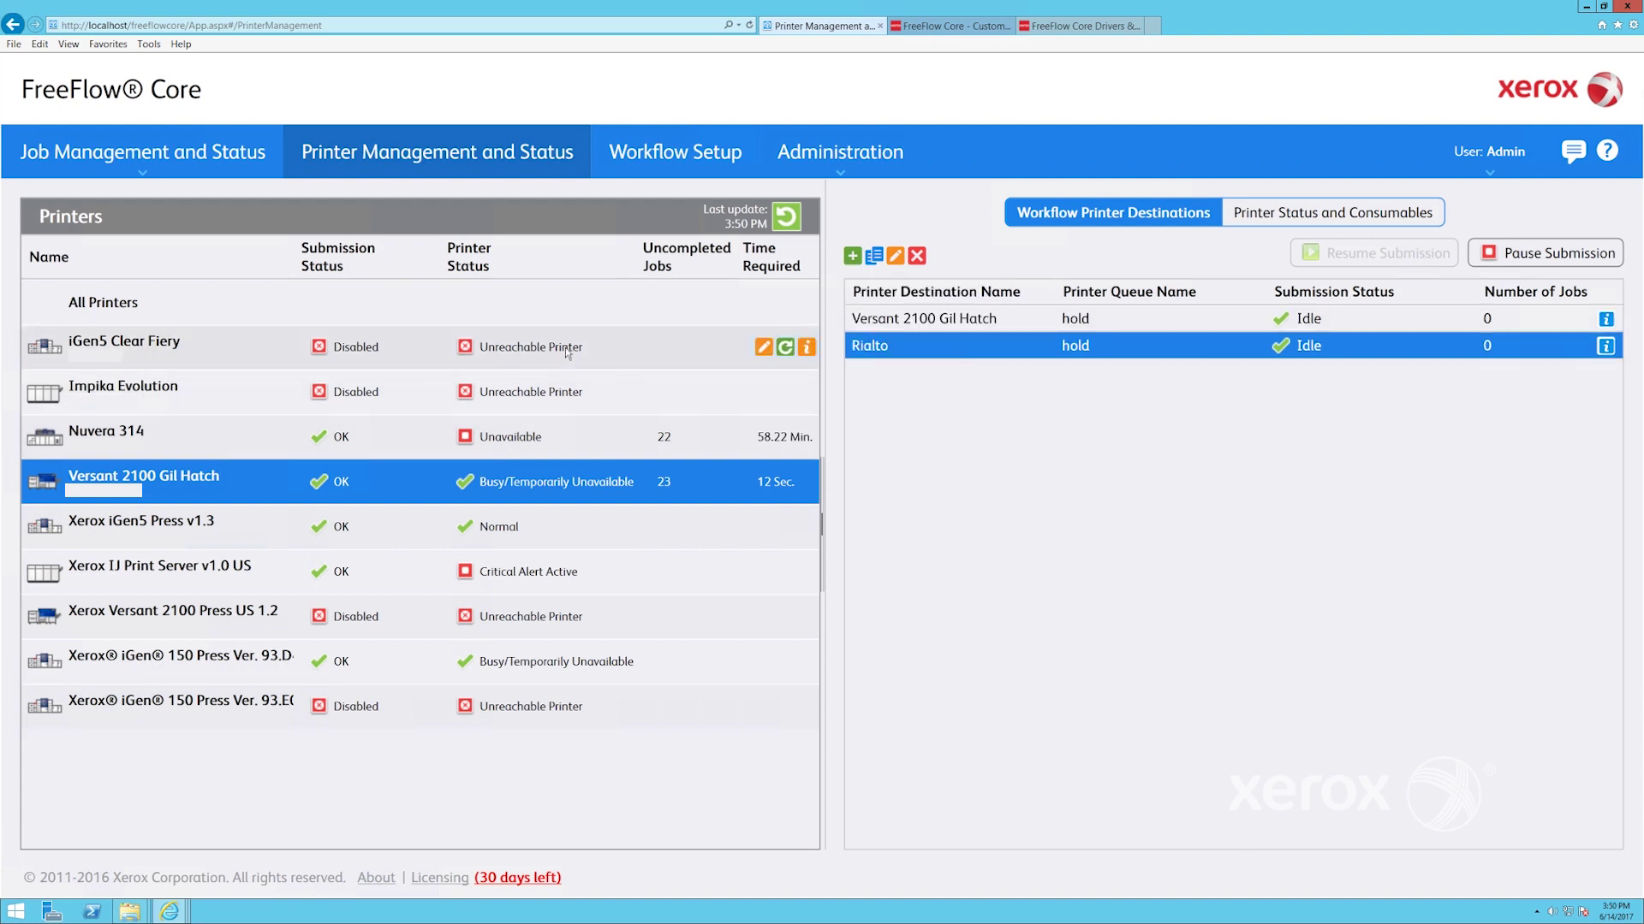
{"action": "left_click", "coordinate": [567, 351]}
{"action": "left_click", "coordinate": [974, 349]}
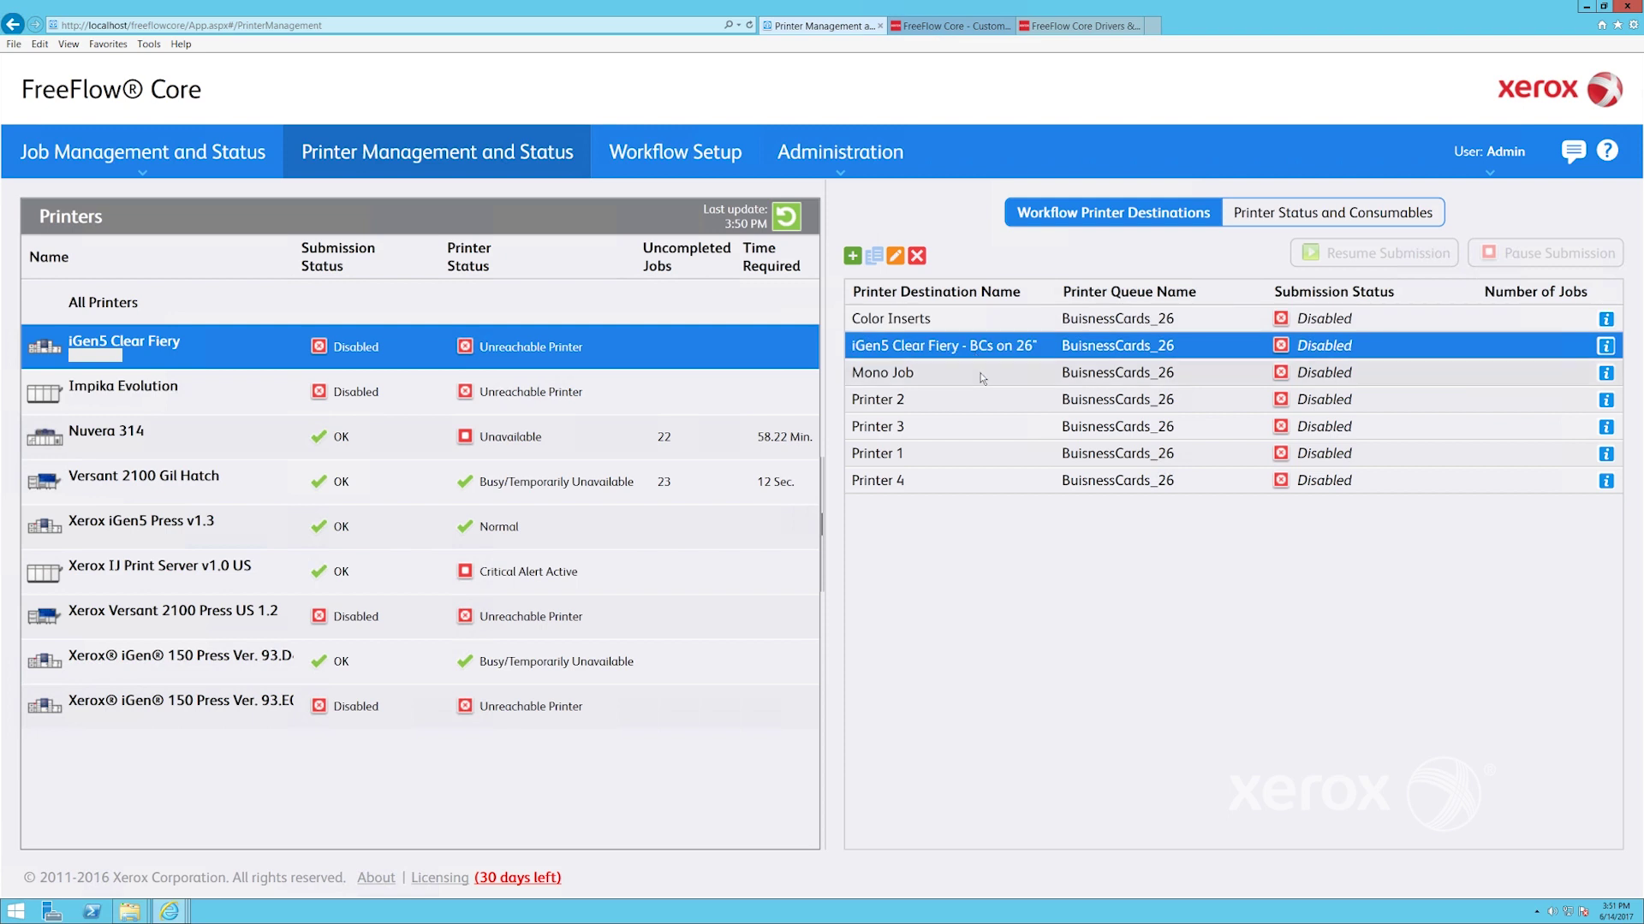
{"action": "left_click", "coordinate": [982, 377]}
{"action": "left_click", "coordinate": [988, 411]}
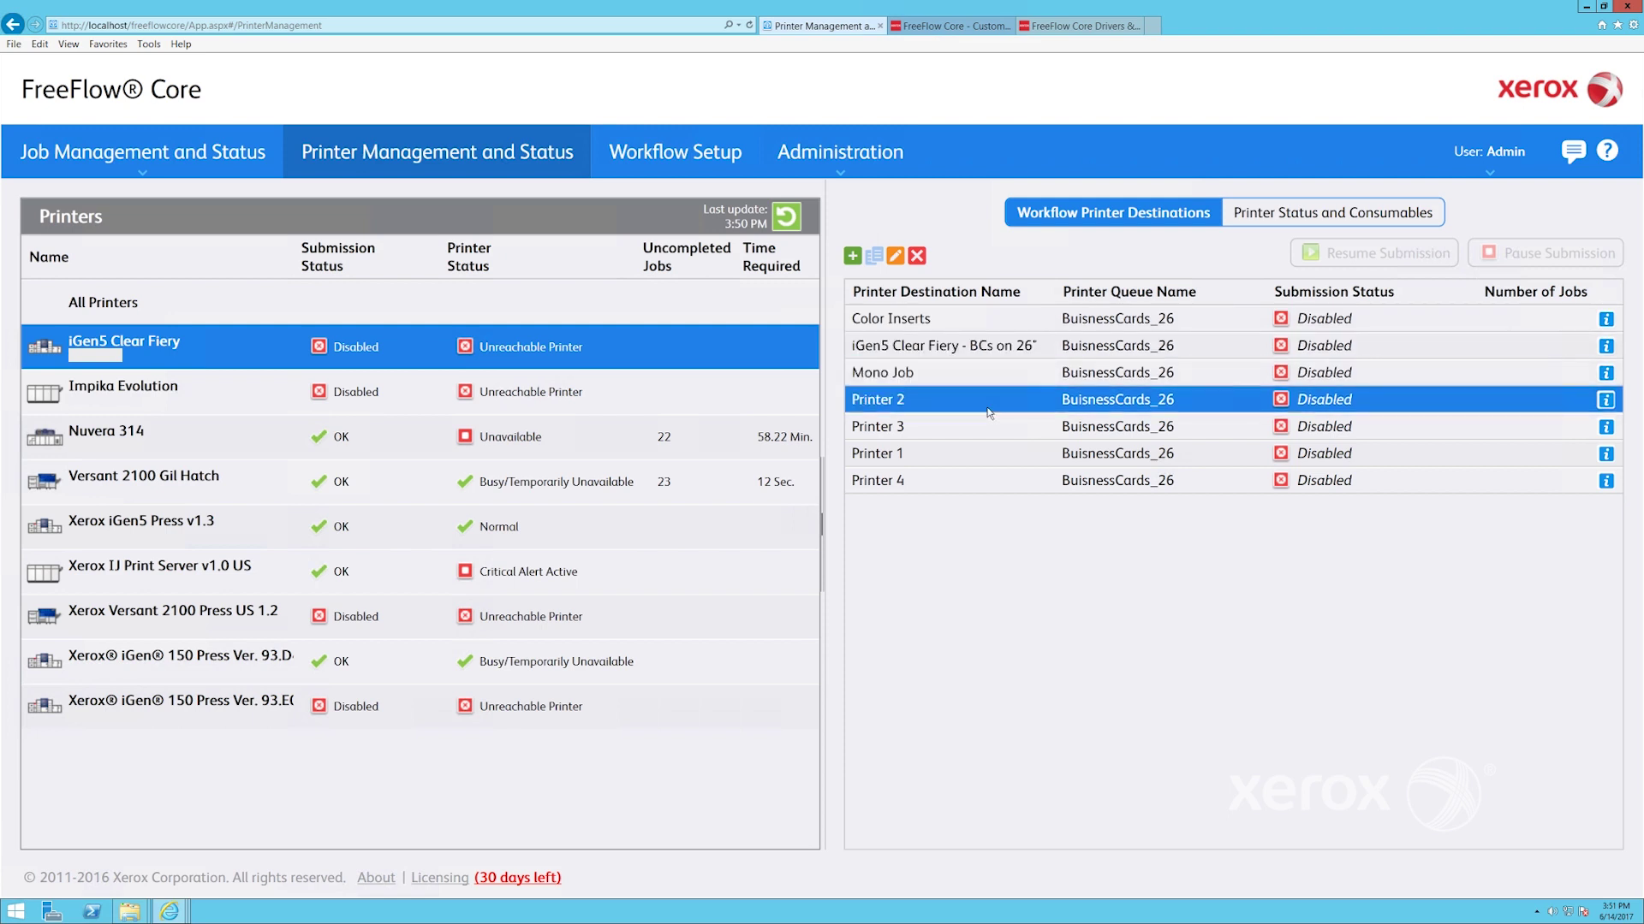
{"action": "left_click", "coordinate": [989, 432]}
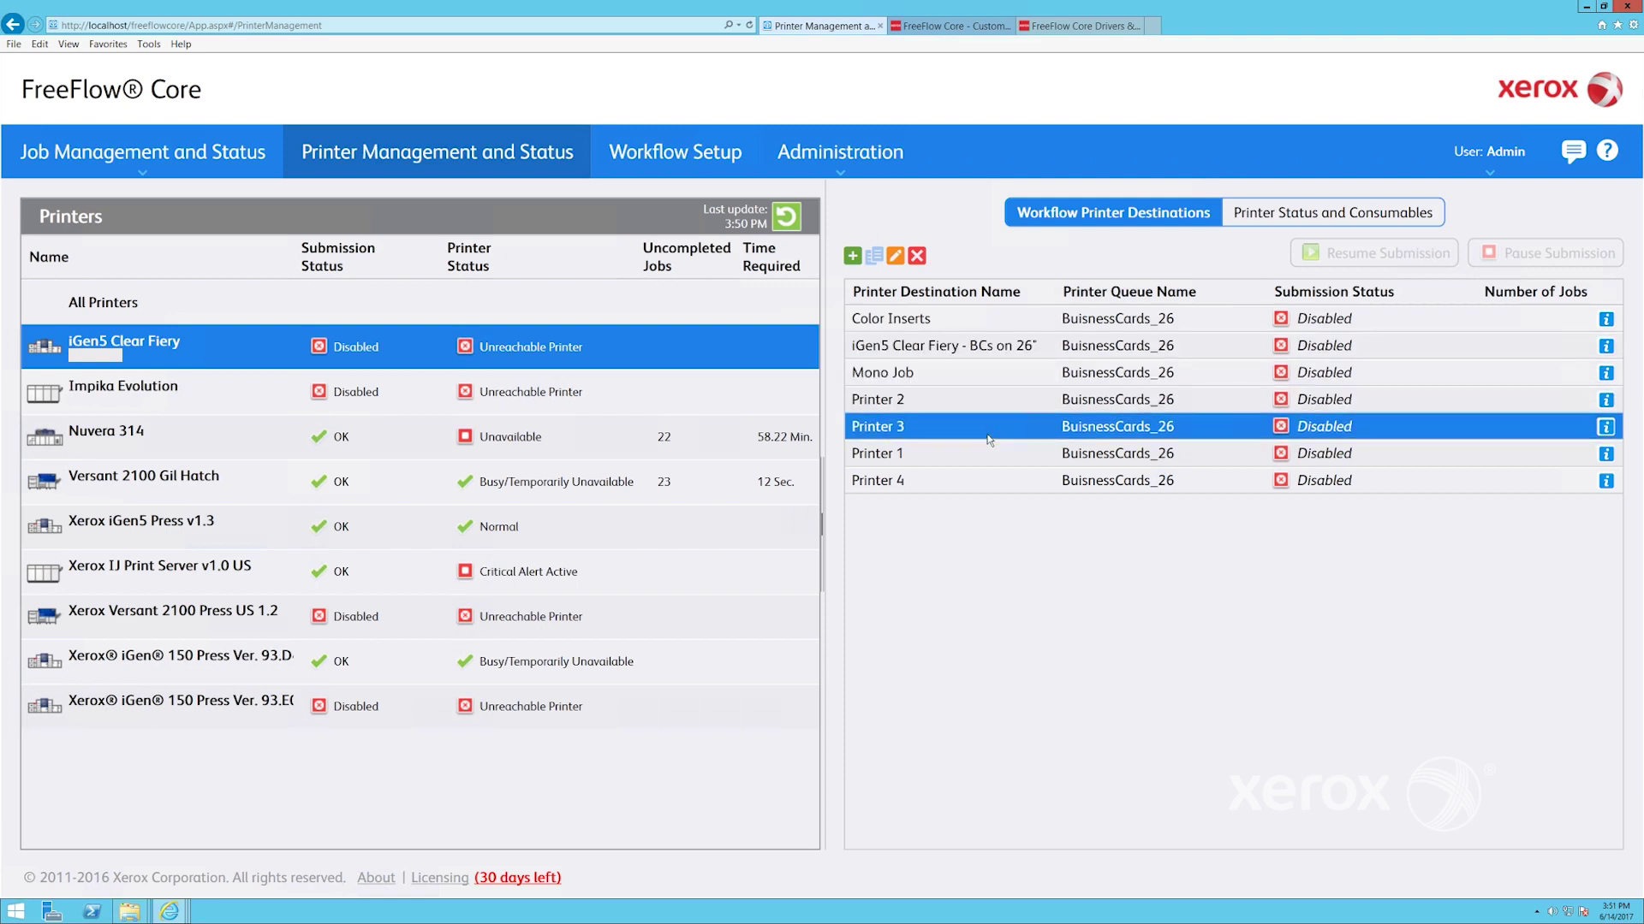
{"action": "left_click", "coordinate": [452, 498]}
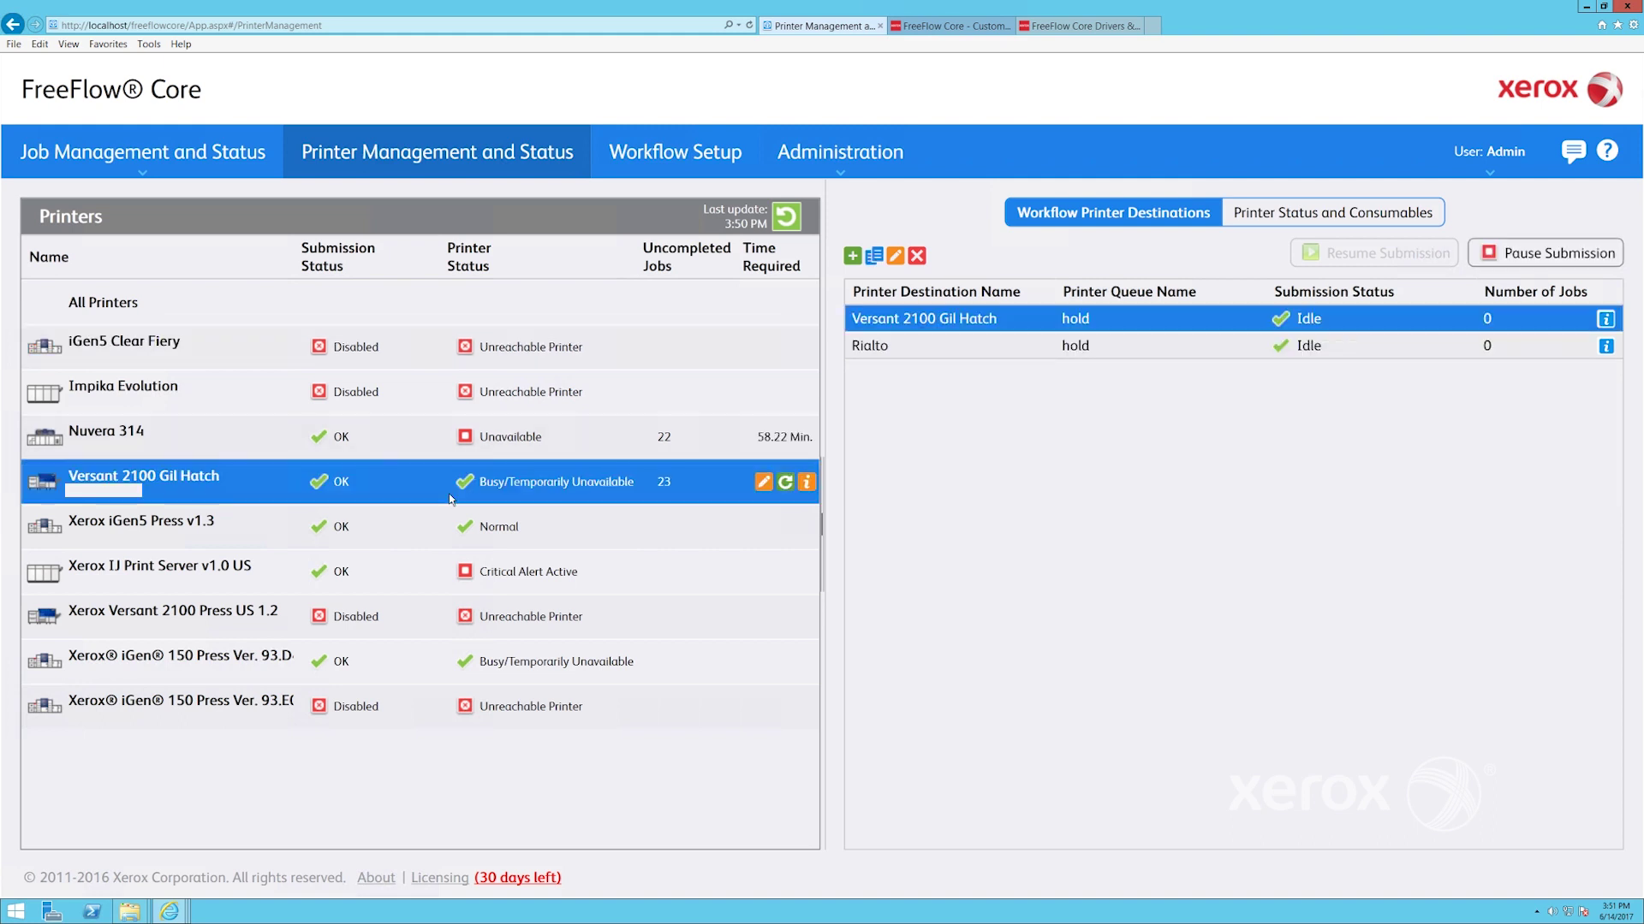
{"action": "left_click", "coordinate": [1275, 217]}
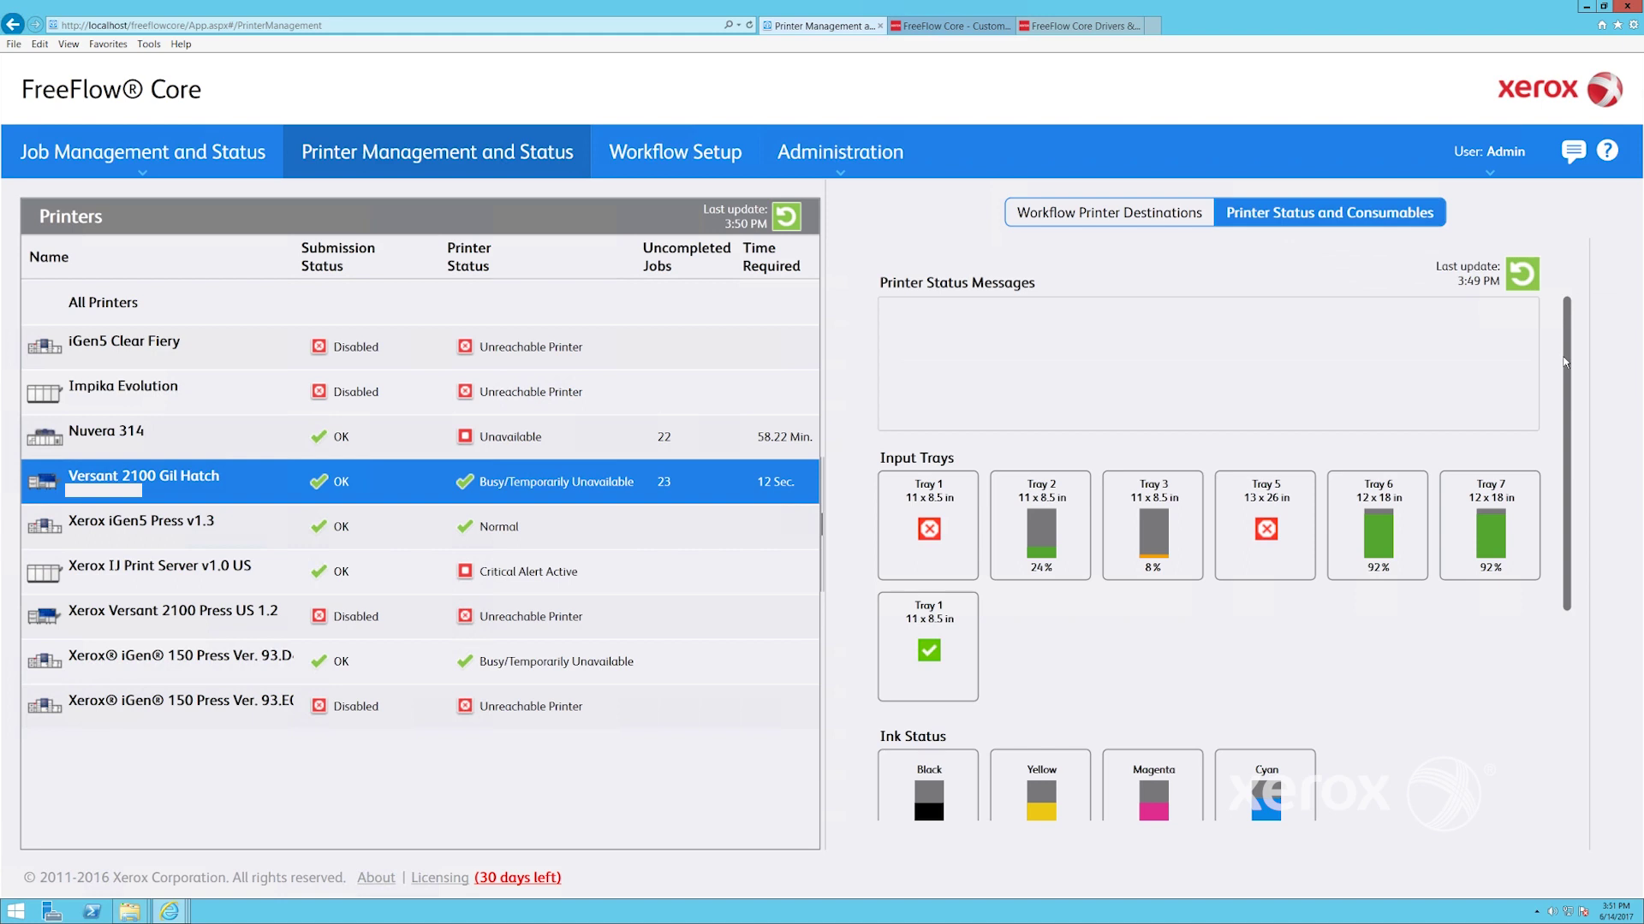
Scroll through the Versant's trays and ink levels, select the first iGen 150 Press, then begin a new printer destination
{"action": "left_click_drag", "start_coordinate": [1568, 362], "coordinate": [1591, 647]}
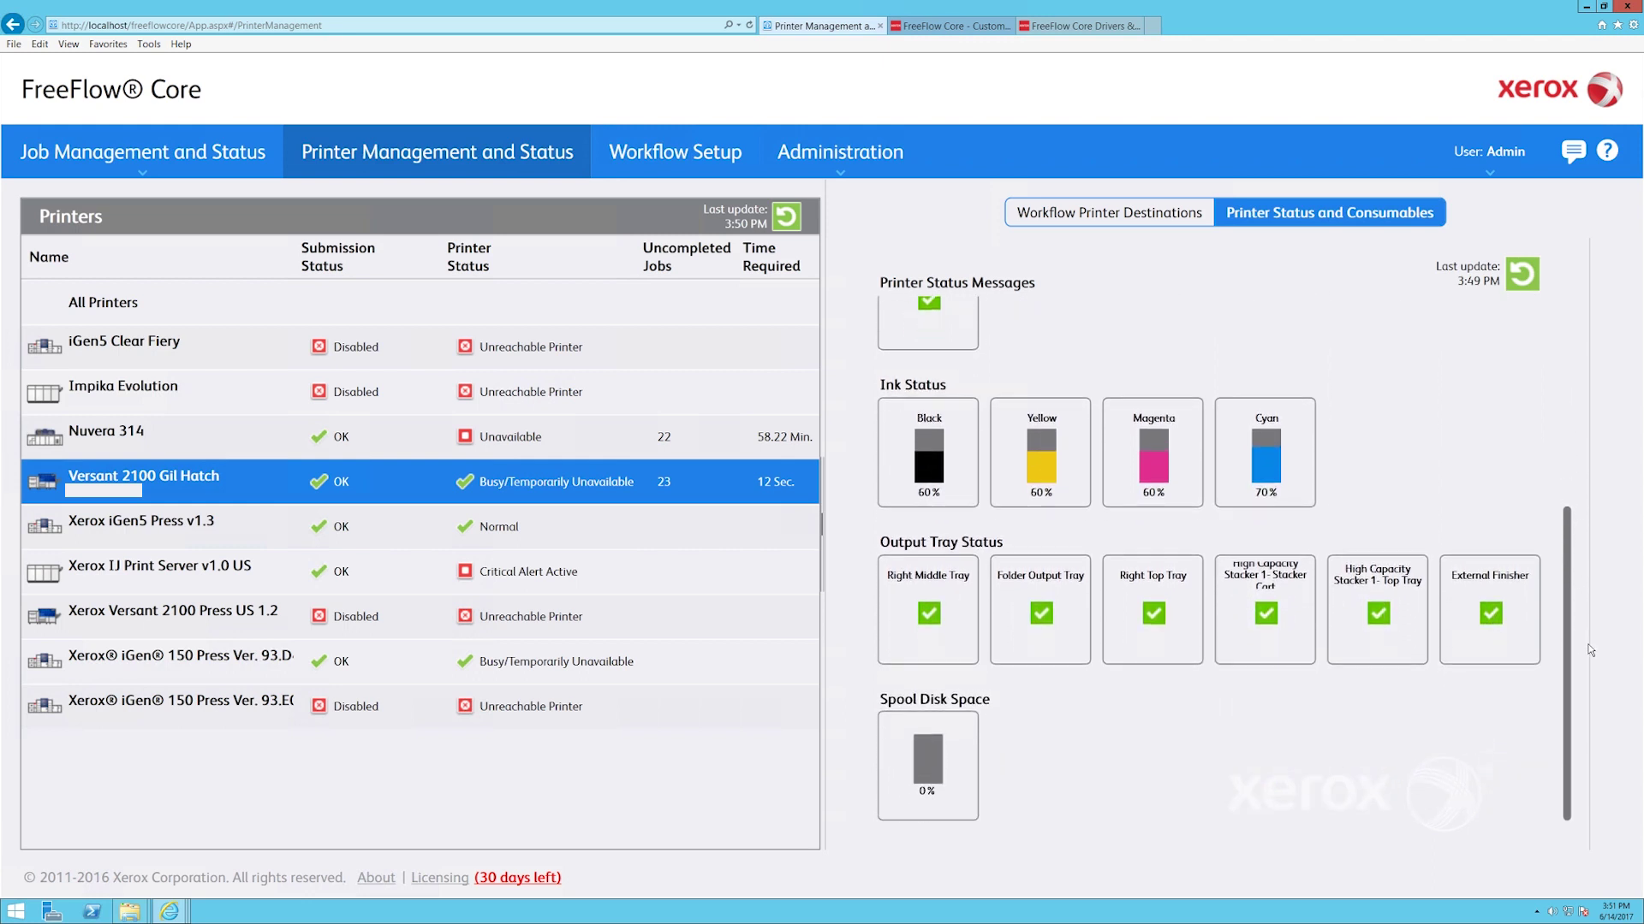
{"action": "left_click", "coordinate": [483, 662]}
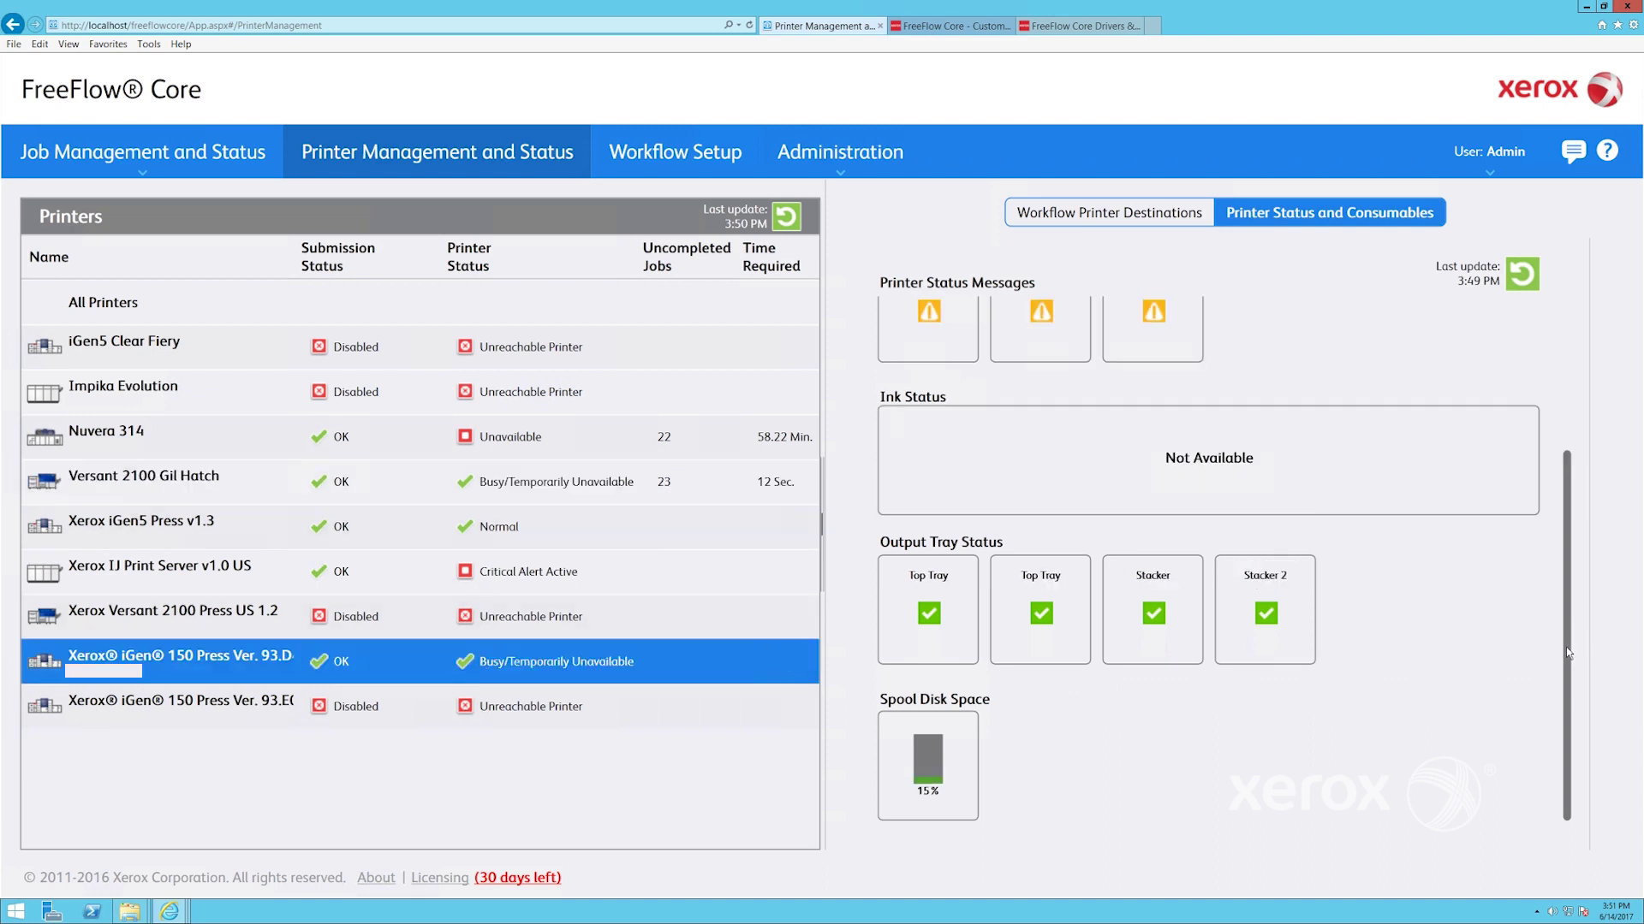
{"action": "left_click_drag", "start_coordinate": [1563, 667], "coordinate": [1563, 464]}
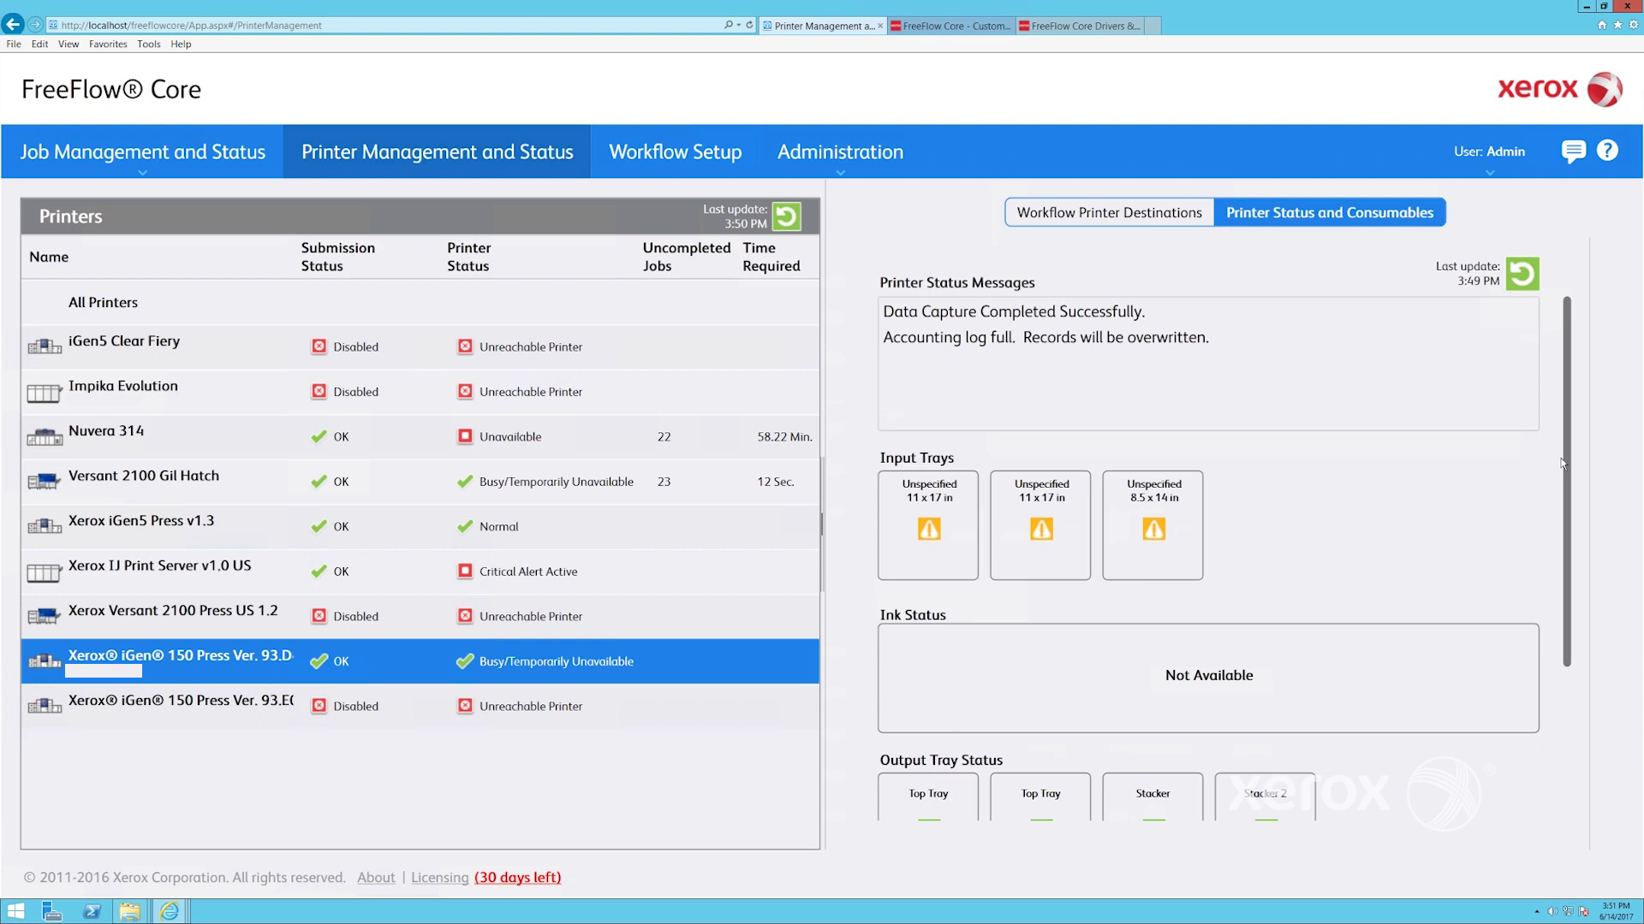
{"action": "left_click", "coordinate": [1151, 228]}
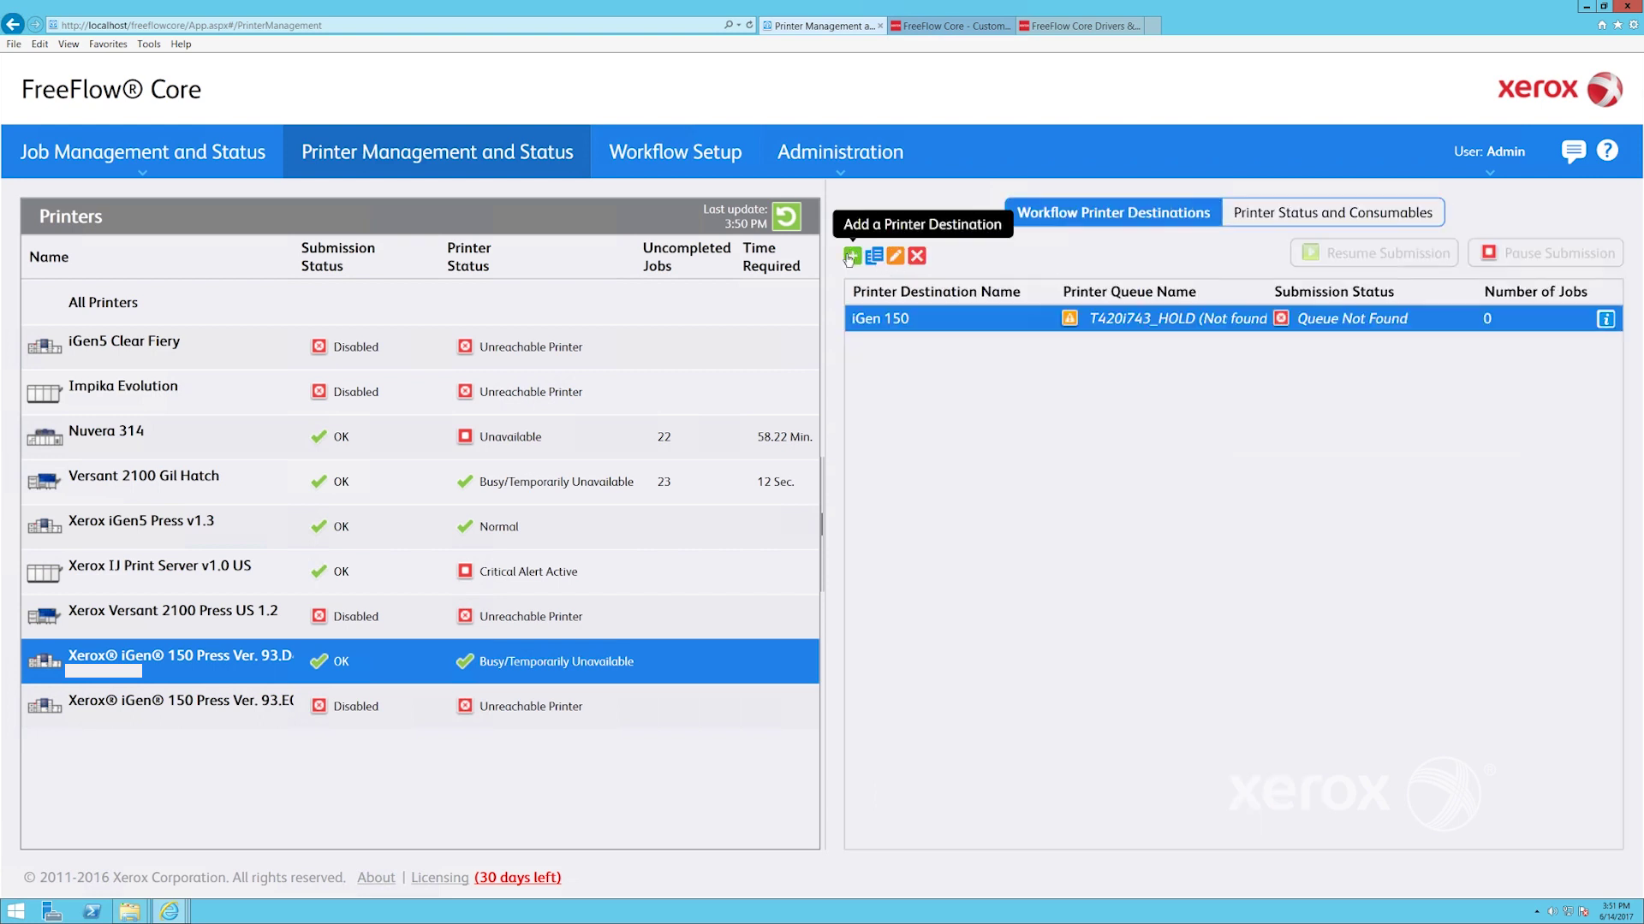
{"action": "left_click", "coordinate": [851, 256]}
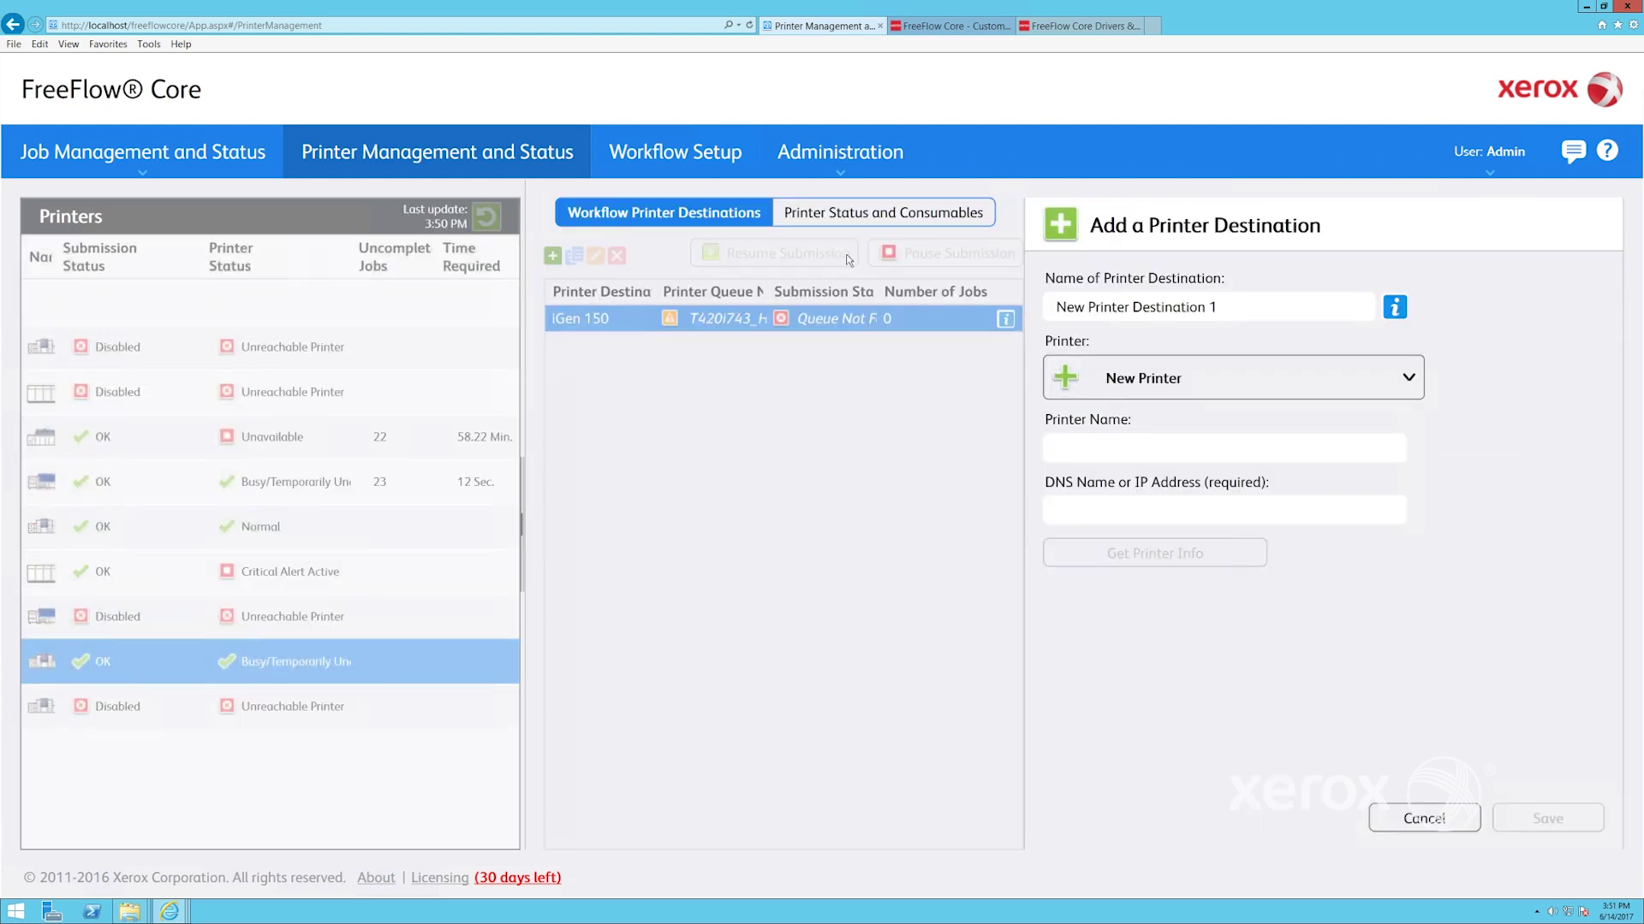
Add printer destination New Printer Destination 123 from IP 14.168.94.56 using Get Printer Info, and save it
{"action": "left_click", "coordinate": [1076, 511]}
{"action": "type", "text": "14.168.94.56"}
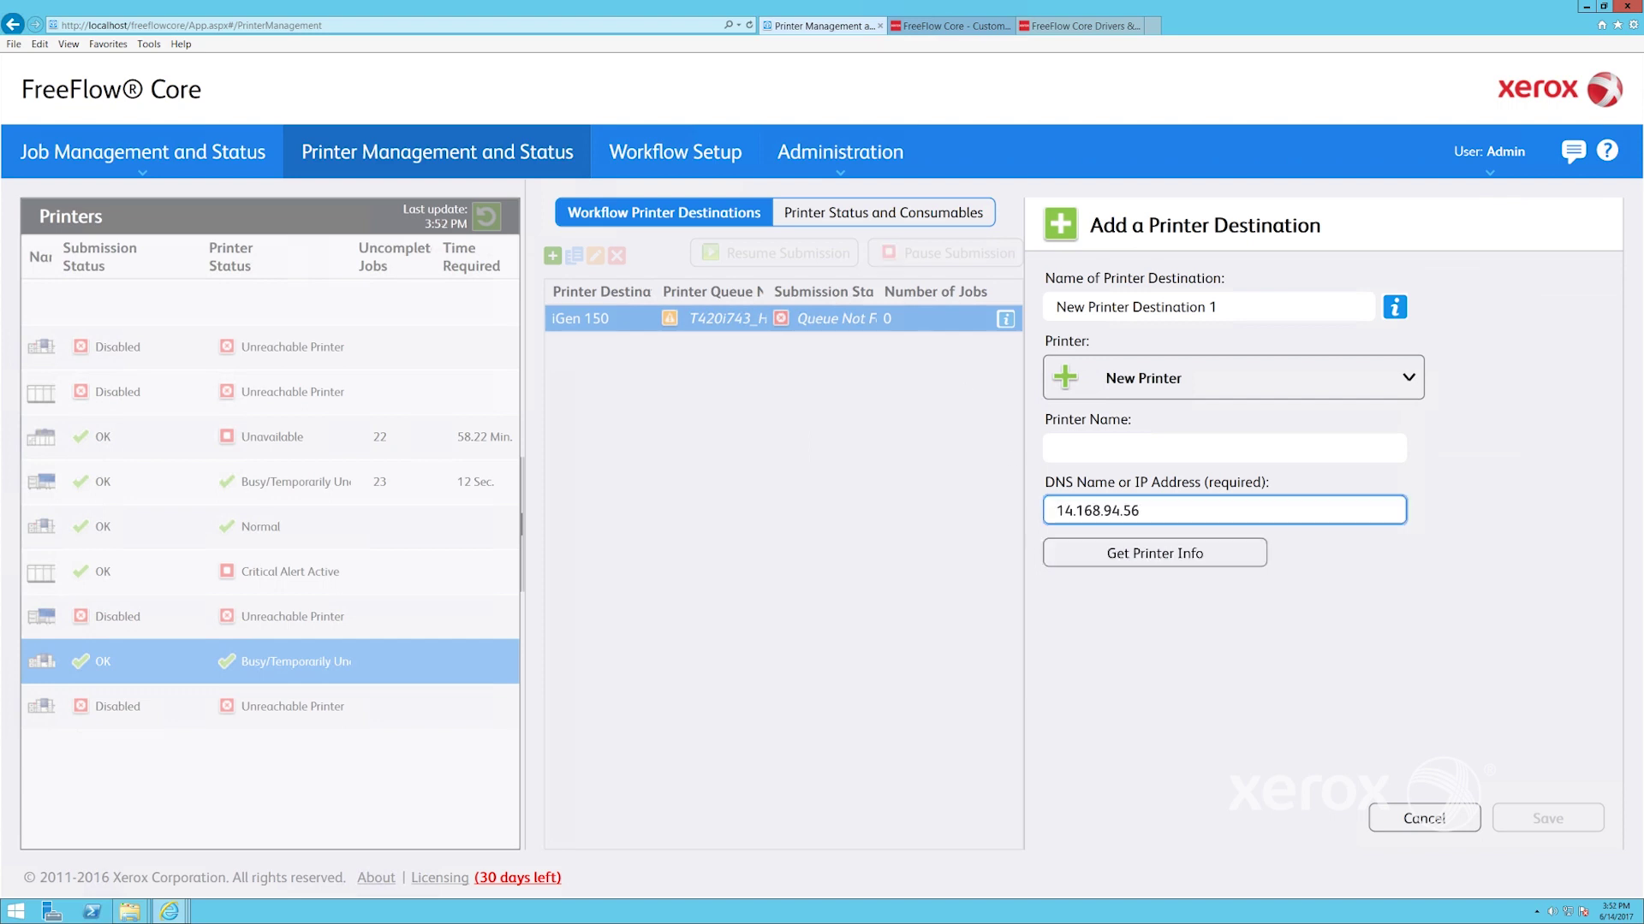
{"action": "left_click", "coordinate": [1127, 734]}
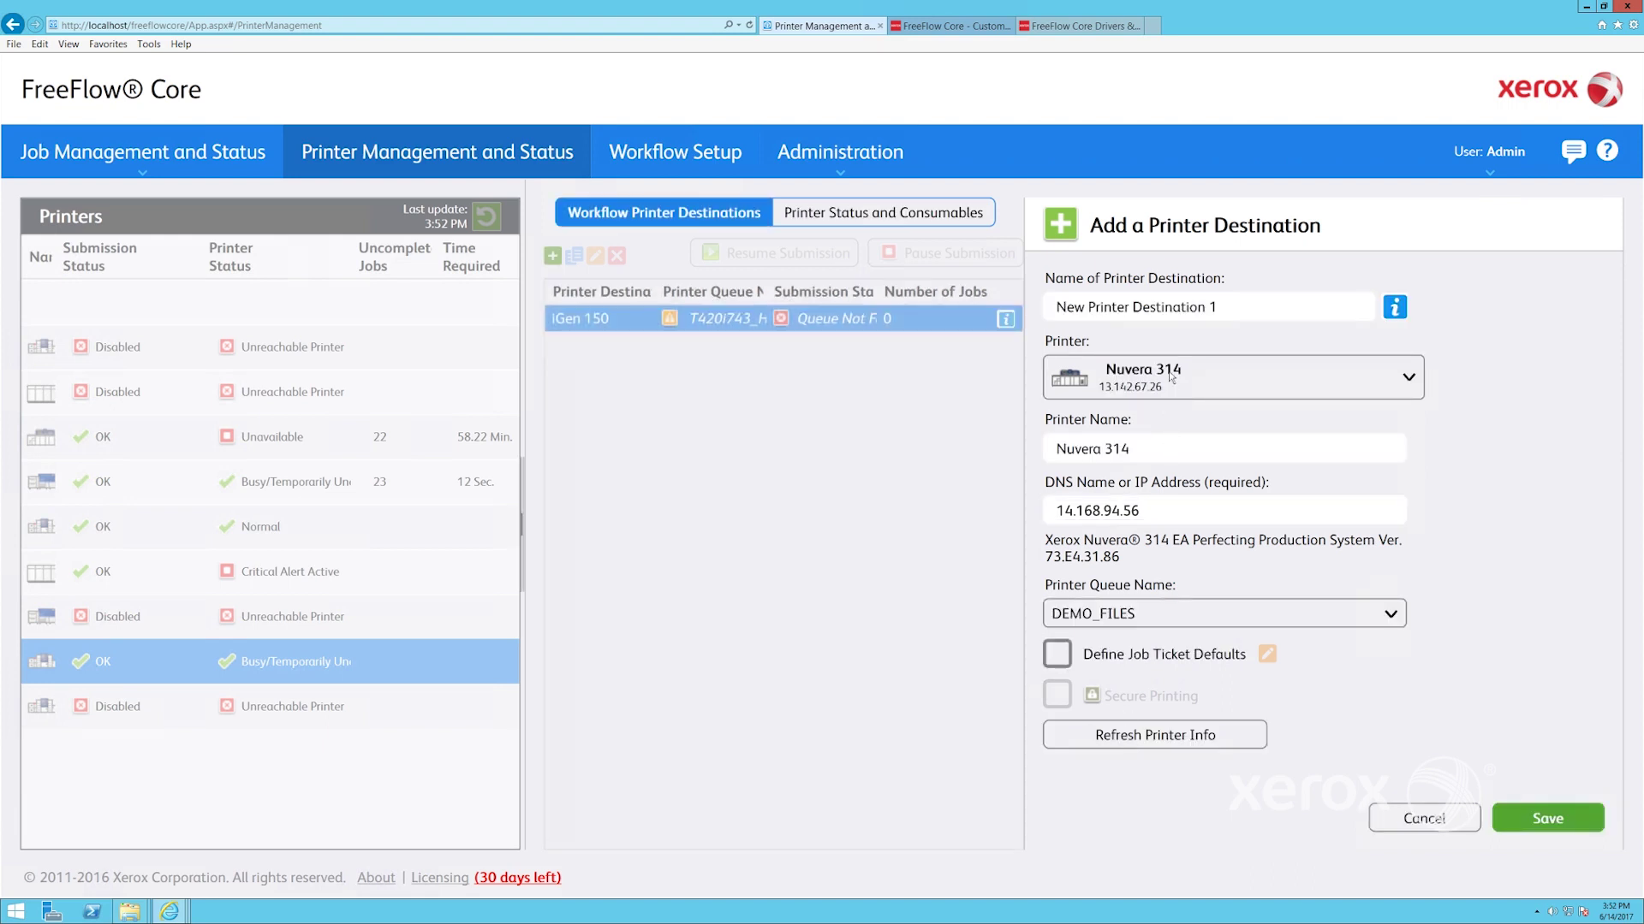
{"action": "left_click", "coordinate": [1233, 309]}
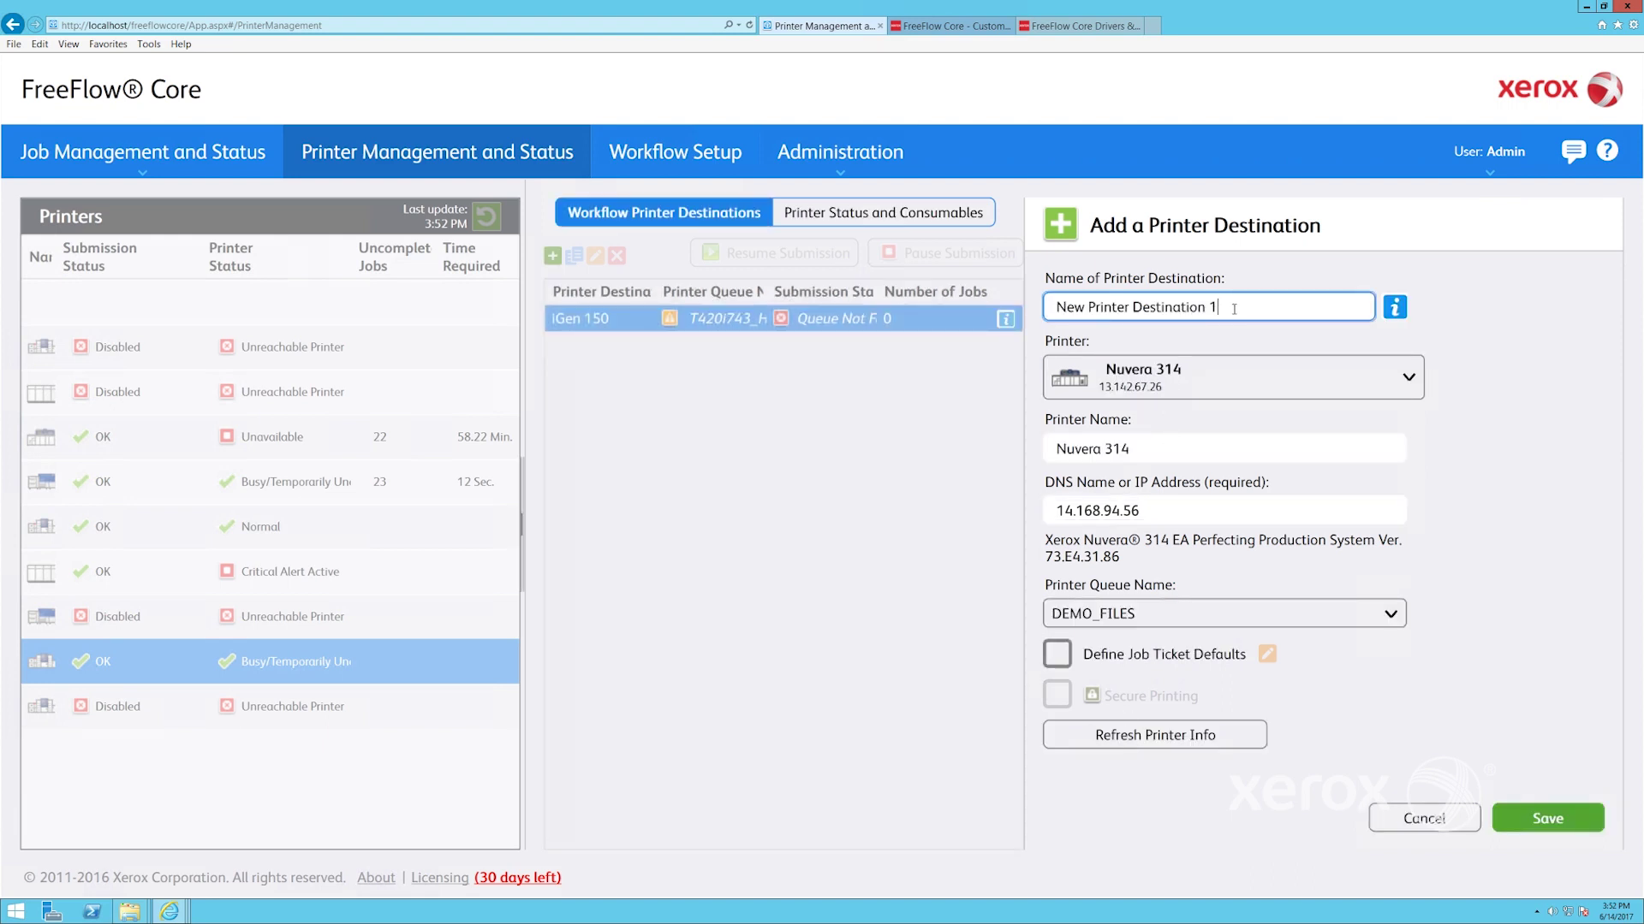
{"action": "type", "text": "23"}
{"action": "left_click", "coordinate": [1546, 822]}
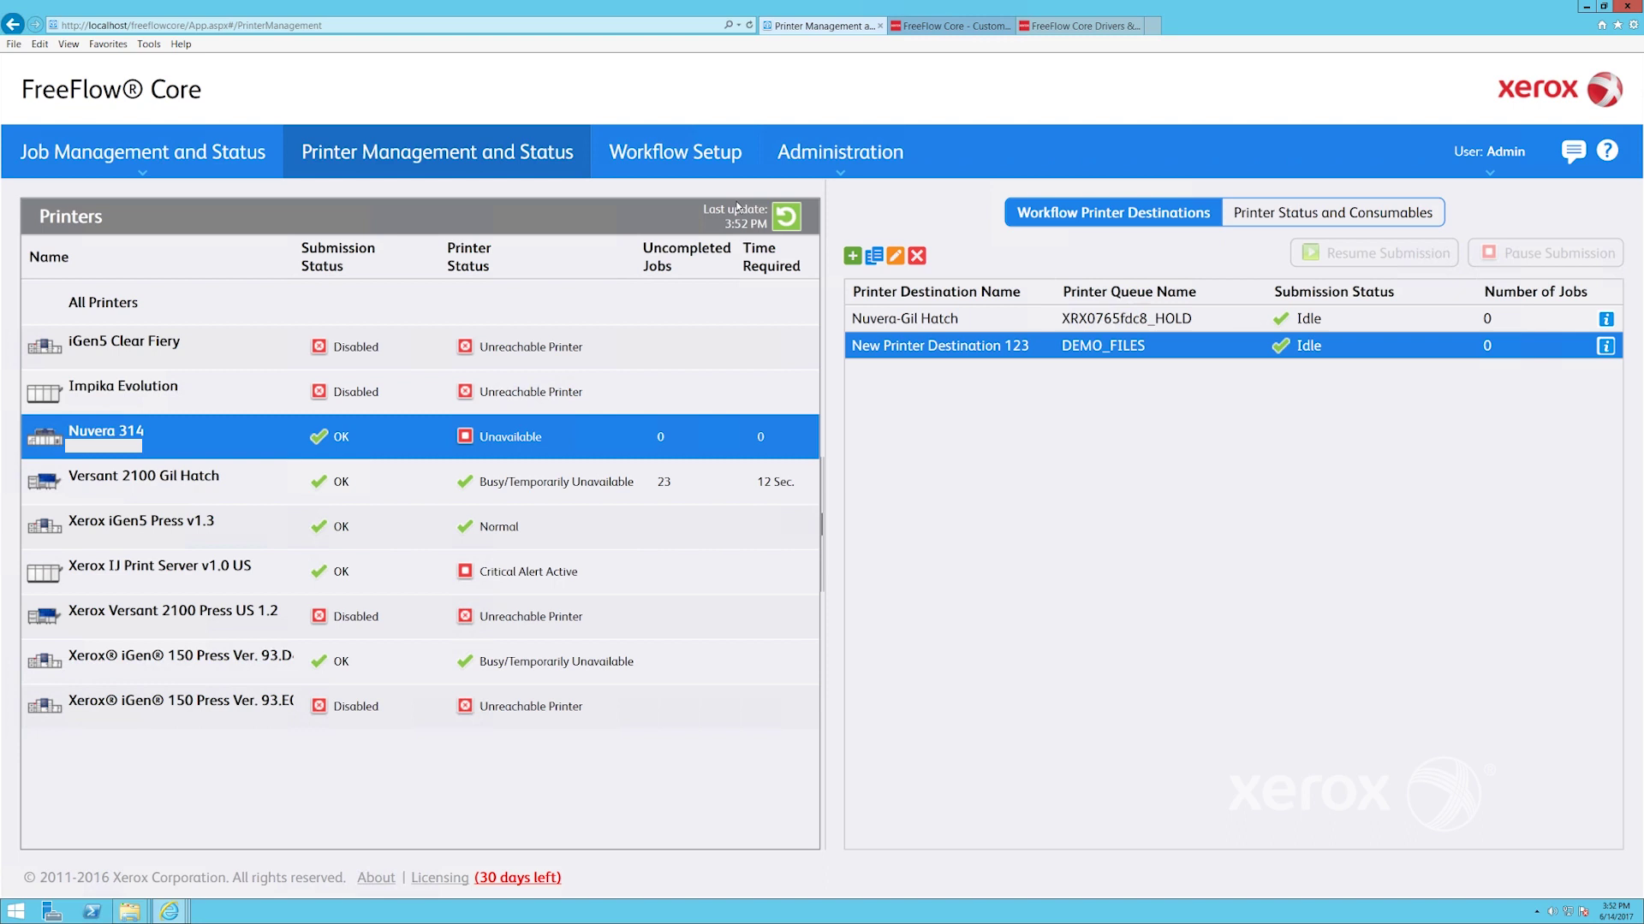
Create New Workflow 3 and place a Print step on its canvas
{"action": "left_click", "coordinate": [676, 158]}
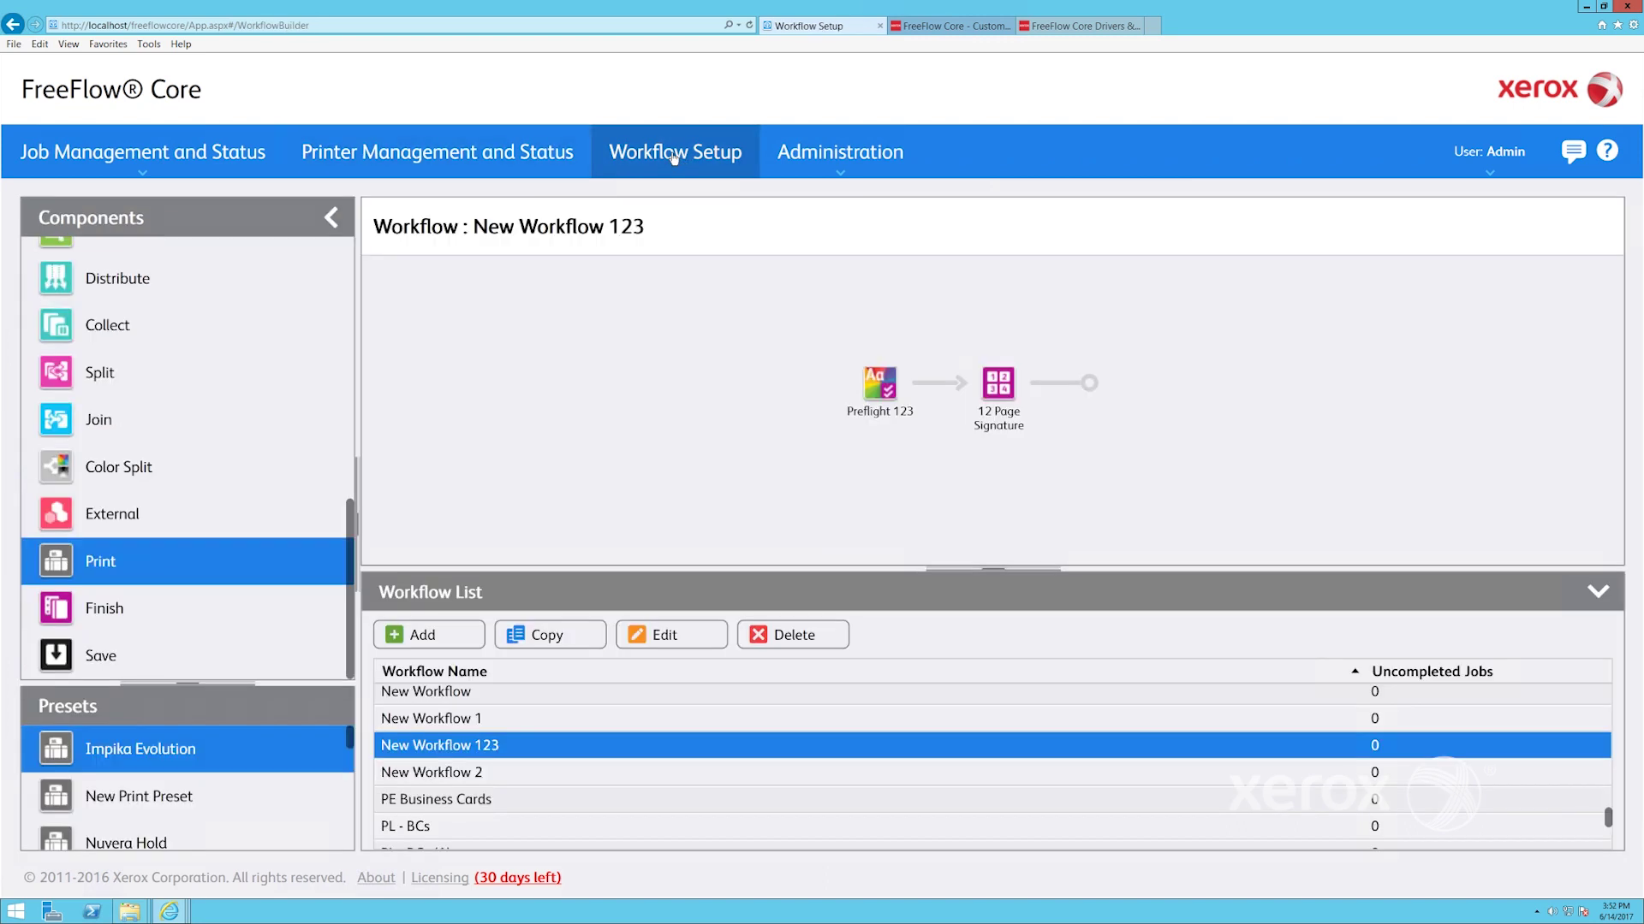
{"action": "left_click", "coordinate": [435, 637]}
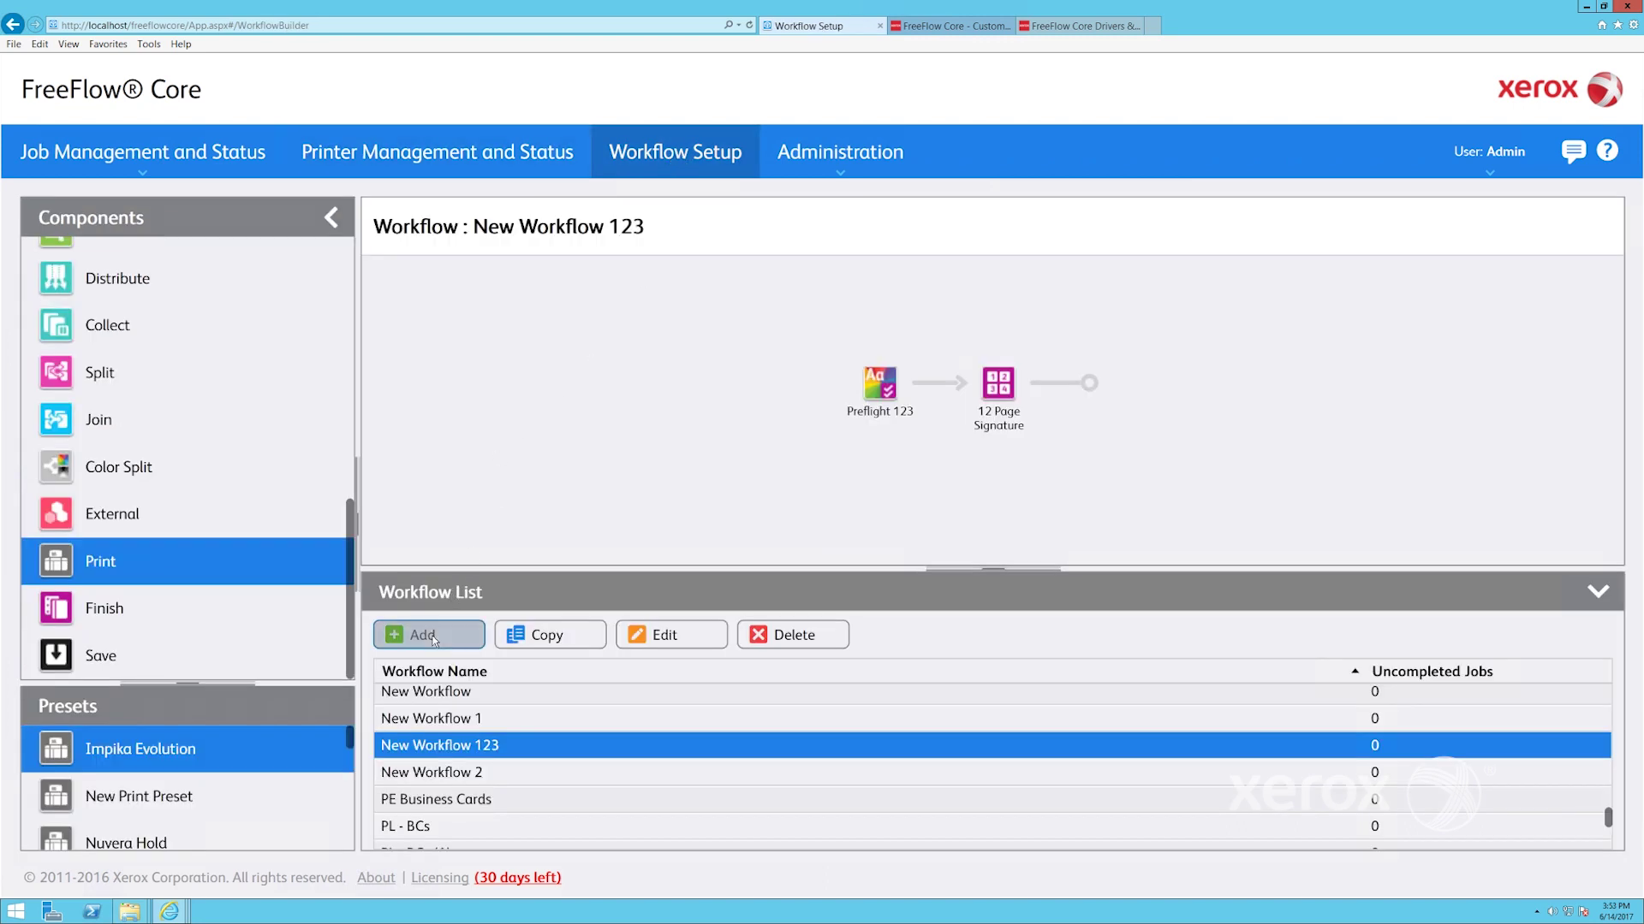
{"action": "left_click", "coordinate": [162, 563]}
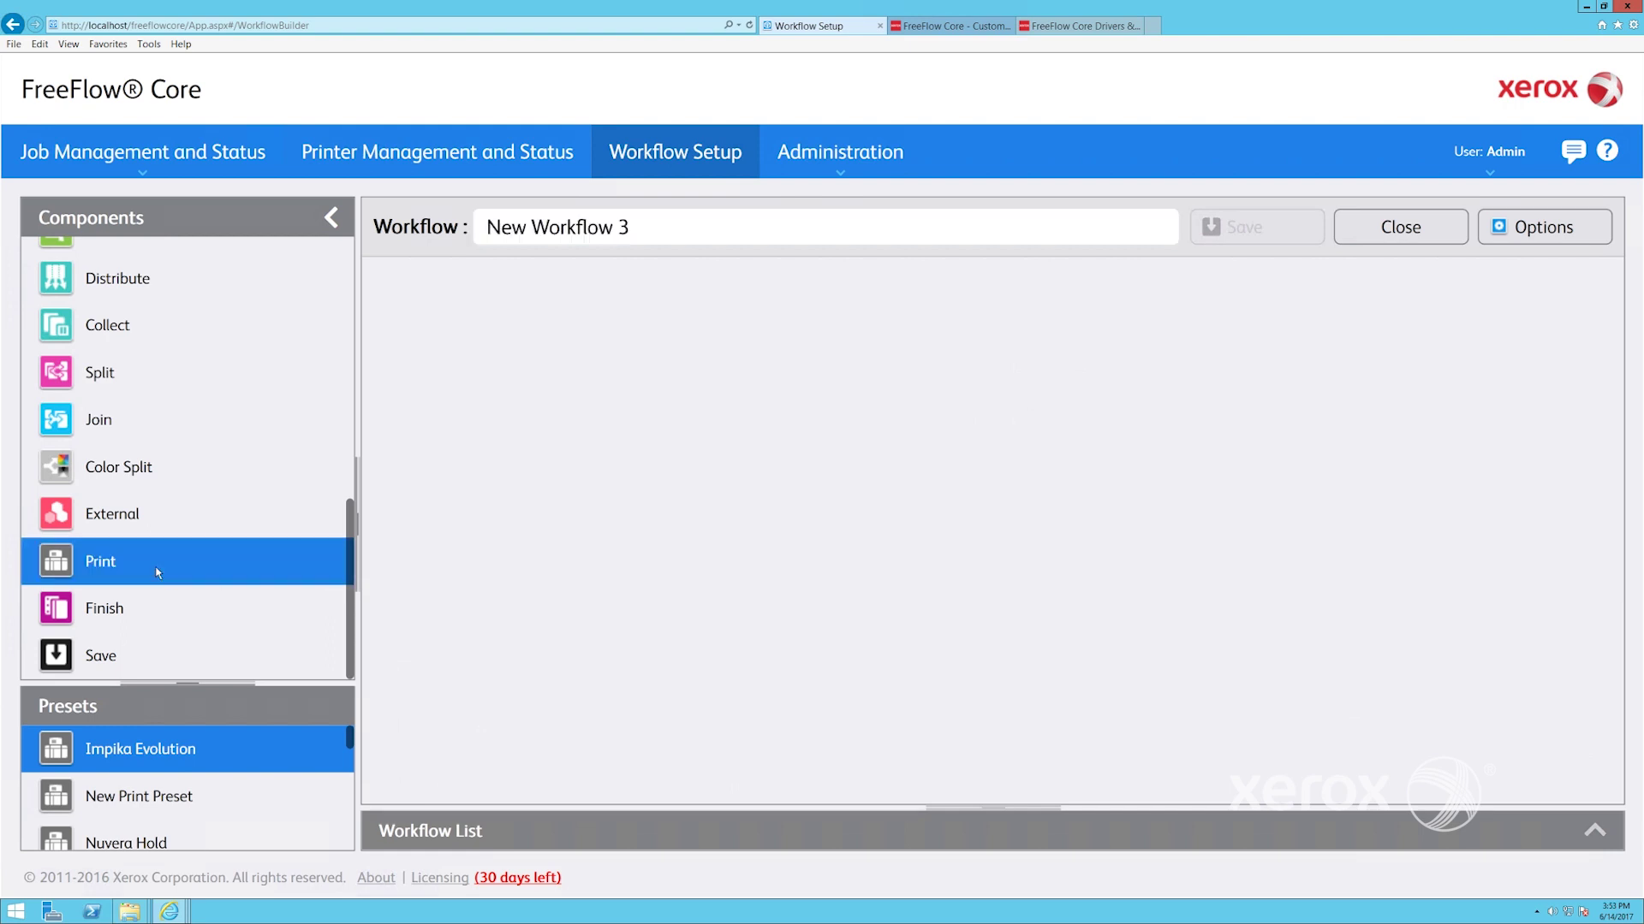
{"action": "left_click_drag", "start_coordinate": [110, 567], "coordinate": [993, 539]}
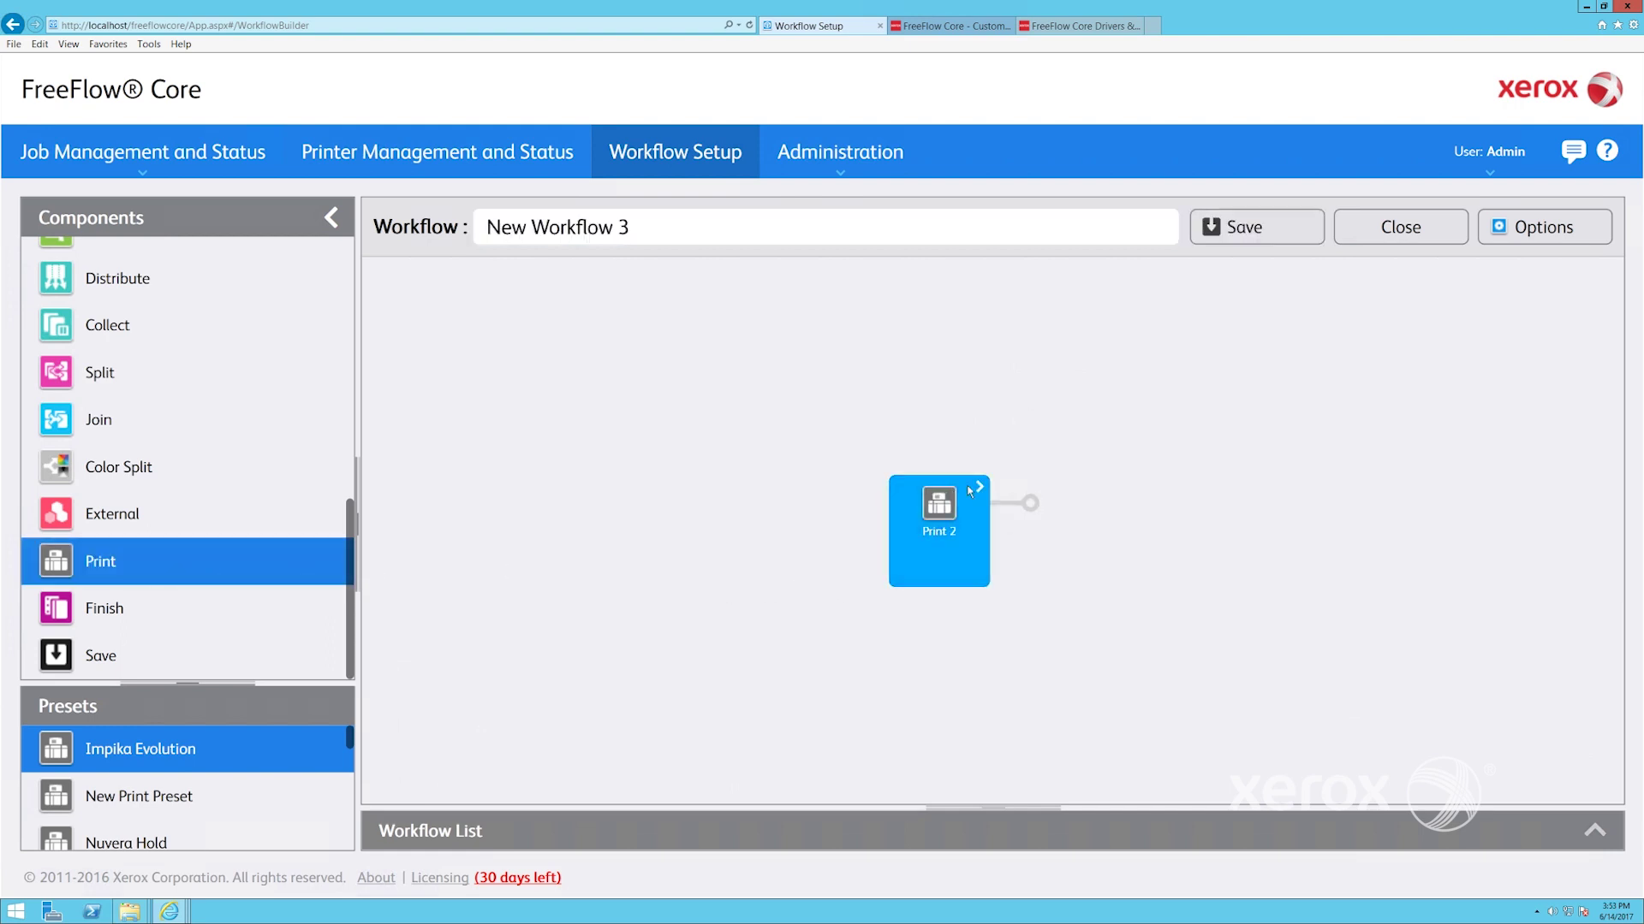
Name the print preset 'Print to Nuvera test', send all jobs to Nuvera-Gil Hatch, and save it
{"action": "left_click", "coordinate": [108, 306]}
{"action": "type", "text": "Print to"}
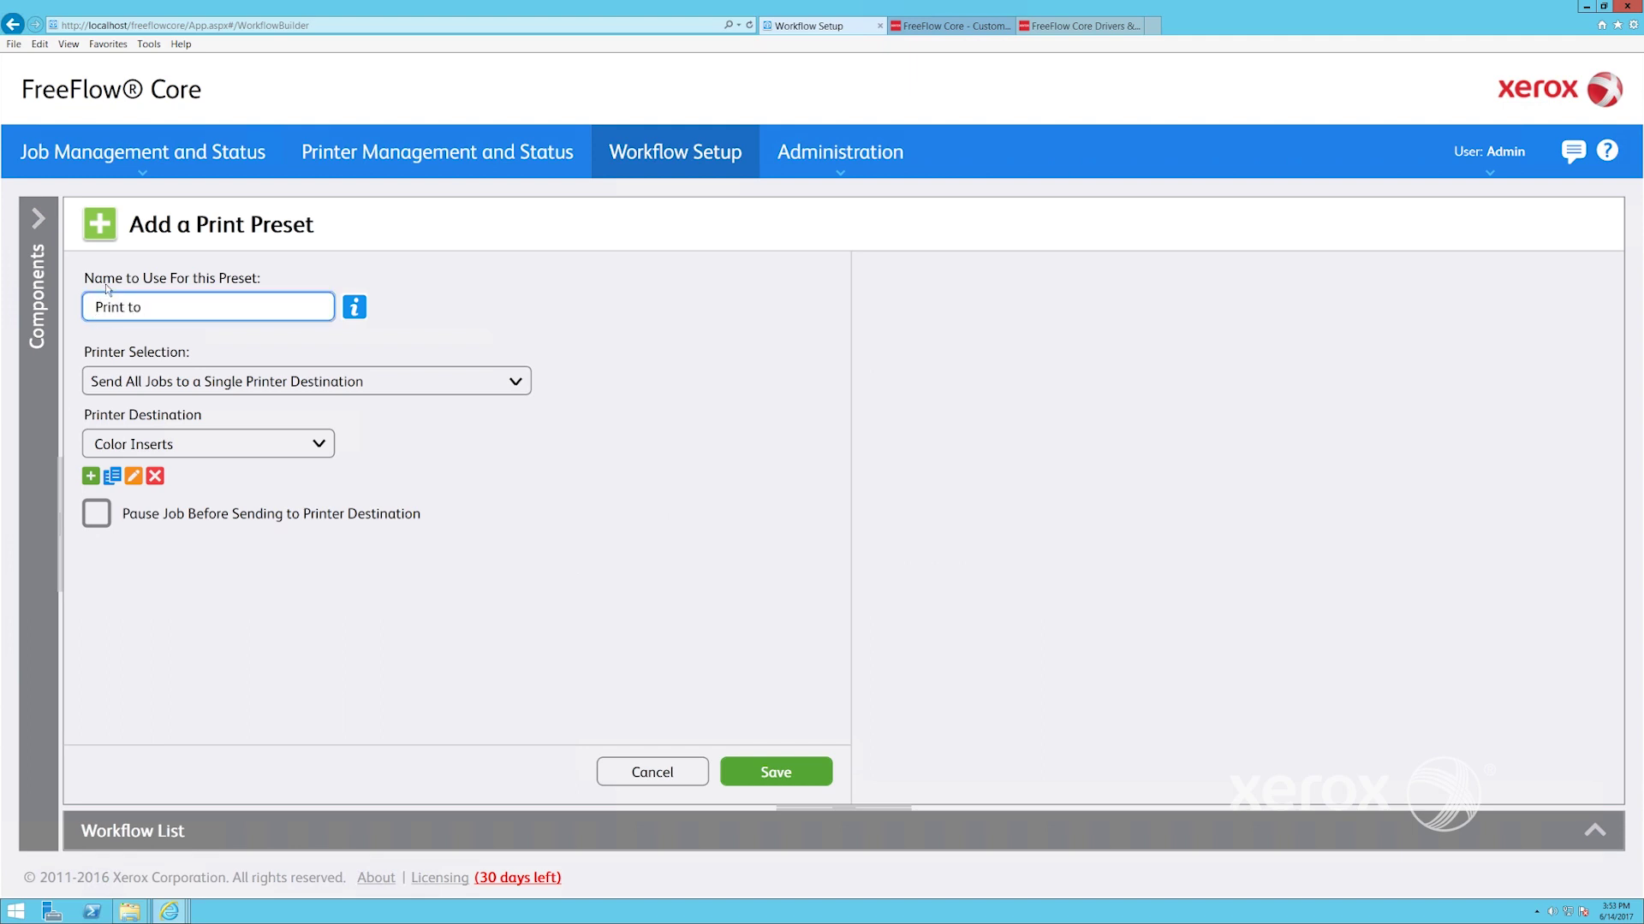
{"action": "type", "text": " Nuvera test"}
{"action": "left_click", "coordinate": [192, 381]}
{"action": "left_click", "coordinate": [238, 444]}
{"action": "left_click", "coordinate": [238, 444]}
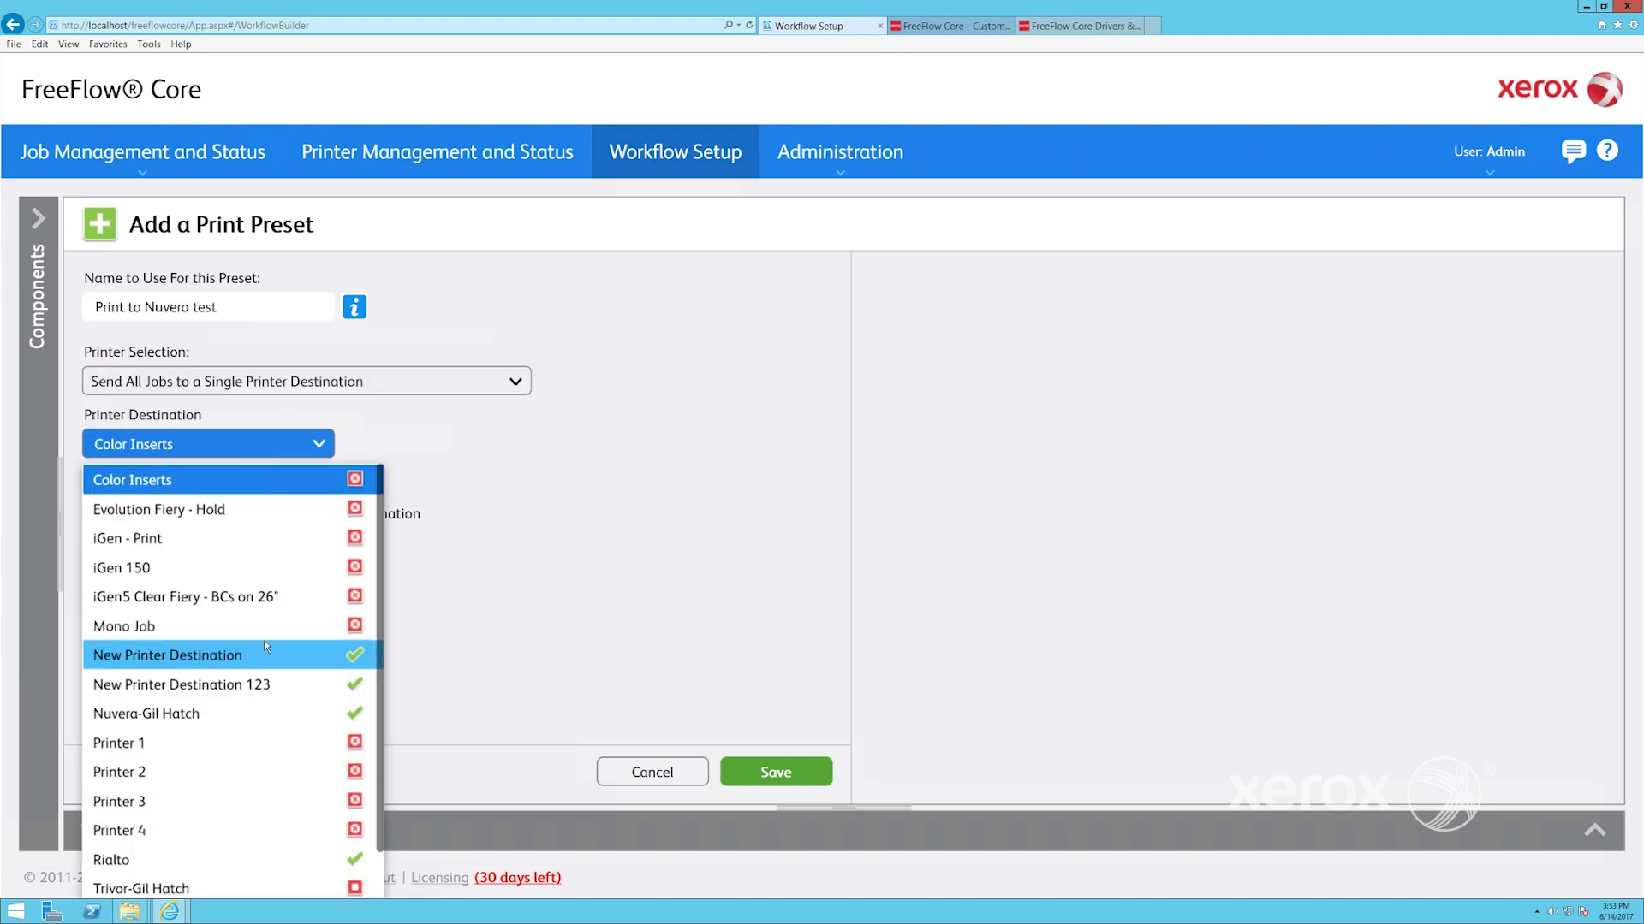
{"action": "left_click", "coordinate": [239, 719]}
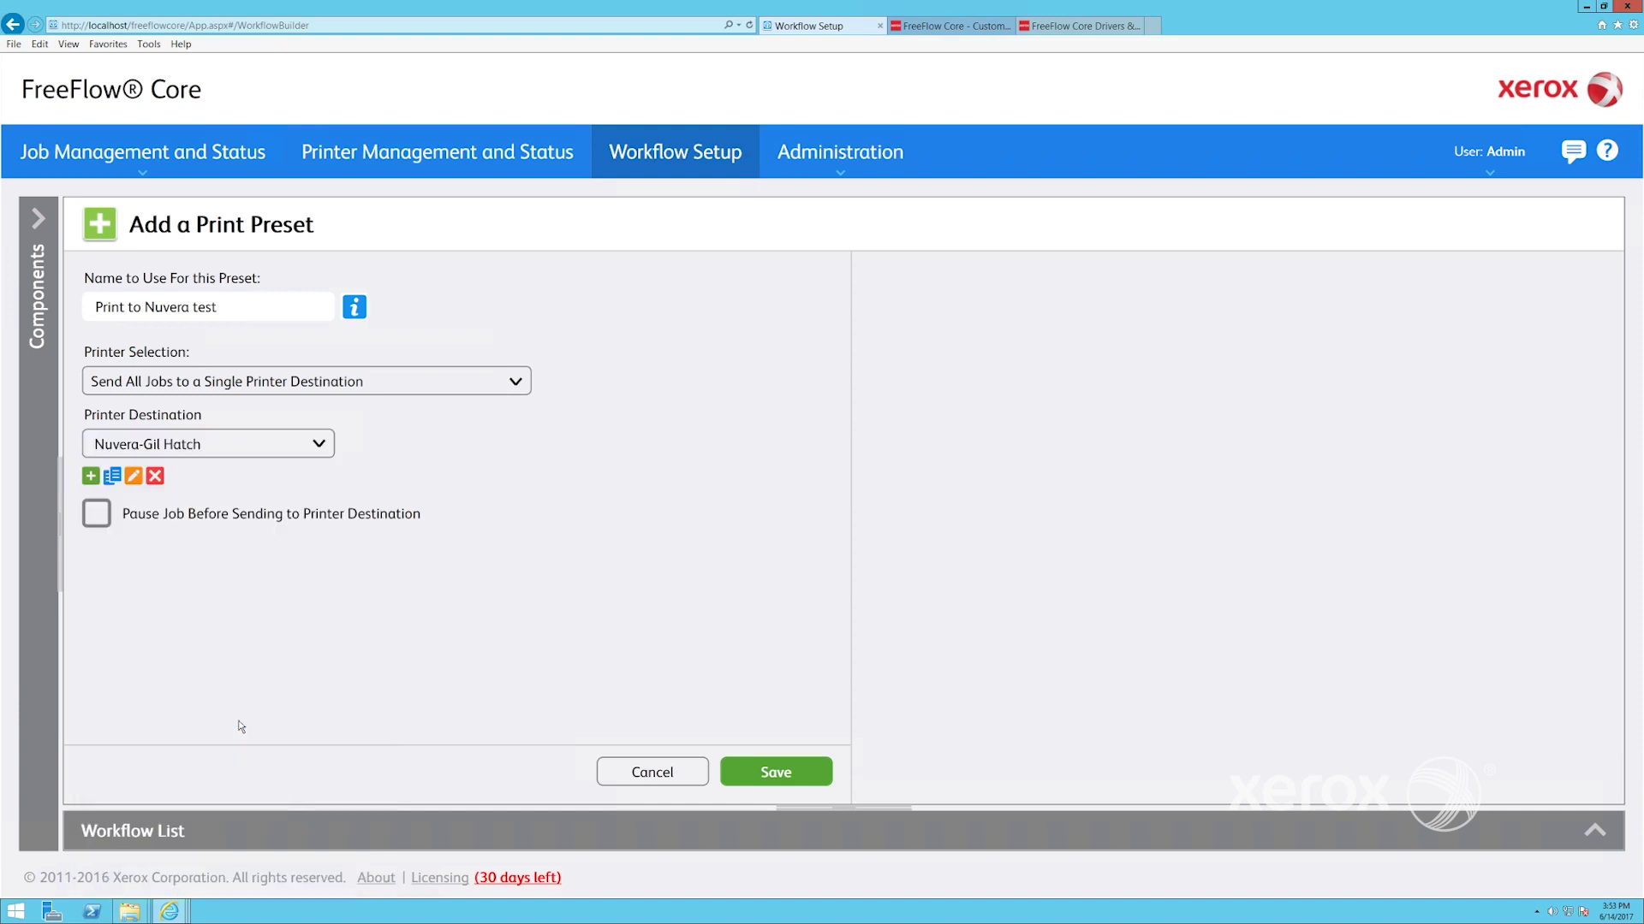
{"action": "left_click", "coordinate": [776, 772]}
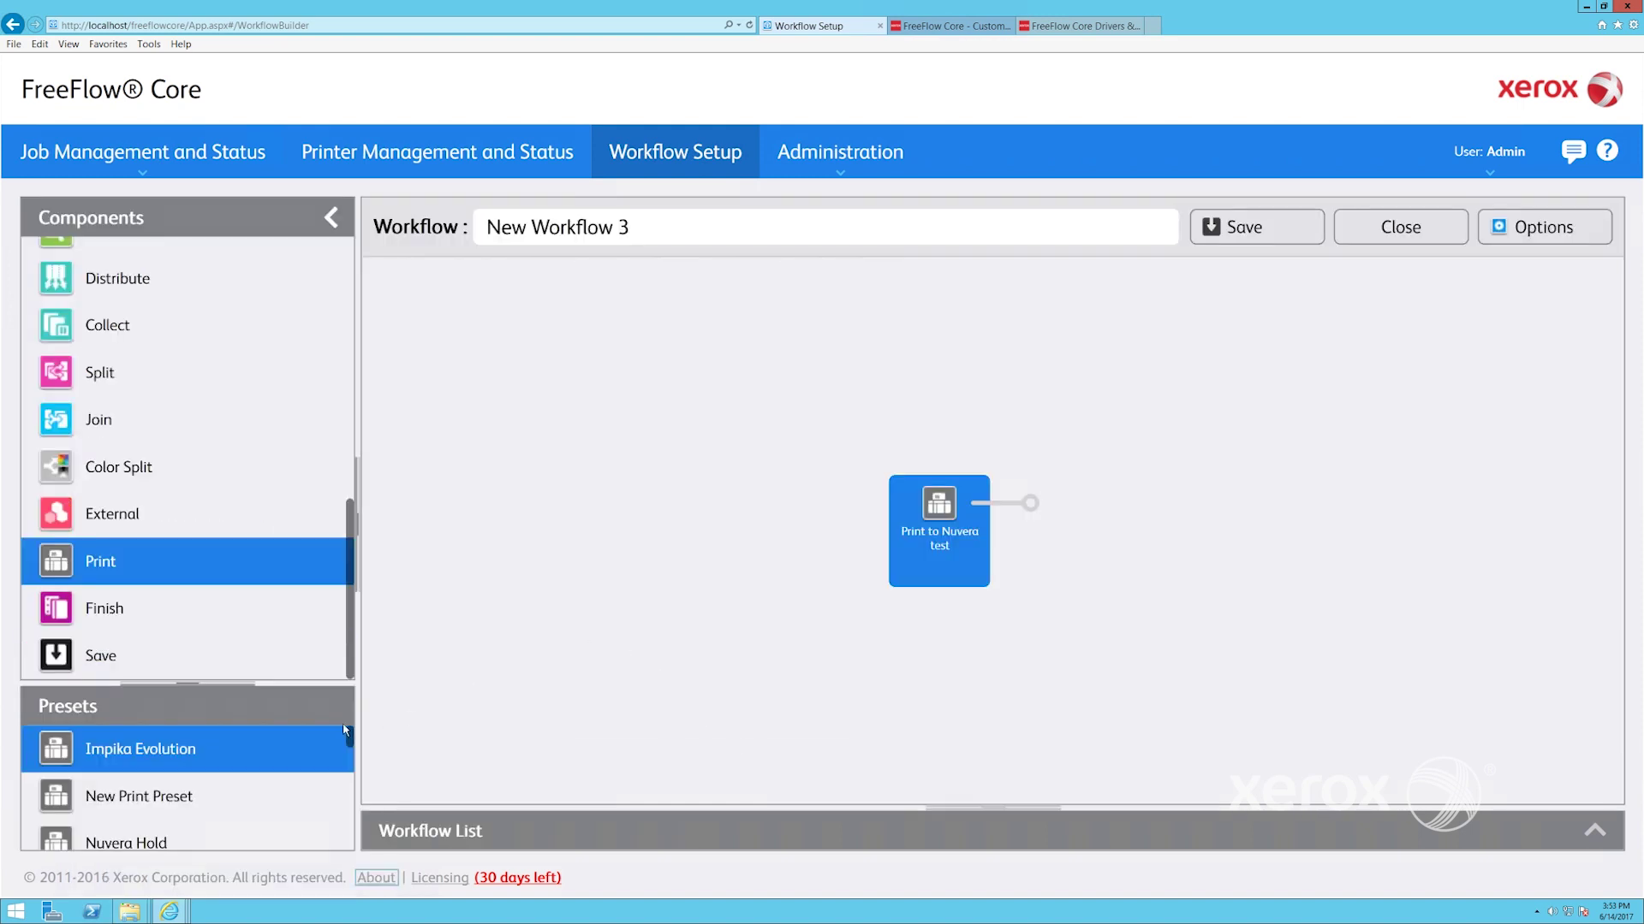
Find the Rialto save preset and attach it after the Print to Nuvera test node
{"action": "left_click_drag", "start_coordinate": [349, 738], "coordinate": [347, 782]}
{"action": "mouse_move", "coordinate": [190, 762]}
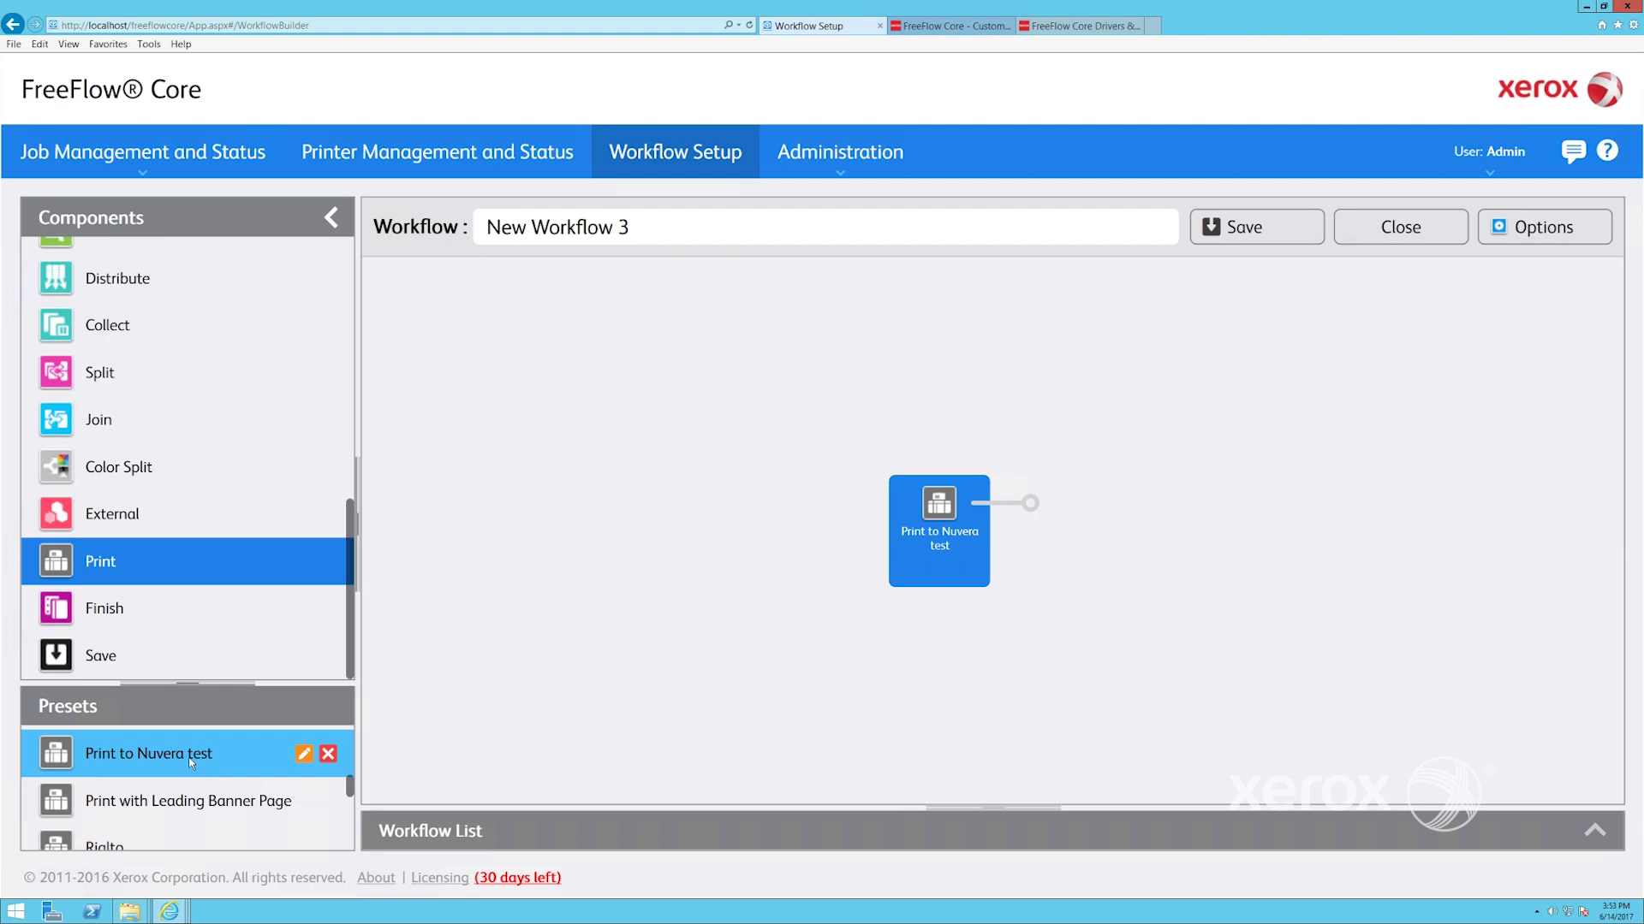
{"action": "left_click", "coordinate": [289, 755]}
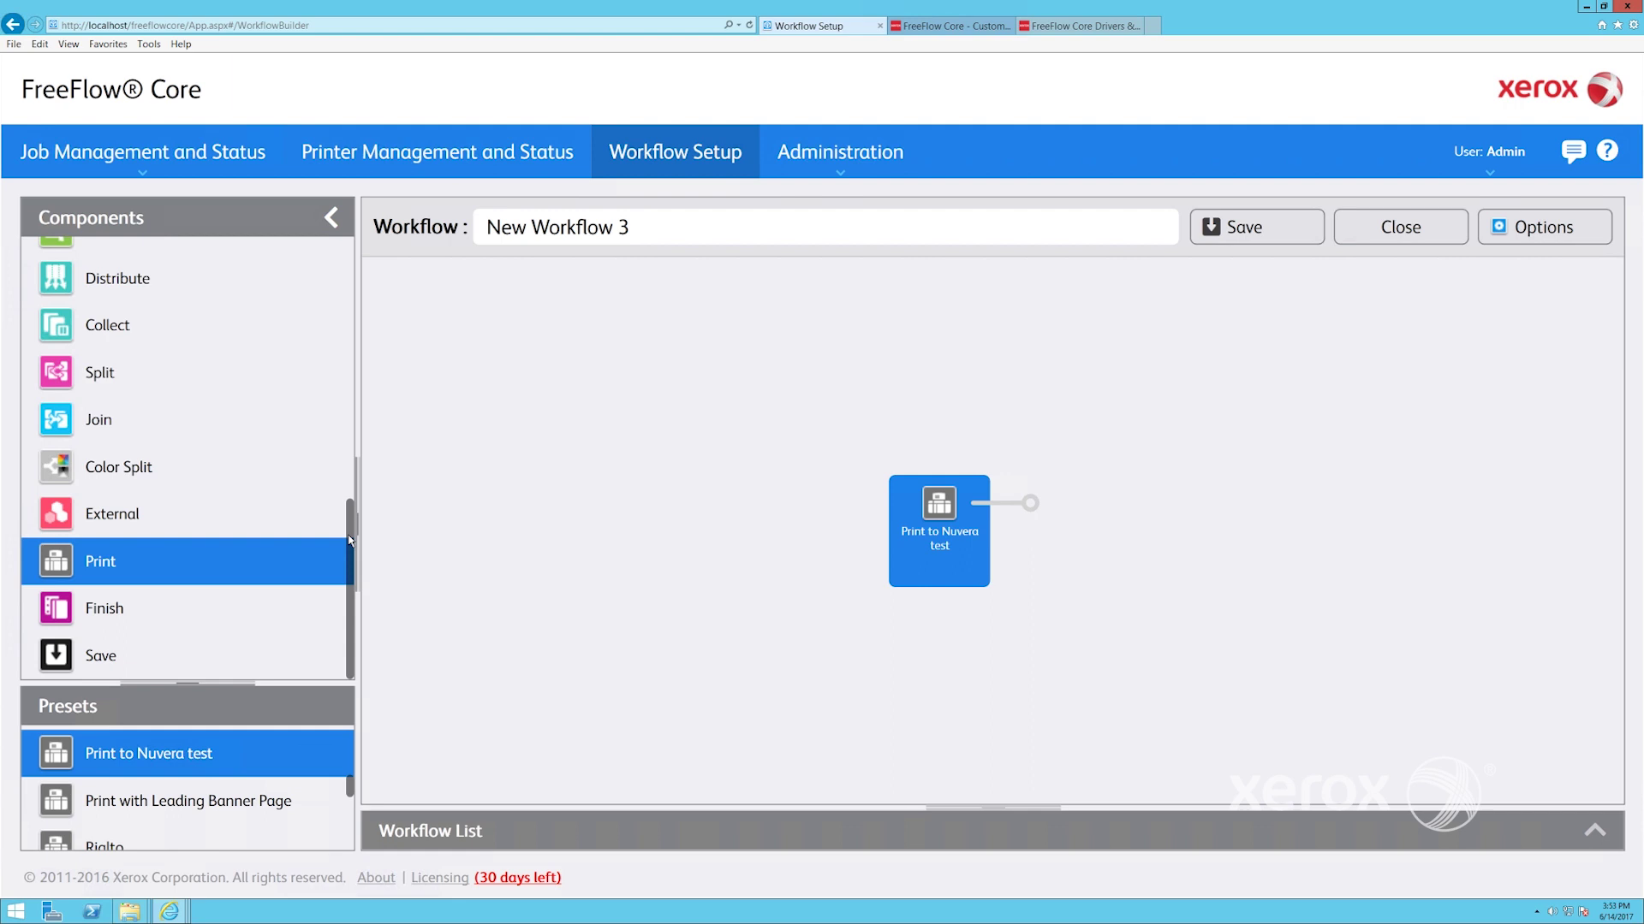
{"action": "left_click", "coordinate": [100, 658]}
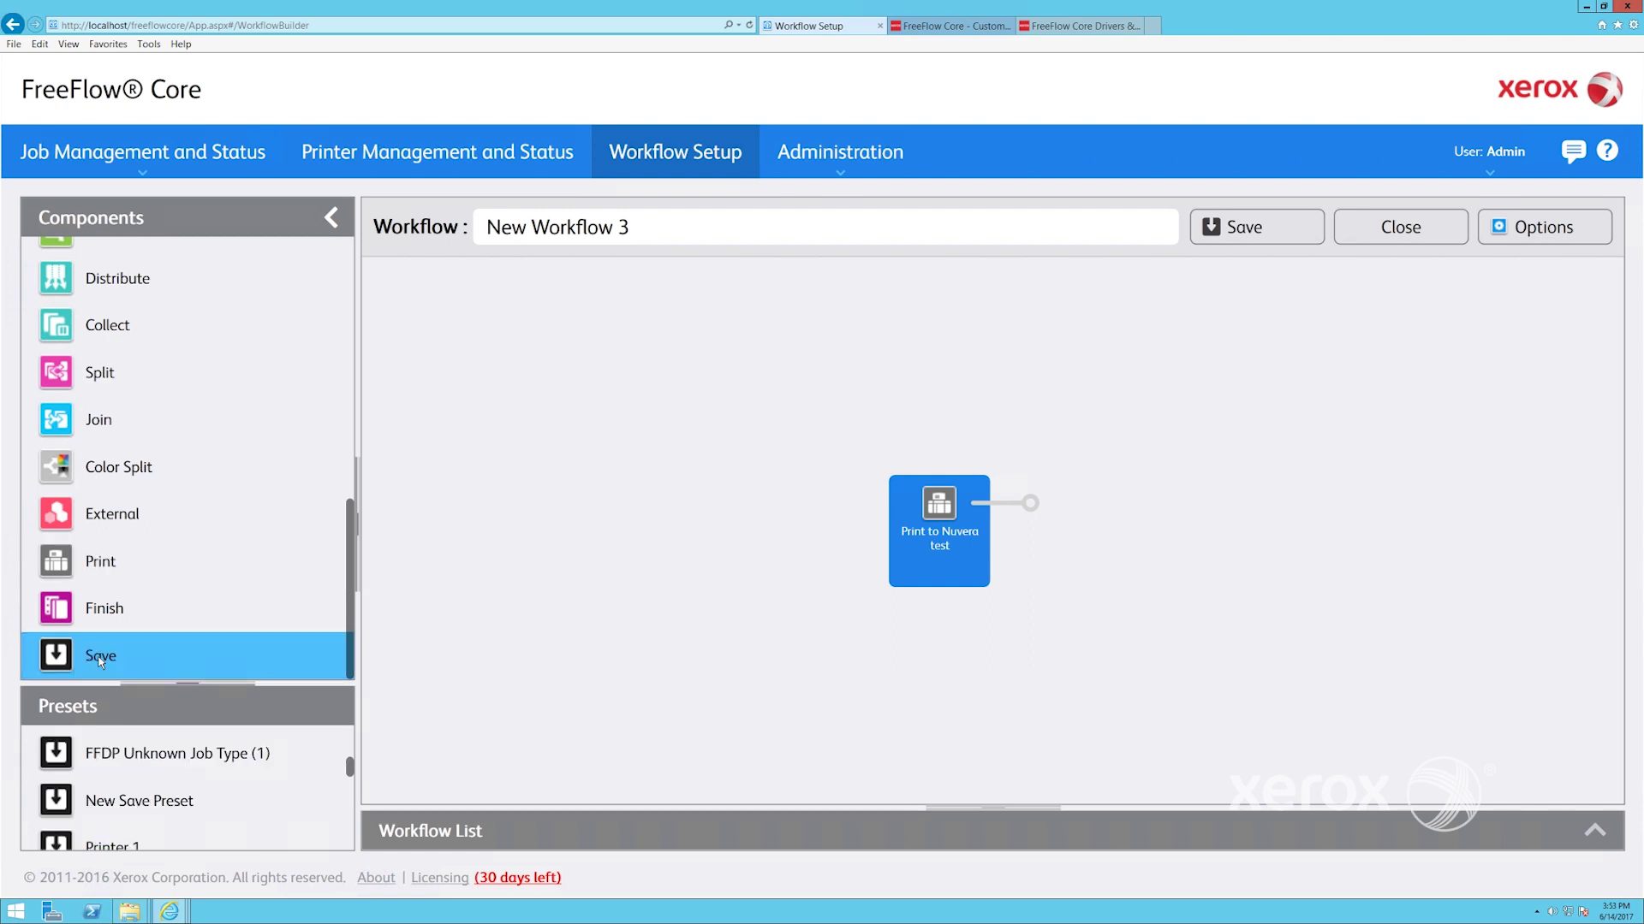
{"action": "left_click_drag", "start_coordinate": [350, 766], "coordinate": [354, 807]}
{"action": "left_click", "coordinate": [318, 758]}
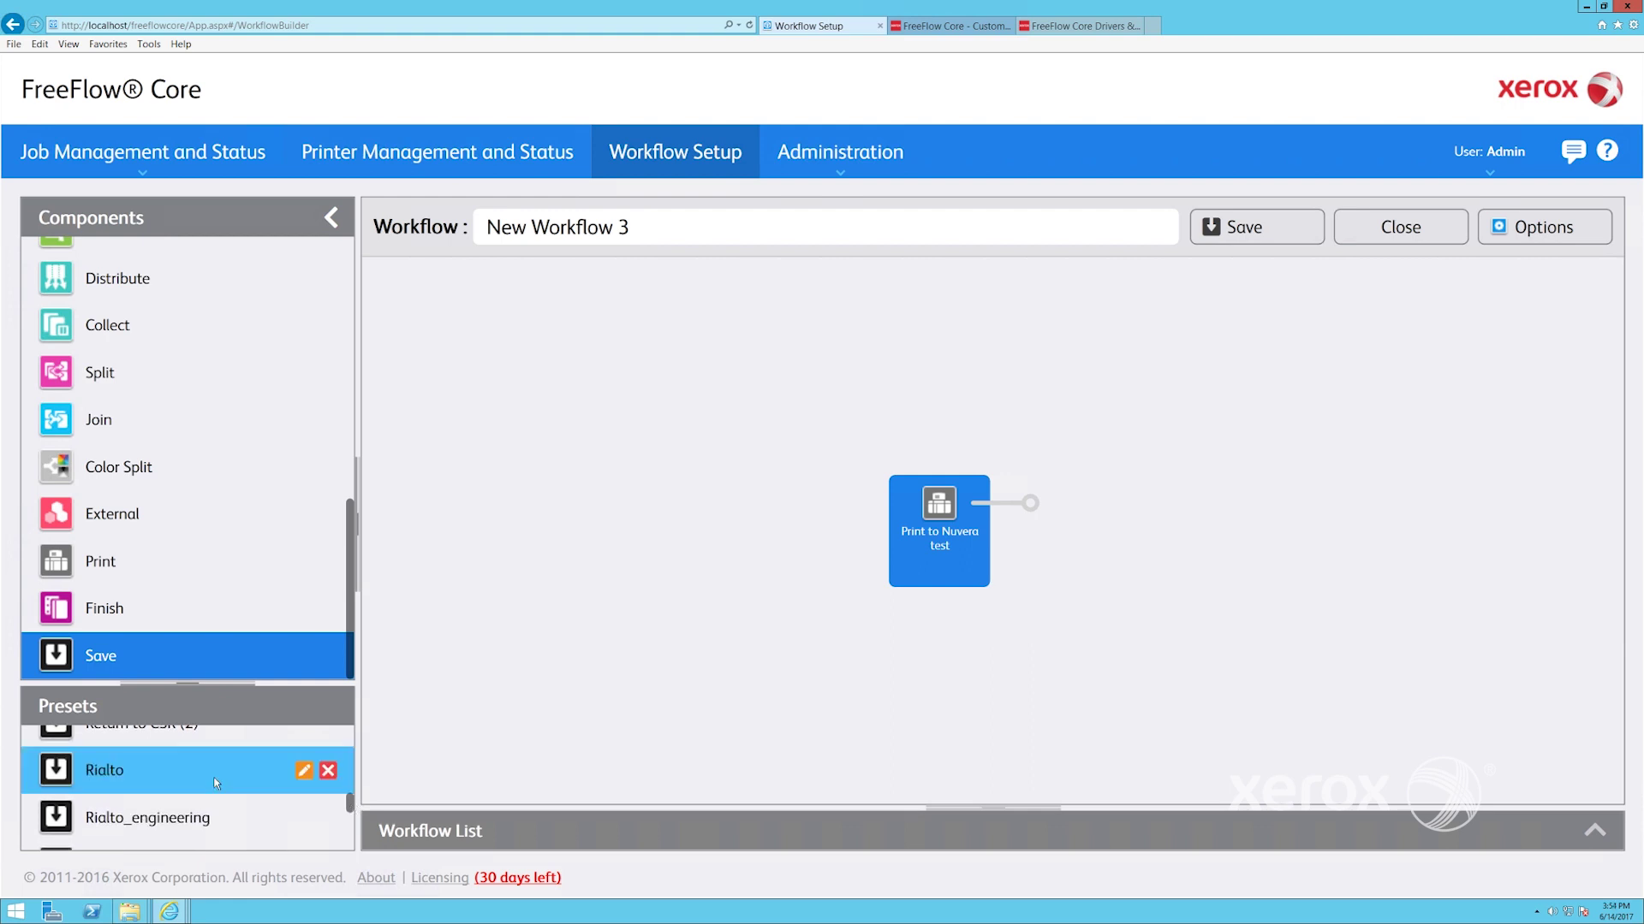
{"action": "left_click_drag", "start_coordinate": [709, 635], "coordinate": [1066, 521]}
{"action": "left_click", "coordinate": [1050, 500]}
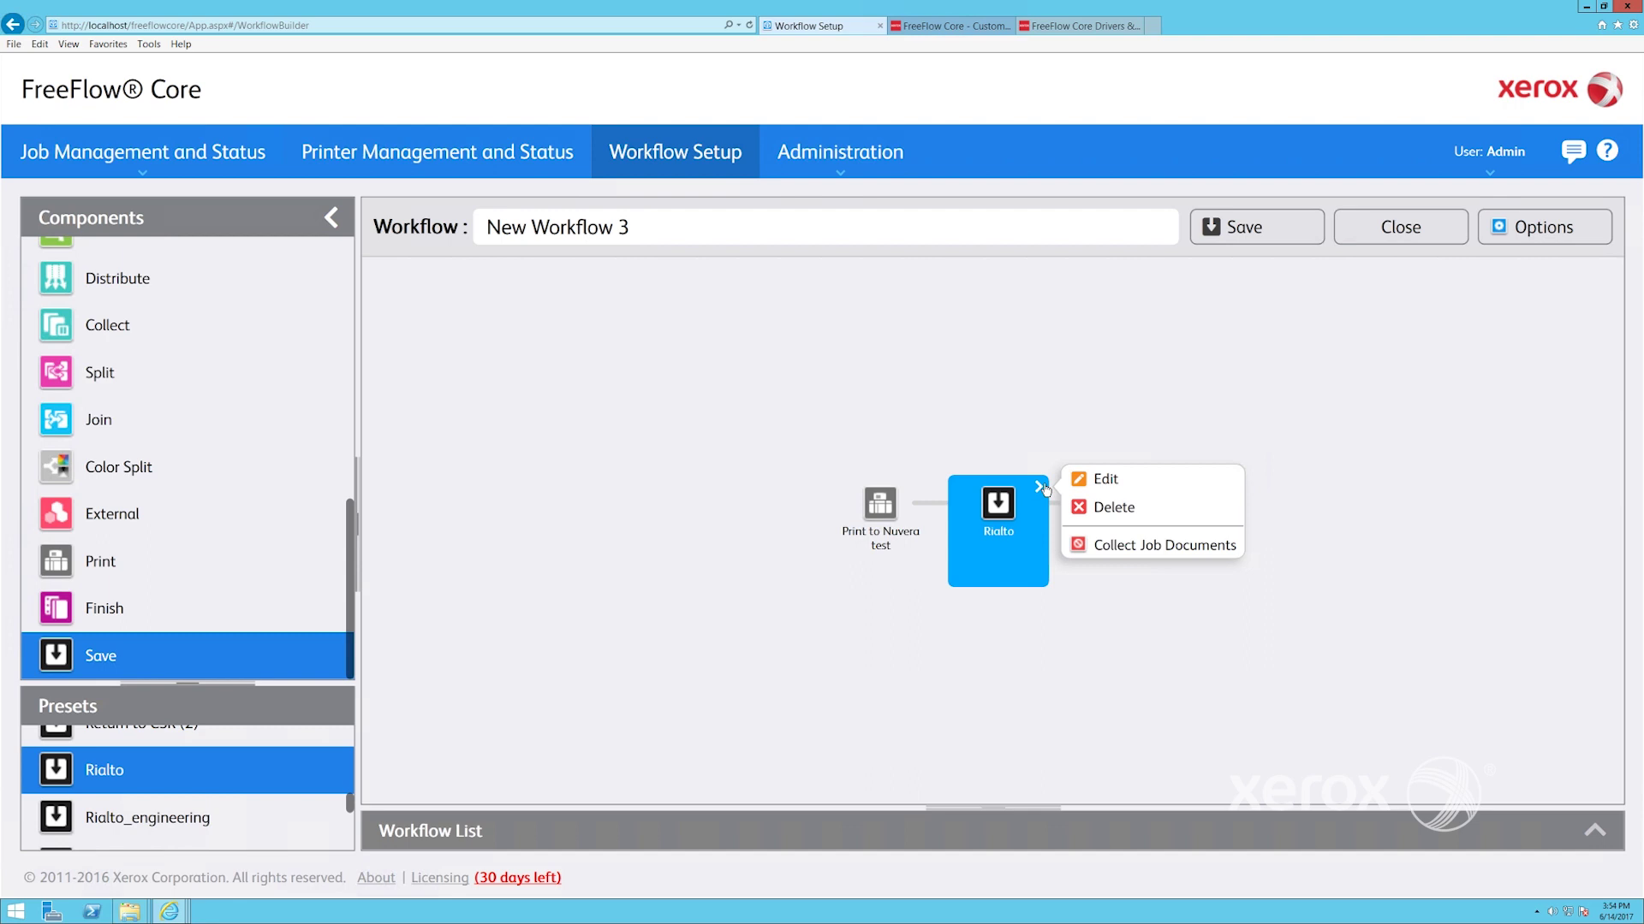
{"action": "left_click", "coordinate": [1101, 481]}
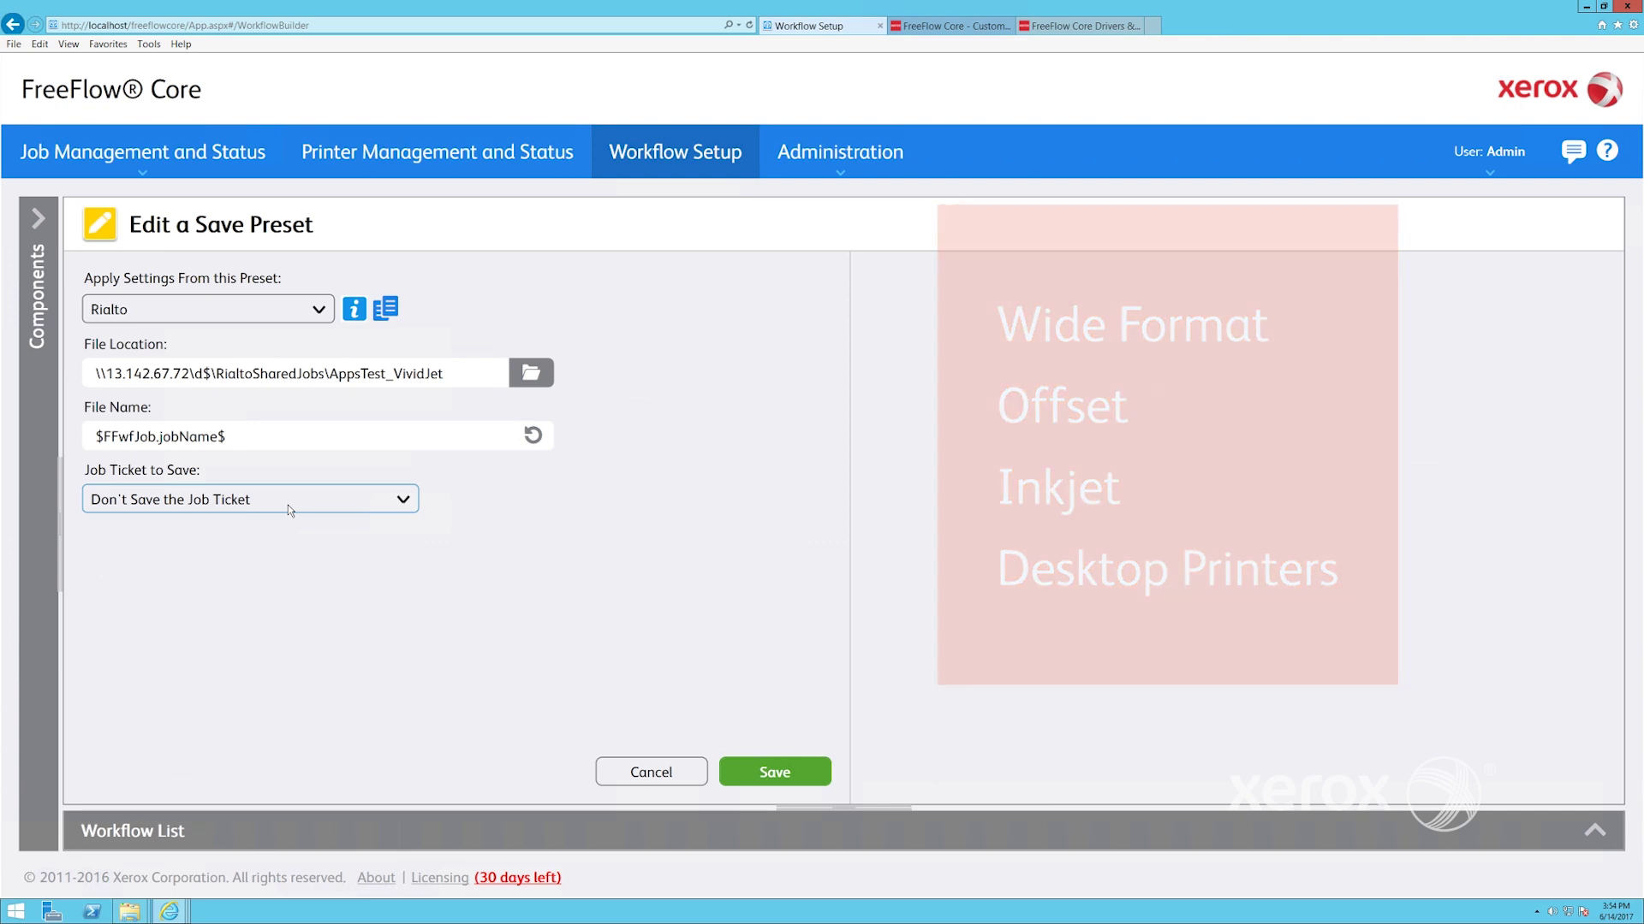
{"action": "left_click", "coordinate": [794, 780]}
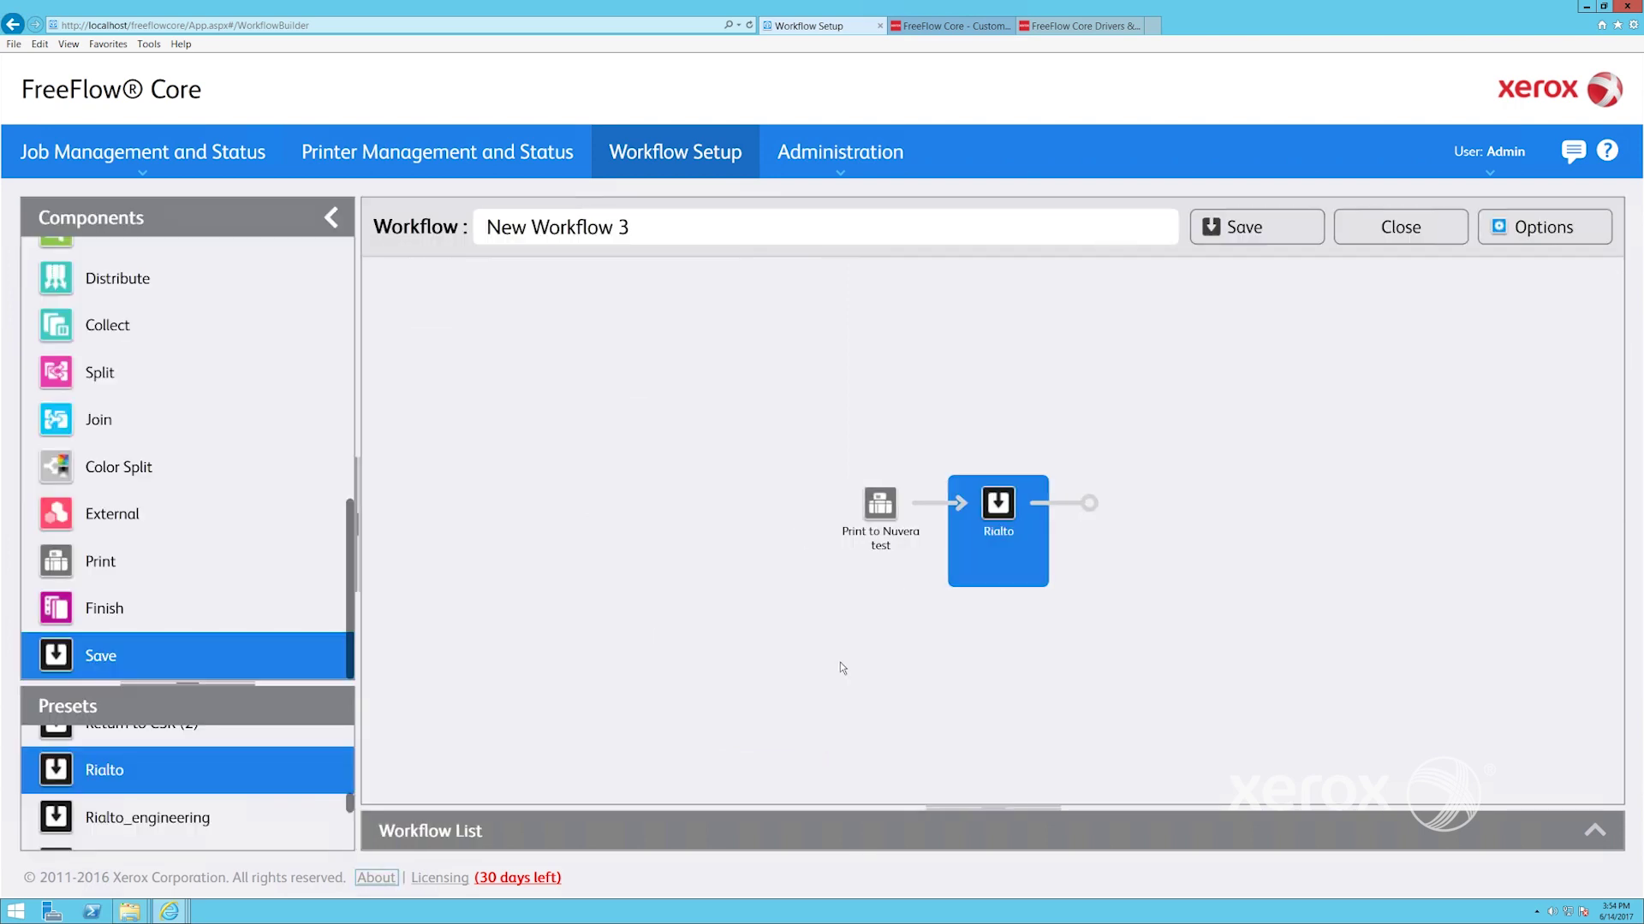
Visit the support forum, then open ESv5-01 Preflight & Print and review its Basic Preflight preset unchanged
{"action": "left_click", "coordinate": [1571, 153]}
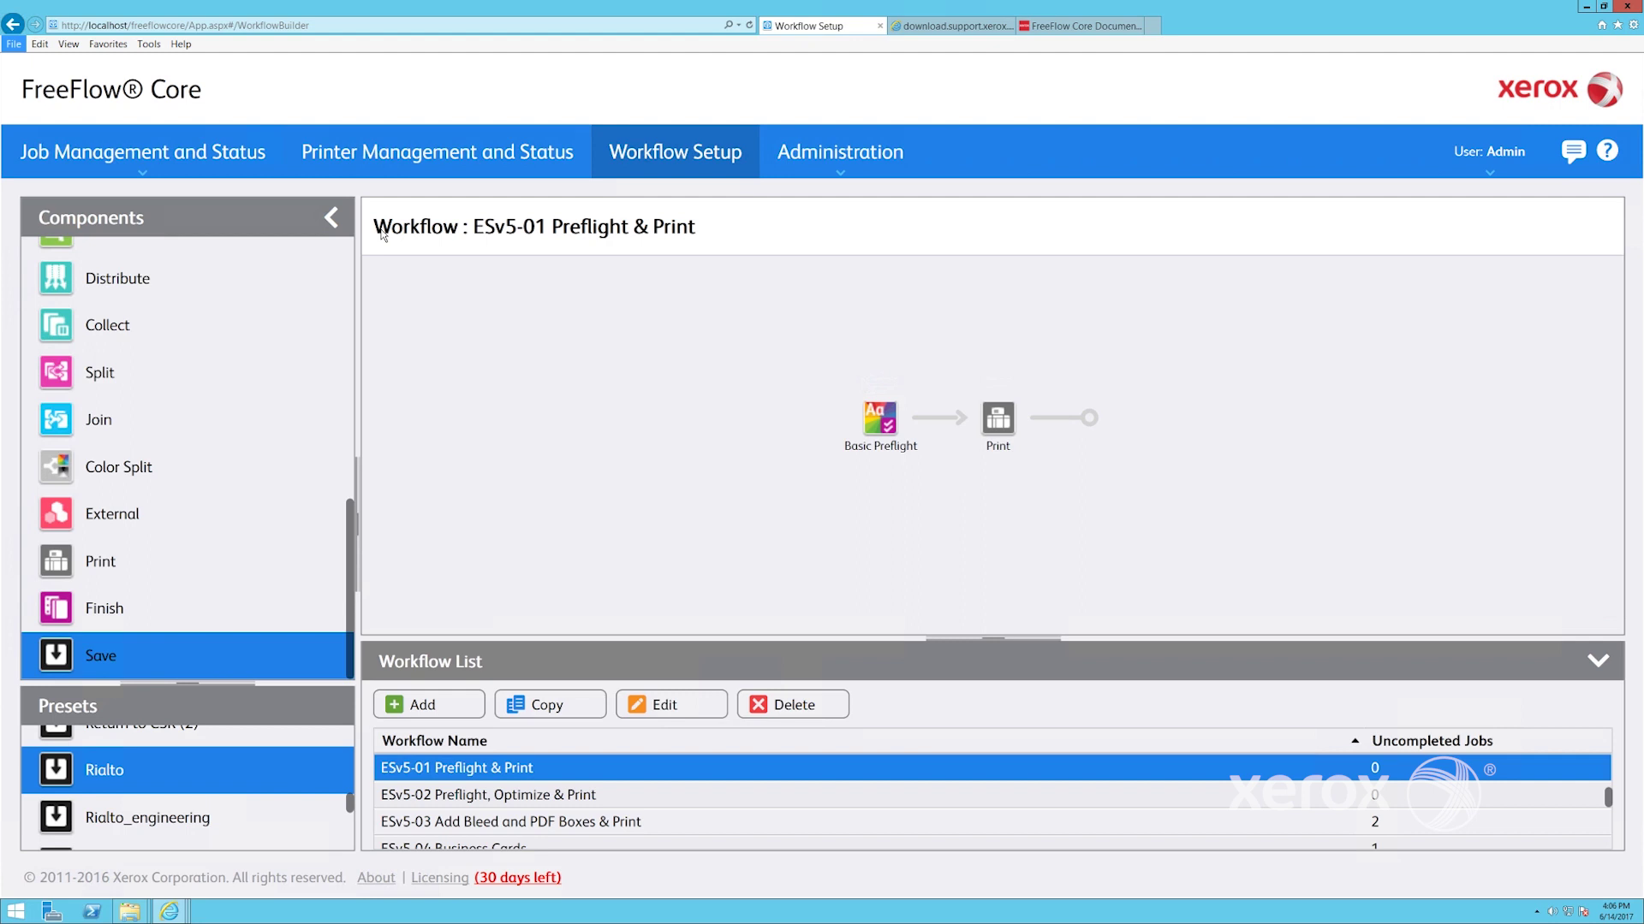
{"action": "key", "text": "alt"}
{"action": "left_click", "coordinate": [699, 704]}
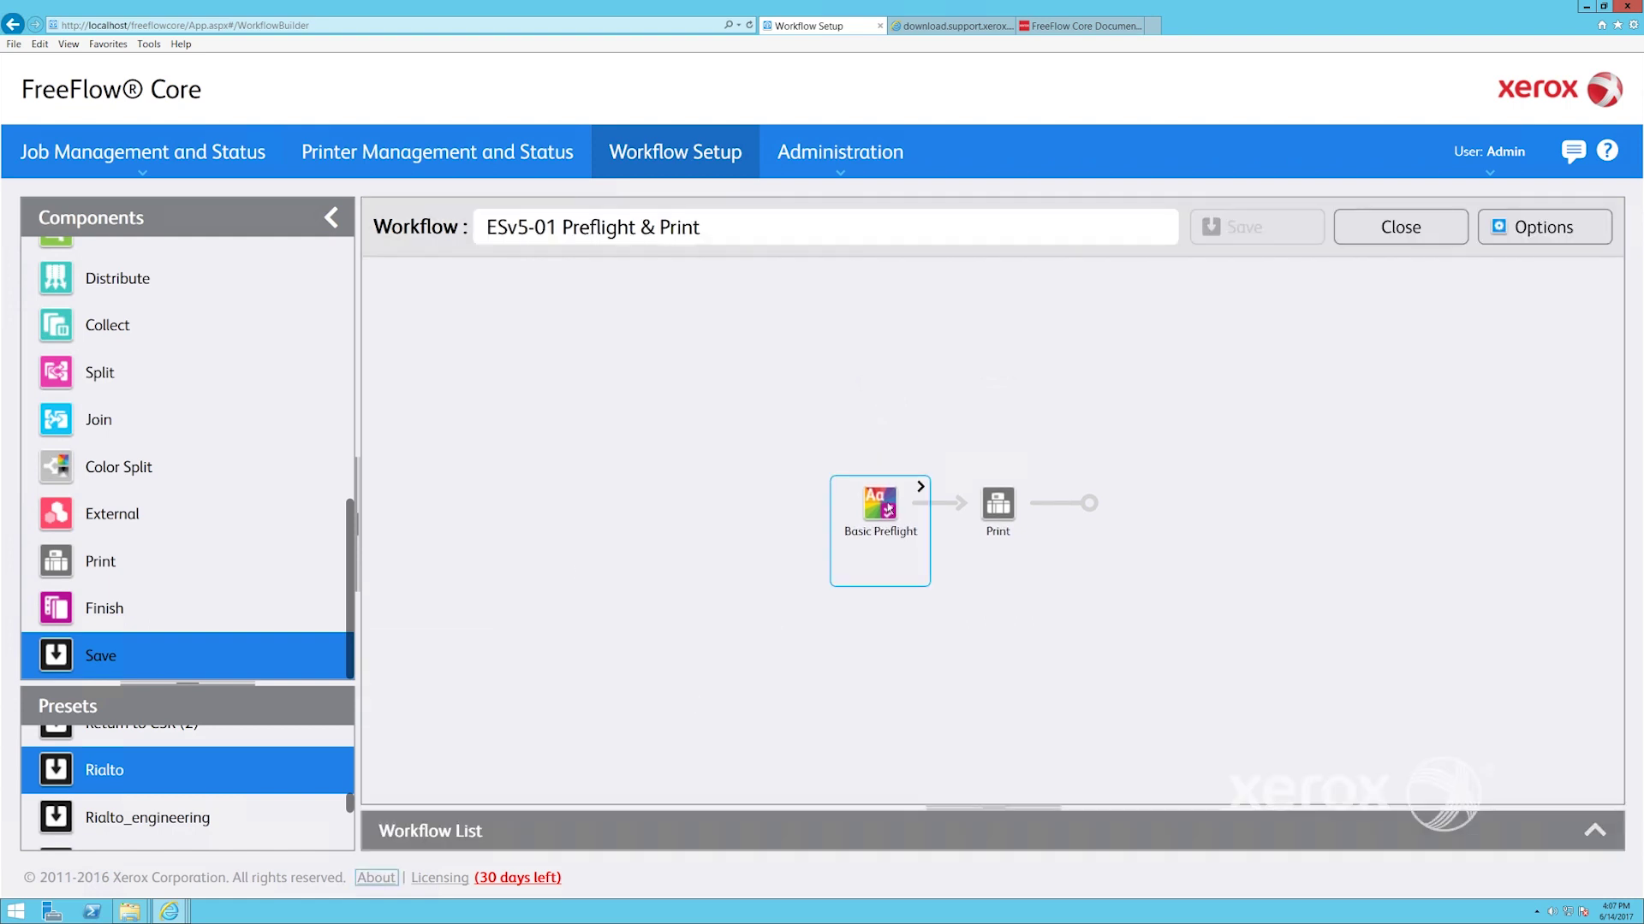
{"action": "left_click", "coordinate": [921, 487]}
{"action": "left_click", "coordinate": [966, 482]}
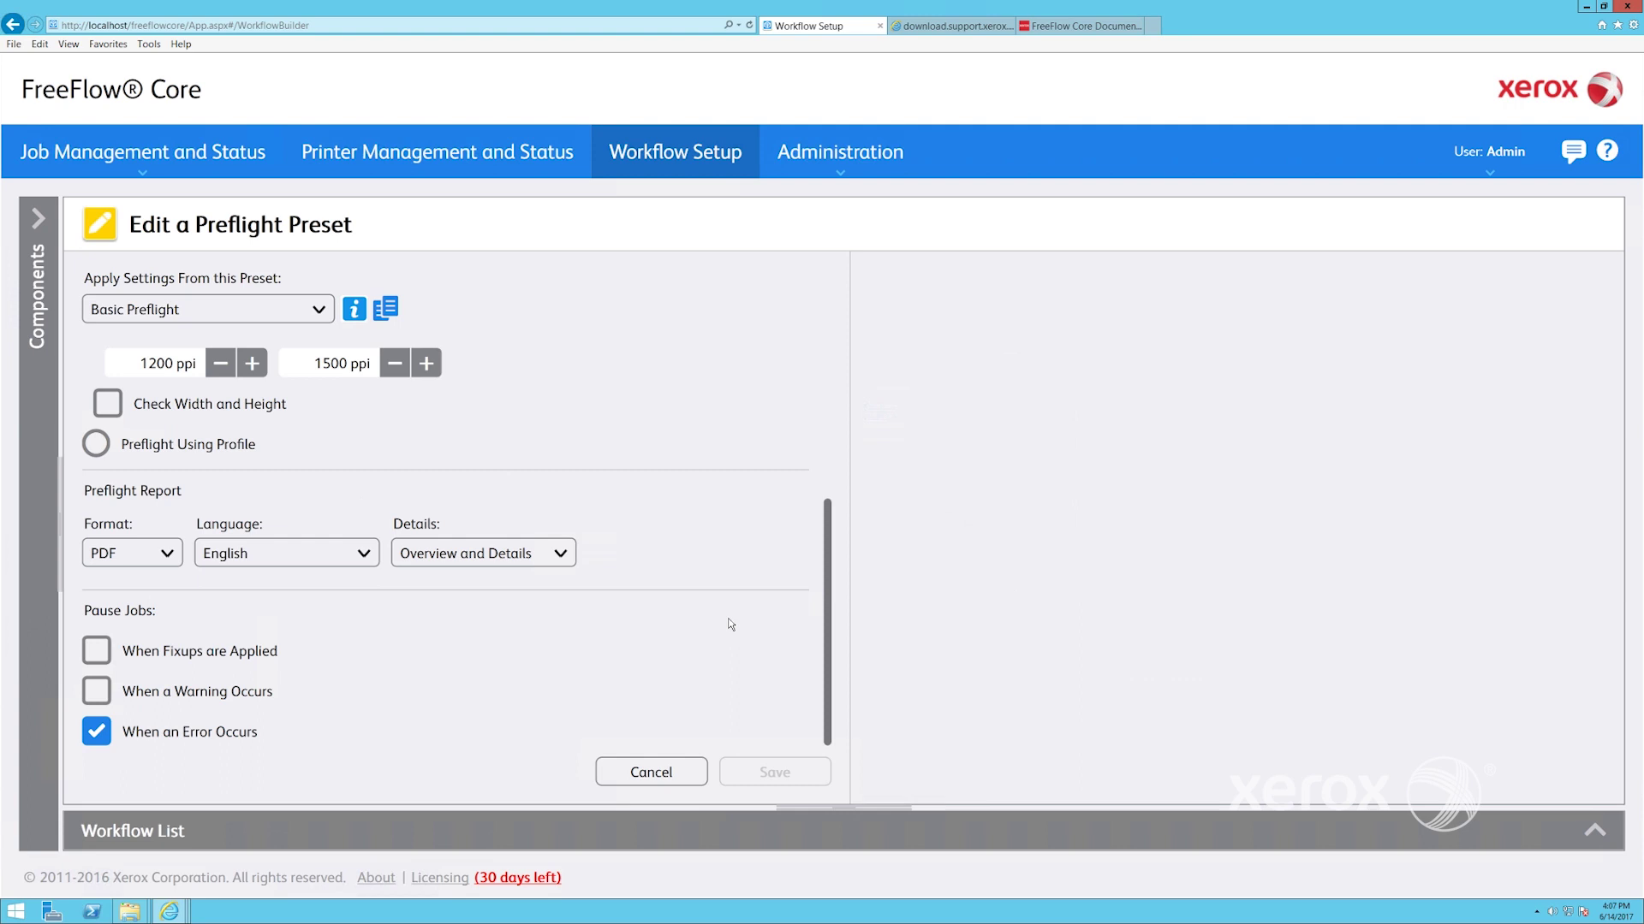
{"action": "left_click_drag", "start_coordinate": [825, 633], "coordinate": [838, 464]}
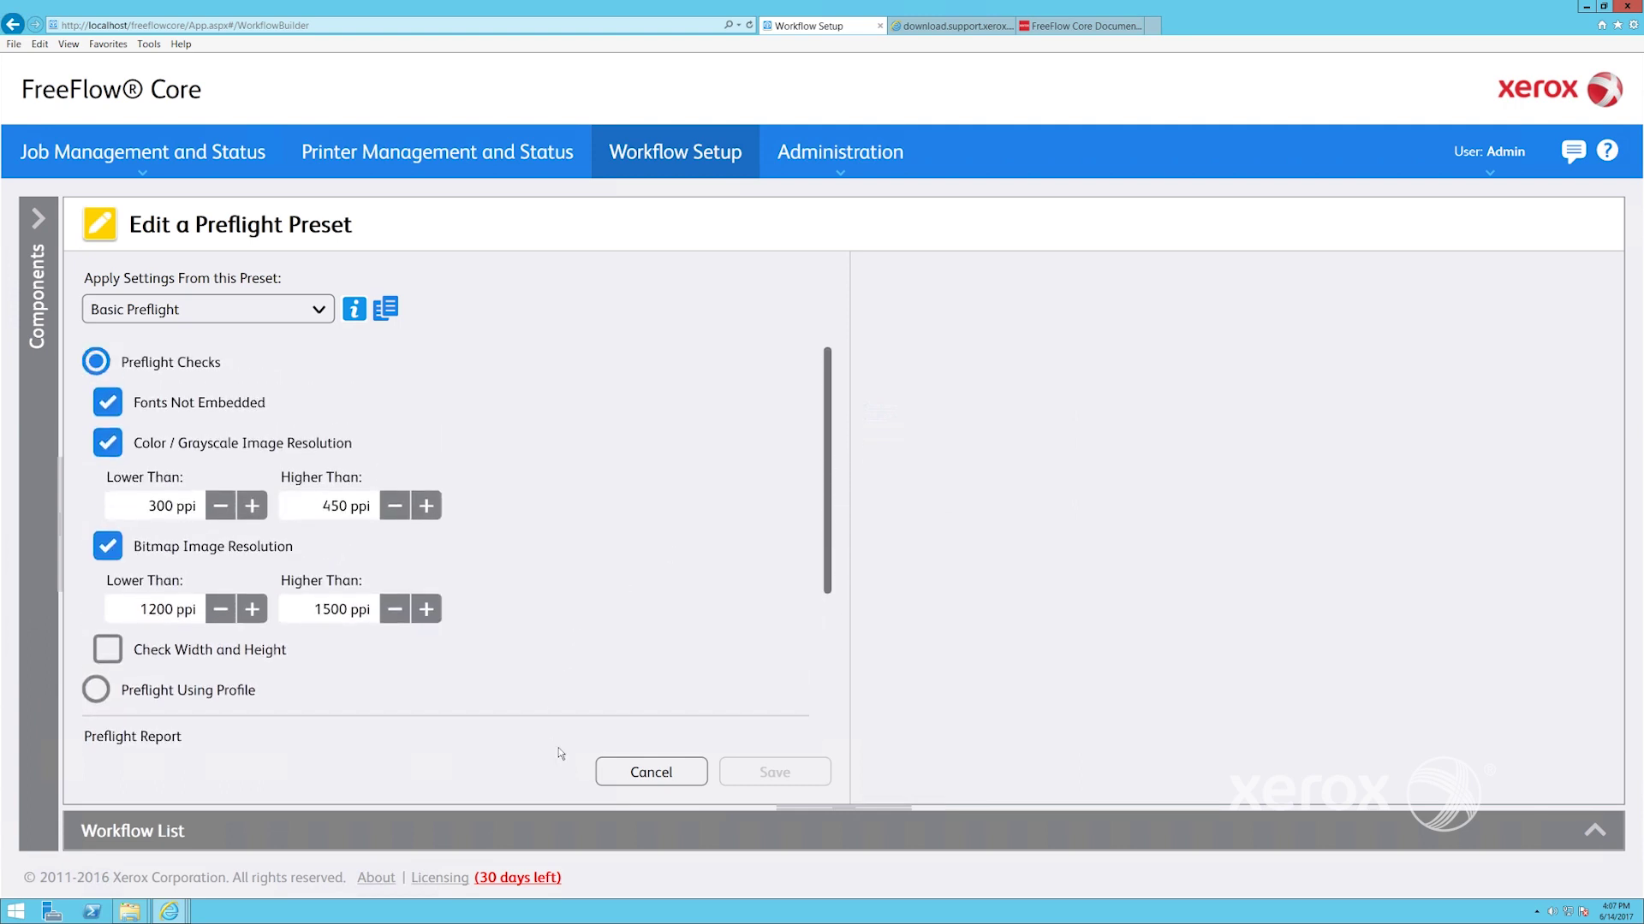
{"action": "left_click", "coordinate": [643, 779]}
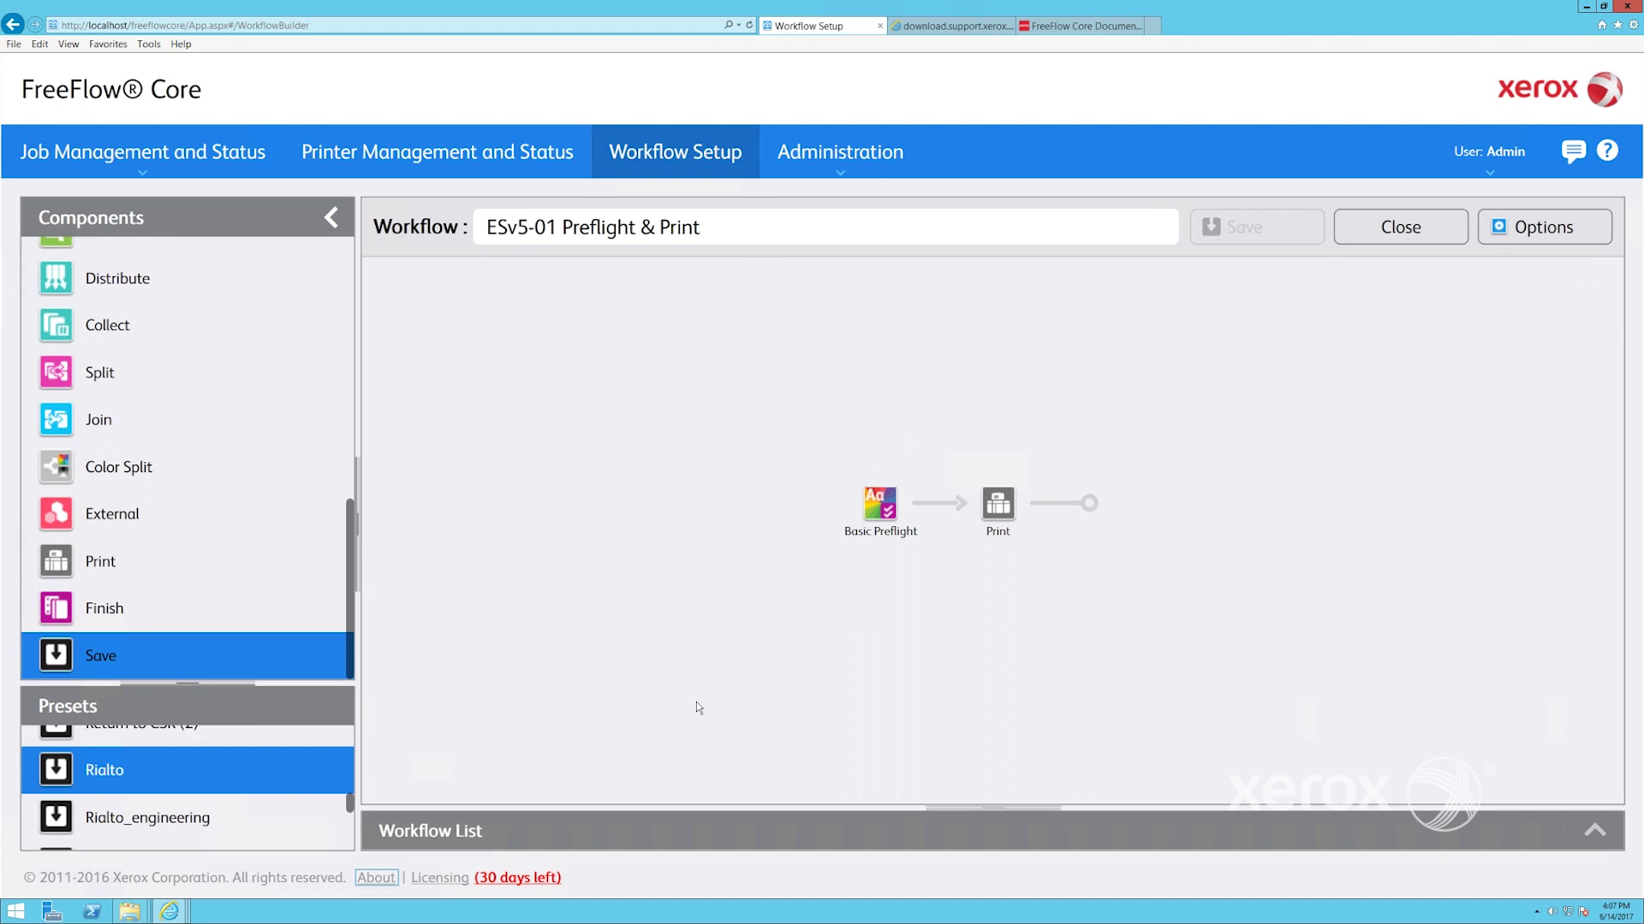
Review the Print step's preset without changes and close the workflow editor
{"action": "left_click", "coordinate": [1038, 488]}
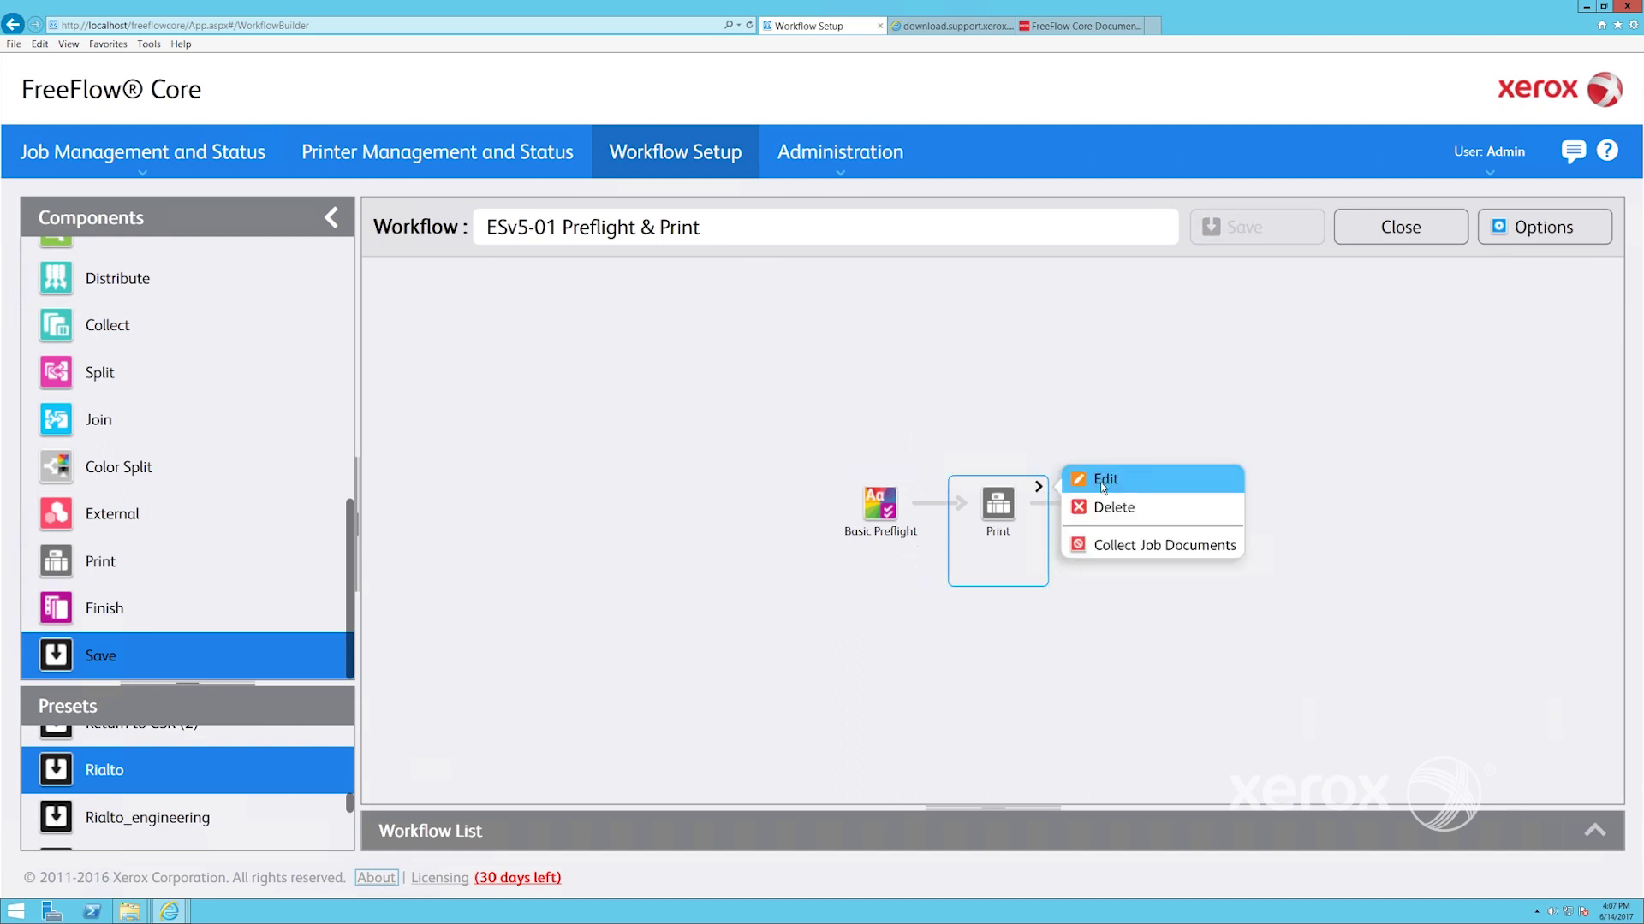
{"action": "left_click", "coordinate": [1101, 481]}
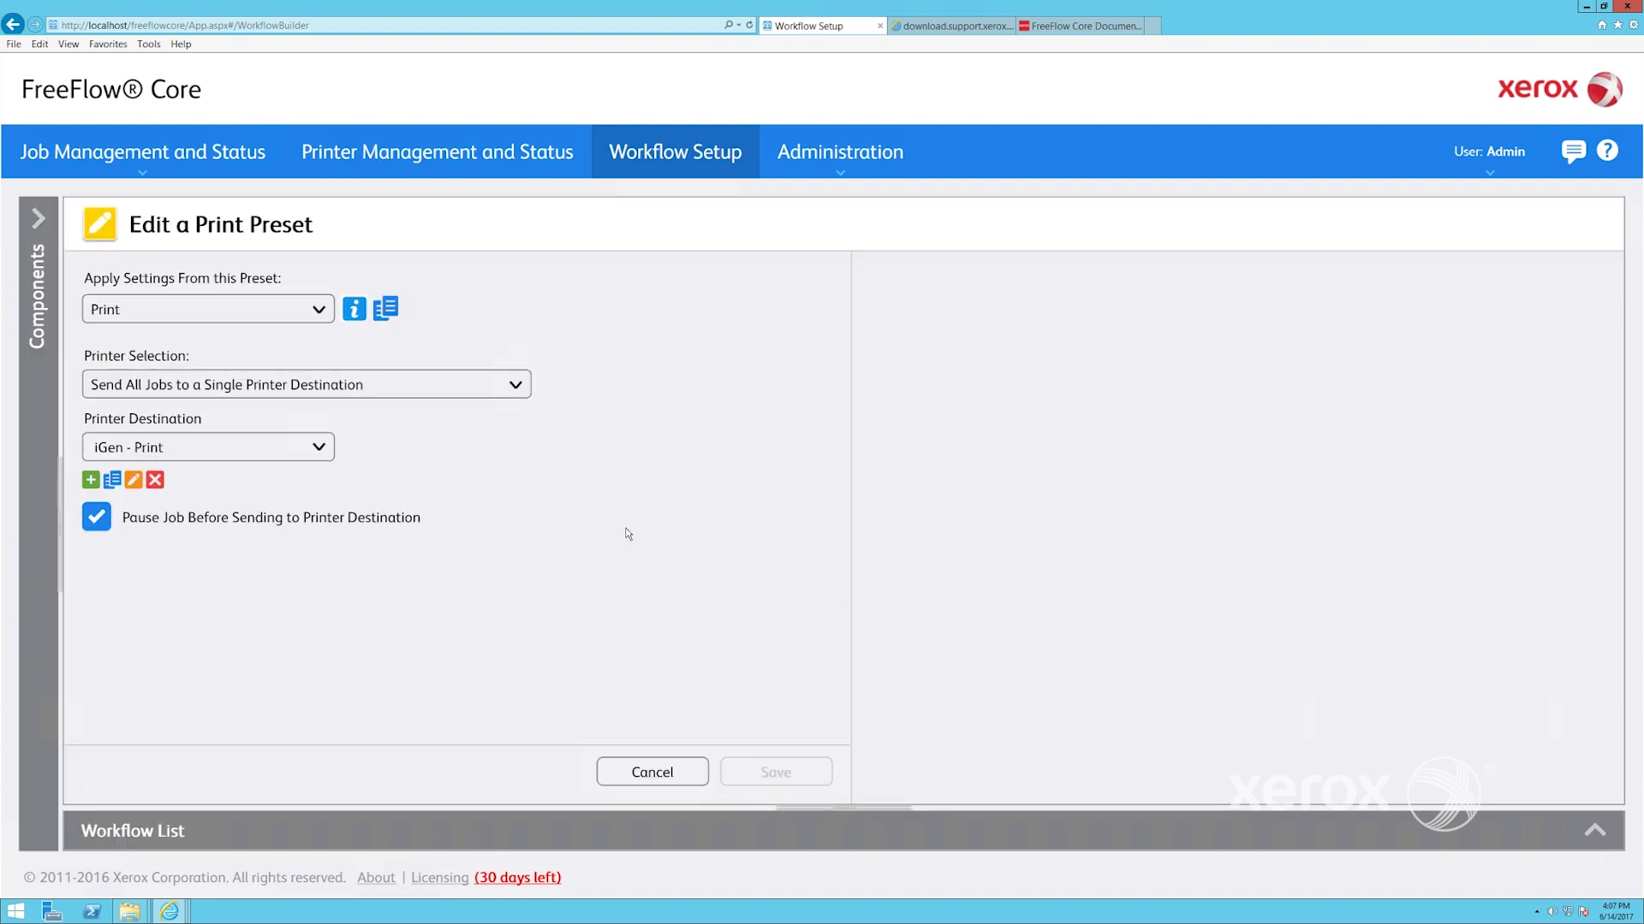
{"action": "left_click", "coordinate": [619, 773]}
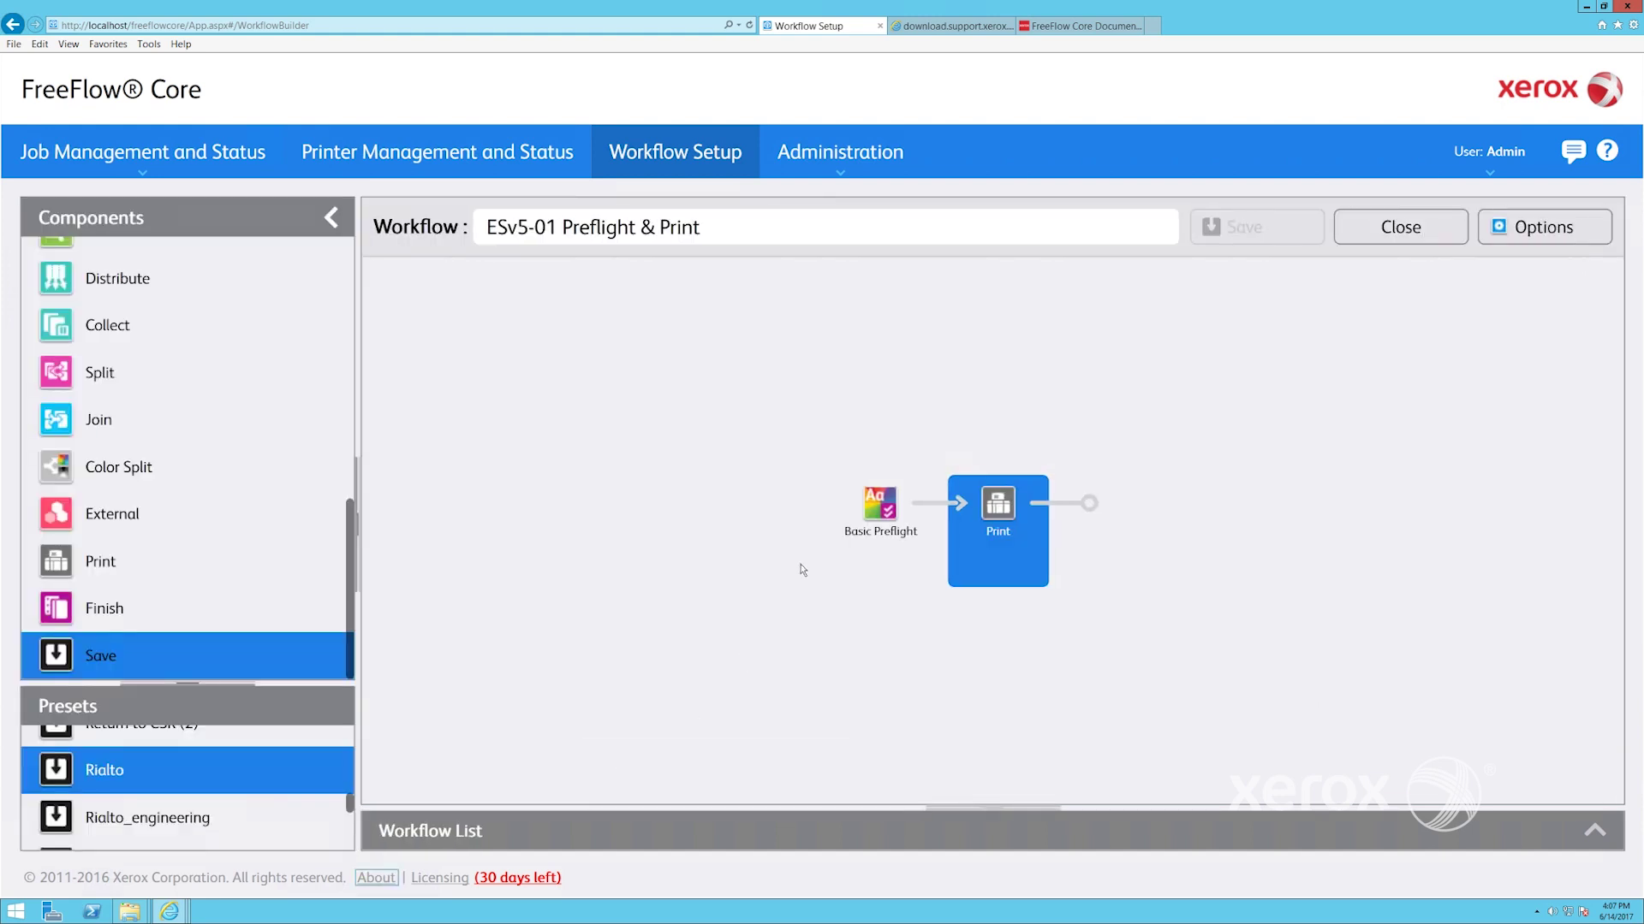
{"action": "left_click", "coordinate": [1402, 228]}
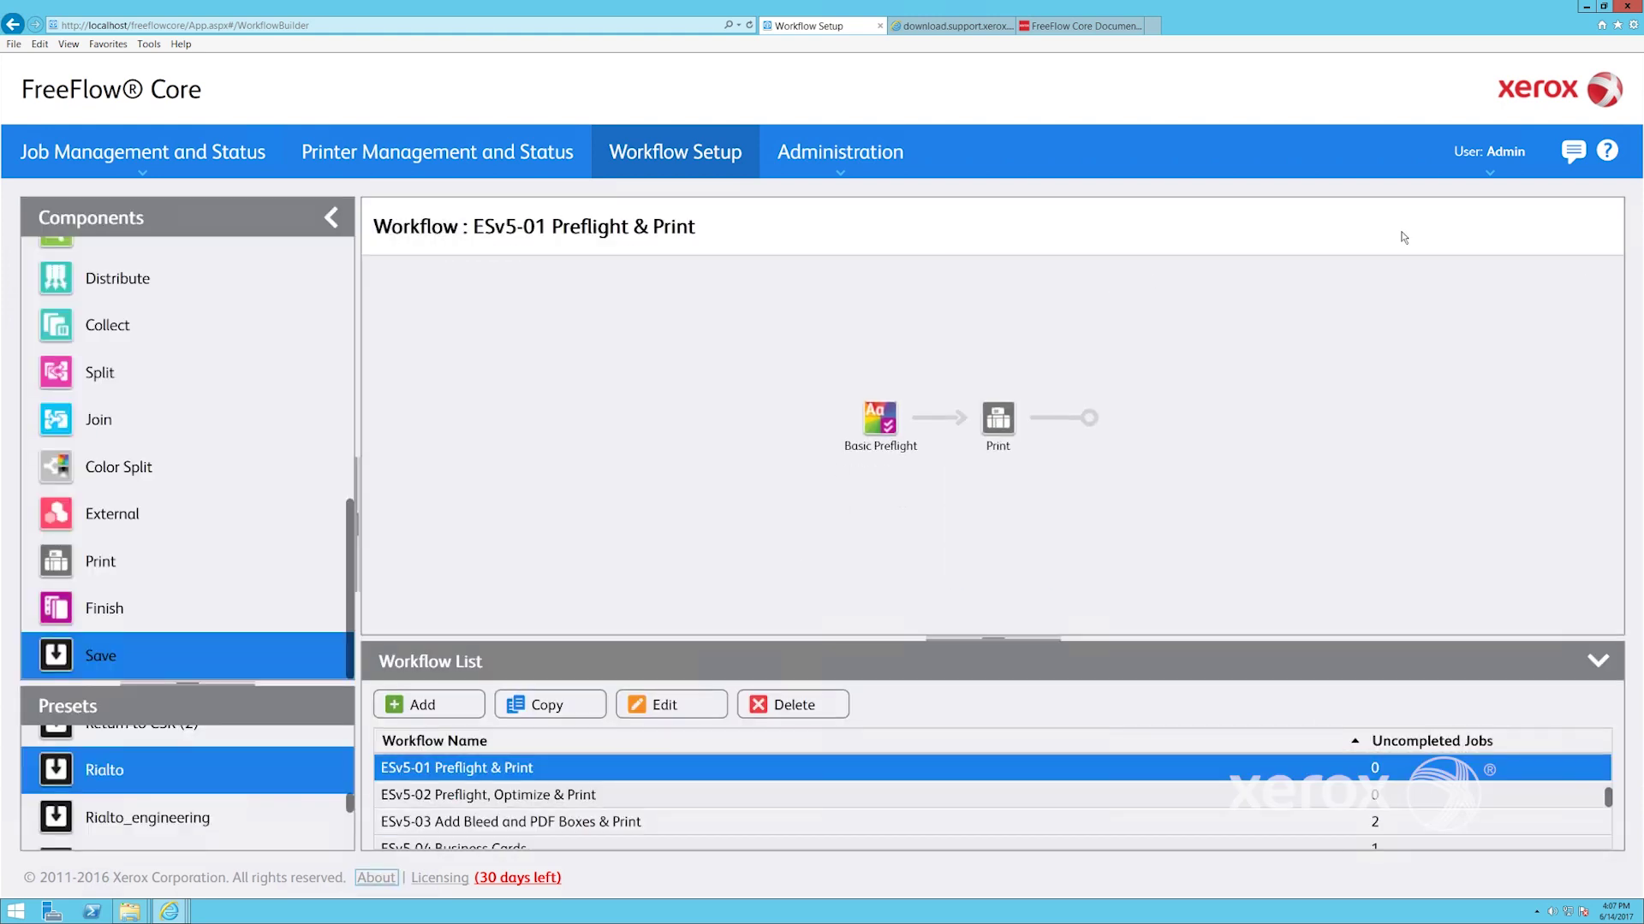
Open the ESv5-10 Cards workflow for editing and bring up its Cards imposition preset
{"action": "scroll", "coordinate": [471, 822], "scroll_direction": "down", "scroll_amount": 2}
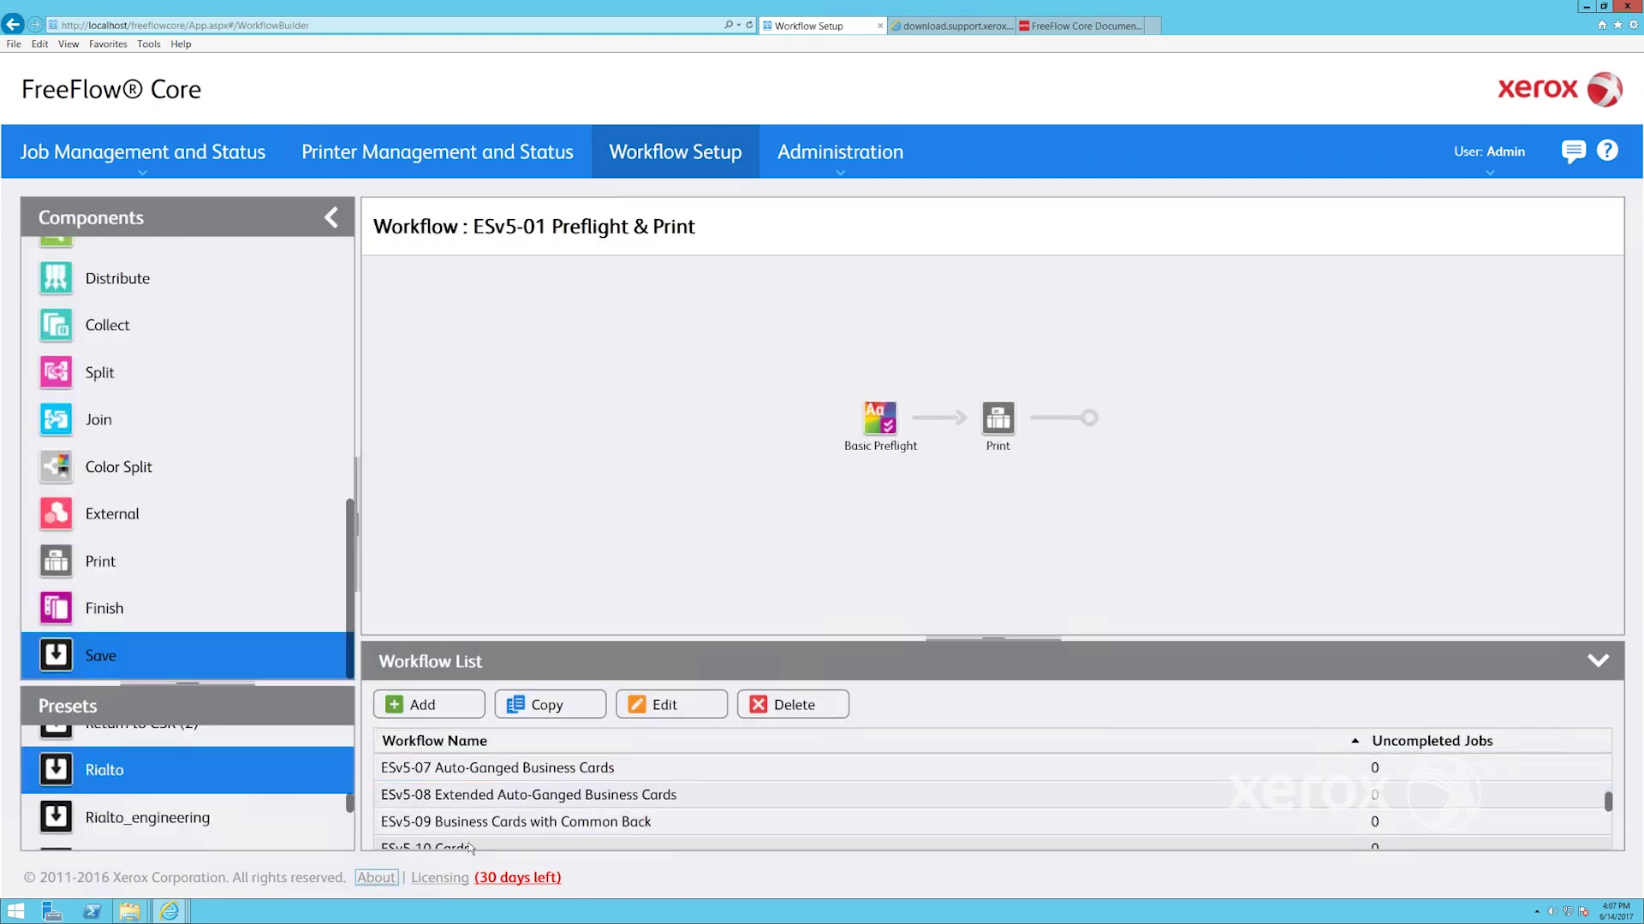
{"action": "left_click", "coordinate": [469, 847]}
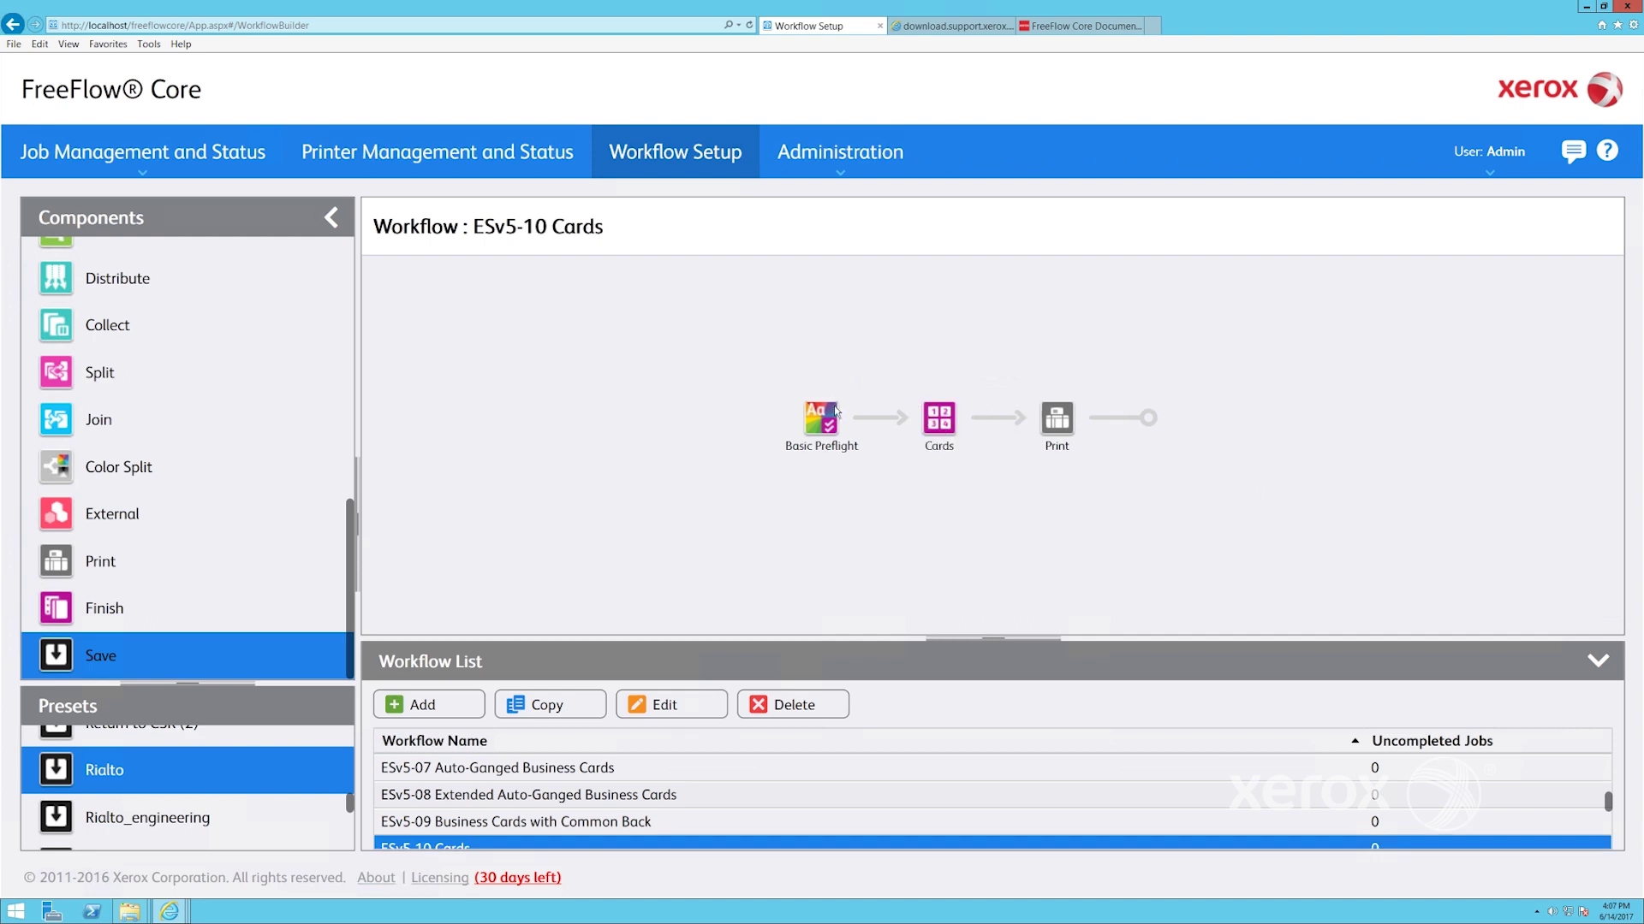
{"action": "left_click", "coordinate": [666, 706]}
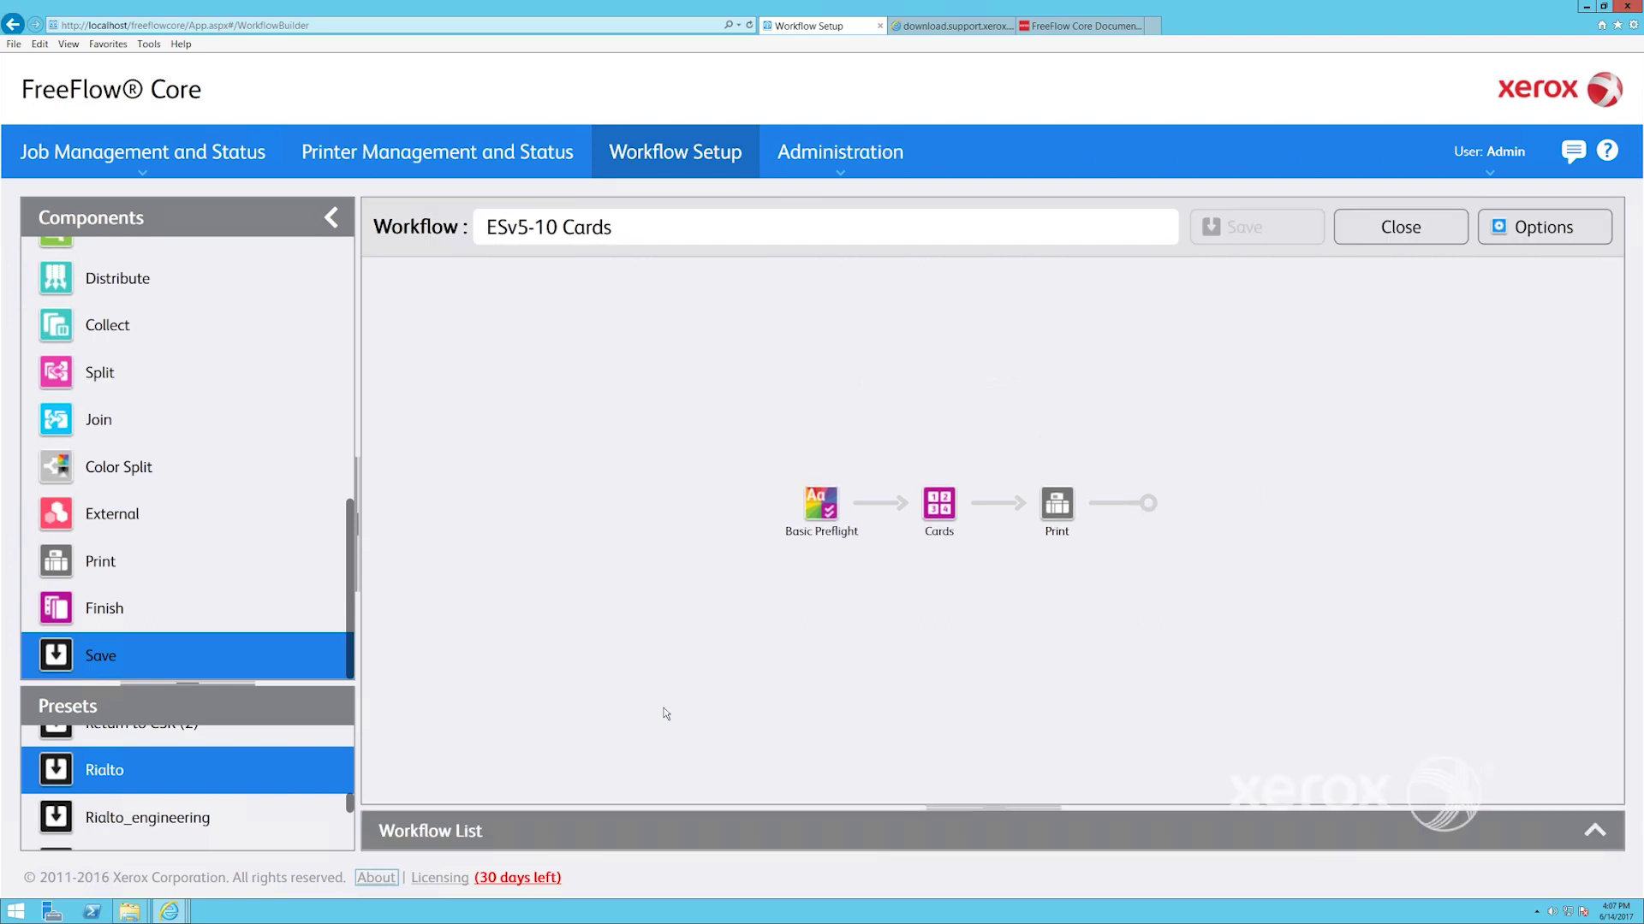
{"action": "left_click", "coordinate": [861, 486]}
{"action": "left_click", "coordinate": [980, 486]}
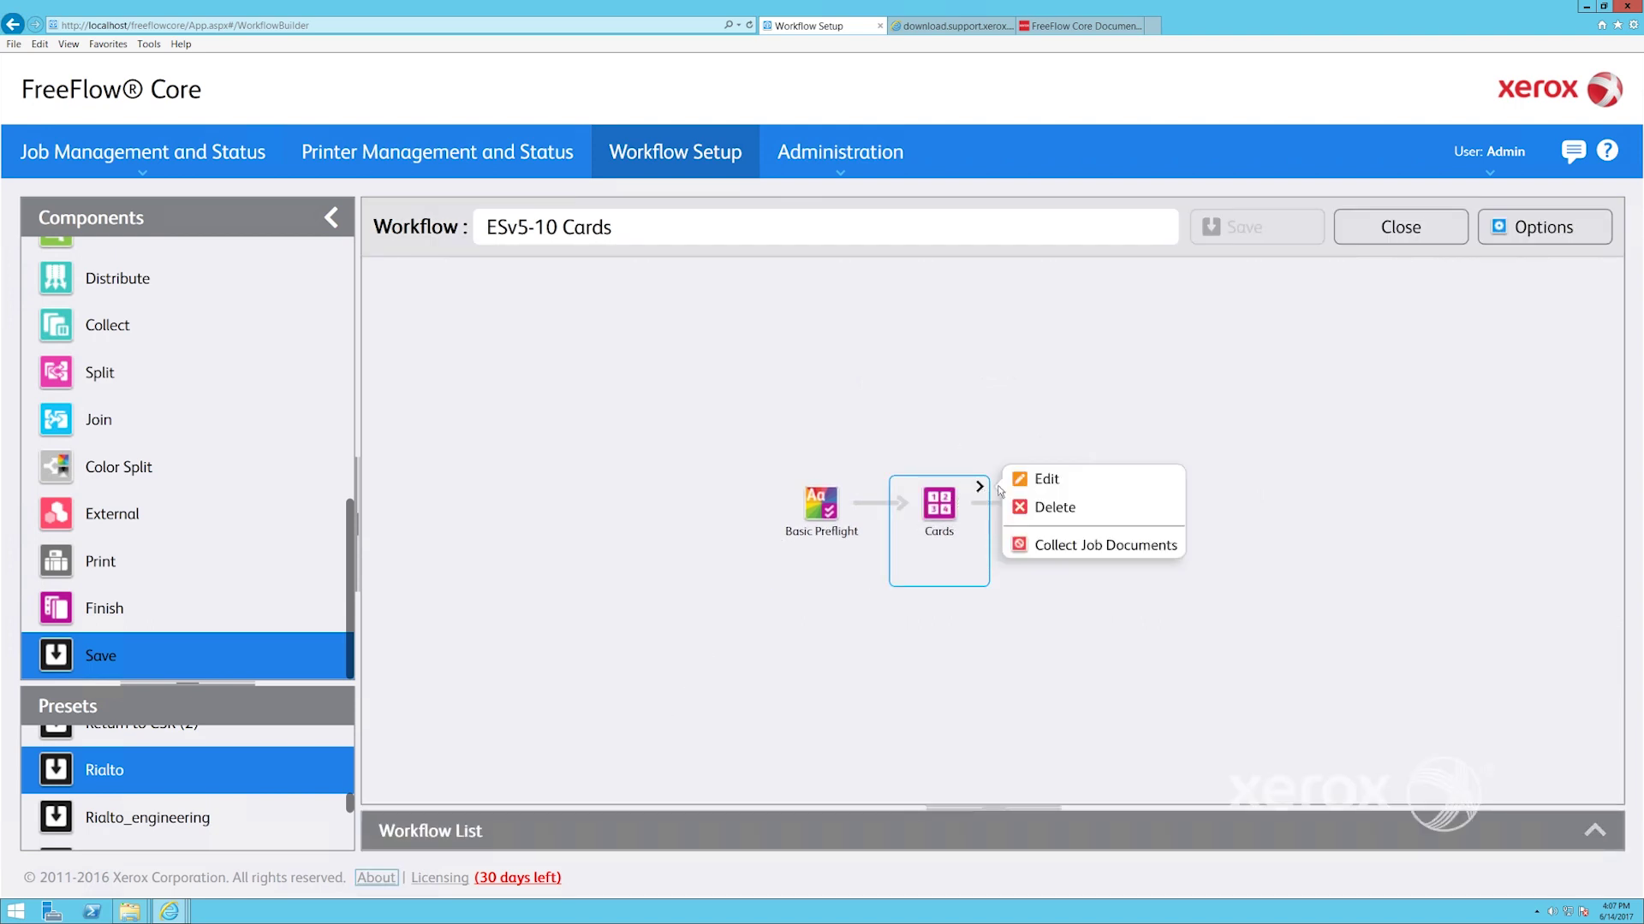
{"action": "left_click", "coordinate": [1046, 480]}
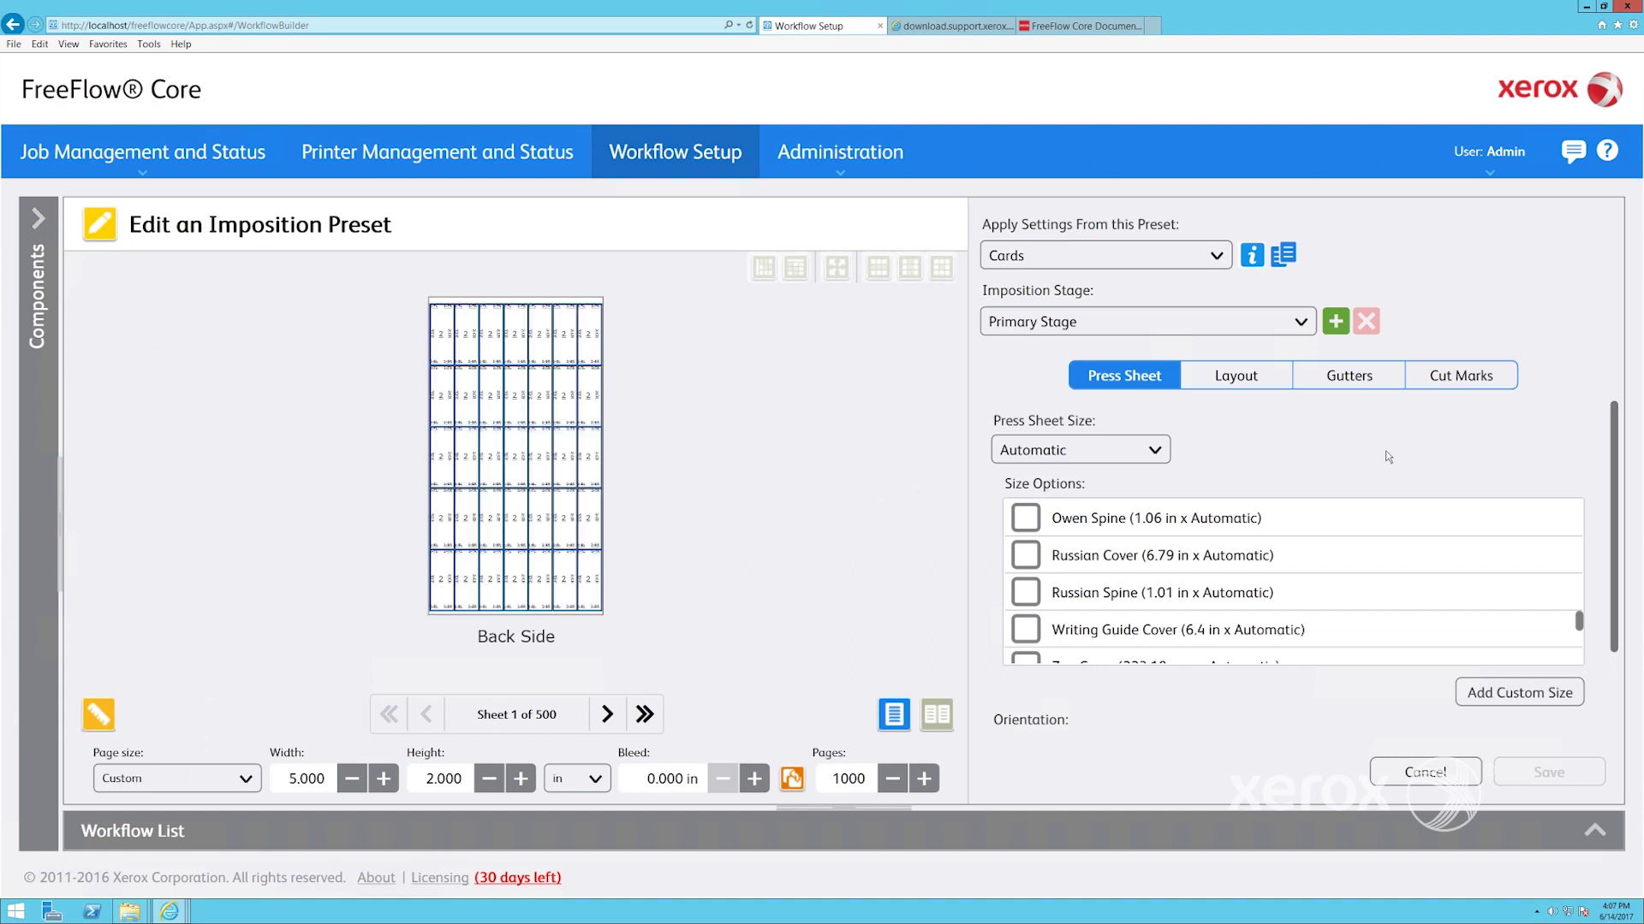
Browse the Cards preset's side previews, Layout, Gutters and Cut Marks tabs, then cancel without saving
{"action": "left_click", "coordinate": [939, 716]}
{"action": "left_click", "coordinate": [893, 714]}
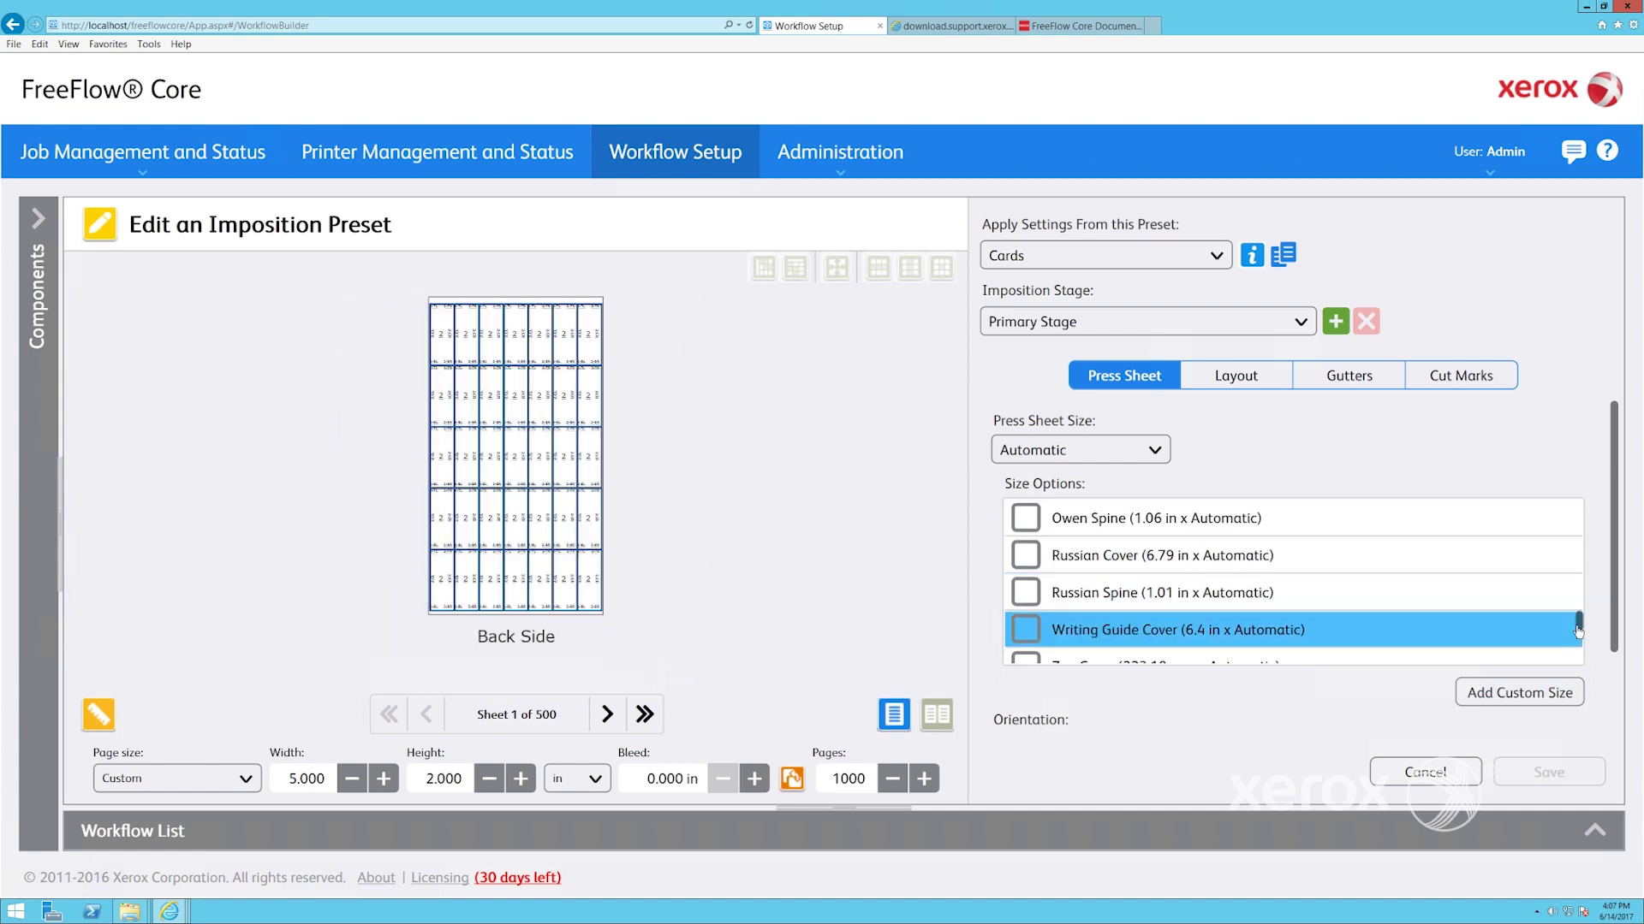
{"action": "scroll", "coordinate": [1580, 633], "scroll_direction": "down", "scroll_amount": 2}
{"action": "left_click_drag", "start_coordinate": [1580, 634], "coordinate": [1584, 508]}
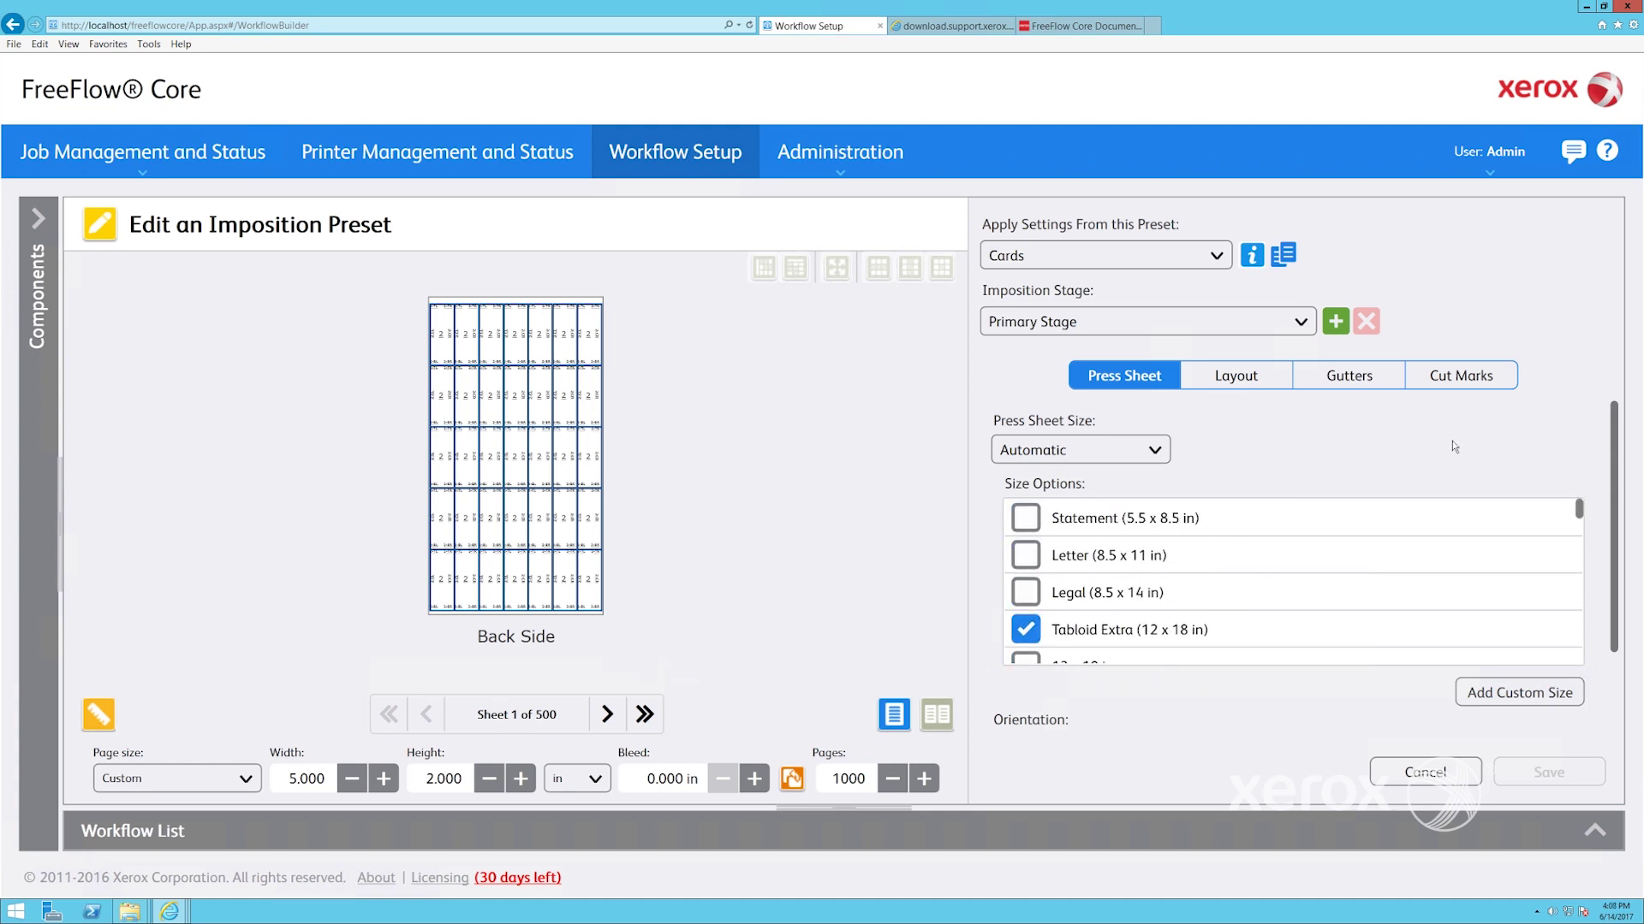
{"action": "left_click", "coordinate": [1253, 386]}
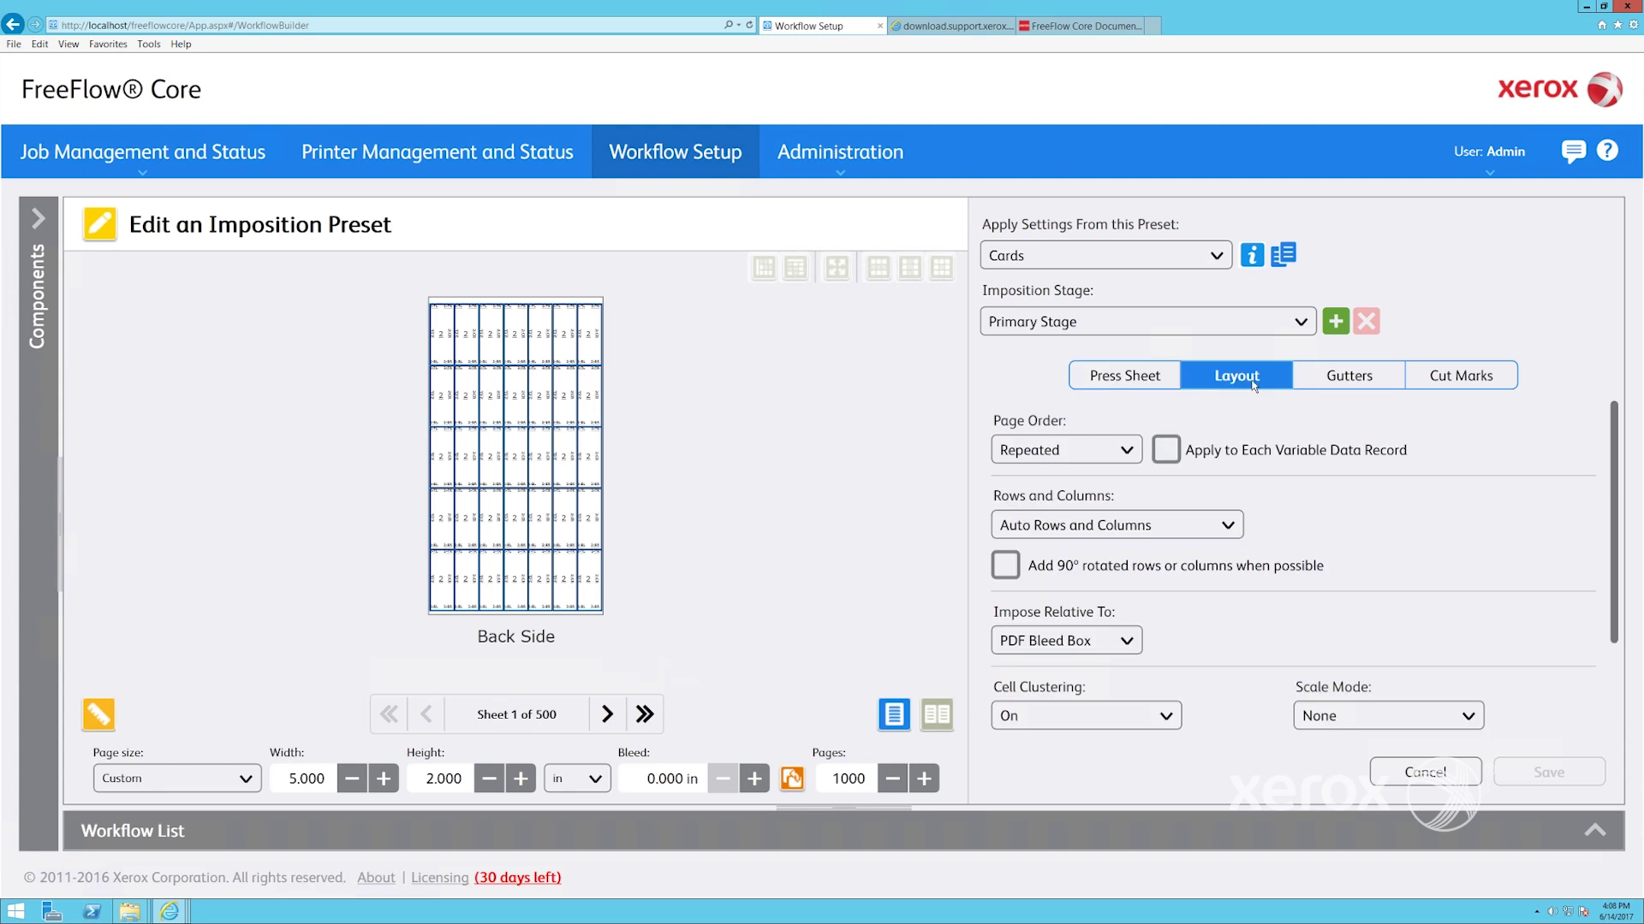
{"action": "left_click", "coordinate": [1352, 381]}
{"action": "left_click", "coordinate": [1454, 382]}
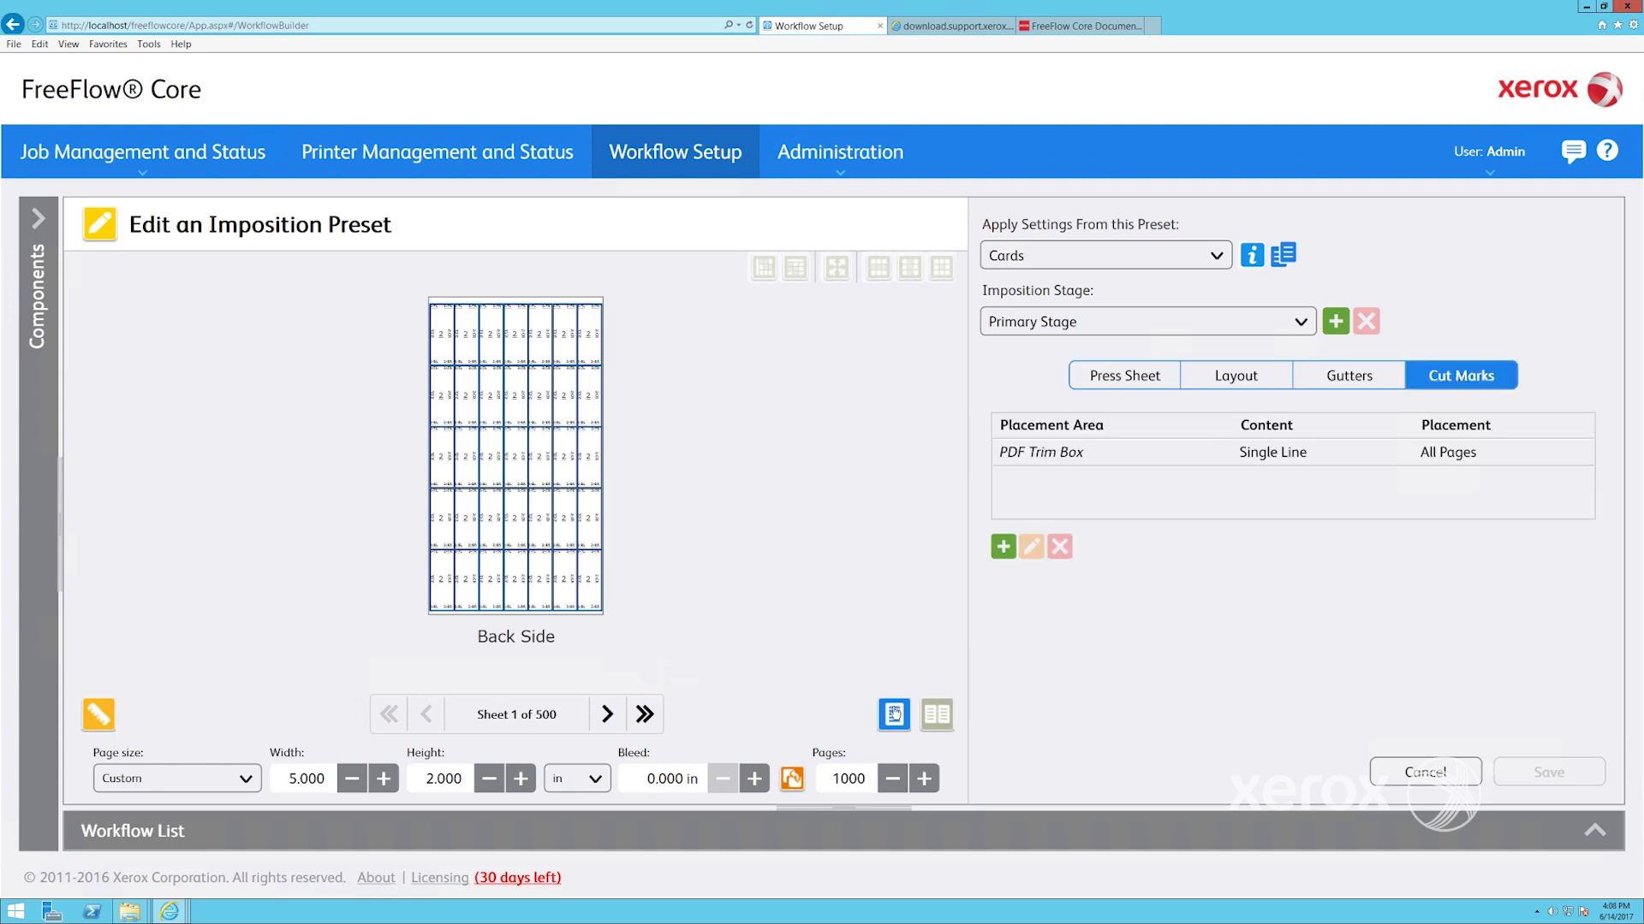
{"action": "left_click", "coordinate": [894, 714]}
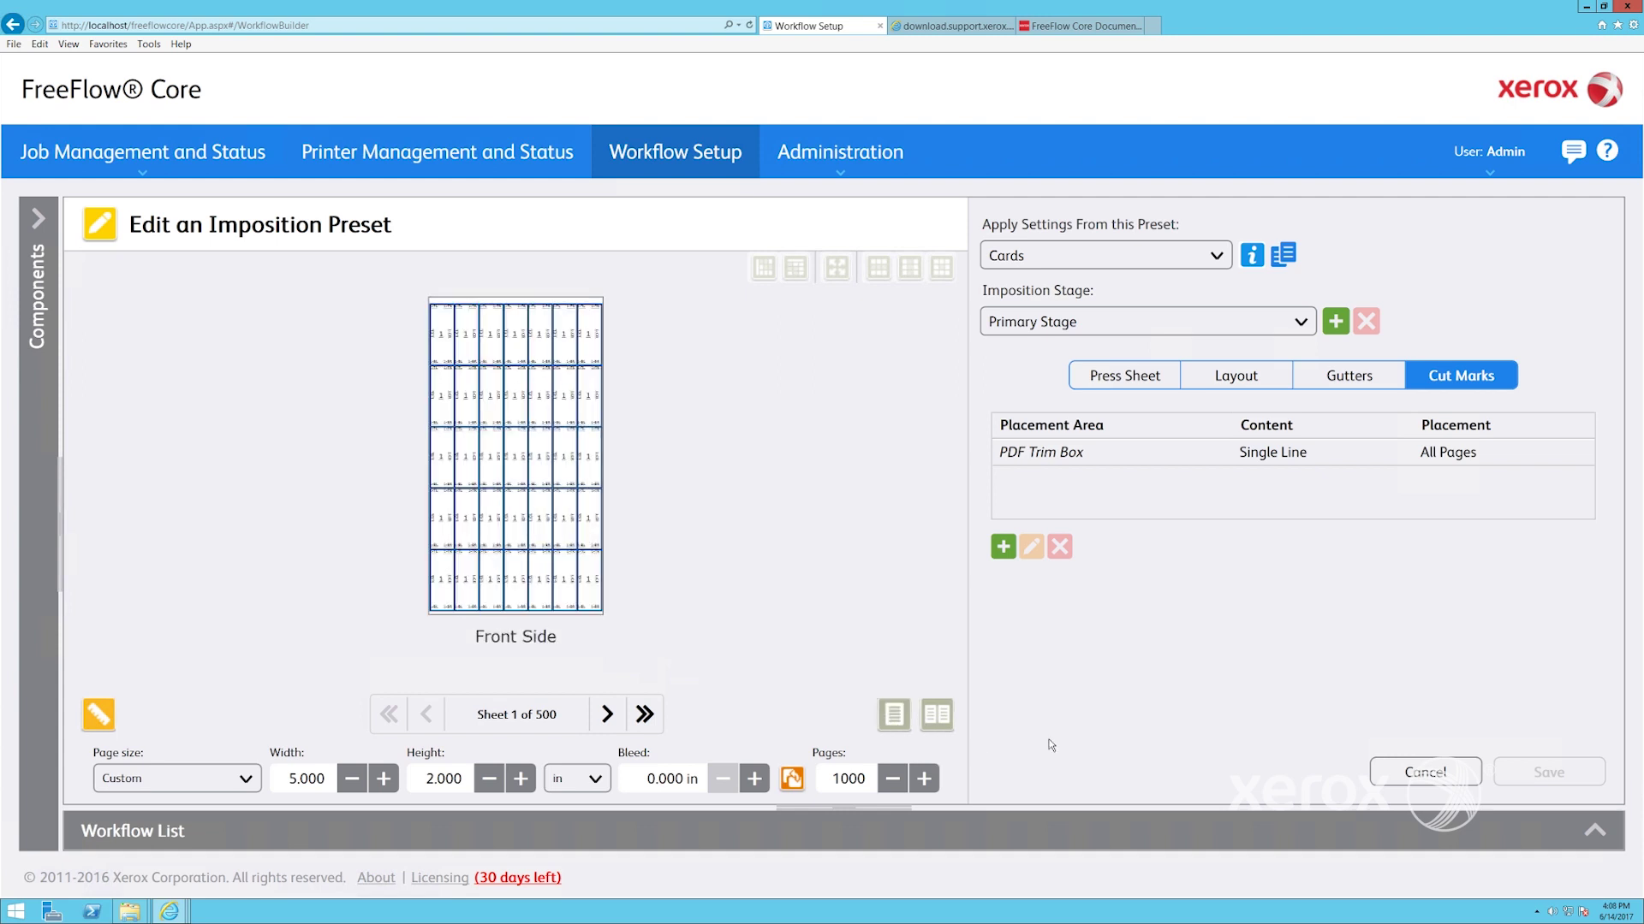
{"action": "left_click", "coordinate": [1406, 773]}
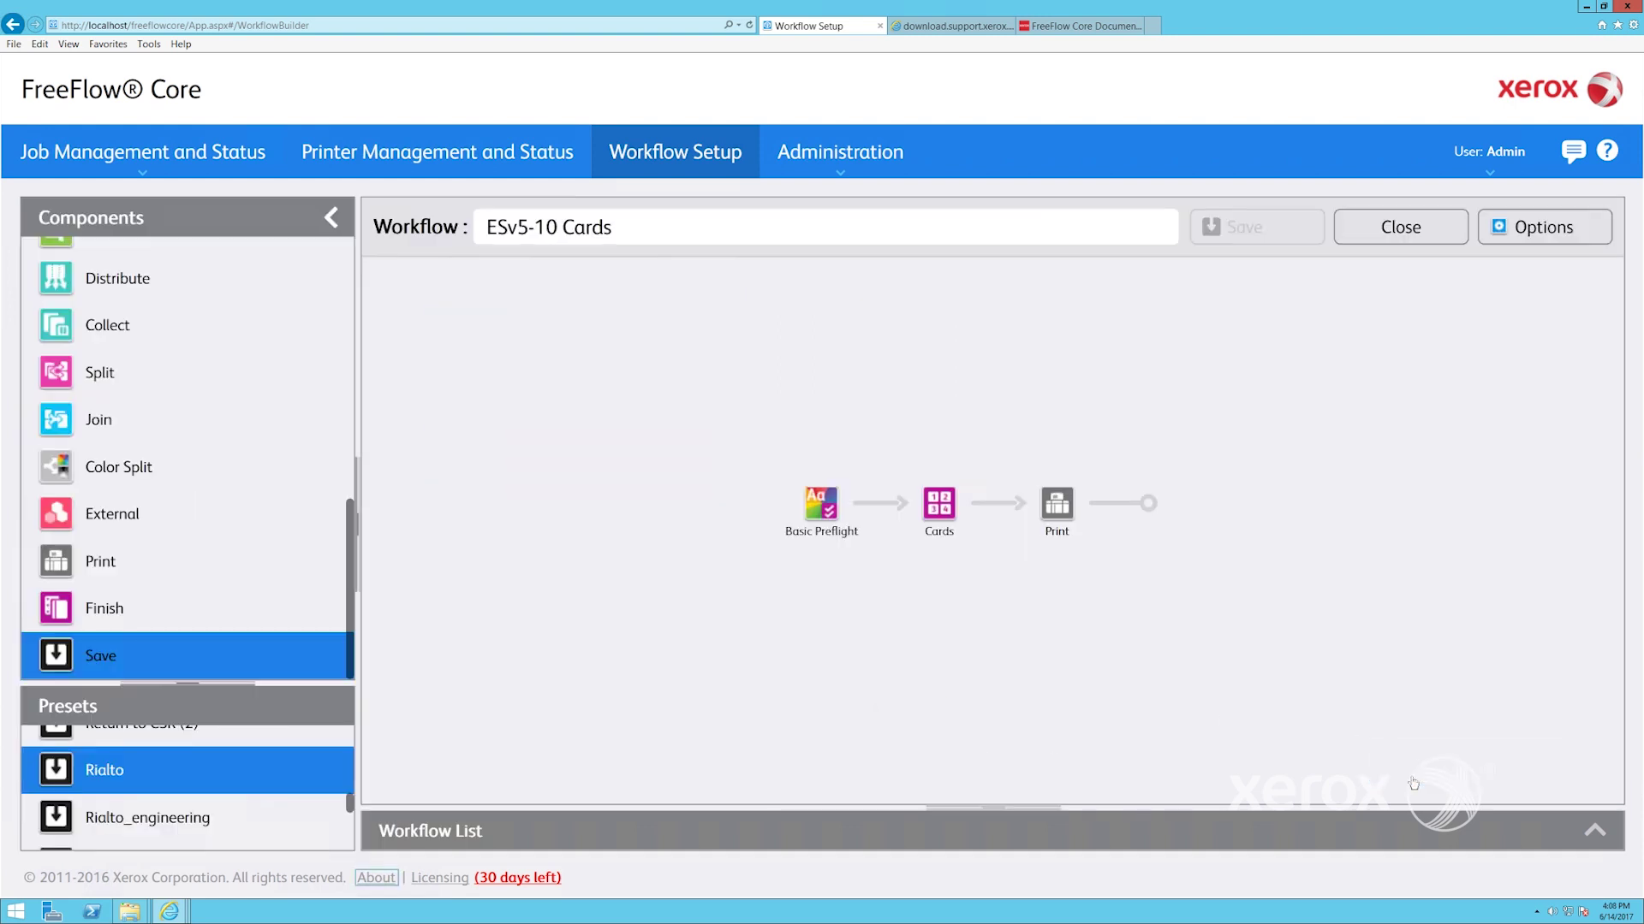
Close the workflow editor and scroll the EasyStart Workflows Quick Guide PDF to ESv4-02 Preflight, Optimize & Print
{"action": "left_click", "coordinate": [1403, 231]}
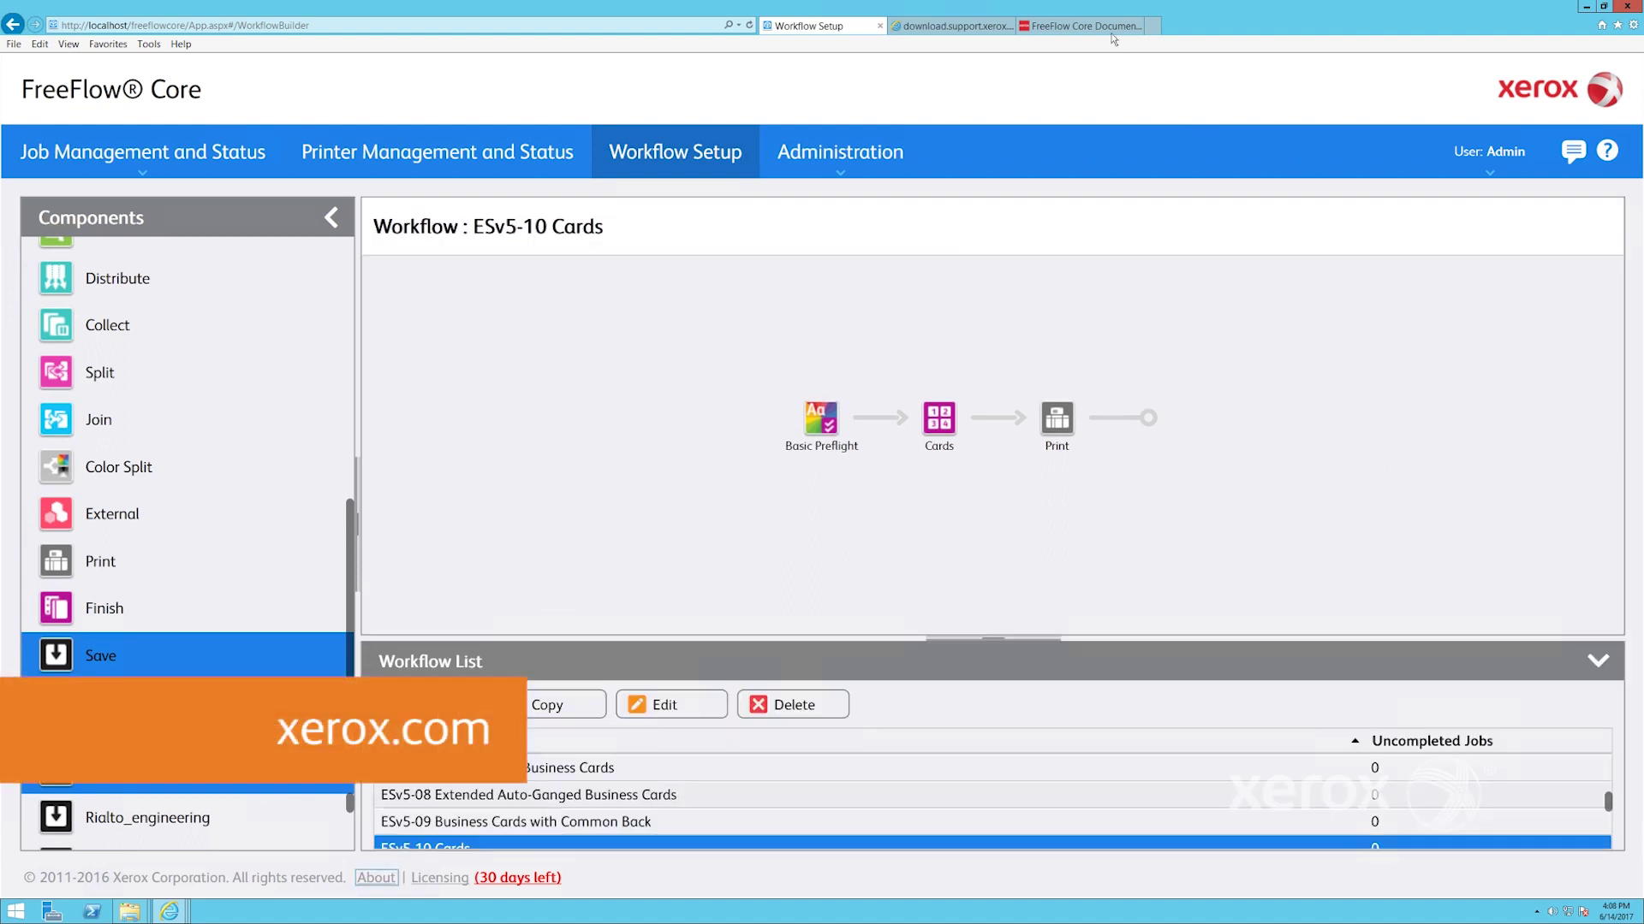
{"action": "left_click", "coordinate": [1082, 26]}
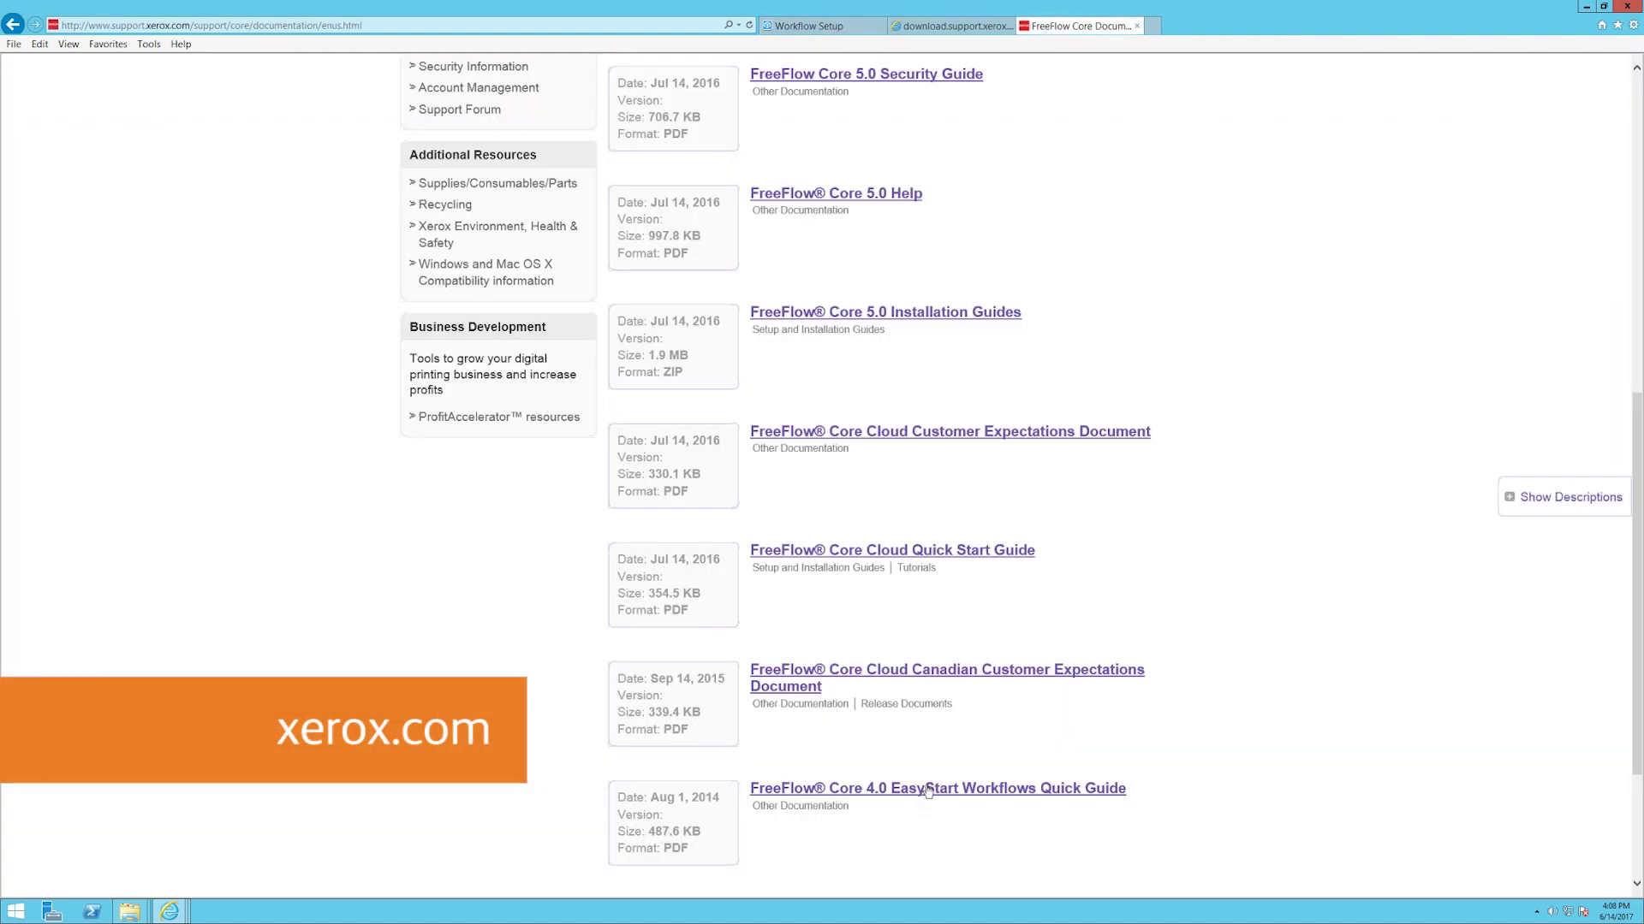
{"action": "left_click", "coordinate": [973, 28]}
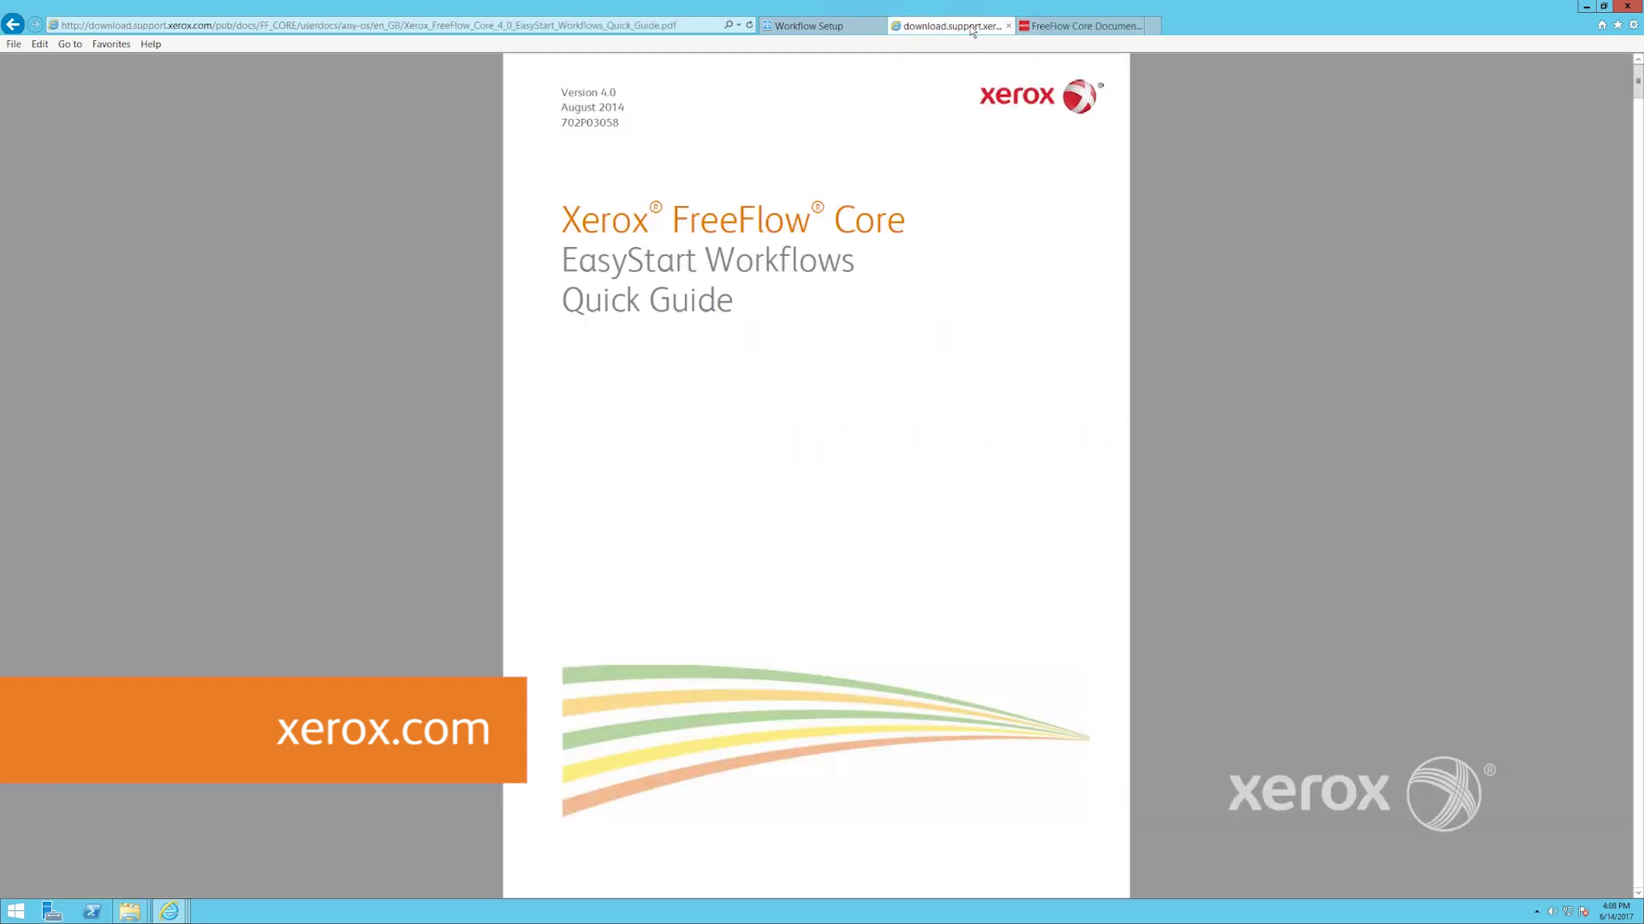
{"action": "left_click_drag", "start_coordinate": [1638, 84], "coordinate": [1637, 224]}
{"action": "scroll", "coordinate": [1559, 221], "scroll_direction": "down", "scroll_amount": 5}
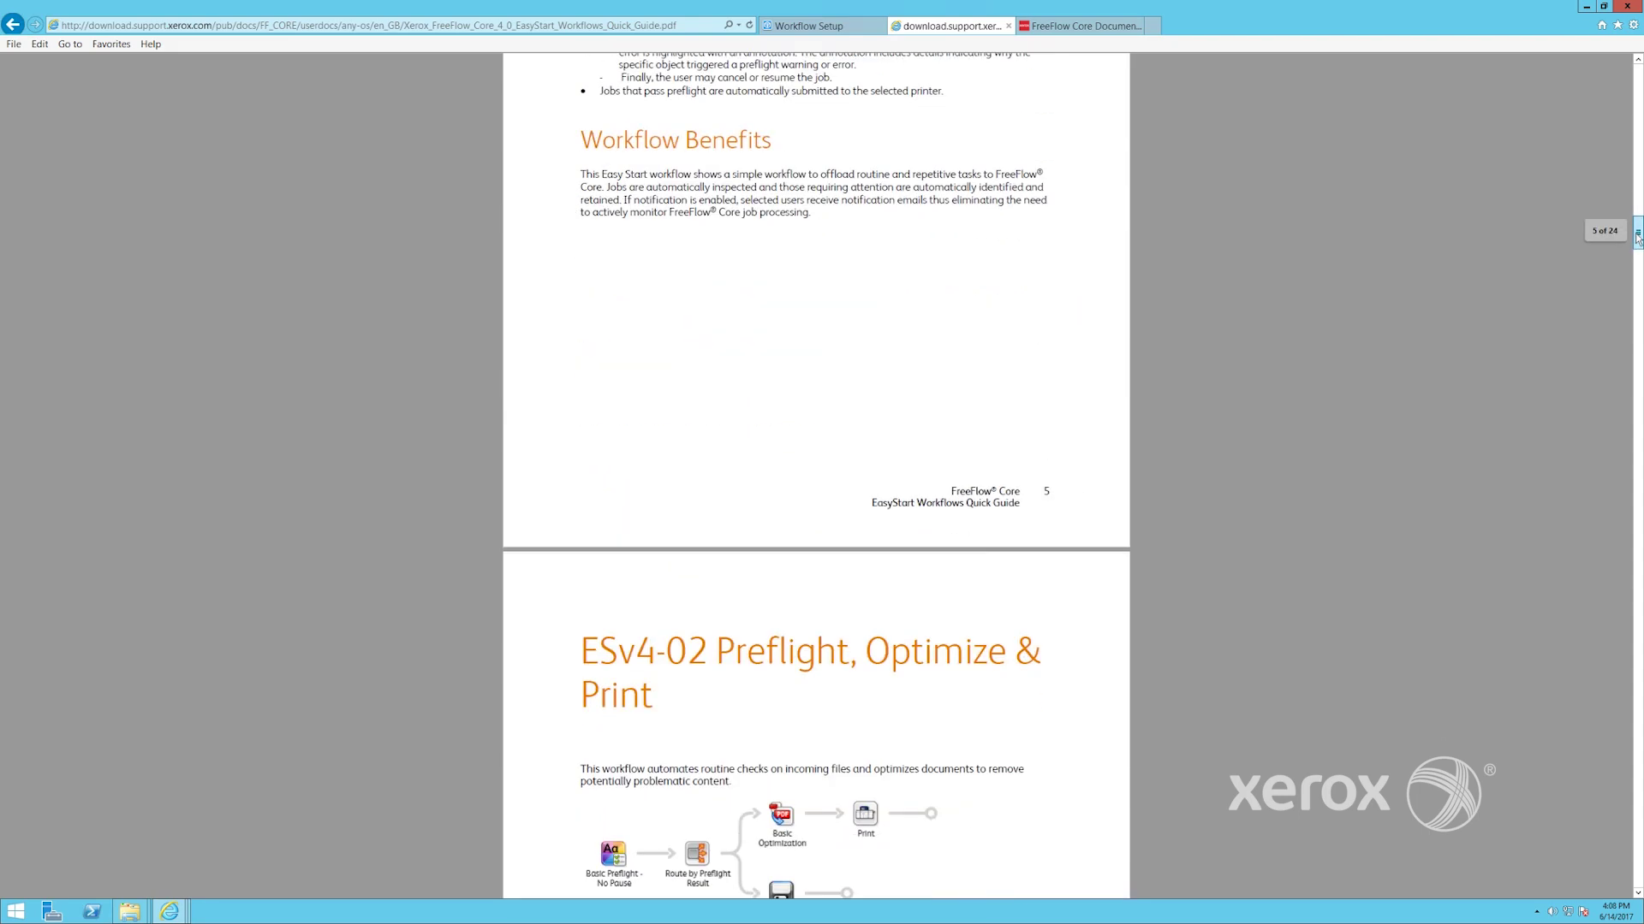
Copy the two ESv5-01 Preflight & Print PDFs into the ESv5-01 Preflight & Print hot folder
{"action": "left_click", "coordinate": [1586, 6]}
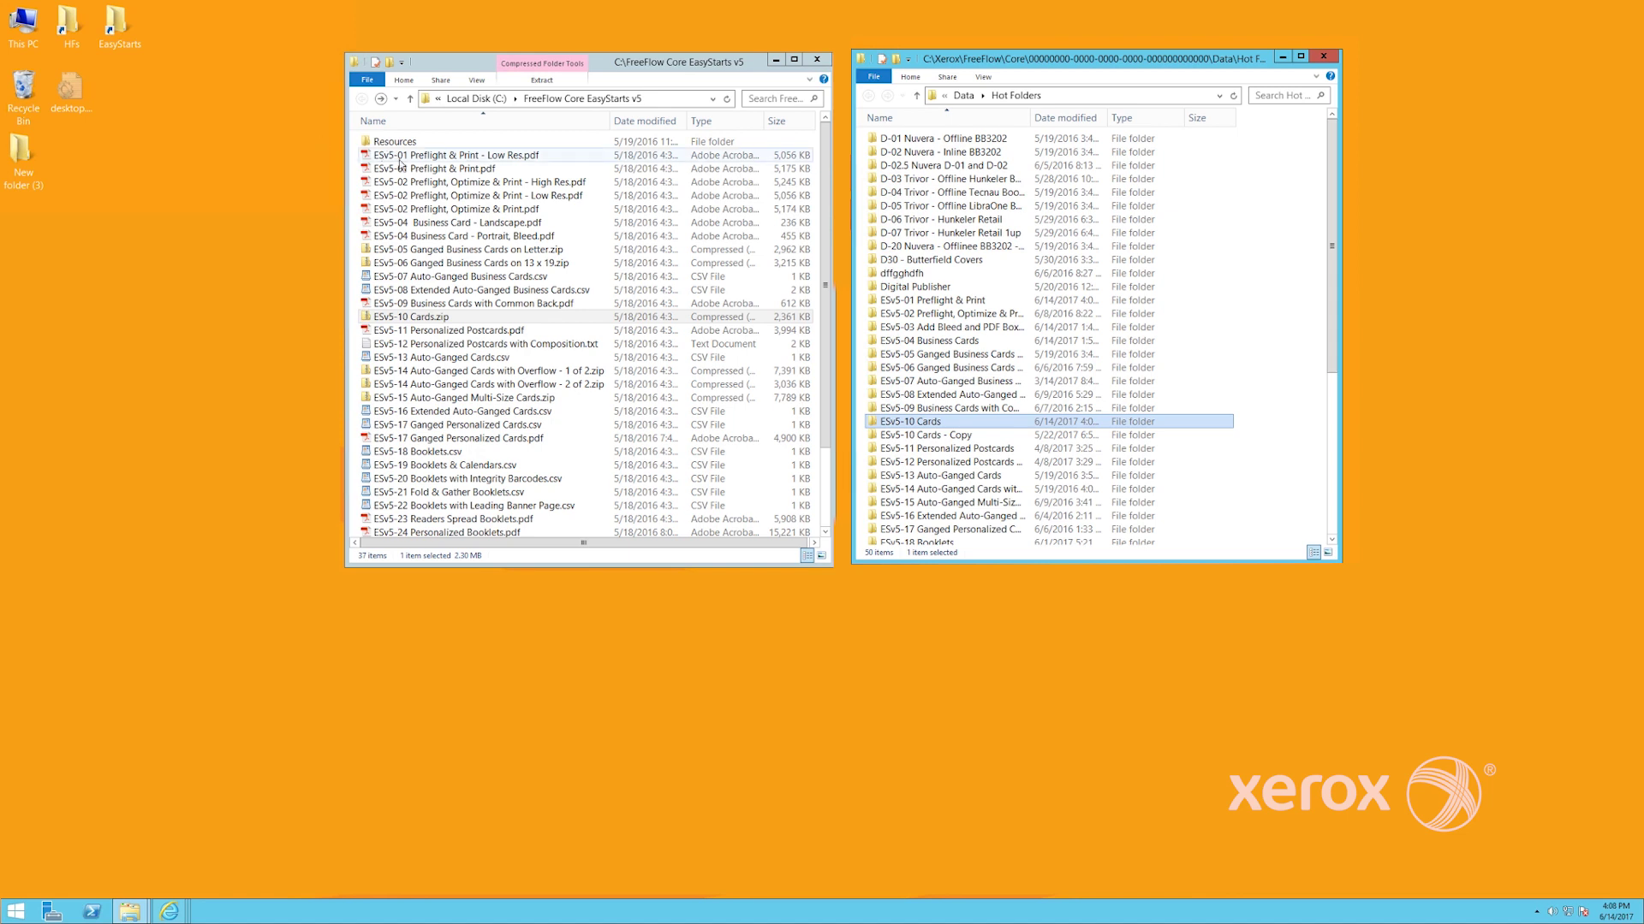
{"action": "left_click", "coordinate": [399, 156]}
{"action": "left_click", "coordinate": [400, 170], "text": "ctrl"}
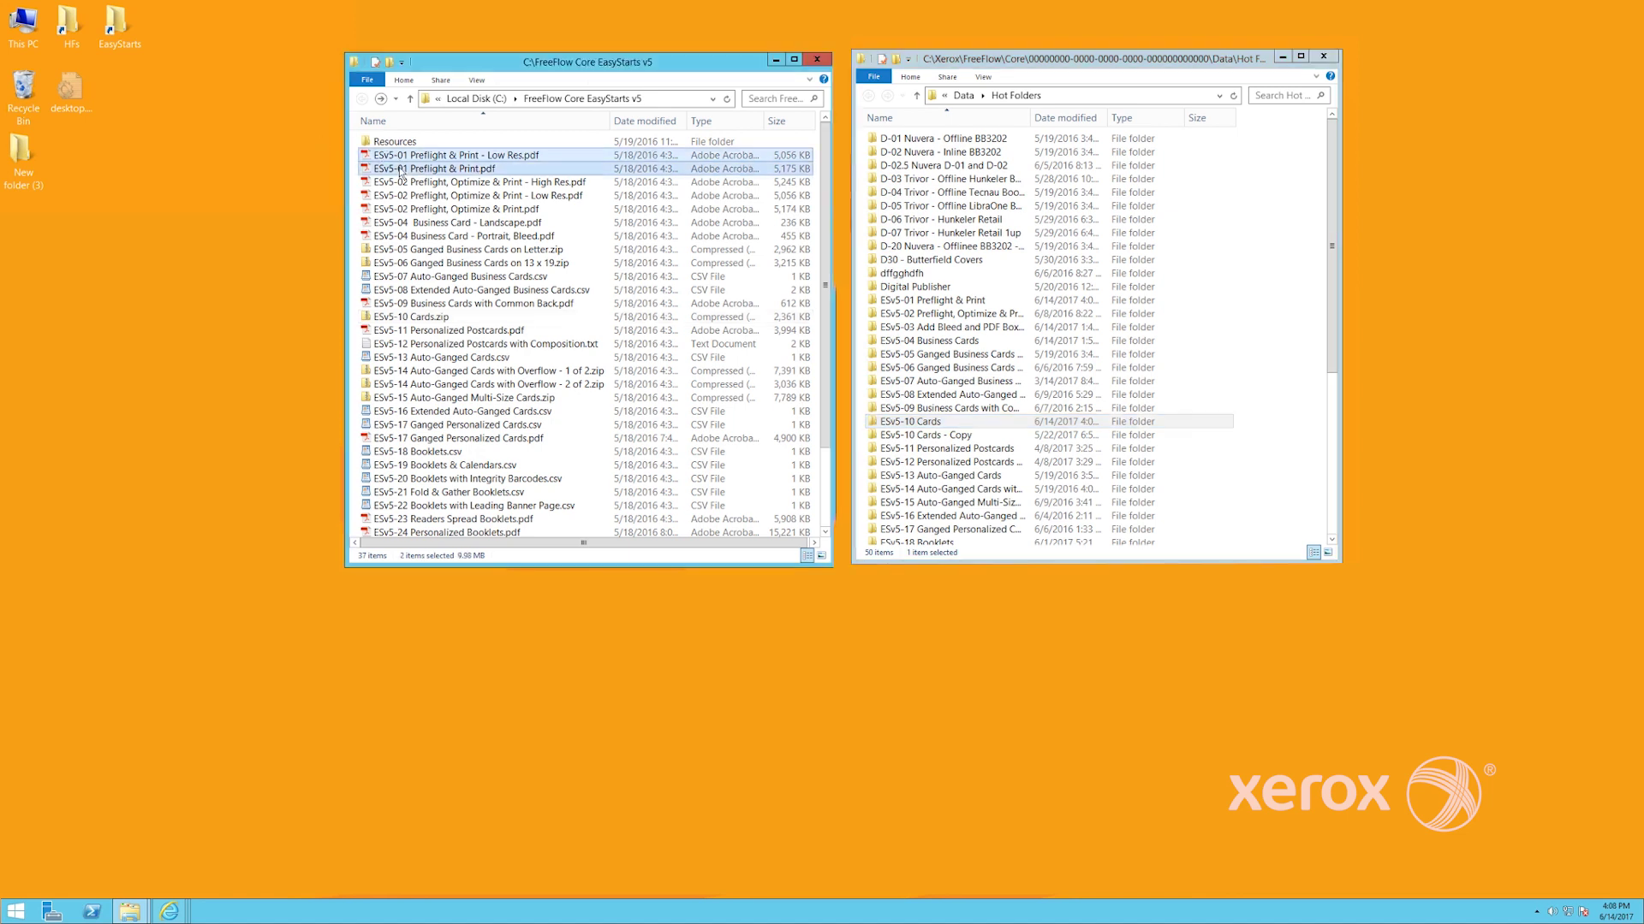
{"action": "right_click", "coordinate": [411, 167]}
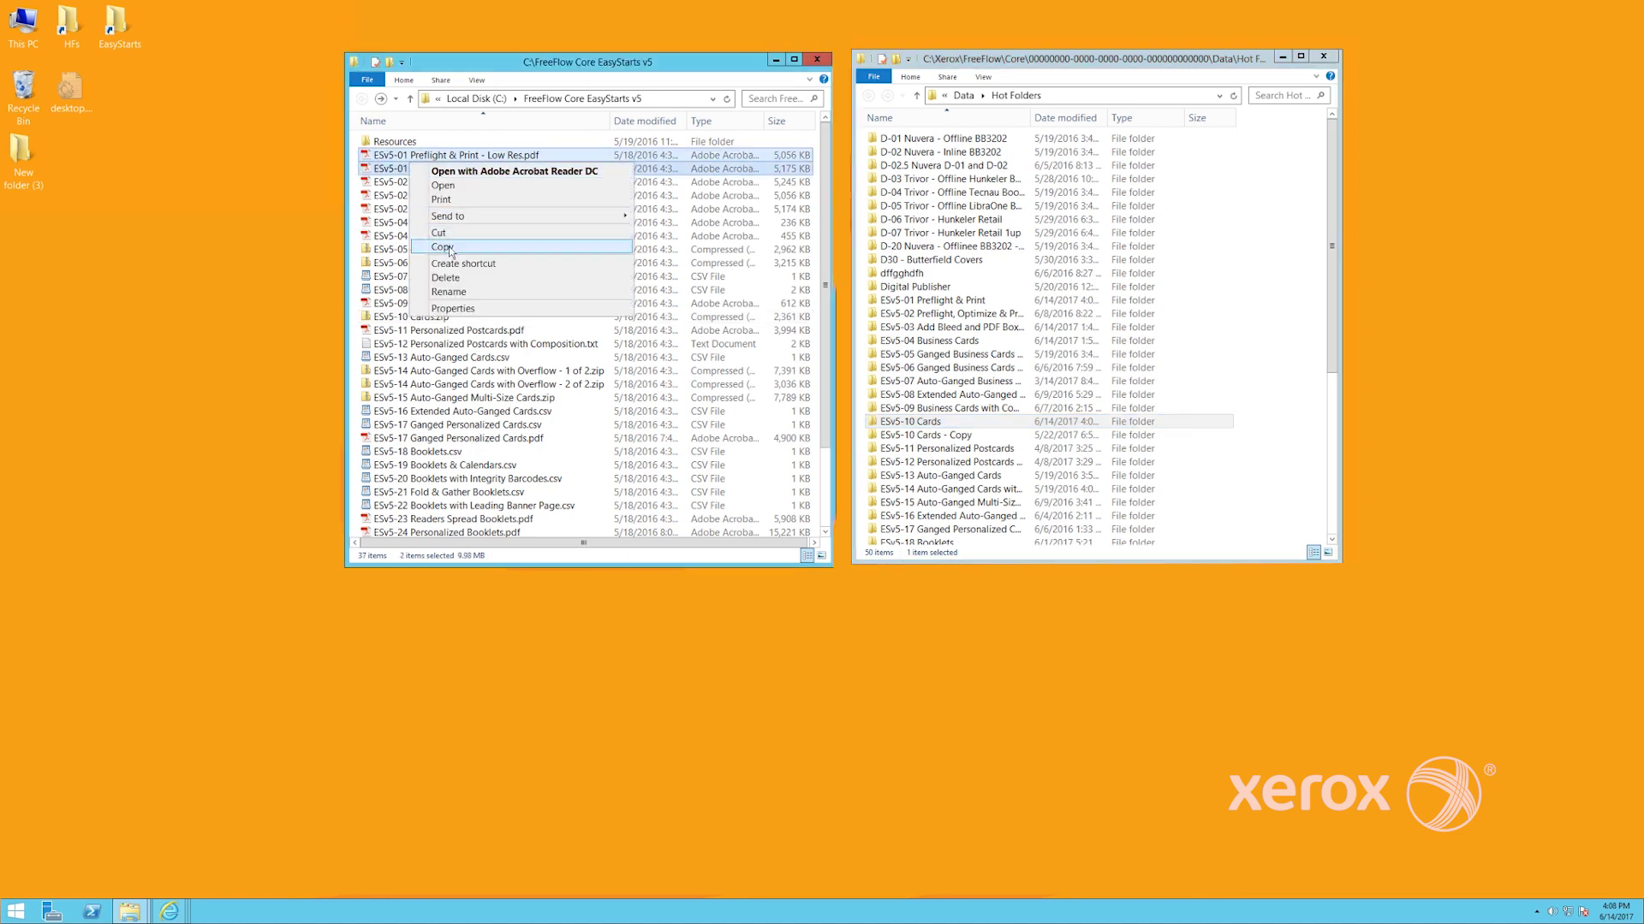
{"action": "left_click", "coordinate": [442, 246]}
{"action": "right_click", "coordinate": [908, 306]}
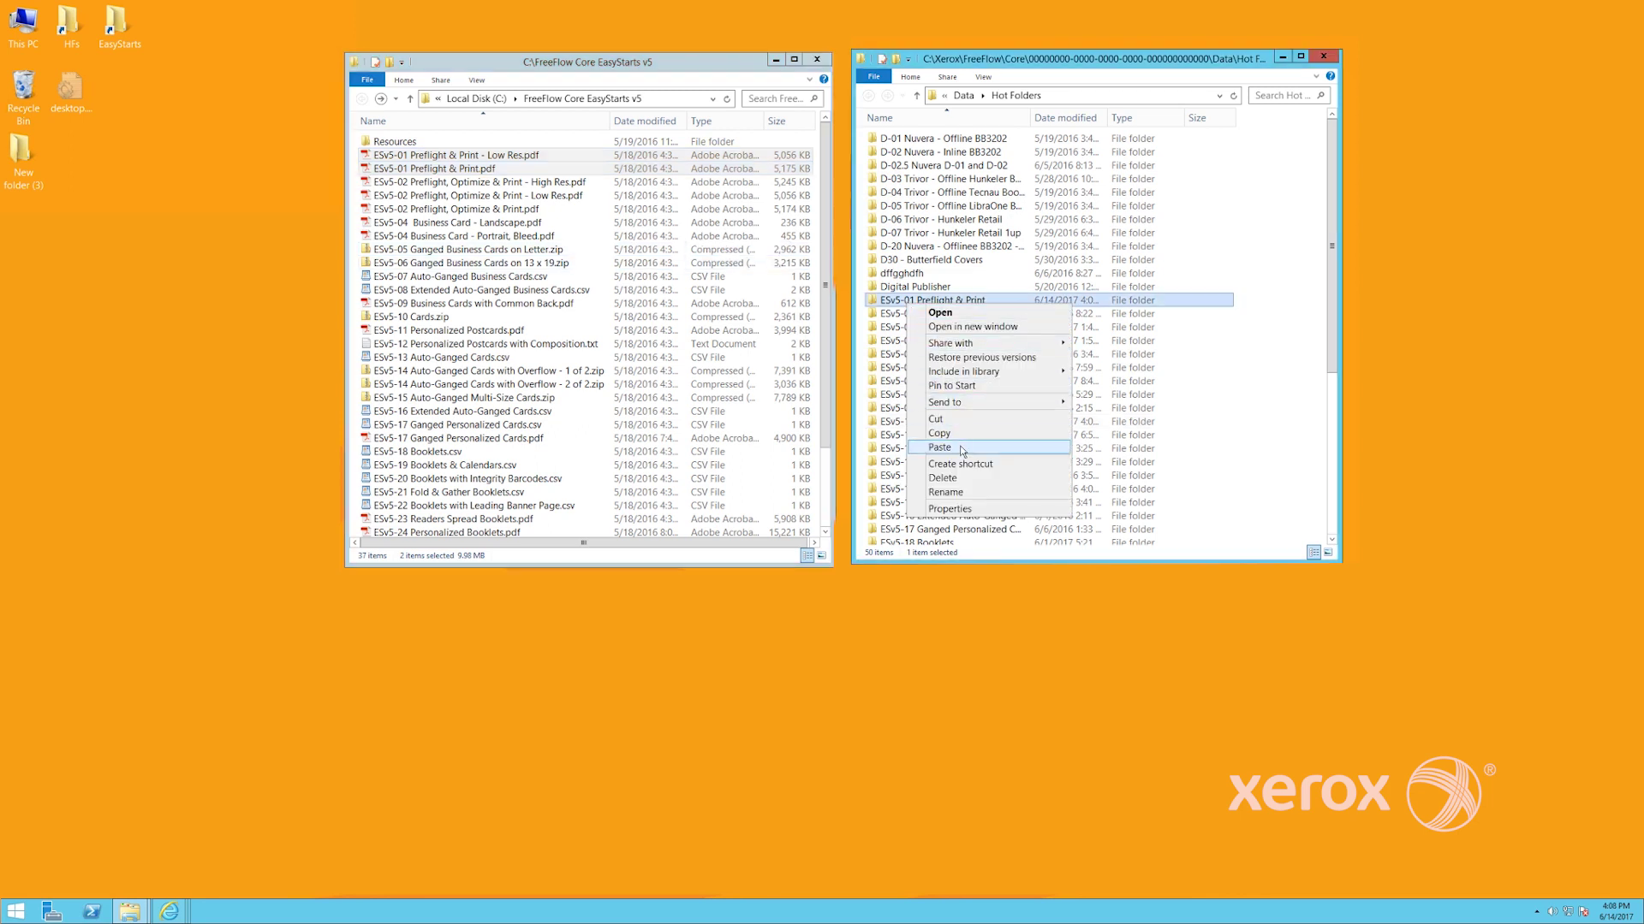
{"action": "left_click", "coordinate": [940, 448]}
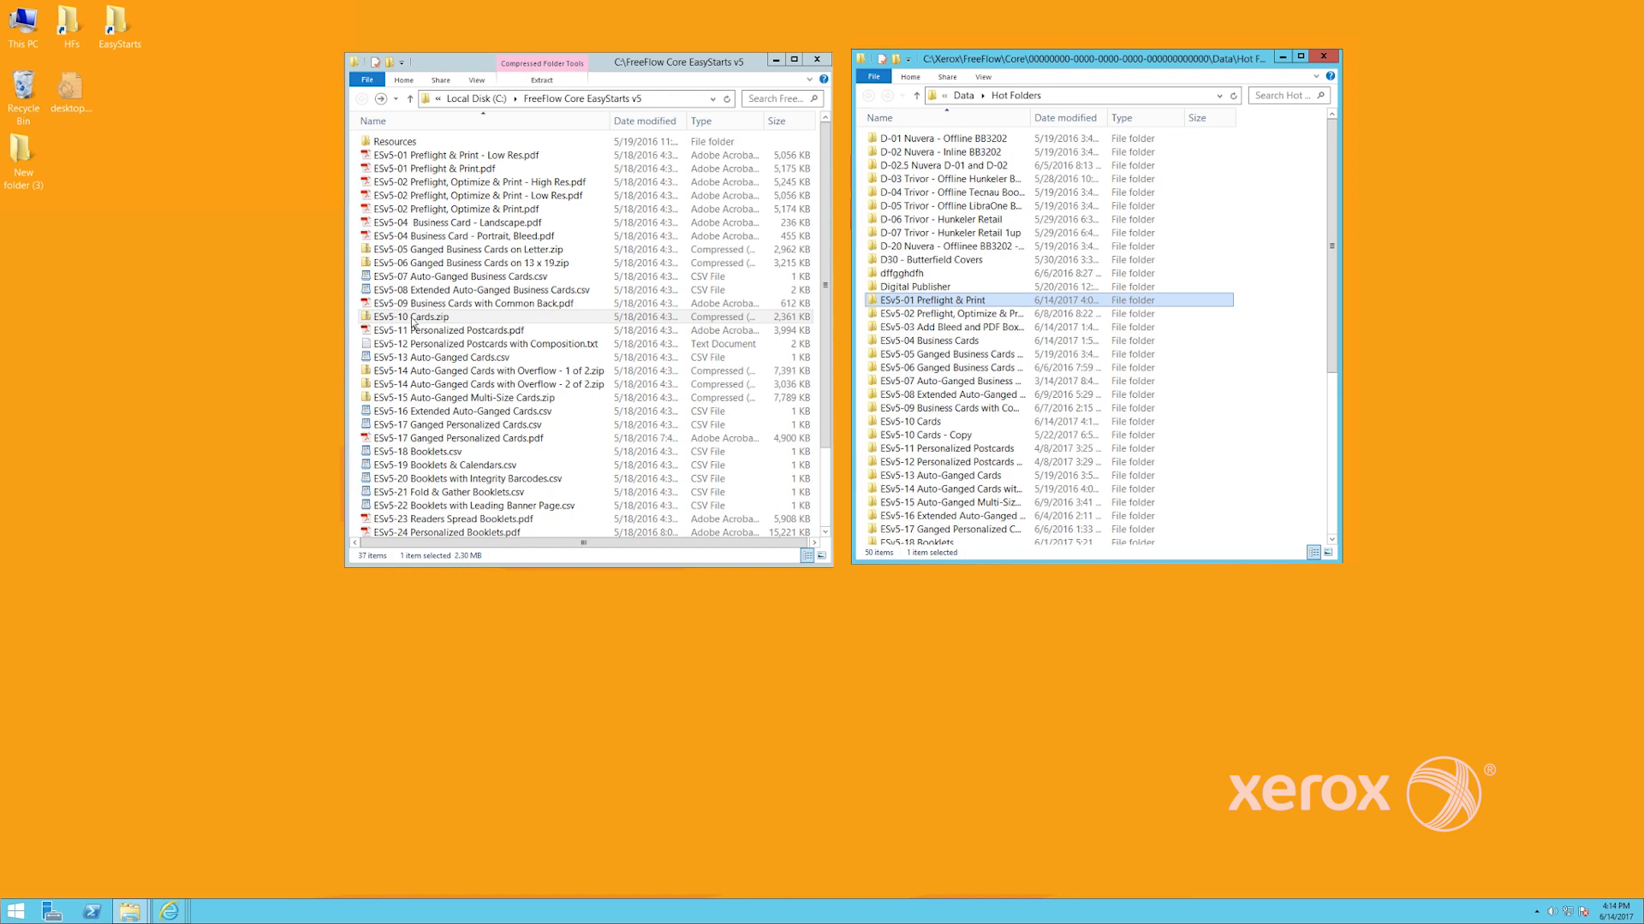
Check the contents of ESv5-10 Cards.zip, then copy it into the ESv5-10 Cards hot folder
{"action": "double_click", "coordinate": [406, 321]}
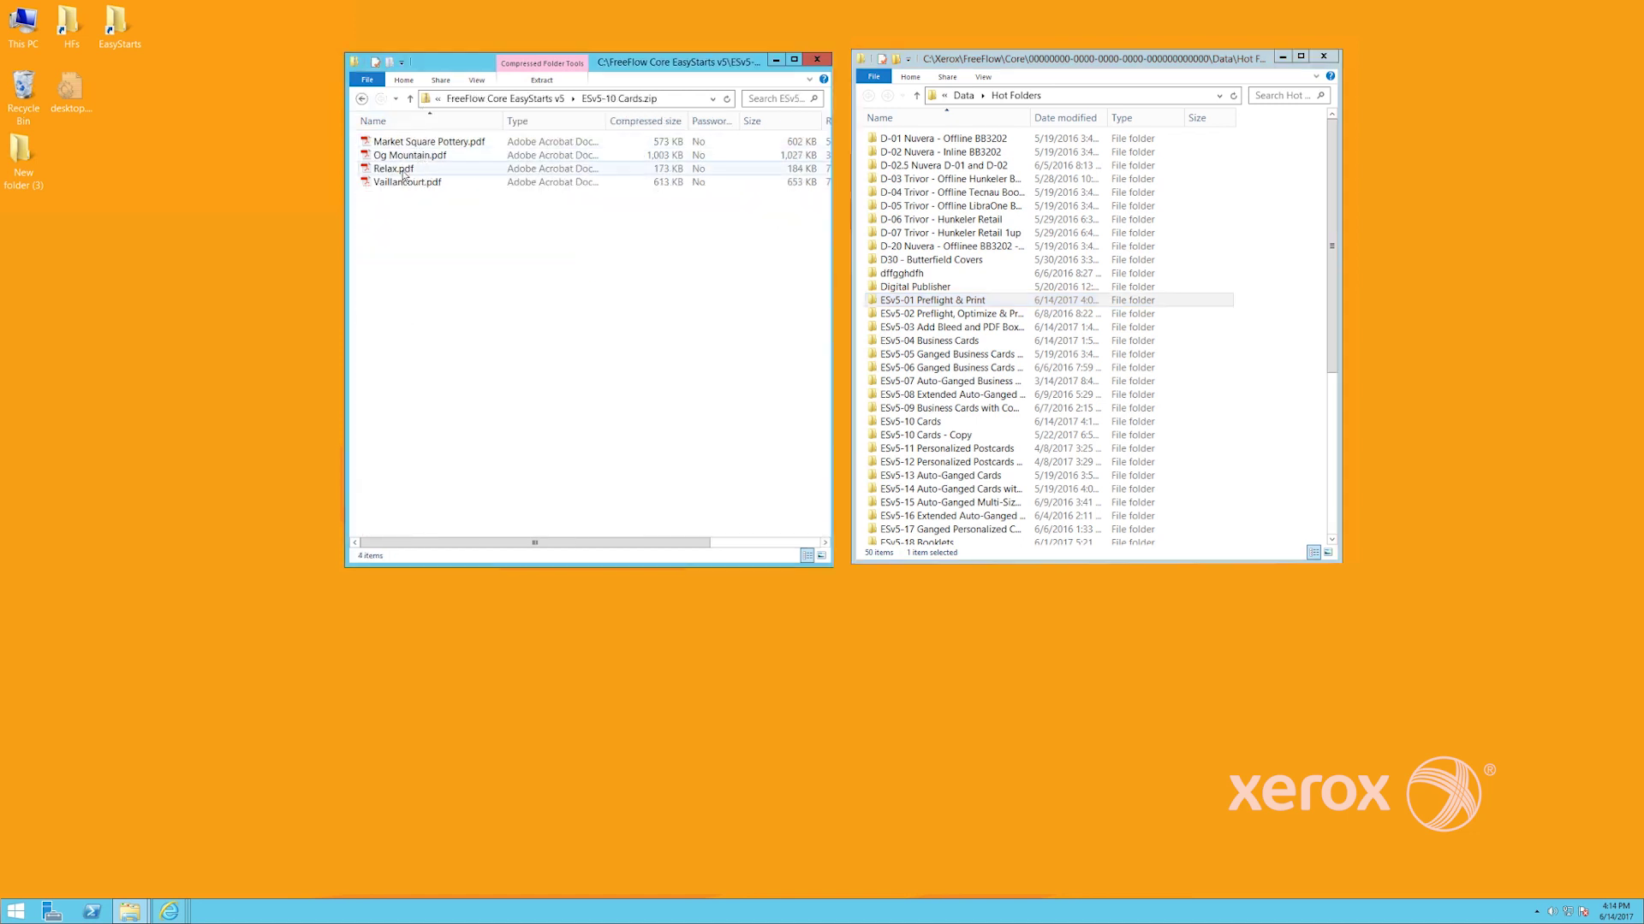
{"action": "key", "text": "BackSpace"}
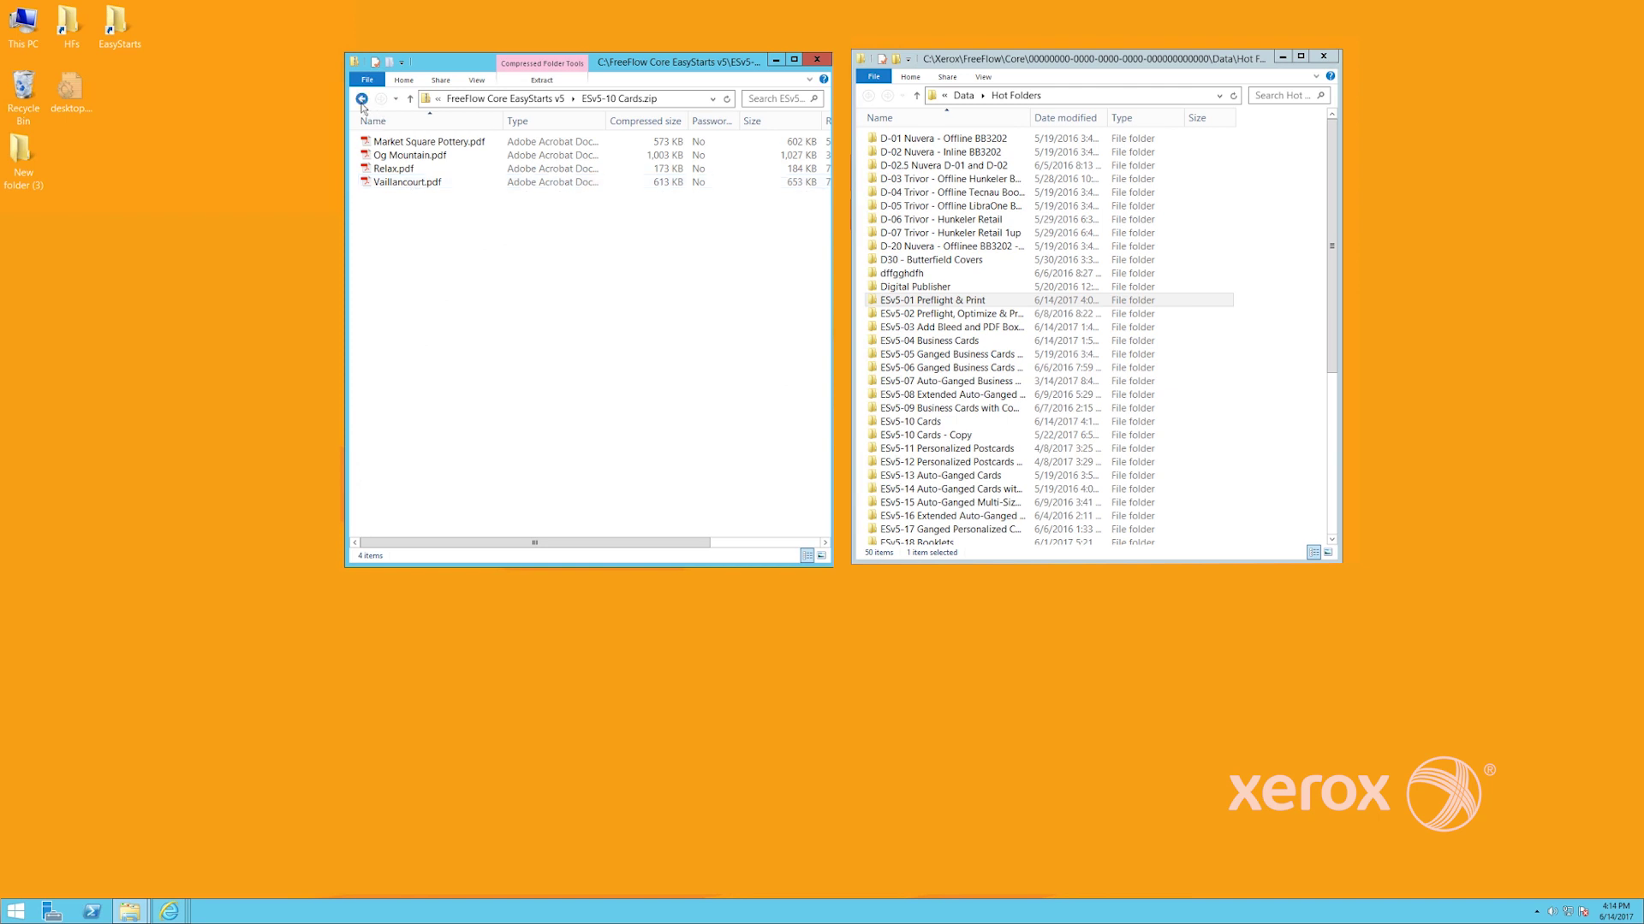
{"action": "right_click", "coordinate": [420, 319]}
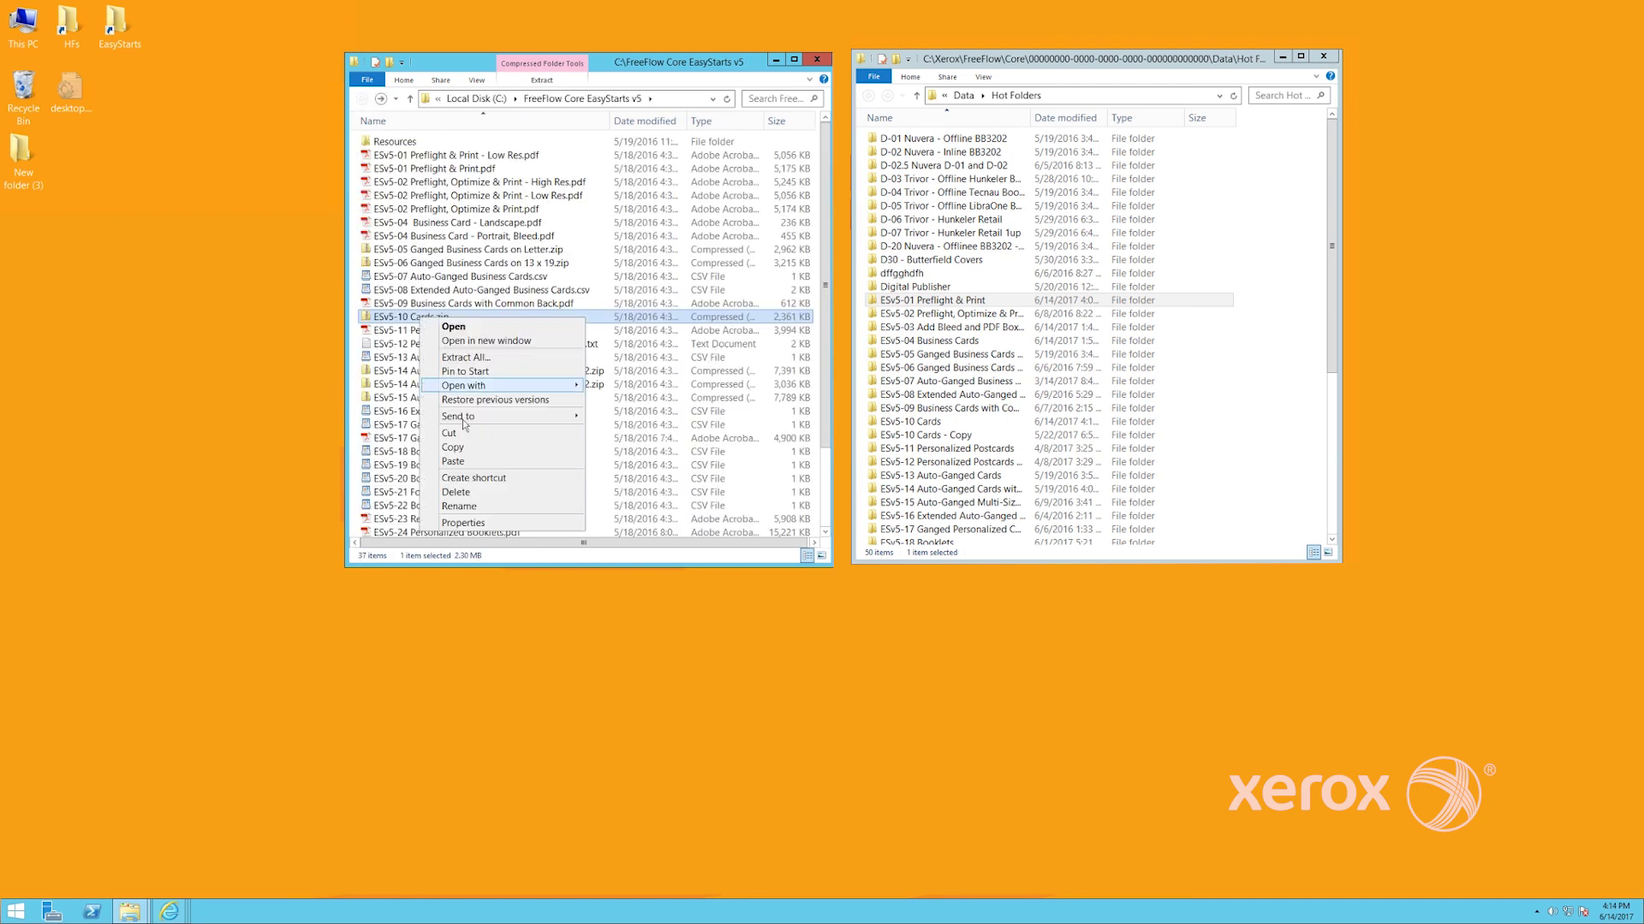
{"action": "left_click", "coordinate": [471, 447]}
{"action": "left_click", "coordinate": [905, 422]}
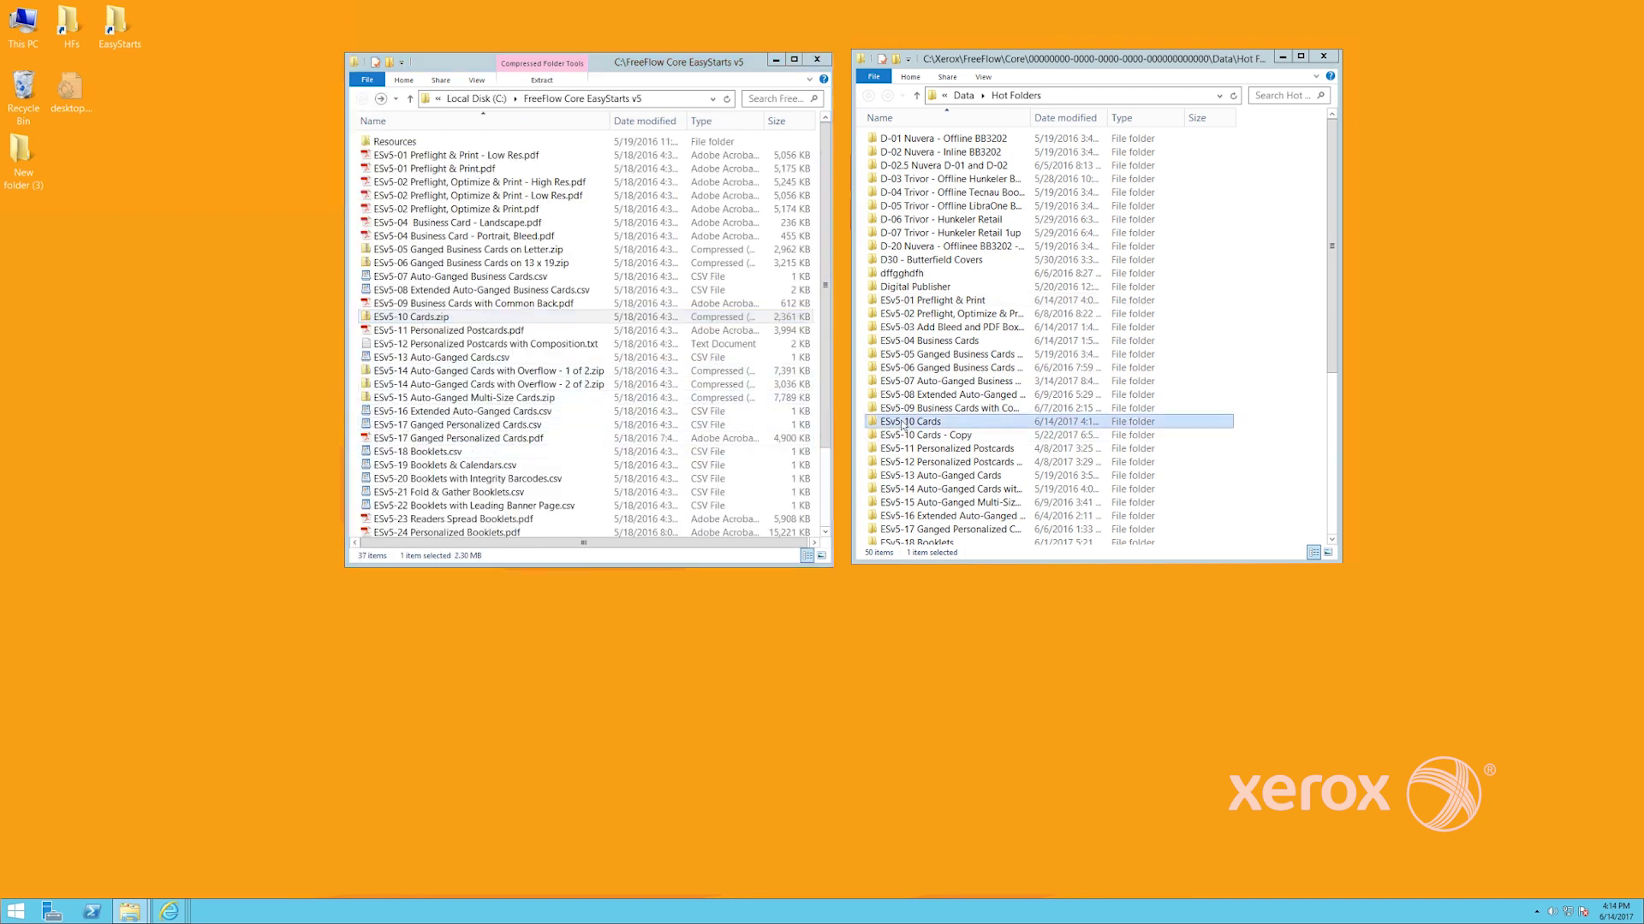
{"action": "right_click", "coordinate": [905, 423]}
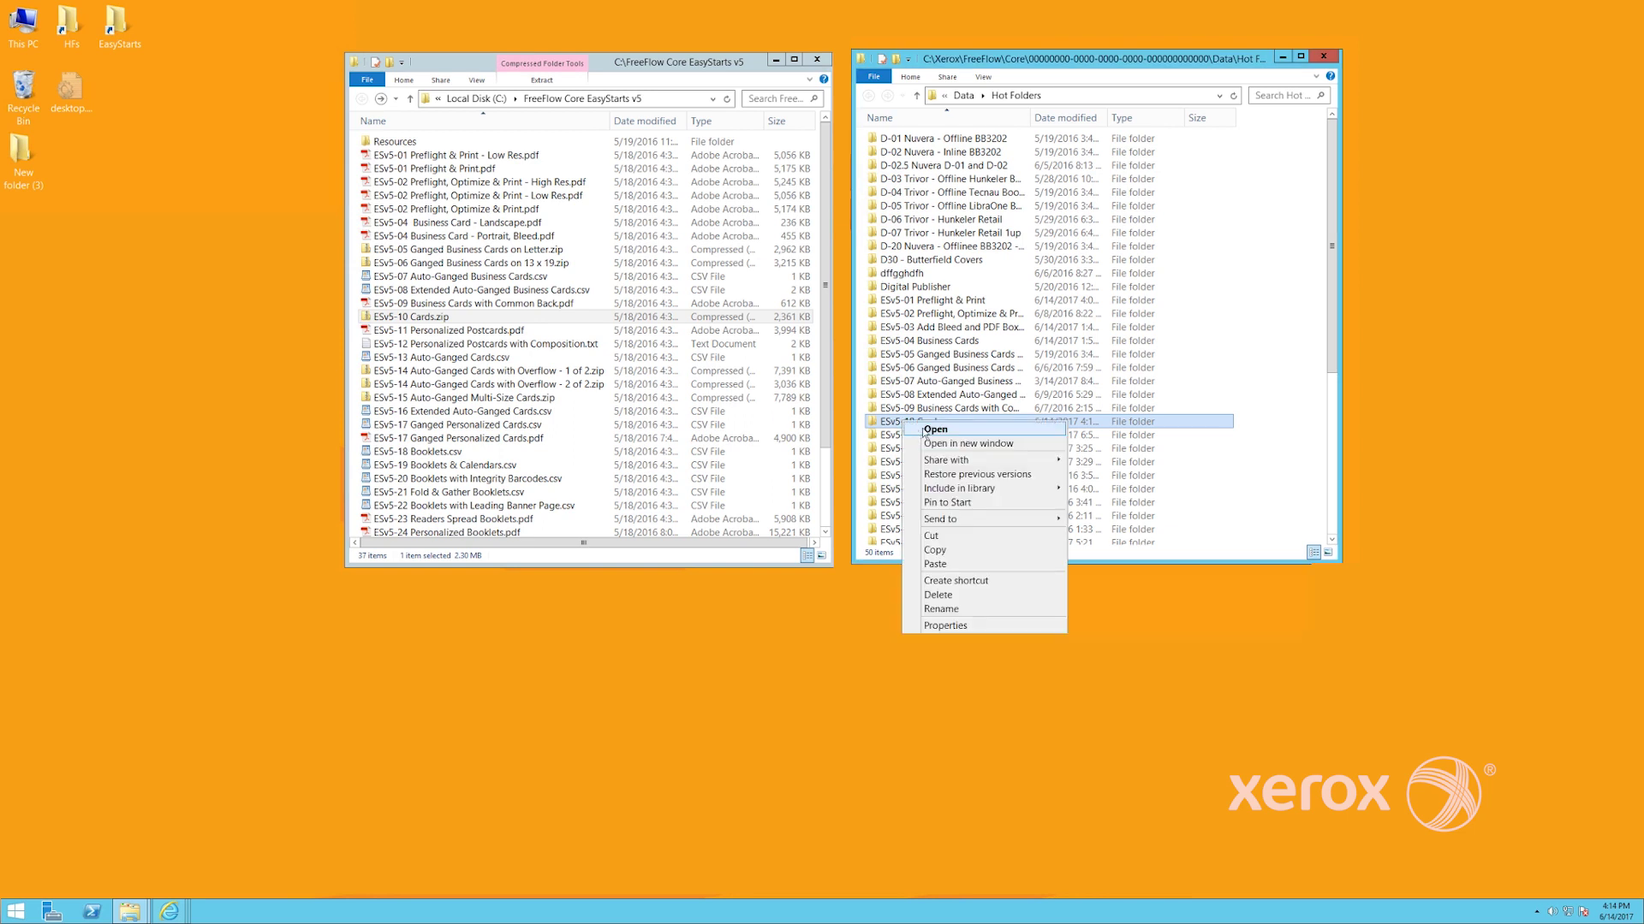
{"action": "left_click", "coordinate": [942, 559]}
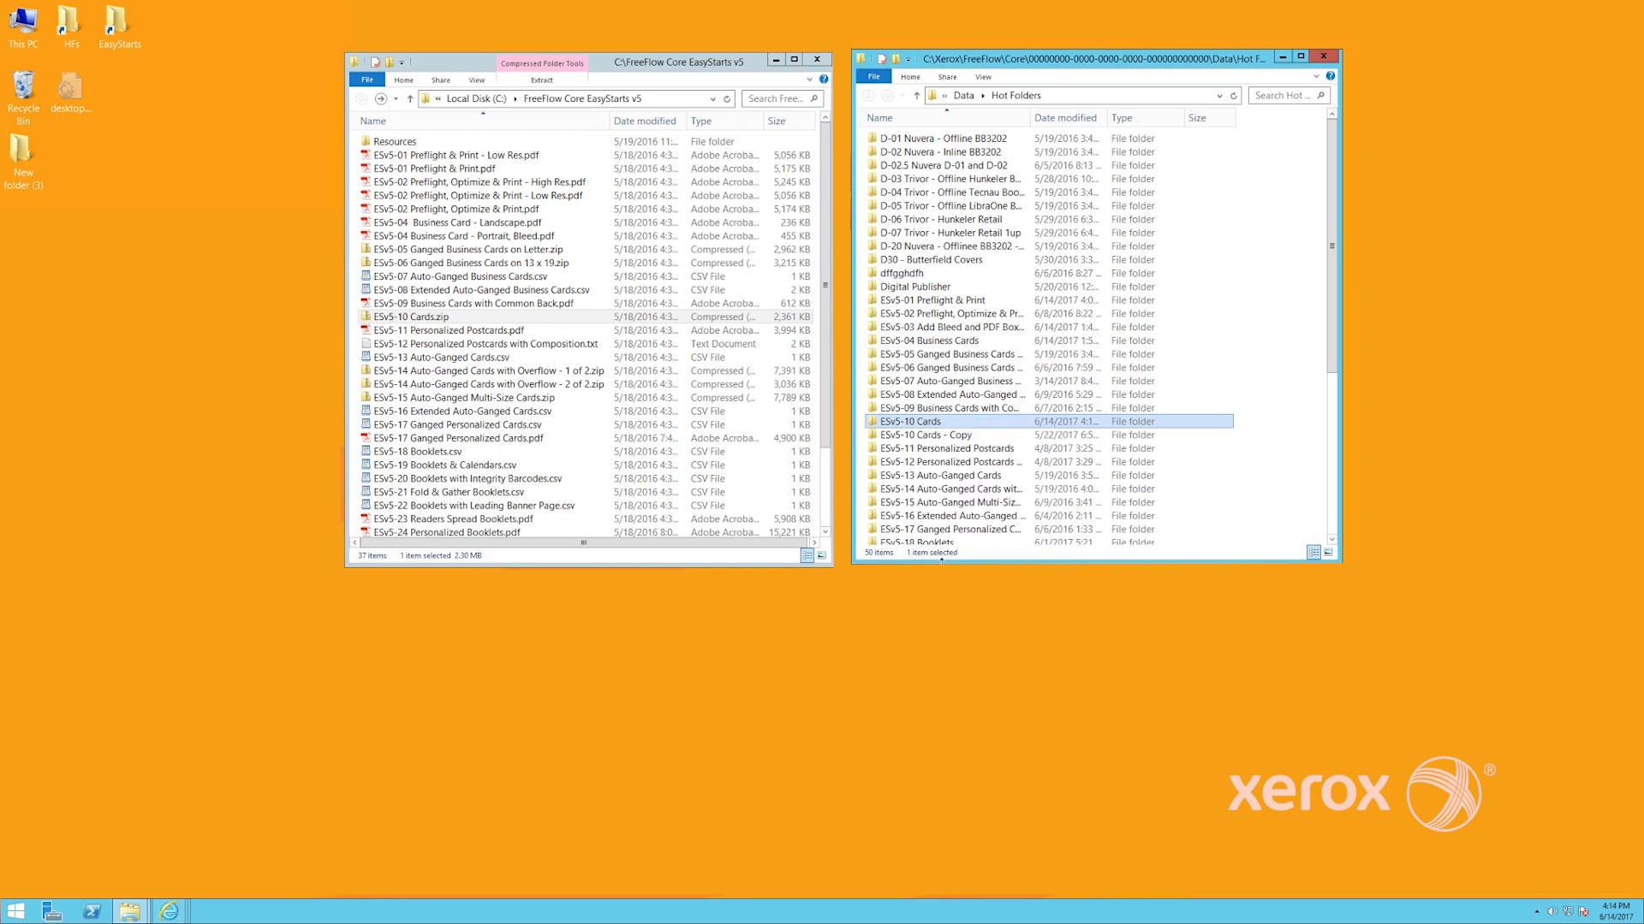
Bring the FreeFlow Core browser window back and go to Job Management and Status
{"action": "left_click", "coordinate": [169, 911]}
{"action": "left_click", "coordinate": [101, 854]}
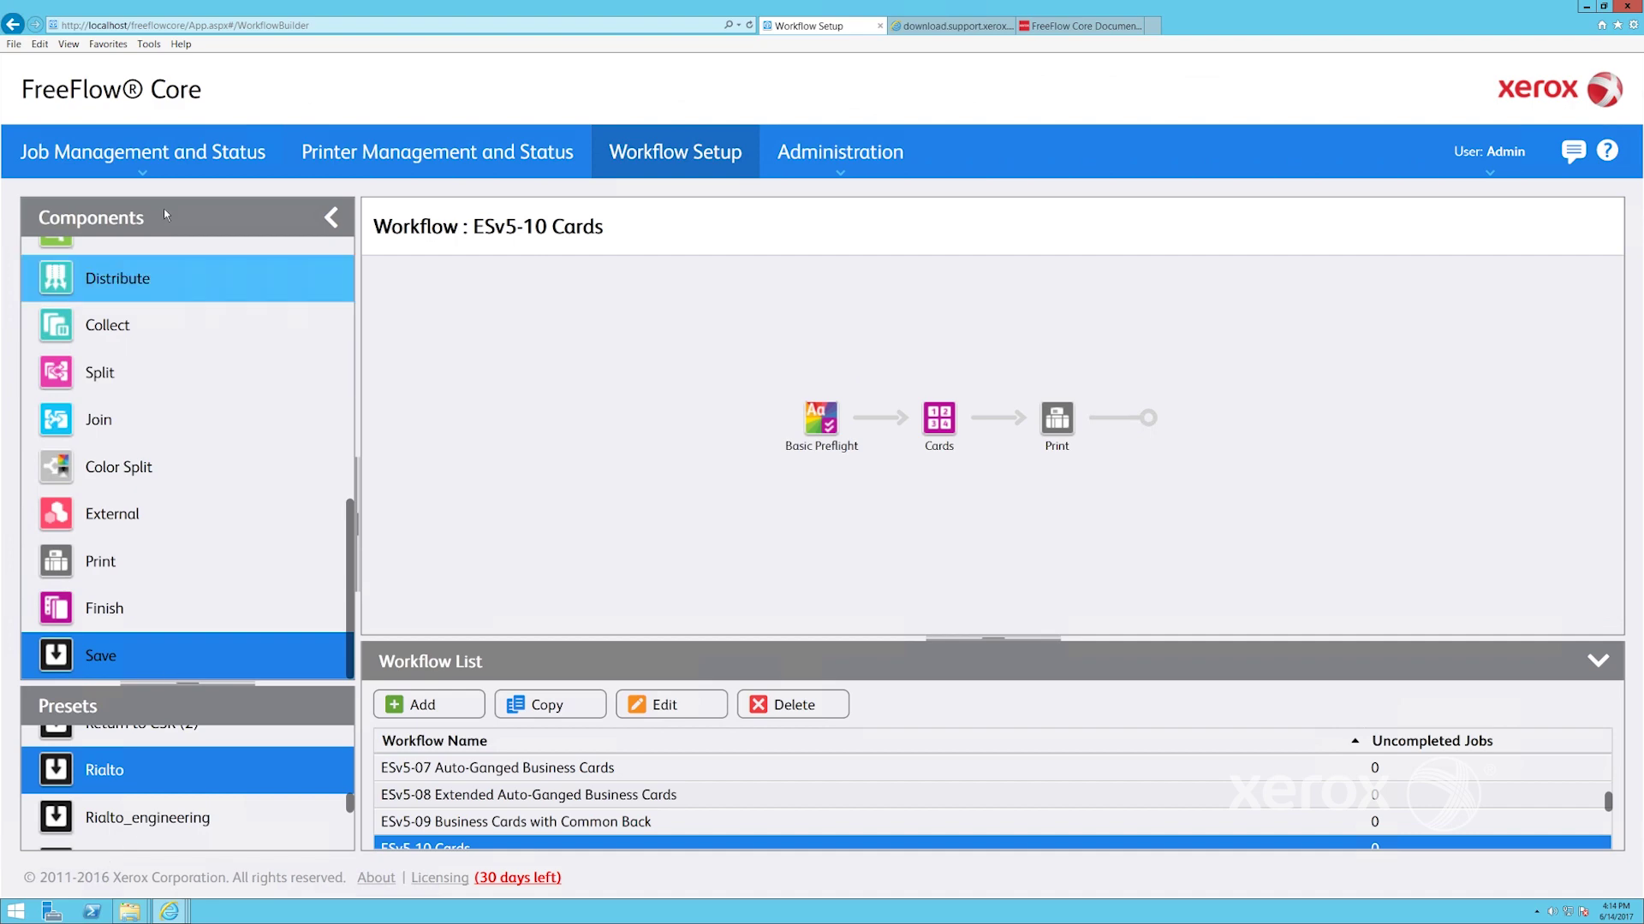
{"action": "left_click", "coordinate": [141, 154]}
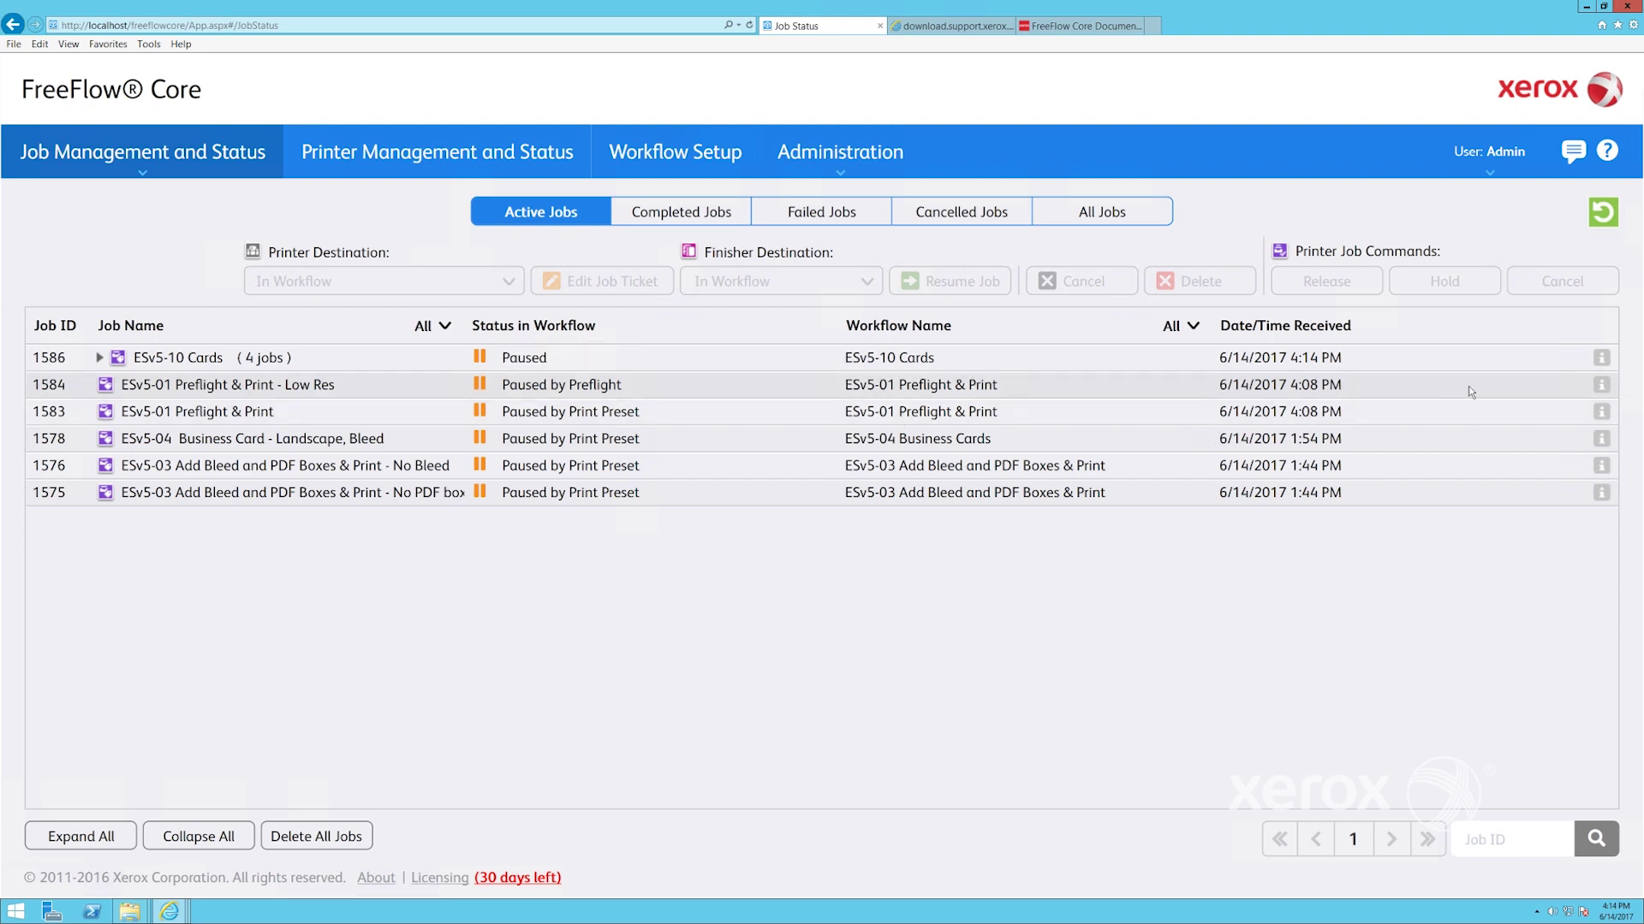
Open job 1584's preflight report in Acrobat, view the flagged low-resolution image page, and close it
{"action": "left_click", "coordinate": [1601, 386]}
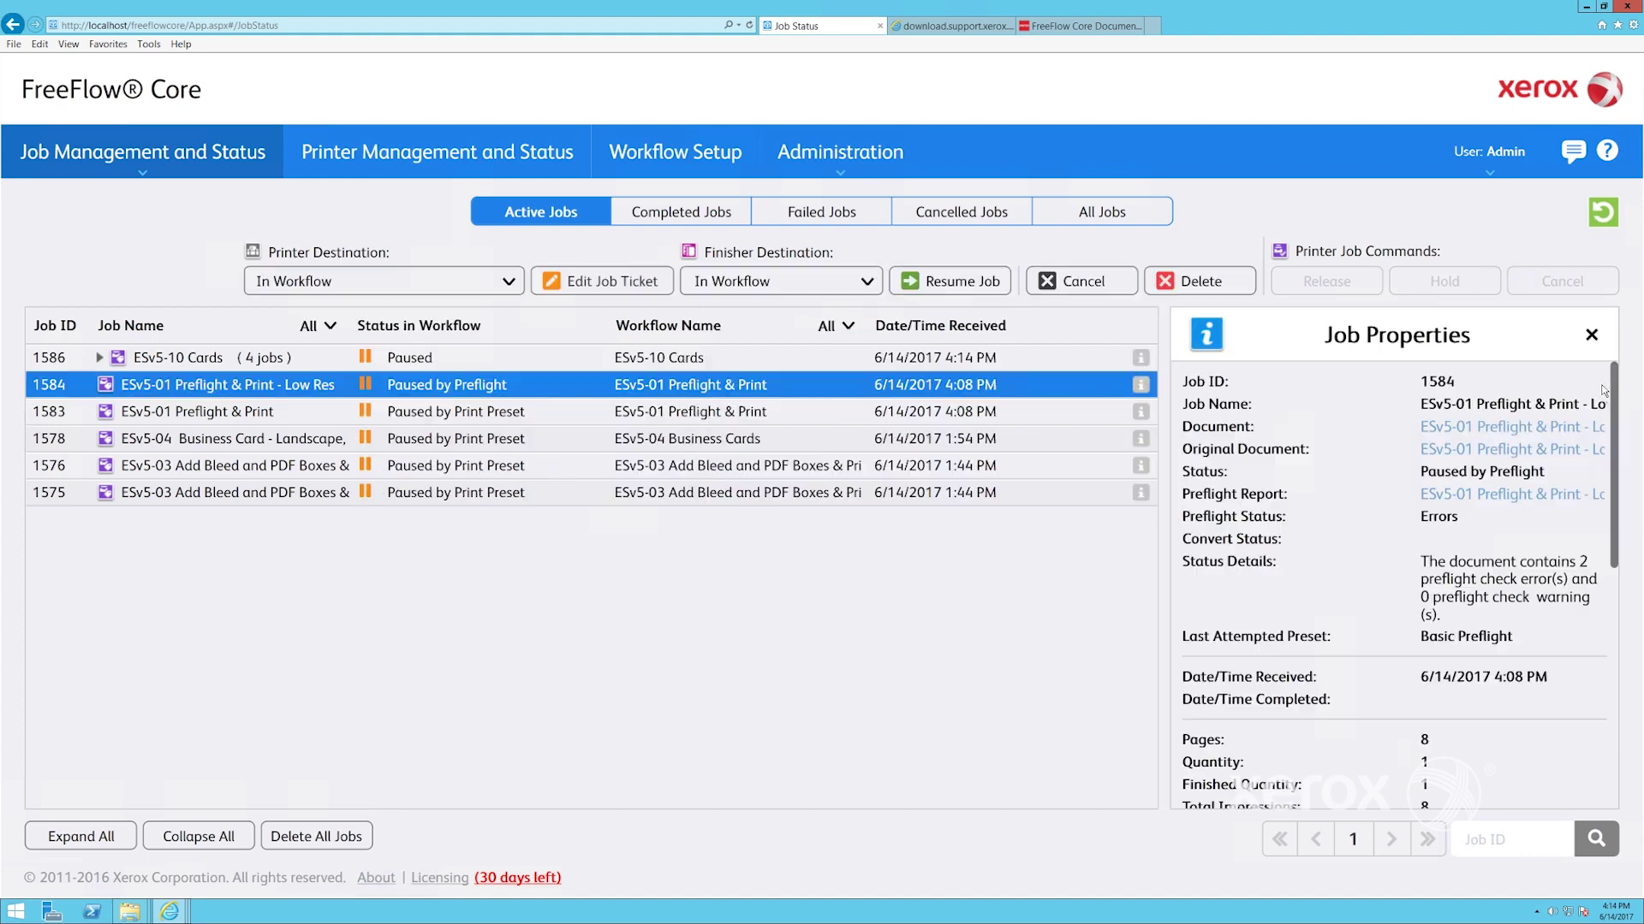
{"action": "left_click", "coordinate": [1444, 500]}
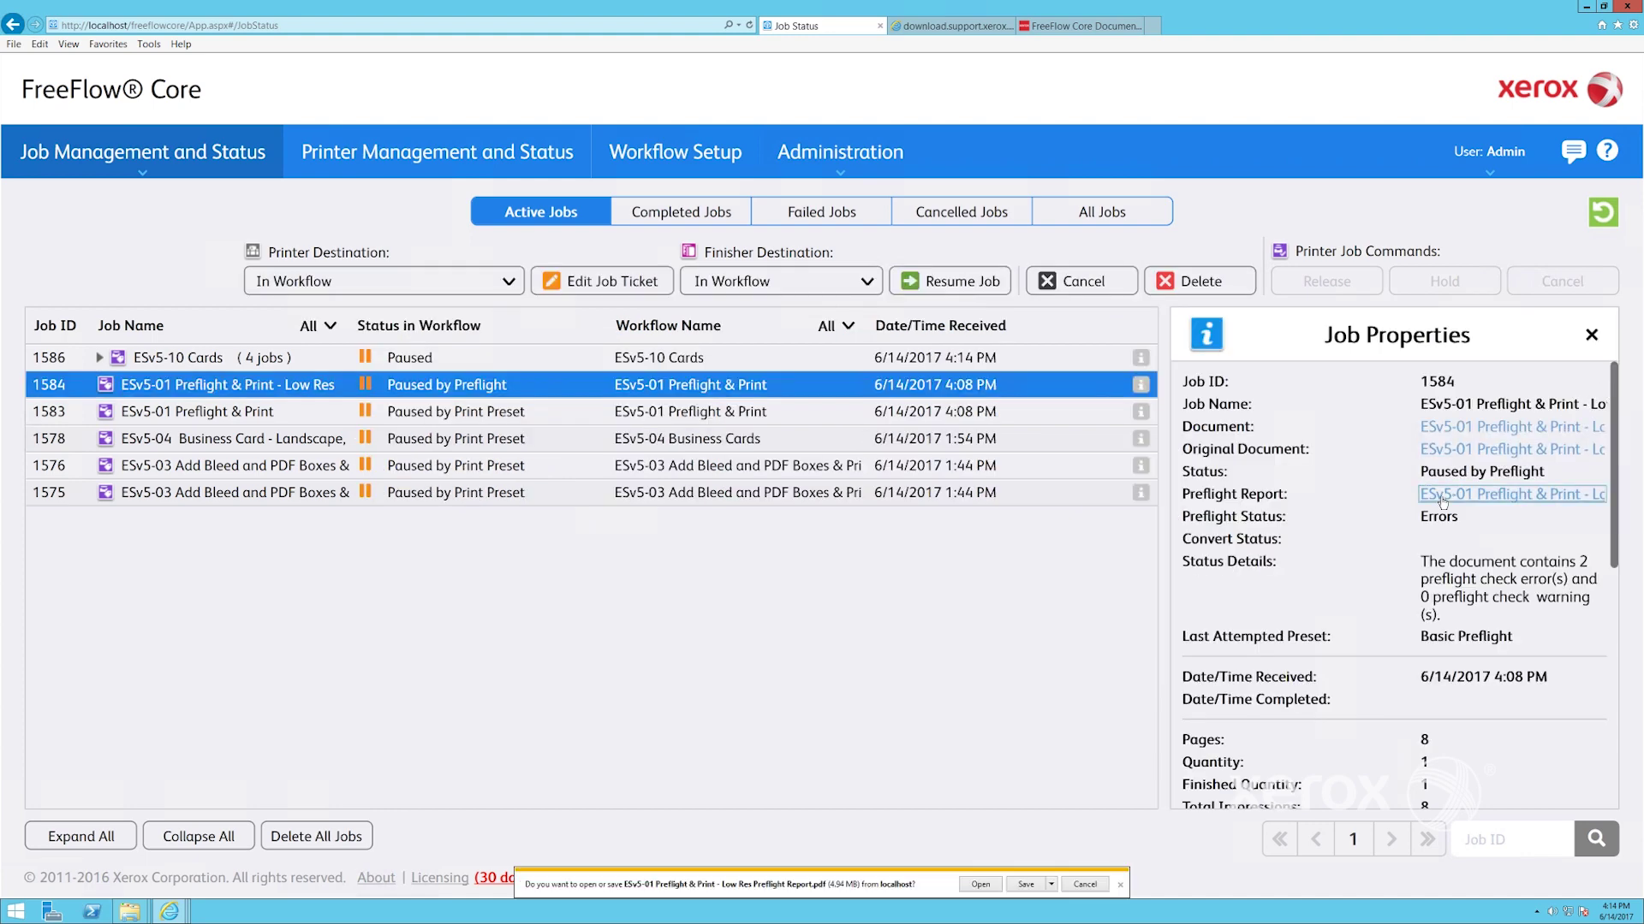
{"action": "left_click", "coordinate": [979, 884]}
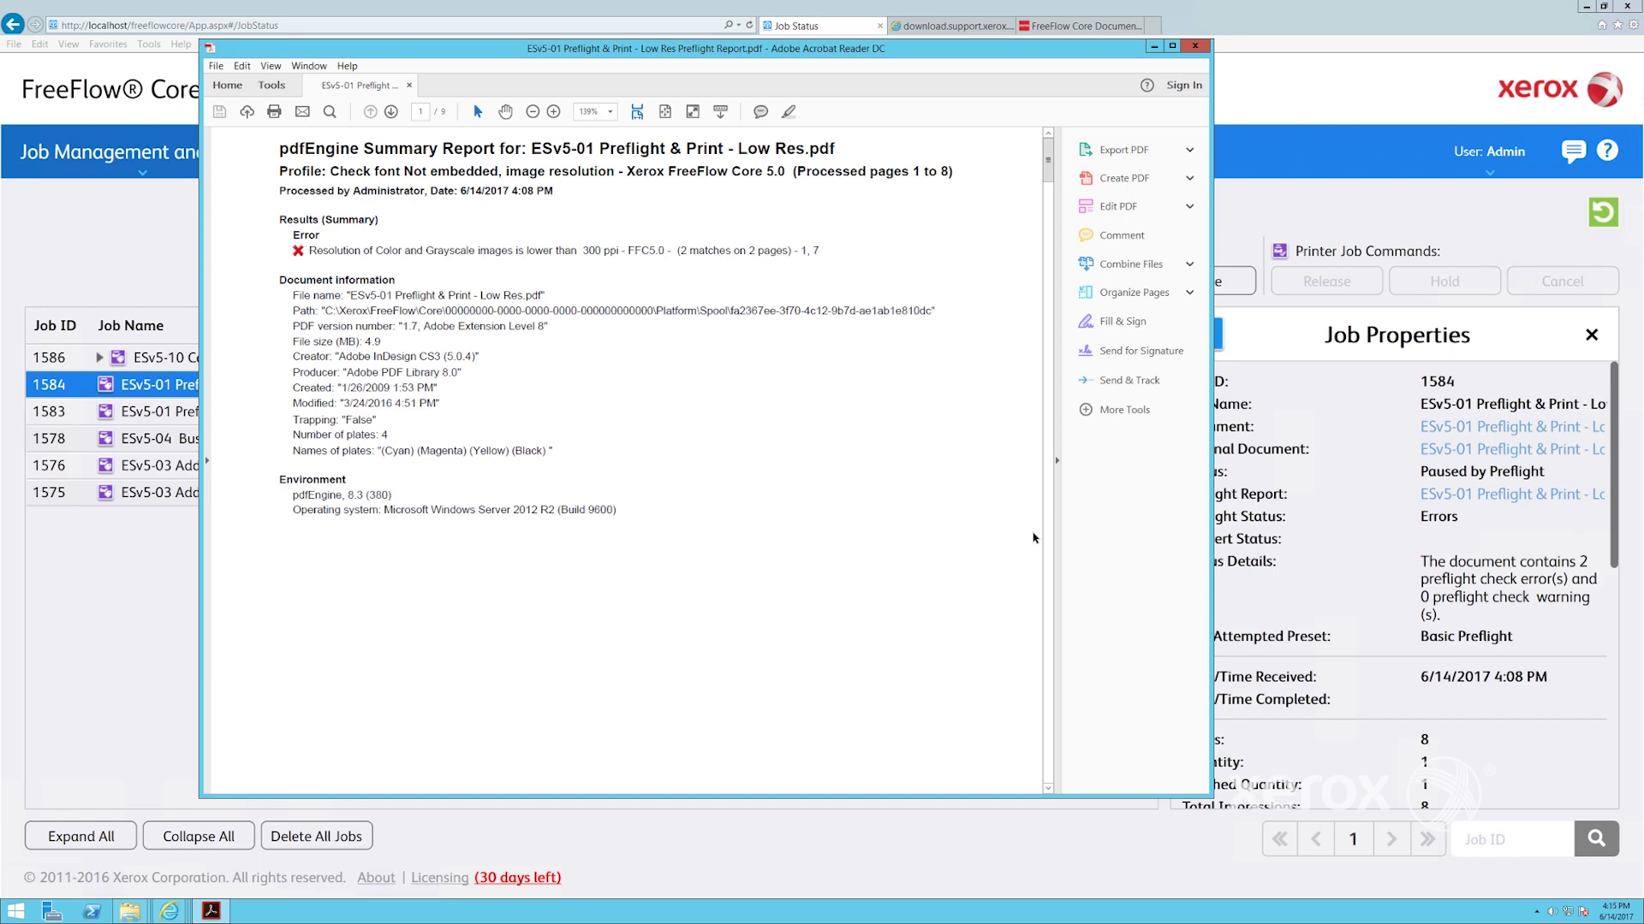
{"action": "left_click", "coordinate": [1048, 568]}
{"action": "left_click", "coordinate": [1048, 569]}
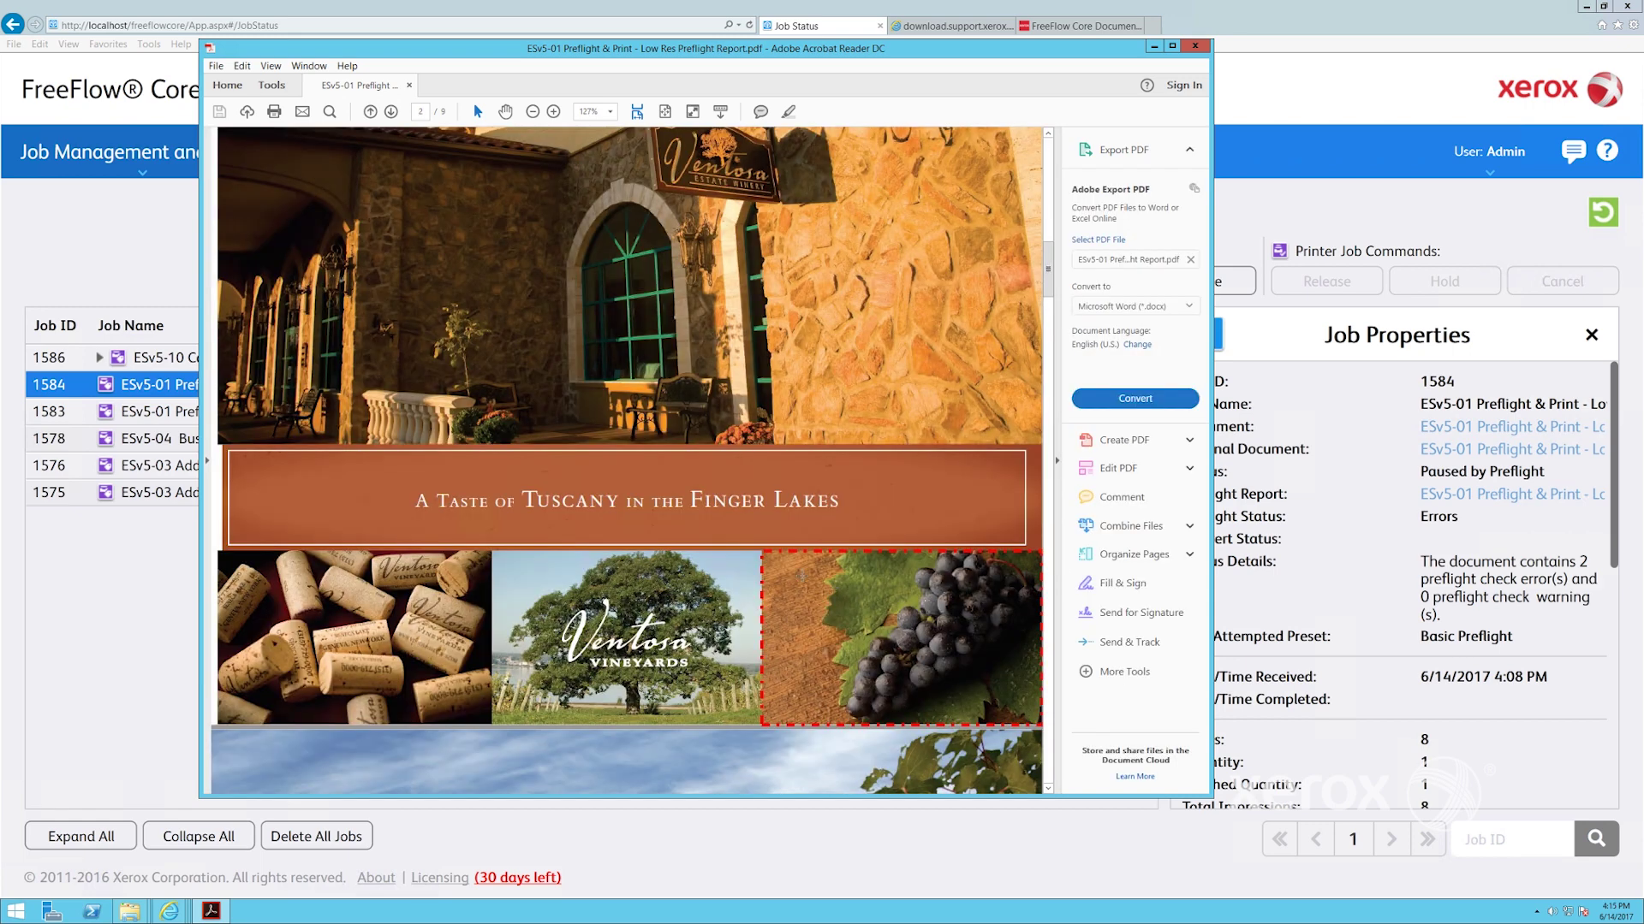
{"action": "mouse_move", "coordinate": [791, 553]}
{"action": "left_click", "coordinate": [1195, 46]}
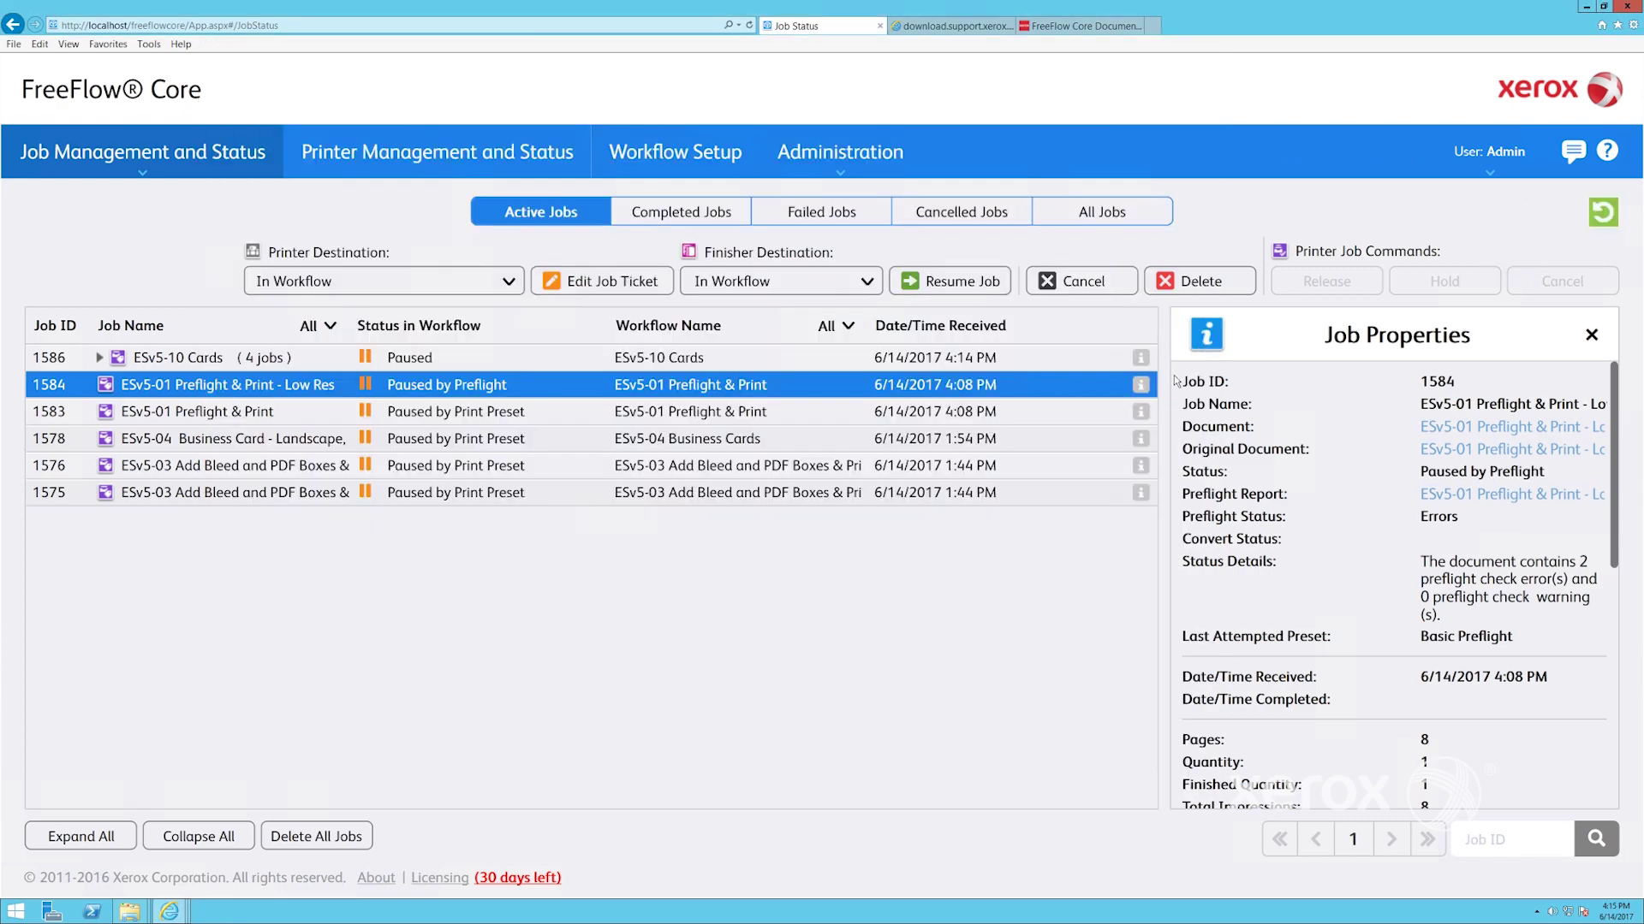
Resume job 1584, cancel it, and expand the ESv5-10 Cards group into its jobs
{"action": "left_click", "coordinate": [935, 287]}
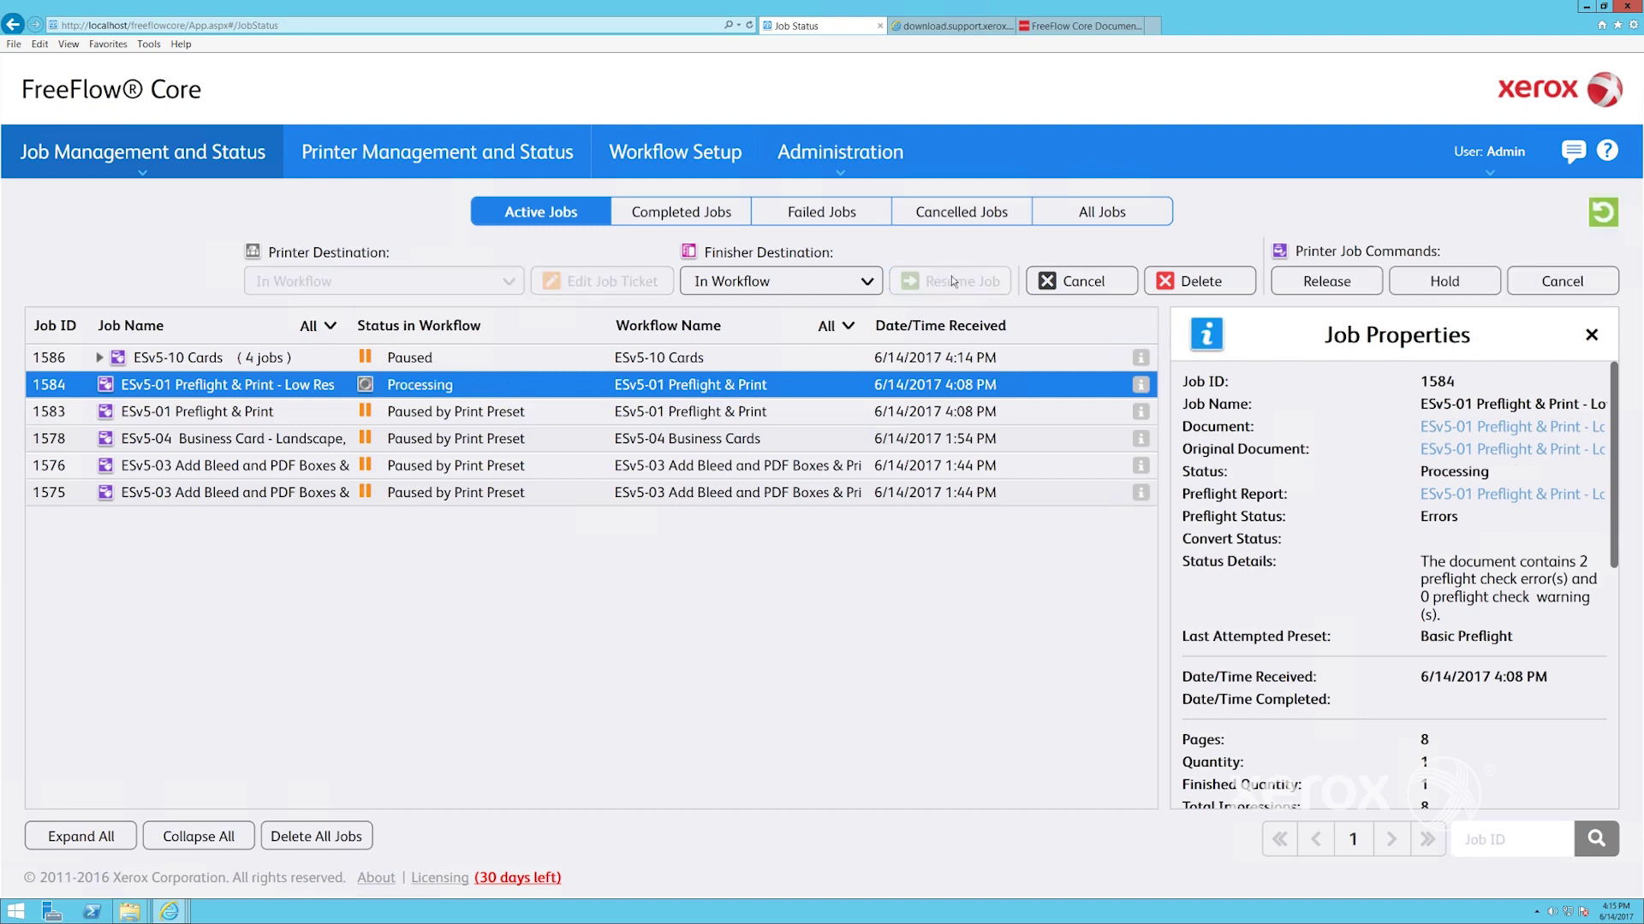
{"action": "left_click", "coordinate": [1082, 286]}
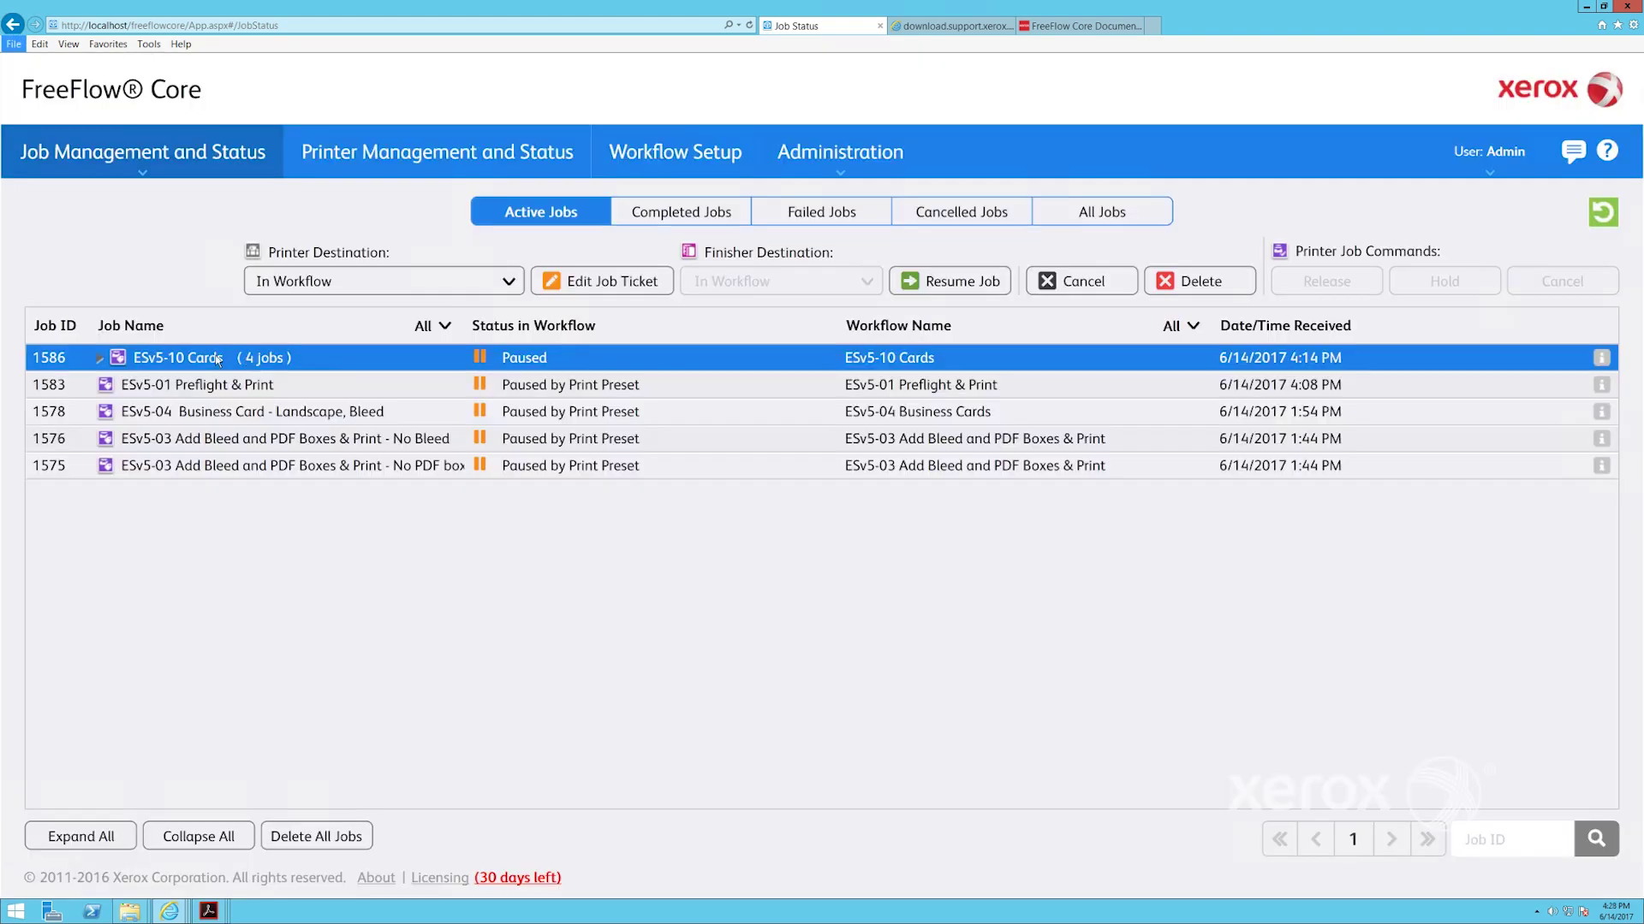
{"action": "double_click", "coordinate": [219, 359]}
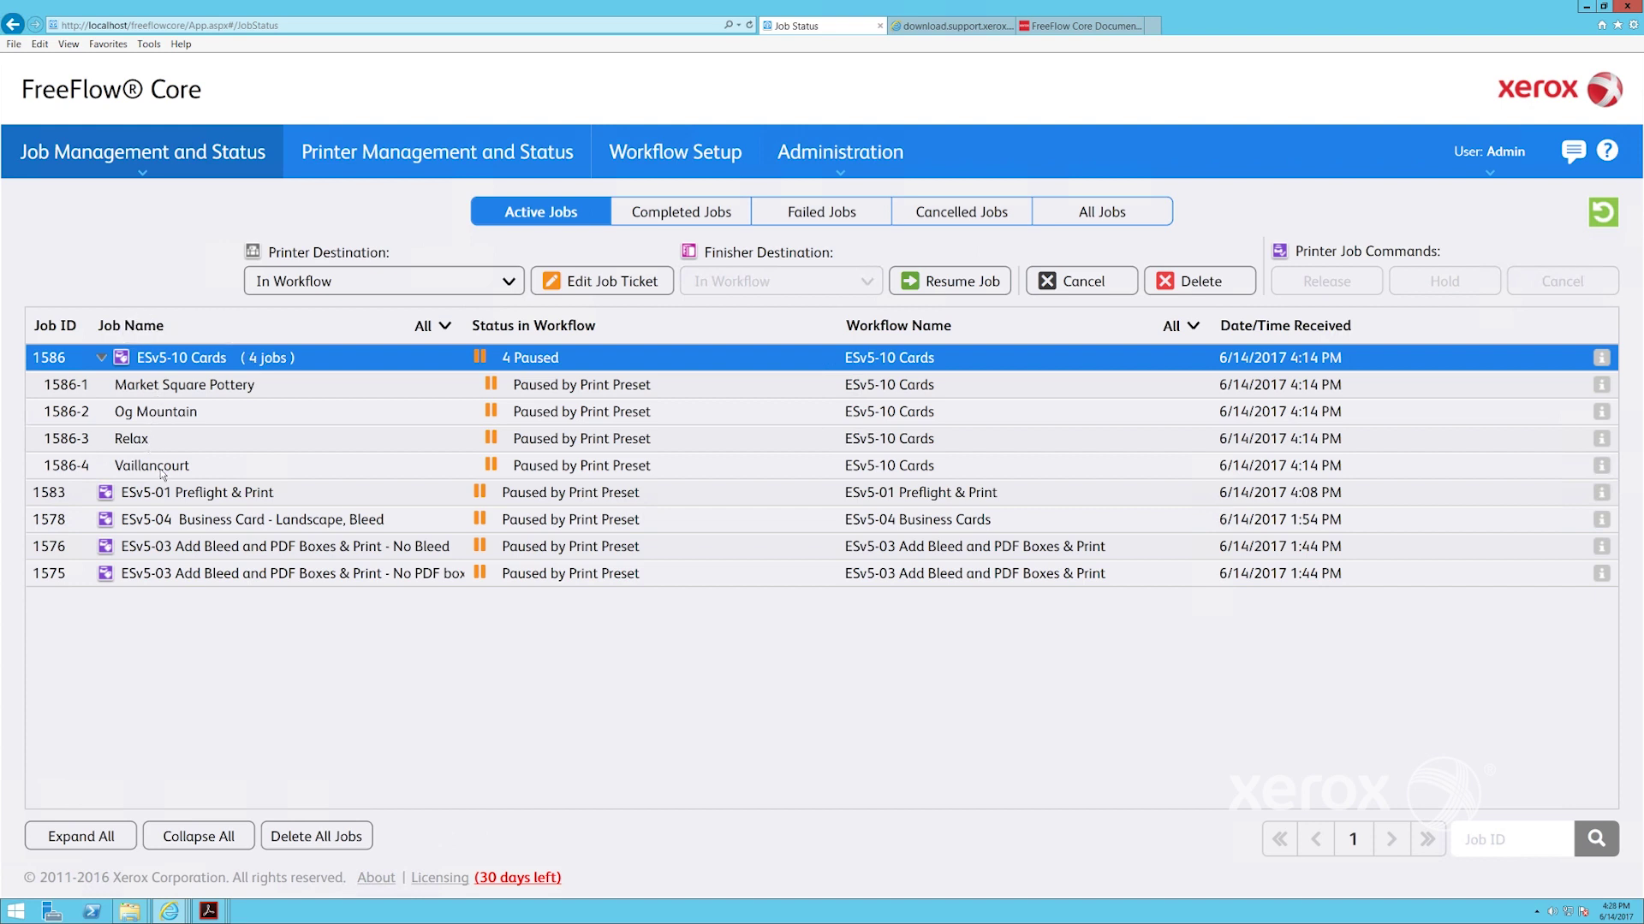
View Job Properties for the Market Square Pottery, Og Mountain and Relax card jobs
{"action": "left_click", "coordinate": [1601, 385]}
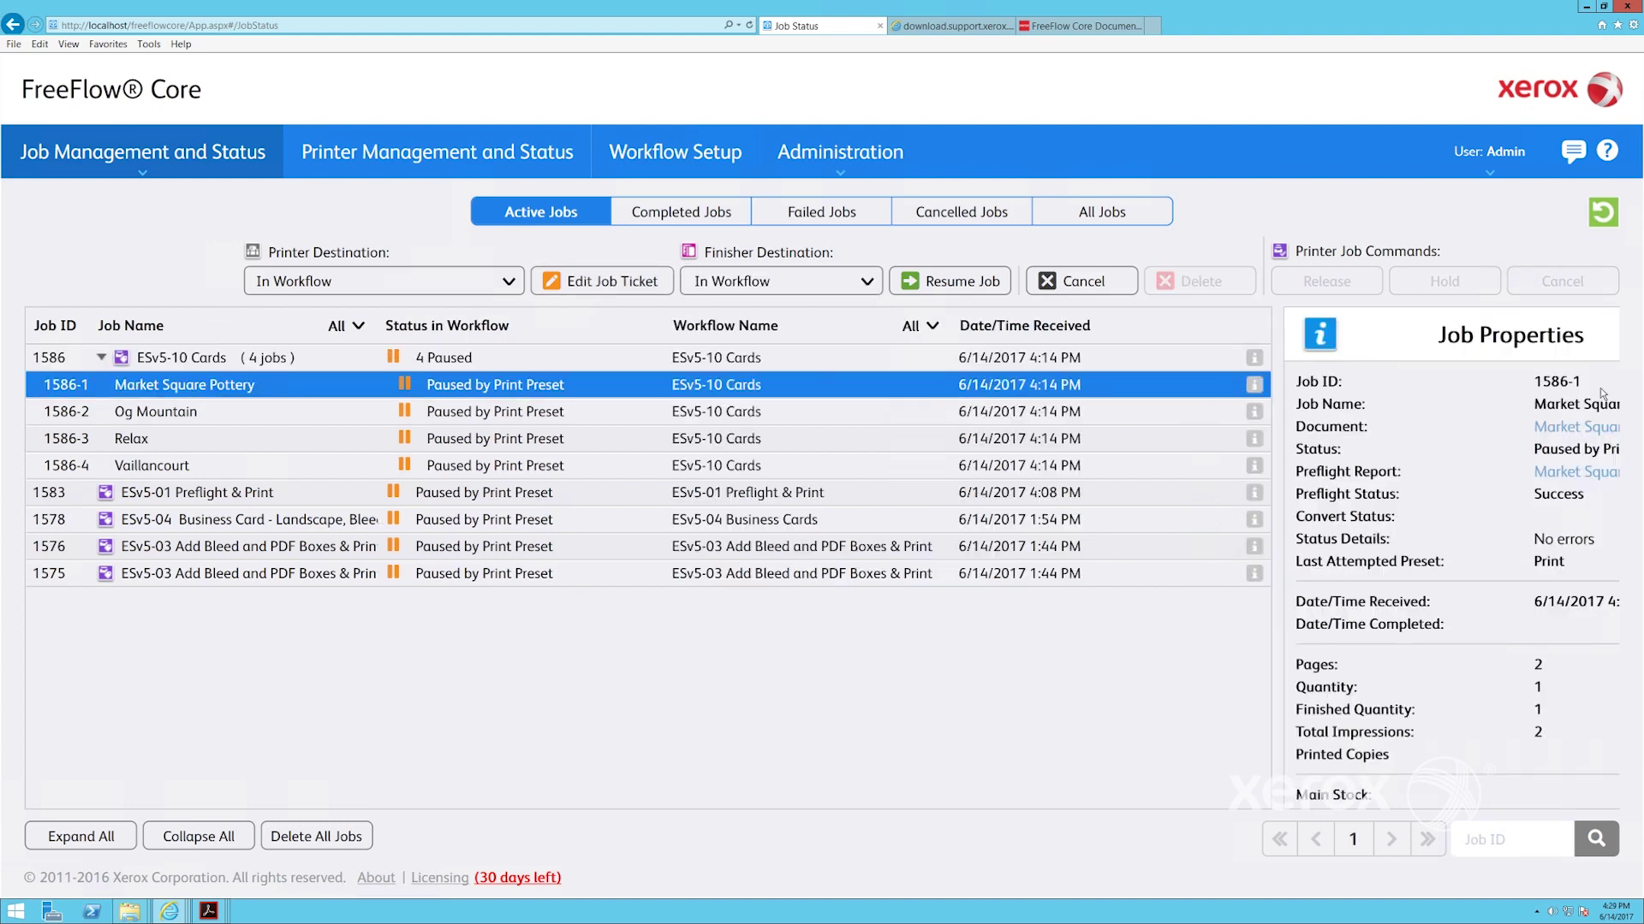
{"action": "left_click", "coordinate": [1140, 413]}
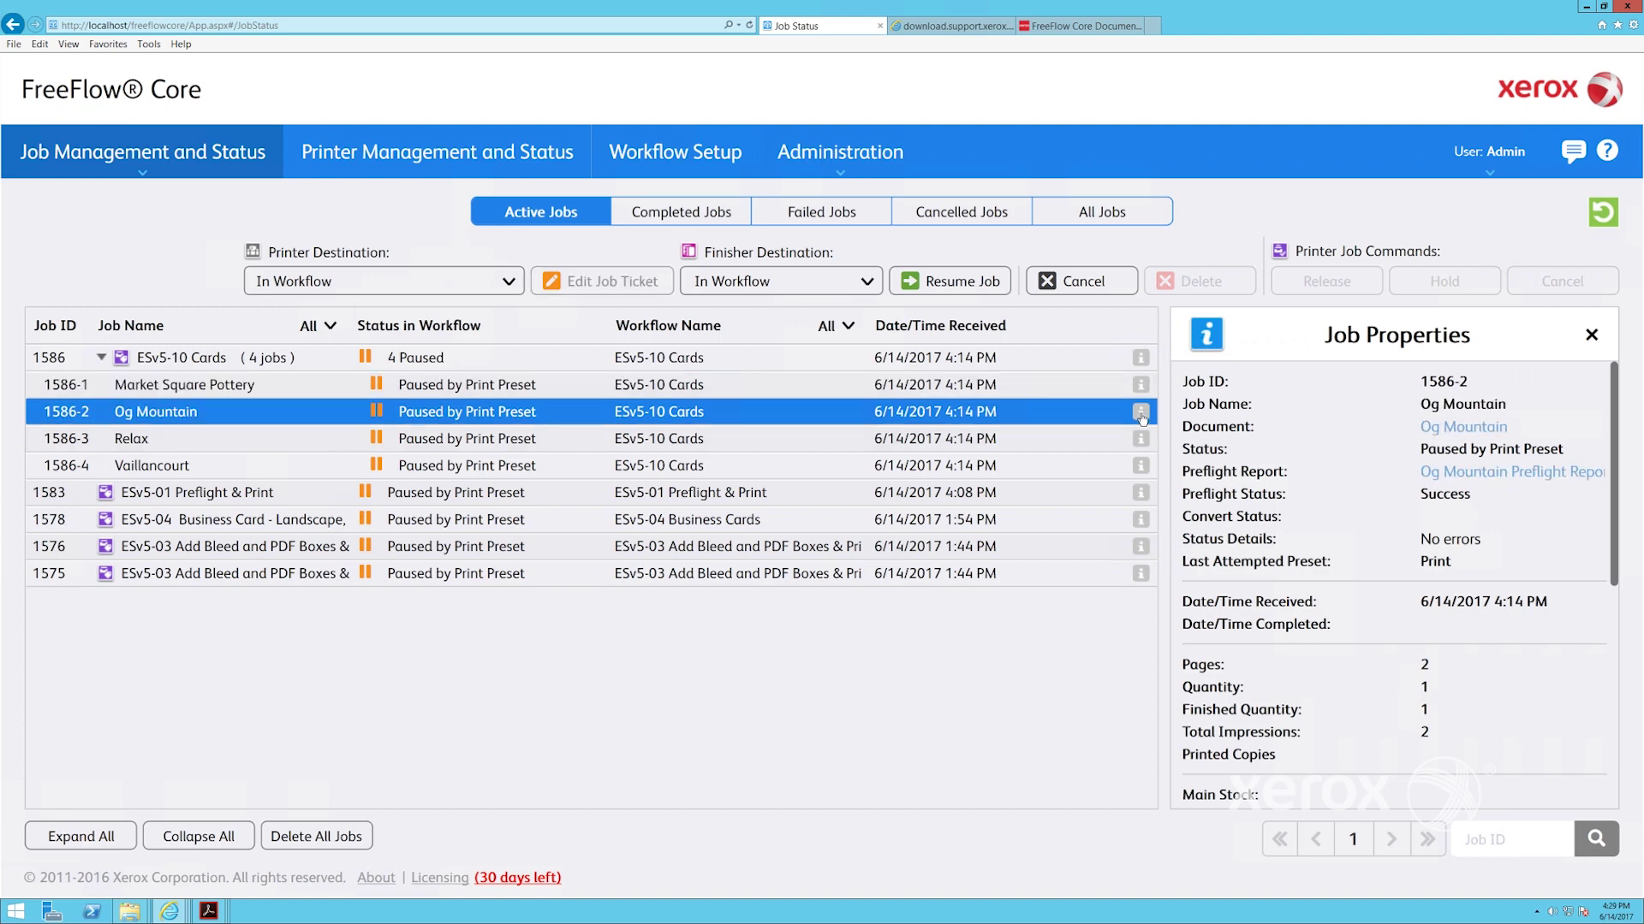
{"action": "left_click", "coordinate": [1140, 437]}
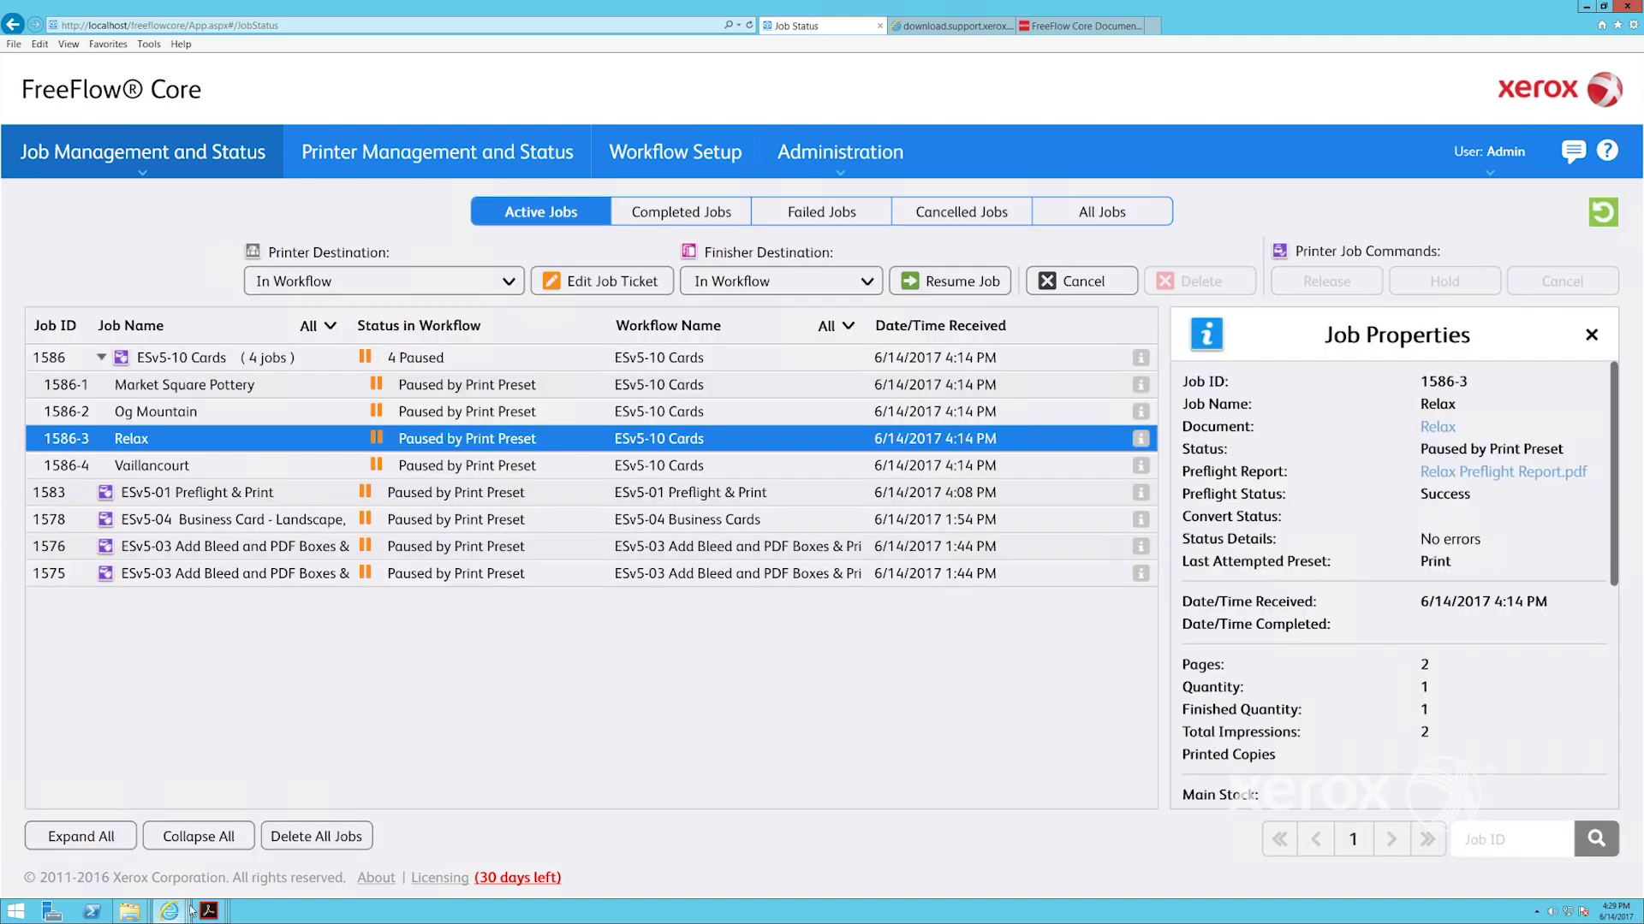
Page through the Market Square Pottery, Og Mountain, Relax and Vaillancourt card PDFs, then close Acrobat
{"action": "mouse_move", "coordinate": [208, 911]}
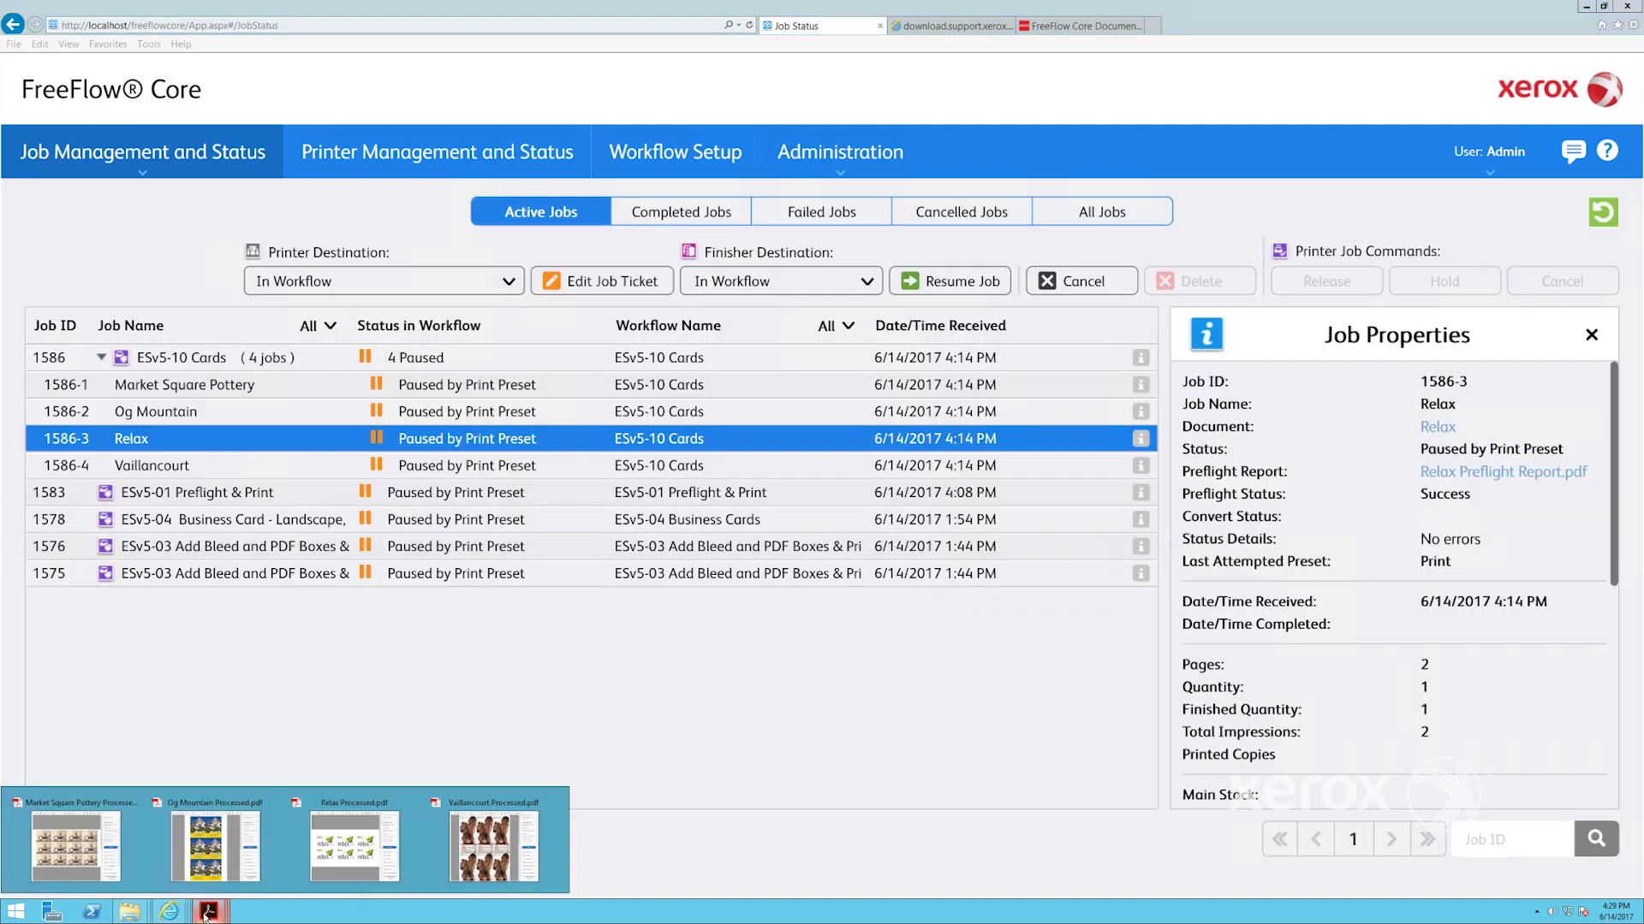
{"action": "left_click", "coordinate": [79, 847]}
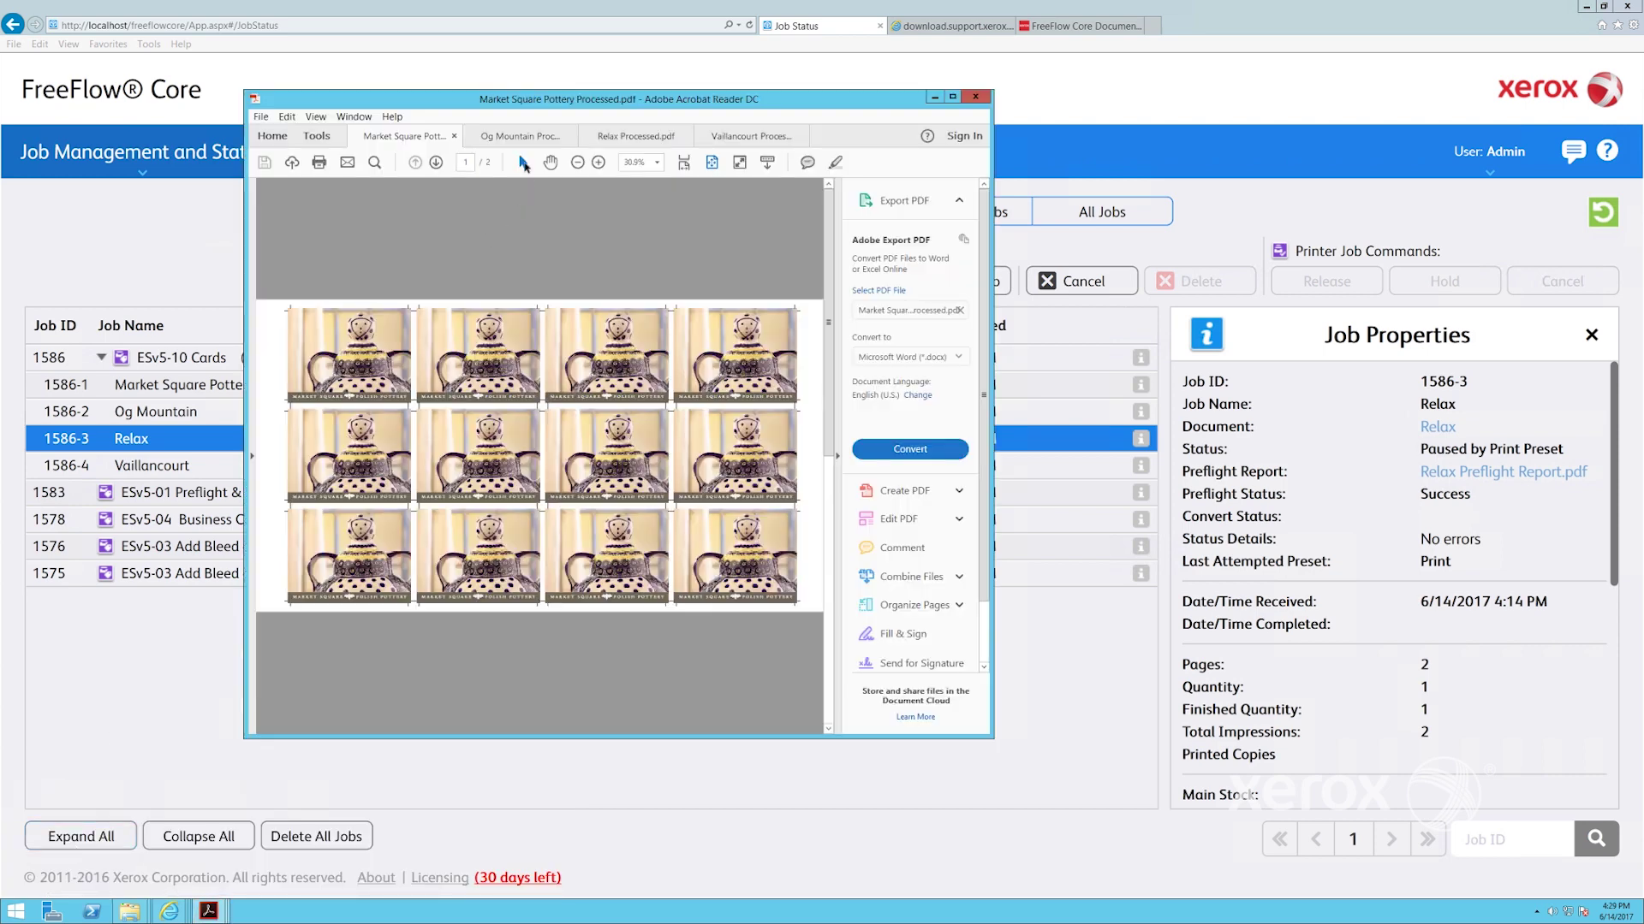
{"action": "left_click", "coordinate": [523, 137]}
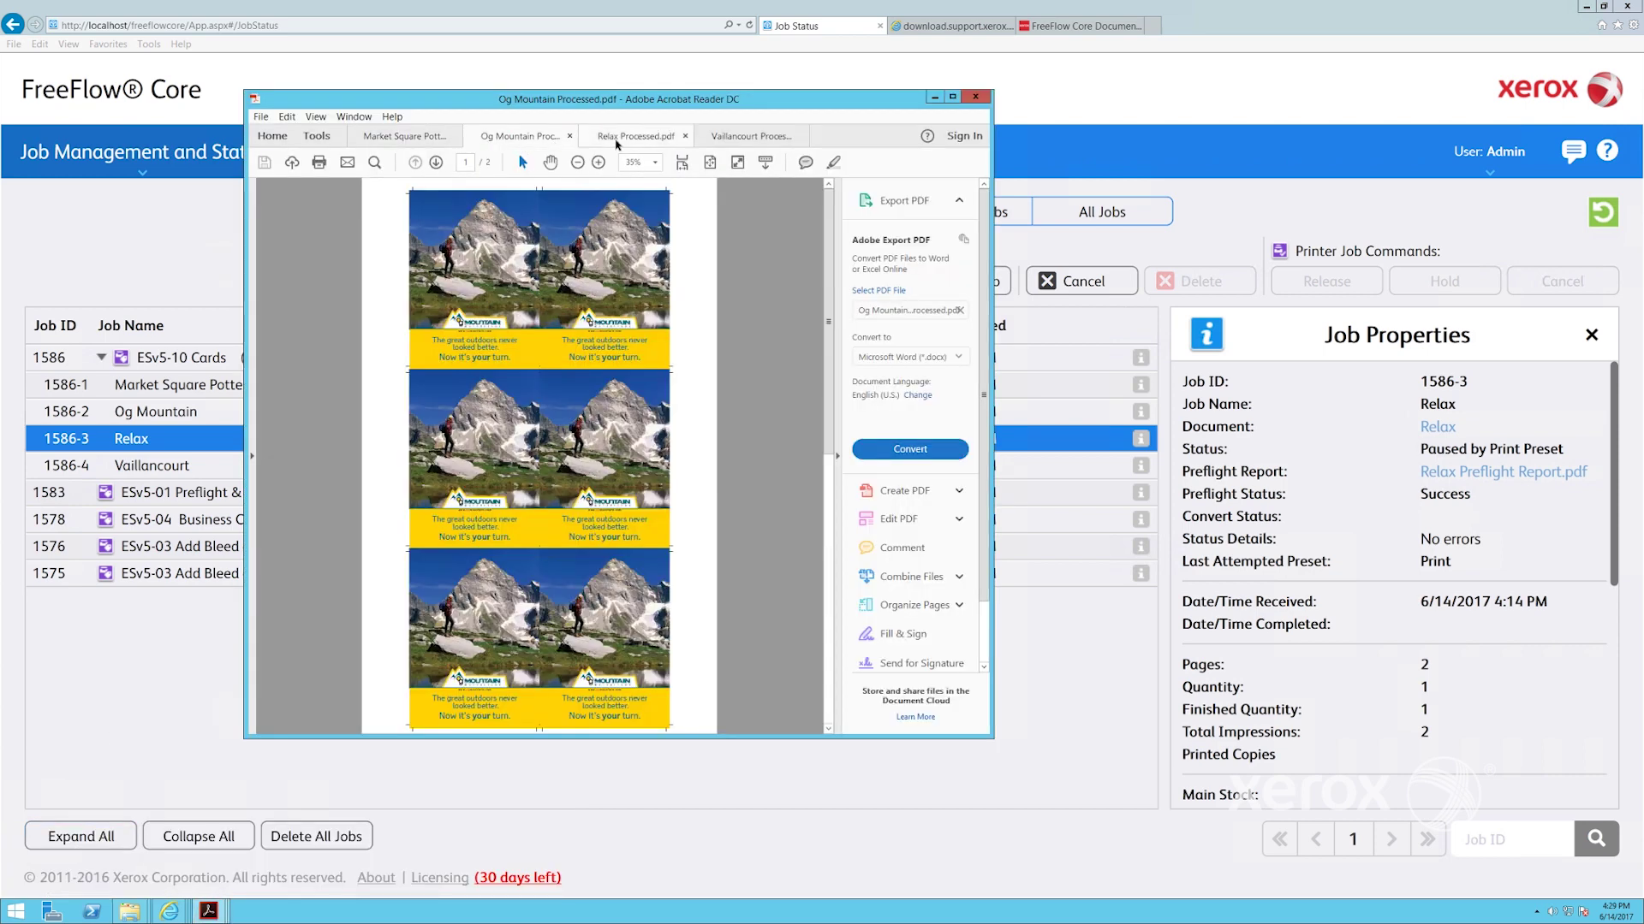
{"action": "left_click", "coordinate": [683, 135]}
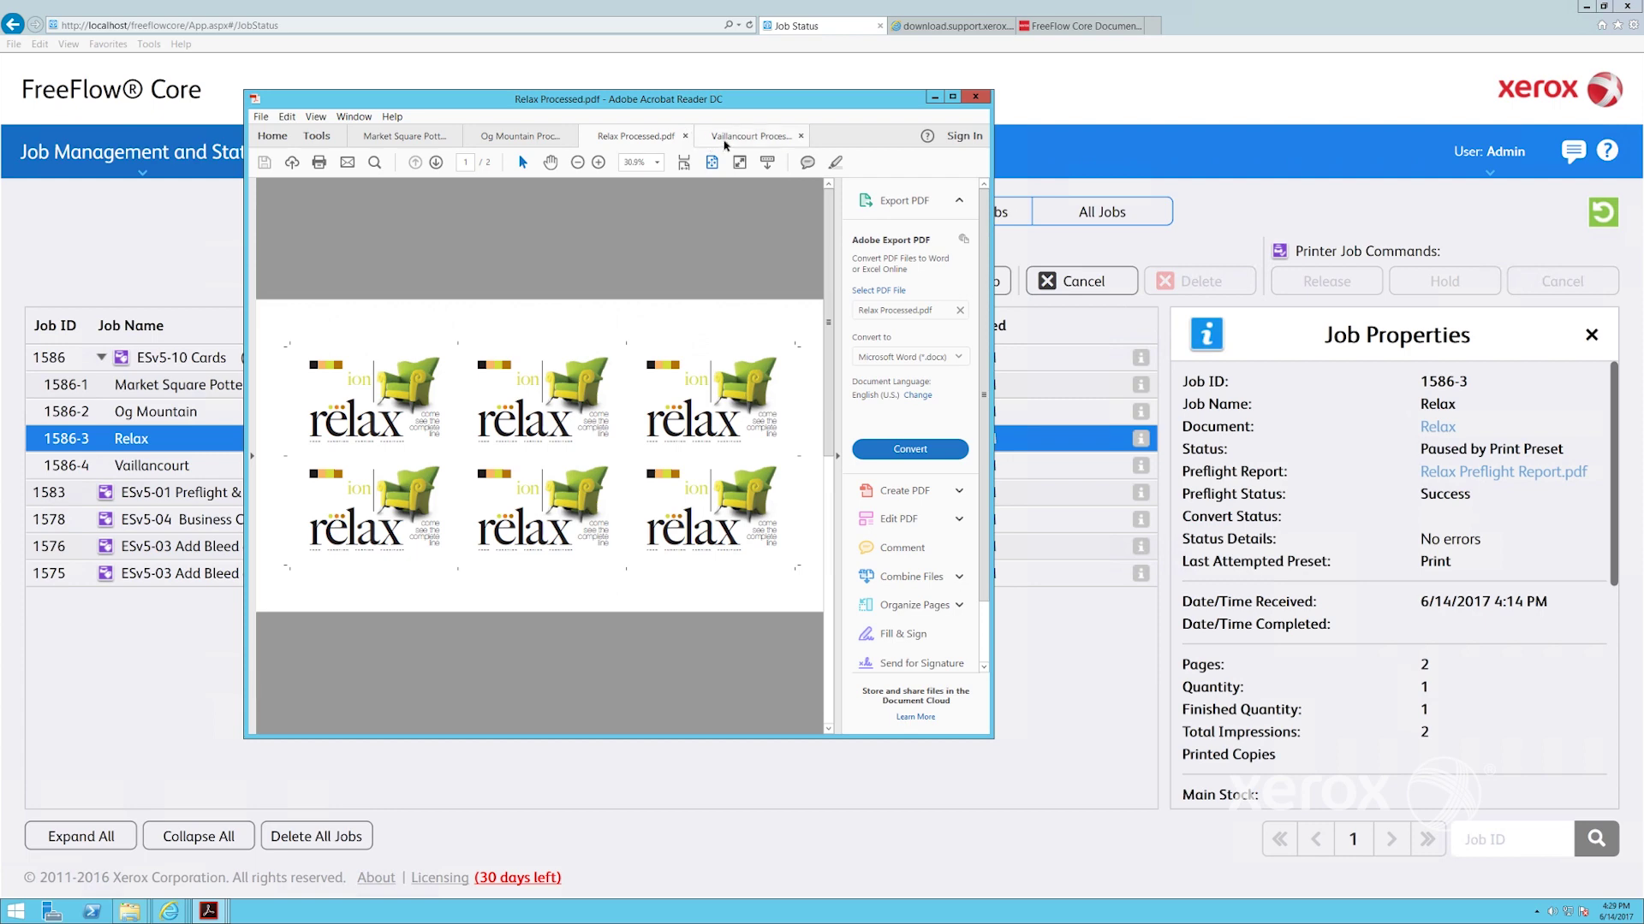
{"action": "left_click", "coordinate": [726, 140]}
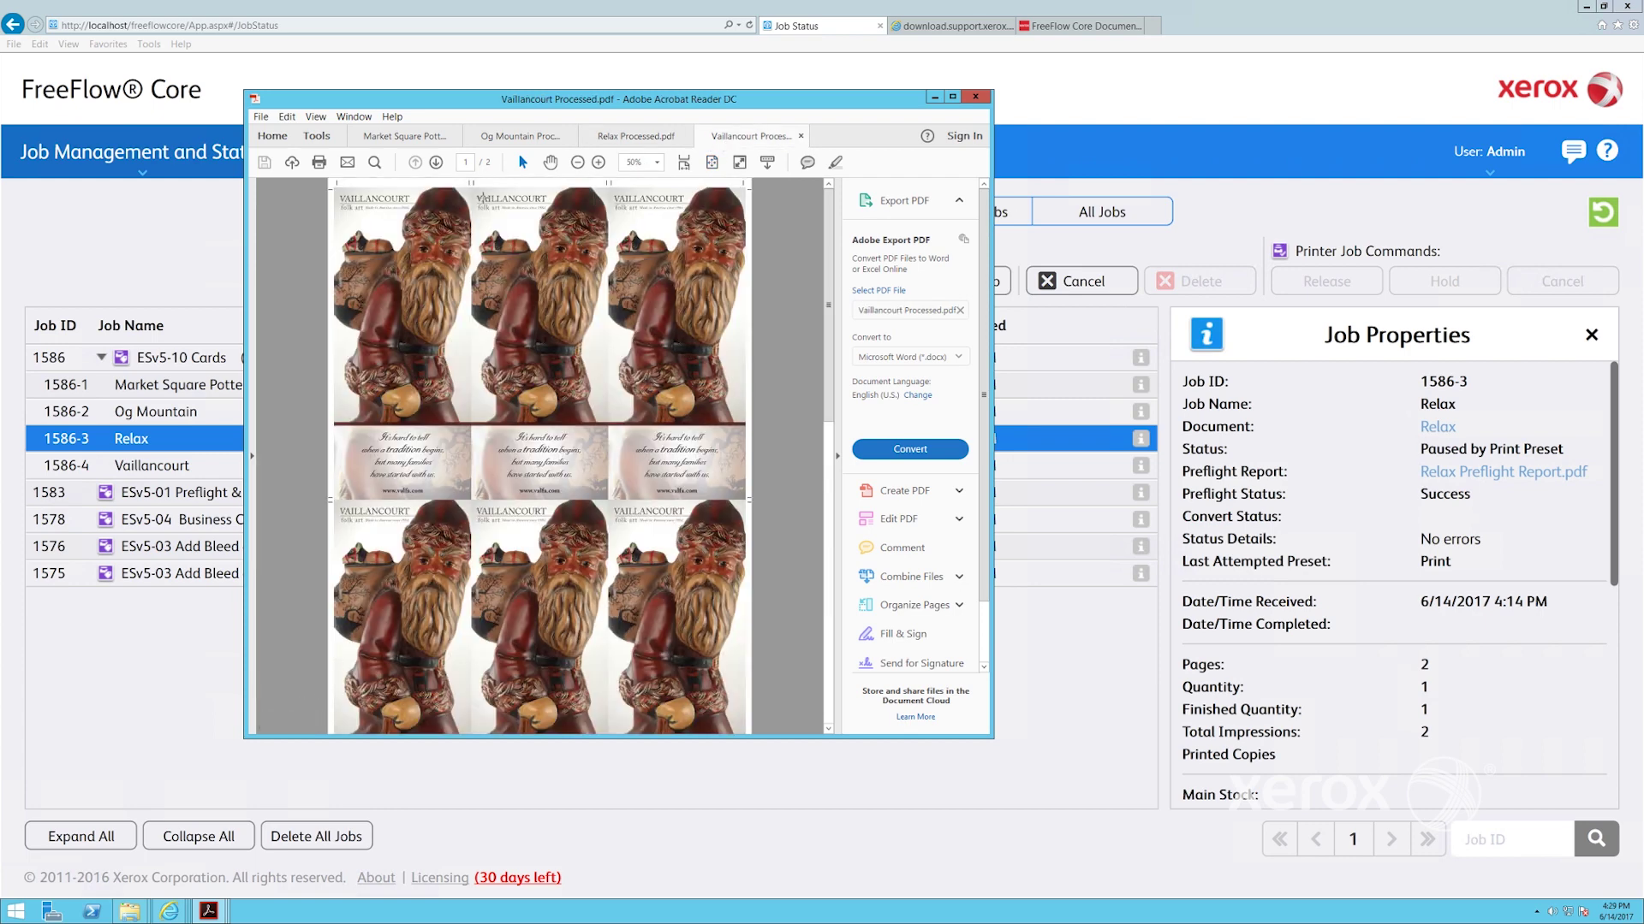
{"action": "left_click", "coordinate": [532, 141]}
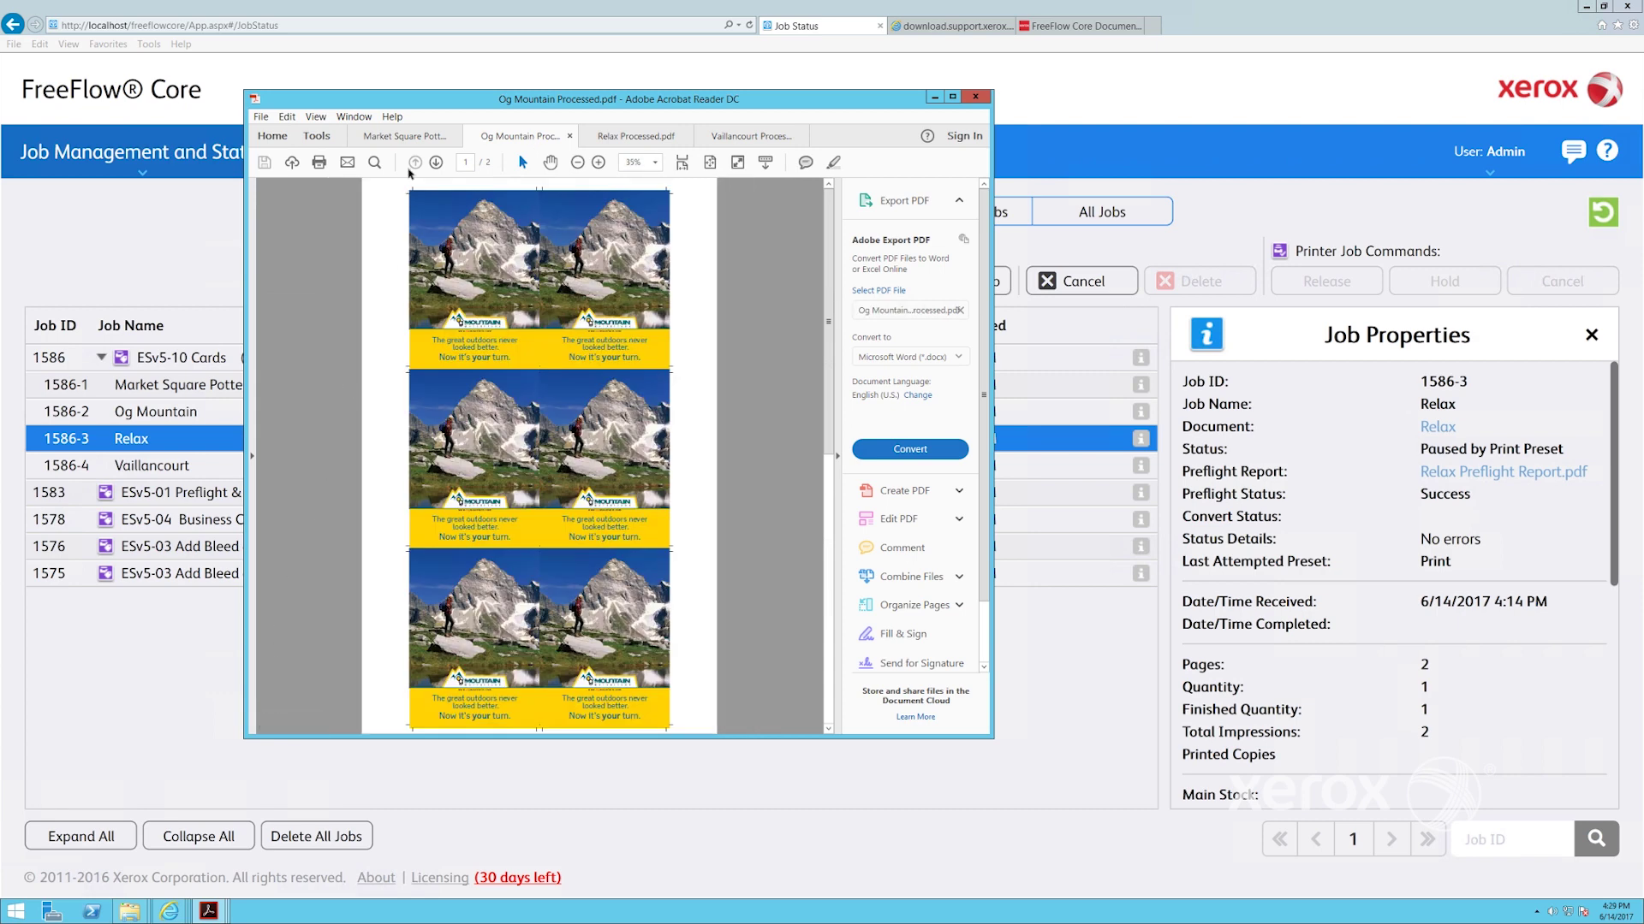
{"action": "left_click", "coordinate": [405, 137]}
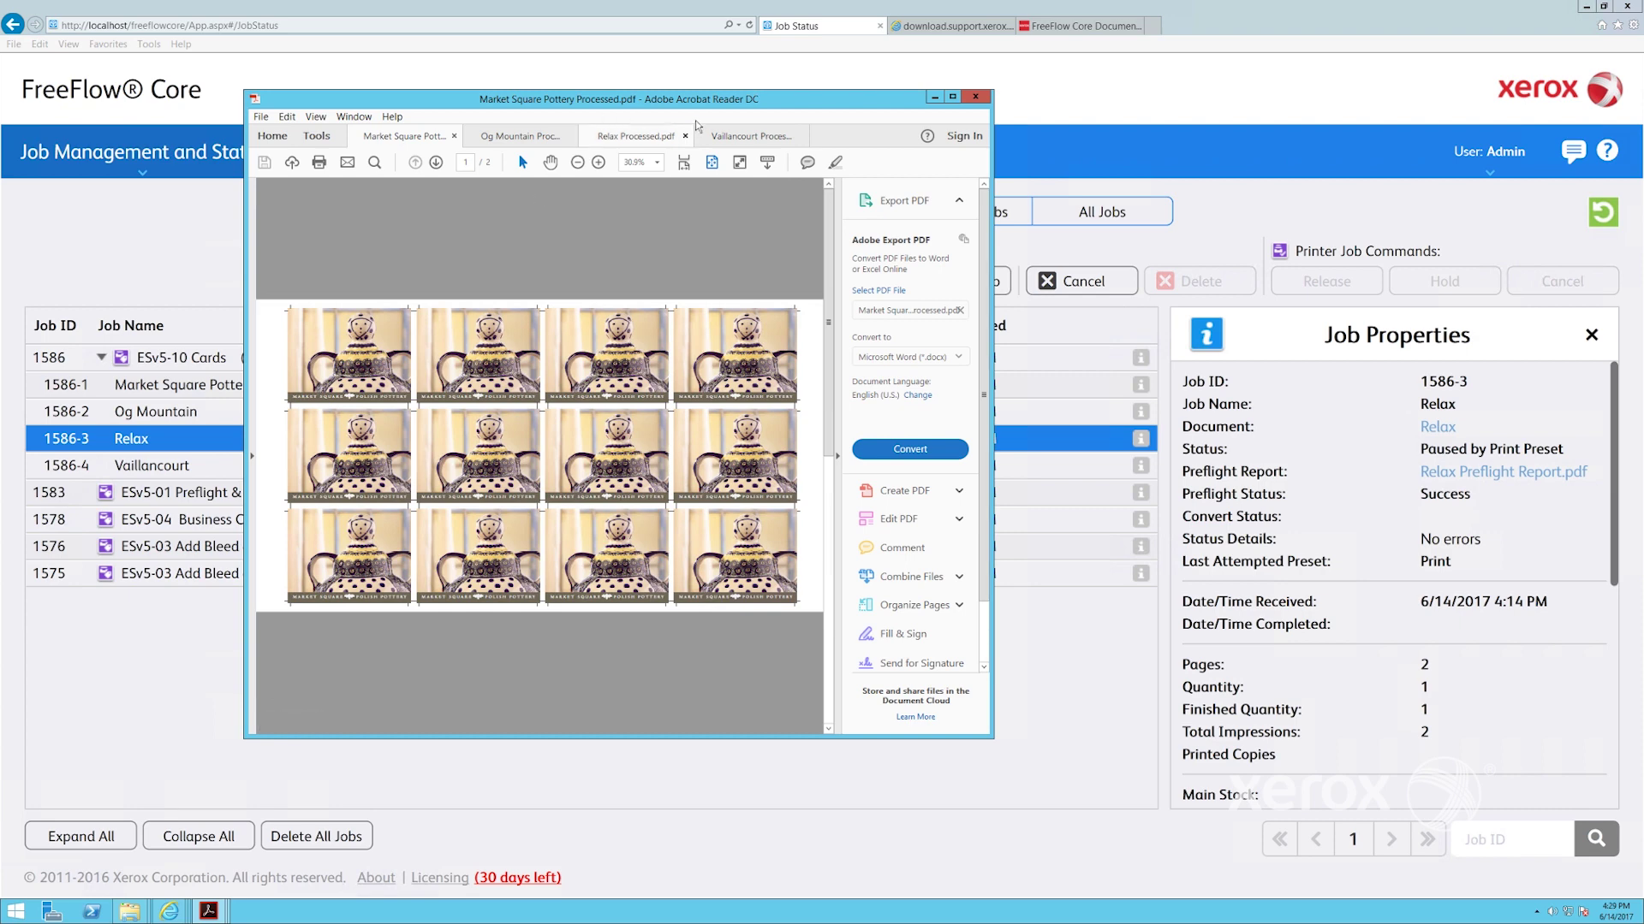
{"action": "left_click", "coordinate": [974, 97]}
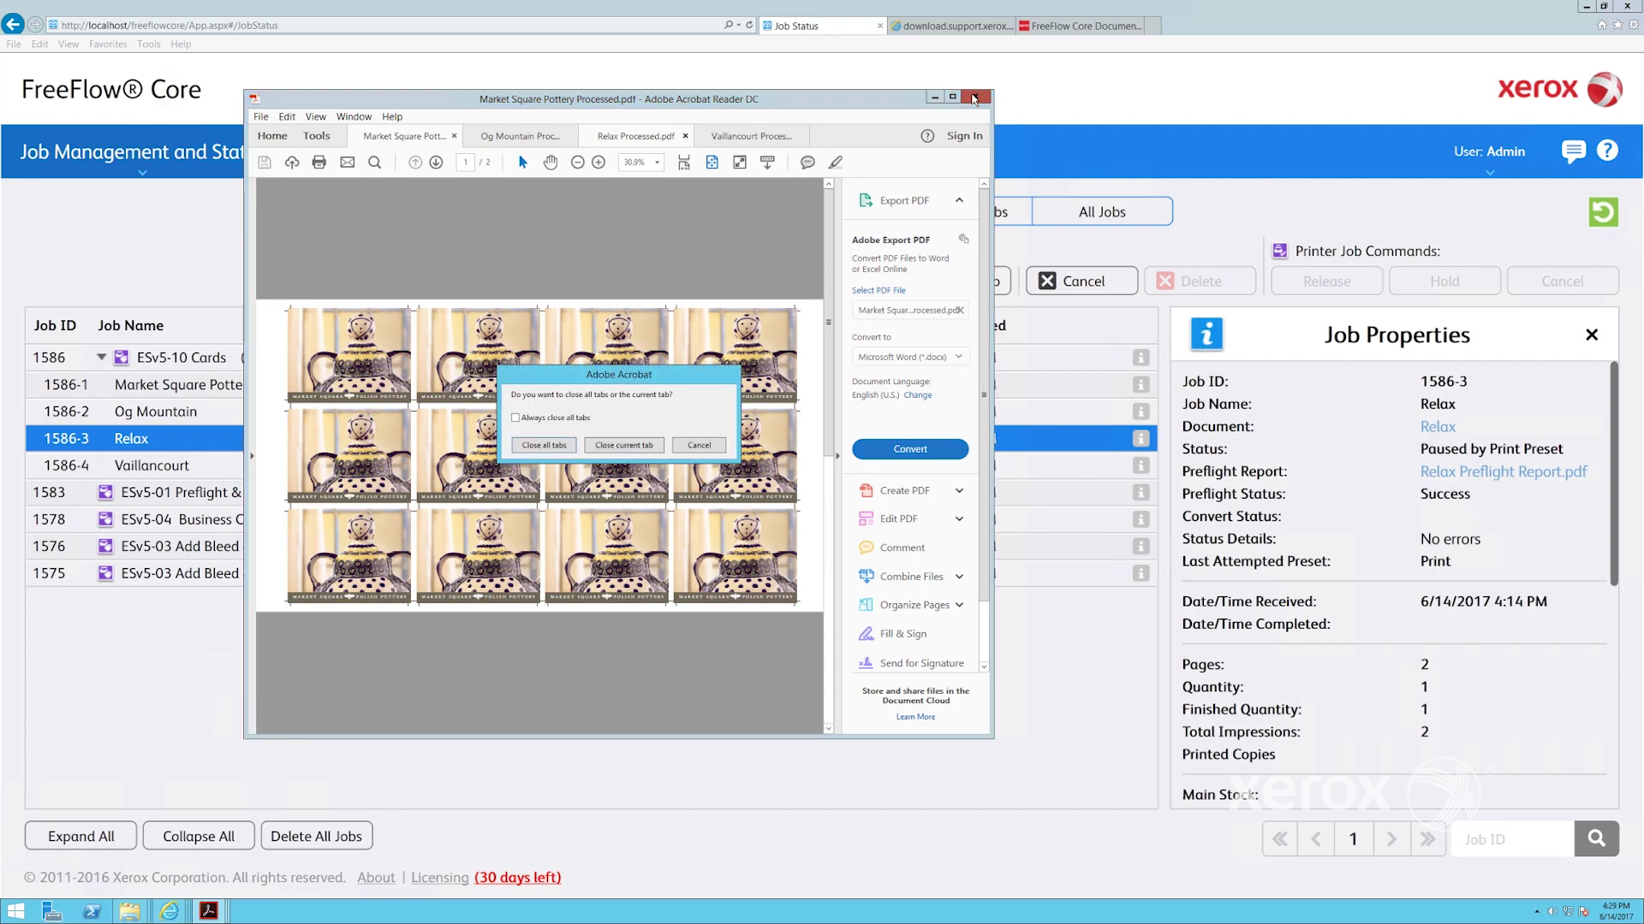
Close all the card PDFs and go to Administration > Hot Folders
{"action": "left_click", "coordinate": [539, 446]}
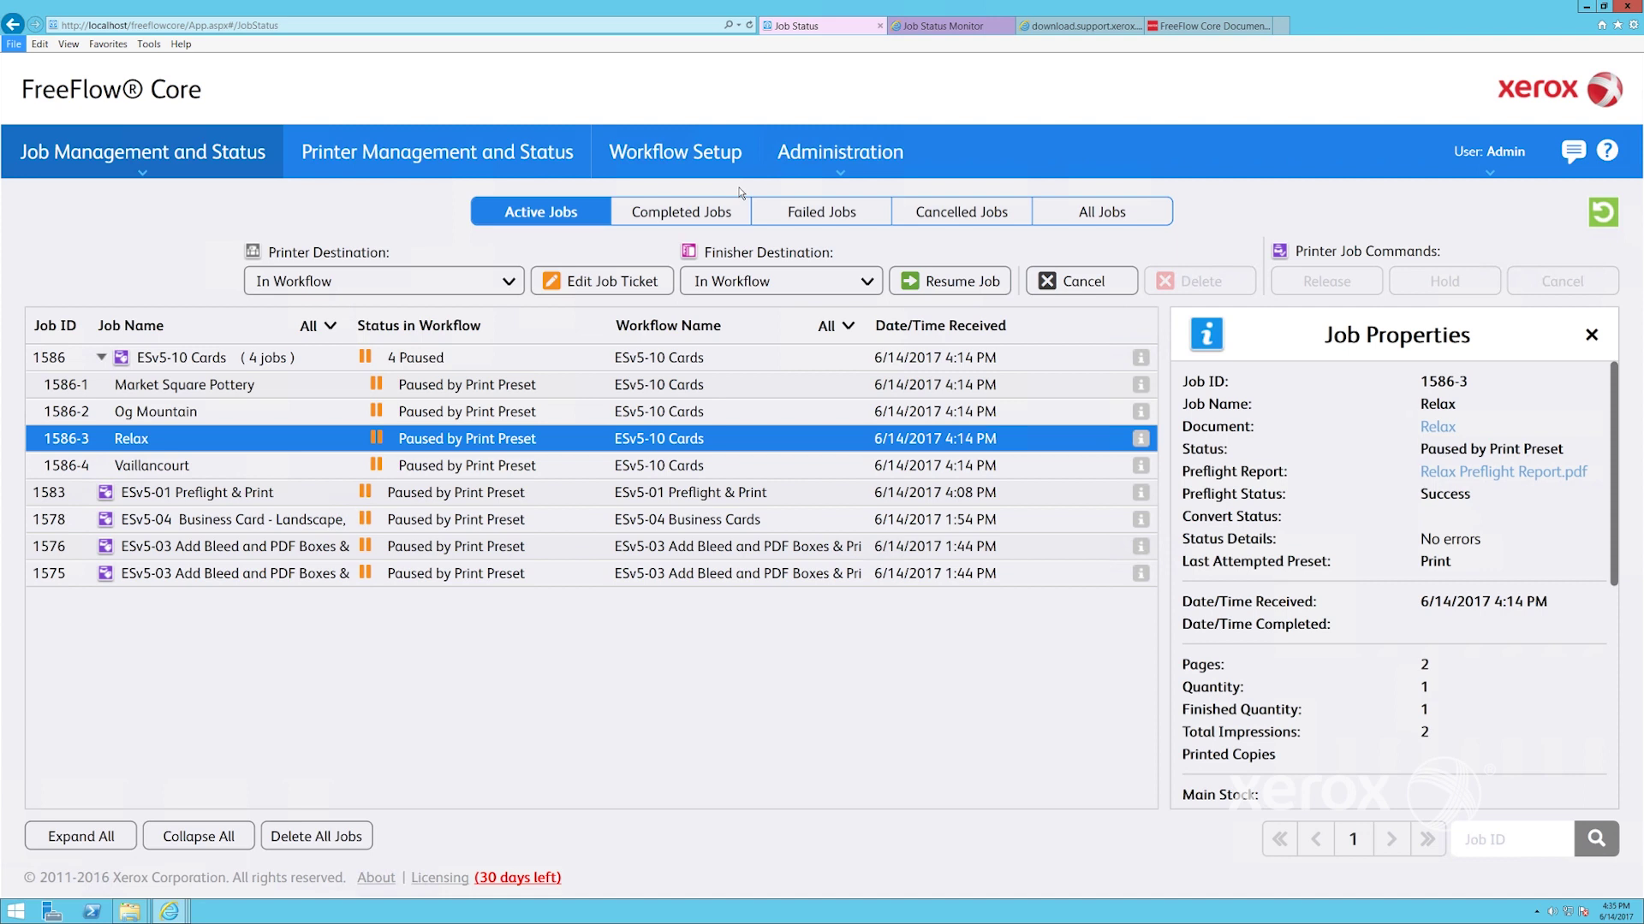
{"action": "left_click", "coordinate": [830, 160]}
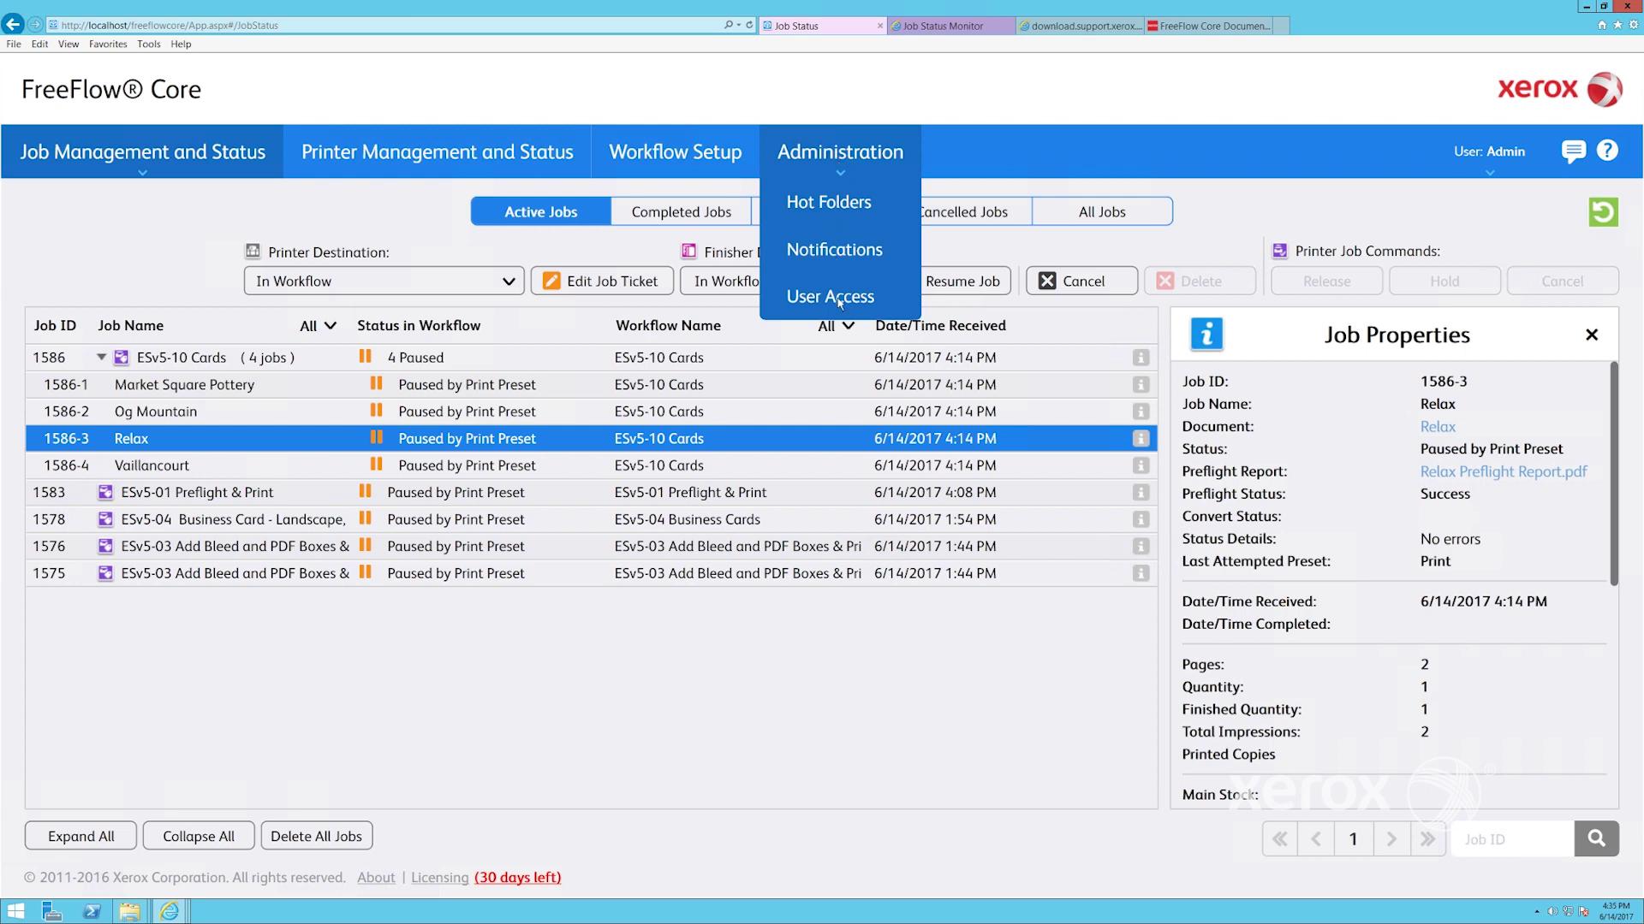
{"action": "left_click", "coordinate": [836, 205]}
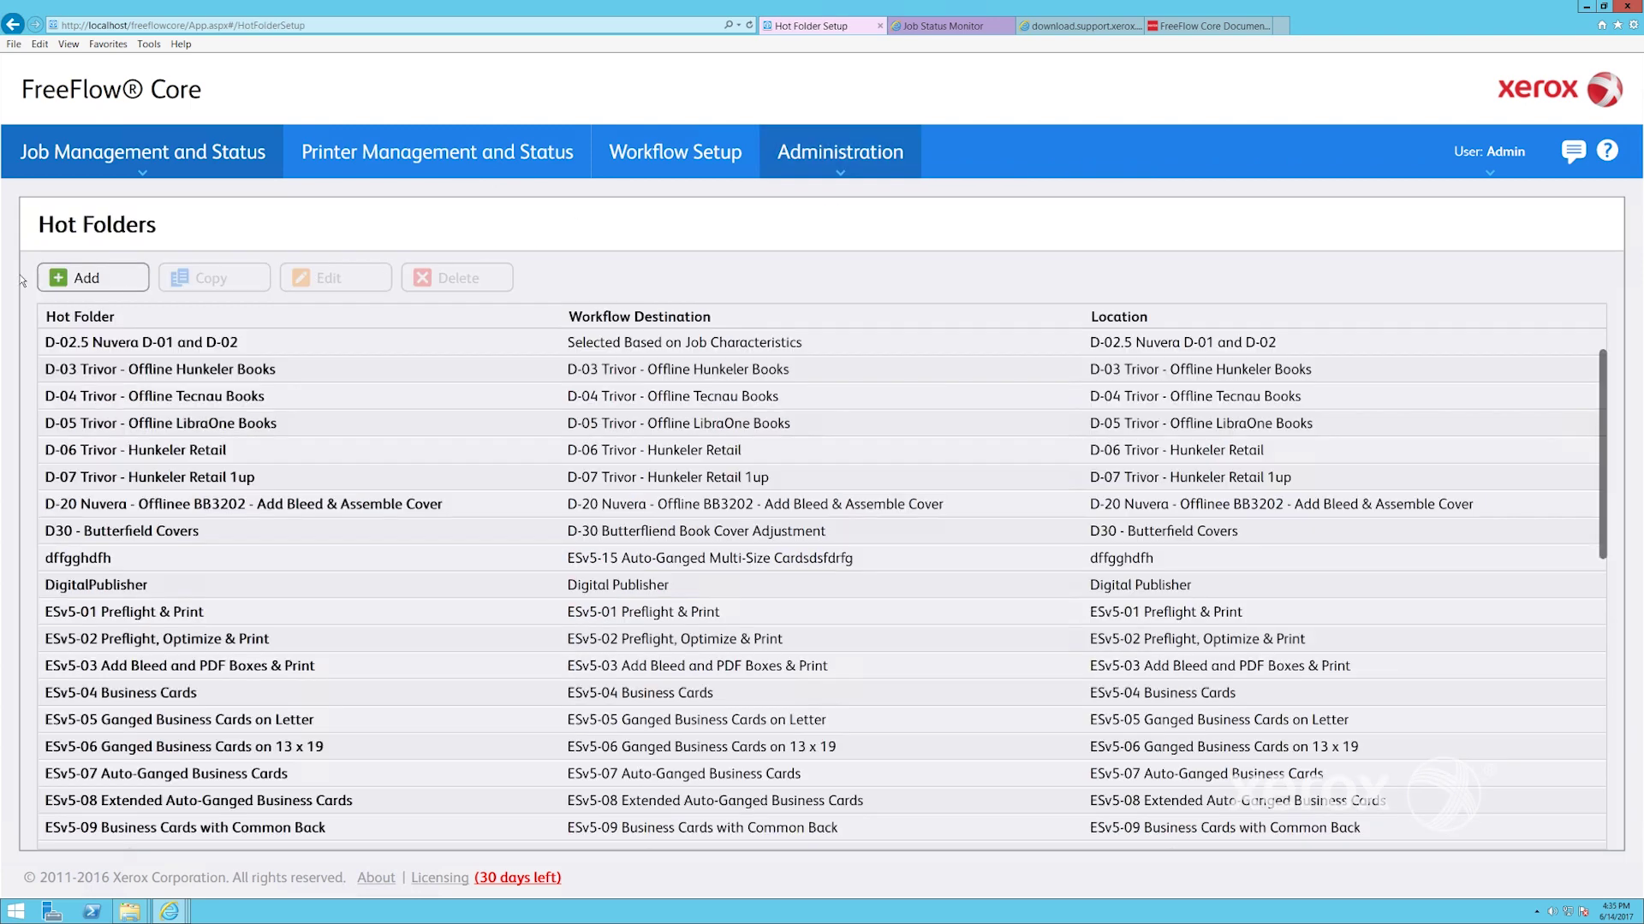
Start a new hot folder, cancel the location browser, and scroll the MAX Setup options
{"action": "left_click", "coordinate": [73, 279]}
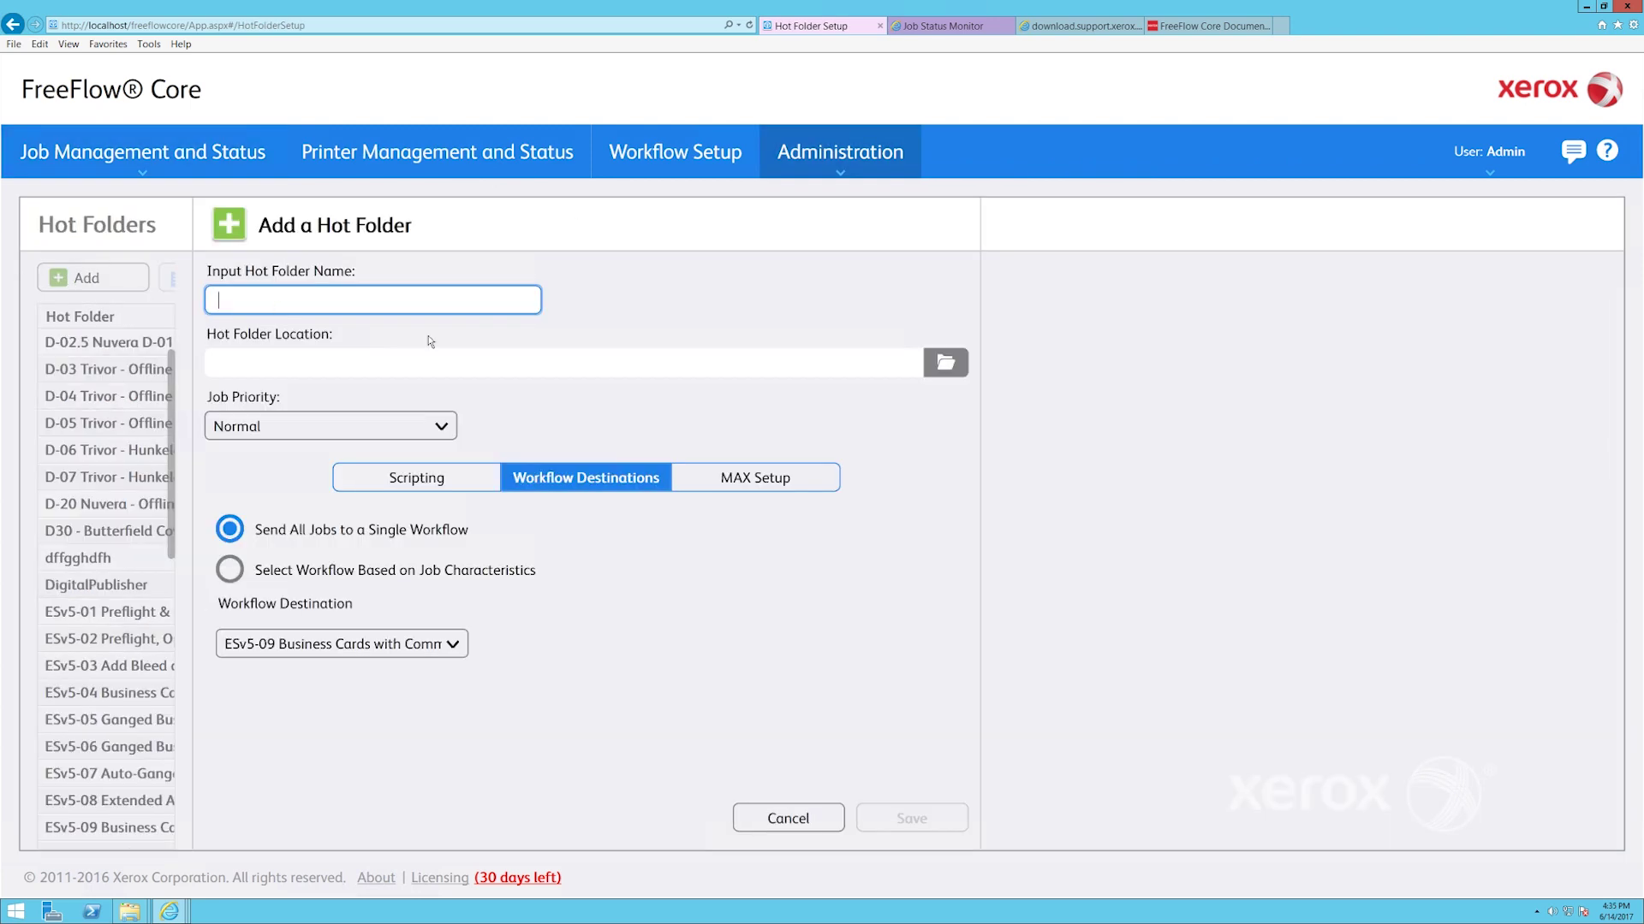
{"action": "left_click", "coordinate": [947, 365]}
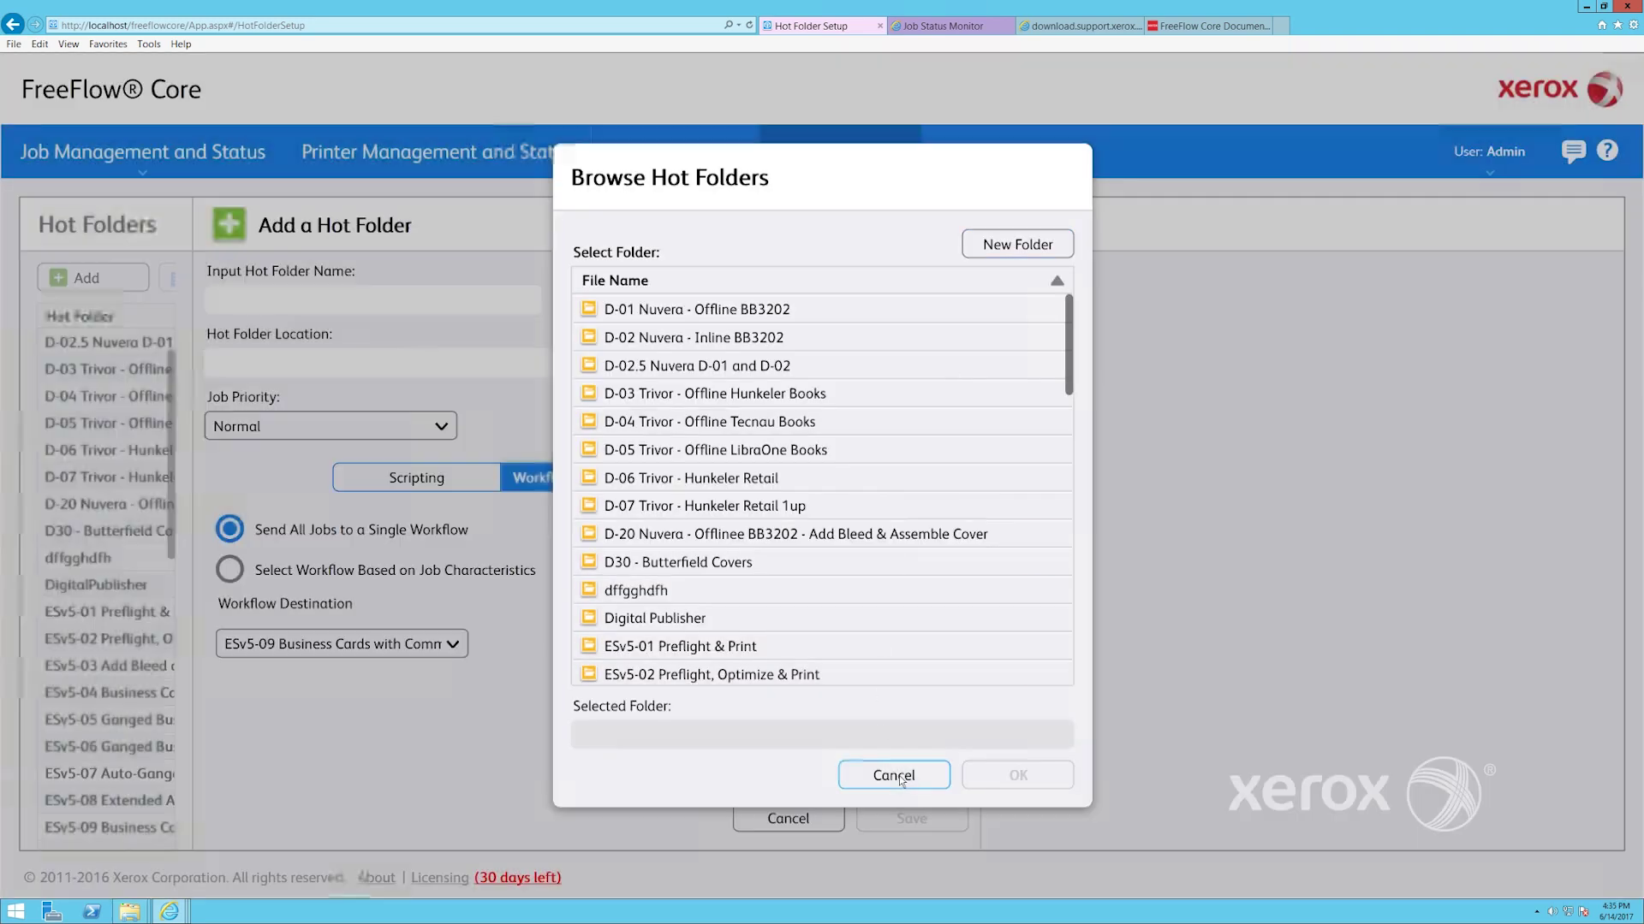
{"action": "left_click", "coordinate": [895, 776]}
{"action": "left_click", "coordinate": [798, 480]}
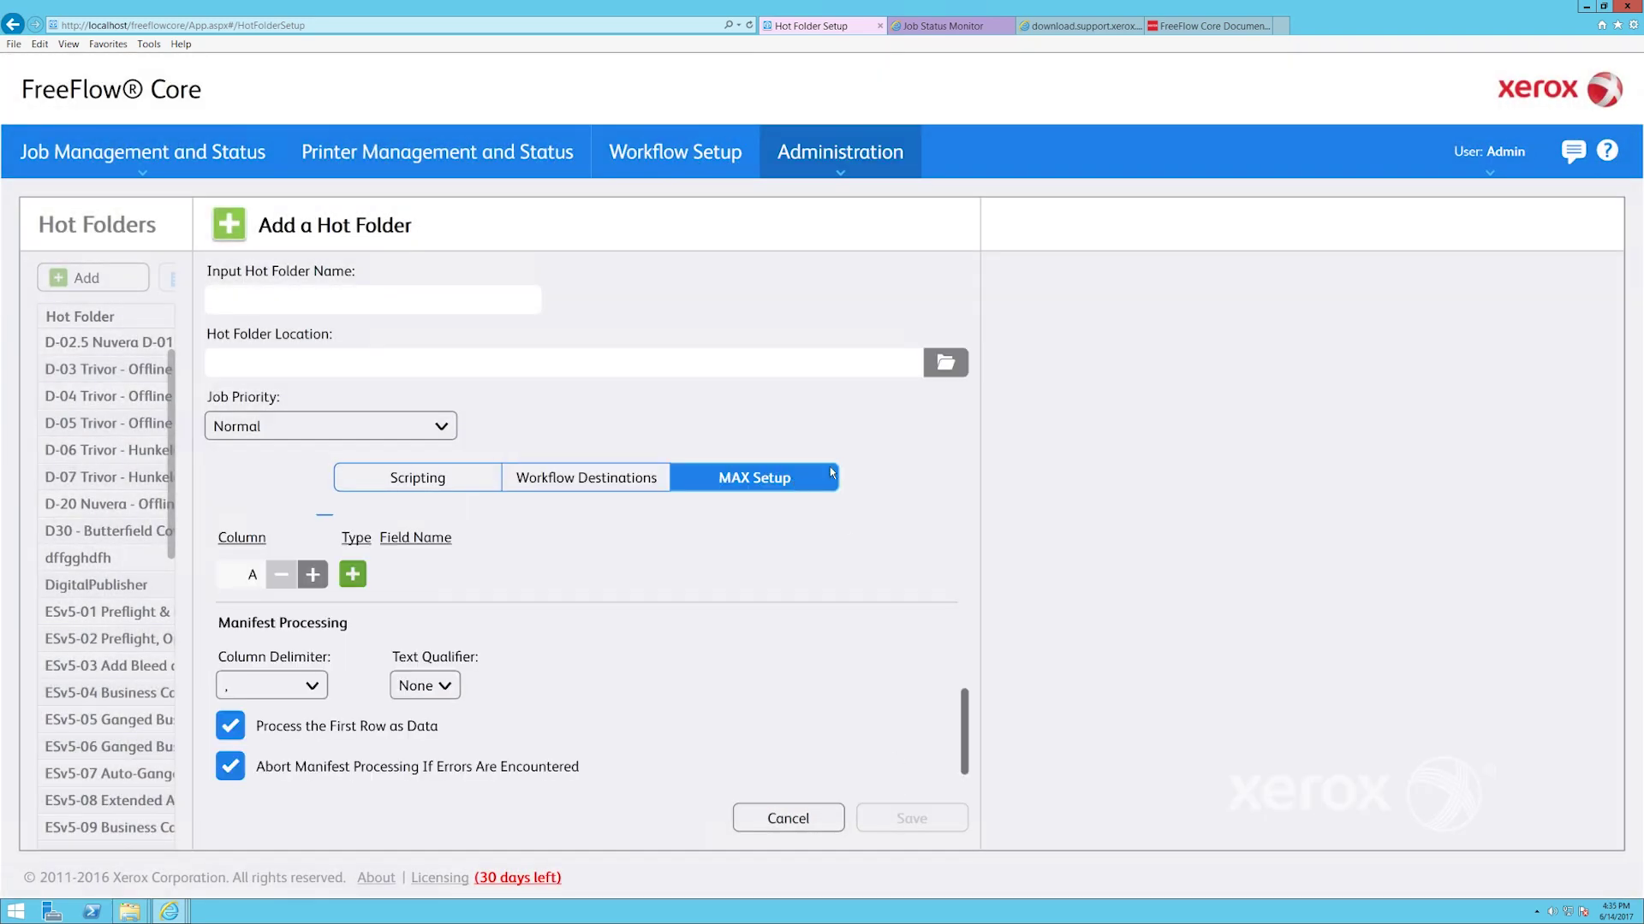
{"action": "scroll", "coordinate": [968, 728], "scroll_direction": "down", "scroll_amount": 1}
{"action": "left_click_drag", "start_coordinate": [967, 727], "coordinate": [996, 505]}
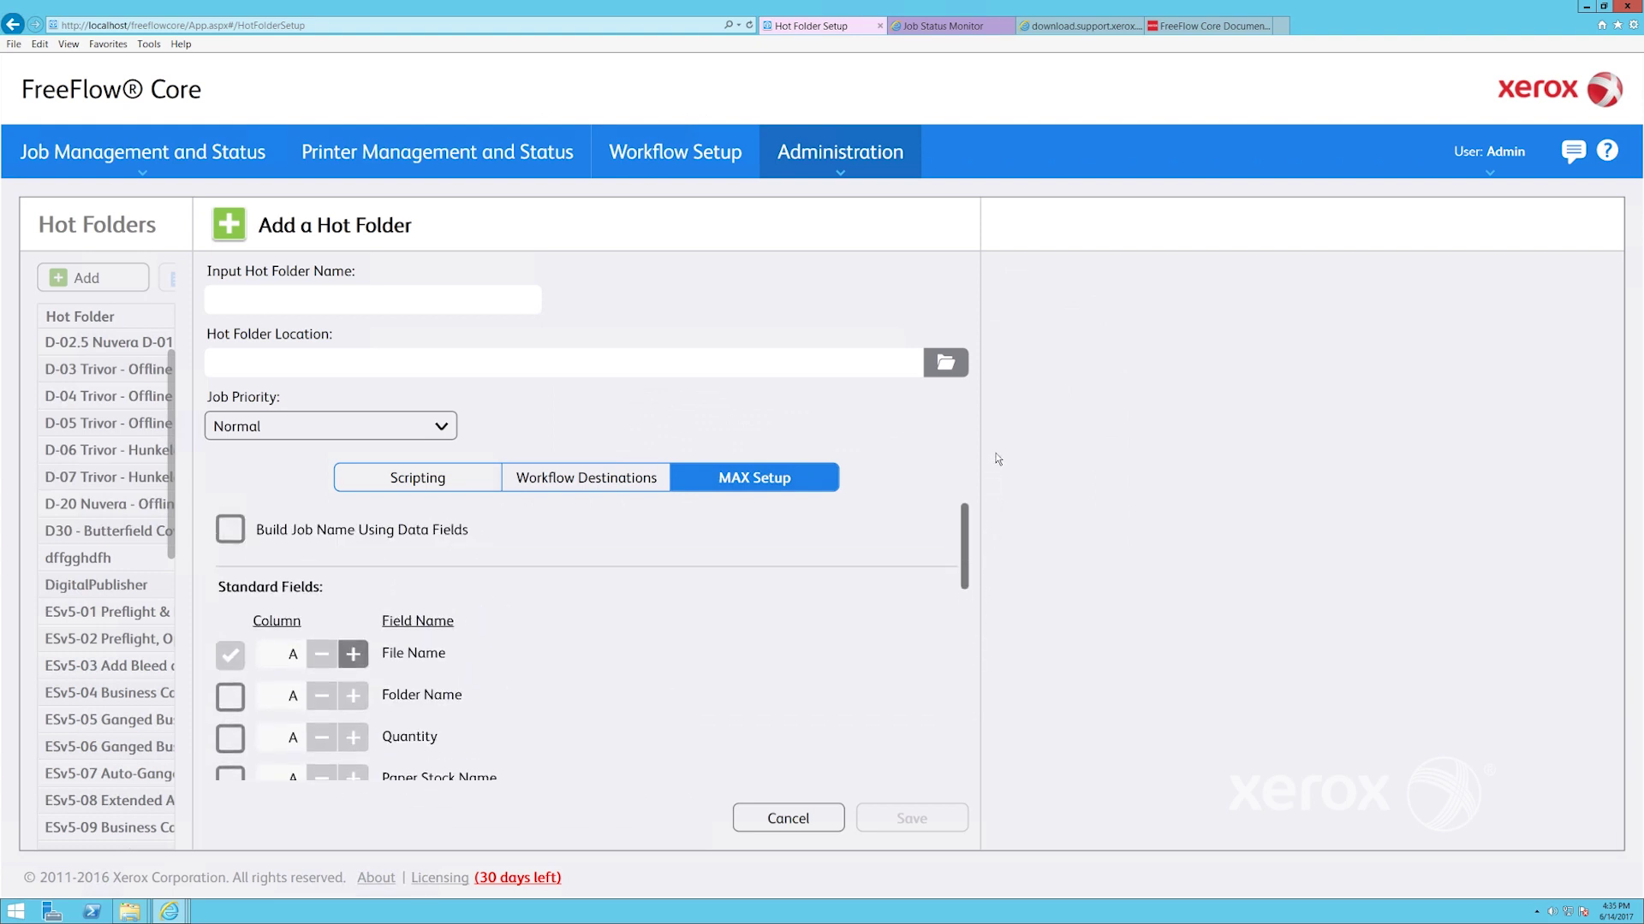
Scroll through the Notifications page's job, preflight, system and SMTP alert settings, then go to User Access
{"action": "mouse_move", "coordinate": [842, 171]}
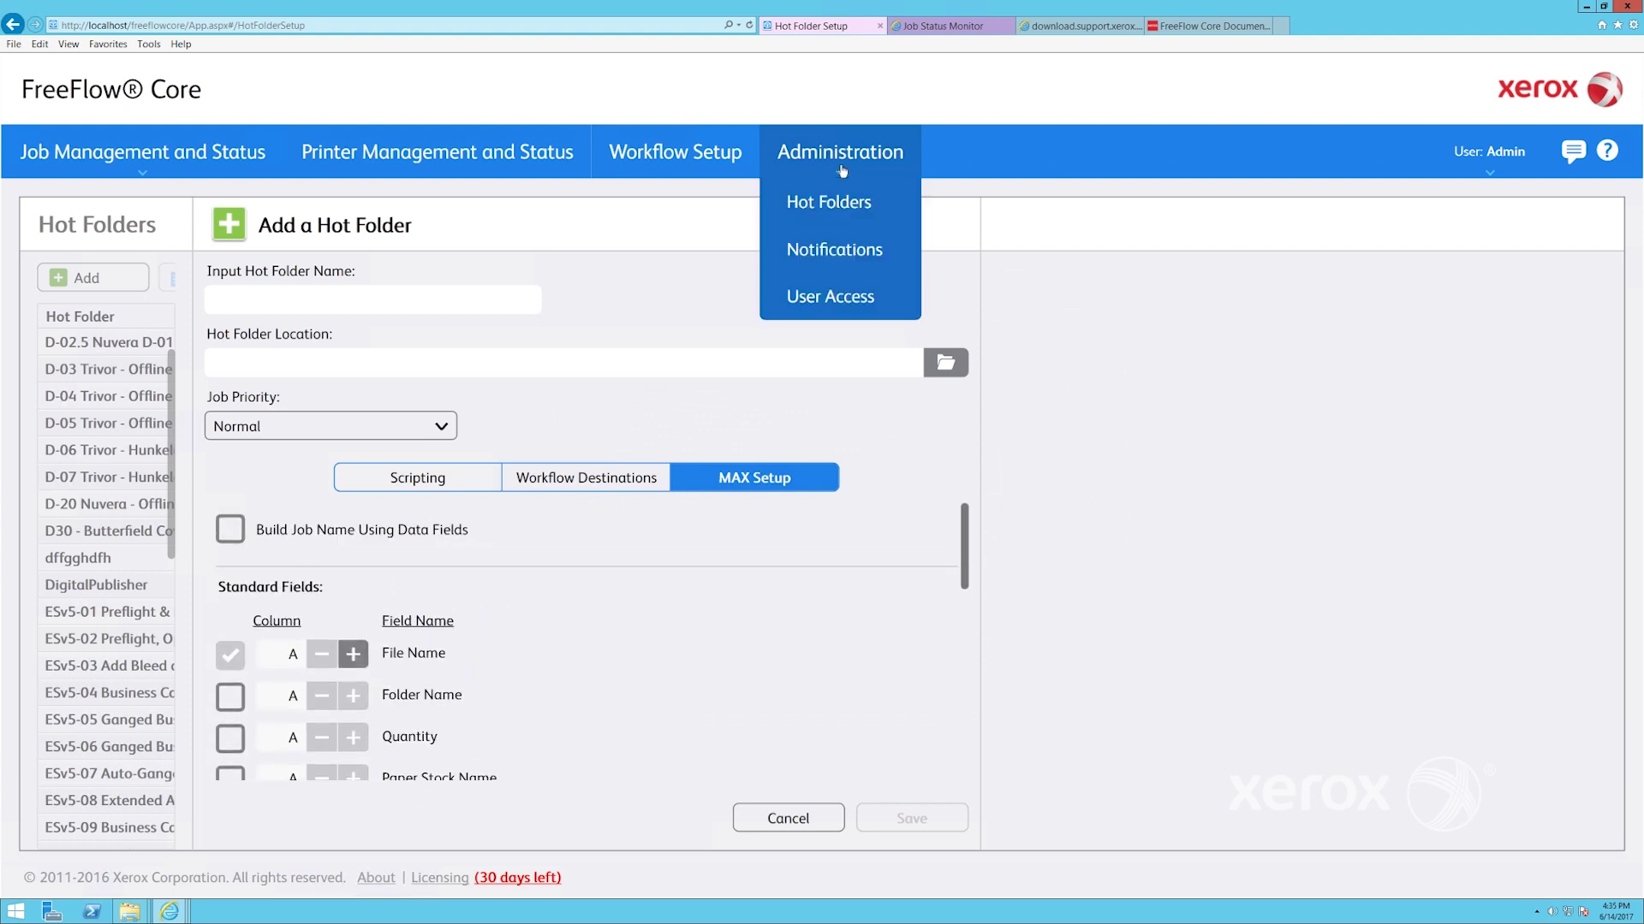
{"action": "left_click", "coordinate": [826, 250]}
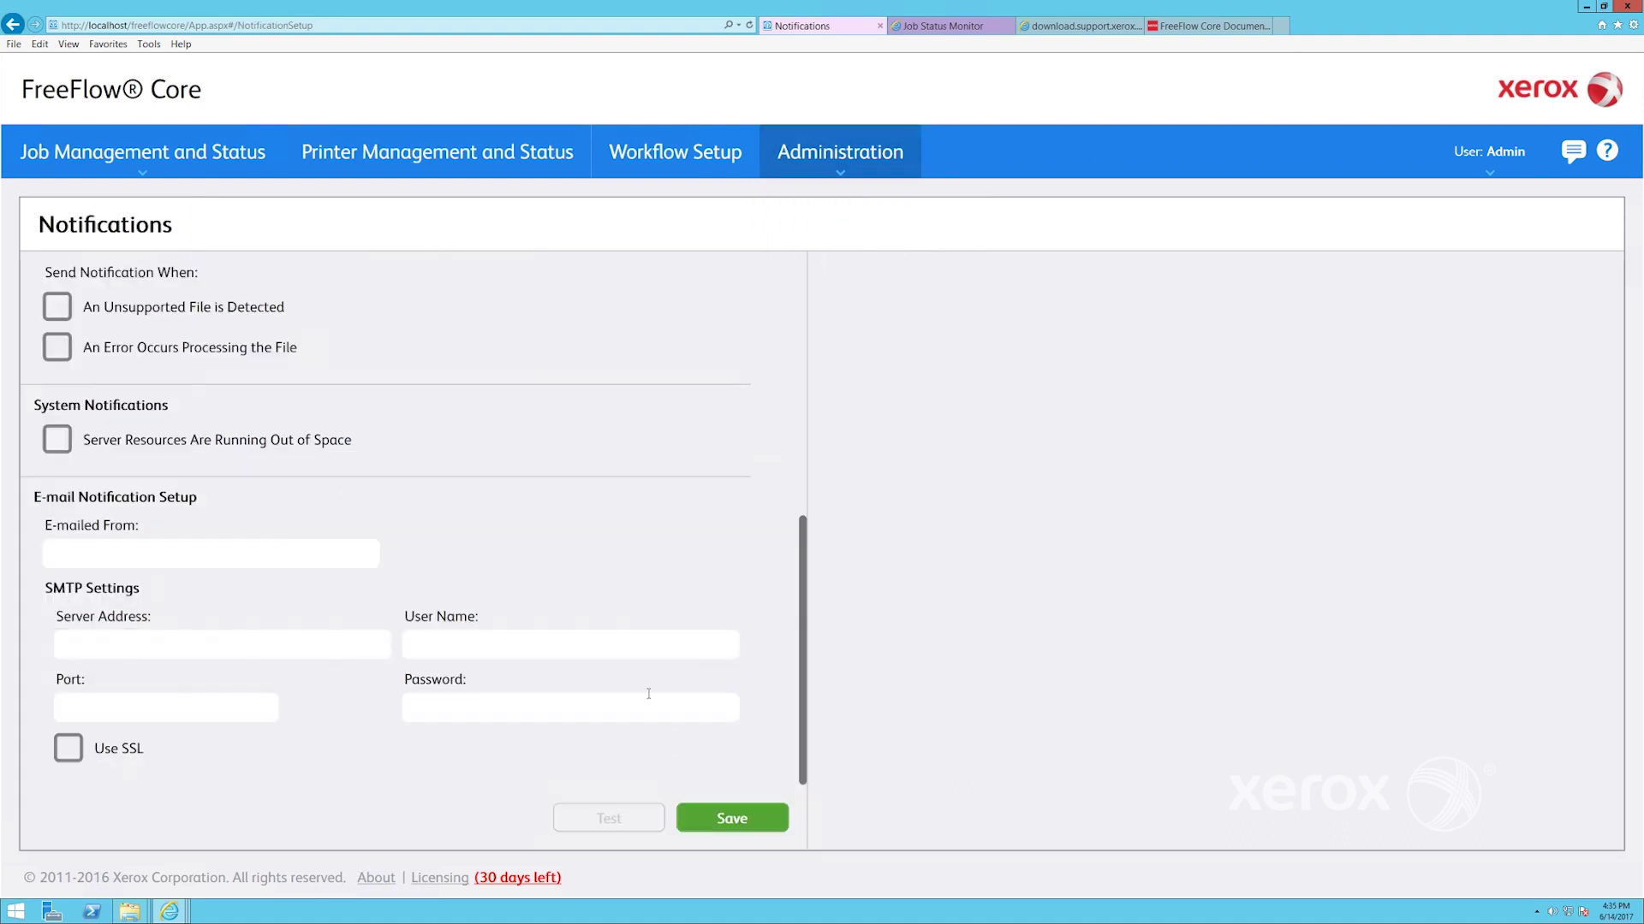
{"action": "left_click_drag", "start_coordinate": [804, 682], "coordinate": [837, 381]}
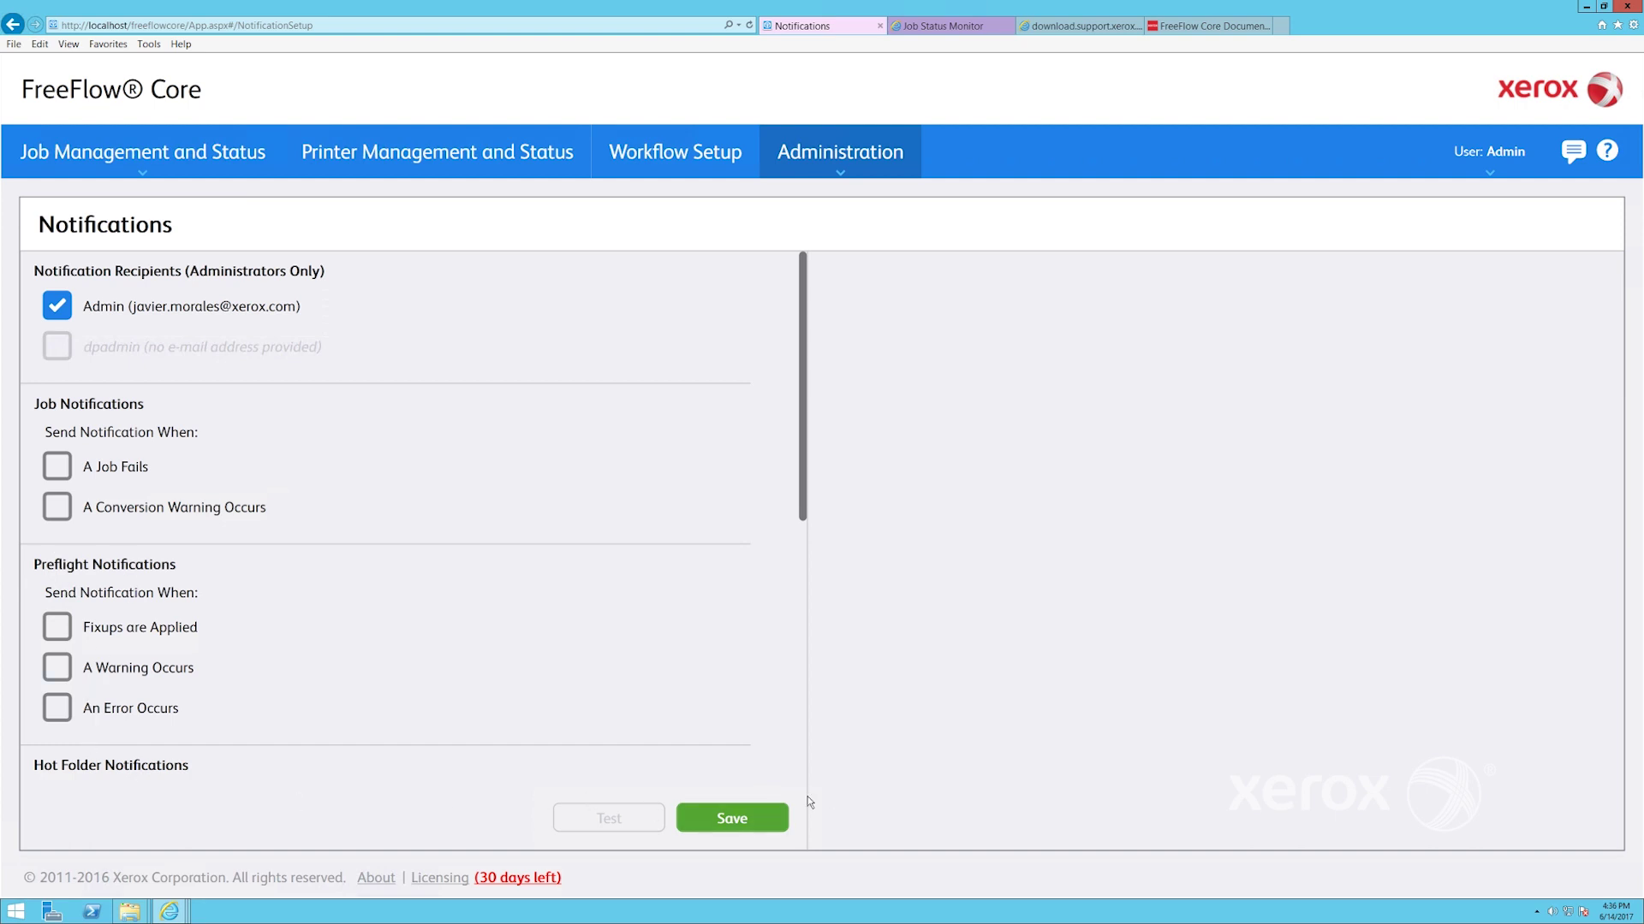
{"action": "scroll", "coordinate": [808, 802], "scroll_direction": "down", "scroll_amount": 6}
{"action": "mouse_move", "coordinate": [839, 154]}
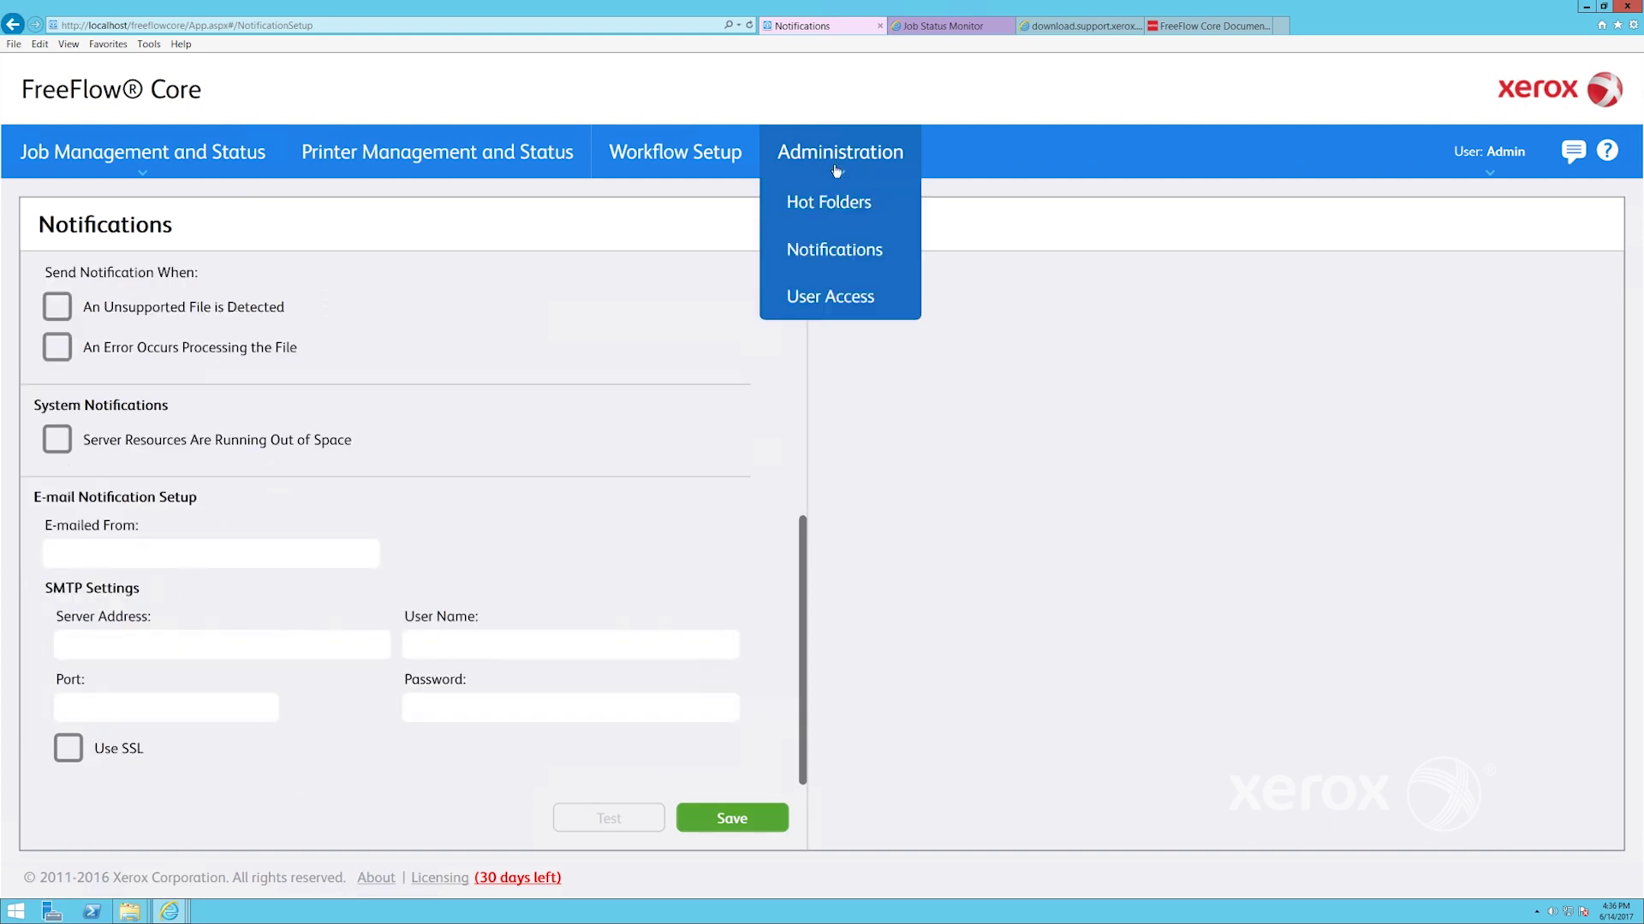
{"action": "left_click", "coordinate": [814, 300]}
Begin a new user 'prepress' with Job Status Monitor access, leaving the password blank
{"action": "left_click", "coordinate": [69, 281]}
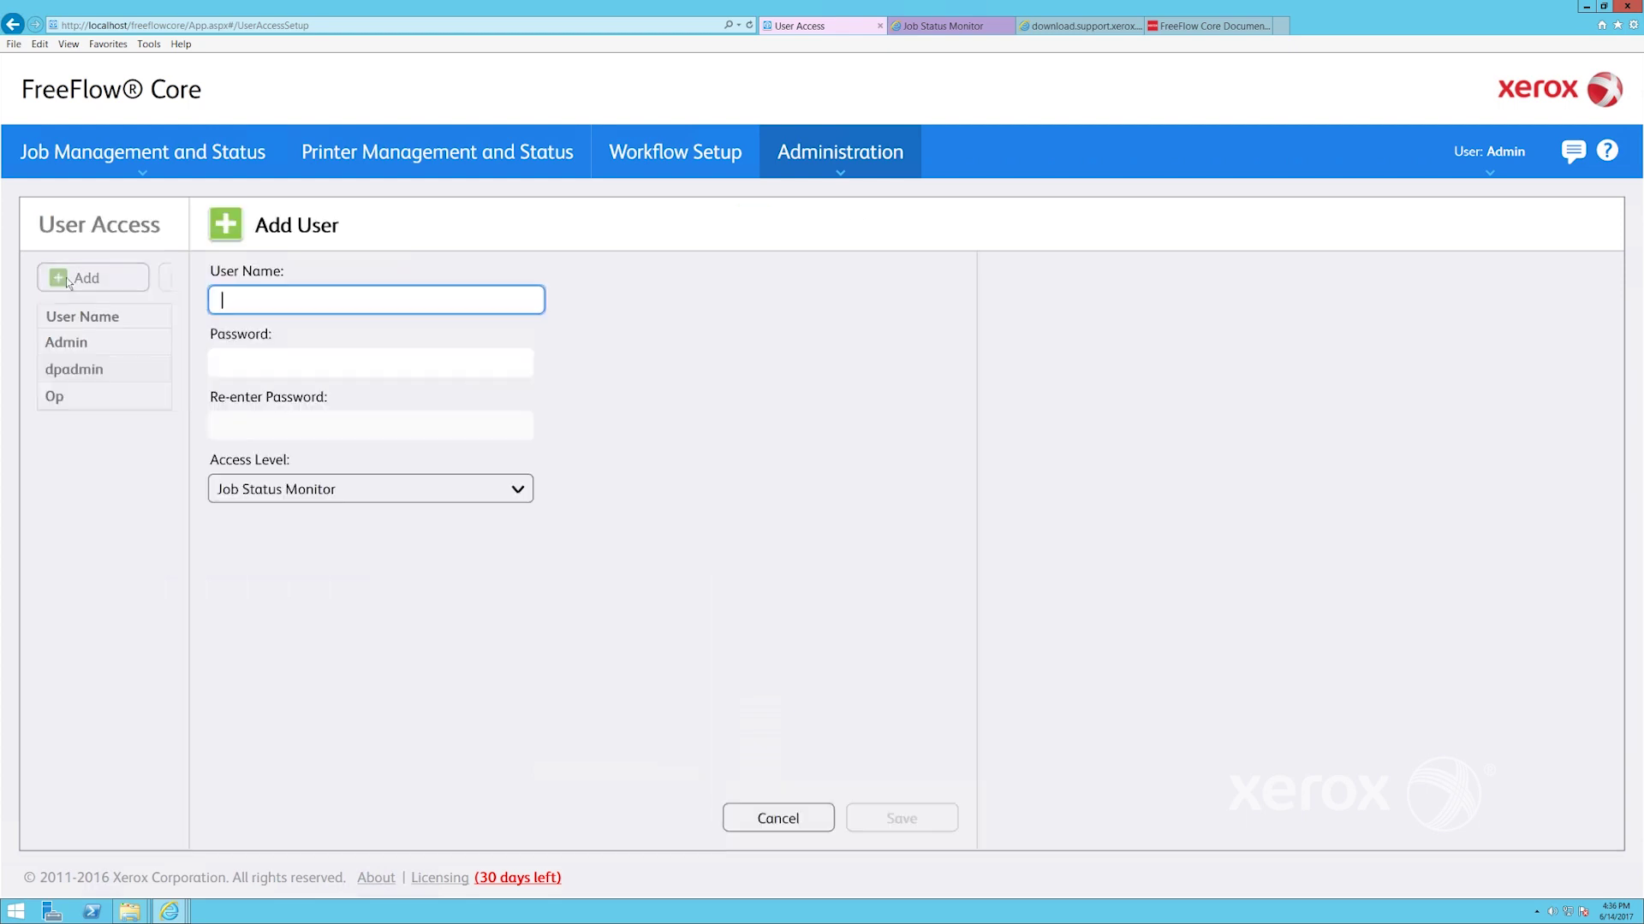
{"action": "left_click", "coordinate": [313, 495]}
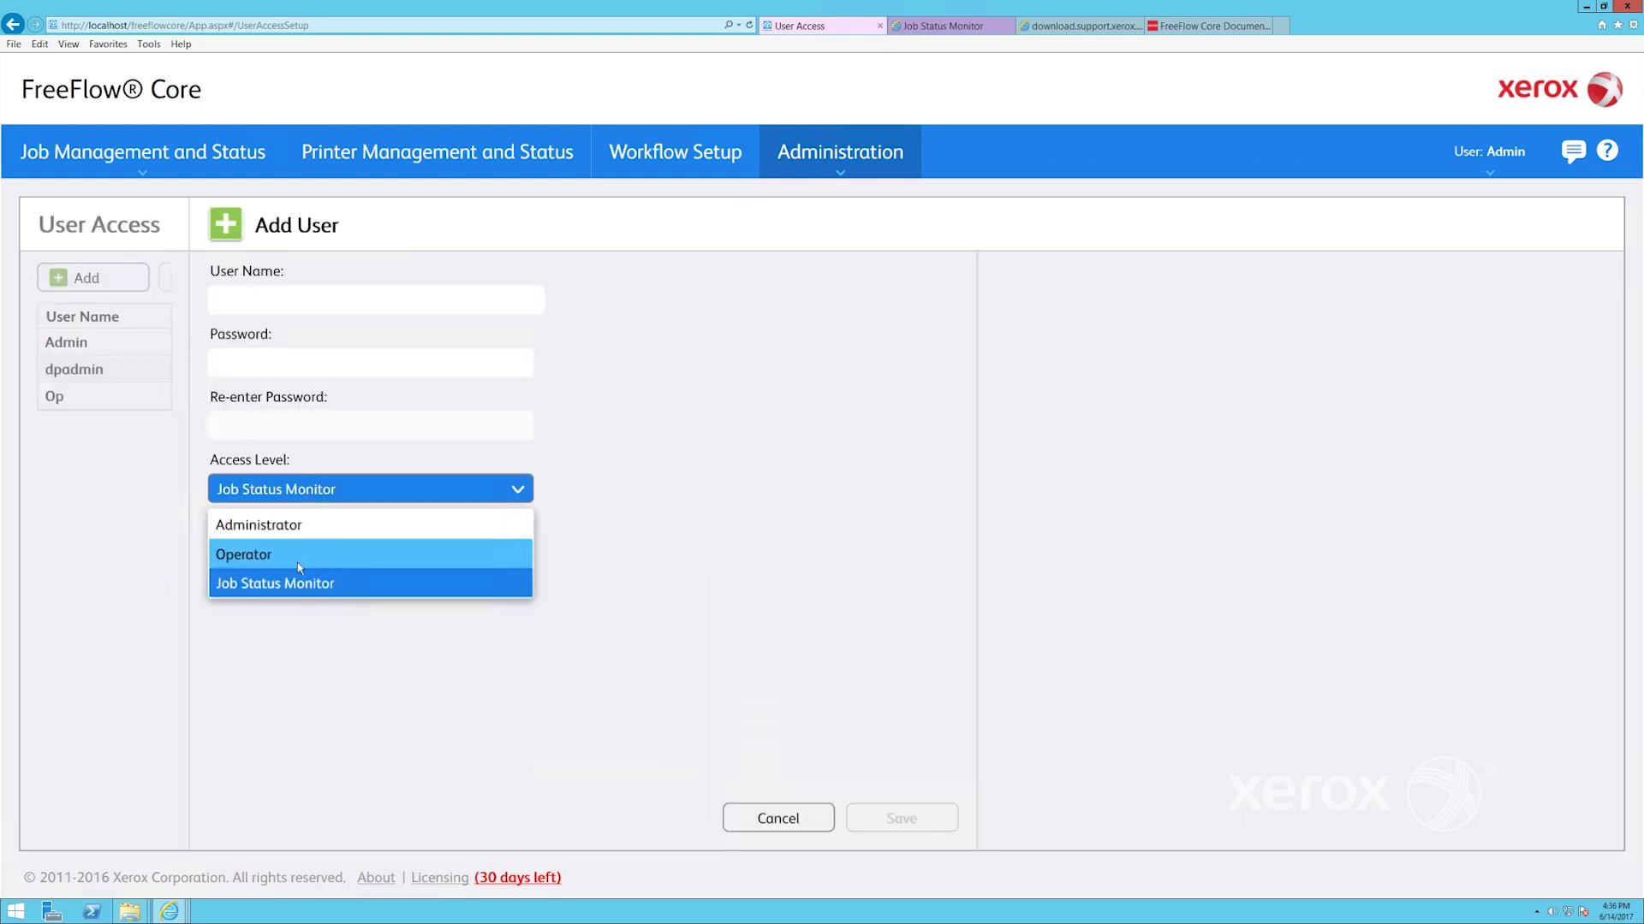
{"action": "left_click", "coordinate": [296, 589]}
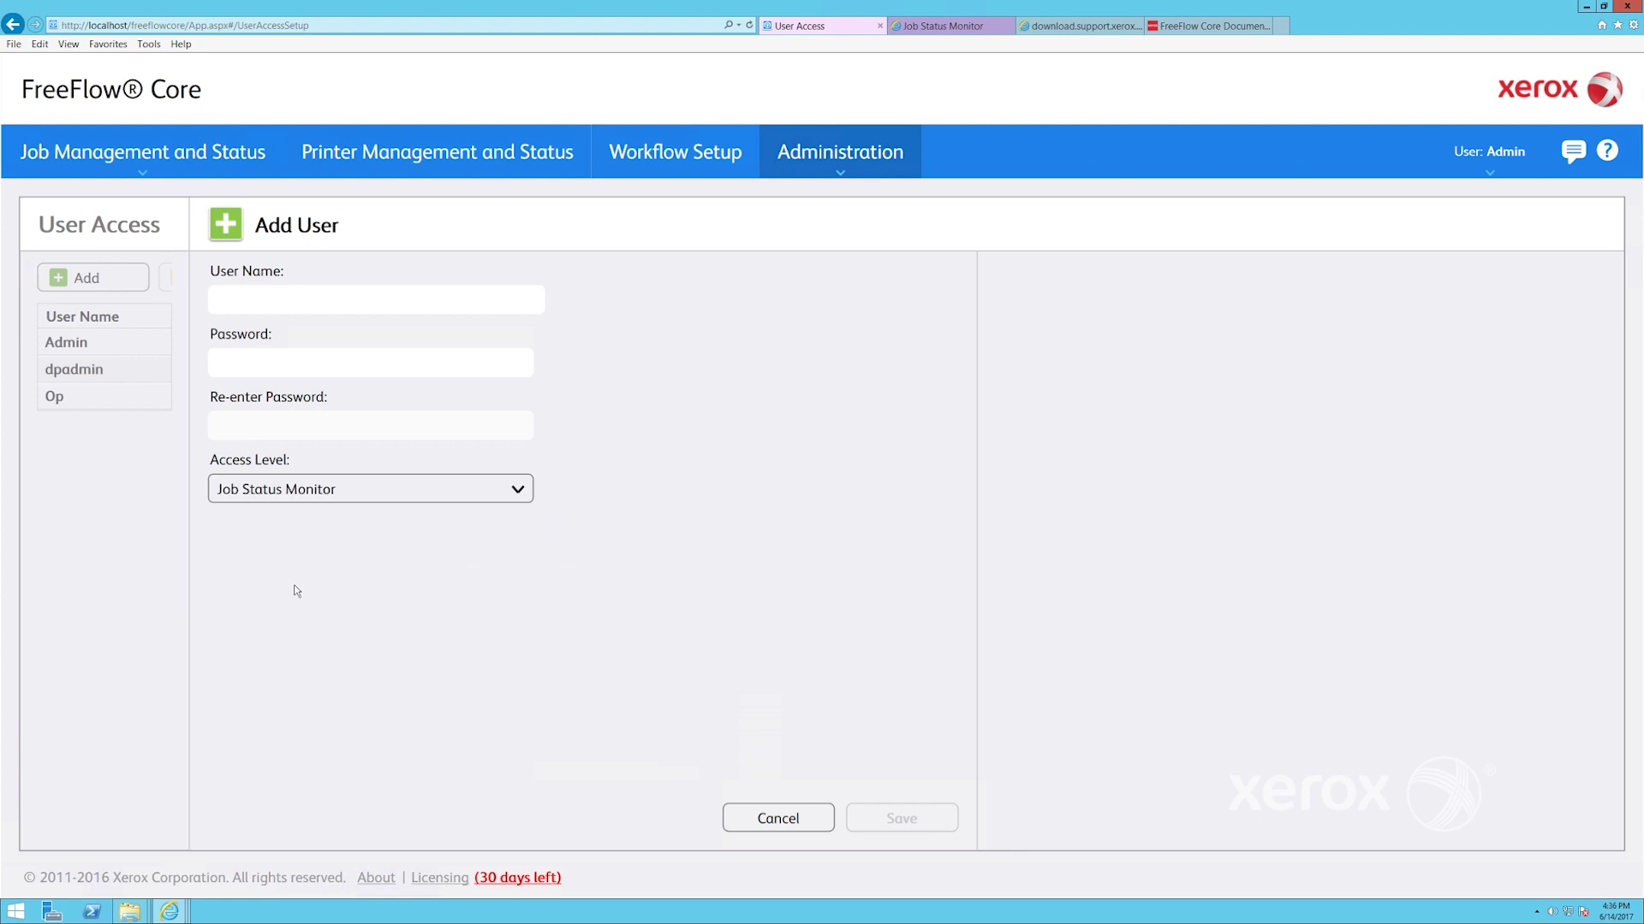
{"action": "left_click", "coordinate": [252, 306]}
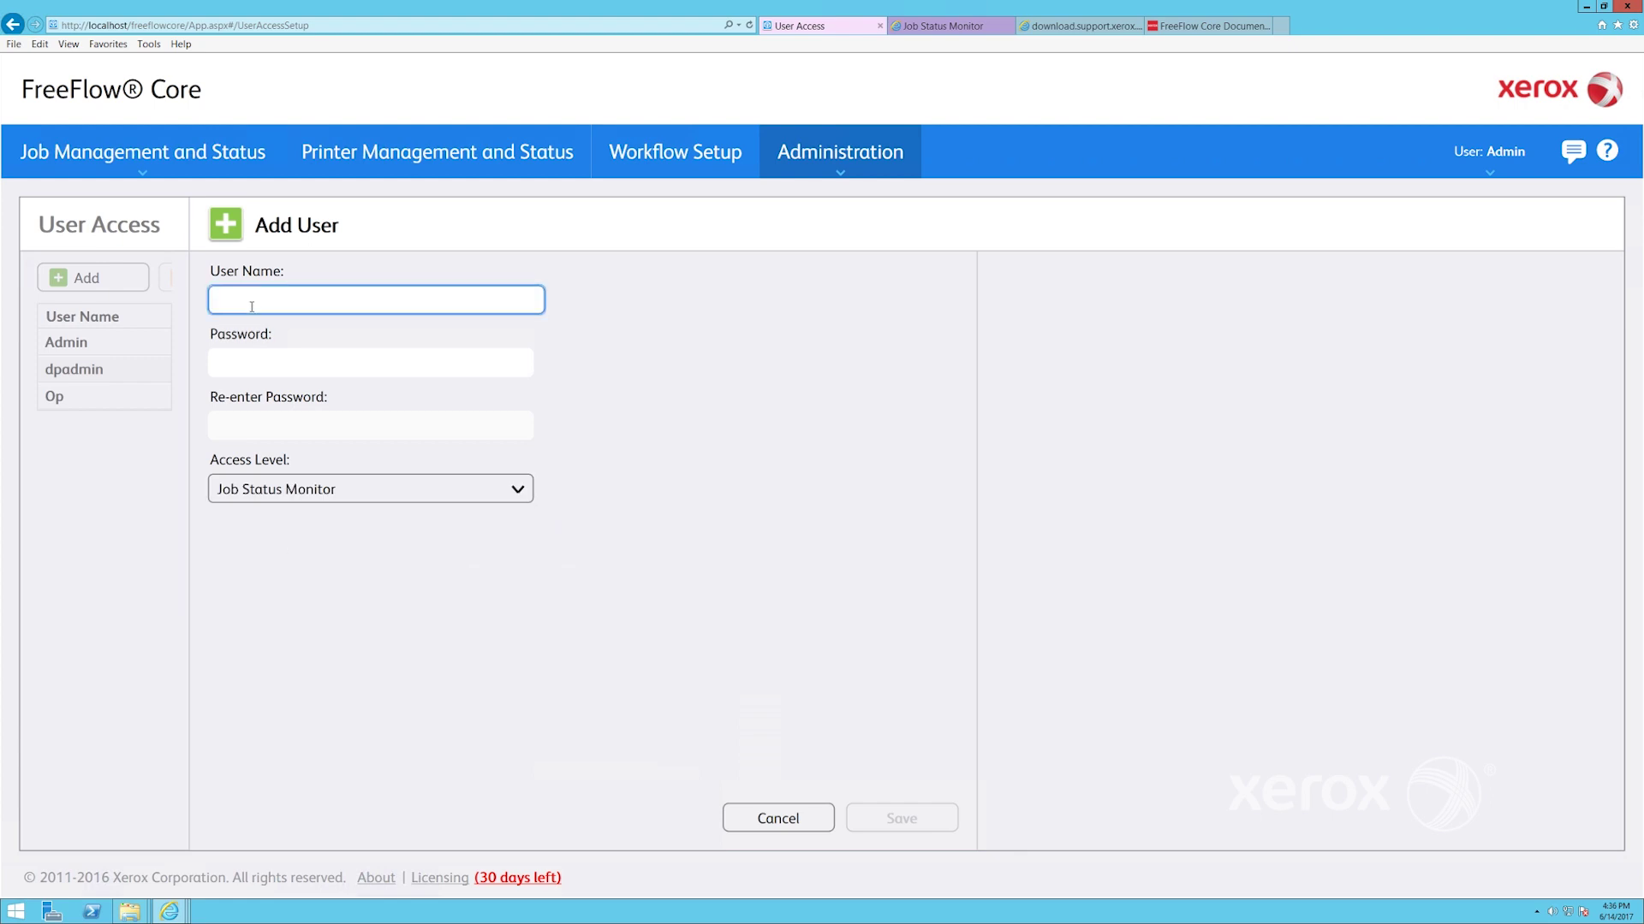
{"action": "type", "text": "prepress"}
{"action": "left_click", "coordinate": [253, 368]}
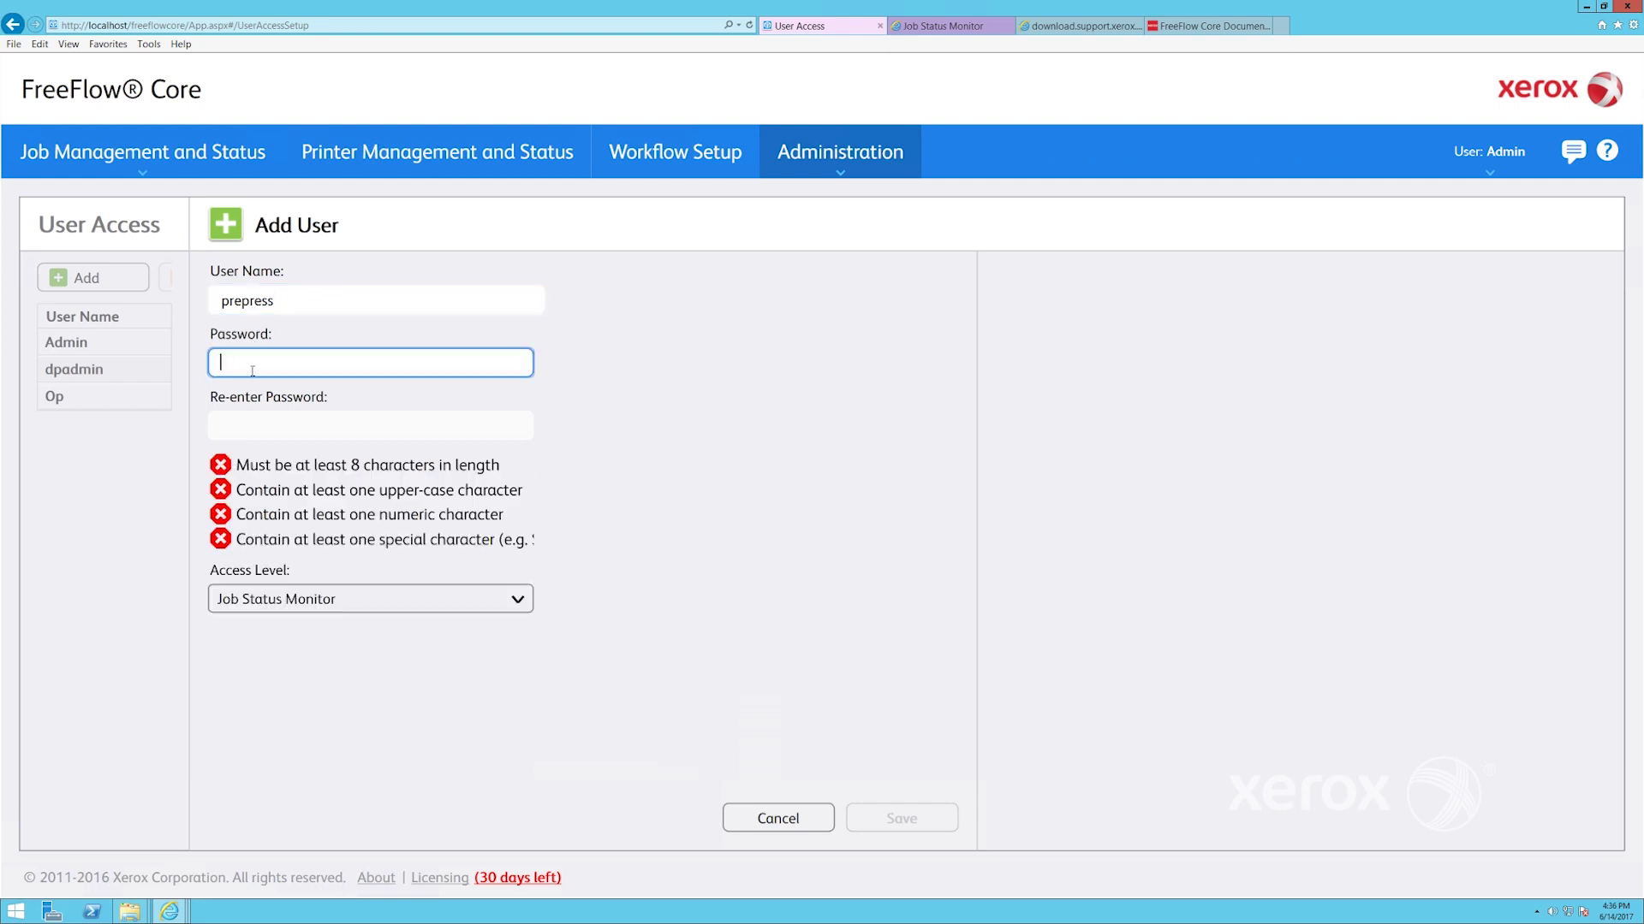
{"action": "left_click", "coordinate": [270, 428]}
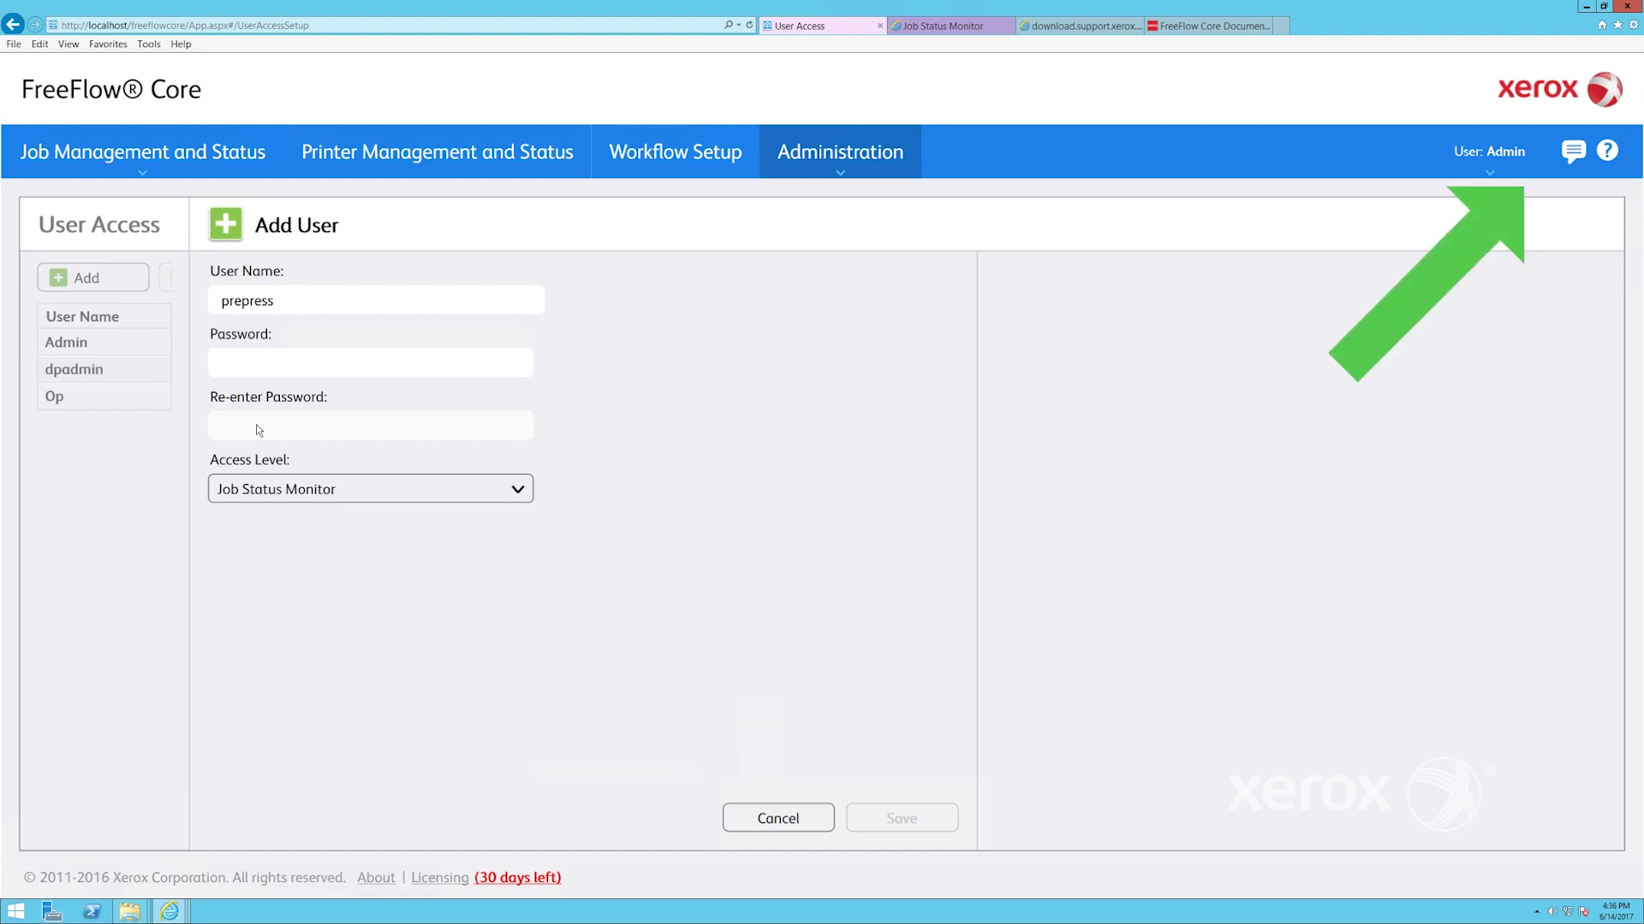
{"action": "left_click", "coordinate": [1609, 153]}
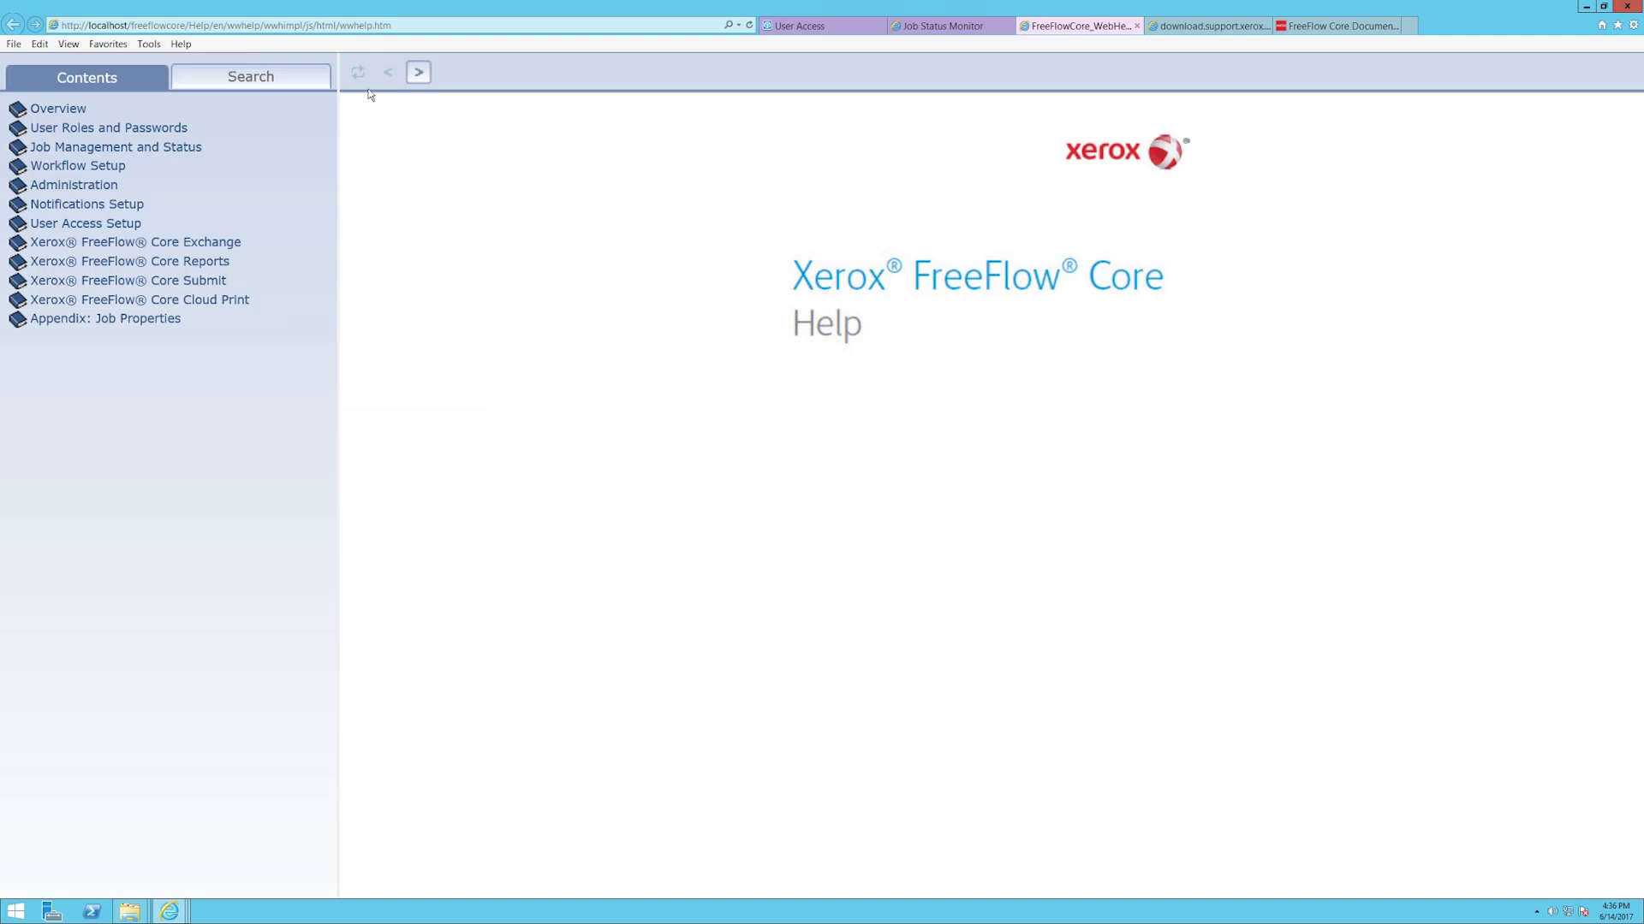
In Help, read the User Roles and Passwords topics on the Administrator and Operator roles
{"action": "left_click", "coordinate": [65, 128]}
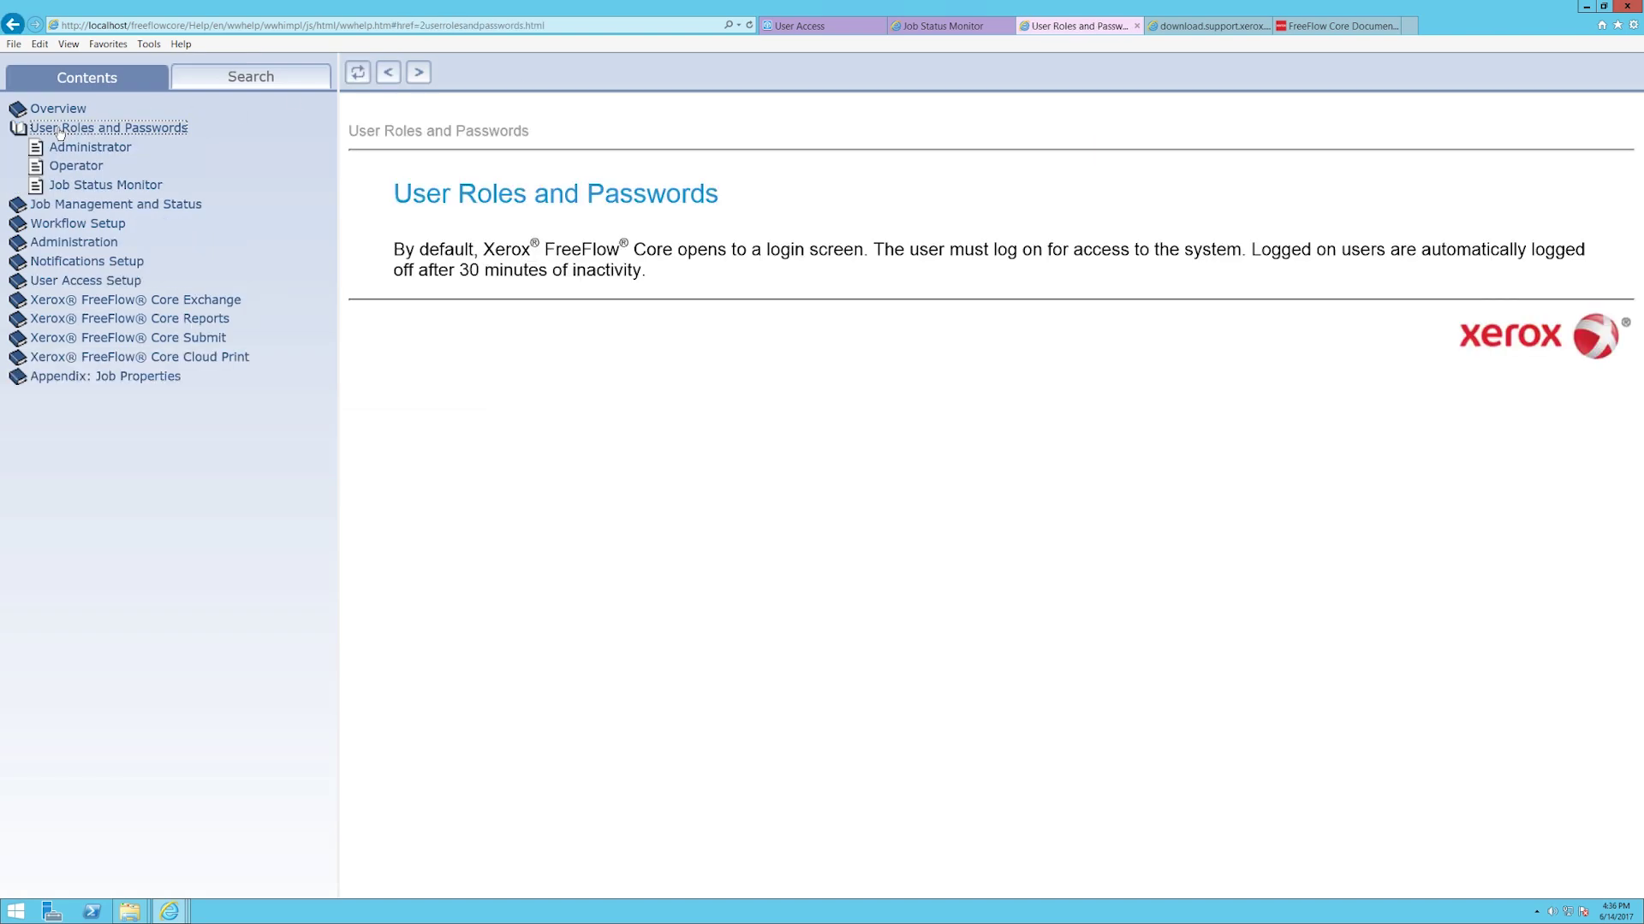
{"action": "left_click", "coordinate": [68, 149]}
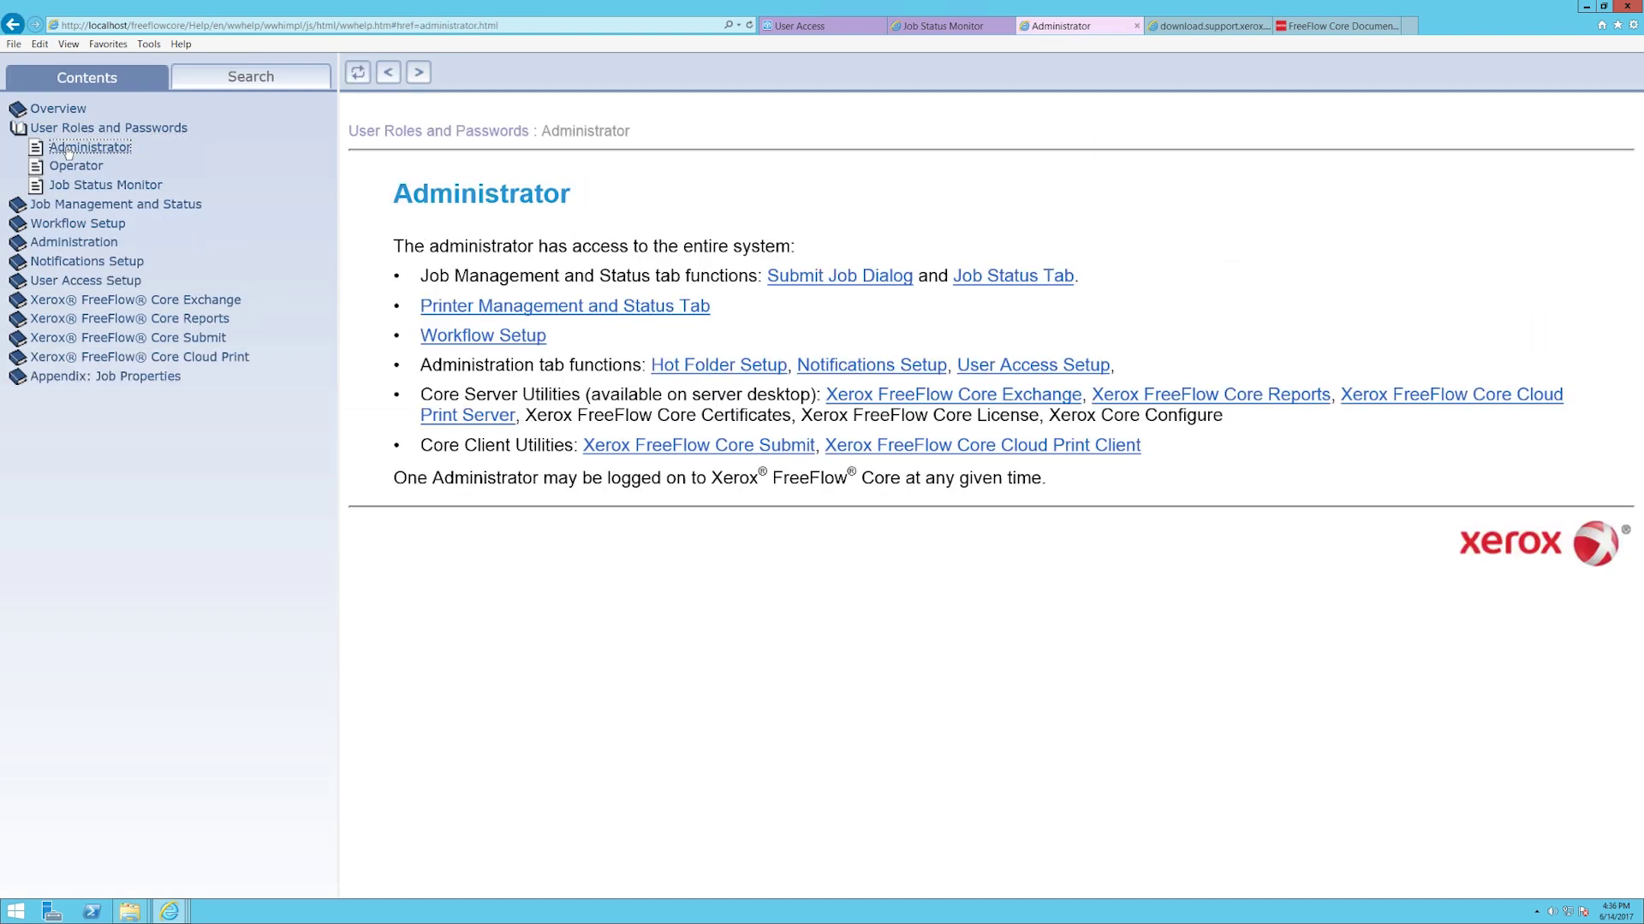
{"action": "left_click", "coordinate": [89, 170]}
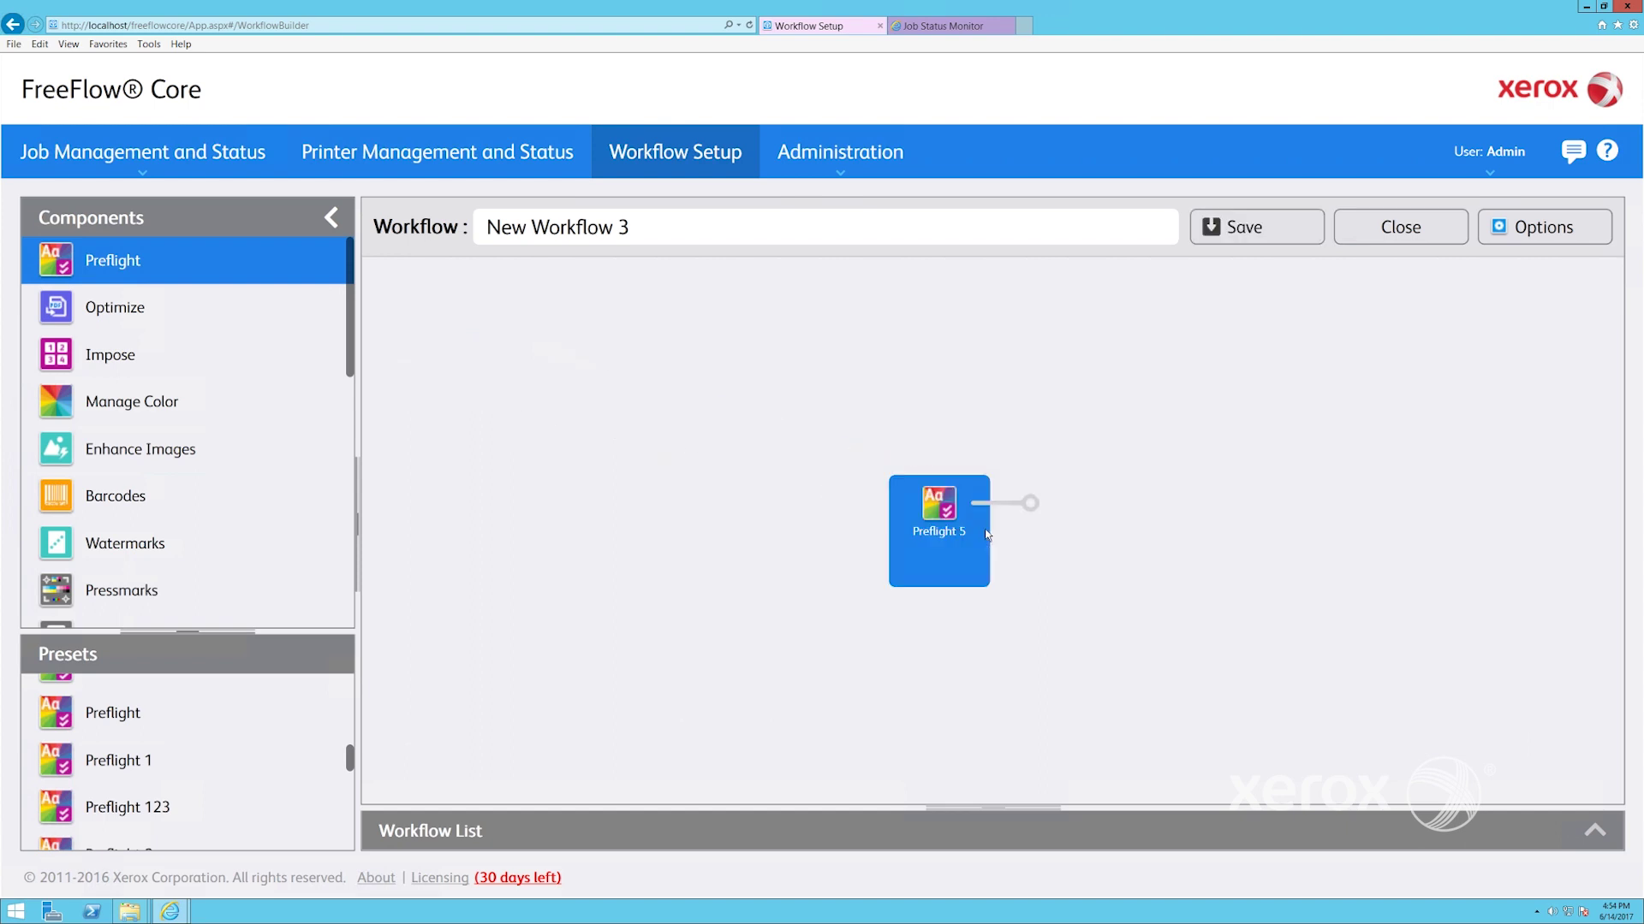
Add the 16 Up imposition step after Preflight 5 in New Workflow 3
{"action": "left_click", "coordinate": [145, 359]}
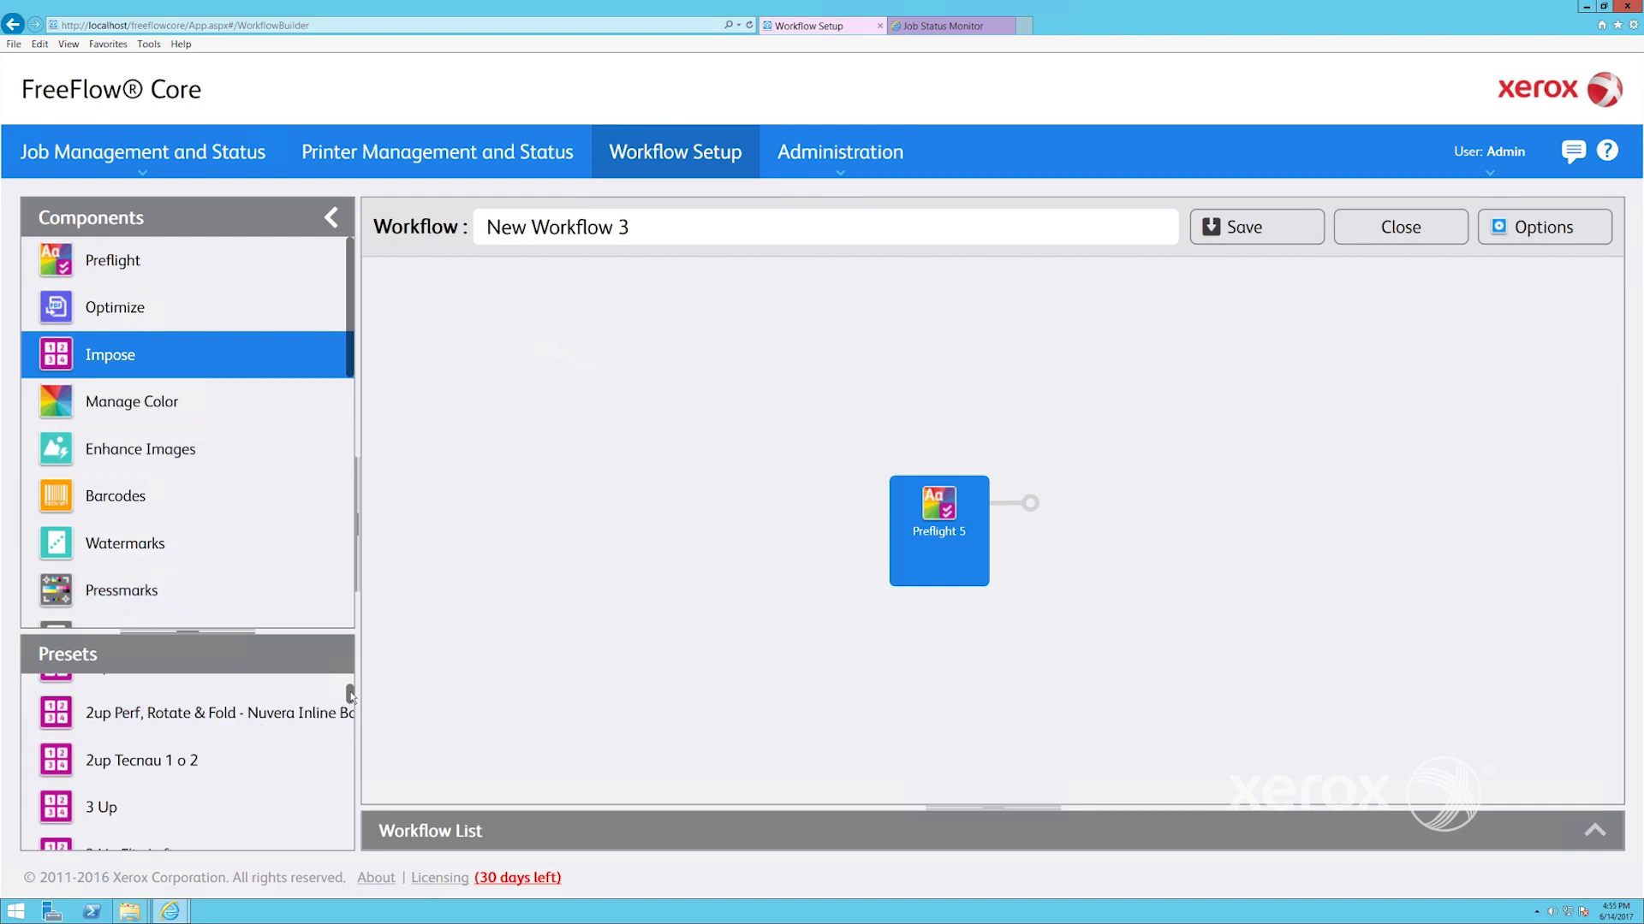
{"action": "left_click_drag", "start_coordinate": [351, 700], "coordinate": [357, 671]}
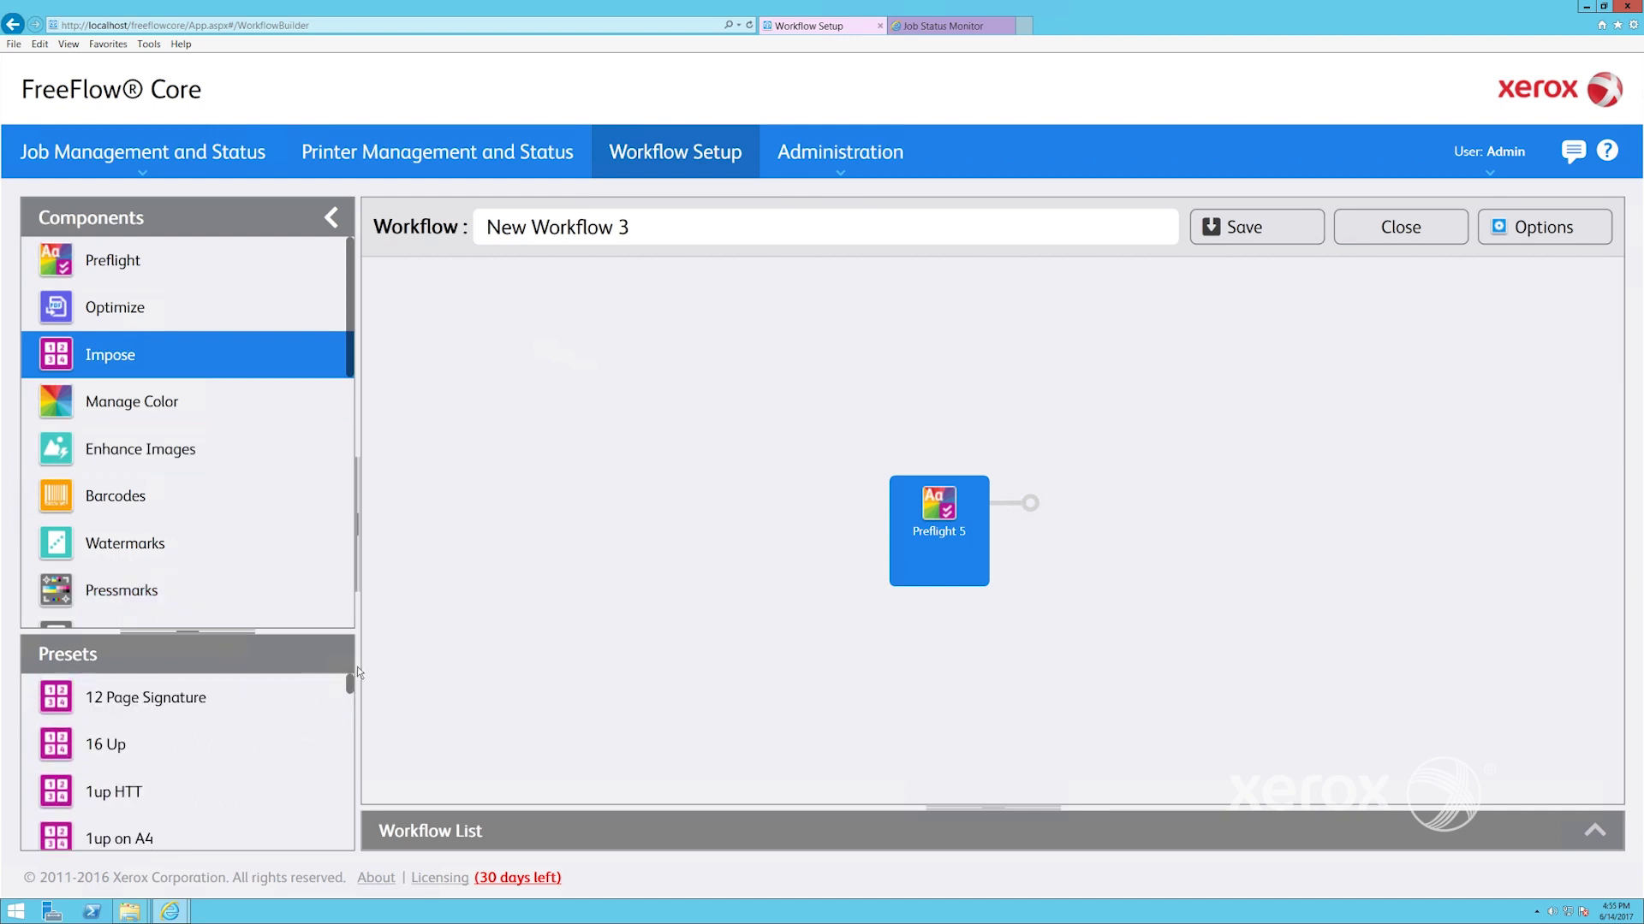
{"action": "left_click", "coordinate": [170, 751]}
{"action": "left_click_drag", "start_coordinate": [553, 651], "coordinate": [1053, 516]}
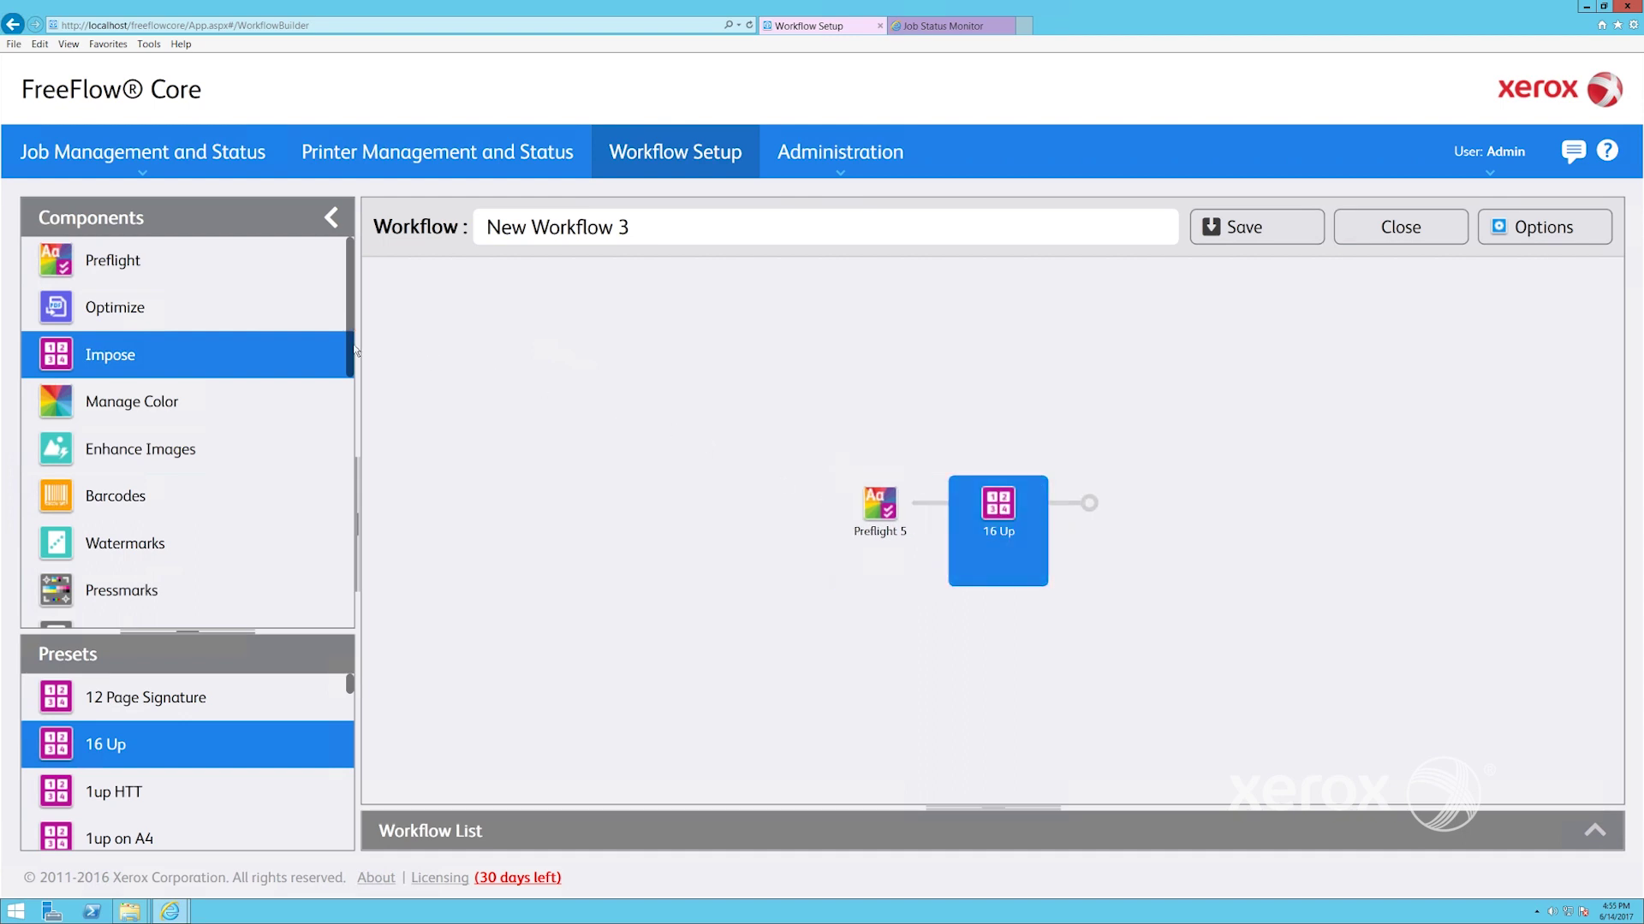
Append Nuvera Hold printing and insert a Route step between Preflight 5 and 16 Up
{"action": "left_click_drag", "start_coordinate": [356, 351], "coordinate": [305, 588]}
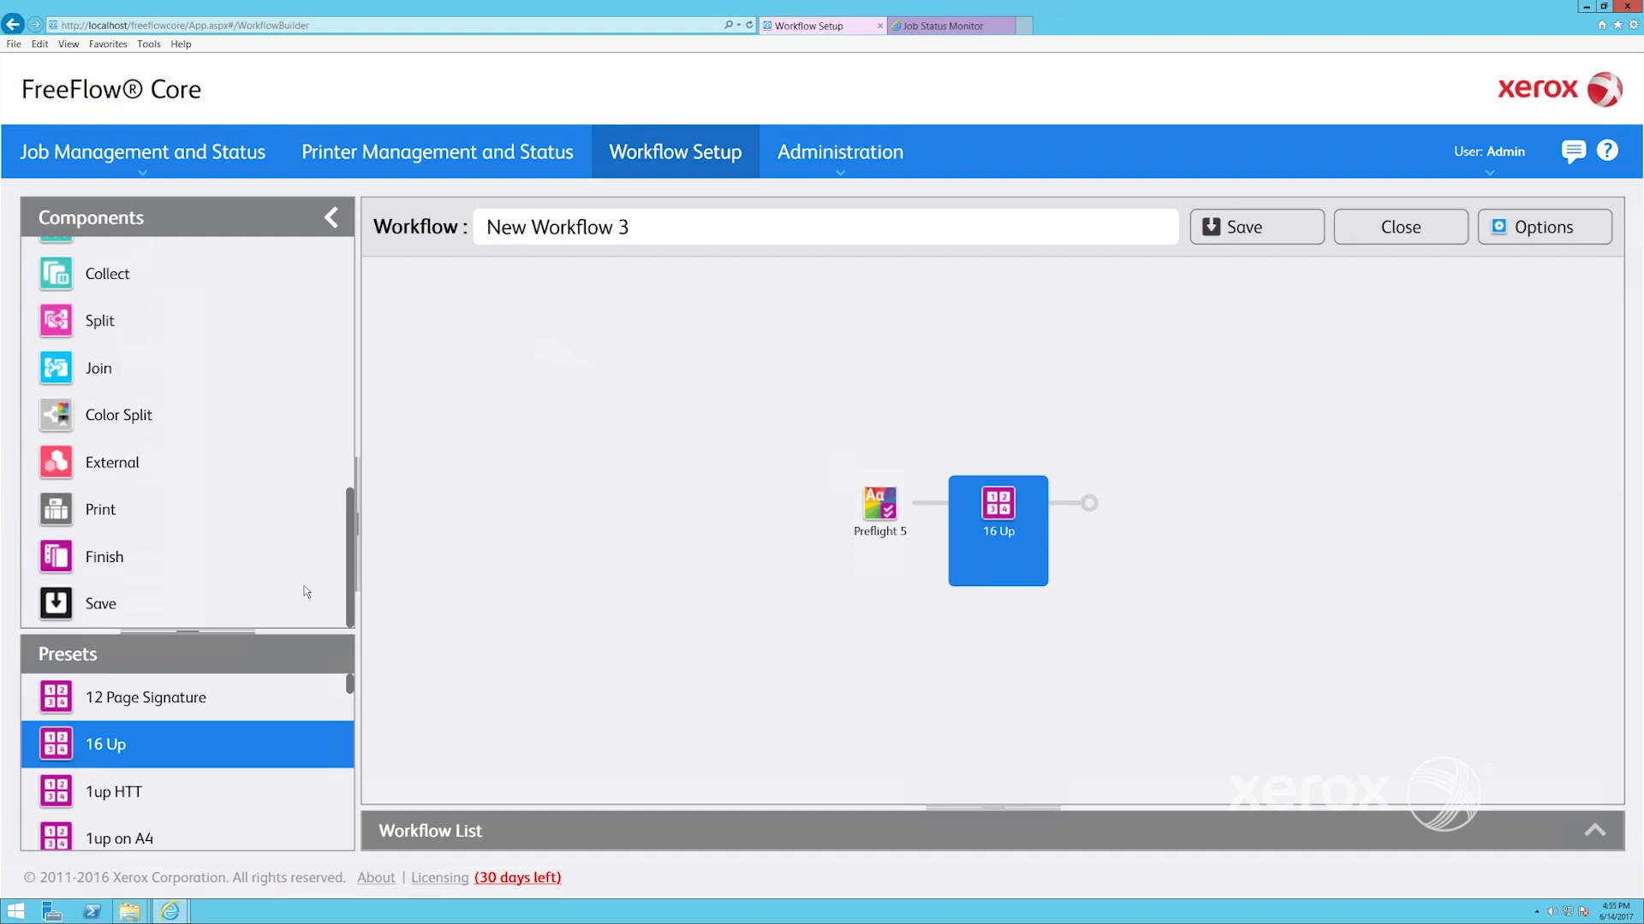
{"action": "left_click", "coordinate": [131, 533]}
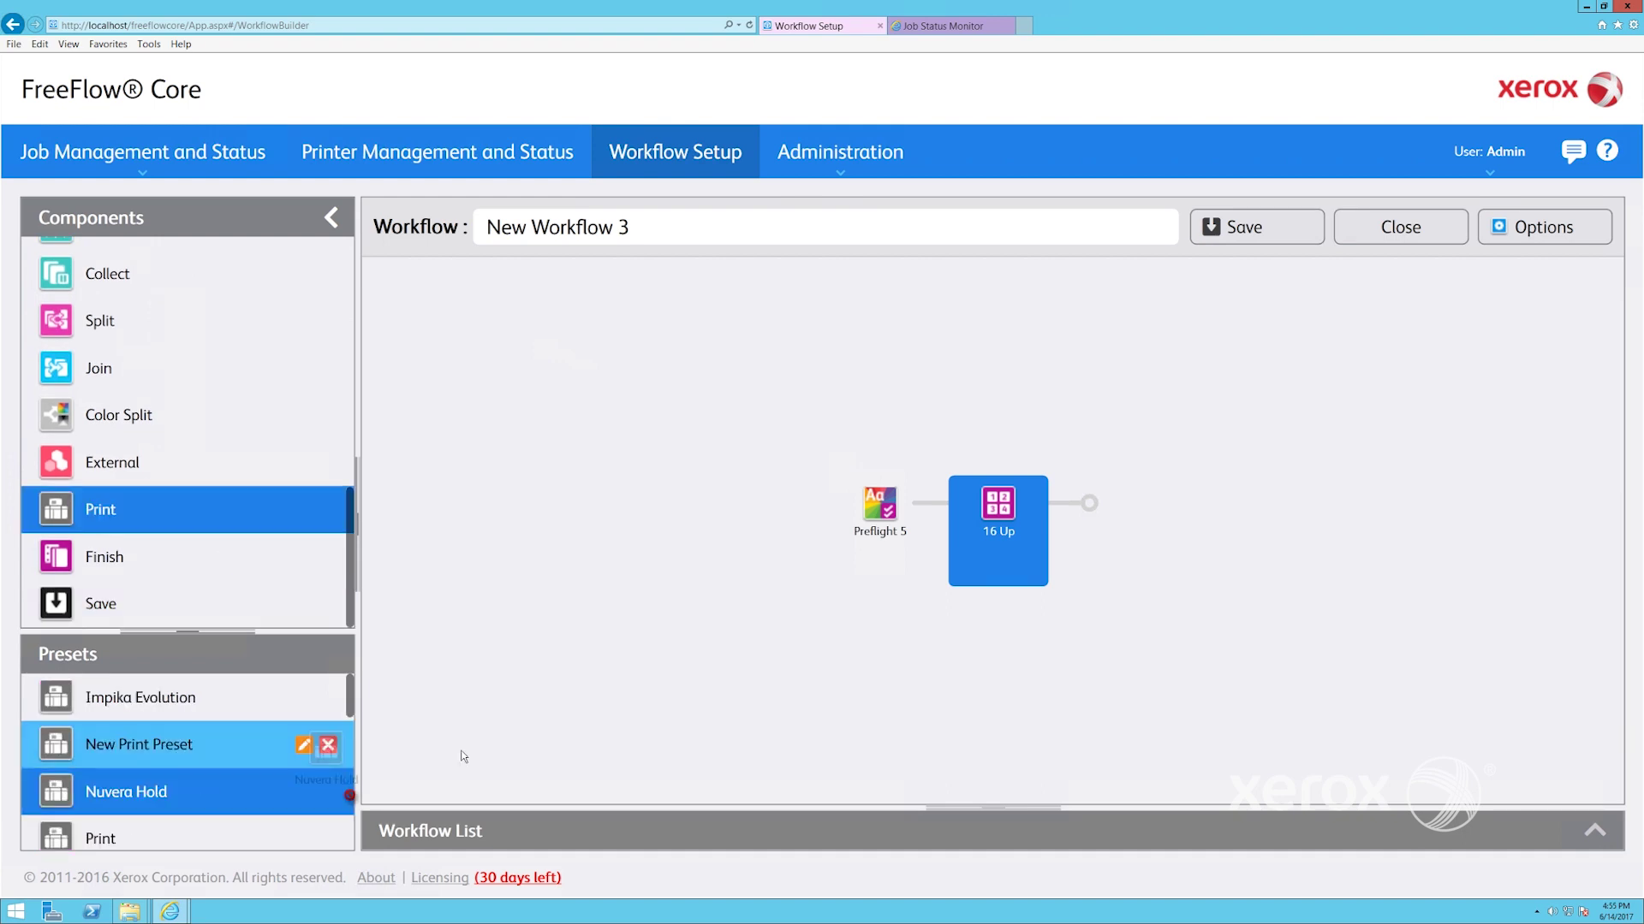
{"action": "left_click_drag", "start_coordinate": [128, 792], "coordinate": [1147, 518]}
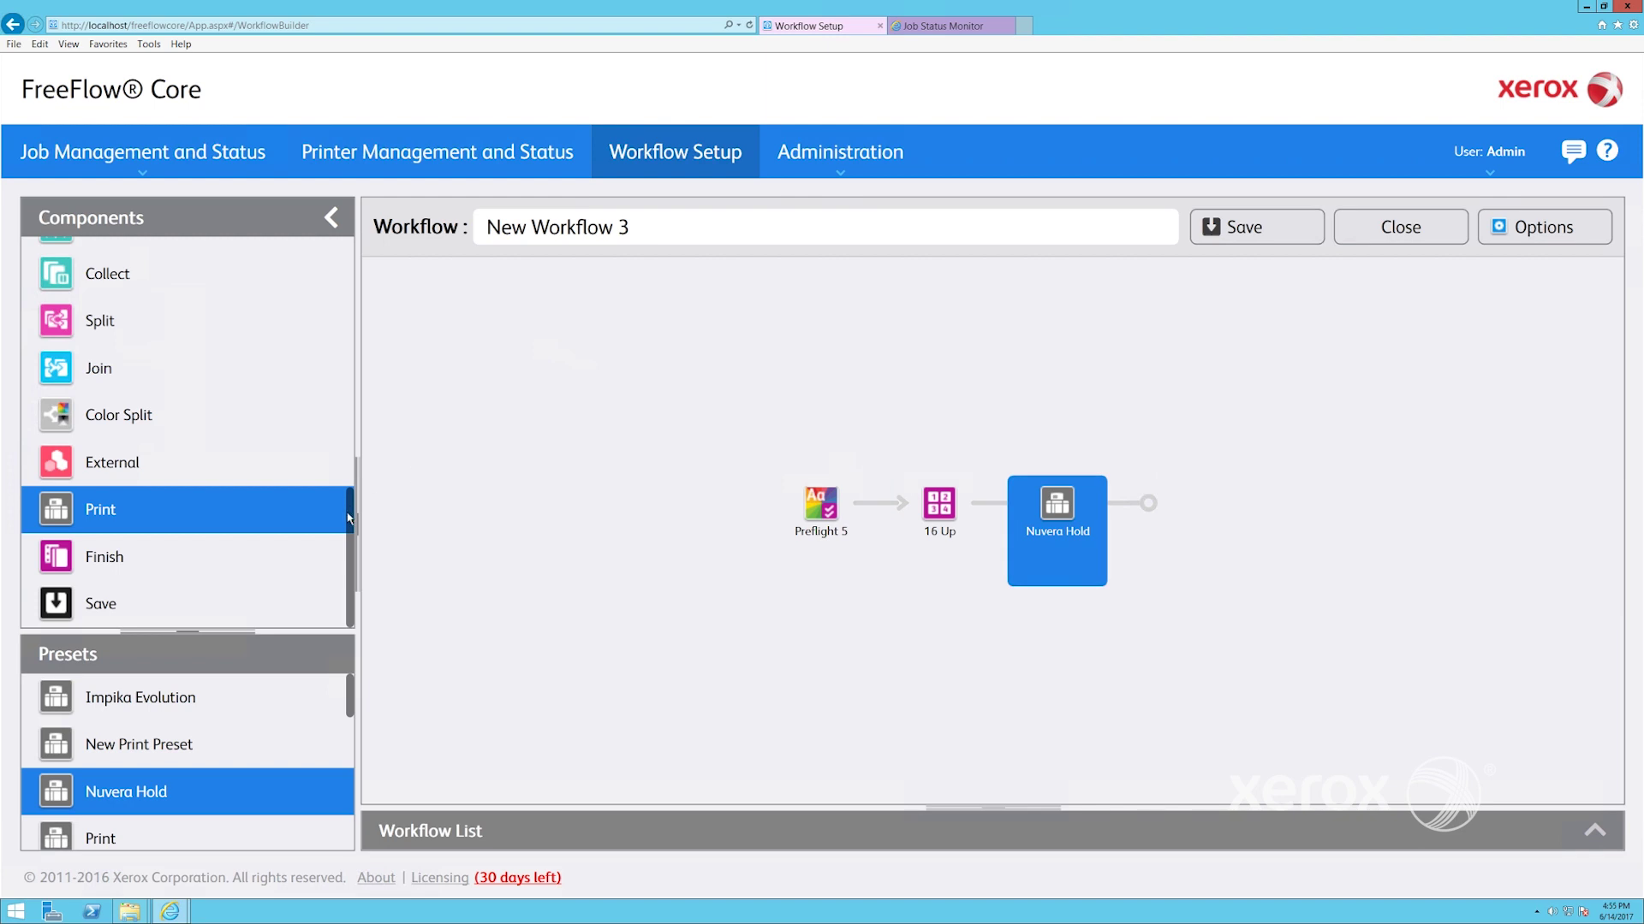
{"action": "left_click_drag", "start_coordinate": [349, 518], "coordinate": [354, 449]}
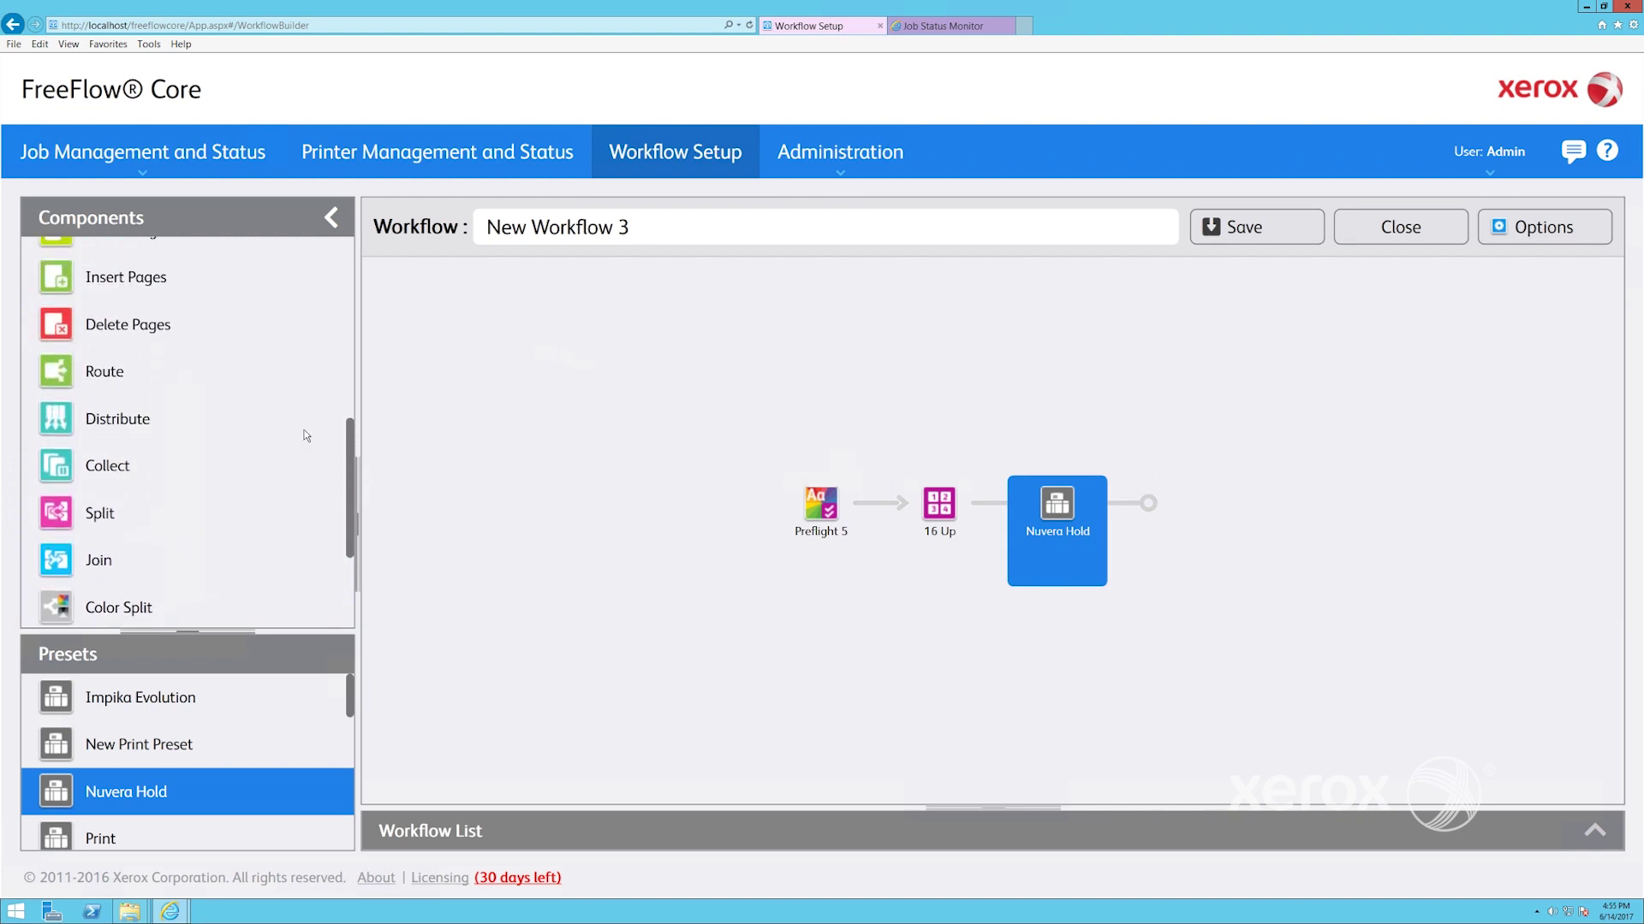
{"action": "left_click_drag", "start_coordinate": [112, 372], "coordinate": [916, 505]}
Edit Route 3 and add a Preflight Success routing rule
{"action": "left_click", "coordinate": [919, 489]}
{"action": "left_click", "coordinate": [991, 479]}
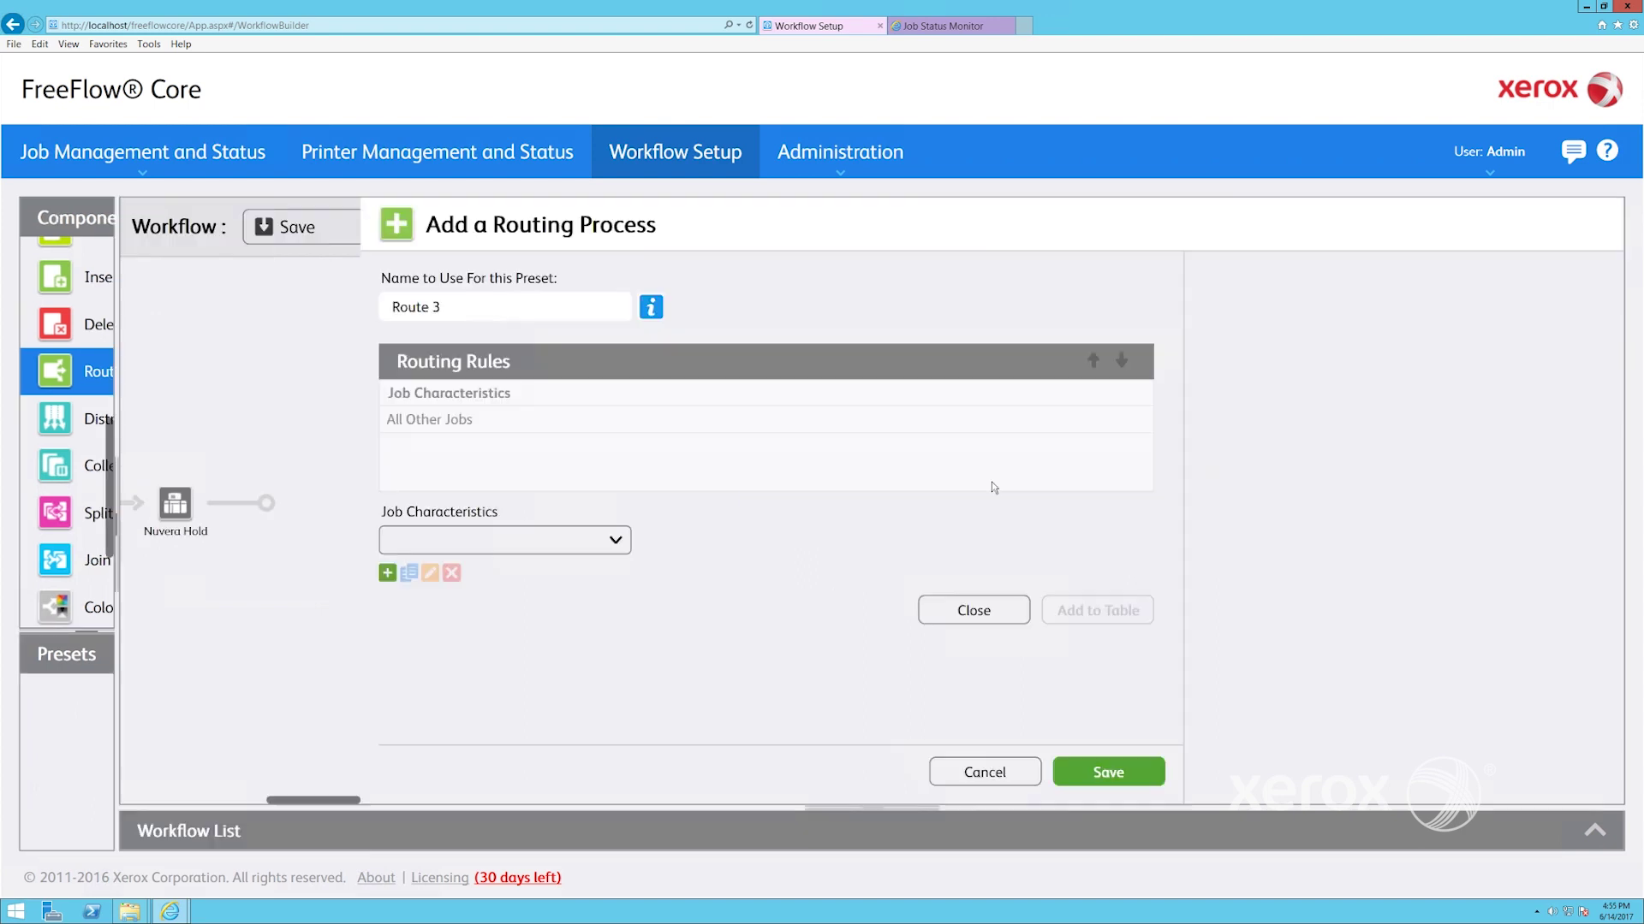
{"action": "left_click", "coordinate": [321, 540]}
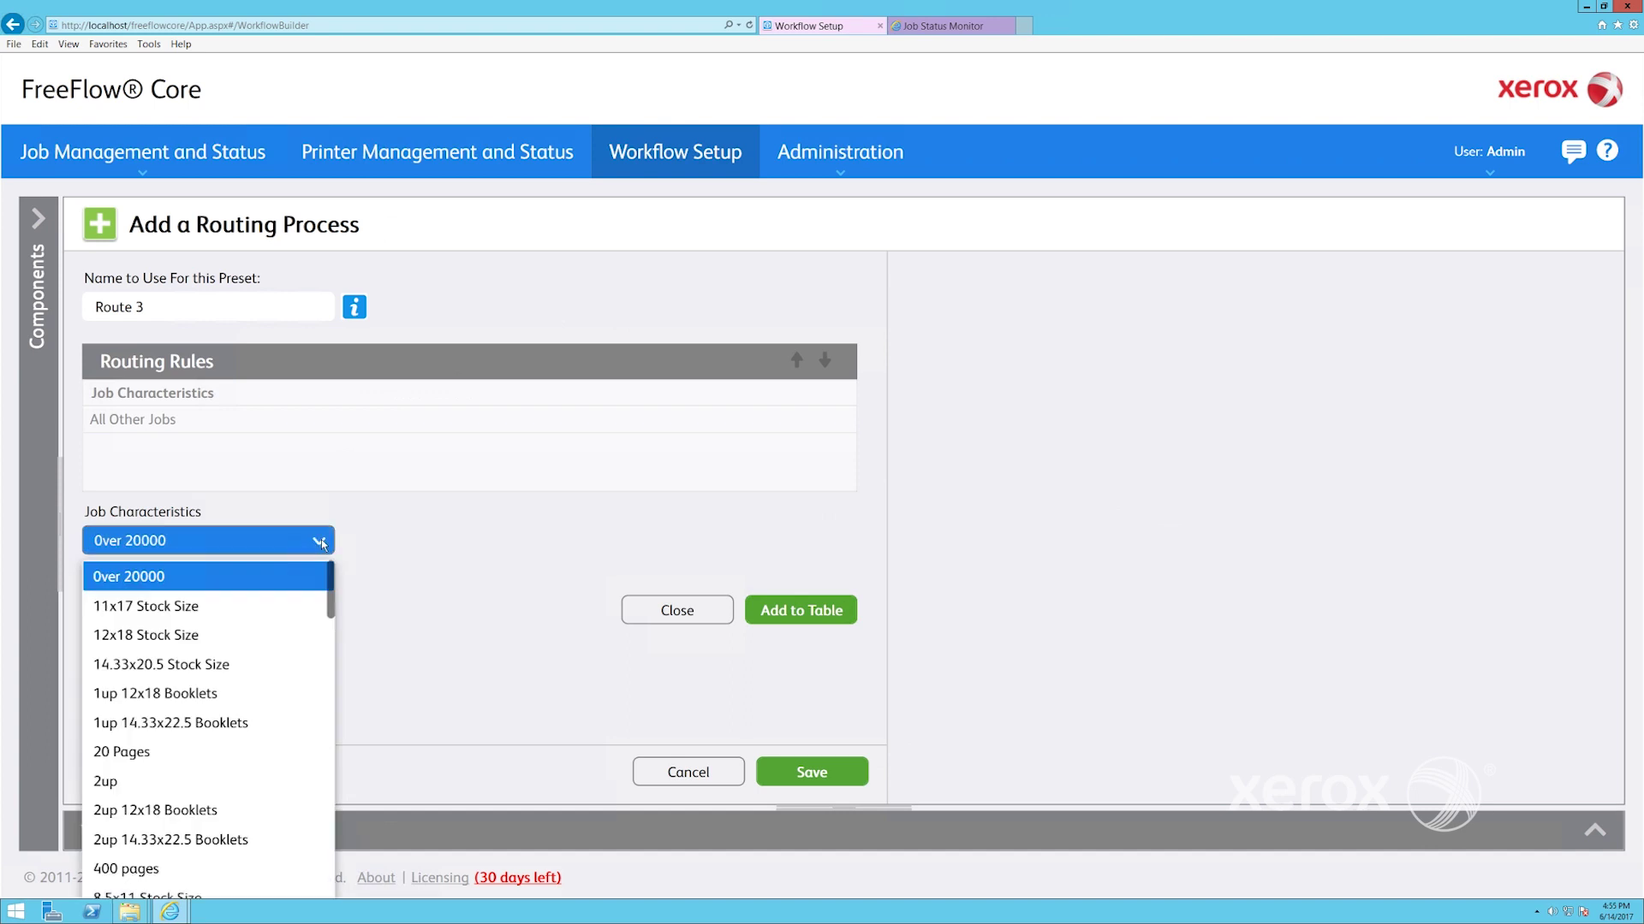
{"action": "scroll", "coordinate": [332, 688], "scroll_direction": "down", "scroll_amount": 15}
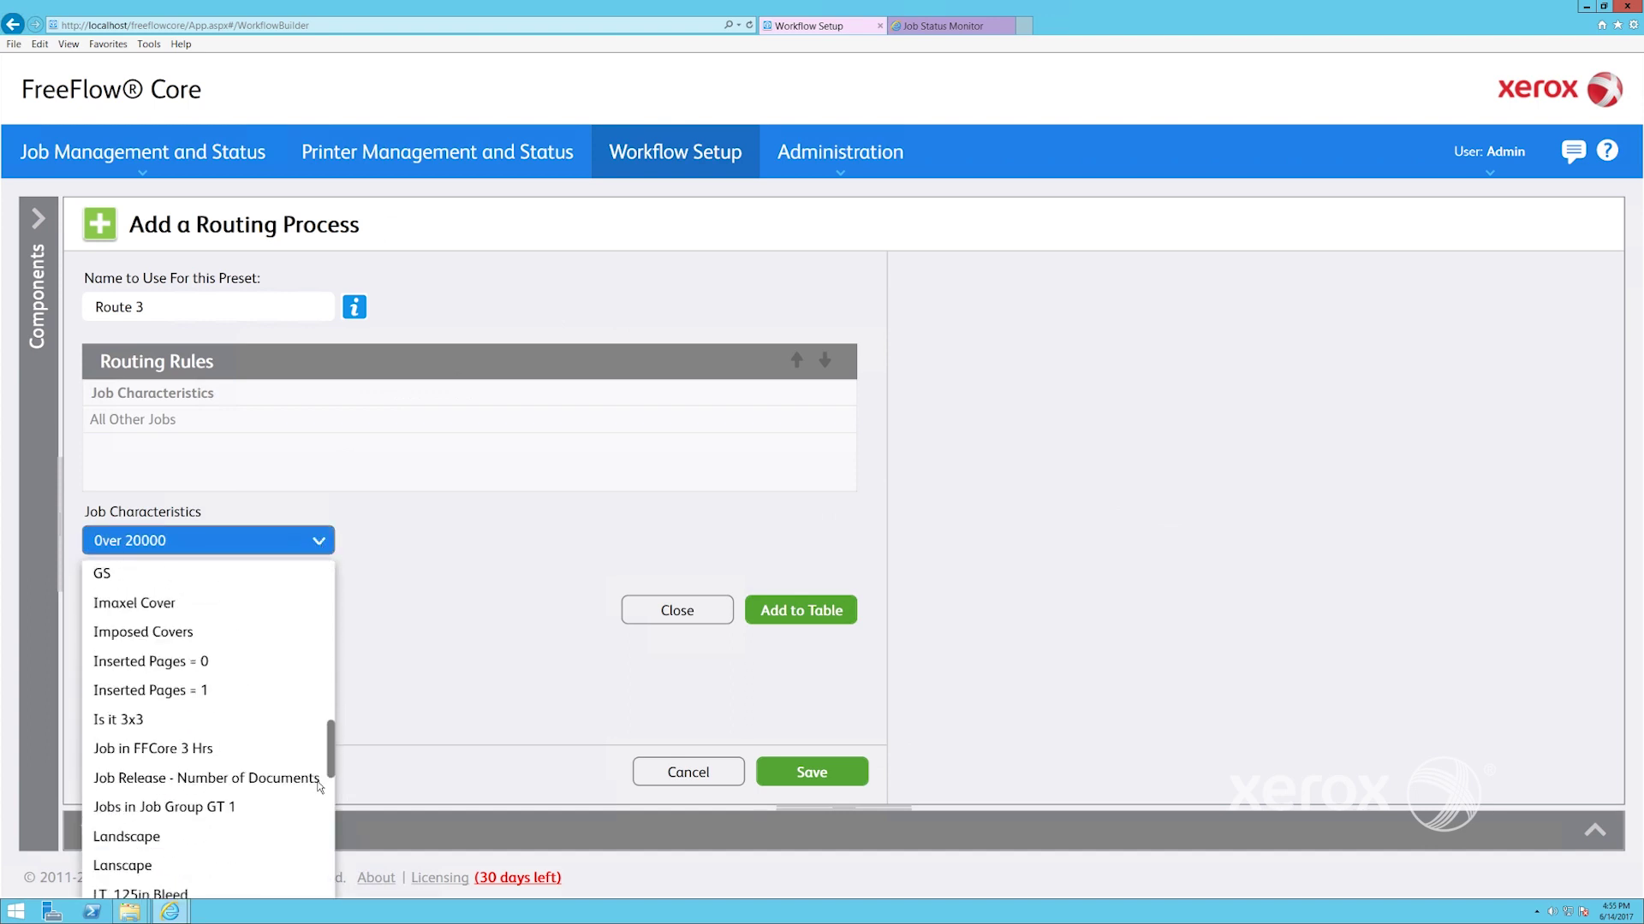
{"action": "left_click", "coordinate": [190, 829]}
{"action": "left_click", "coordinate": [801, 610]}
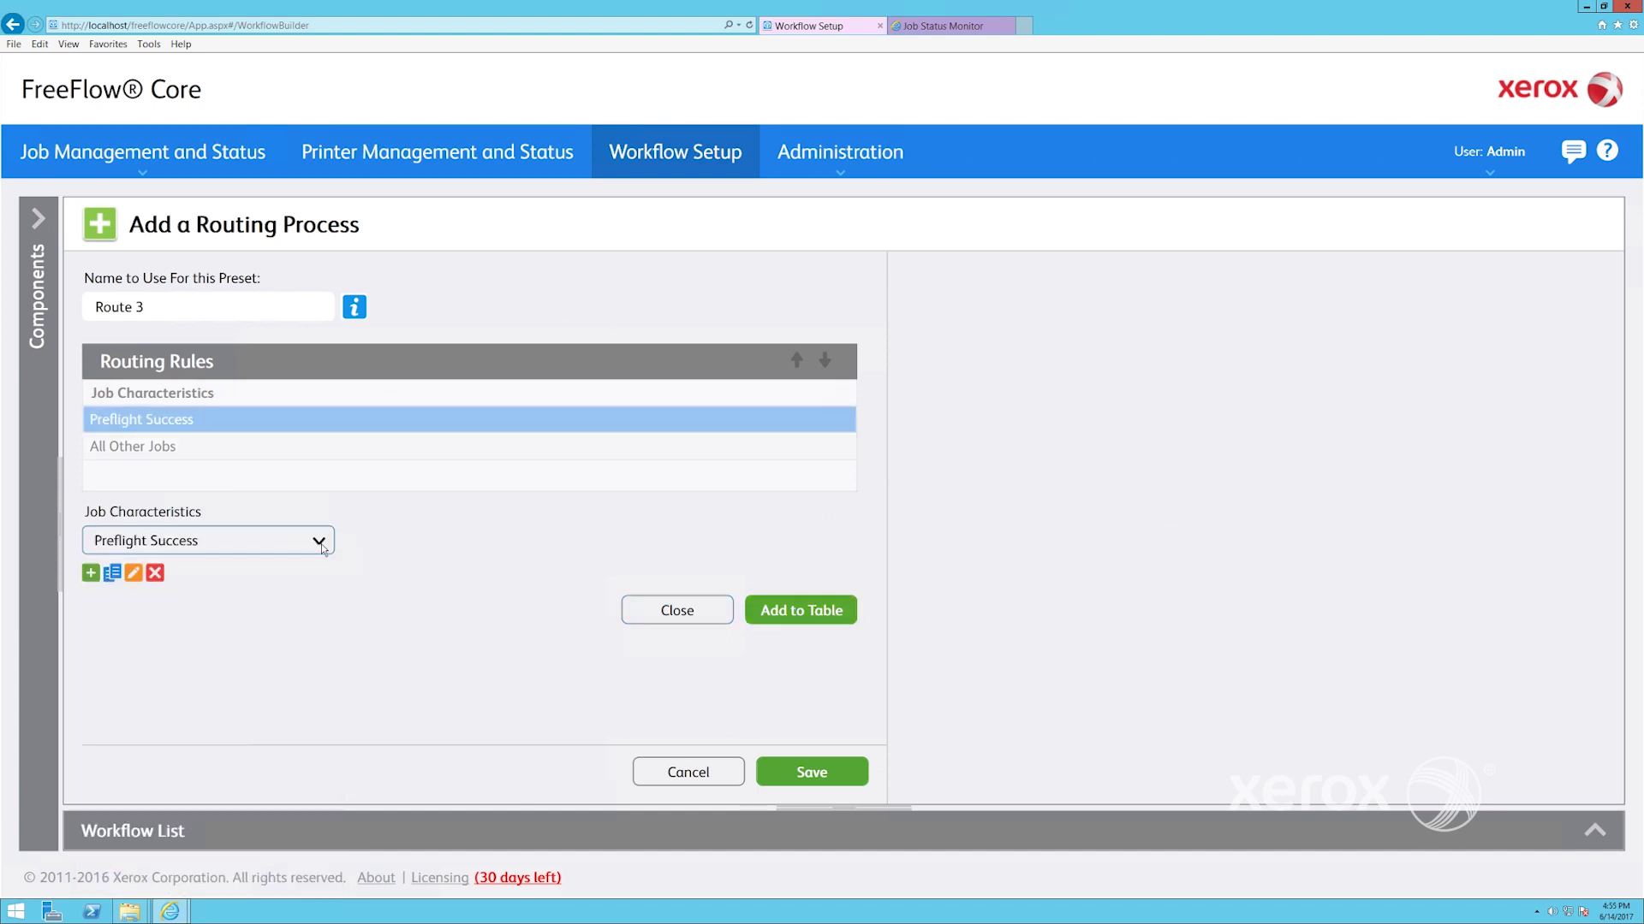
Add Preflight Warning and Preflight Error rules, then save Route 3
{"action": "left_click", "coordinate": [322, 546]}
{"action": "left_click", "coordinate": [272, 852]}
{"action": "left_click", "coordinate": [784, 622]}
{"action": "left_click", "coordinate": [319, 549]}
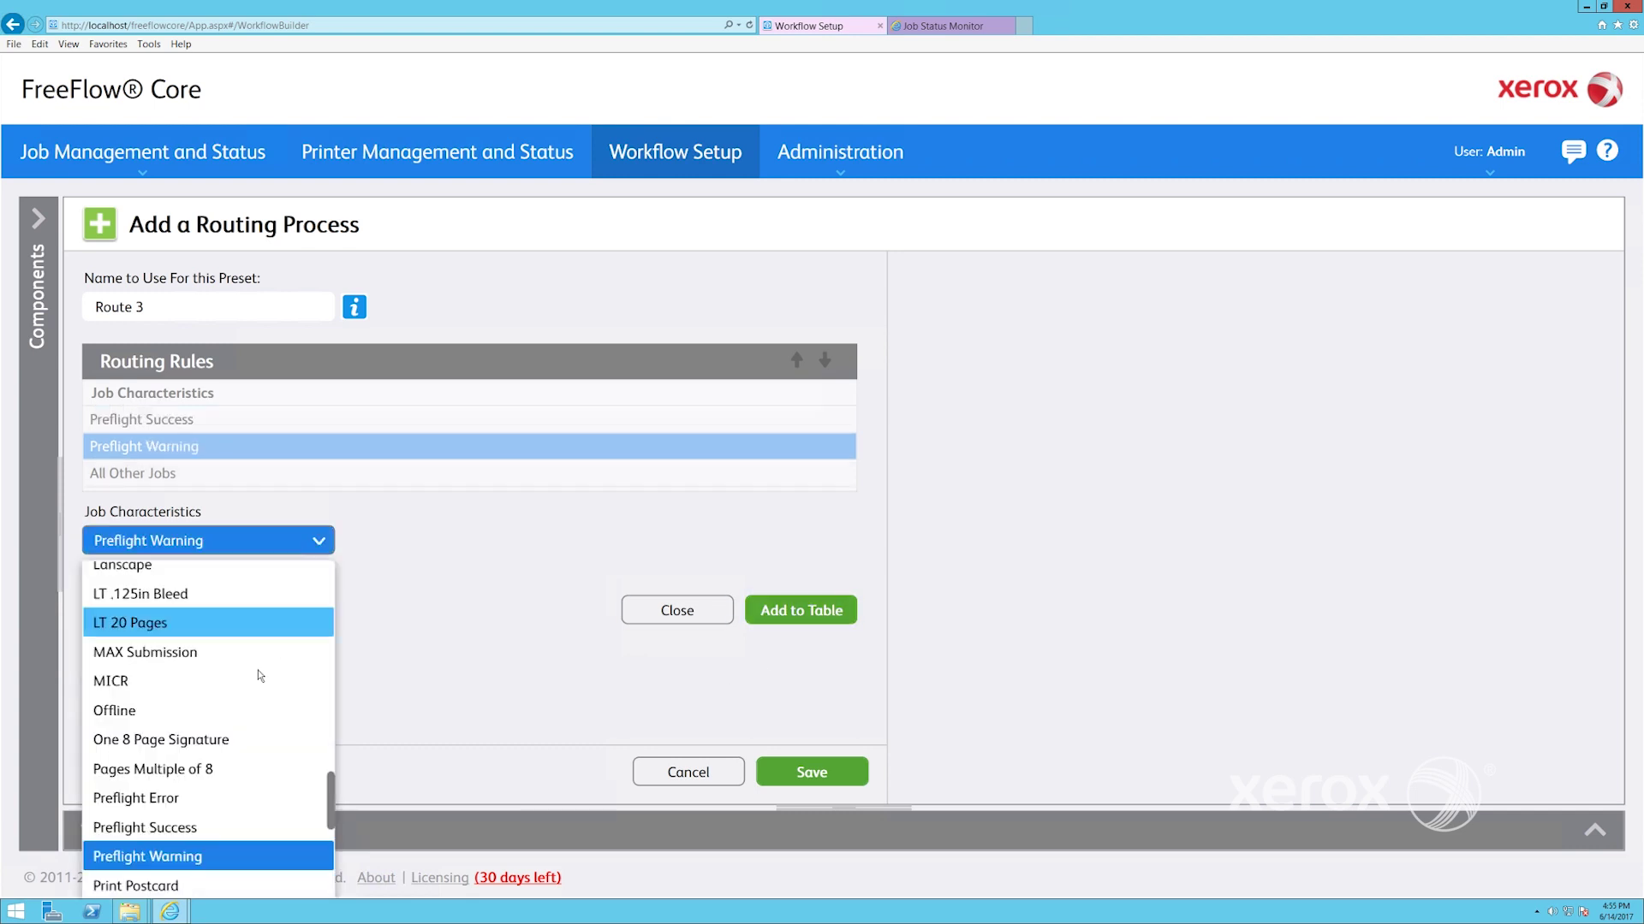
{"action": "left_click", "coordinate": [189, 796]}
{"action": "left_click", "coordinate": [800, 622]}
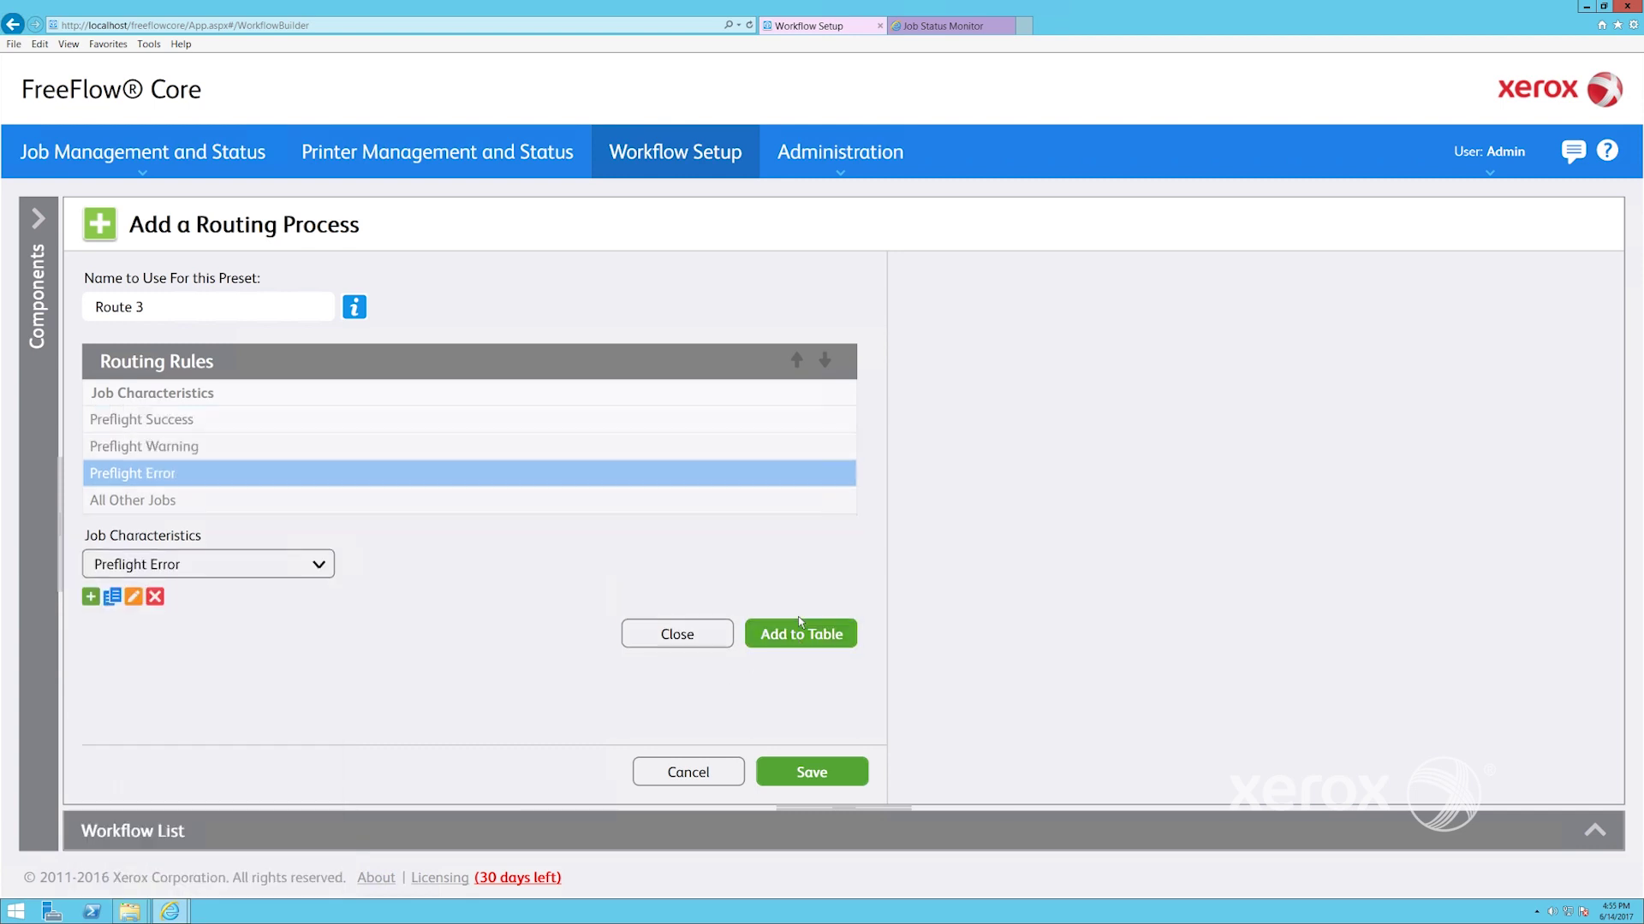
{"action": "left_click", "coordinate": [802, 773]}
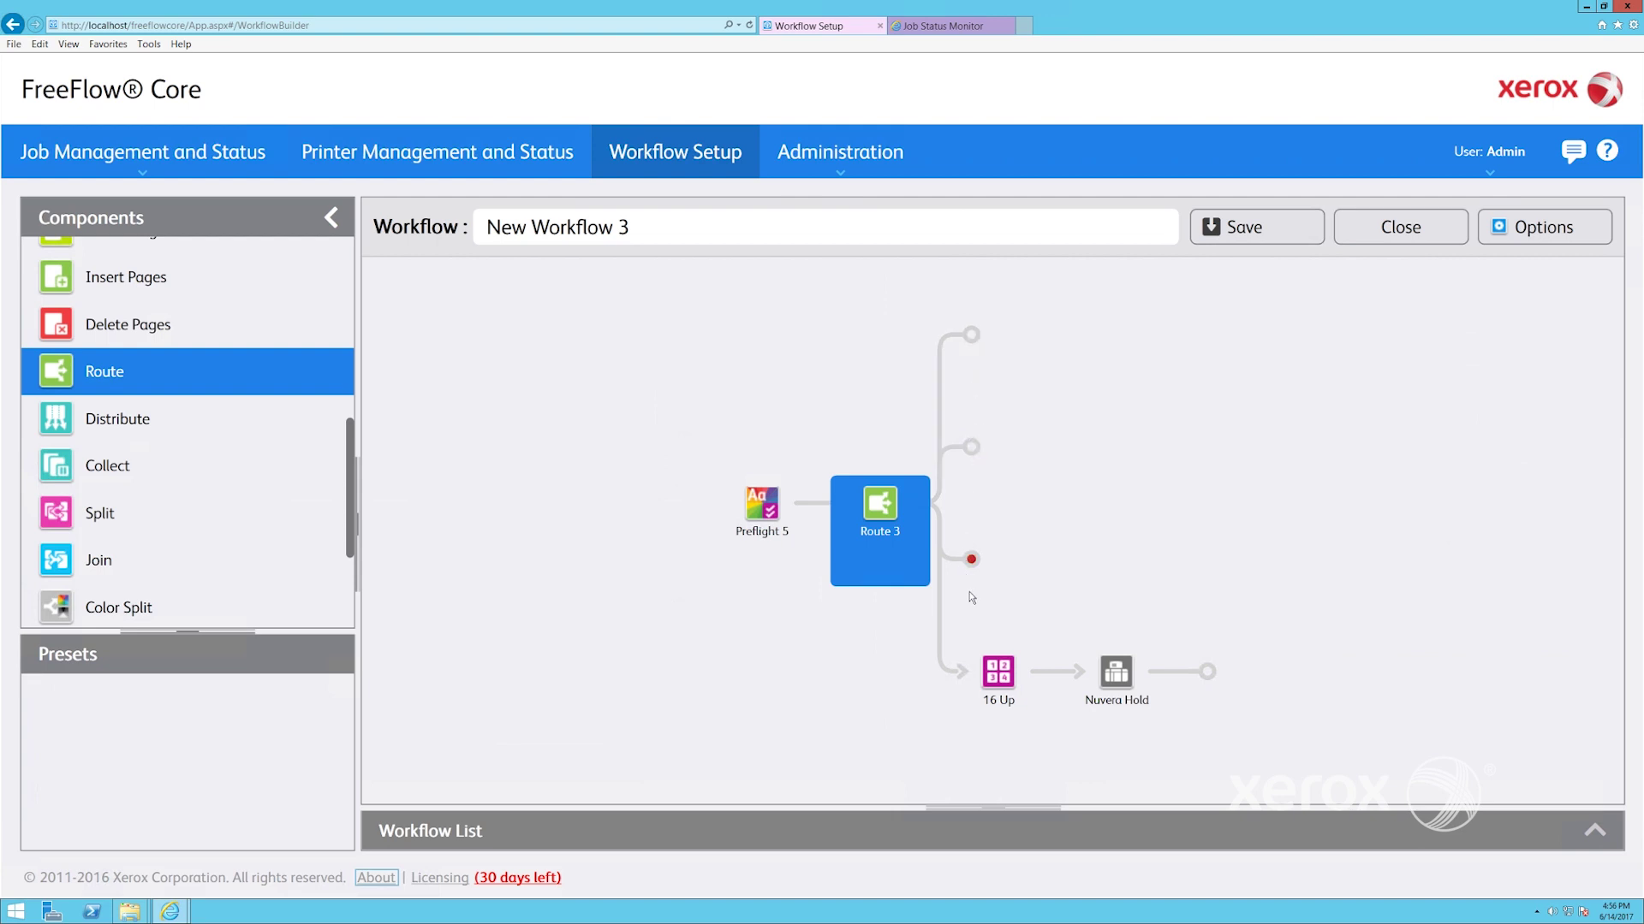
Check Route 3's branch conditions from its options menu
{"action": "mouse_move", "coordinate": [967, 675]}
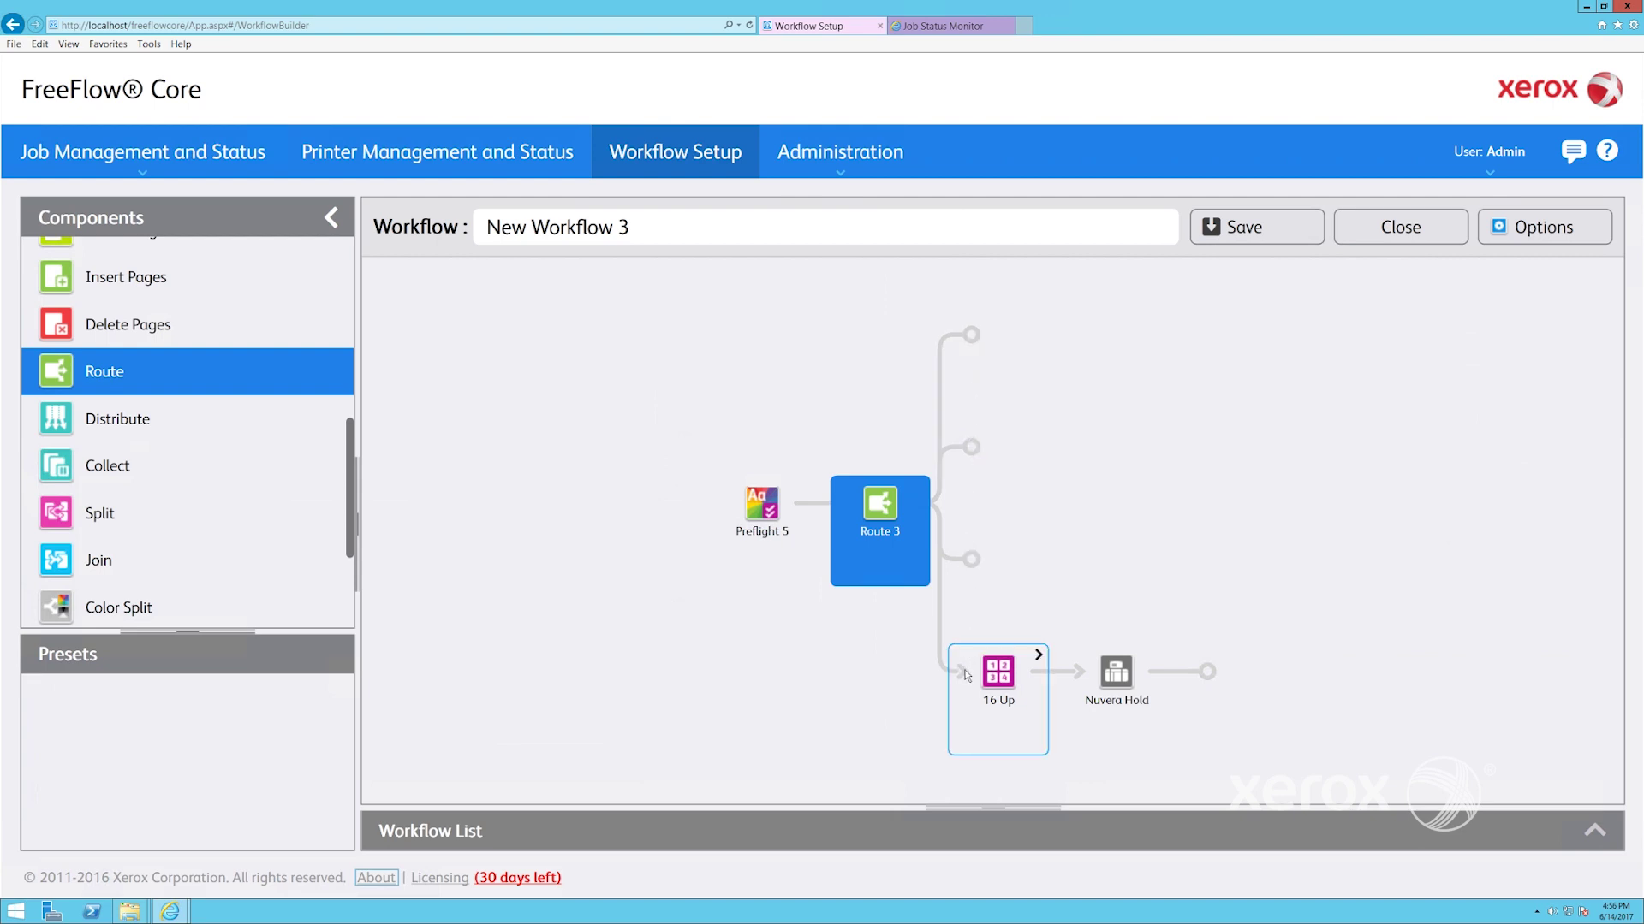
{"action": "left_click", "coordinate": [924, 490]}
{"action": "mouse_move", "coordinate": [1008, 614]}
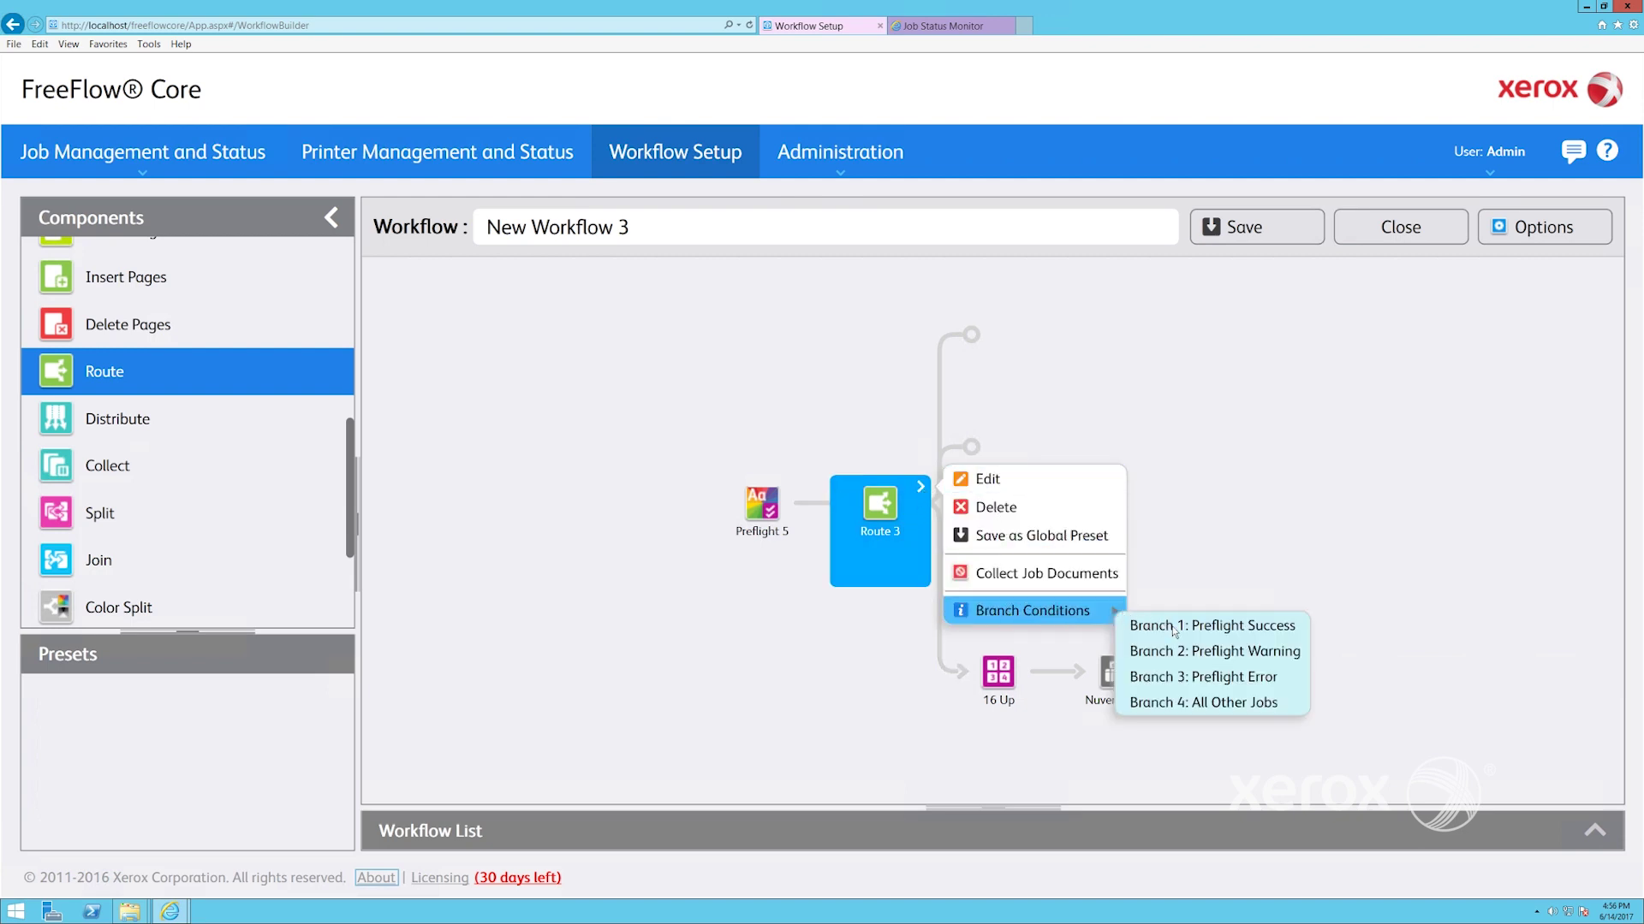
{"action": "left_click", "coordinate": [1189, 704]}
Move 16 Up and Nuvera Hold onto Route 3's top Preflight Success branch
{"action": "left_click", "coordinate": [998, 672]}
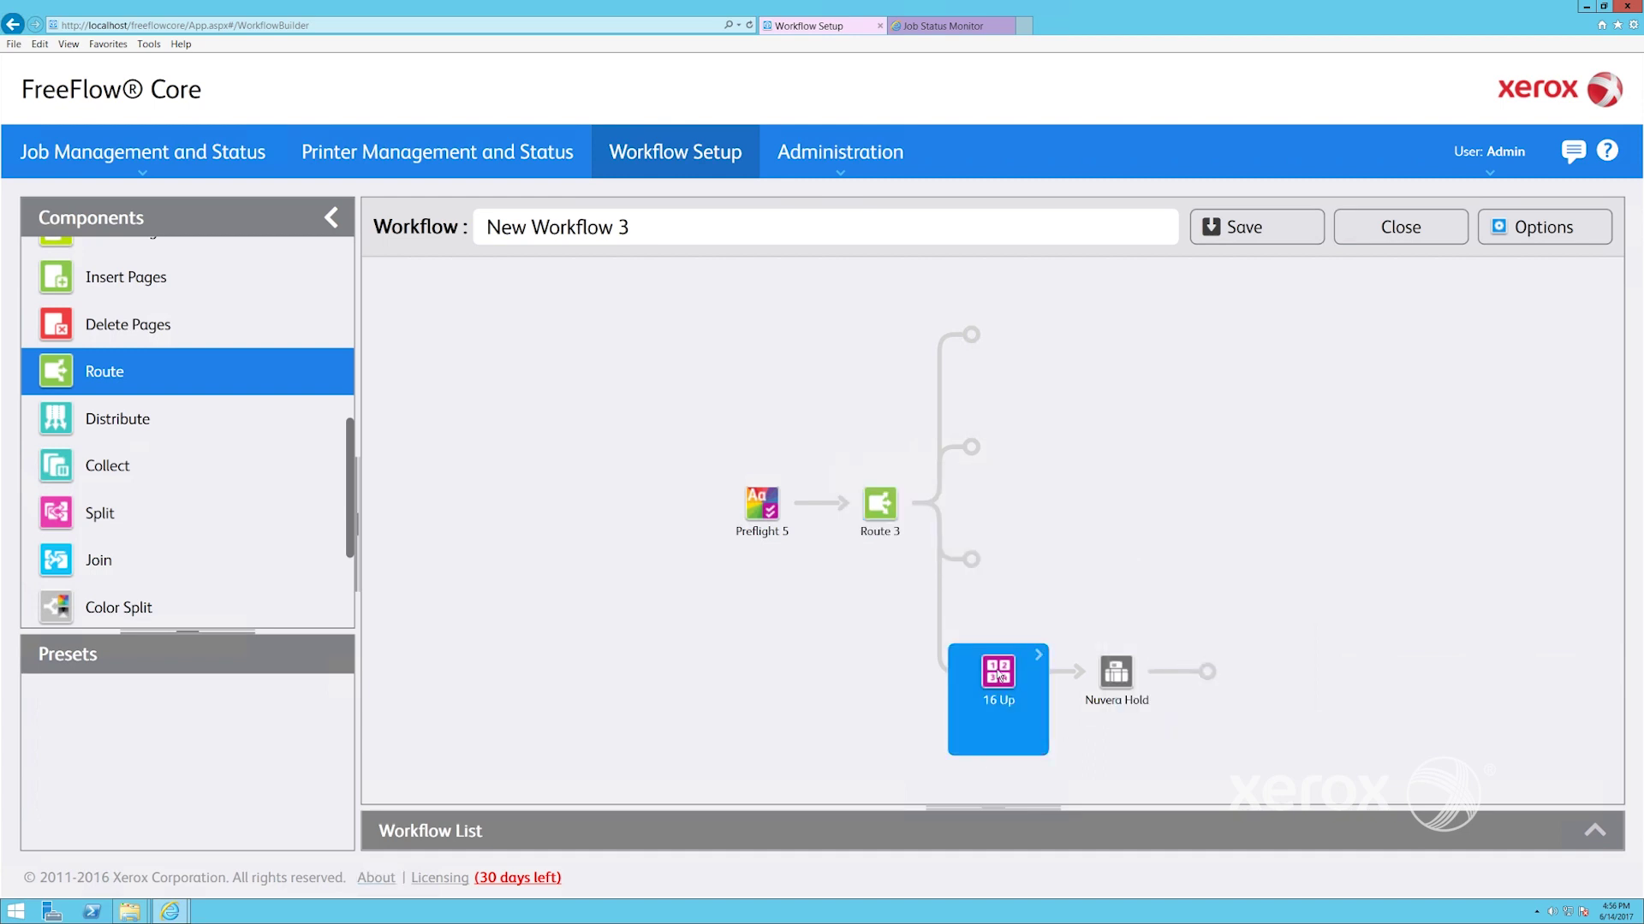
{"action": "left_click_drag", "start_coordinate": [1001, 651], "coordinate": [989, 332]}
{"action": "left_click_drag", "start_coordinate": [1079, 675], "coordinate": [1168, 334]}
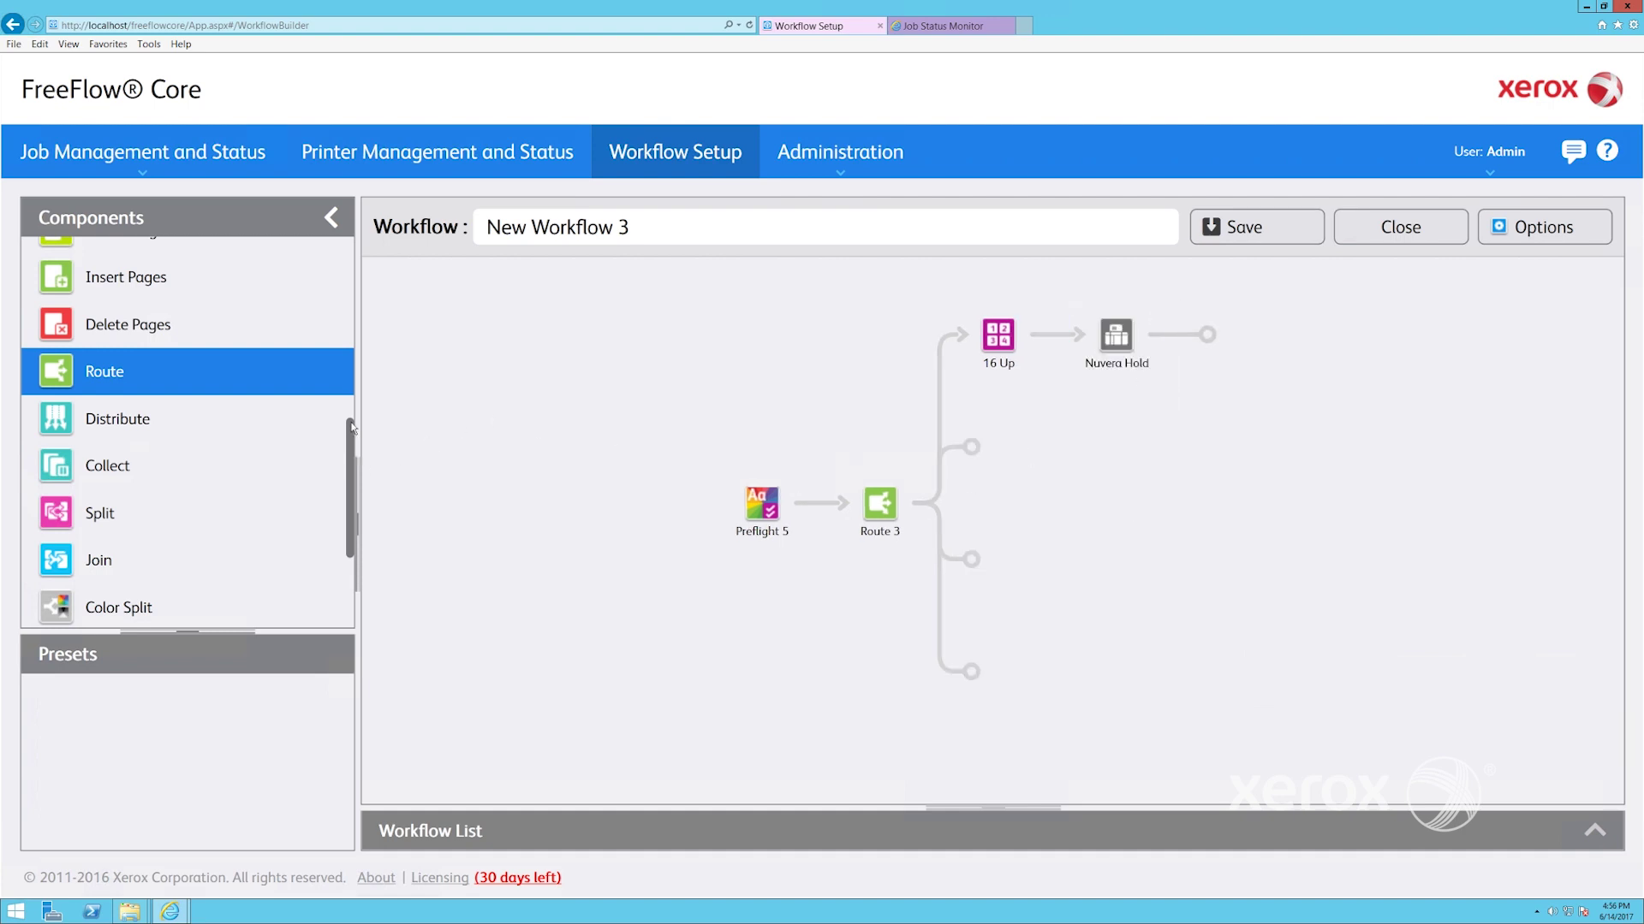
{"action": "left_click_drag", "start_coordinate": [350, 428], "coordinate": [334, 266]}
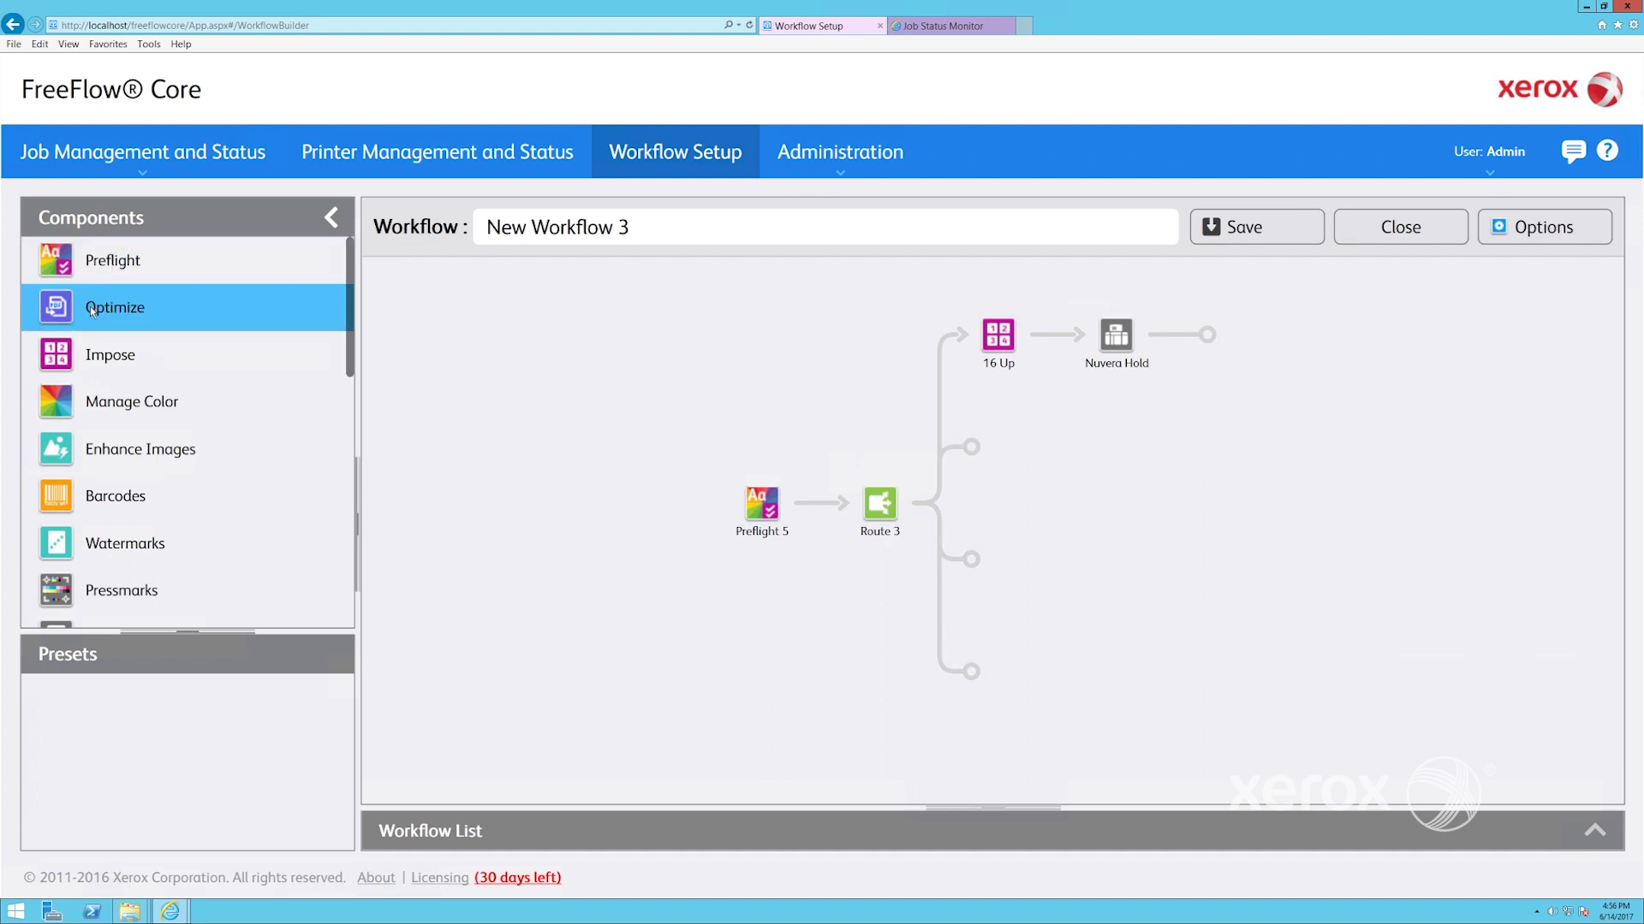
Add an Add Bleed step on Route 3's second branch and loop it back into Preflight 5
{"action": "left_click", "coordinate": [92, 309]}
{"action": "left_click", "coordinate": [120, 743]}
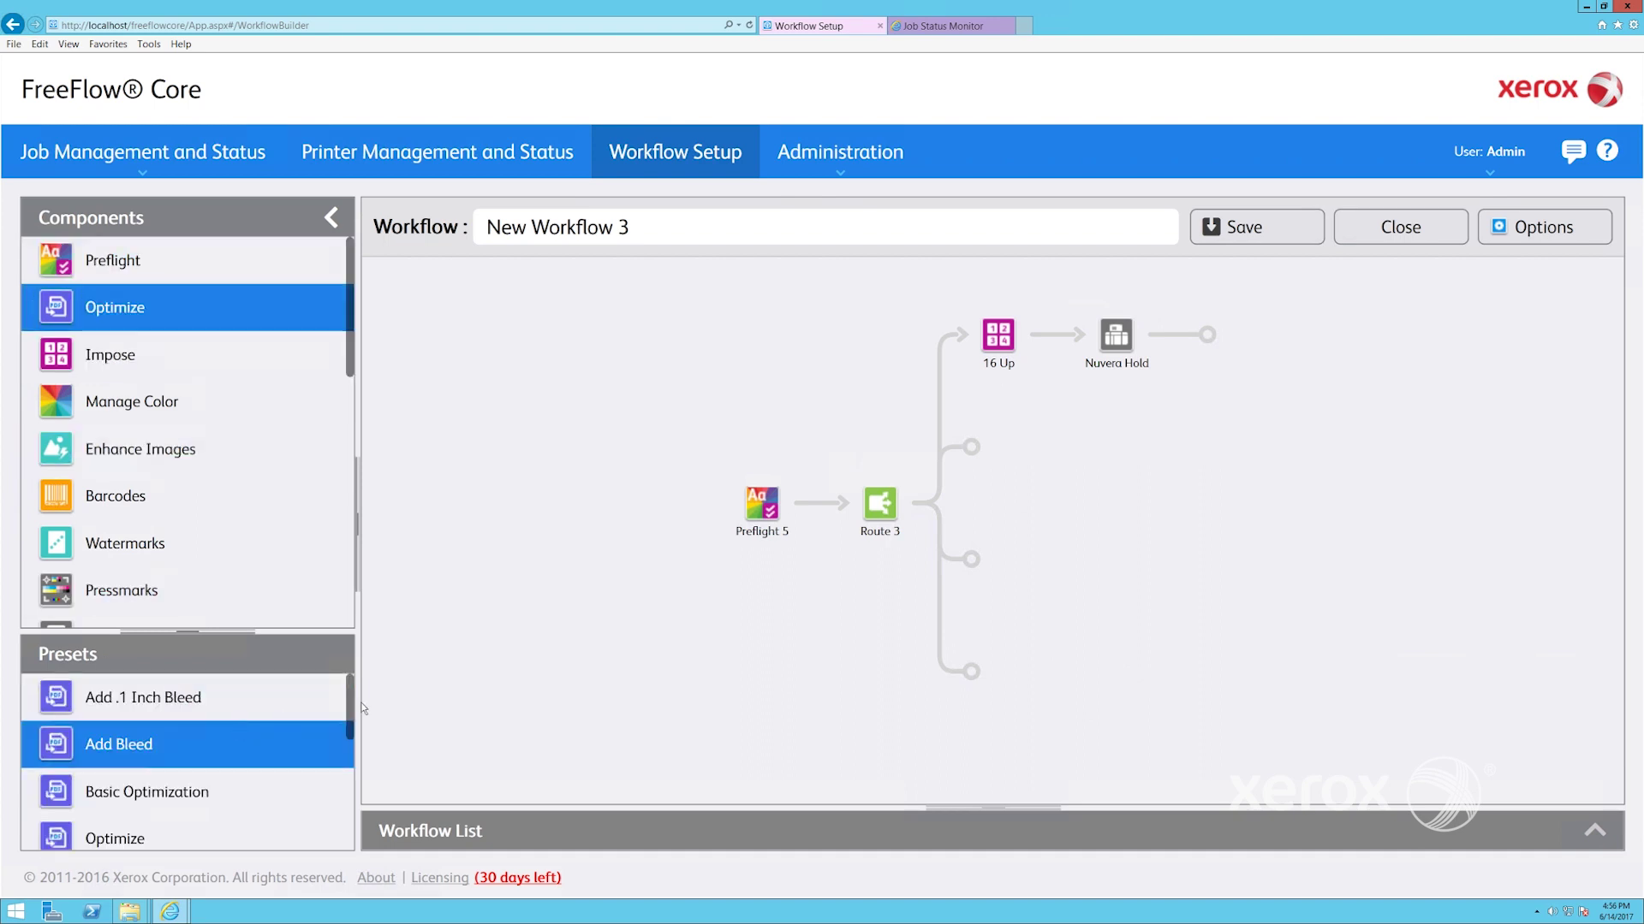
{"action": "left_click_drag", "start_coordinate": [363, 709], "coordinate": [998, 458]}
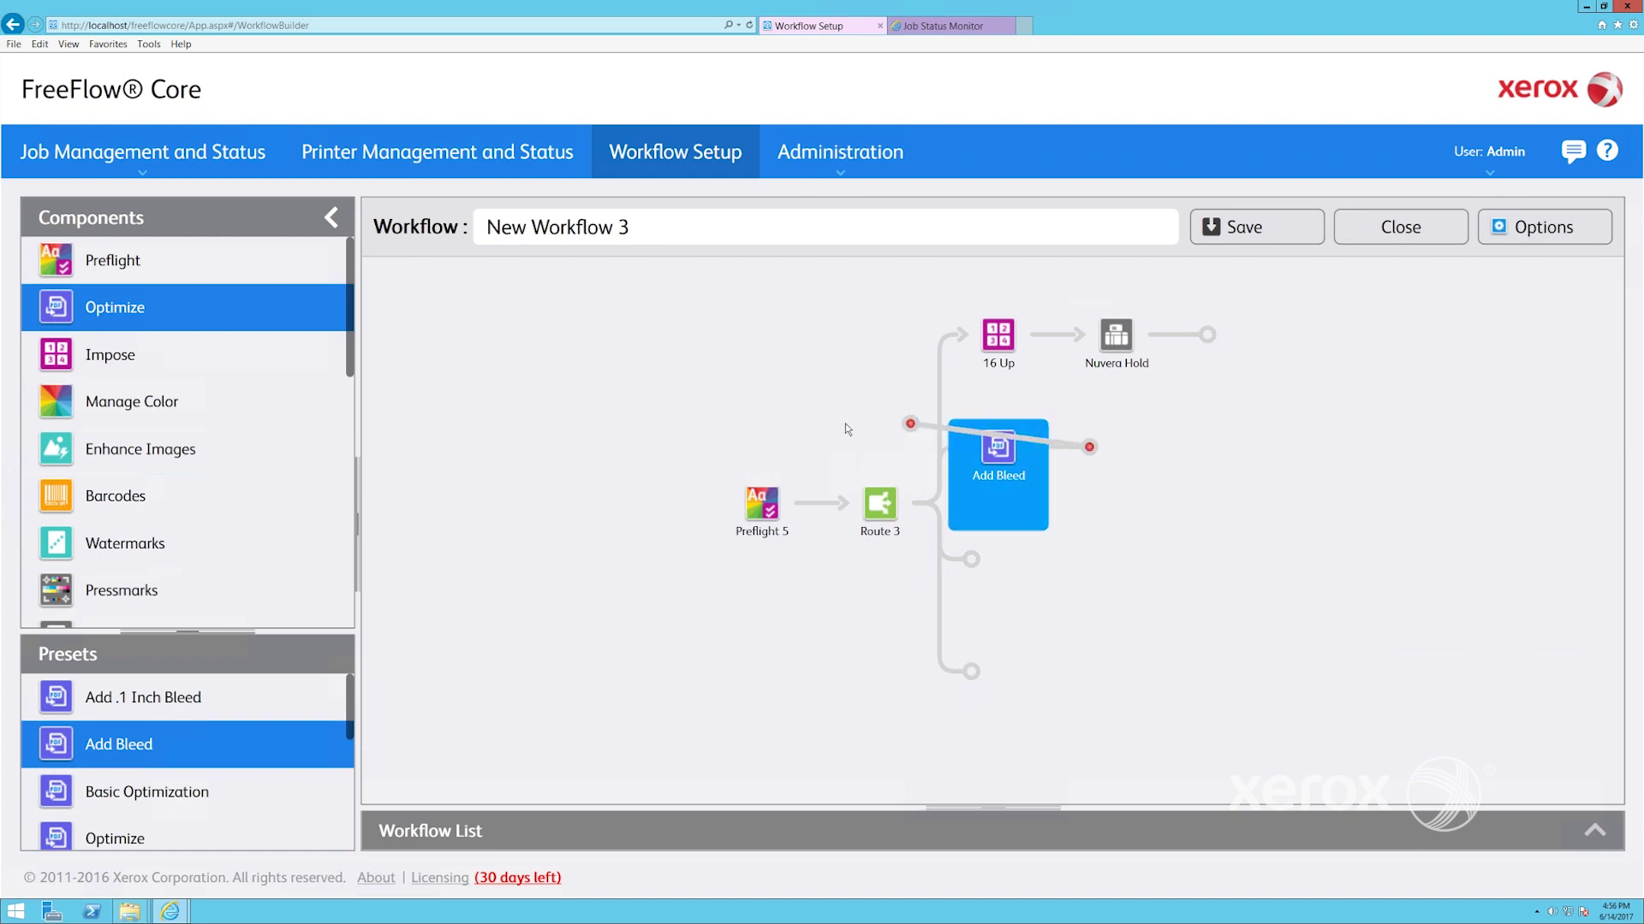
{"action": "left_click_drag", "start_coordinate": [846, 429], "coordinate": [758, 525]}
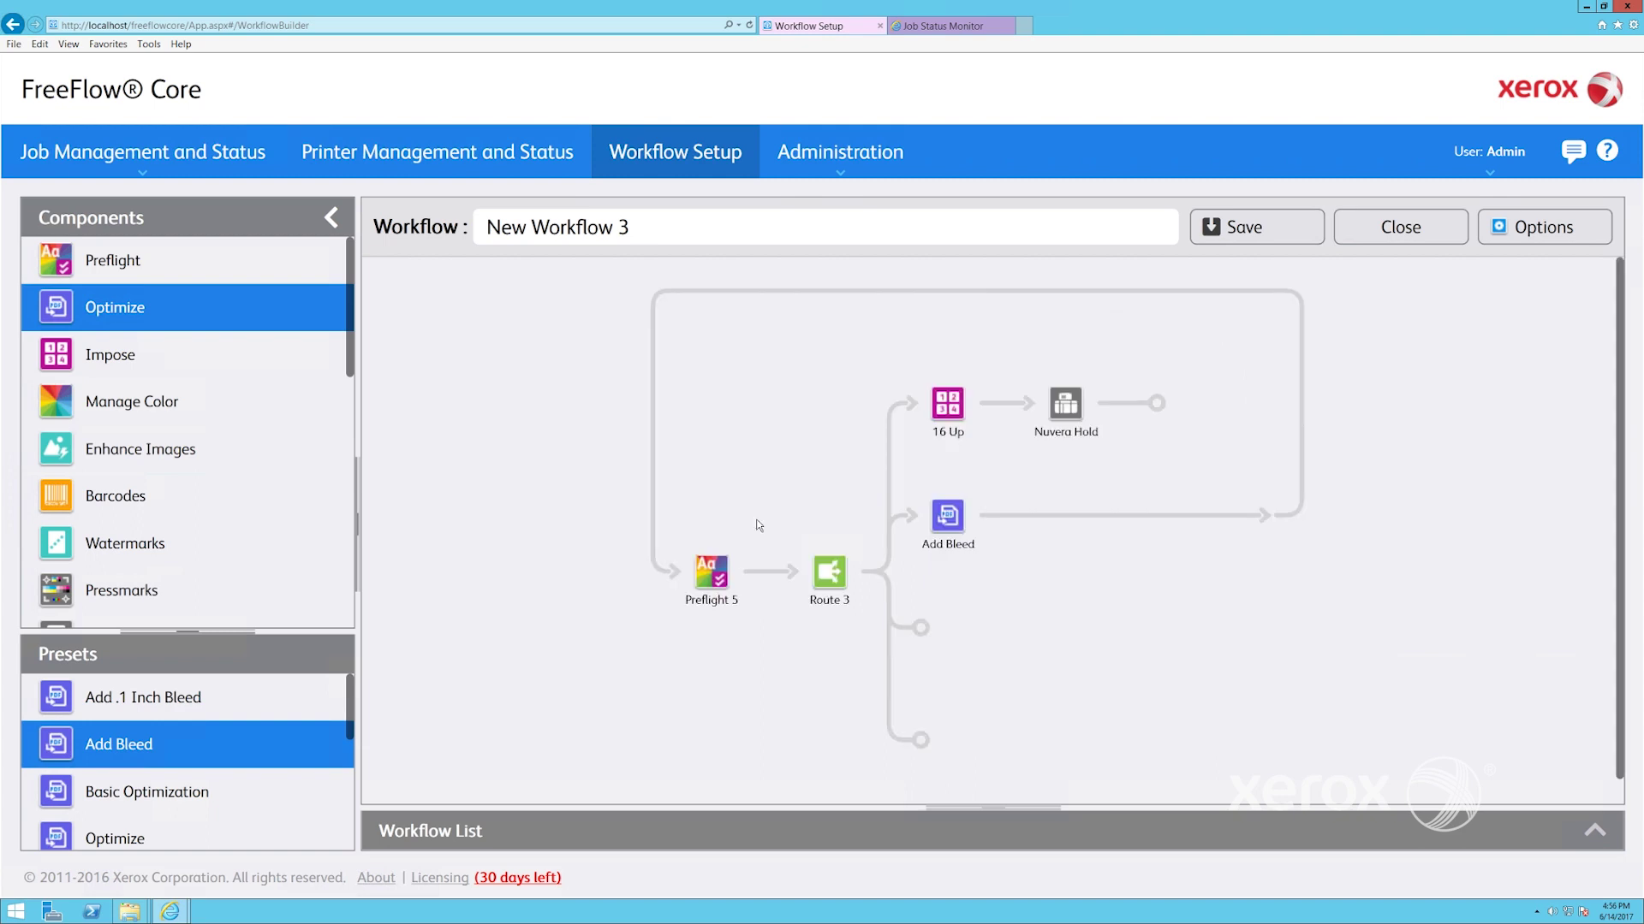
End Route 3's two empty branches with Return to CSR and Return to CSR (2) save steps
{"action": "scroll", "coordinate": [190, 622], "scroll_direction": "down", "scroll_amount": 10}
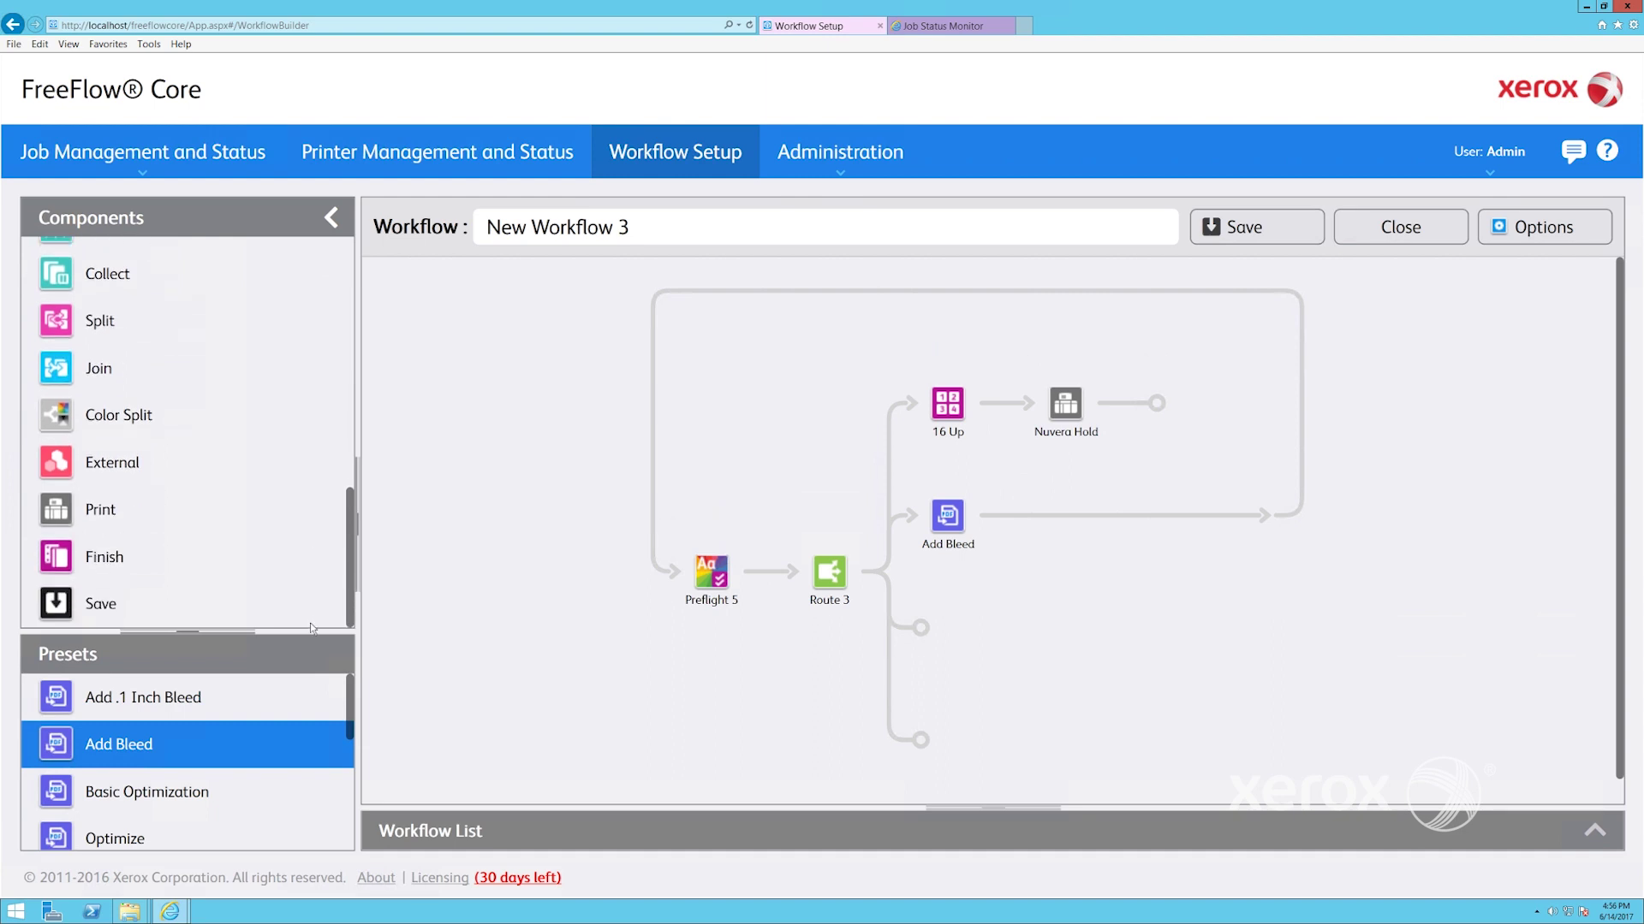
{"action": "left_click", "coordinate": [190, 621]}
{"action": "scroll", "coordinate": [355, 757], "scroll_direction": "down", "scroll_amount": 5}
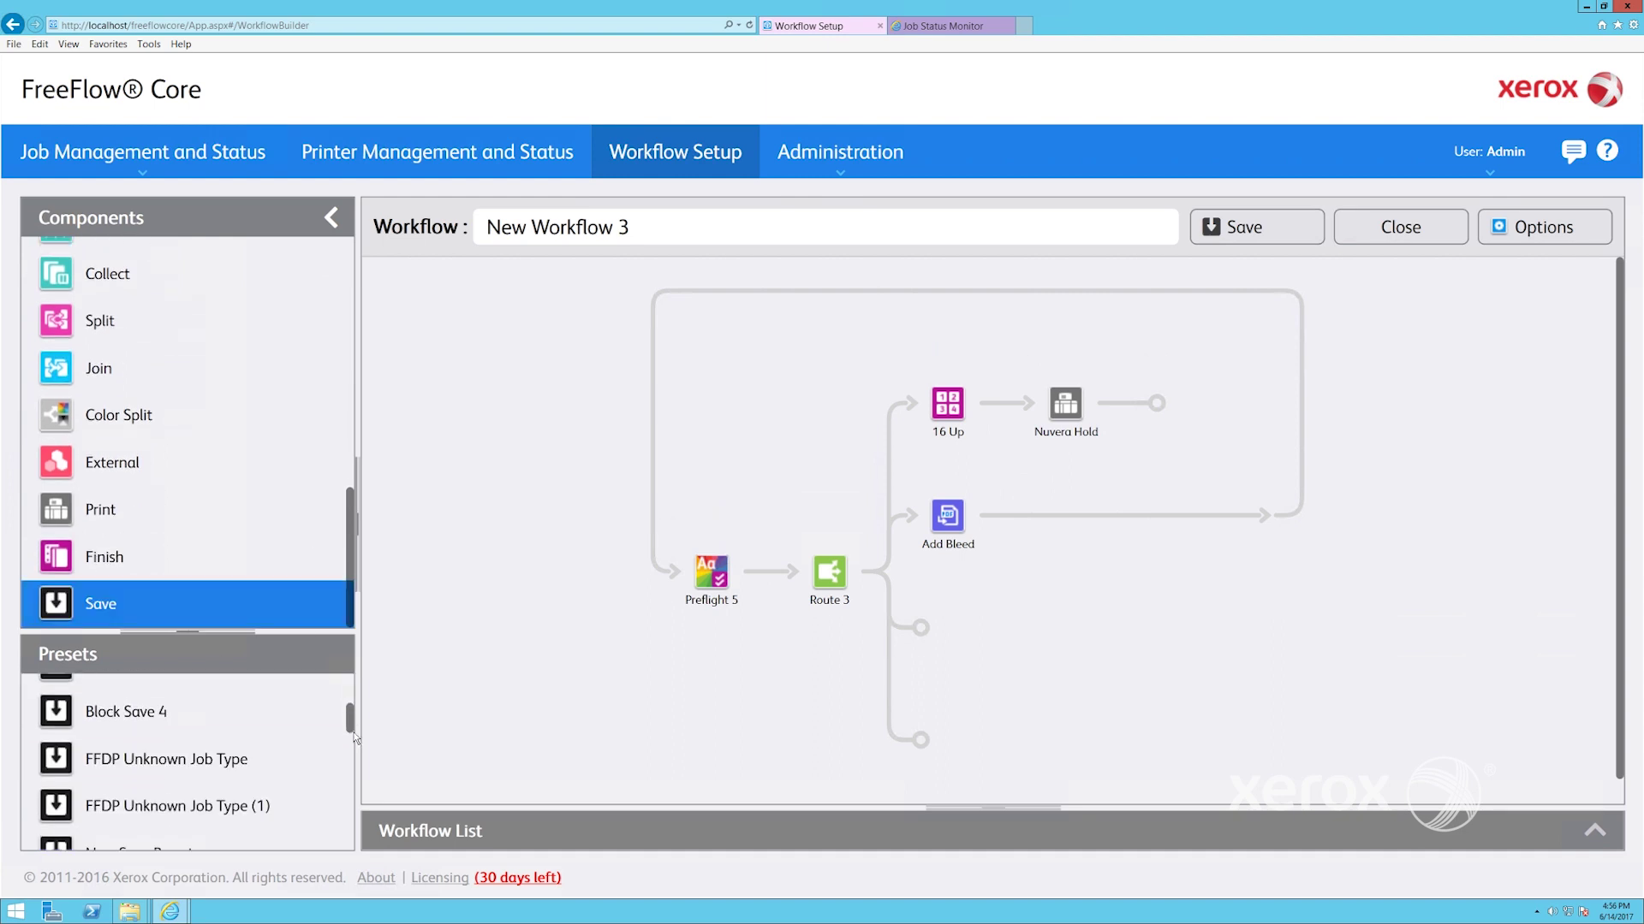
{"action": "scroll", "coordinate": [354, 757], "scroll_direction": "down", "scroll_amount": 2}
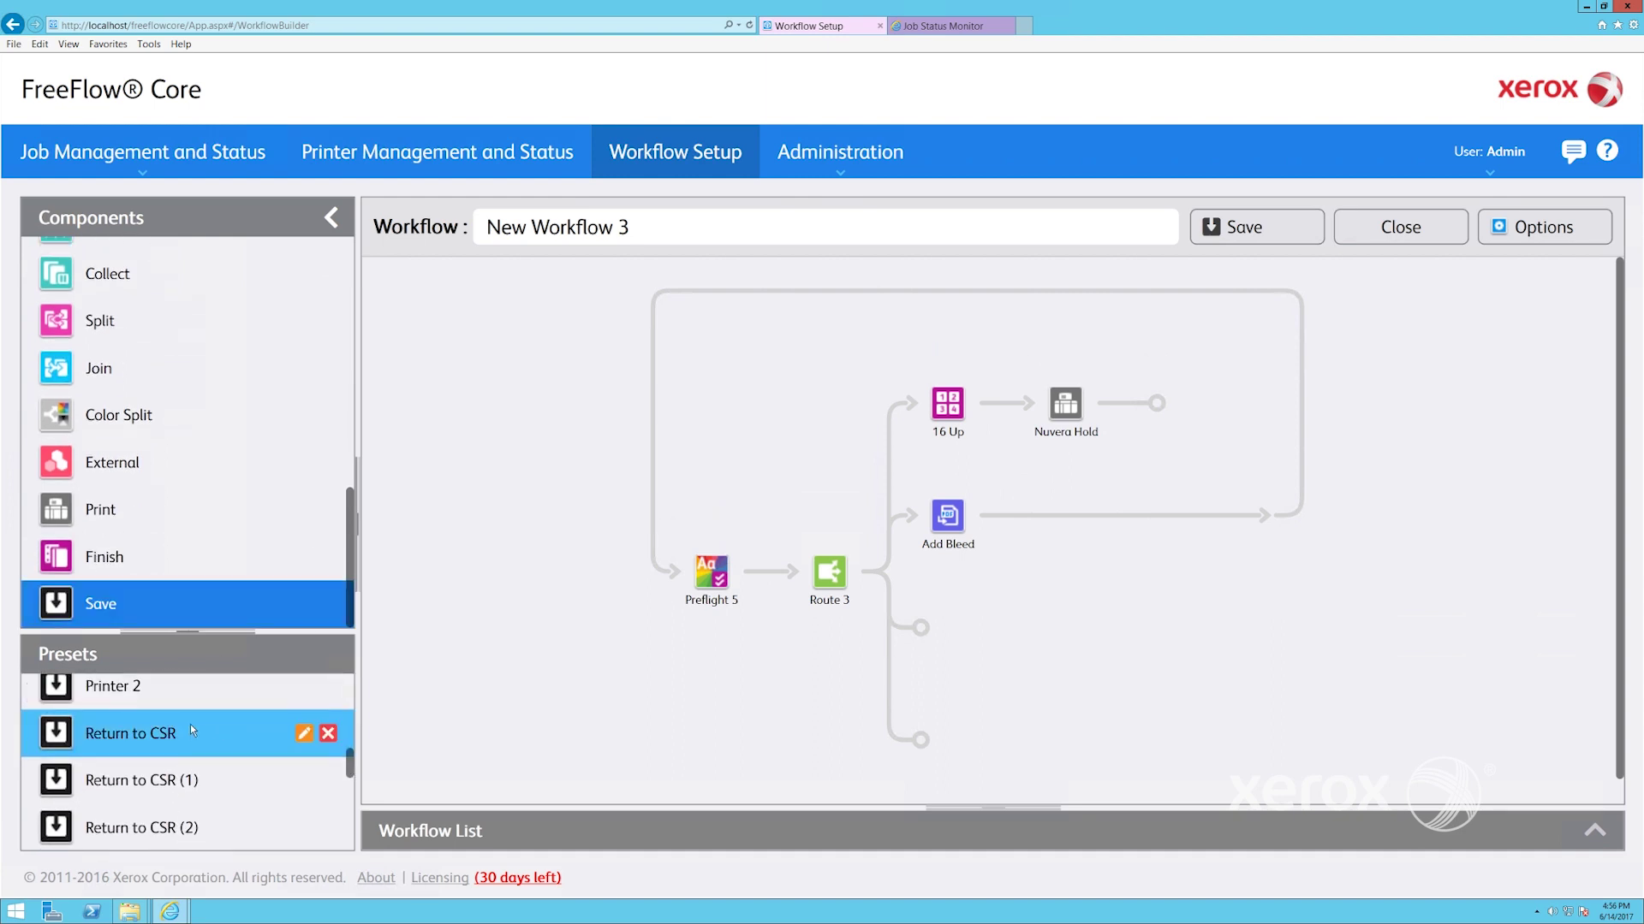
{"action": "left_click", "coordinate": [190, 724]}
{"action": "left_click", "coordinate": [923, 630]}
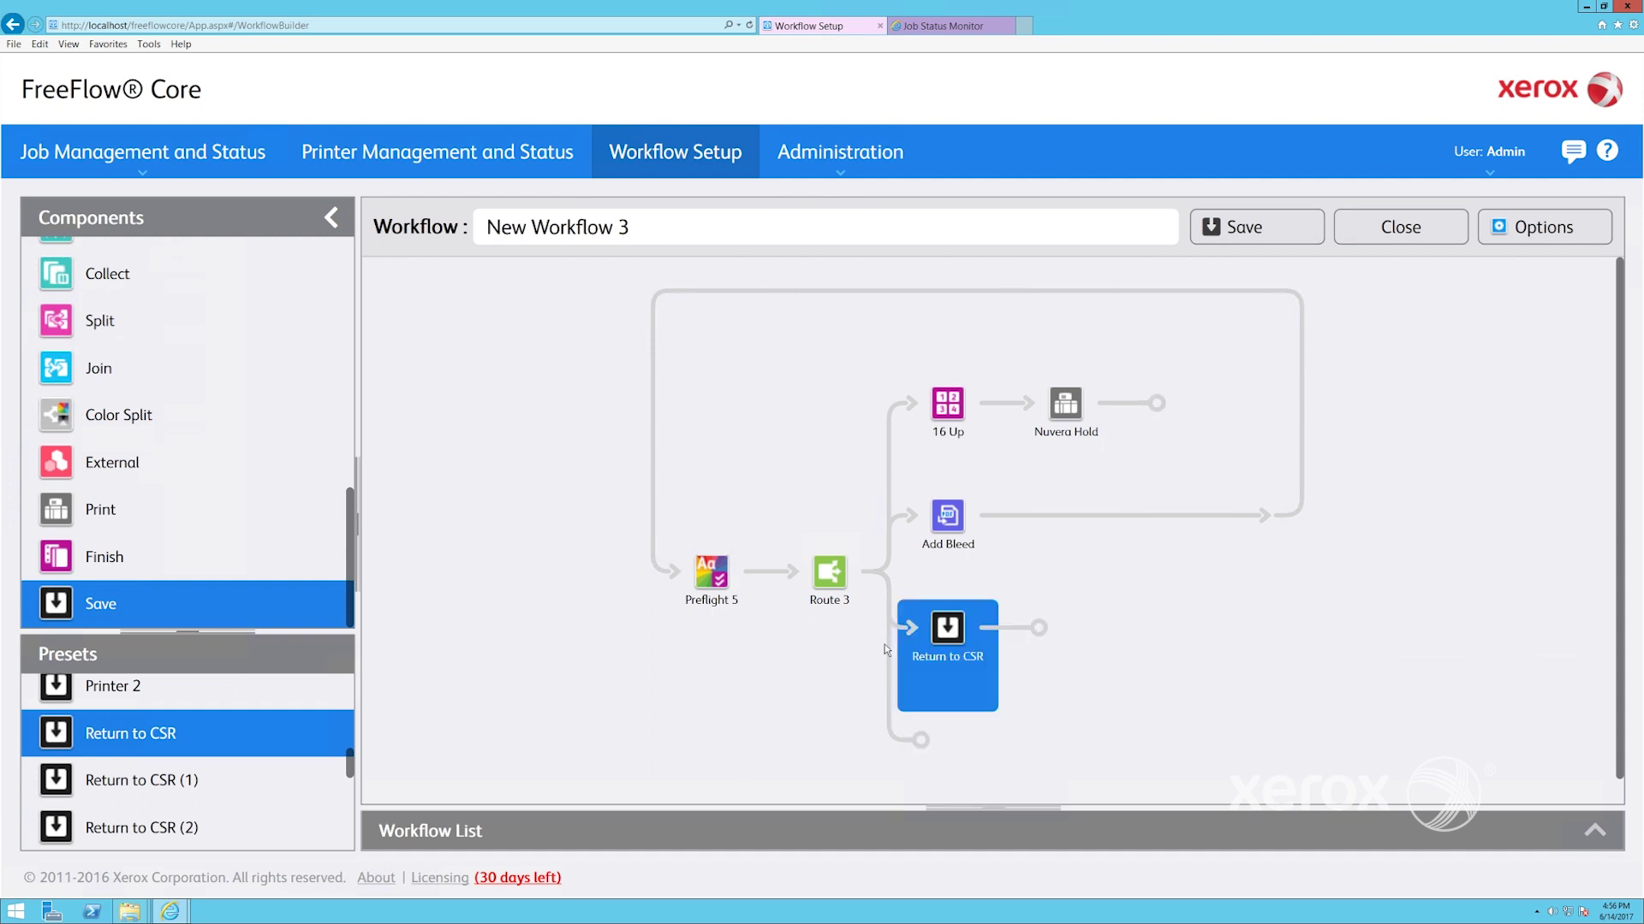
{"action": "left_click_drag", "start_coordinate": [187, 833], "coordinate": [934, 614]}
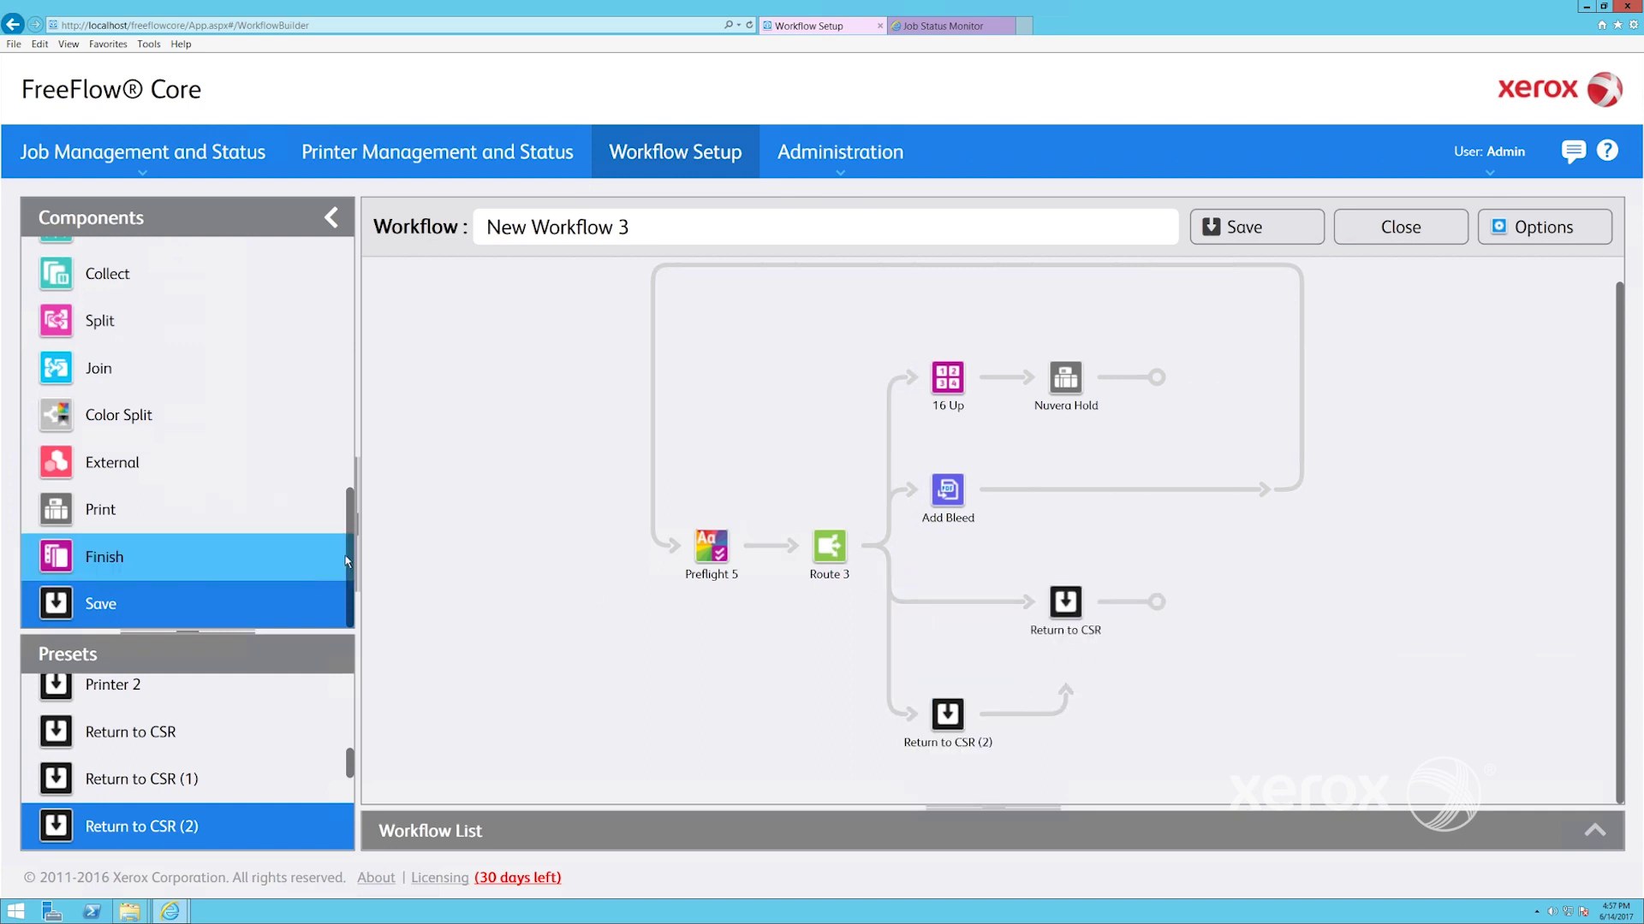
Insert a new Collect step just before 16 Up on Route 3
{"action": "left_click_drag", "start_coordinate": [347, 561], "coordinate": [356, 439]}
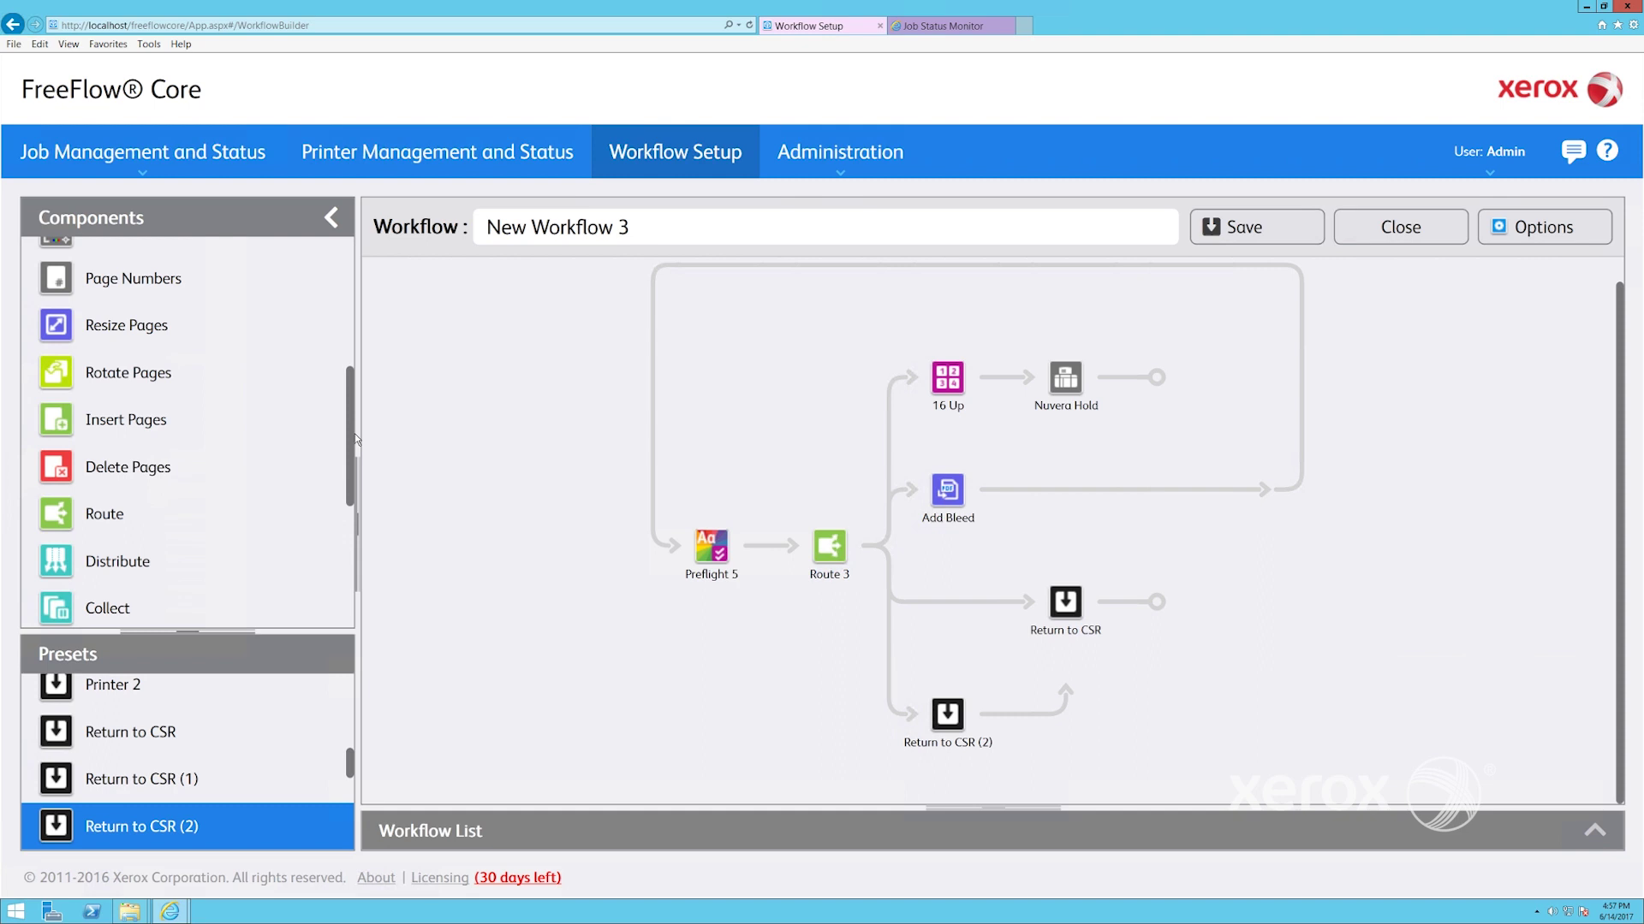
{"action": "left_click", "coordinate": [99, 610]}
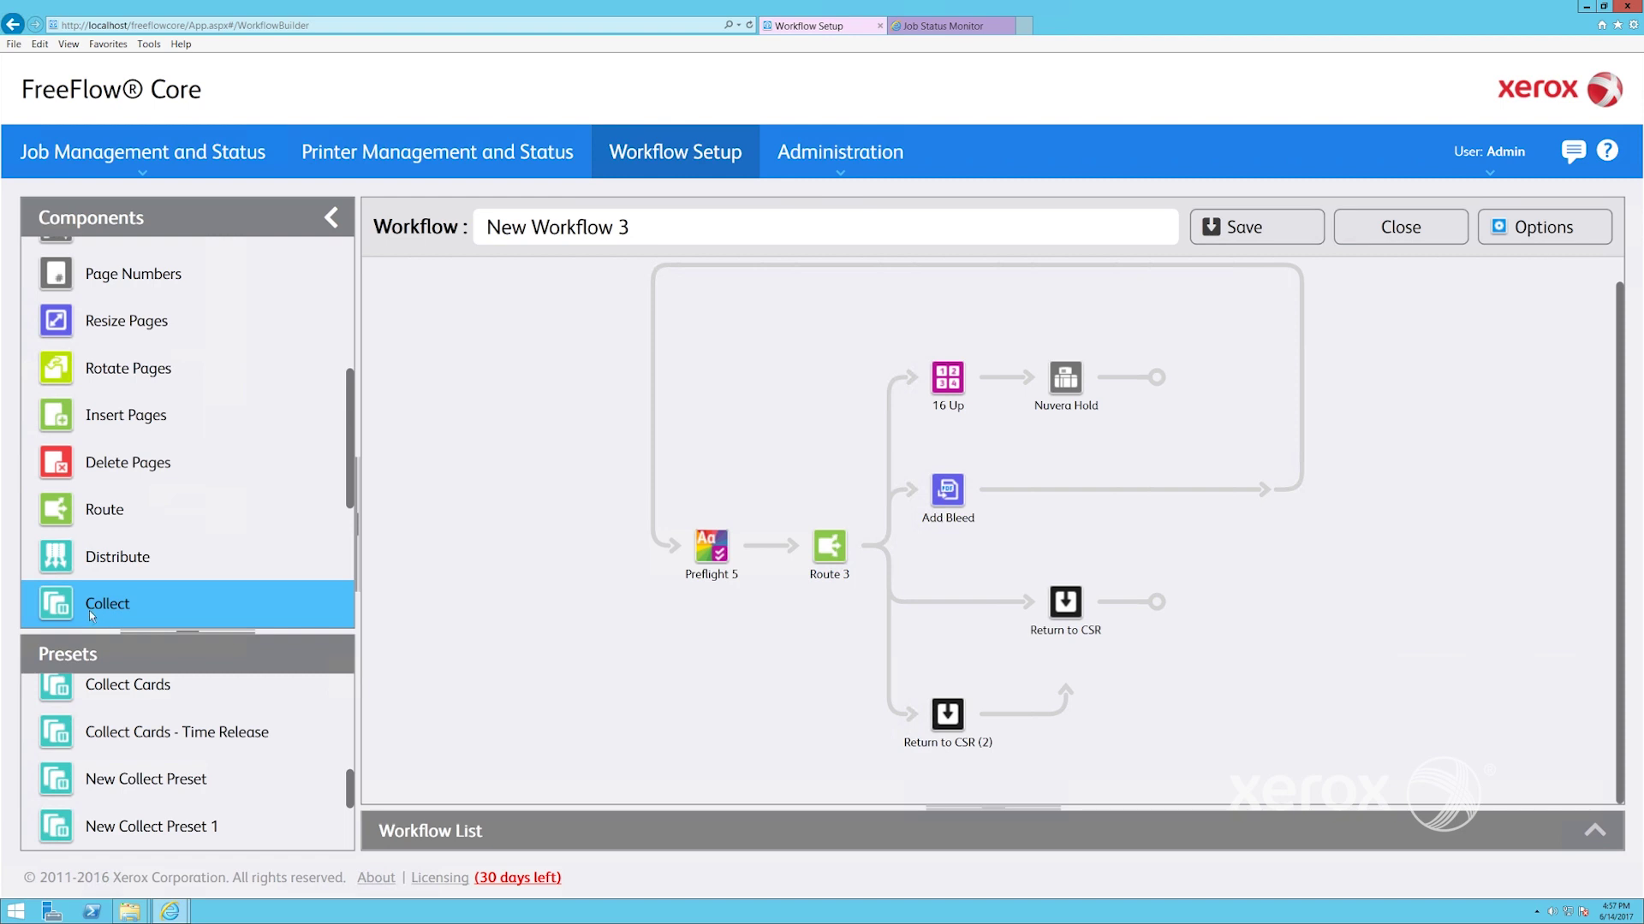
{"action": "left_click_drag", "start_coordinate": [91, 614], "coordinate": [948, 397]}
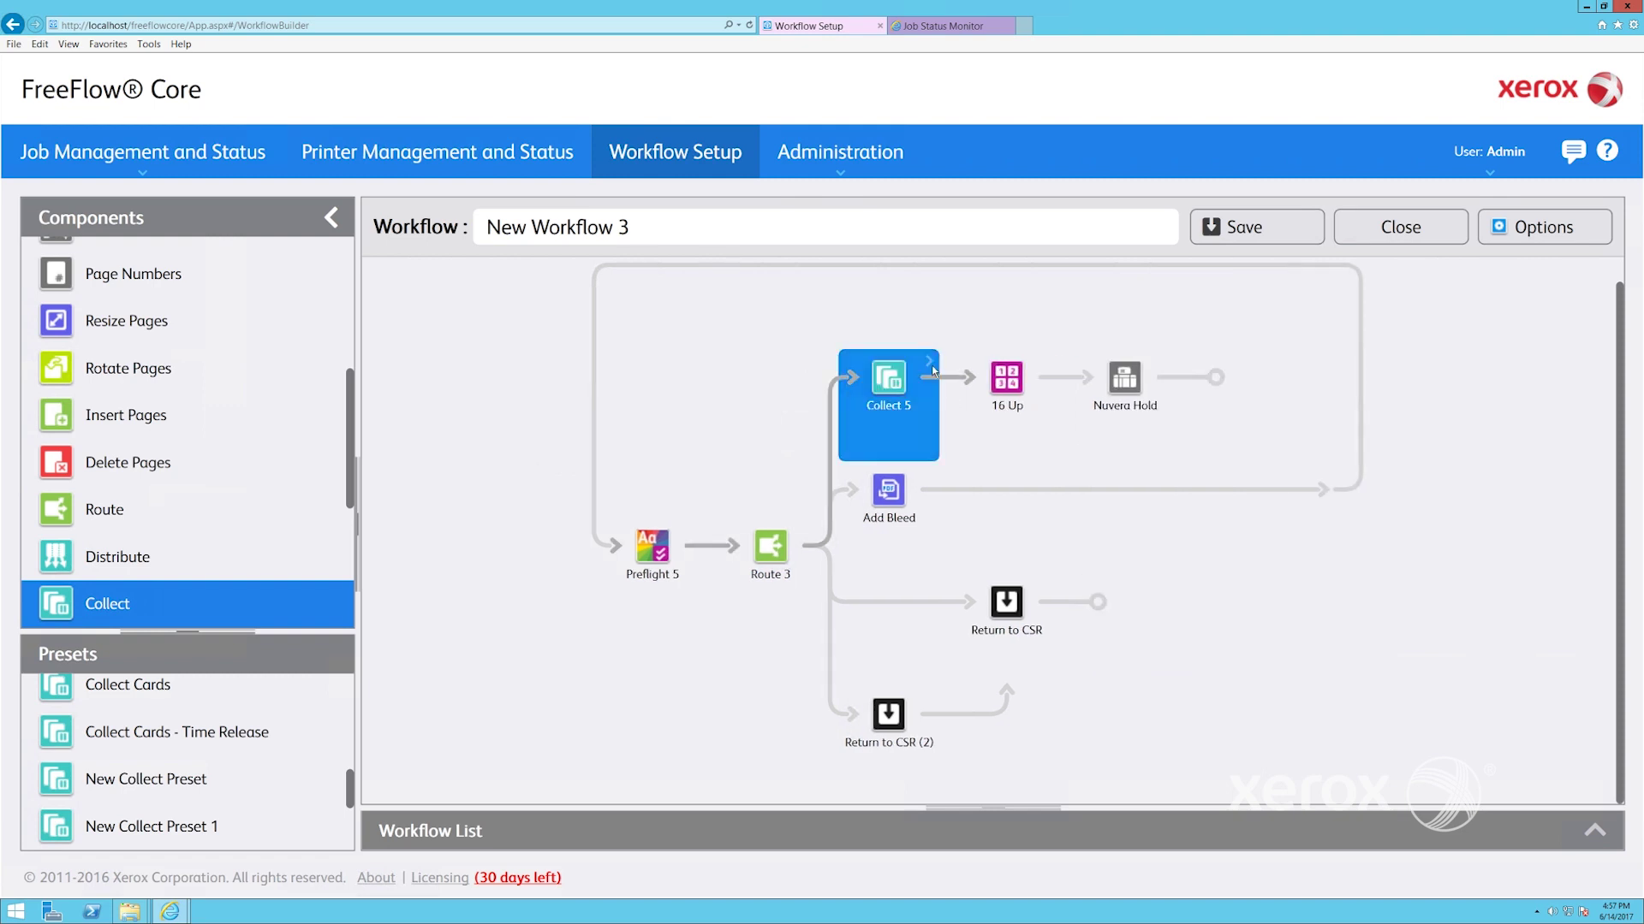
Set Collect 5 to release at 4:00 PM Monday through Friday and save it
{"action": "left_click", "coordinate": [937, 364]}
{"action": "left_click", "coordinate": [991, 354]}
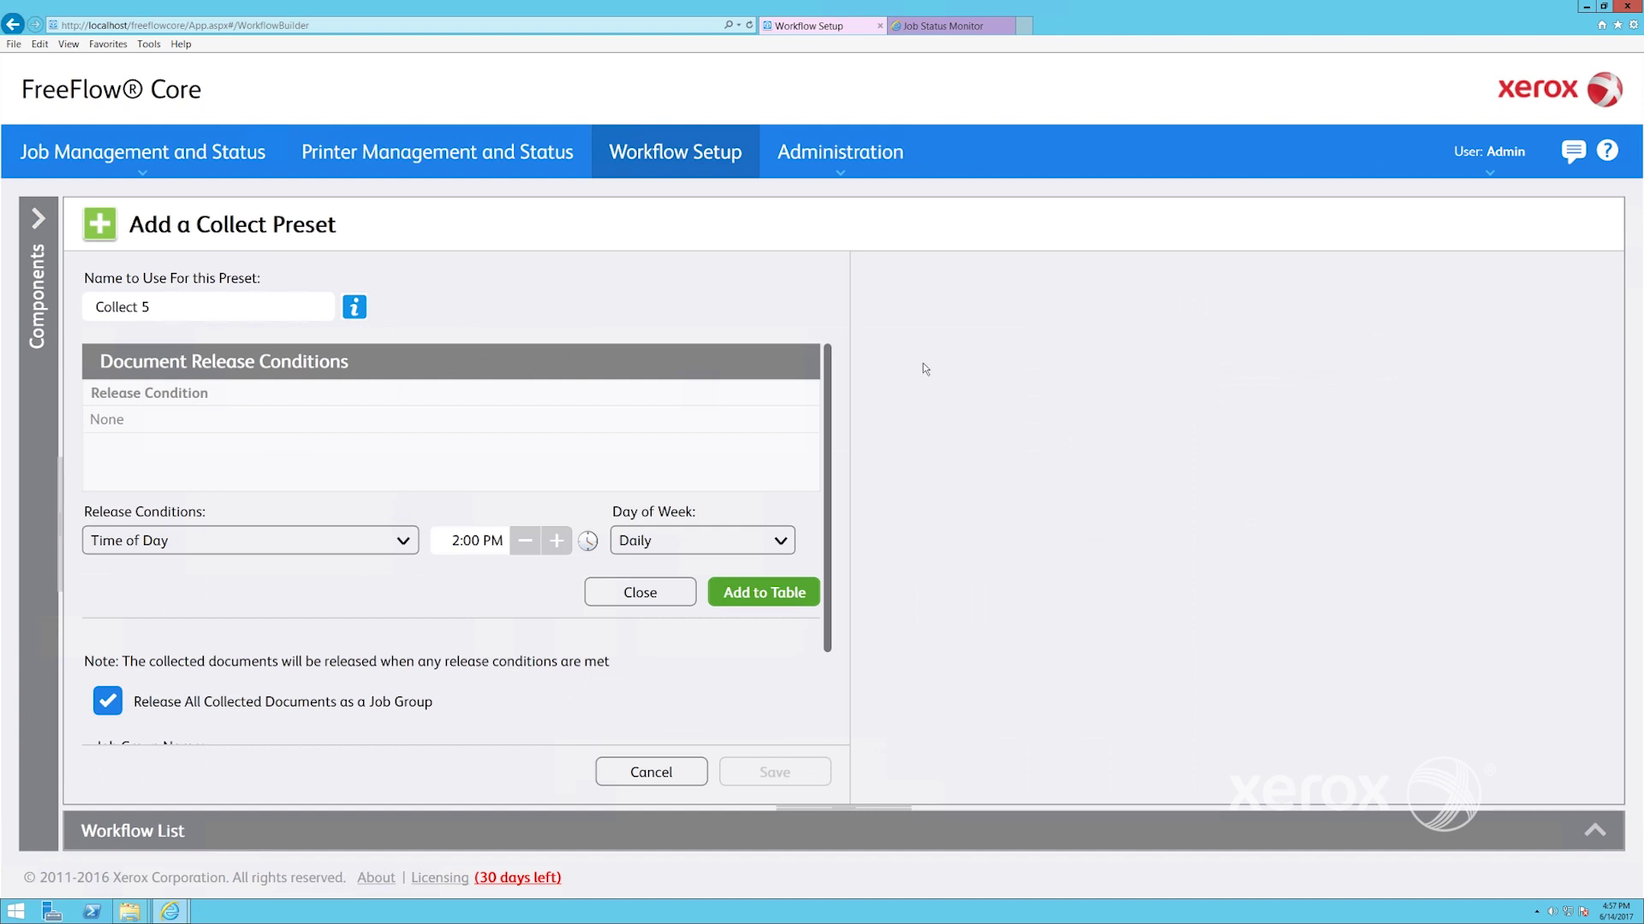
{"action": "left_click", "coordinate": [197, 549]}
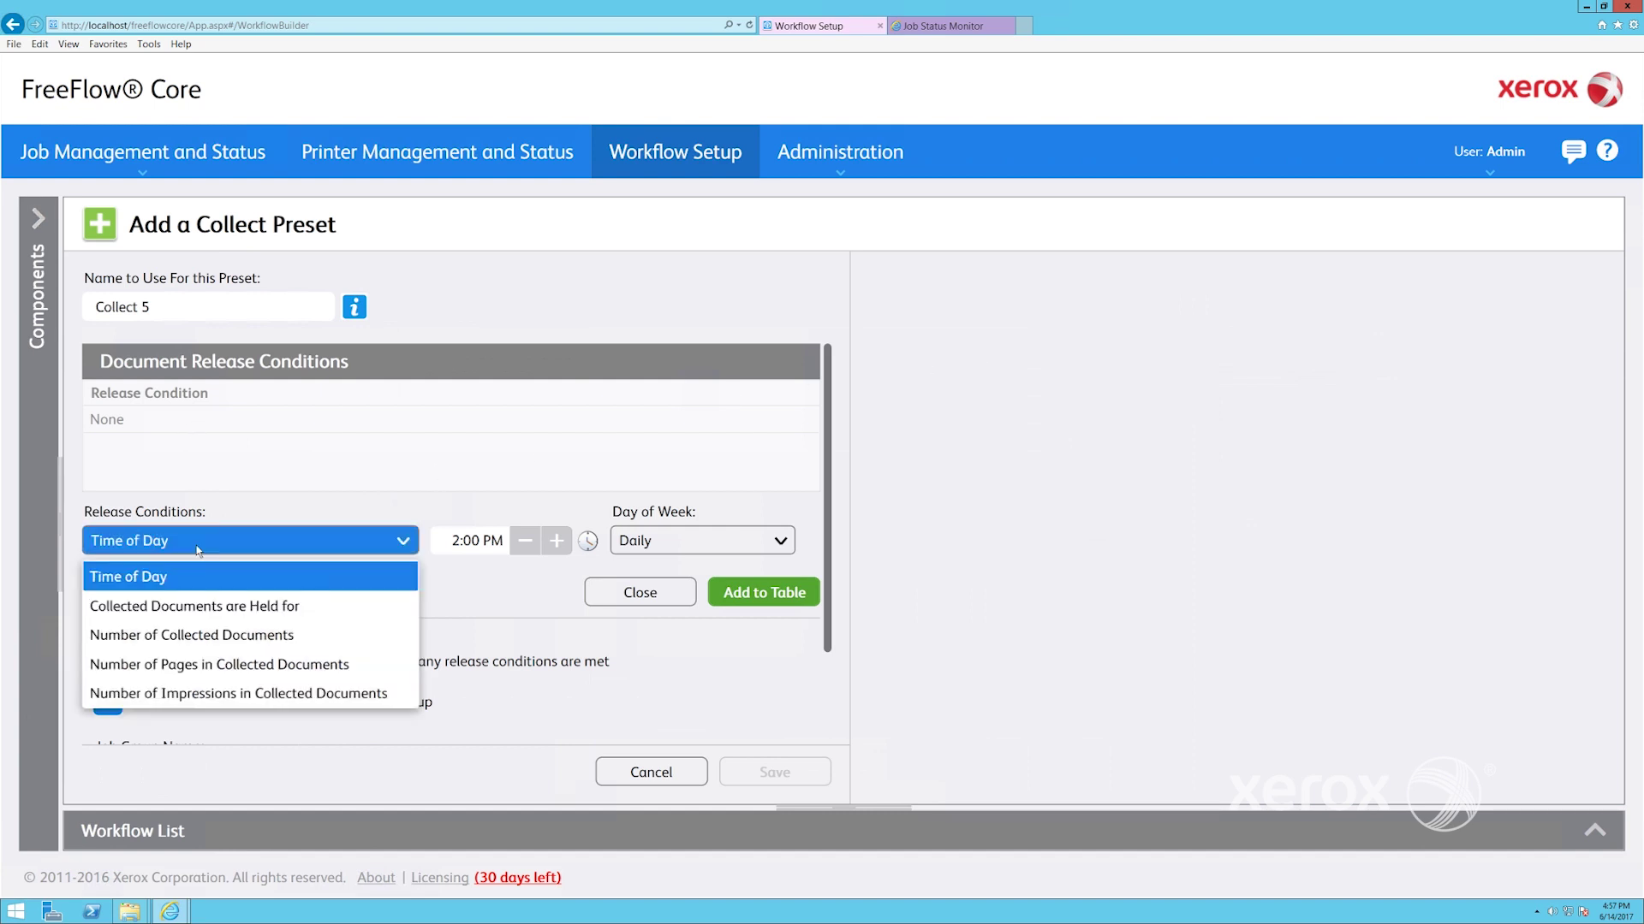
{"action": "left_click", "coordinate": [460, 540]}
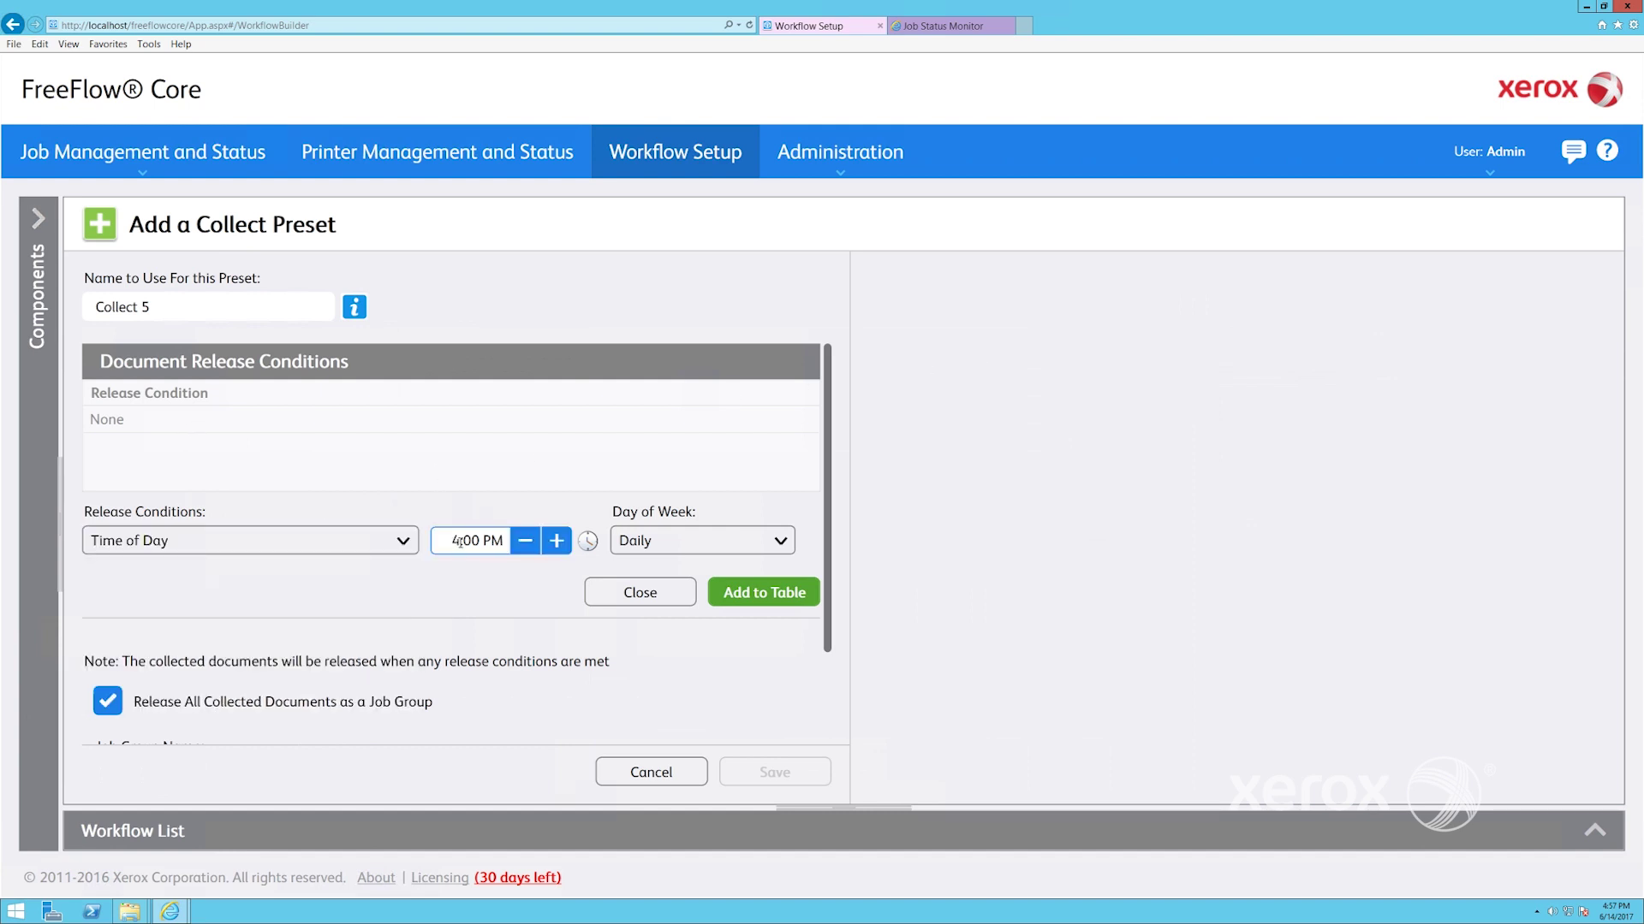
{"action": "left_click", "coordinate": [642, 541]}
{"action": "left_click", "coordinate": [630, 580]}
{"action": "left_click", "coordinate": [630, 795]}
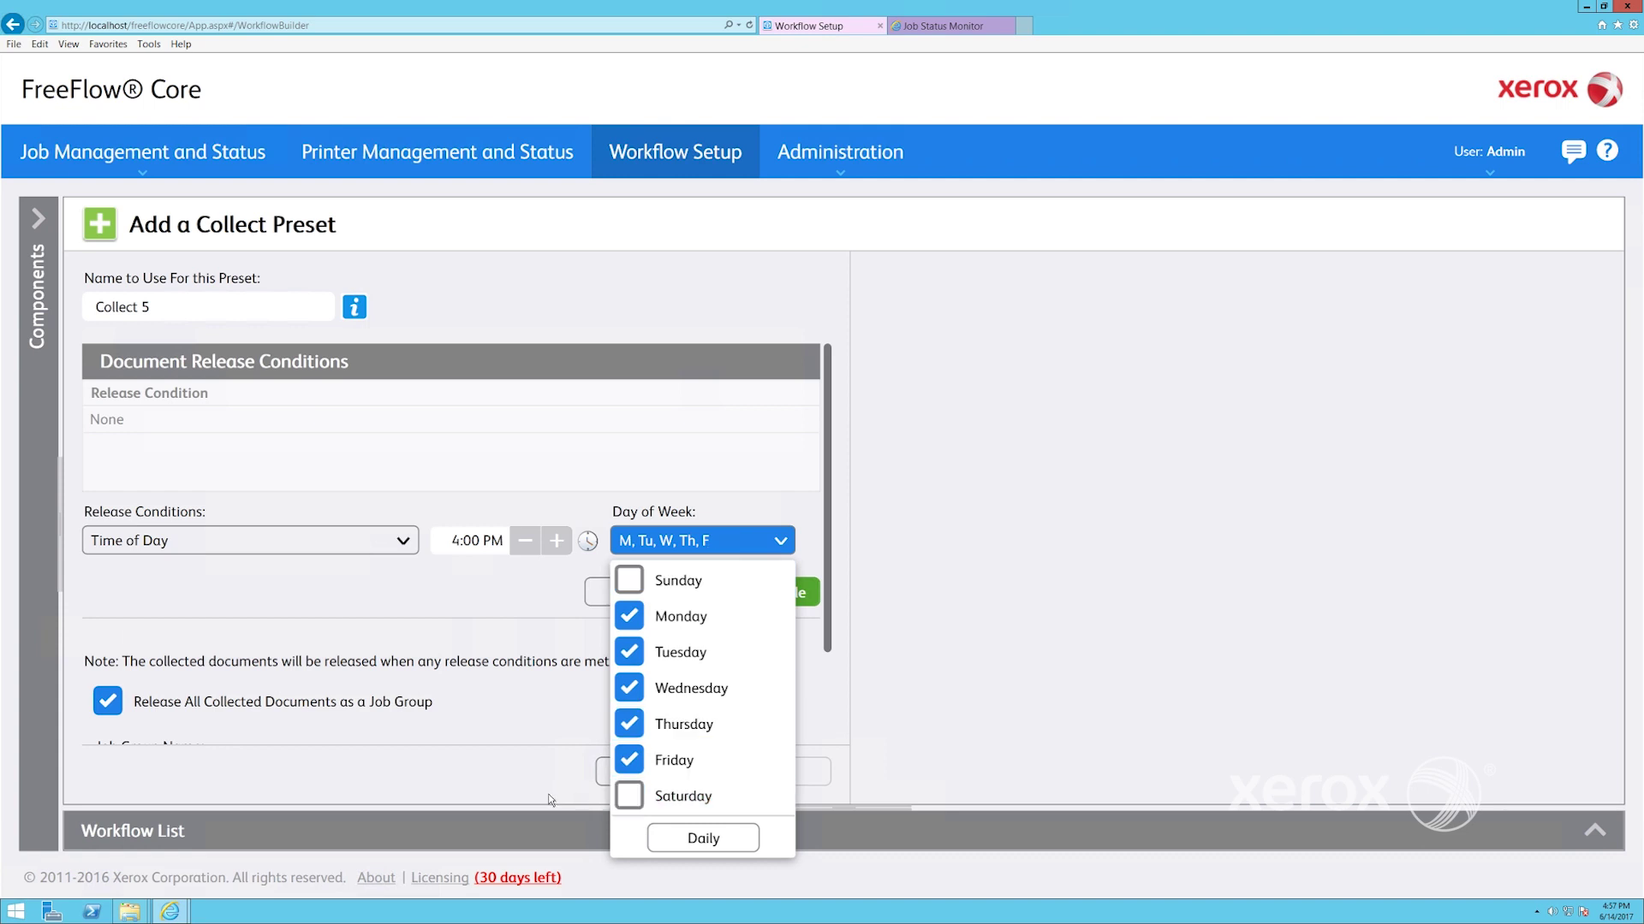
{"action": "left_click", "coordinate": [764, 593]}
{"action": "left_click", "coordinate": [770, 773]}
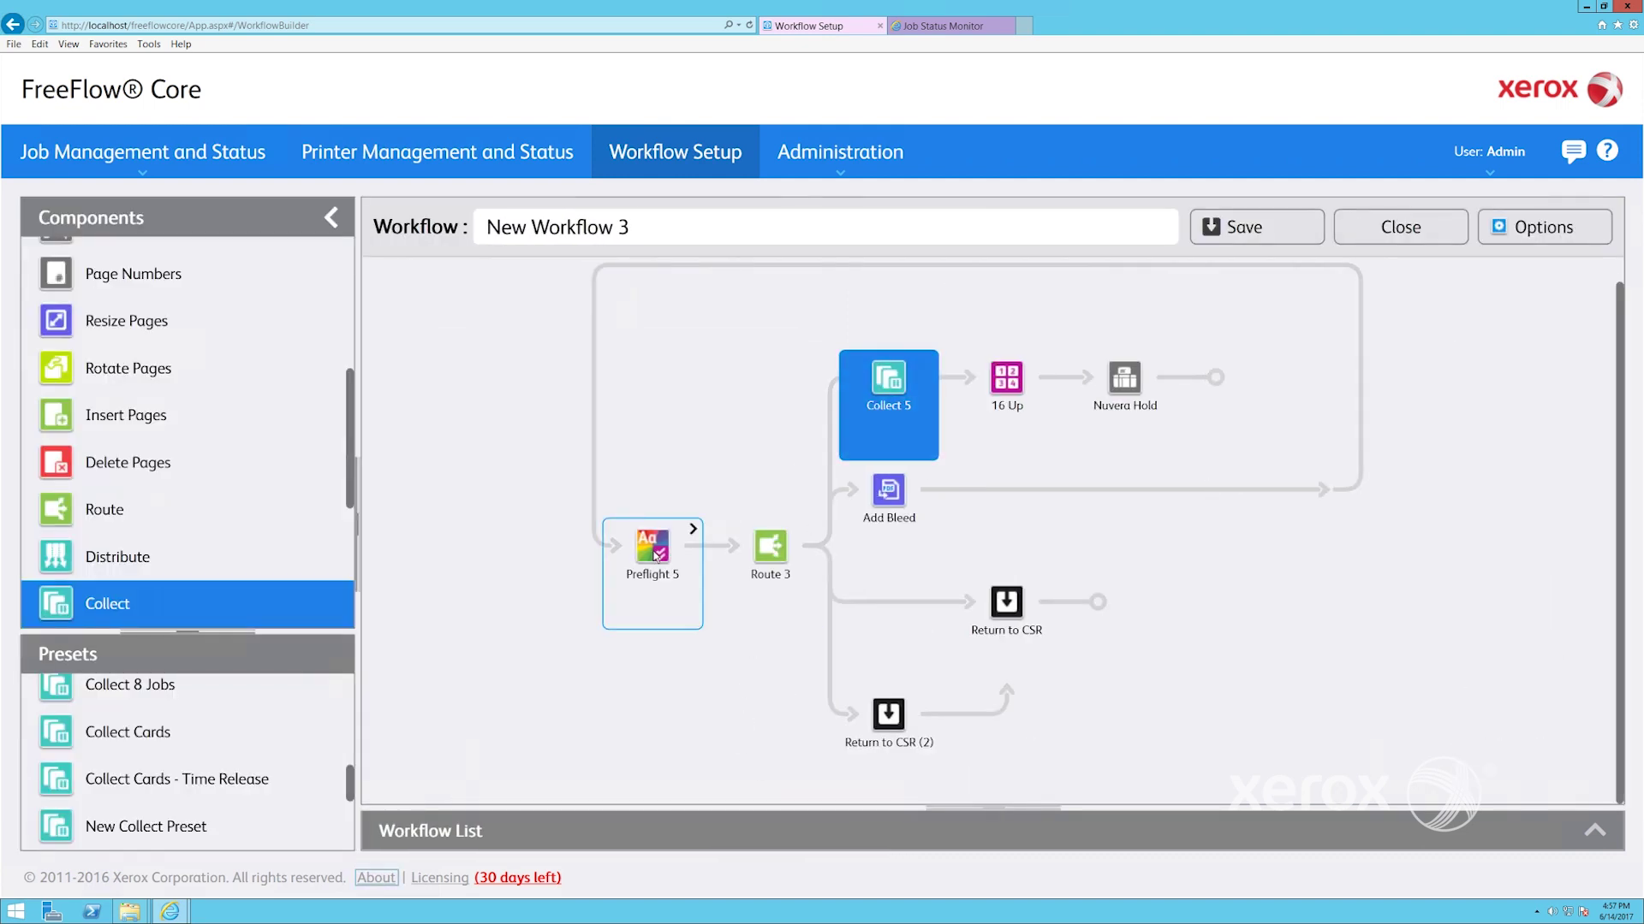
Disconnect Return to CSR from Route 3 and open the Collect 5 step's options
{"action": "left_click", "coordinate": [810, 530]}
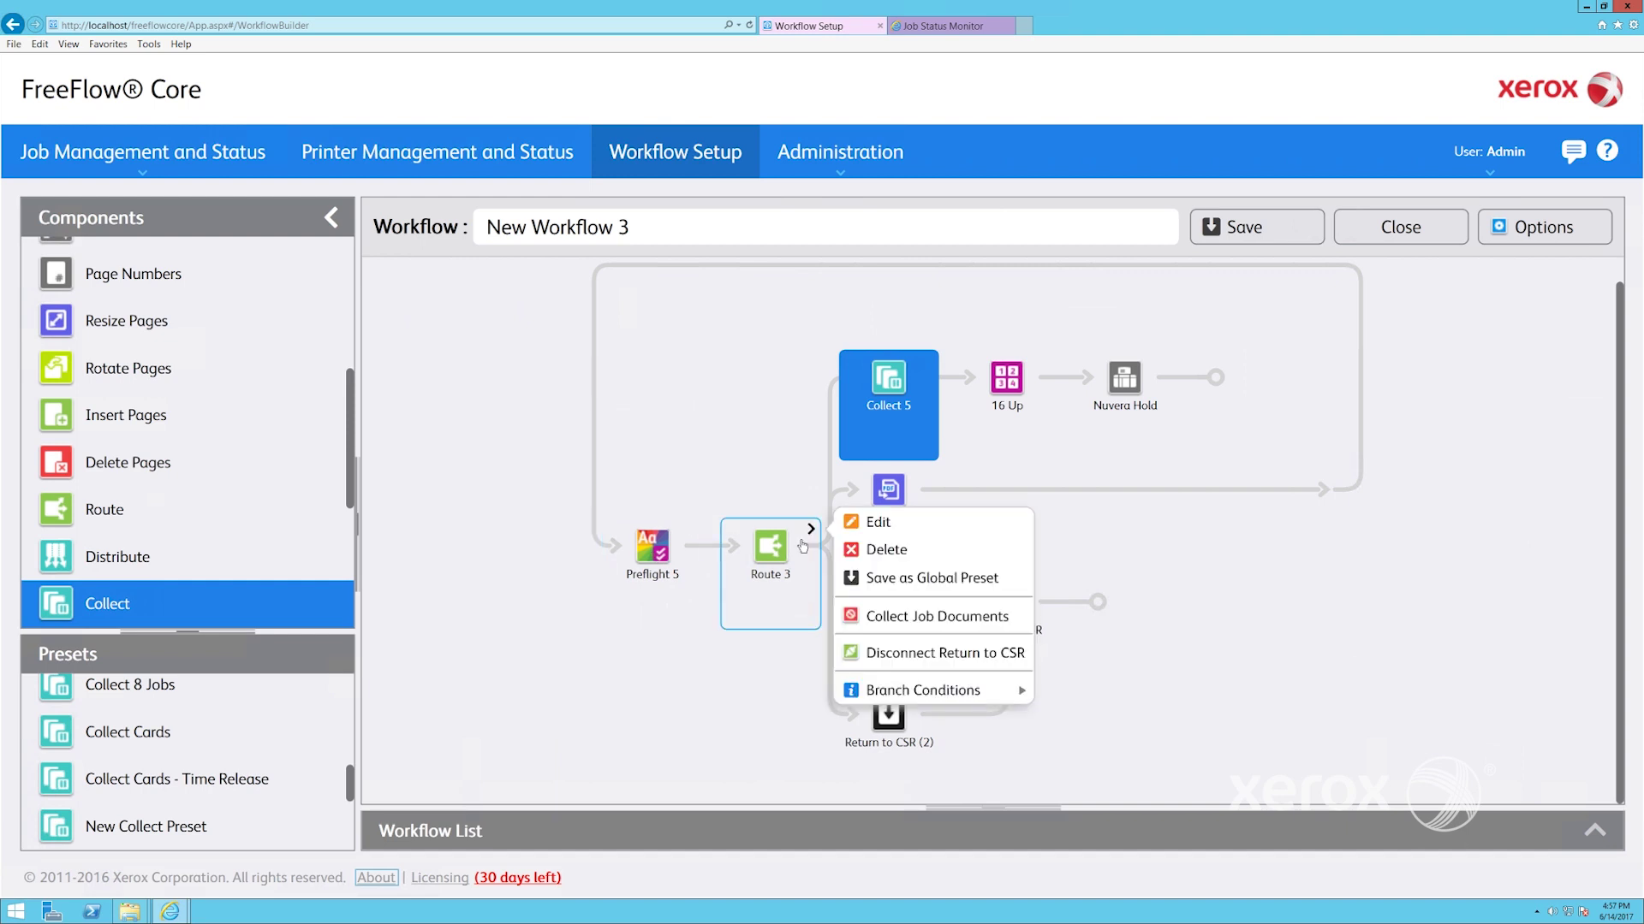
{"action": "left_click", "coordinate": [869, 653]}
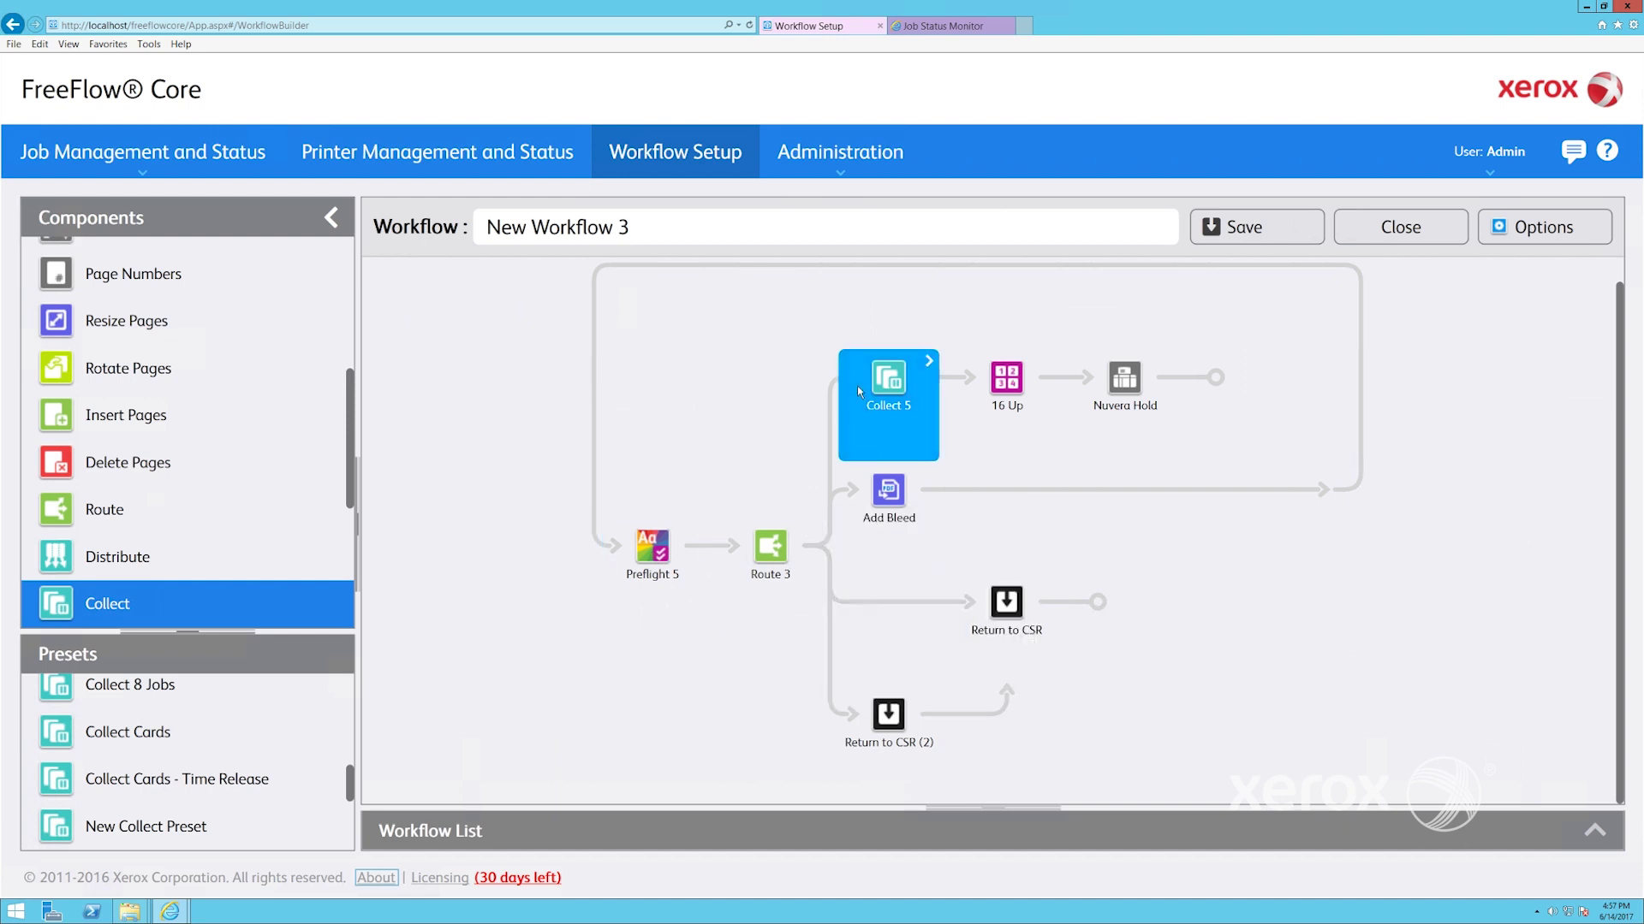
{"action": "left_click", "coordinate": [931, 363]}
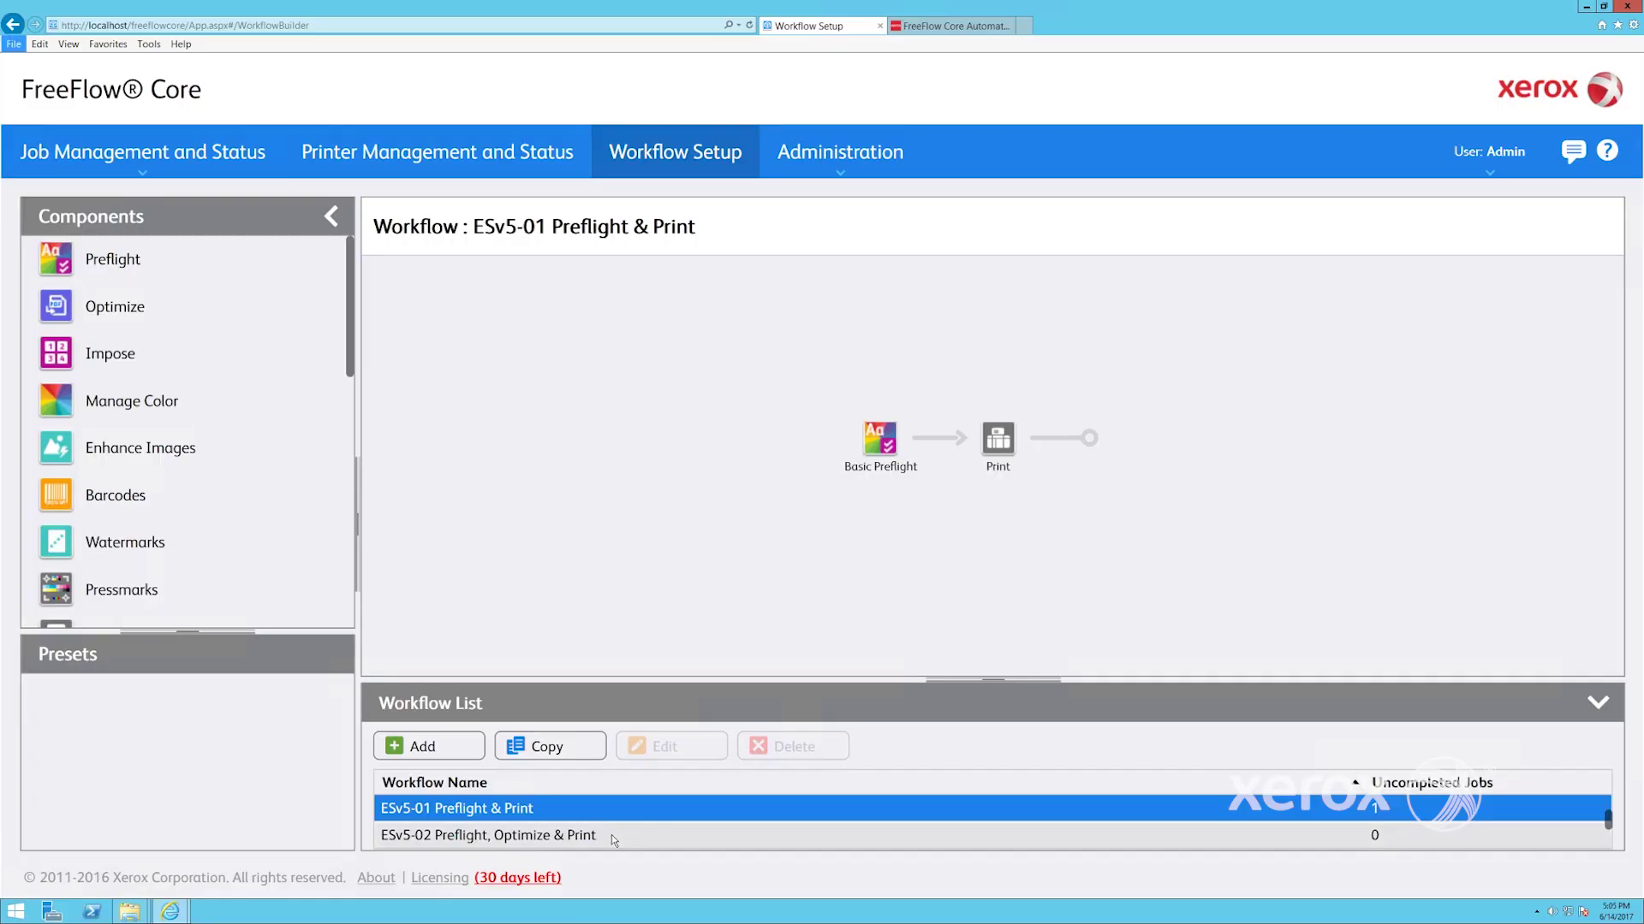
Preview the ESv5-04, 06, 08, 10, 12 and 14 card workflow diagrams in turn
{"action": "scroll", "coordinate": [611, 835], "scroll_direction": "down", "scroll_amount": 1}
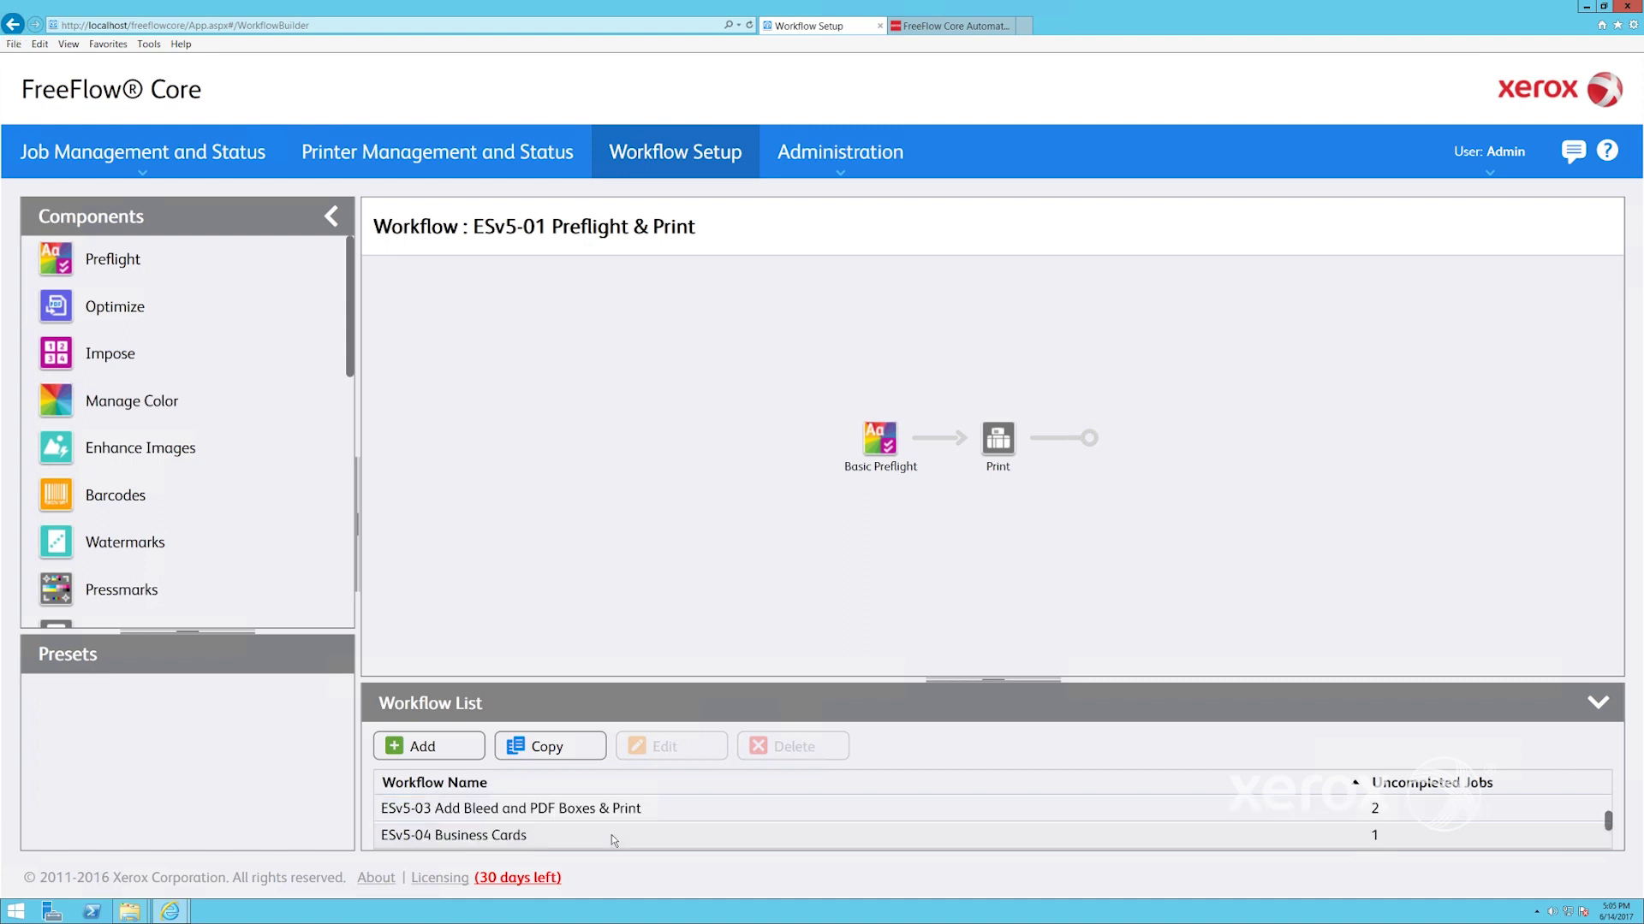
{"action": "left_click", "coordinate": [611, 835]}
{"action": "scroll", "coordinate": [613, 841], "scroll_direction": "down", "scroll_amount": 1}
{"action": "left_click", "coordinate": [613, 836]}
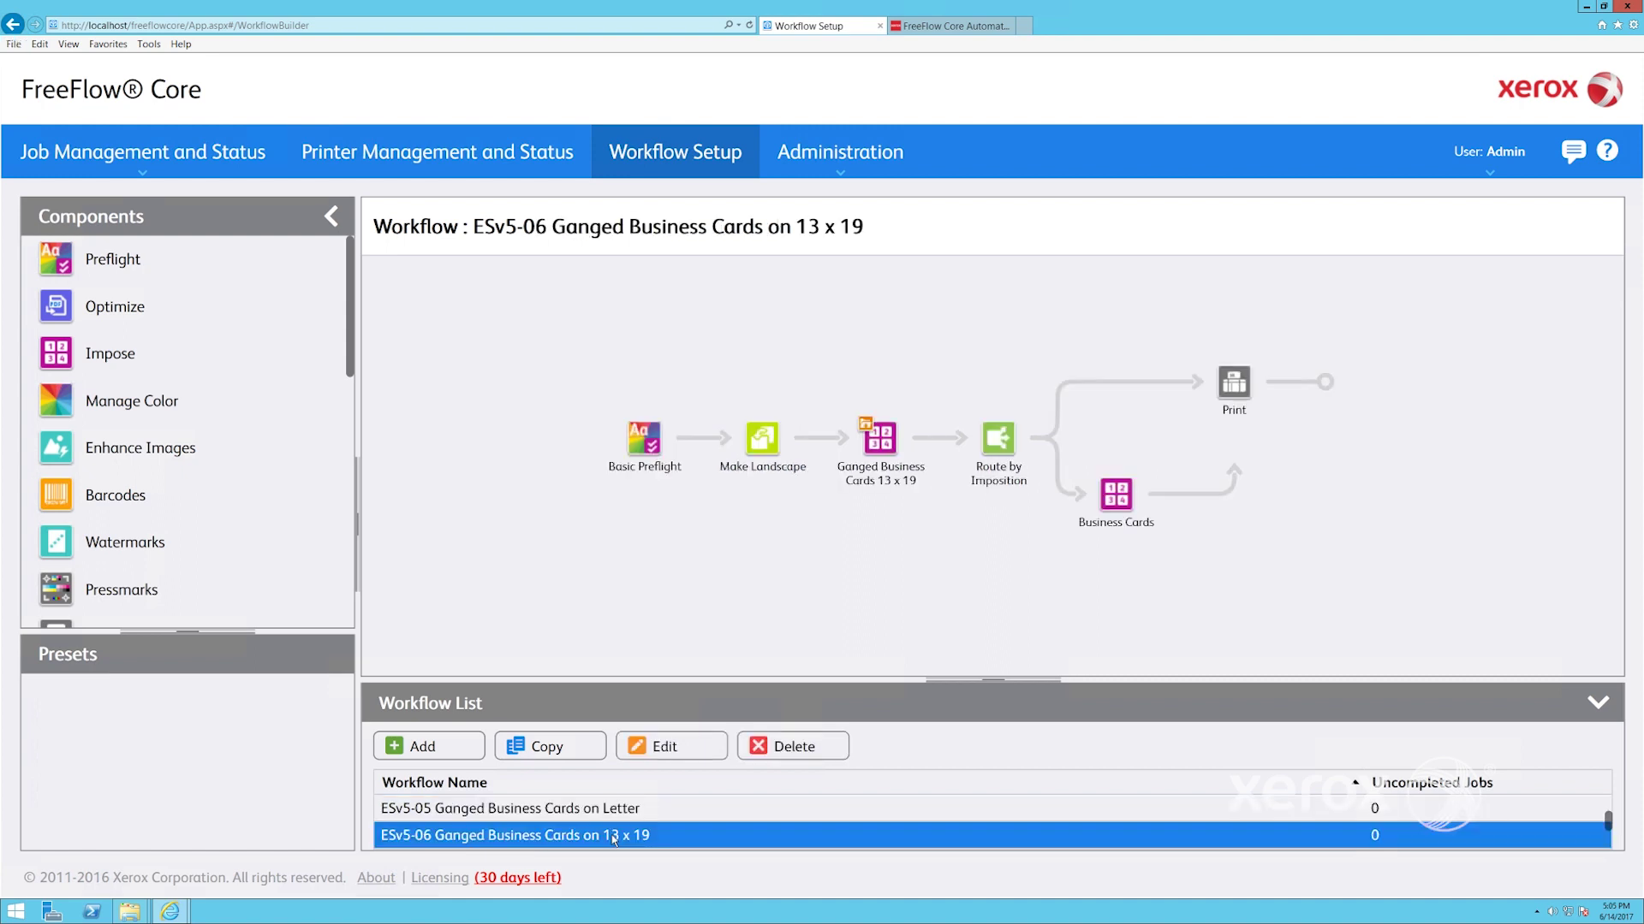
{"action": "scroll", "coordinate": [613, 839], "scroll_direction": "down", "scroll_amount": 1}
{"action": "left_click", "coordinate": [612, 837]}
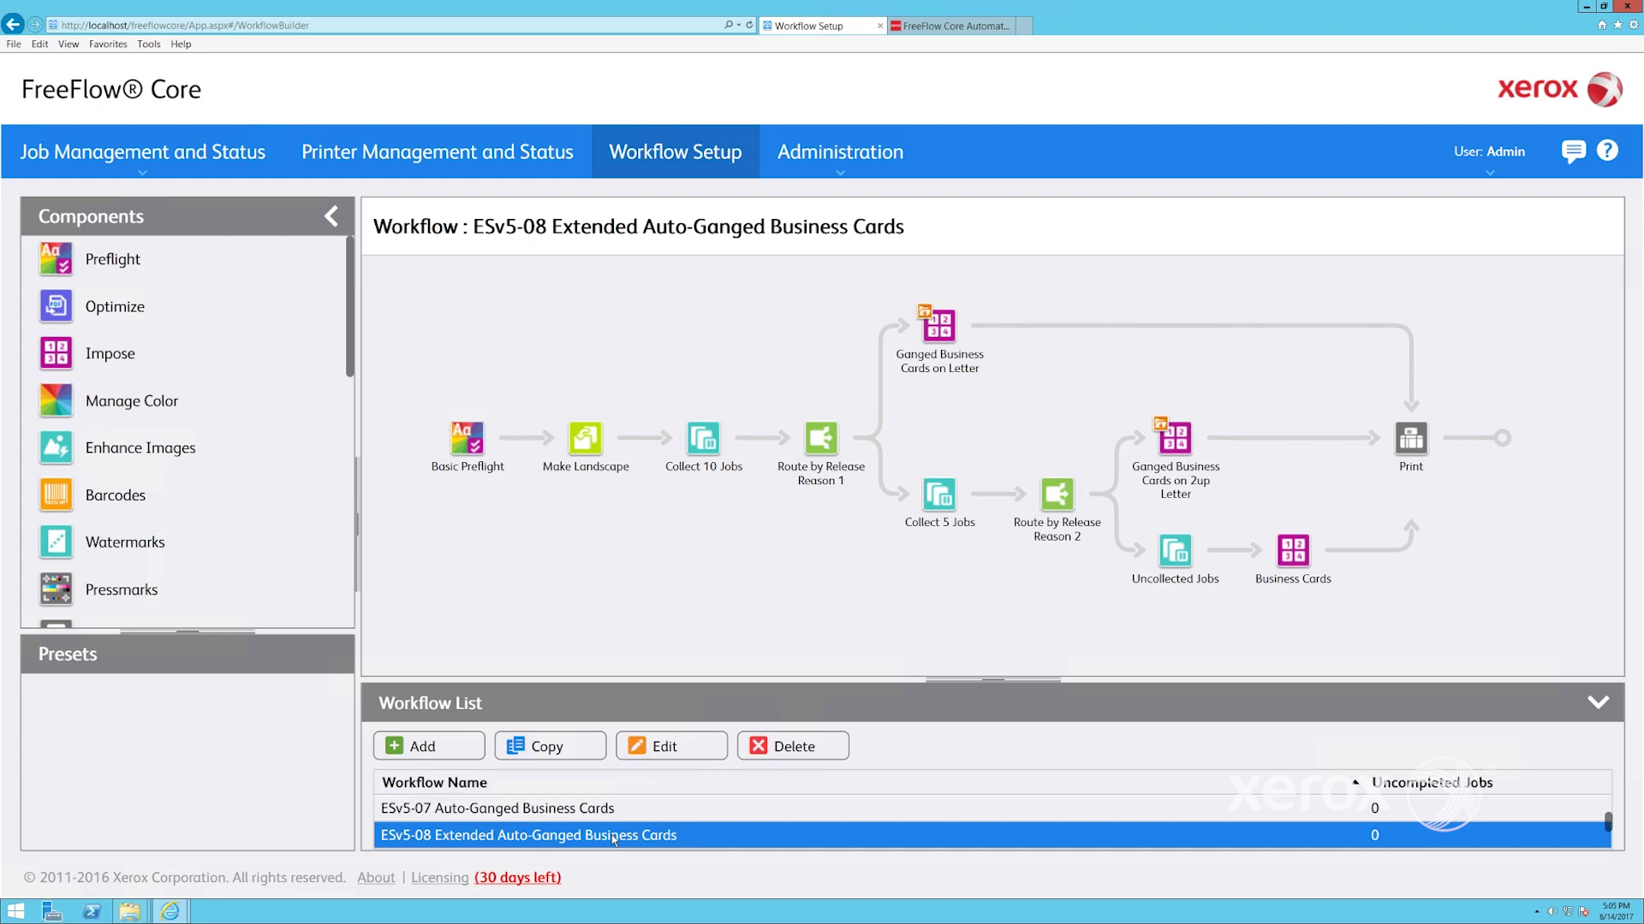
{"action": "scroll", "coordinate": [613, 839], "scroll_direction": "down", "scroll_amount": 1}
{"action": "left_click", "coordinate": [613, 837]}
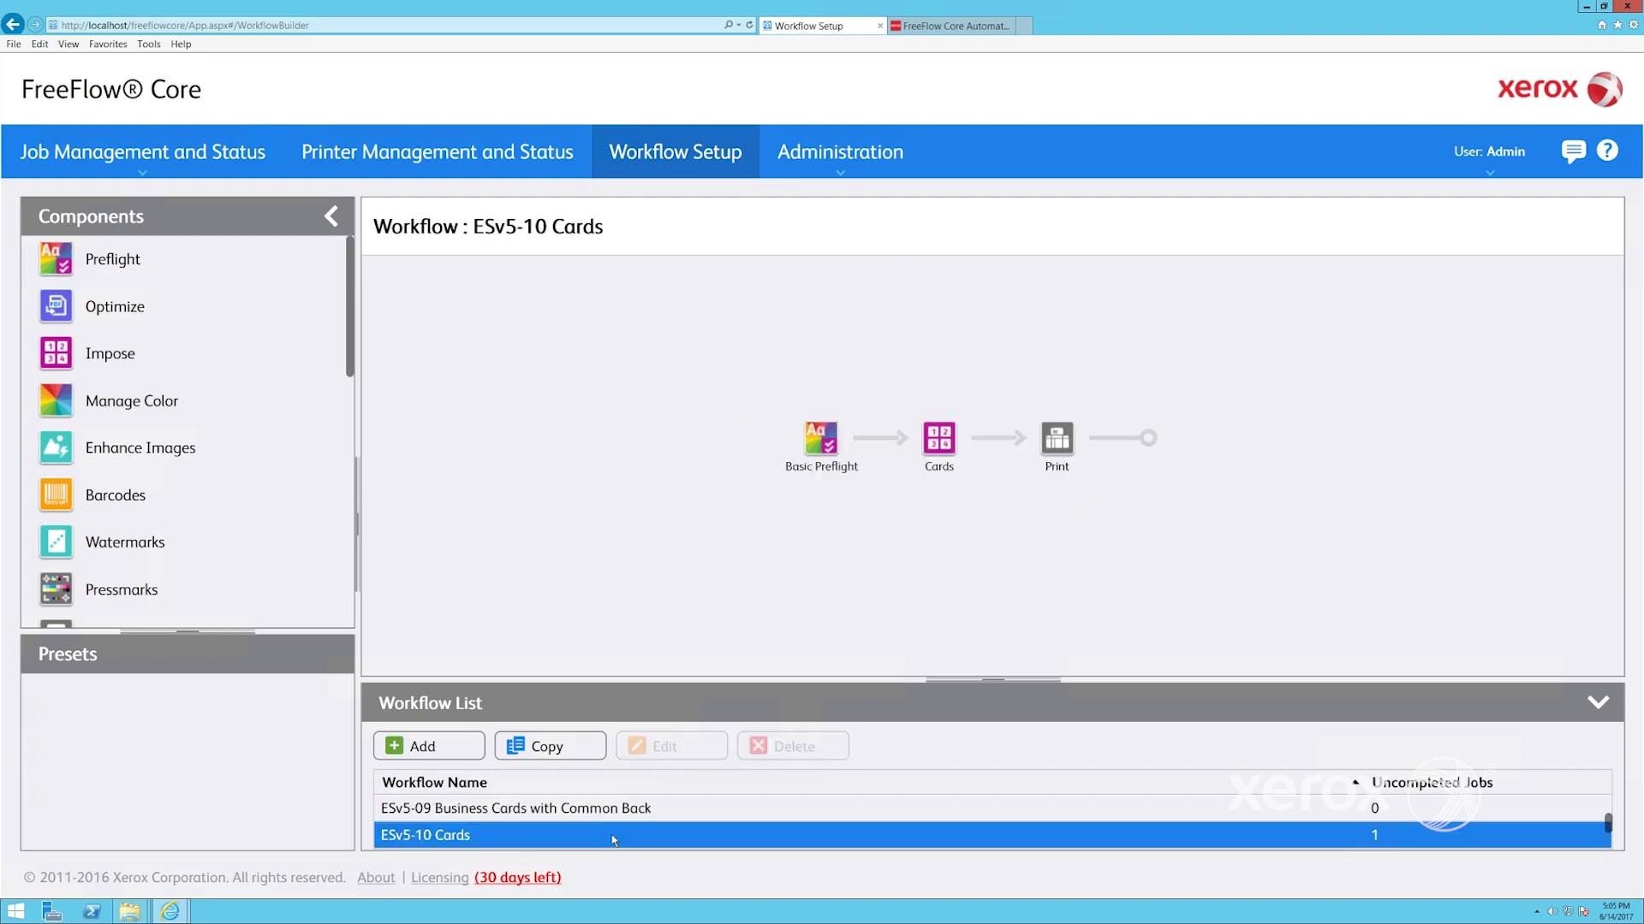
{"action": "scroll", "coordinate": [613, 841], "scroll_direction": "down", "scroll_amount": 1}
{"action": "left_click", "coordinate": [613, 837]}
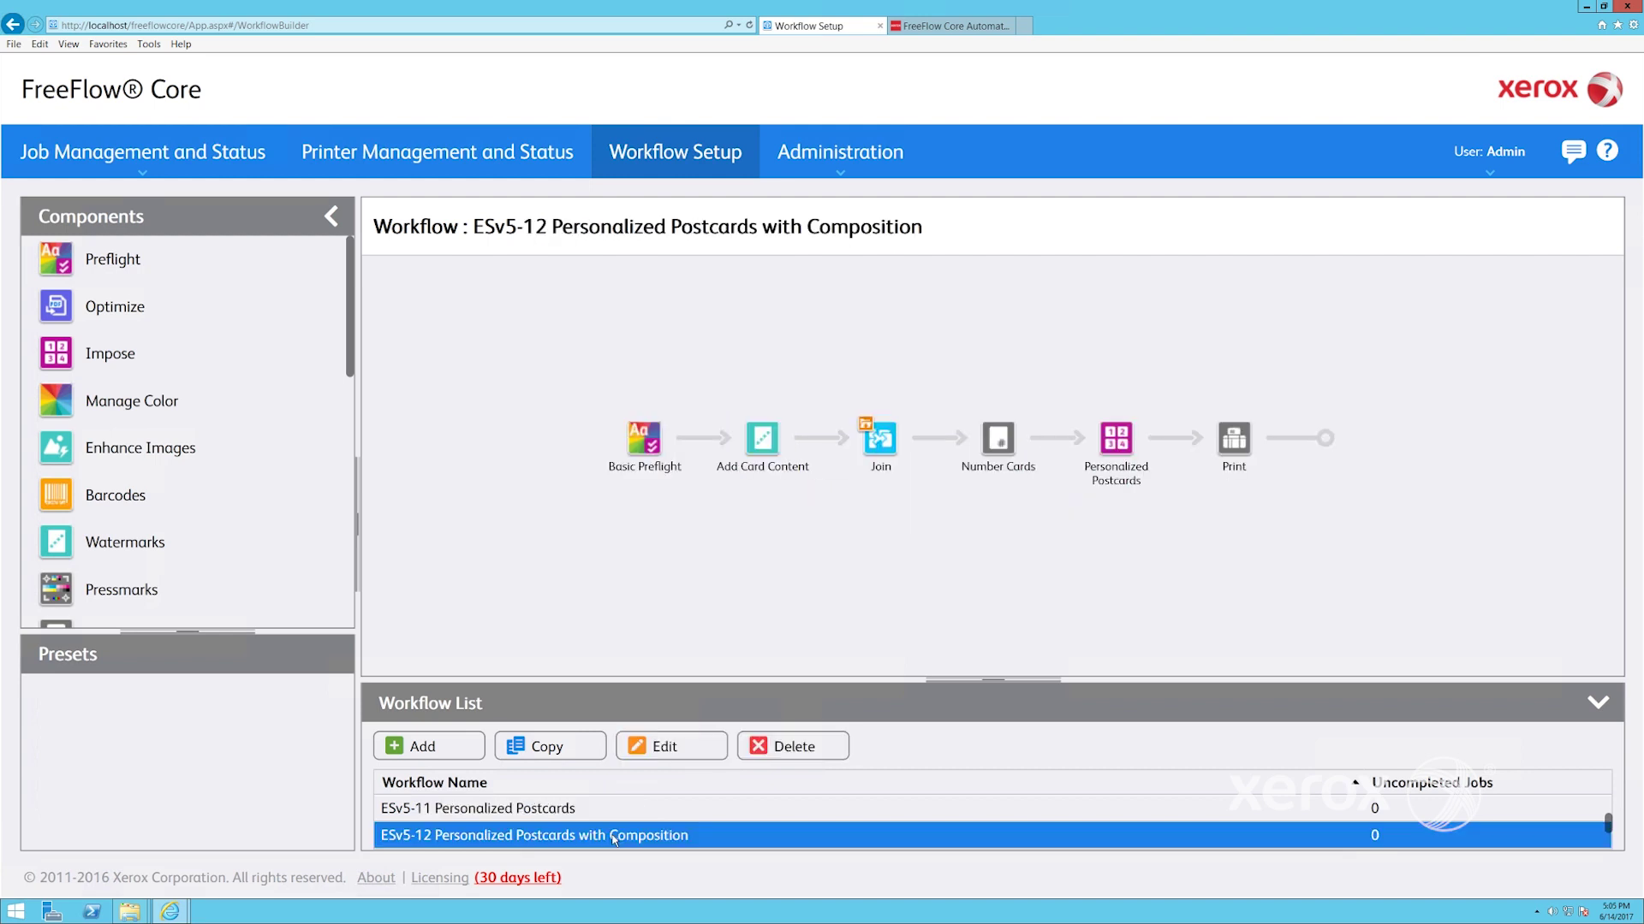
{"action": "scroll", "coordinate": [613, 839], "scroll_direction": "down", "scroll_amount": 1}
{"action": "left_click", "coordinate": [613, 837]}
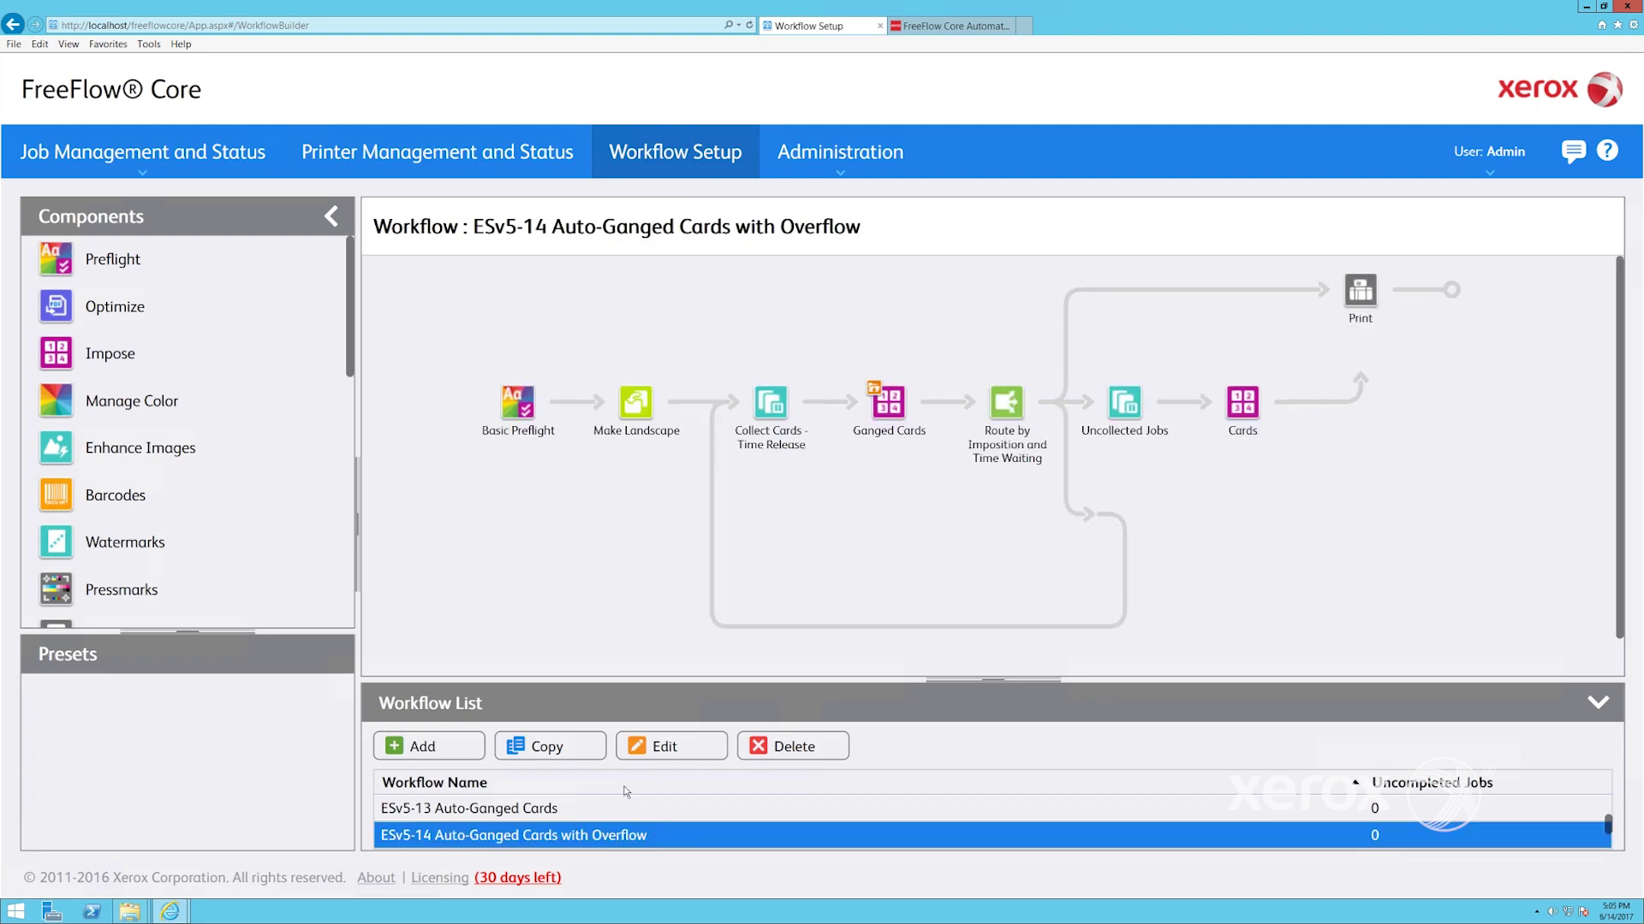
On the FreeFlow Core product page, view and close the PDF downloads and video lists
{"action": "left_click", "coordinate": [940, 26]}
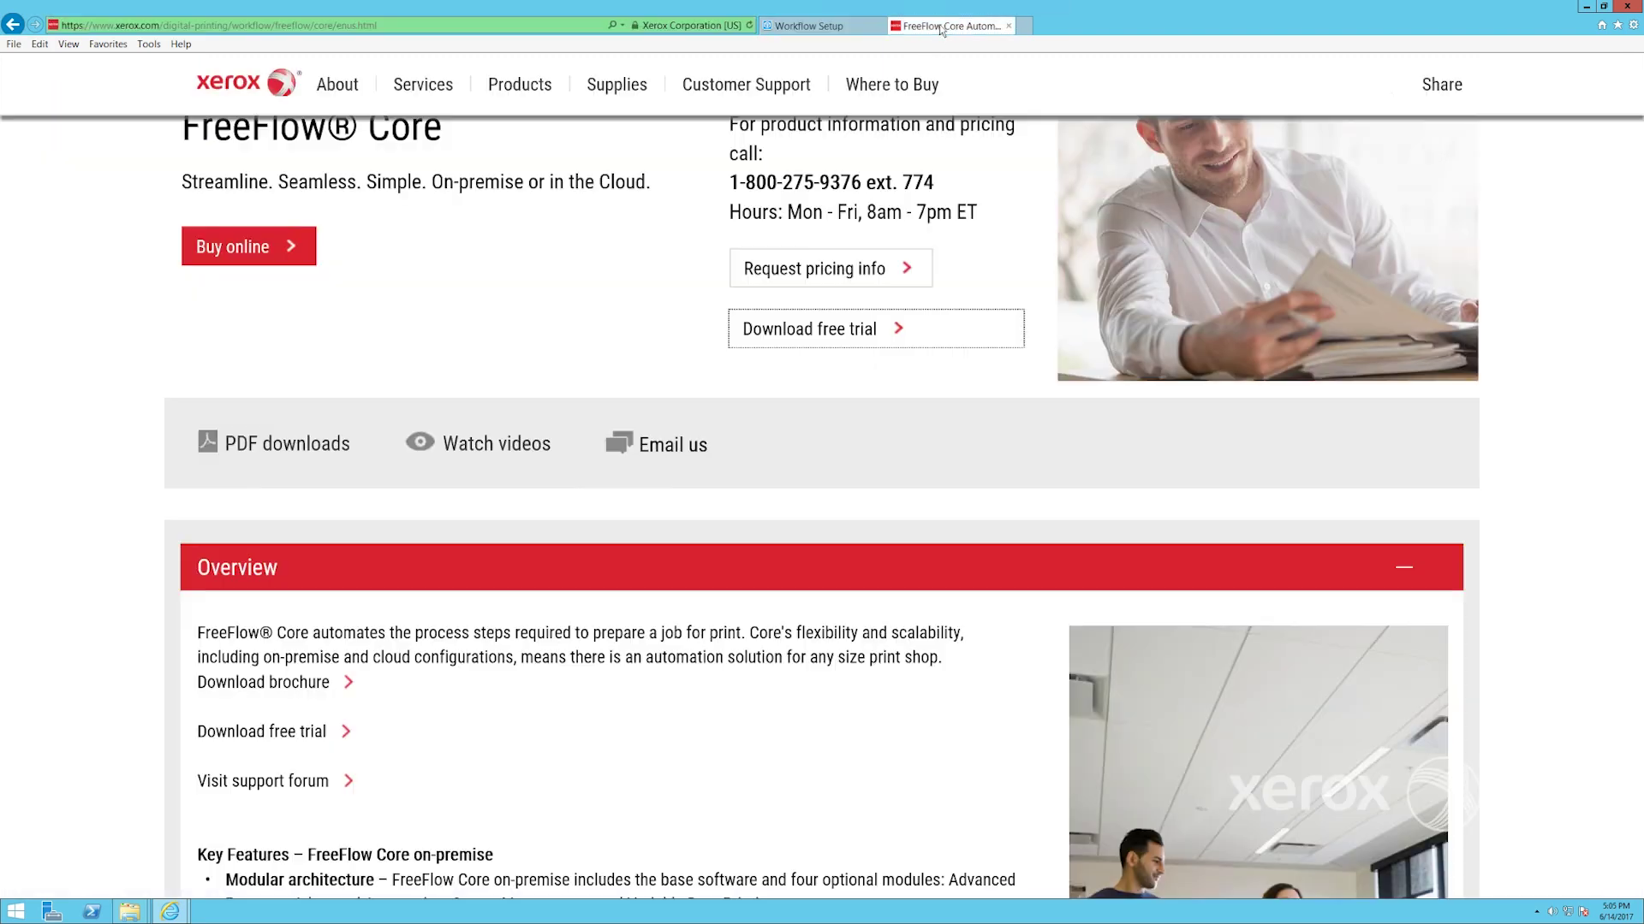
{"action": "left_click", "coordinate": [284, 454]}
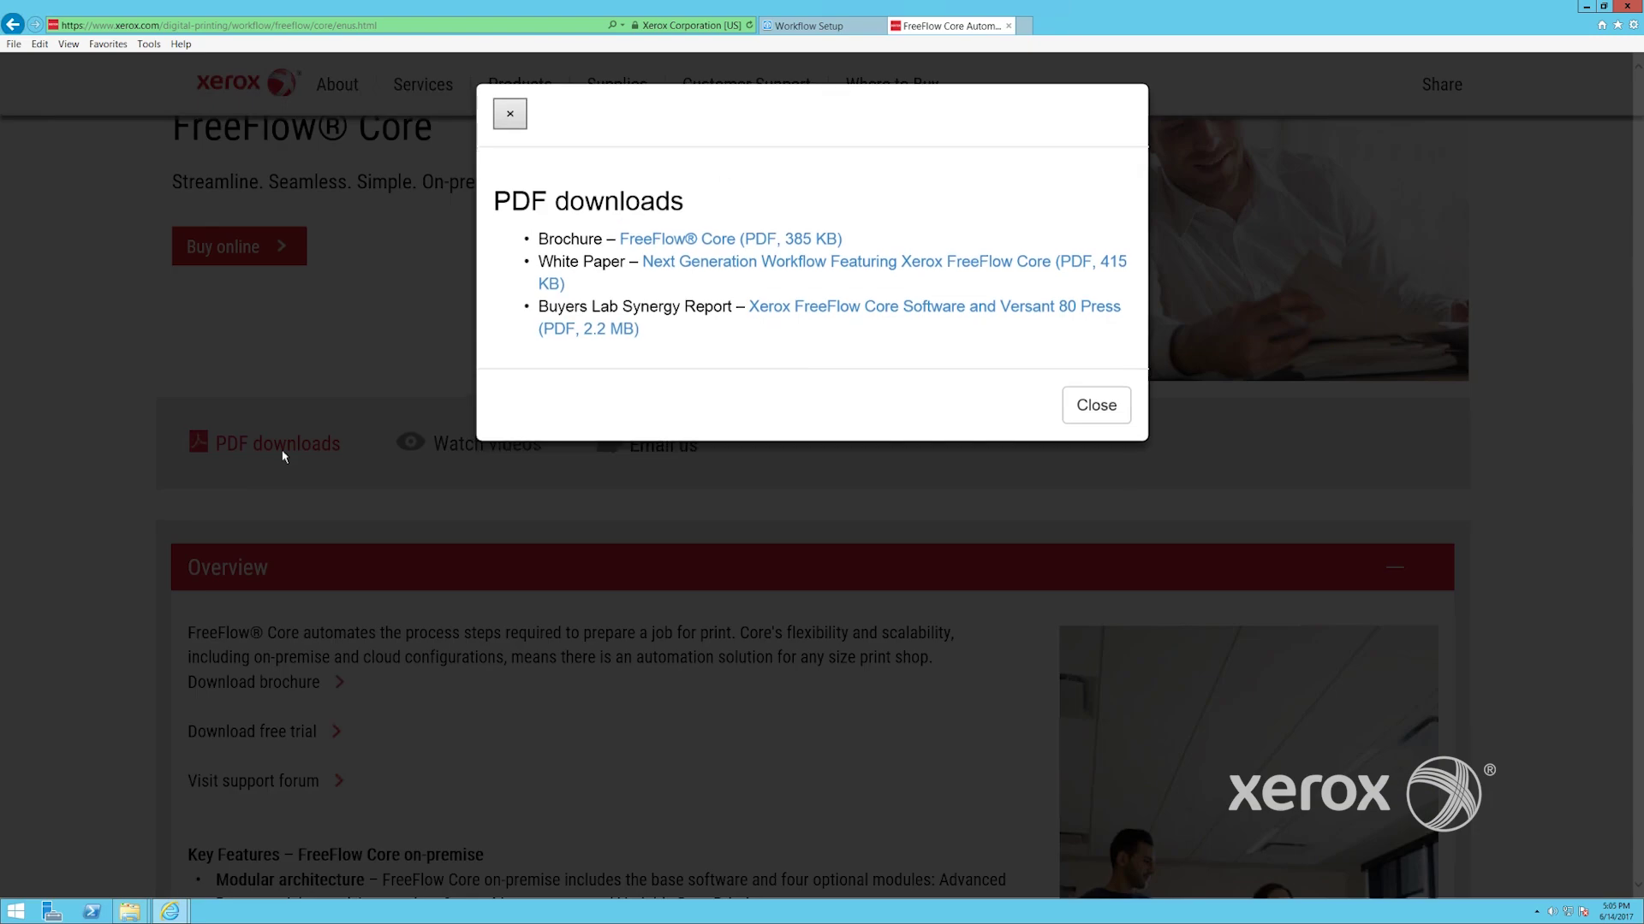
{"action": "left_click", "coordinate": [1086, 411]}
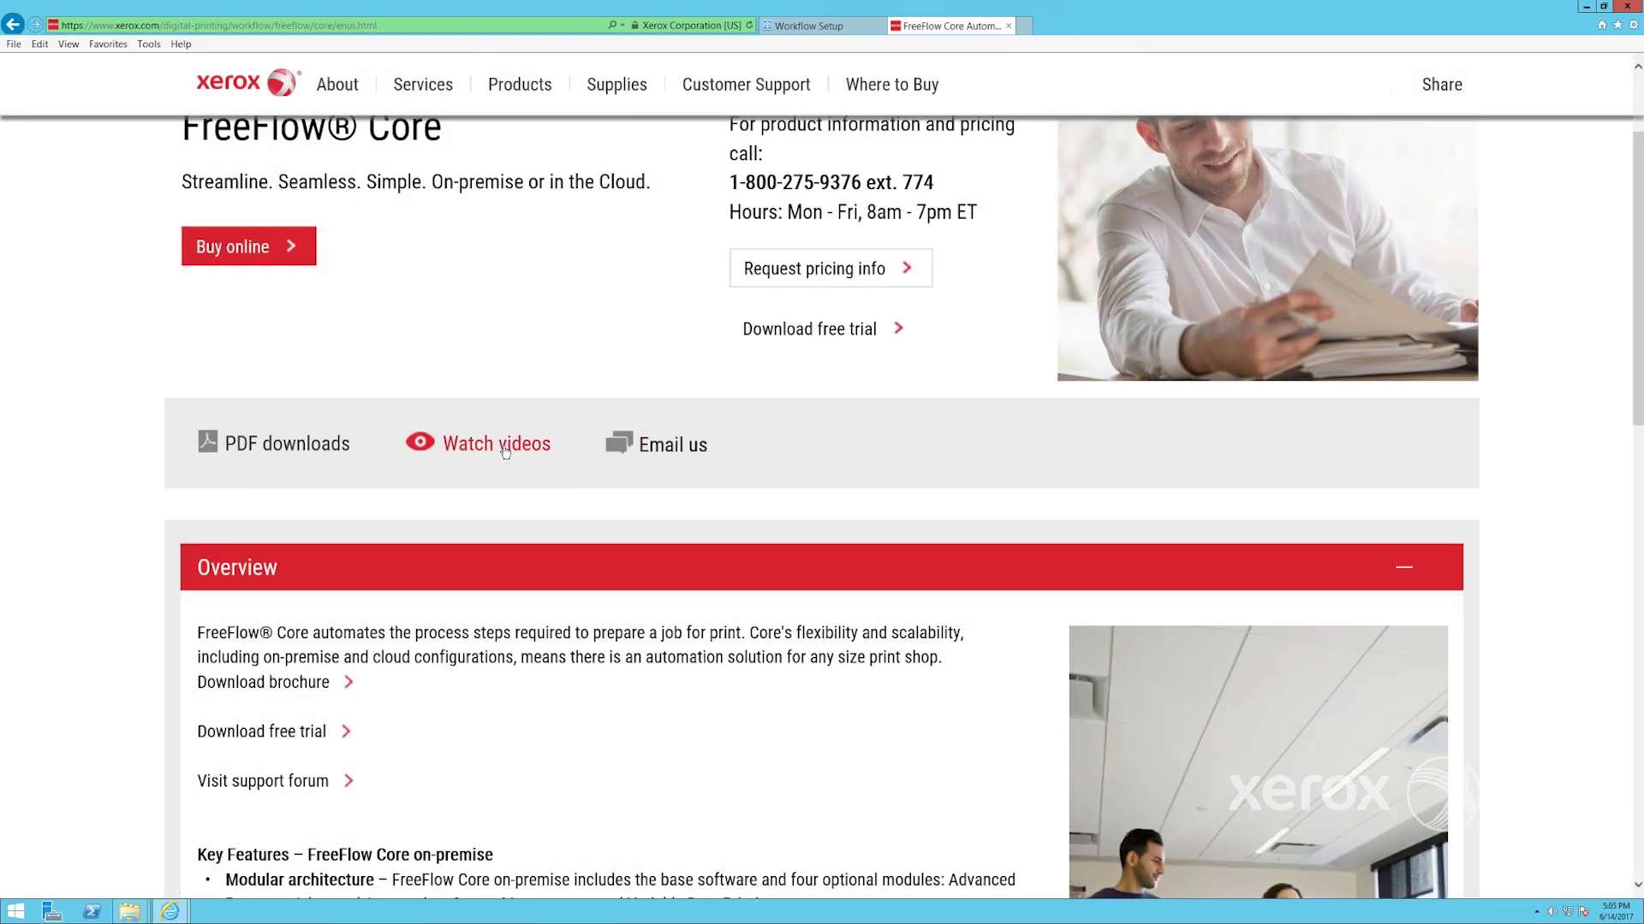
{"action": "left_click", "coordinate": [505, 452]}
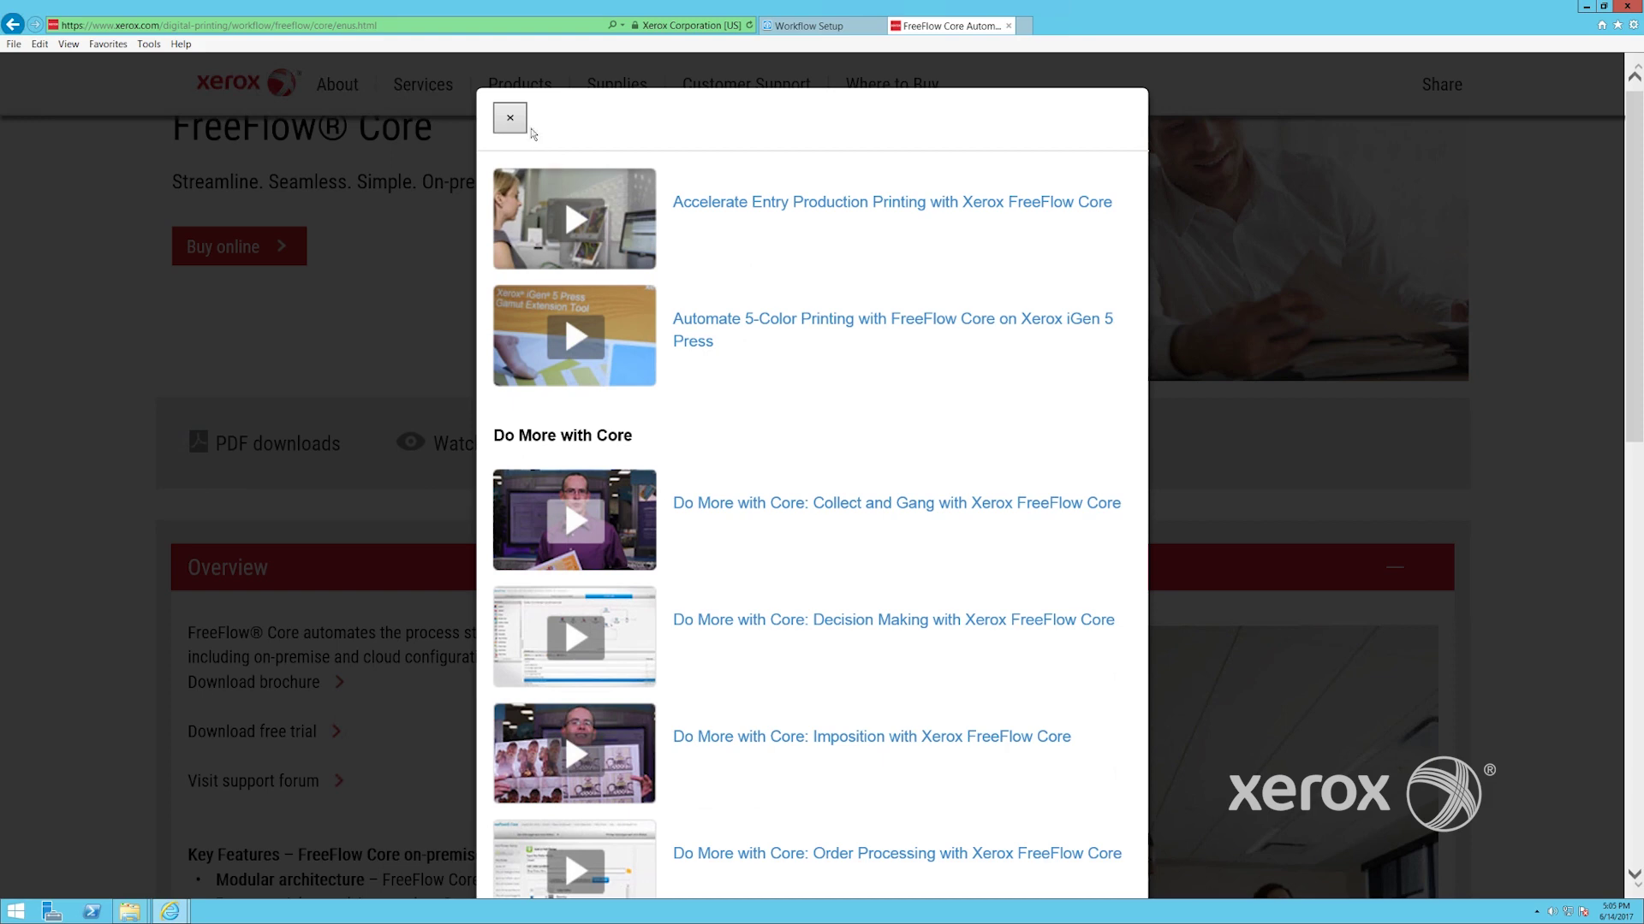
{"action": "left_click", "coordinate": [509, 120]}
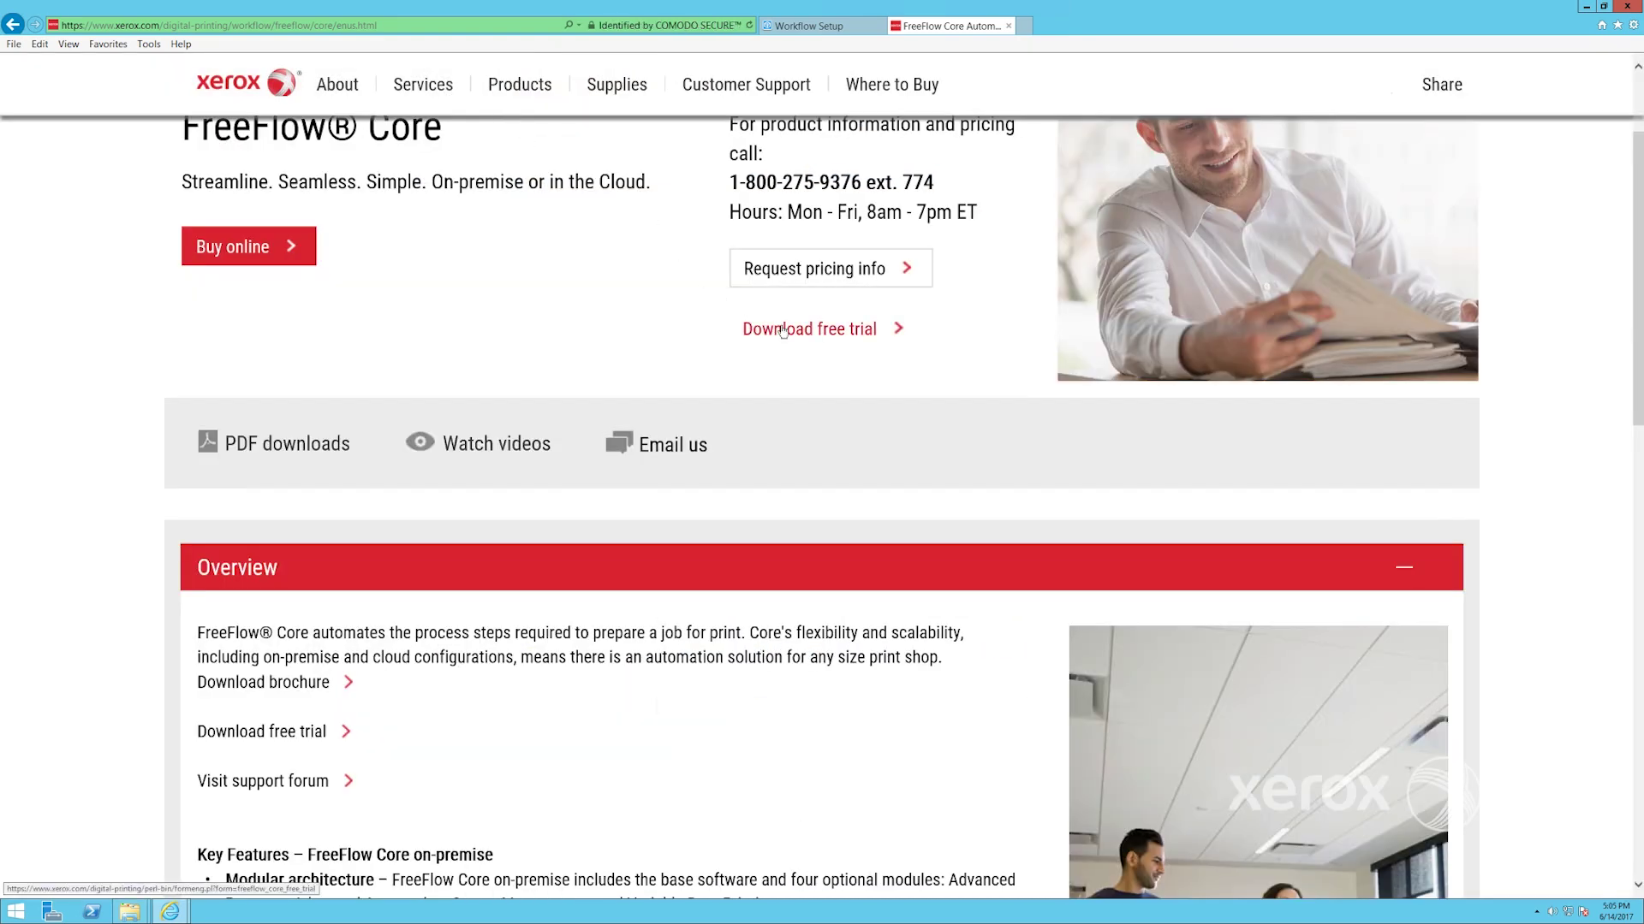